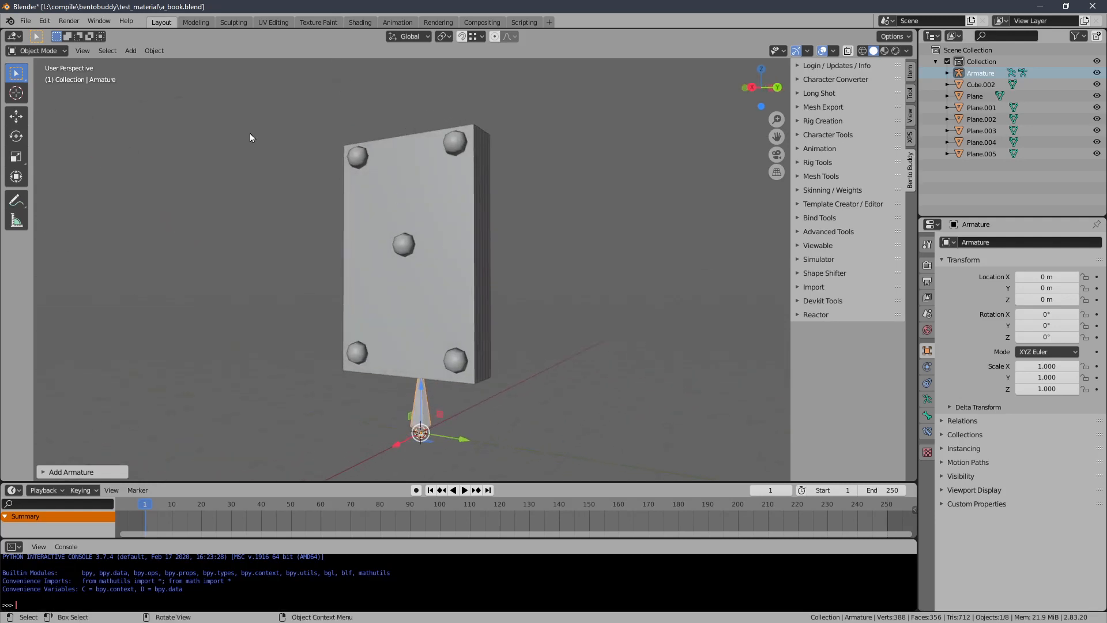
# Step: Enter Edit Mode on the armature and shorten its bone by lowering the tip along Z below the book
pyautogui.click(52, 54)
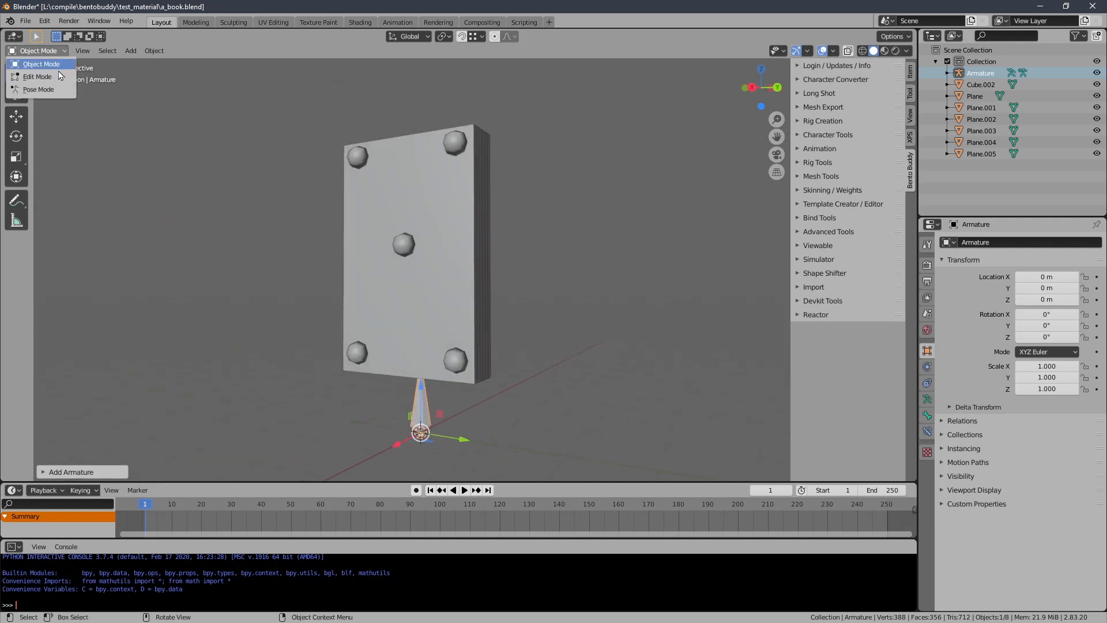
pyautogui.click(61, 79)
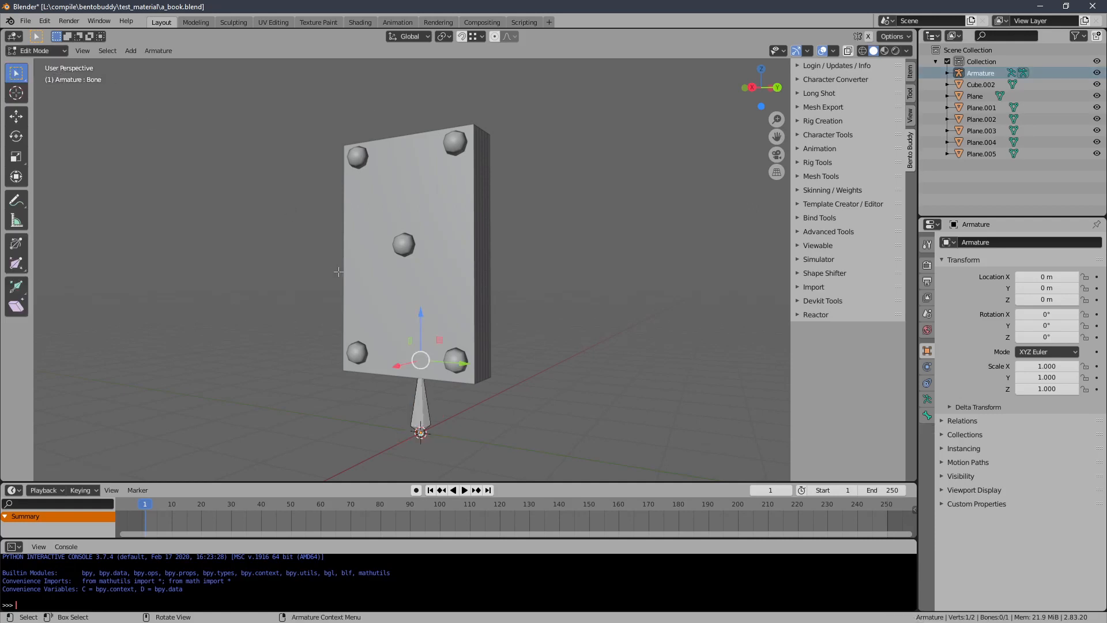
pyautogui.moveTo(420, 316); pyautogui.dragTo(423, 354)
pyautogui.moveTo(441, 347)
pyautogui.keyDown('shift'); pyautogui.mouseDown(button='middle')
pyautogui.moveTo(438, 301)
pyautogui.moveTo(462, 297)
pyautogui.moveTo(458, 333)
pyautogui.moveTo(476, 332)
pyautogui.moveTo(653, 311)
pyautogui.moveTo(657, 291)
pyautogui.moveTo(519, 311)
pyautogui.moveTo(430, 342)
pyautogui.mouseUp(button='middle'); pyautogui.keyUp('shift')
pyautogui.scroll(1, 452, 295)
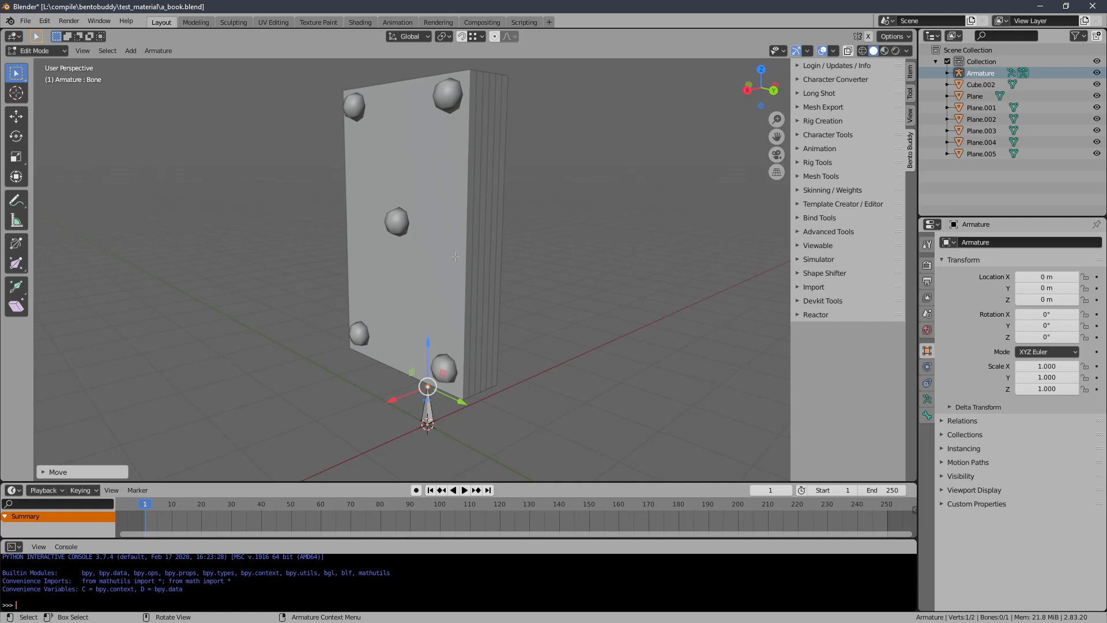
# Step: Examine the book's covers, page edges and corner knobs from several sides
pyautogui.moveTo(431, 226); pyautogui.dragTo(379, 171, button='middle')
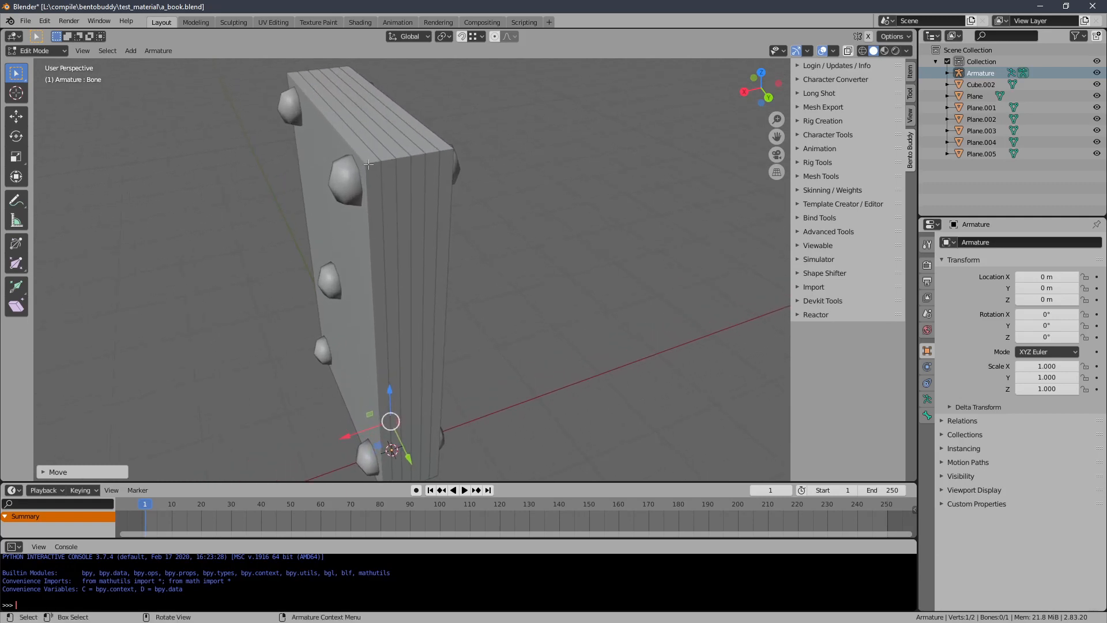
pyautogui.click(371, 164)
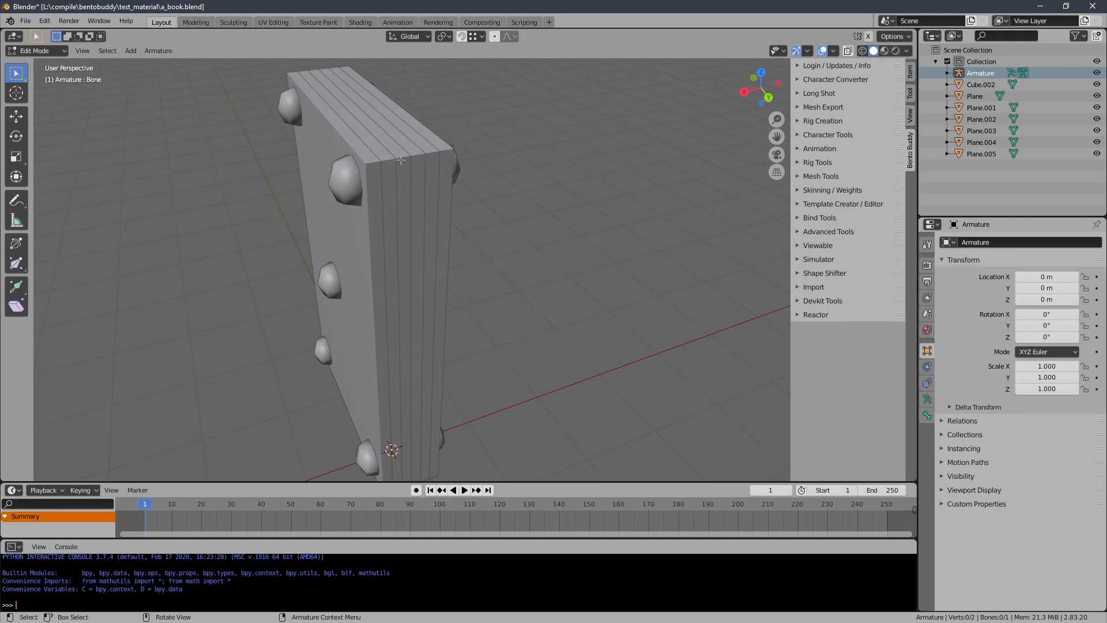
pyautogui.moveTo(401, 159); pyautogui.dragTo(483, 116, button='middle')
pyautogui.scroll(-1, 475, 158)
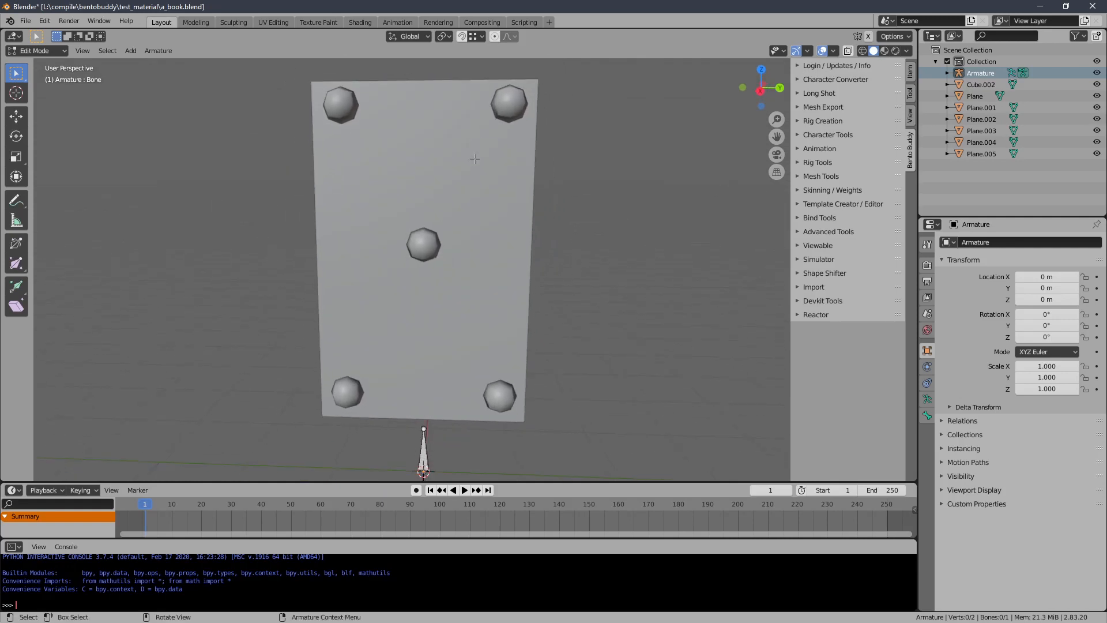
pyautogui.moveTo(475, 158)
pyautogui.mouseDown(button='middle')
pyautogui.moveTo(416, 211)
pyautogui.moveTo(404, 170)
pyautogui.moveTo(375, 174)
pyautogui.moveTo(471, 170)
pyautogui.mouseUp(button='middle')
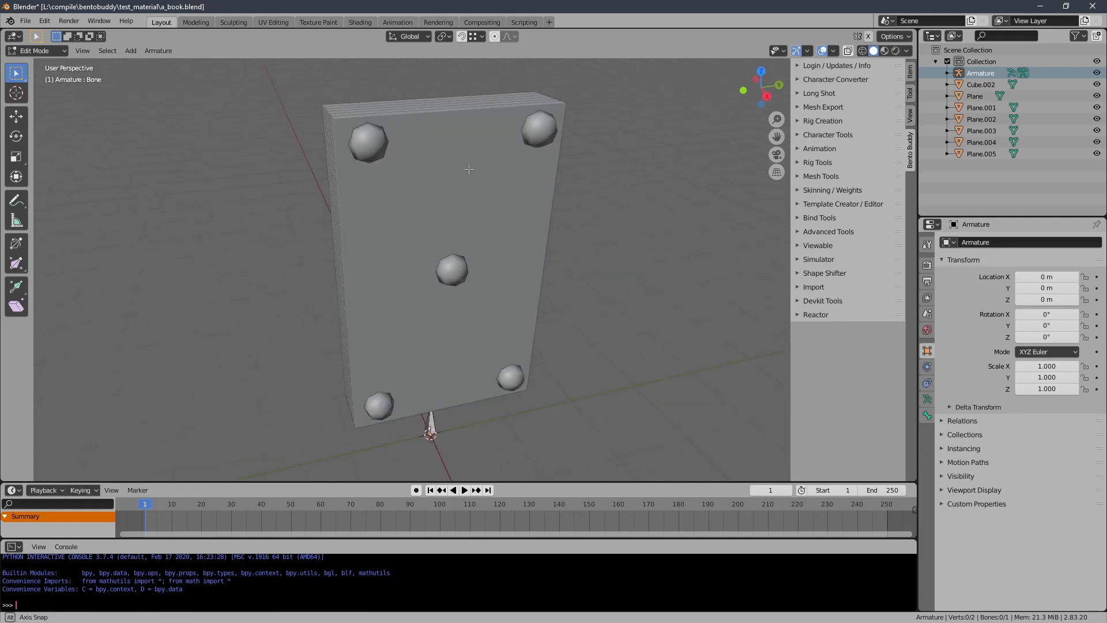
pyautogui.moveTo(406, 152); pyautogui.dragTo(433, 165, button='middle')
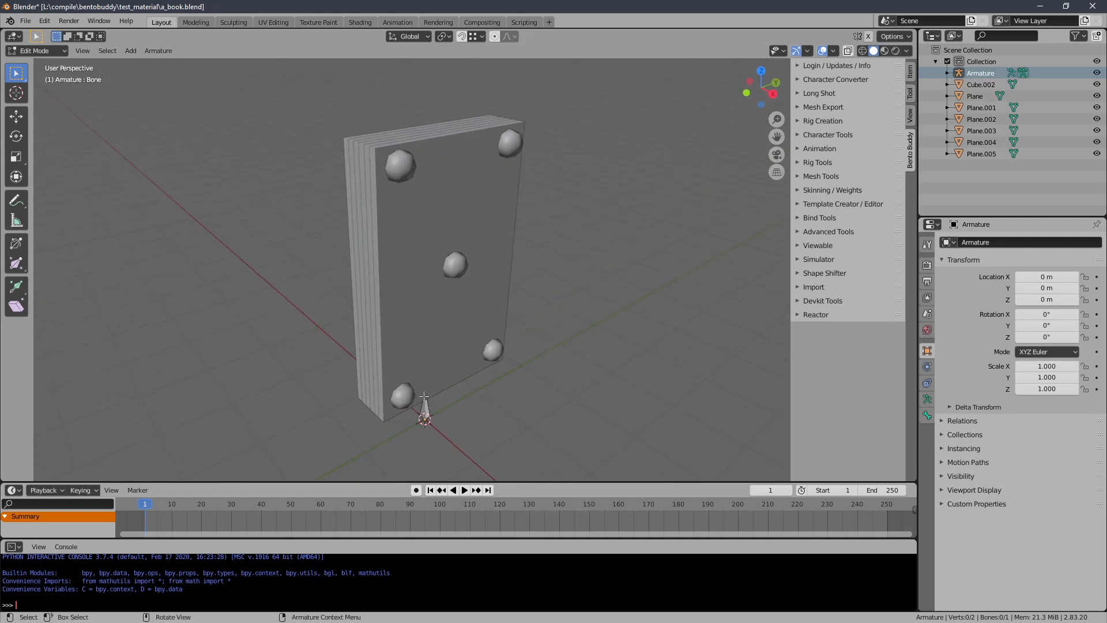
# Step: Duplicate the bone at the origin and move the copy along Y to beneath the book's lower corner
pyautogui.moveTo(453, 401); pyautogui.dragTo(396, 354, button='middle')
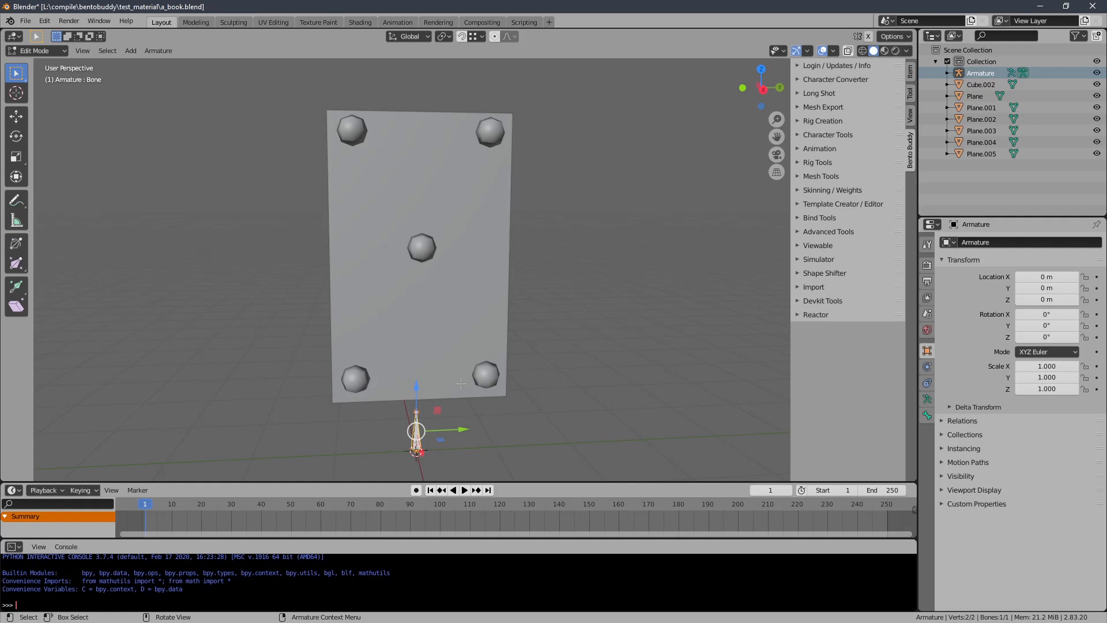
pyautogui.hotkey('shift', 'd')
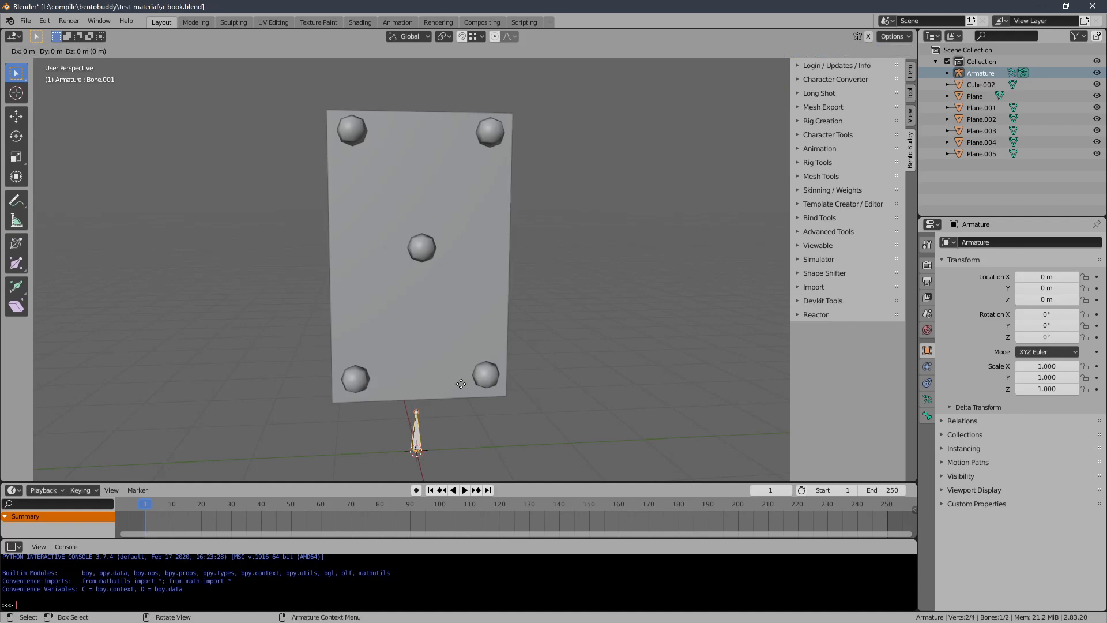
pyautogui.press('Escape')
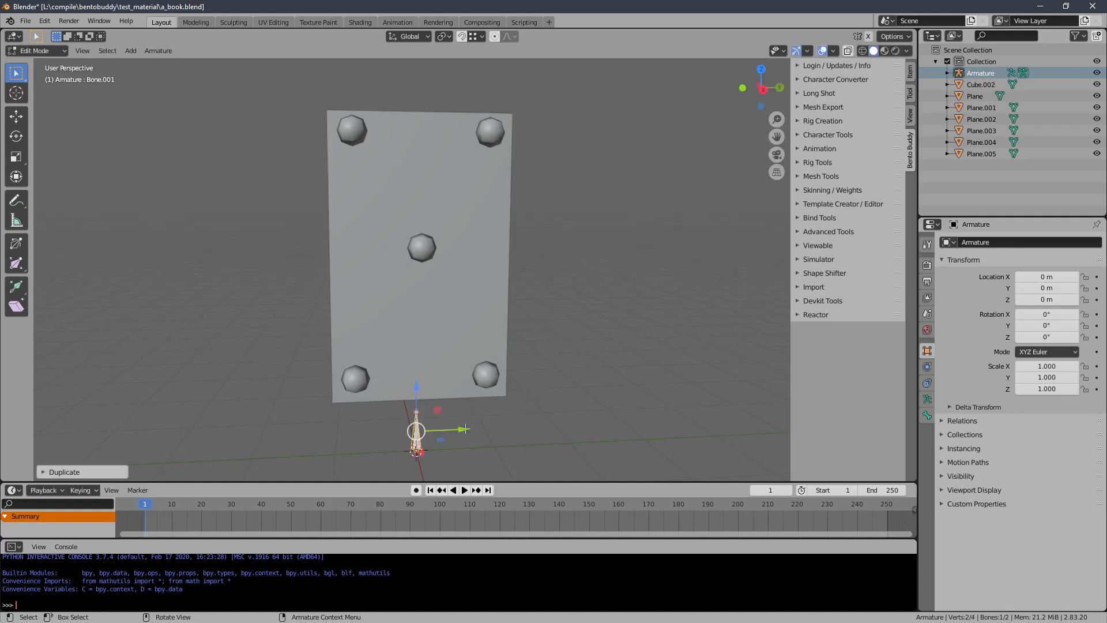
pyautogui.moveTo(464, 429); pyautogui.dragTo(530, 427)
pyautogui.moveTo(529, 427); pyautogui.dragTo(396, 325, button='middle')
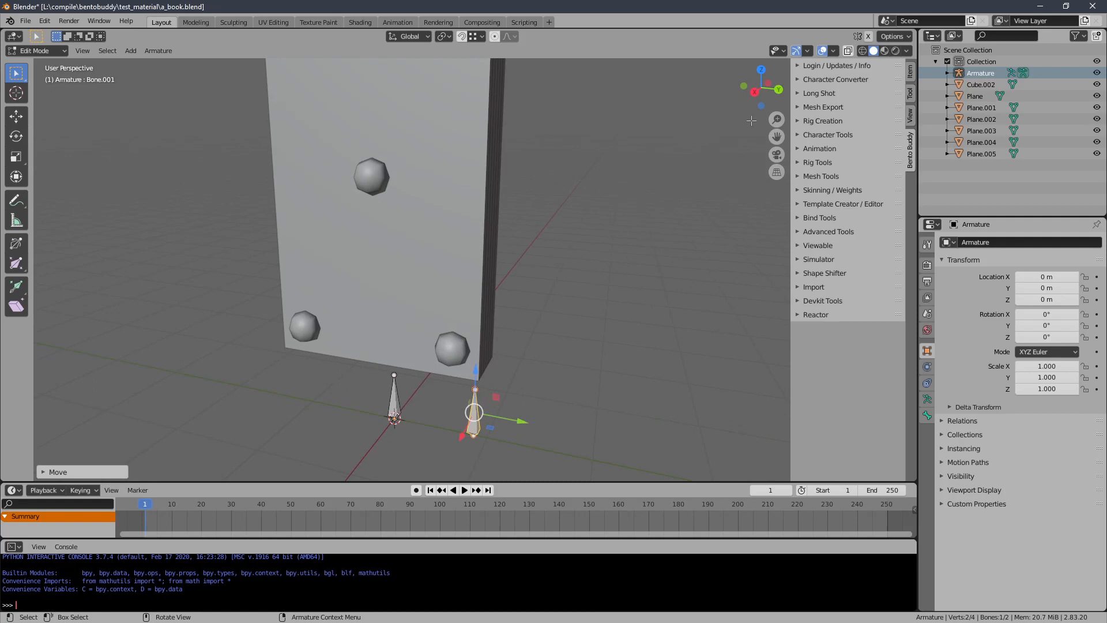
# Step: Switch the viewport to wireframe shading and turn on snapping
pyautogui.click(863, 52)
pyautogui.moveTo(455, 361); pyautogui.dragTo(343, 234, button='middle')
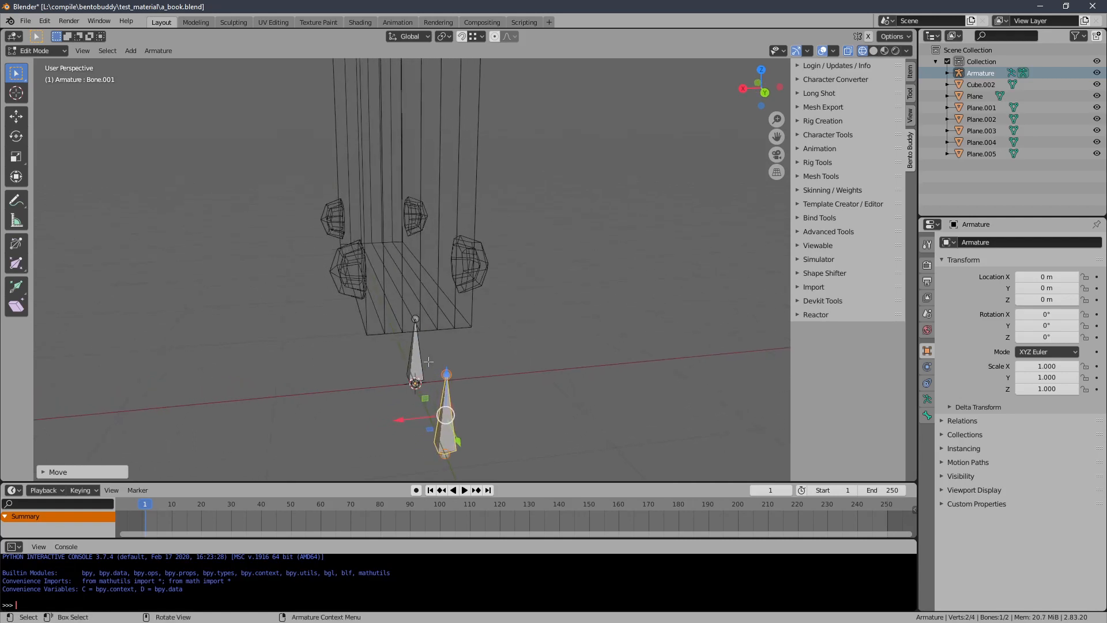
pyautogui.click(346, 376)
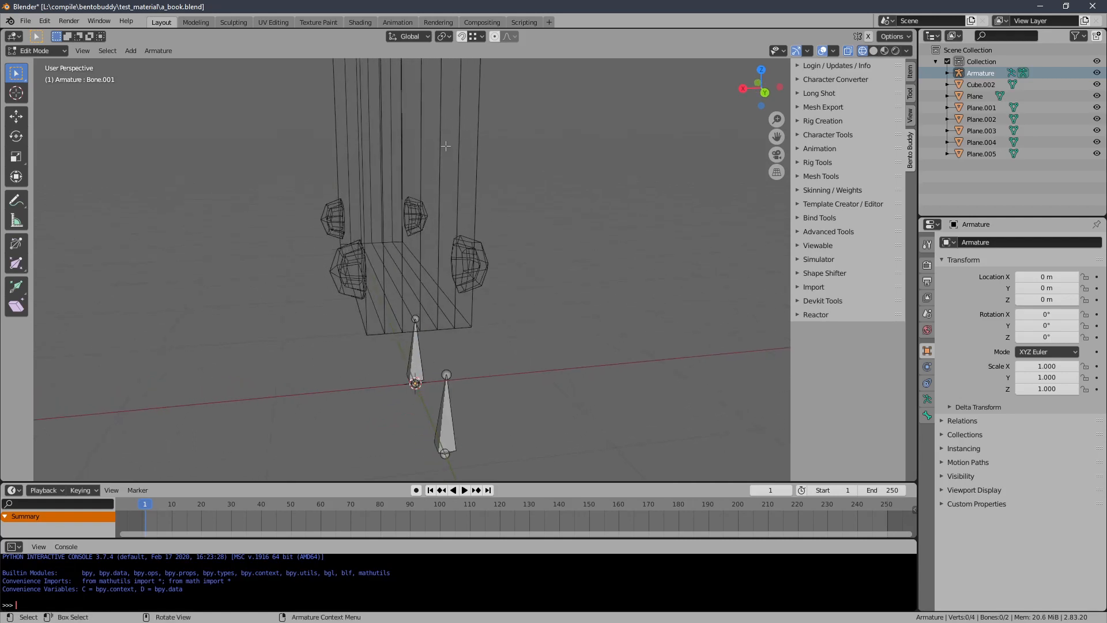
pyautogui.click(469, 37)
# Step: Snap the copied bone's tip onto the outer point of the lower corner knob on one cover
pyautogui.press('r')
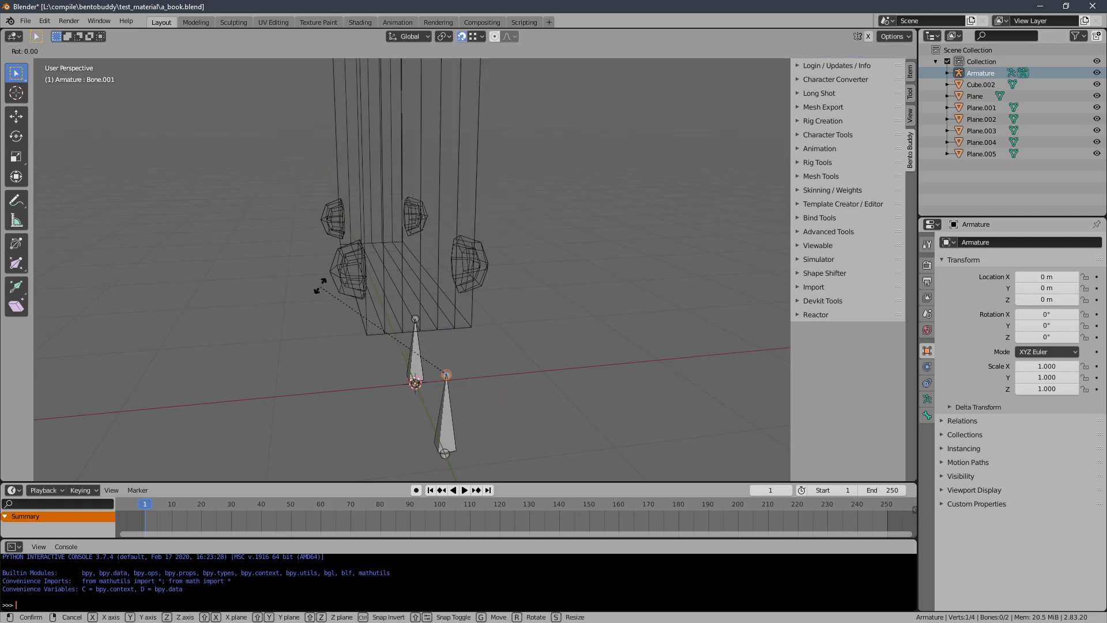
pyautogui.rightClick(351, 319)
pyautogui.press('g')
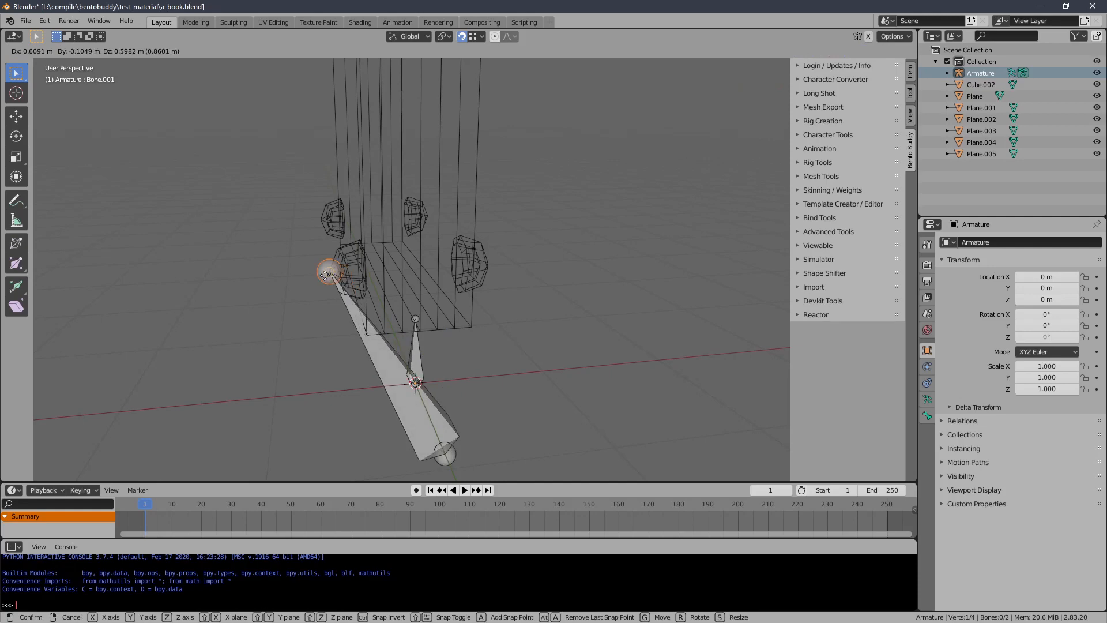
pyautogui.click(327, 274)
# Step: Duplicate the stretched knob bone and move the copy along X to beyond the opposite cover
pyautogui.moveTo(447, 460); pyautogui.dragTo(375, 390, button='middle')
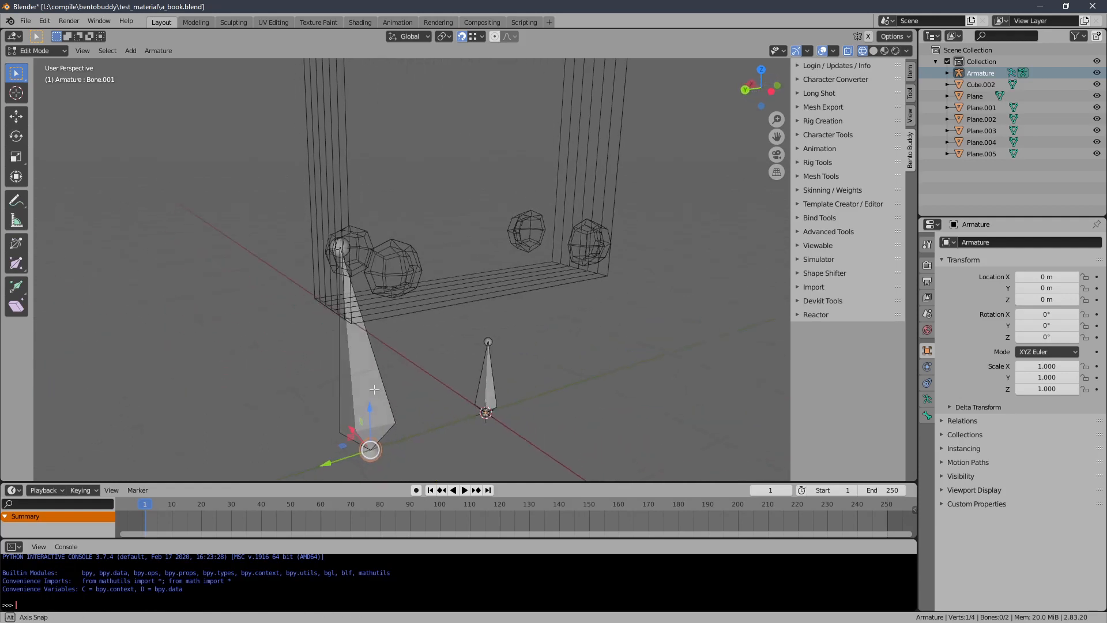
pyautogui.click(363, 388)
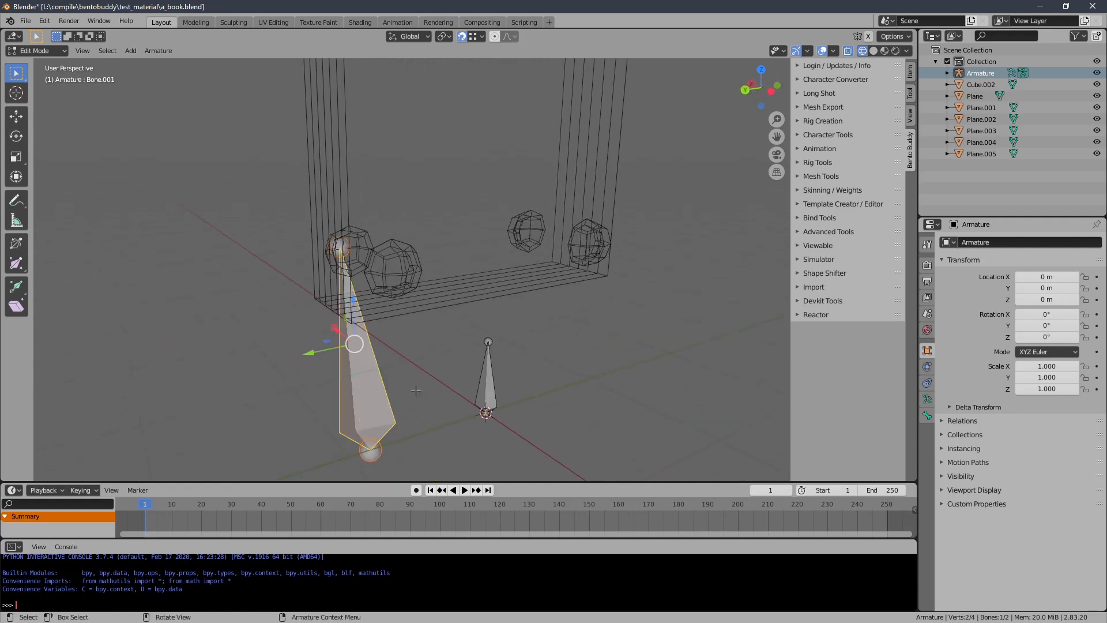
pyautogui.press('e')
pyautogui.rightClick(516, 387)
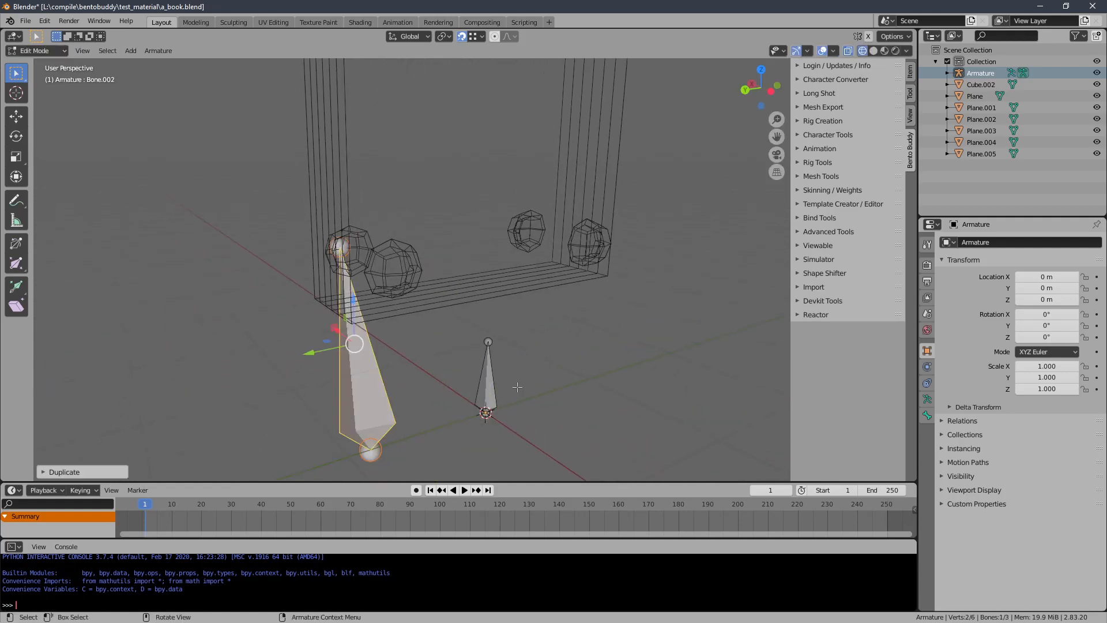
pyautogui.moveTo(457, 375); pyautogui.dragTo(513, 387, button='middle')
pyautogui.press('g')
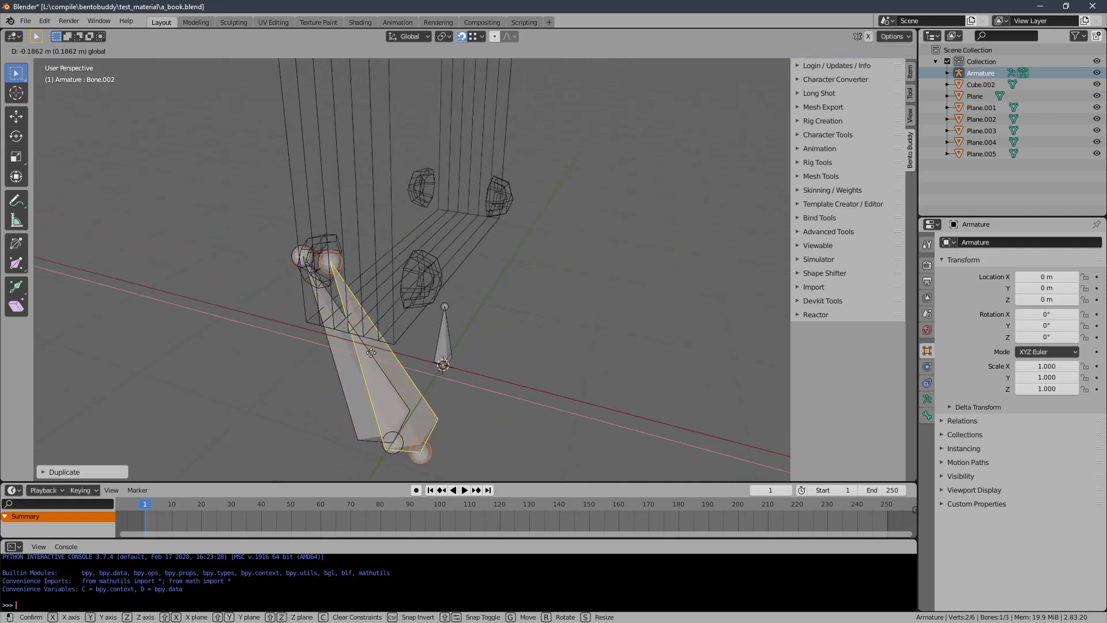
pyautogui.click(486, 296)
pyautogui.click(462, 296)
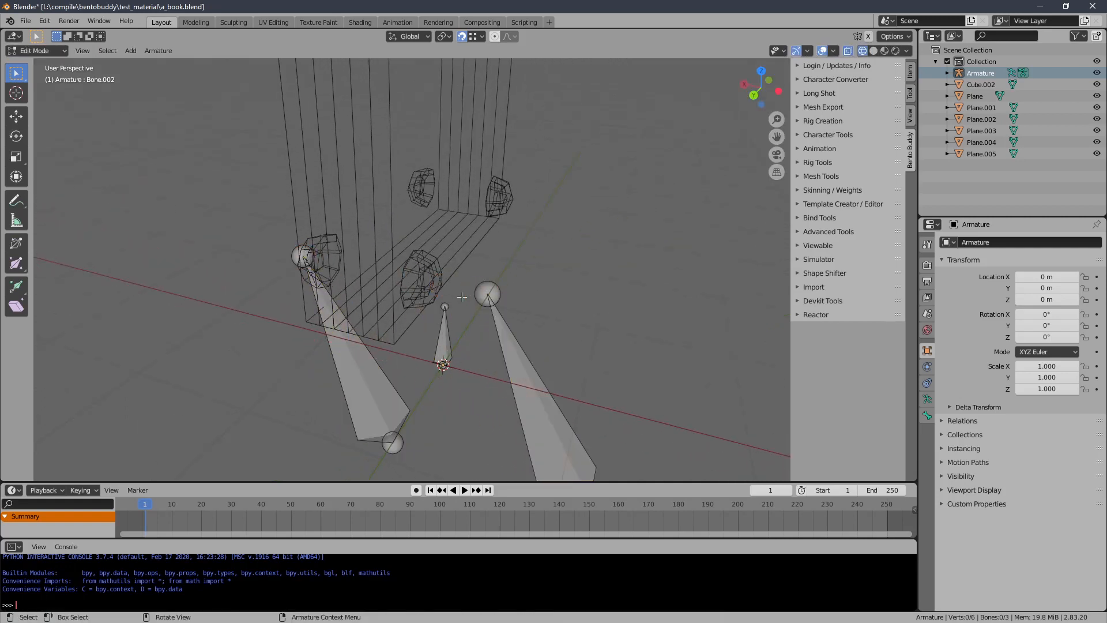
# Step: Snap the new copy's tip onto the outer point of the lower corner knob on the opposite cover
pyautogui.scroll(3, 469, 313)
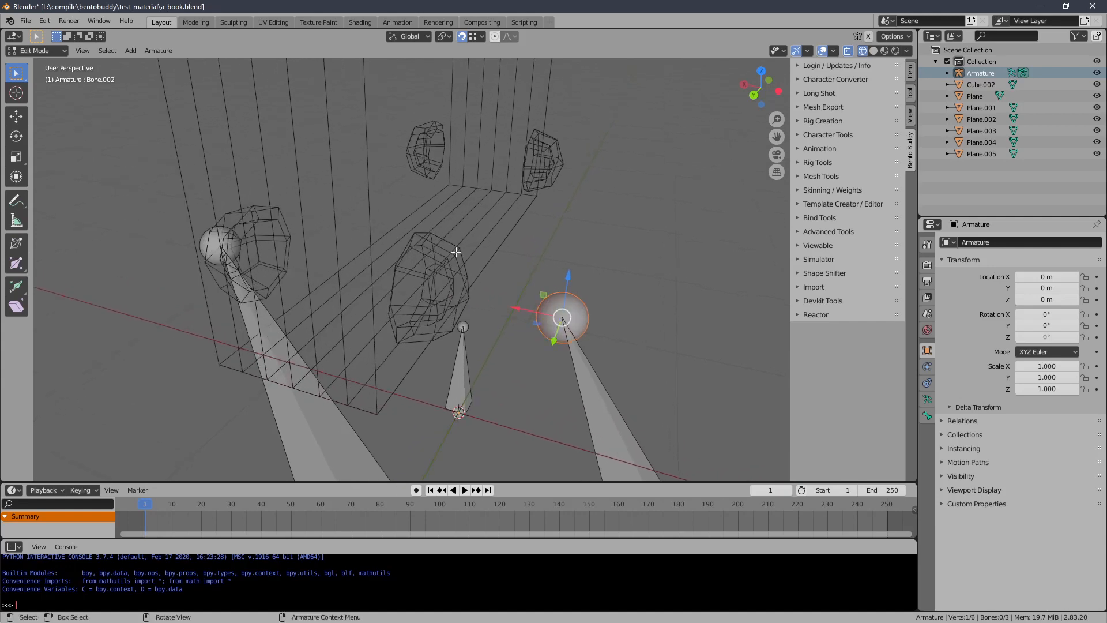
pyautogui.moveTo(489, 269)
pyautogui.mouseDown(button='middle')
pyautogui.moveTo(491, 245)
pyautogui.moveTo(479, 269)
pyautogui.moveTo(500, 283)
pyautogui.mouseUp(button='middle')
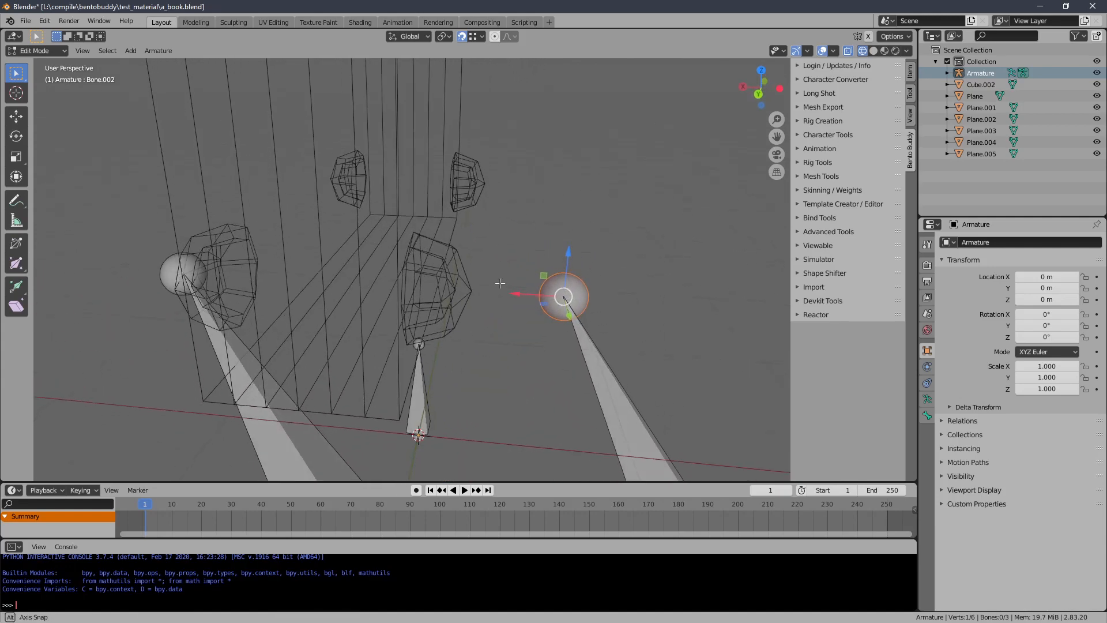
pyautogui.moveTo(558, 294); pyautogui.dragTo(476, 292)
pyautogui.scroll(-2, 475, 300)
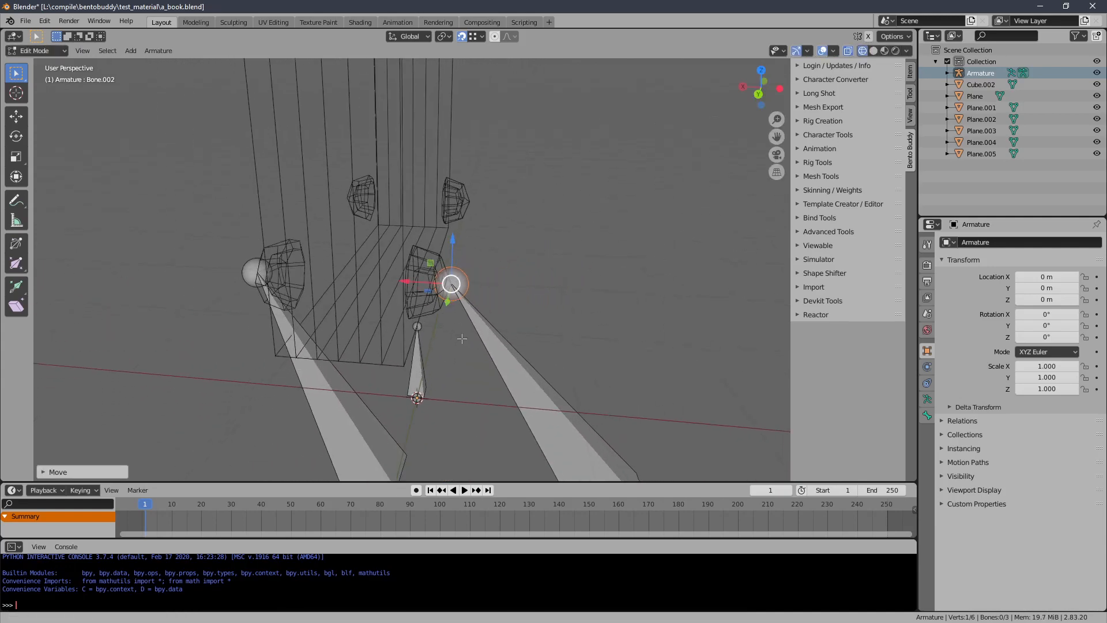
pyautogui.keyDown('shift'); pyautogui.moveTo(474, 325); pyautogui.dragTo(452, 257, button='middle'); pyautogui.keyUp('shift')
pyautogui.click(398, 433)
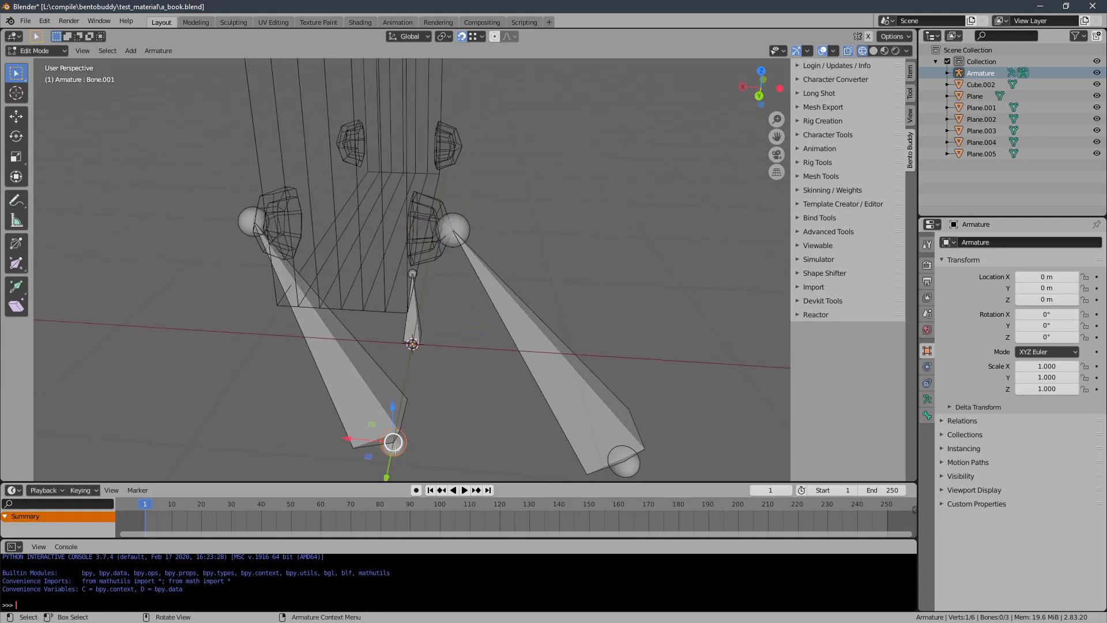
pyautogui.press('r')
pyautogui.rightClick(407, 372)
pyautogui.press('g')
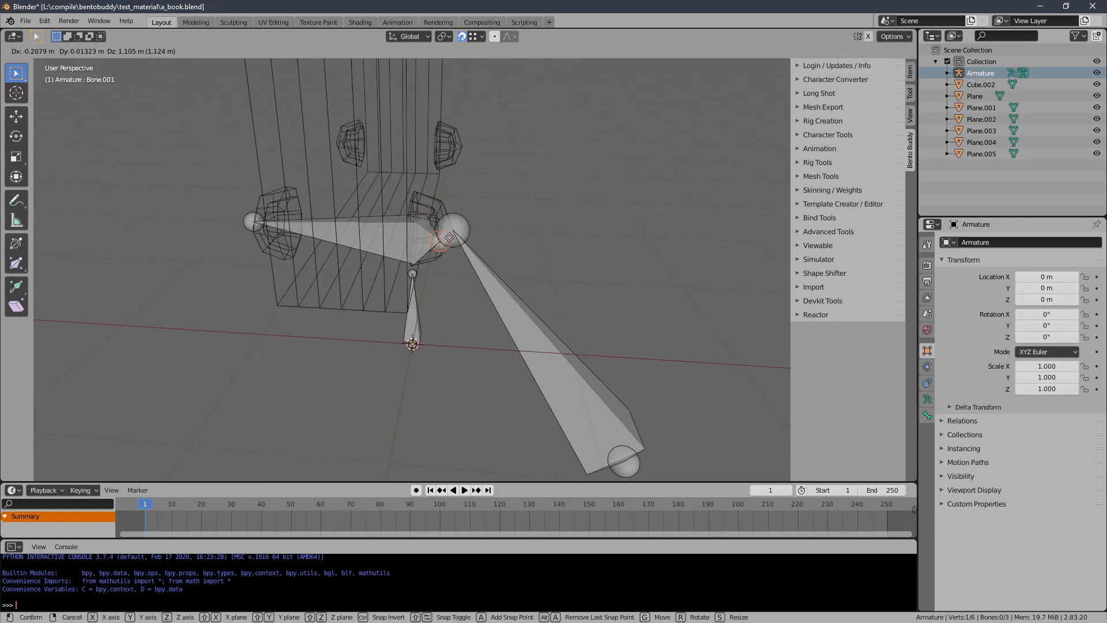
pyautogui.rightClick(327, 292)
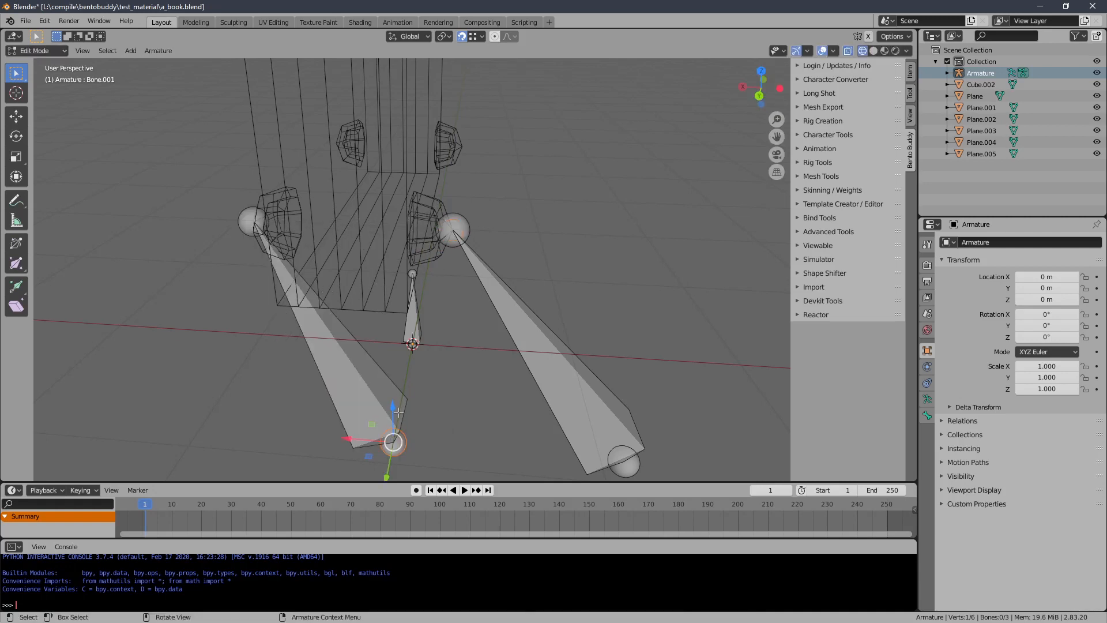
# Step: Move the base of the first knob bone up onto the inner side of its own knob
pyautogui.moveTo(399, 413); pyautogui.dragTo(405, 371, button='middle')
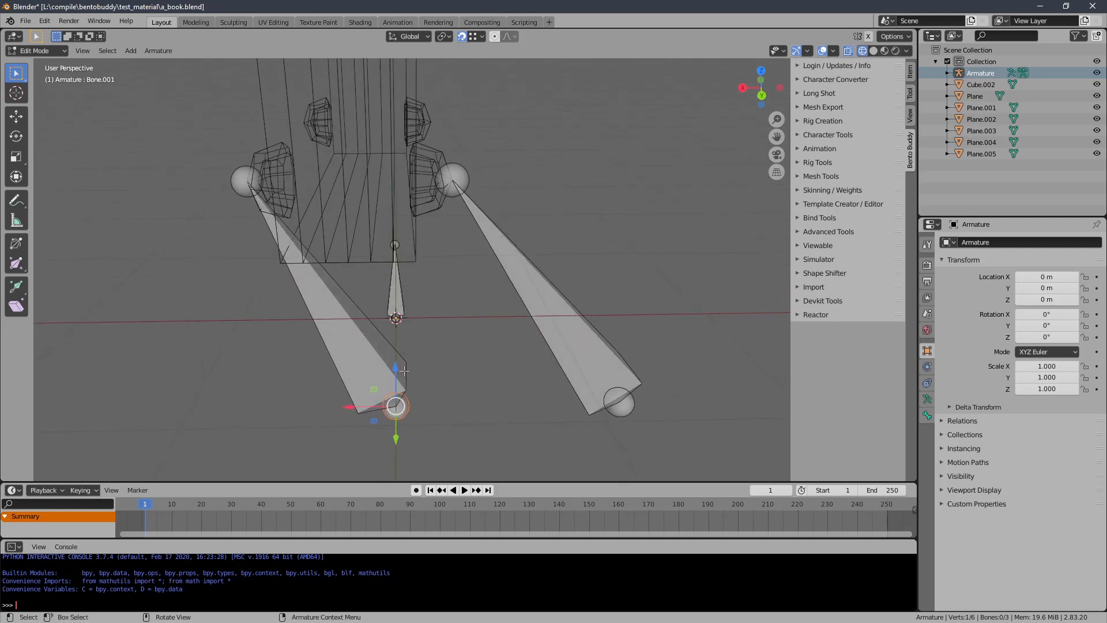
pyautogui.moveTo(395, 375); pyautogui.dragTo(282, 144)
pyautogui.scroll(5, 285, 153)
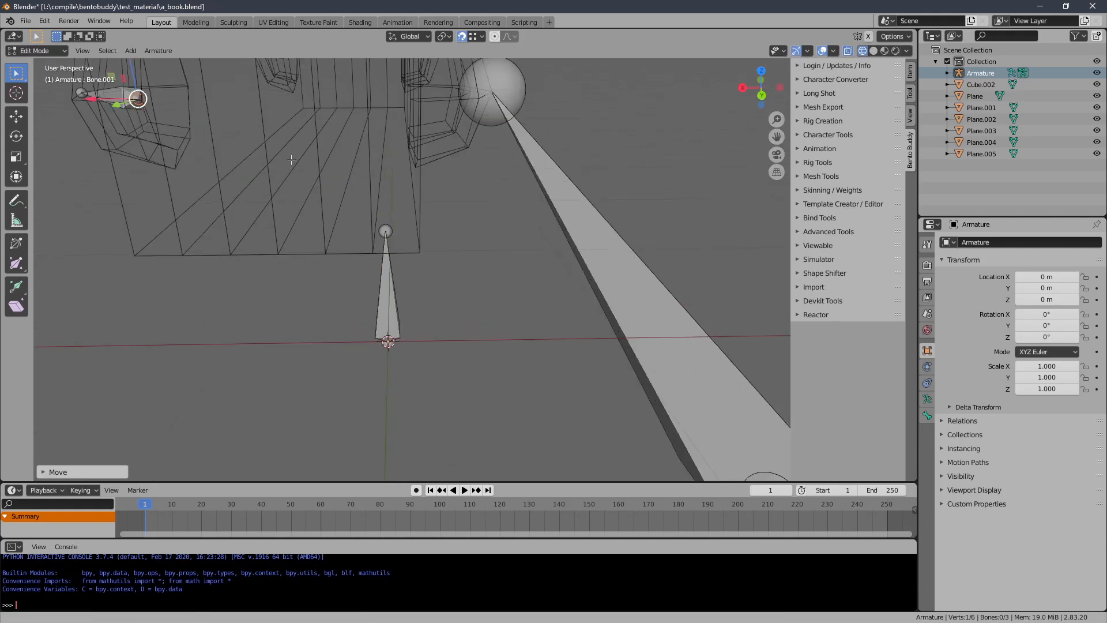
# Step: Shift the first knob bone's base about -0.1 m along Y, snapping it in line with a knob vertex
pyautogui.press('KP_Decimal')
pyautogui.scroll(-3, 286, 157)
pyautogui.moveTo(338, 245); pyautogui.dragTo(558, 217, button='middle')
pyautogui.press('g')
pyautogui.press('y')
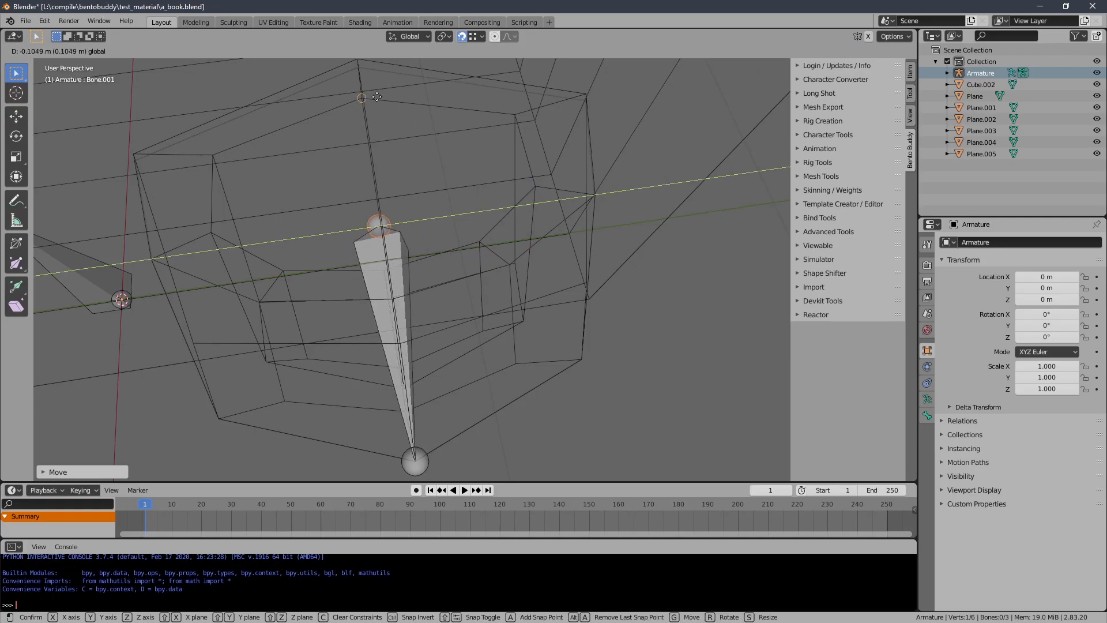
pyautogui.click(365, 96)
# Step: Snap the base of the opposite cover's knob bone onto the base of the first knob bone
pyautogui.moveTo(365, 96); pyautogui.dragTo(163, 102, button='middle')
pyautogui.scroll(-7, 163, 102)
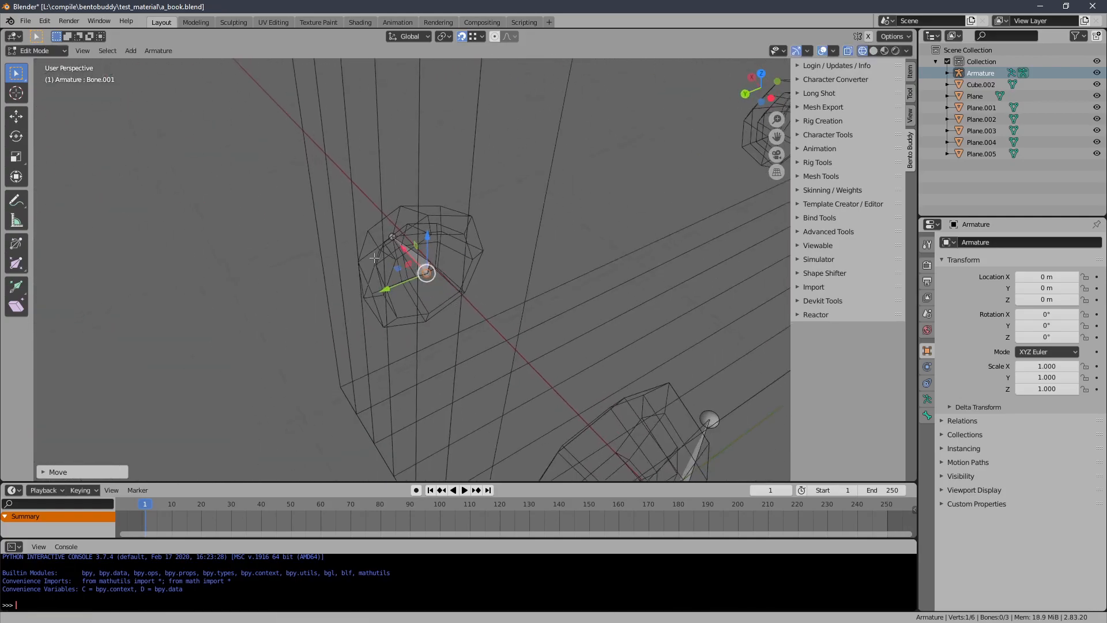
pyautogui.keyDown('shift'); pyautogui.moveTo(326, 238); pyautogui.dragTo(262, 136, button='middle'); pyautogui.keyUp('shift')
pyautogui.scroll(-2, 166, 166)
pyautogui.keyDown('shift'); pyautogui.moveTo(403, 205); pyautogui.dragTo(383, 303, button='middle'); pyautogui.keyUp('shift')
pyautogui.click(489, 398)
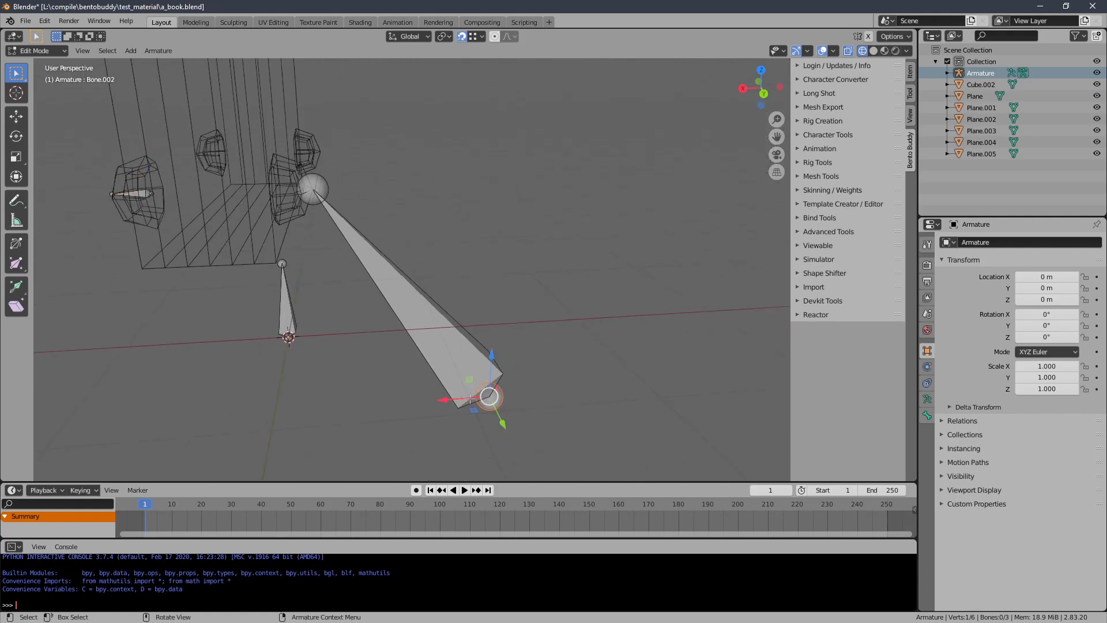
pyautogui.moveTo(489, 395); pyautogui.dragTo(143, 185)
pyautogui.click(154, 191)
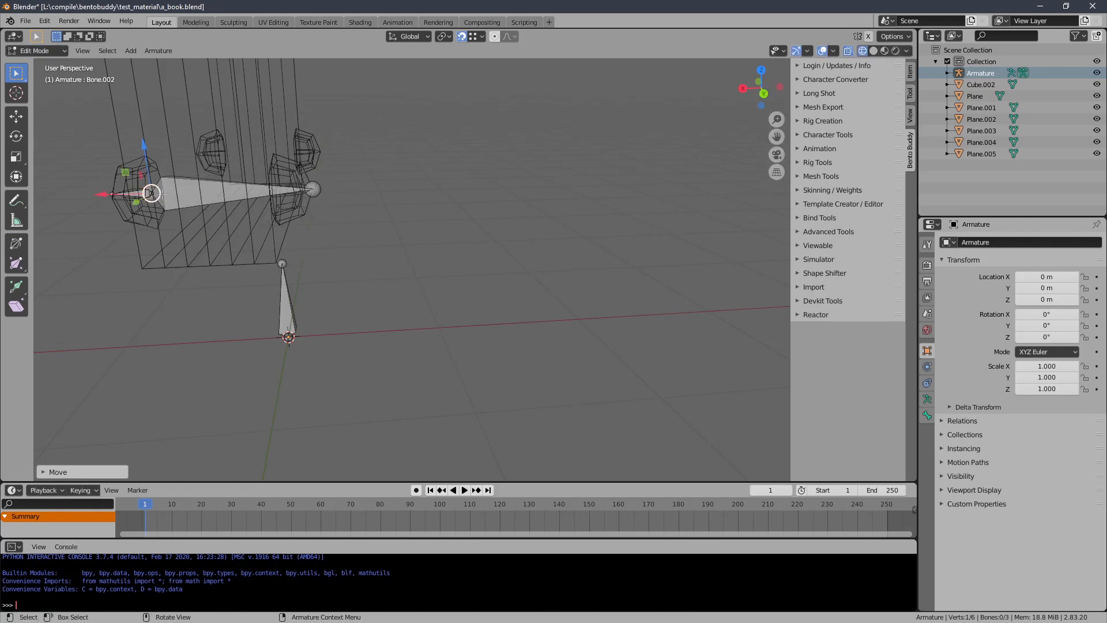
# Step: Move that base along X to the inner side of the knob on its own cover
pyautogui.scroll(3, 156, 188)
pyautogui.keyDown('shift'); pyautogui.moveTo(173, 176); pyautogui.dragTo(432, 230, button='middle'); pyautogui.keyUp('shift')
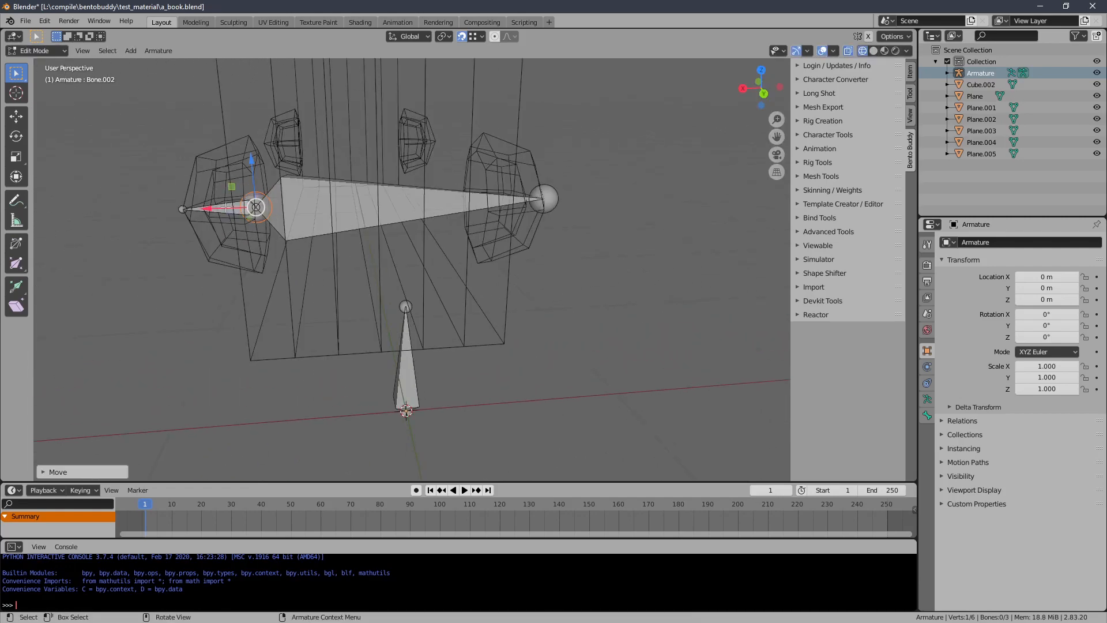
pyautogui.press('g')
pyautogui.press('x')
pyautogui.click(424, 208)
pyautogui.moveTo(425, 208); pyautogui.dragTo(424, 242, button='middle')
pyautogui.press('g')
pyautogui.rightClick(402, 243)
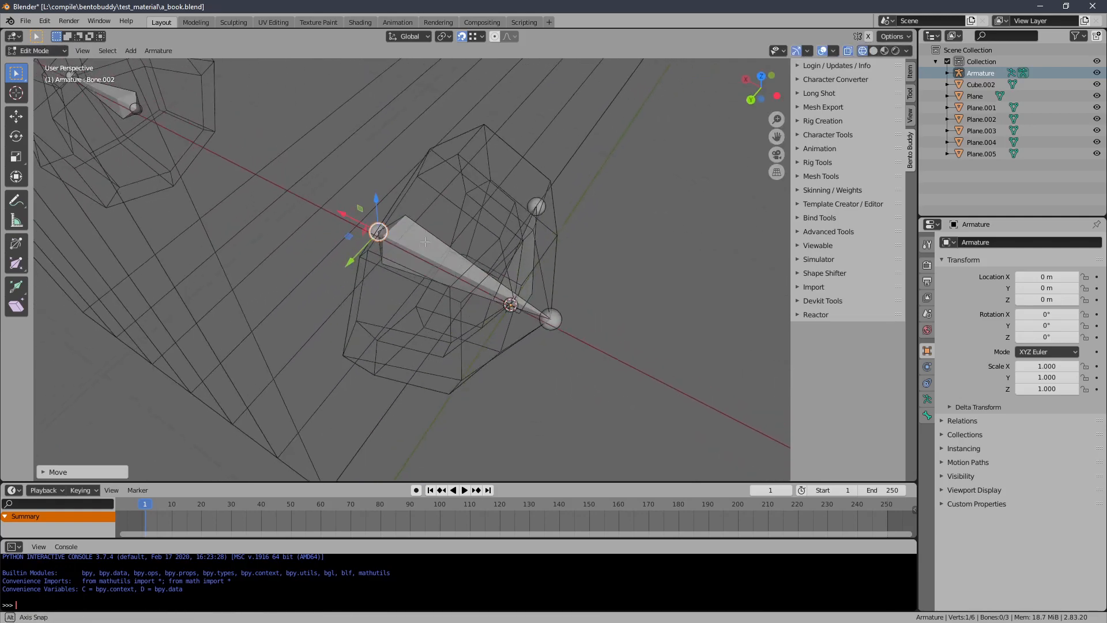
# Step: Shift the opposite knob bone's base about -0.057 m along X, snapping it to a vertex of its own knob
pyautogui.press('g')
pyautogui.press('x')
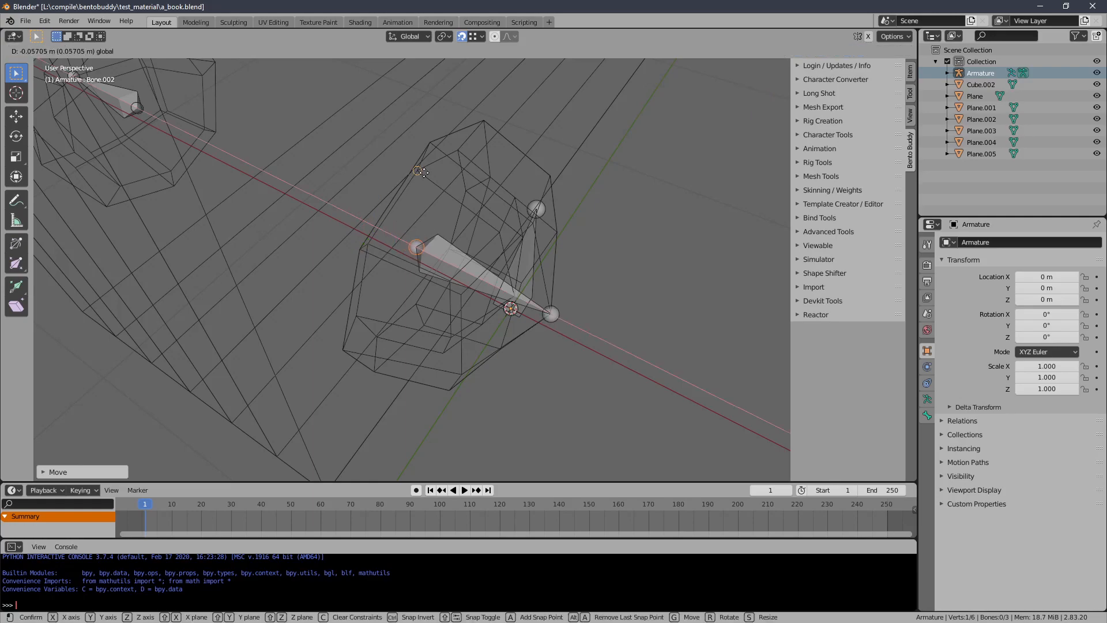
pyautogui.click(424, 173)
pyautogui.moveTo(424, 172); pyautogui.dragTo(623, 282, button='middle')
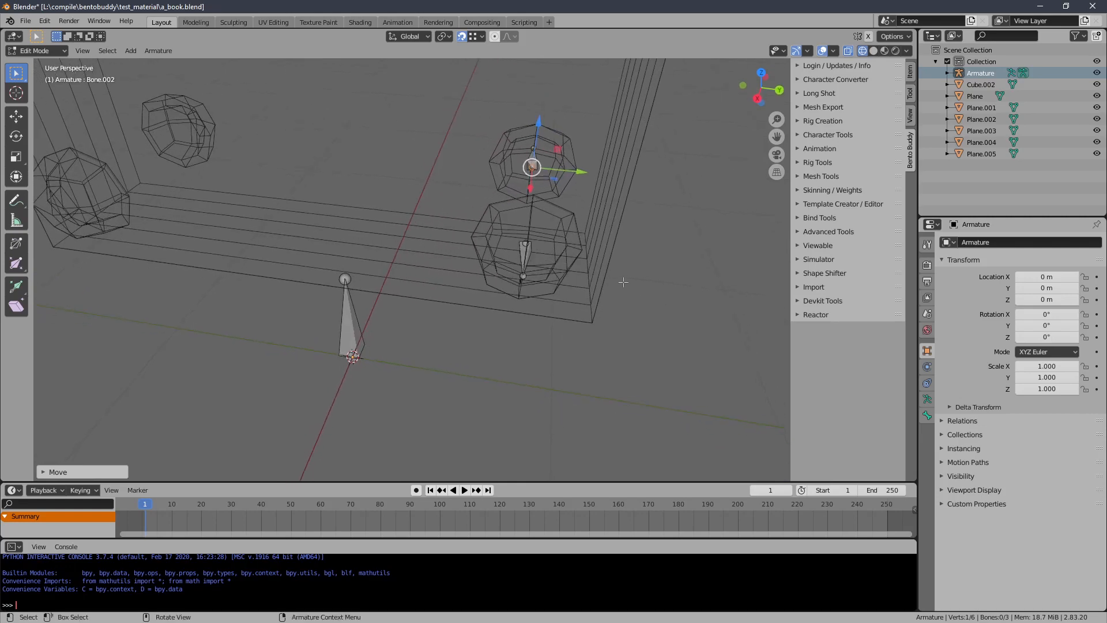
# Step: Duplicate the two fitted lower knob bones and move the copies about -1.4 m along Y to the neighbouring lower knobs
pyautogui.click(526, 251)
pyautogui.moveTo(526, 251); pyautogui.dragTo(504, 213, button='middle')
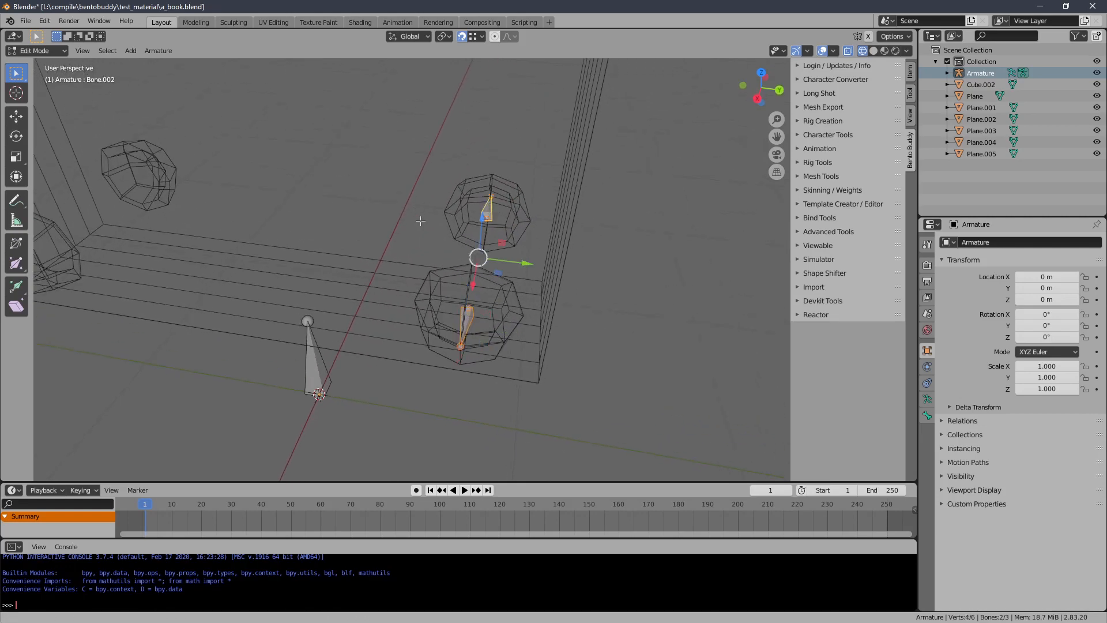
pyautogui.moveTo(421, 220); pyautogui.dragTo(445, 236, button='middle')
pyautogui.hotkey('shift', 'd')
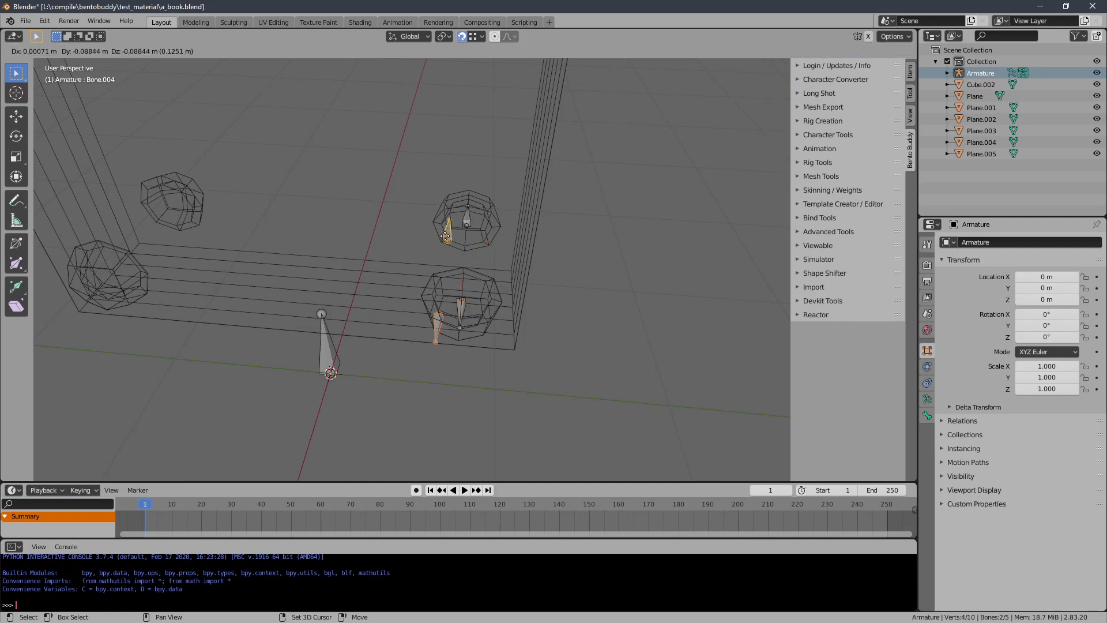
pyautogui.rightClick(255, 184)
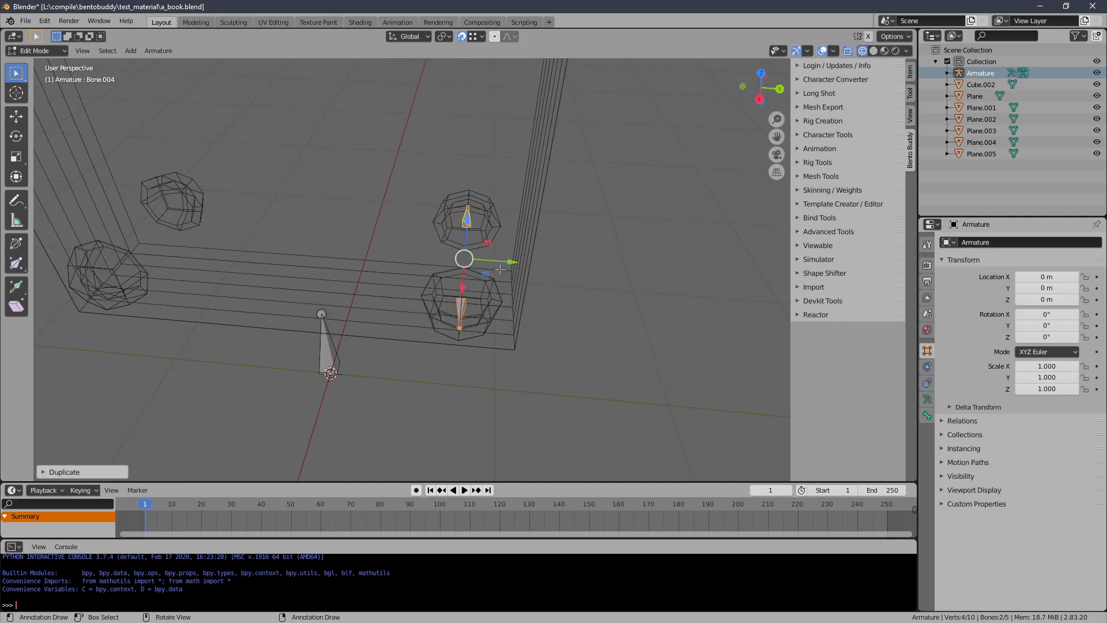
pyautogui.press('g')
pyautogui.press('y')
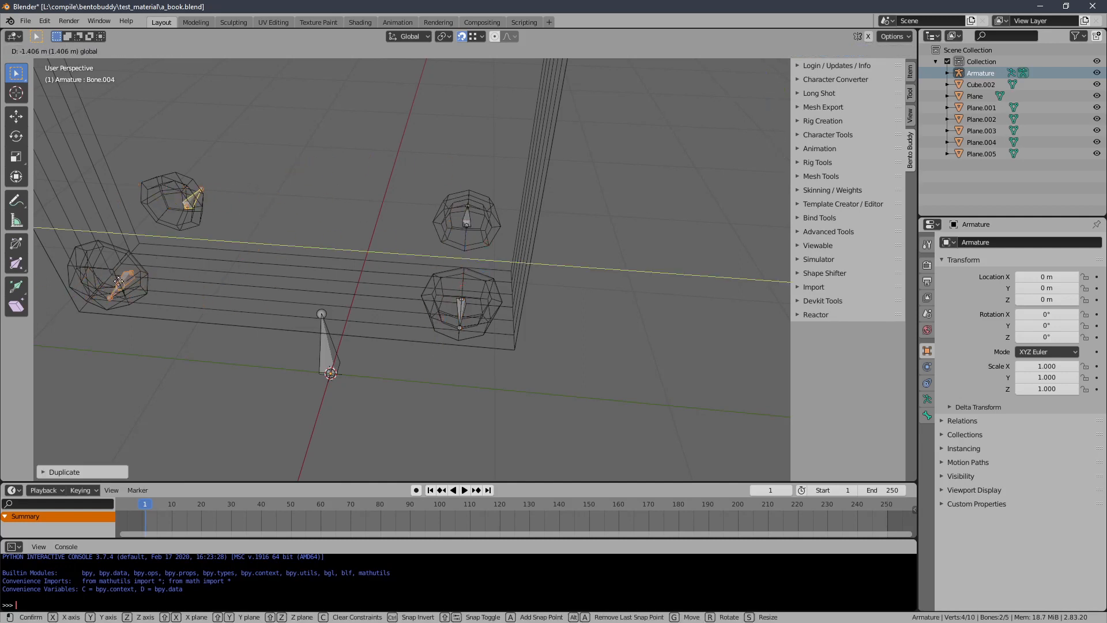
pyautogui.click(155, 288)
# Step: Adjust the duplicated bone pair along Y, snapping to the knob mesh so each bone is centred in its knob
pyautogui.moveTo(202, 271); pyautogui.dragTo(349, 263, button='middle')
pyautogui.press('g')
pyautogui.press('y')
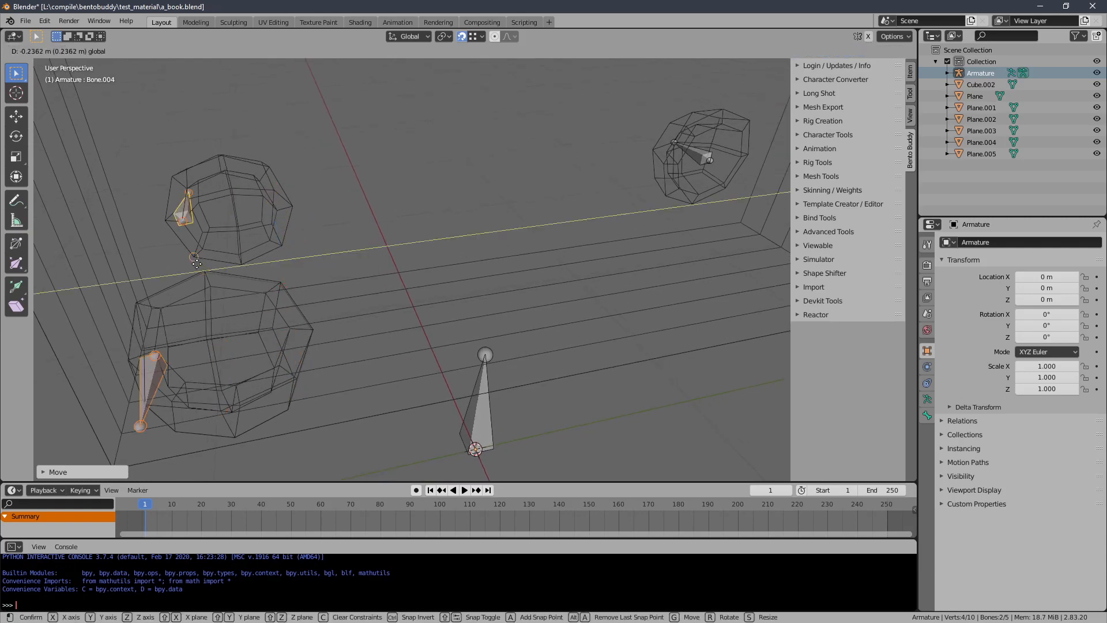
pyautogui.moveTo(202, 265); pyautogui.dragTo(205, 265)
pyautogui.moveTo(296, 287); pyautogui.dragTo(471, 351, button='middle')
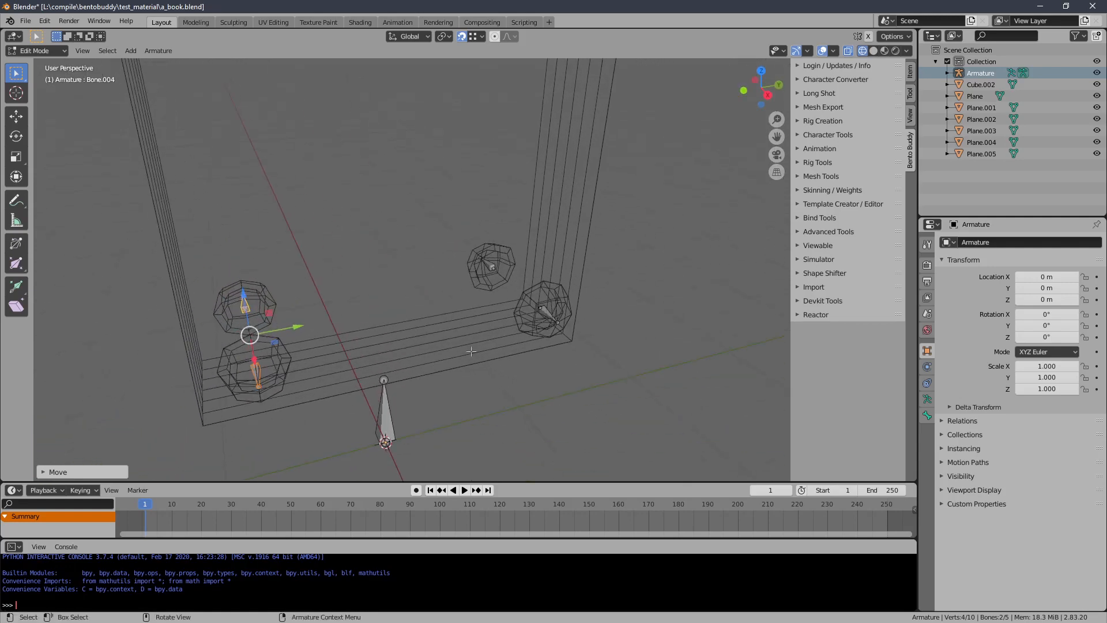
# Step: Duplicate all four lower knob bones and raise the copies along Z towards the upper corner knobs
pyautogui.keyDown('shift'); pyautogui.click(489, 264); pyautogui.keyUp('shift')
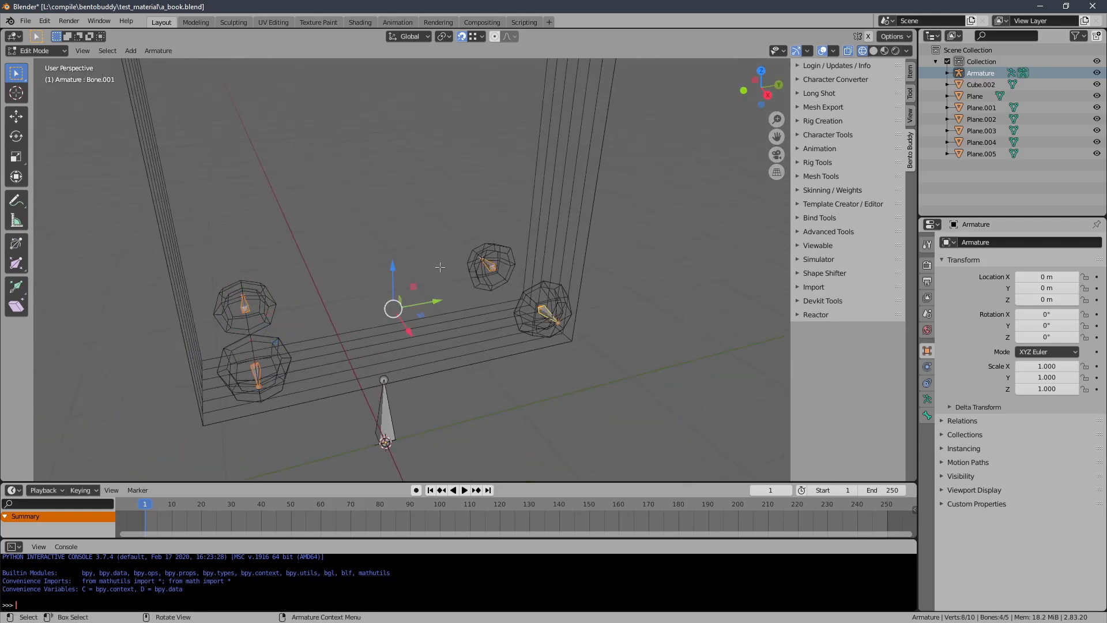
pyautogui.moveTo(440, 267); pyautogui.dragTo(409, 358, button='middle')
pyautogui.moveTo(417, 354); pyautogui.dragTo(425, 365, button='middle')
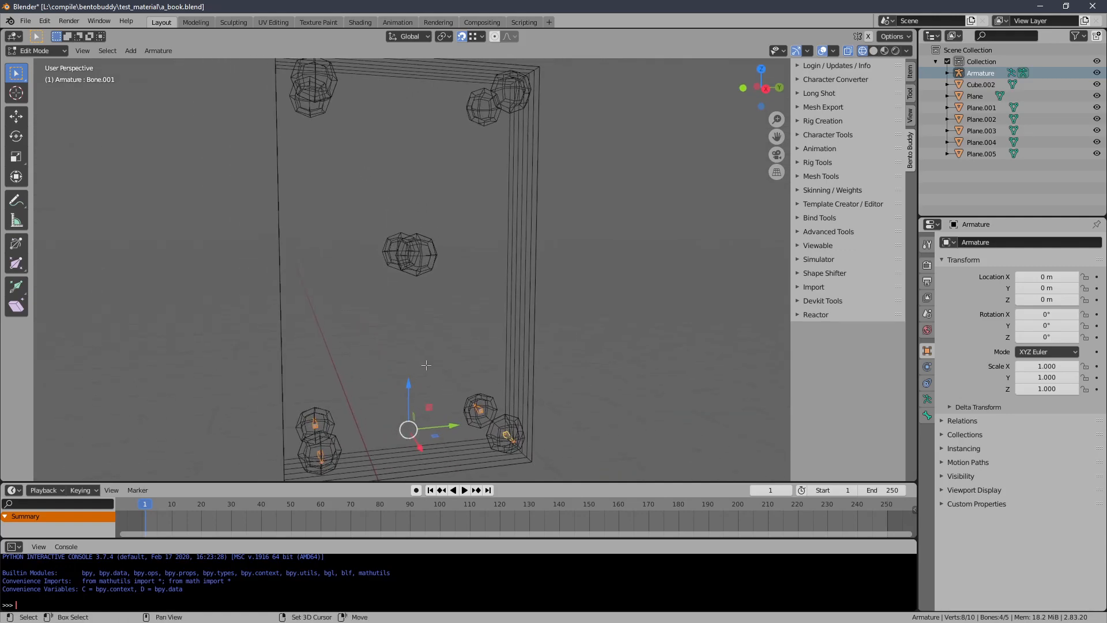
pyautogui.hotkey('shift', 'd')
pyautogui.rightClick(439, 301)
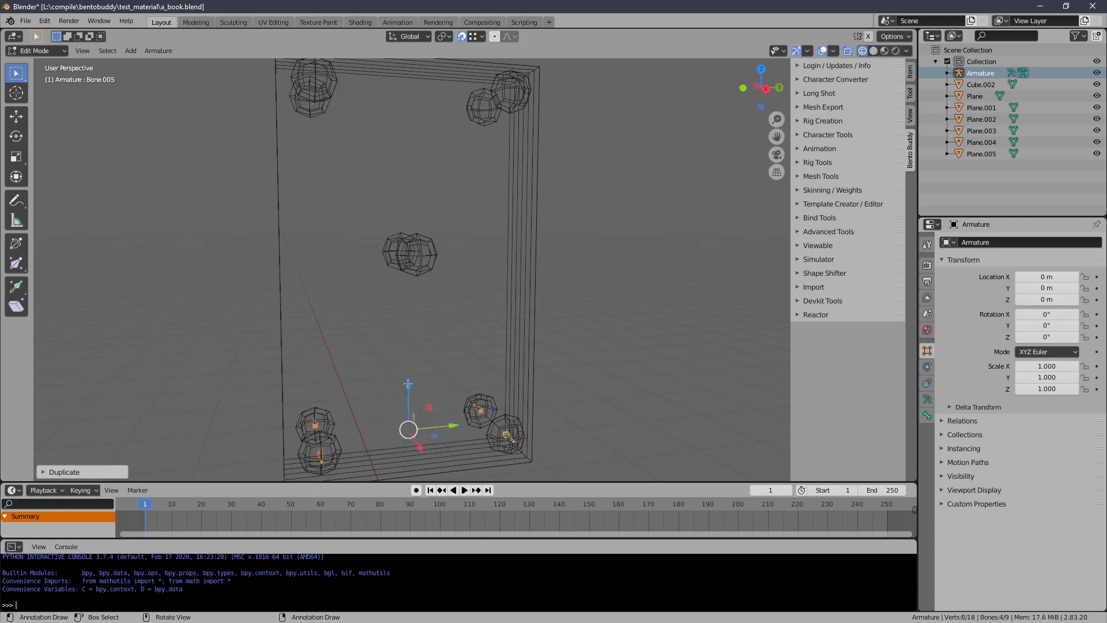
pyautogui.press('g')
pyautogui.press('z')
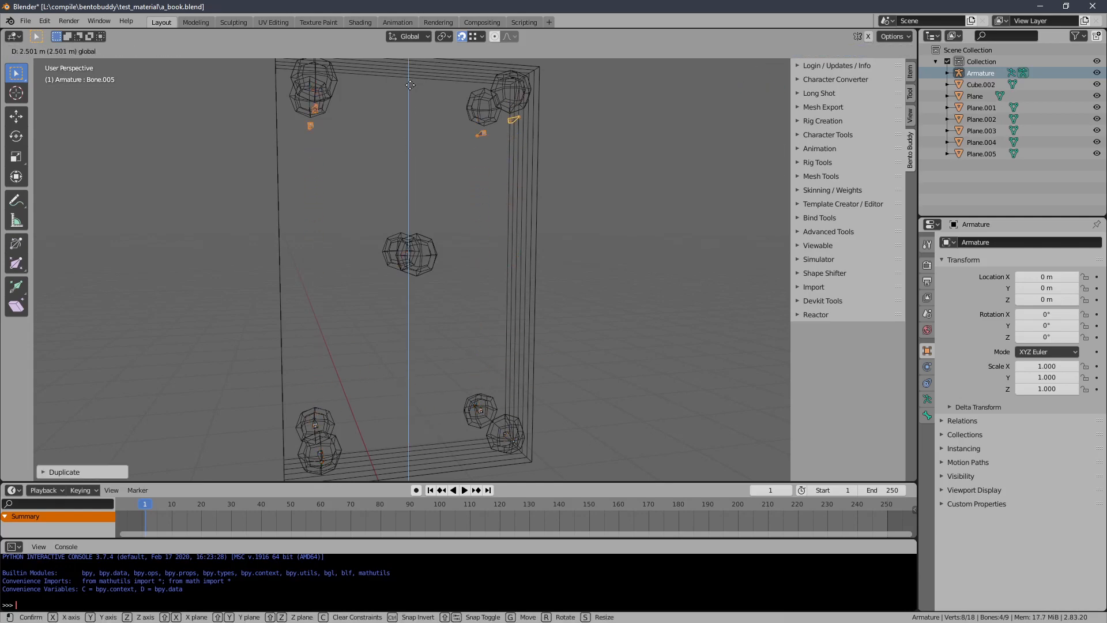
pyautogui.click(410, 91)
# Step: Adjust the four copied bones along Z until they sit centred inside the upper corner knobs
pyautogui.moveTo(435, 101); pyautogui.dragTo(430, 173, button='middle')
pyautogui.keyDown('shift'); pyautogui.moveTo(430, 173); pyautogui.dragTo(318, 230, button='middle'); pyautogui.keyUp('shift')
pyautogui.scroll(5, 293, 171)
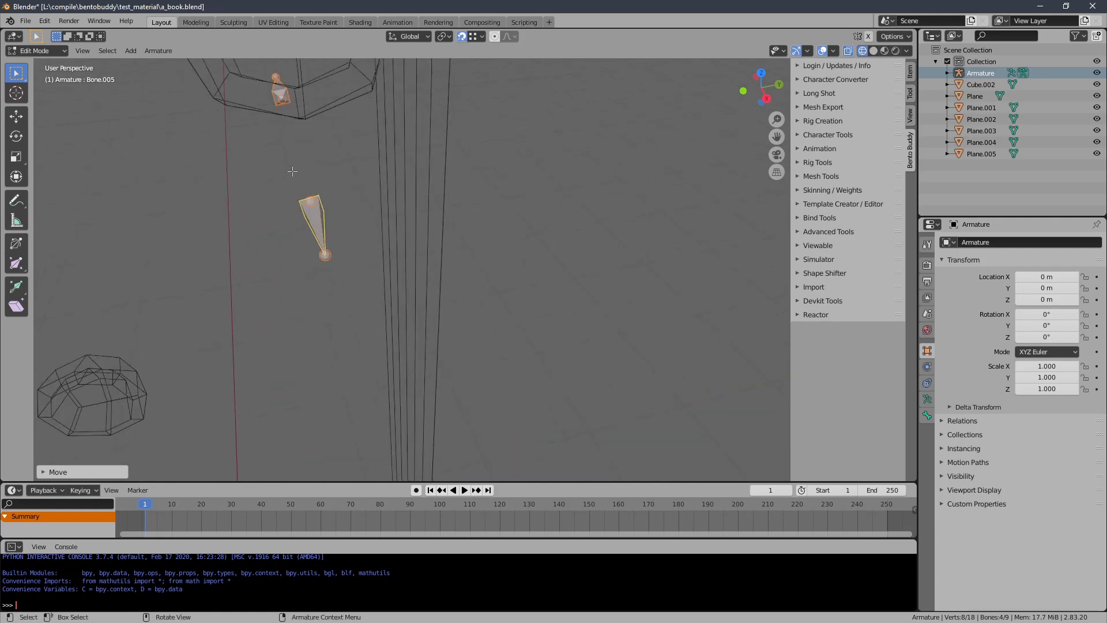
pyautogui.scroll(-5, 292, 171)
pyautogui.moveTo(415, 190); pyautogui.dragTo(377, 181, button='middle')
pyautogui.scroll(3, 377, 181)
pyautogui.moveTo(348, 204); pyautogui.dragTo(401, 246)
pyautogui.scroll(-3, 404, 237)
pyautogui.moveTo(408, 228); pyautogui.dragTo(530, 158, button='middle')
pyautogui.scroll(-6, 511, 178)
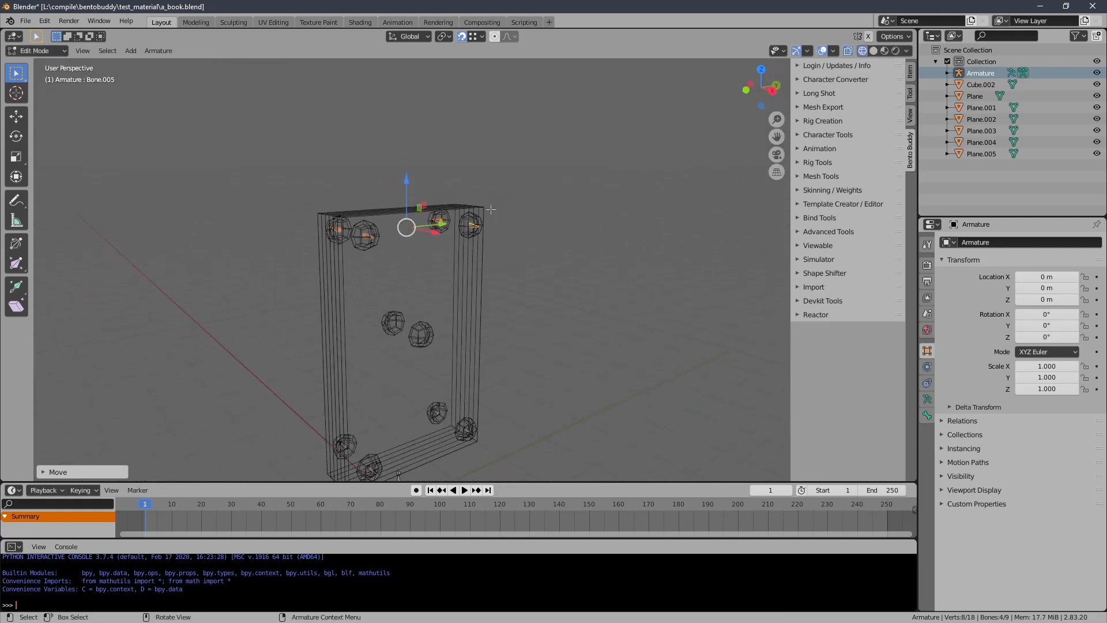
# Step: Select all eight corner knob bones and parent them to the root bone with Keep Offset
pyautogui.keyDown('shift'); pyautogui.moveTo(490, 212); pyautogui.dragTo(408, 152, button='middle'); pyautogui.keyUp('shift')
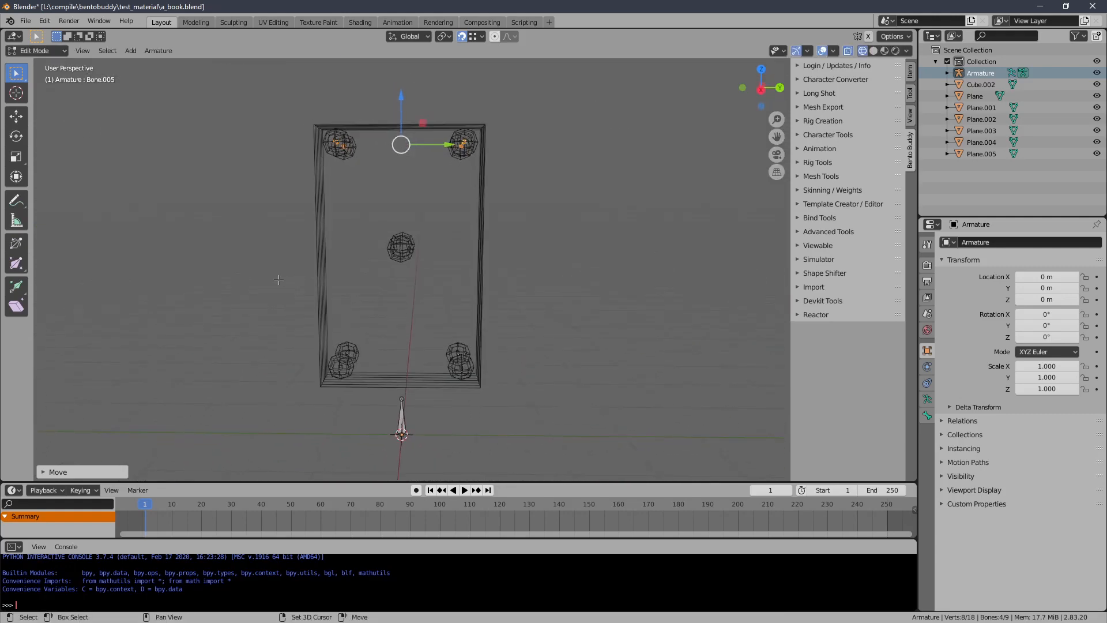
pyautogui.keyDown('shift'); pyautogui.moveTo(278, 280); pyautogui.dragTo(502, 381); pyautogui.keyUp('shift')
pyautogui.keyDown('shift'); pyautogui.moveTo(441, 405); pyautogui.dragTo(470, 377, button='middle'); pyautogui.keyUp('shift')
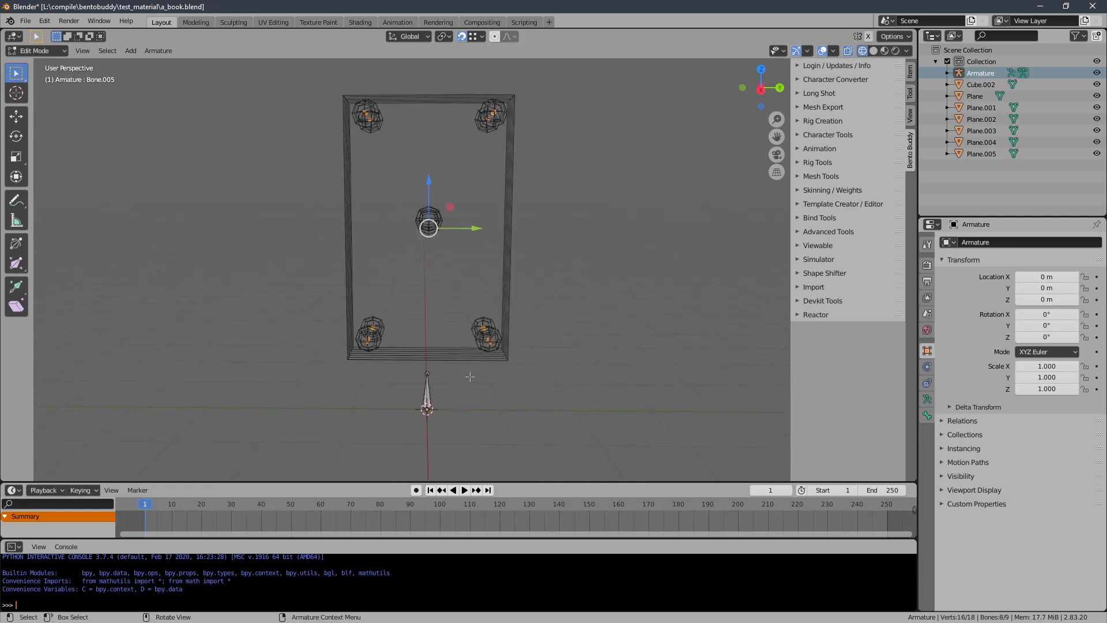
pyautogui.scroll(2, 471, 375)
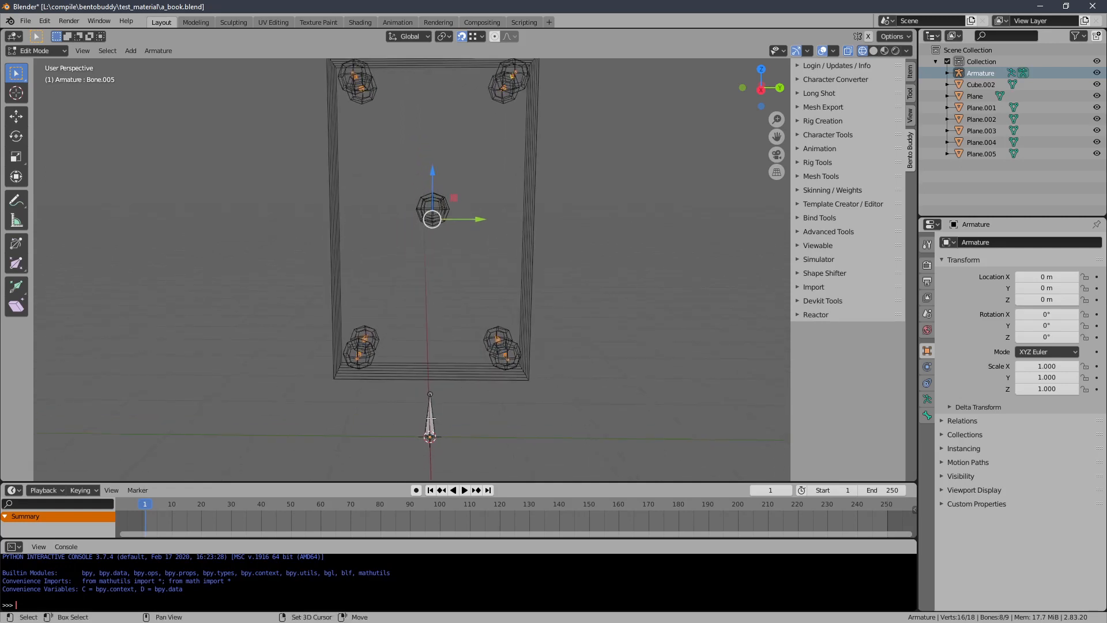
pyautogui.hotkey('ctrl', 'p')
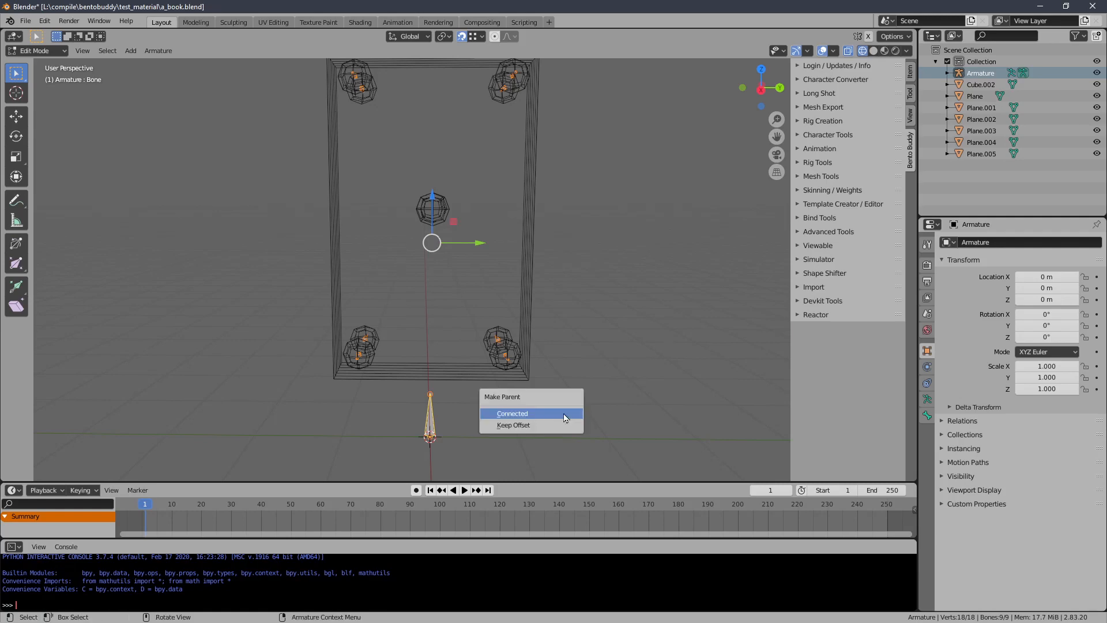
pyautogui.click(552, 426)
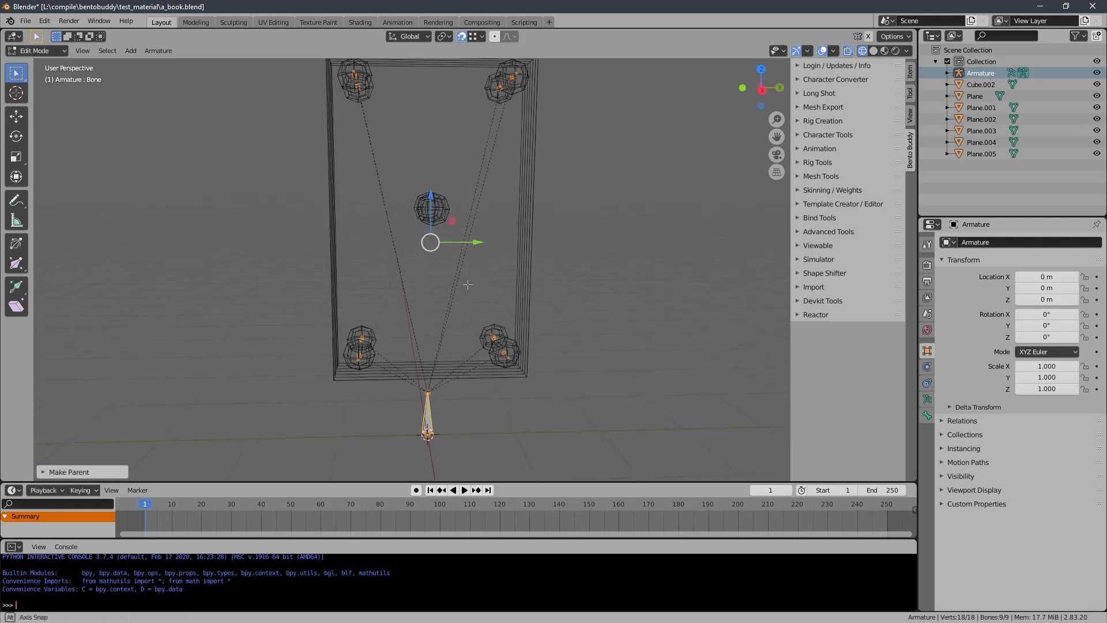
pyautogui.moveTo(547, 404); pyautogui.dragTo(531, 327, button='middle')
pyautogui.scroll(1, 498, 276)
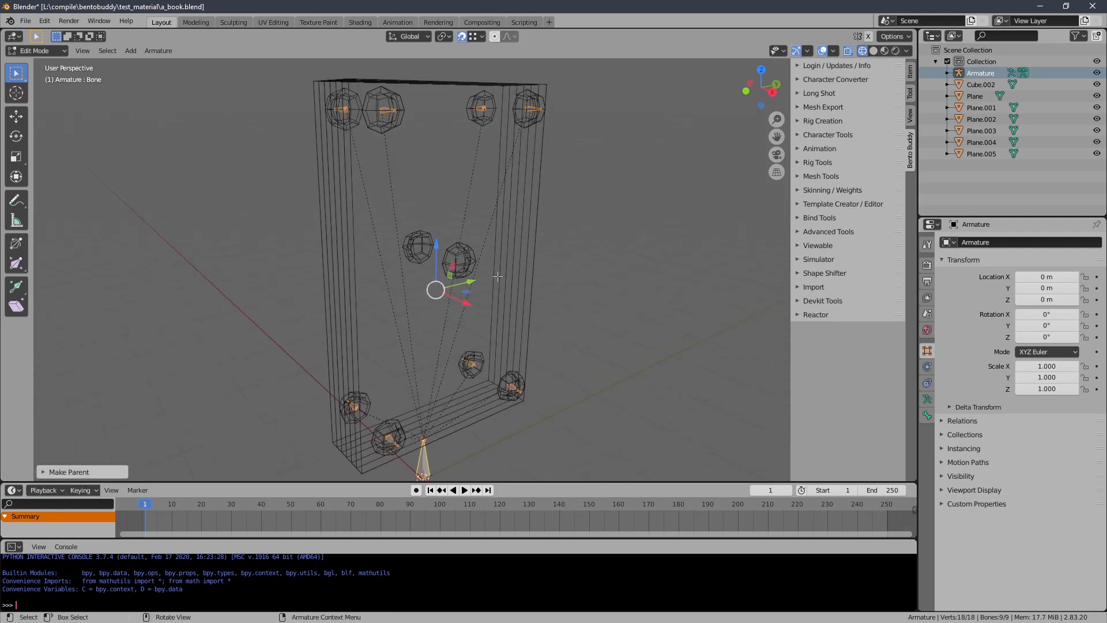
# Step: Duplicate the lower corner knob bones on the positive Y side and raise the copies along Z to the middle knobs' height
pyautogui.click(474, 365)
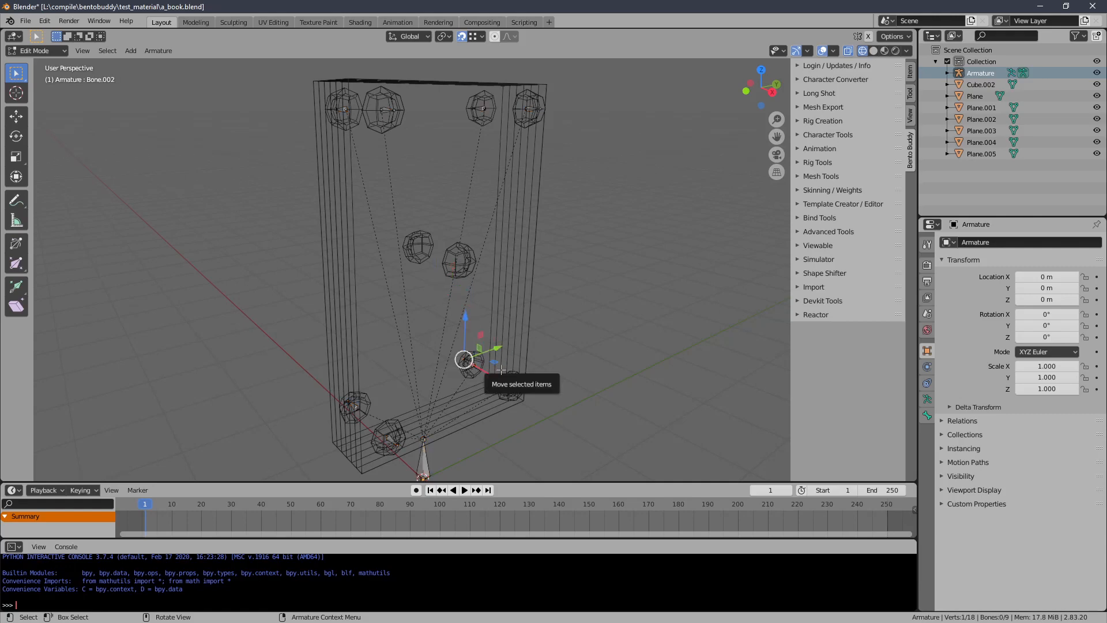
pyautogui.scroll(5, 501, 369)
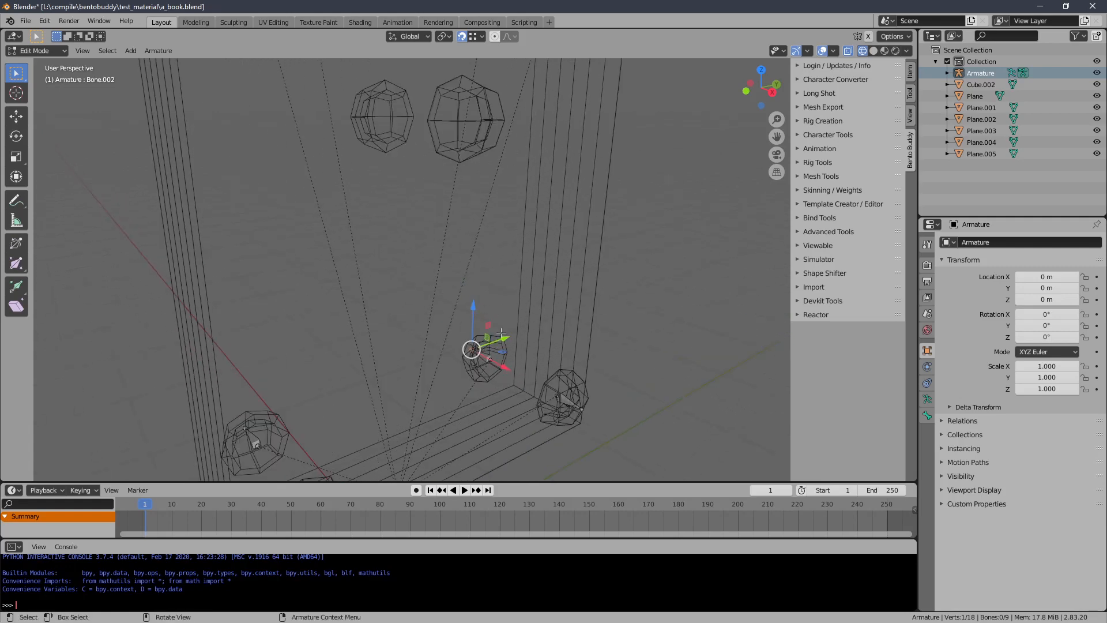
pyautogui.scroll(-4, 487, 233)
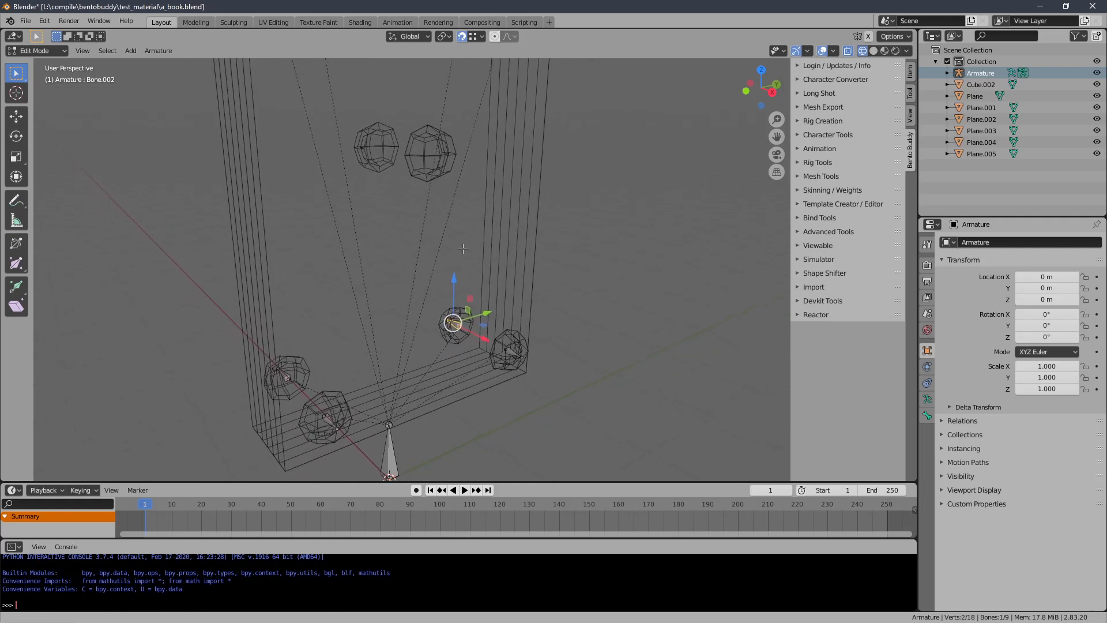
pyautogui.moveTo(450, 228); pyautogui.dragTo(456, 242, button='middle')
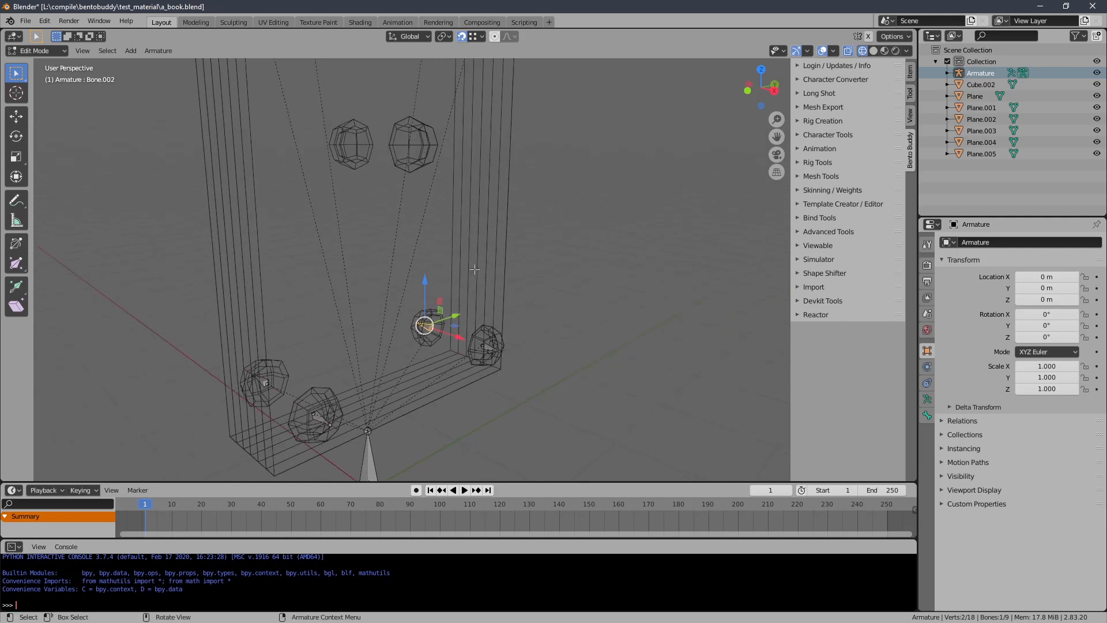
pyautogui.scroll(3, 475, 333)
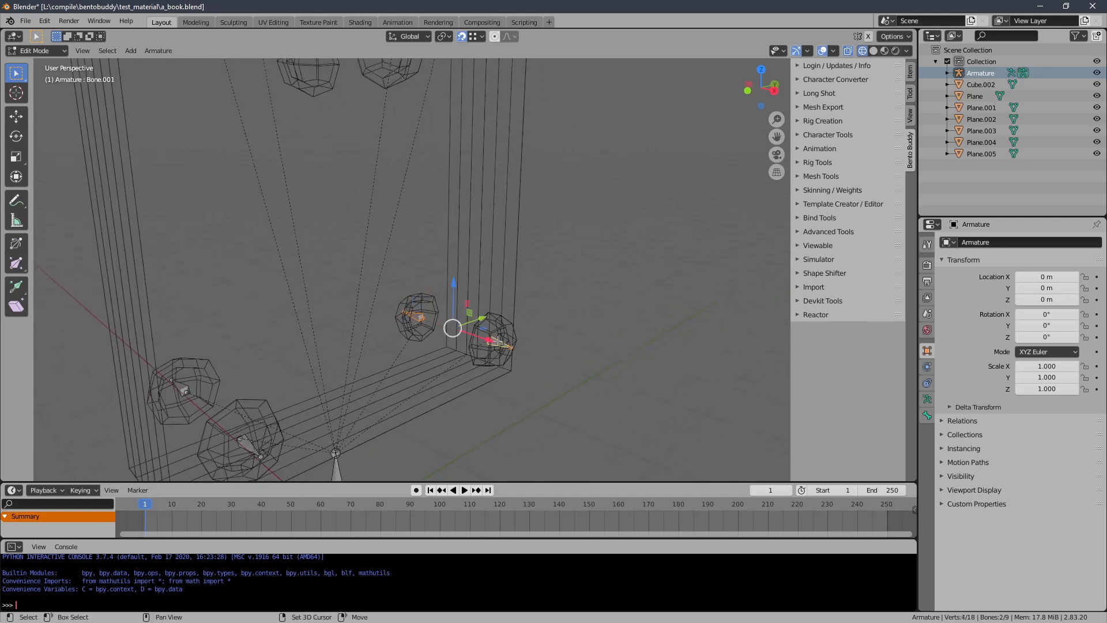
pyautogui.hotkey('shift', 'd')
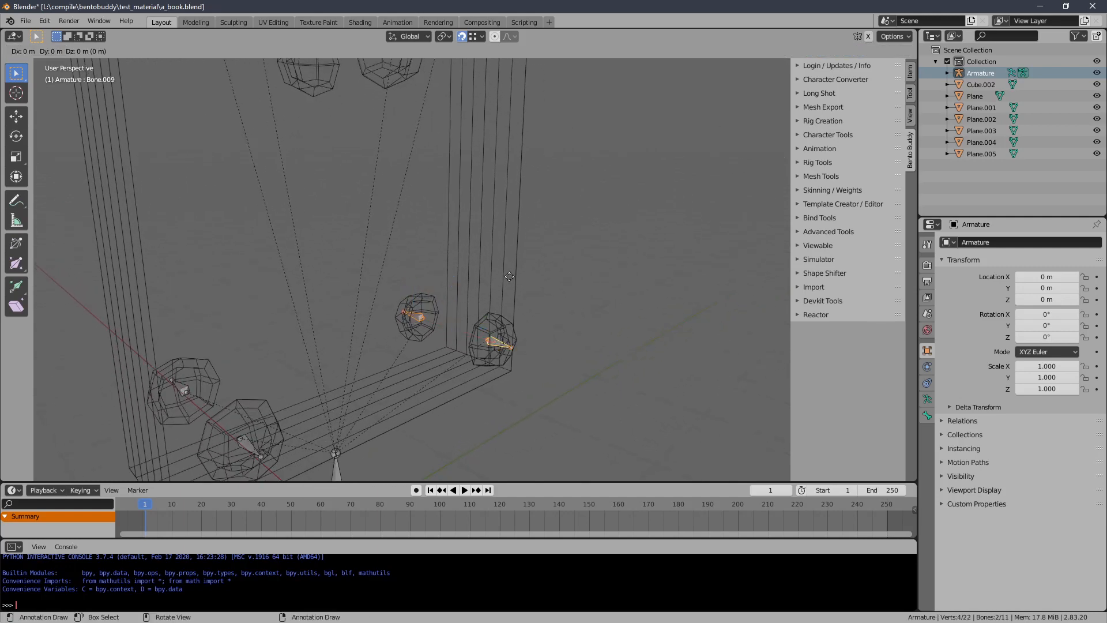
pyautogui.press('Escape')
pyautogui.moveTo(409, 206); pyautogui.dragTo(272, 254, button='middle')
pyautogui.moveTo(338, 203); pyautogui.dragTo(415, 345, button='middle')
pyautogui.moveTo(415, 365); pyautogui.dragTo(312, 209)
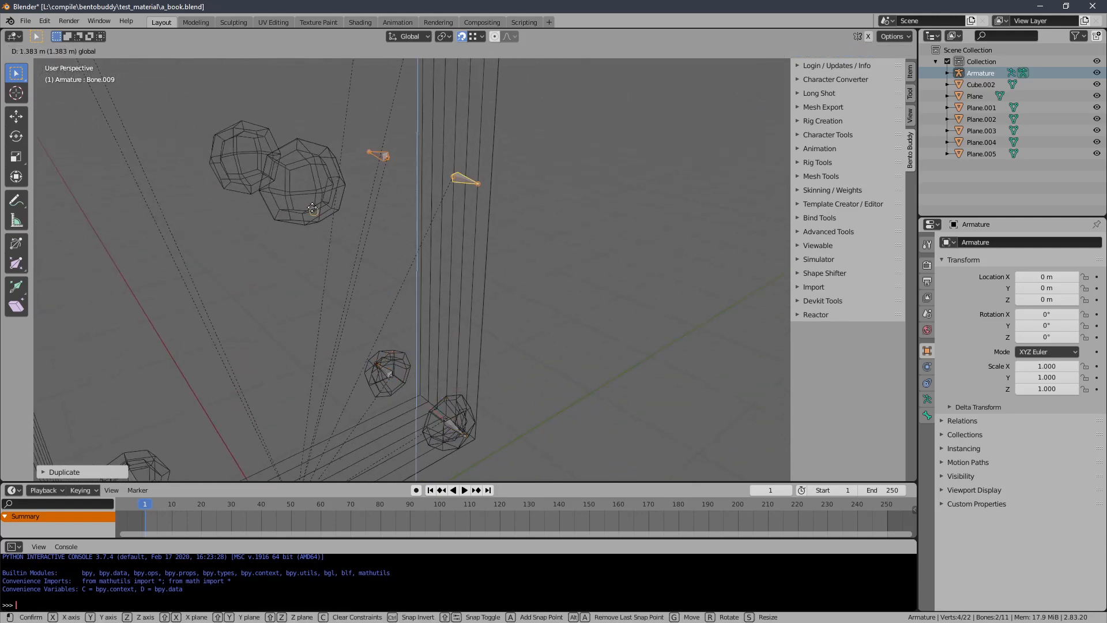
pyautogui.click(322, 192)
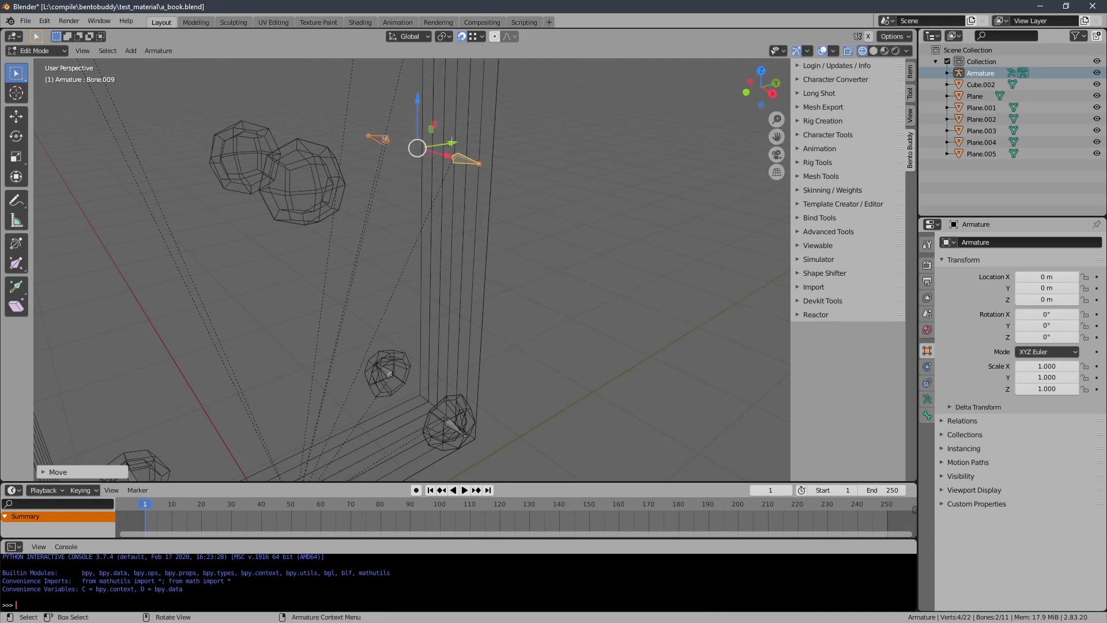
# Step: Move the copied bone pair along Y into the middle knobs of both covers
pyautogui.moveTo(451, 143); pyautogui.dragTo(335, 199)
pyautogui.click(324, 191)
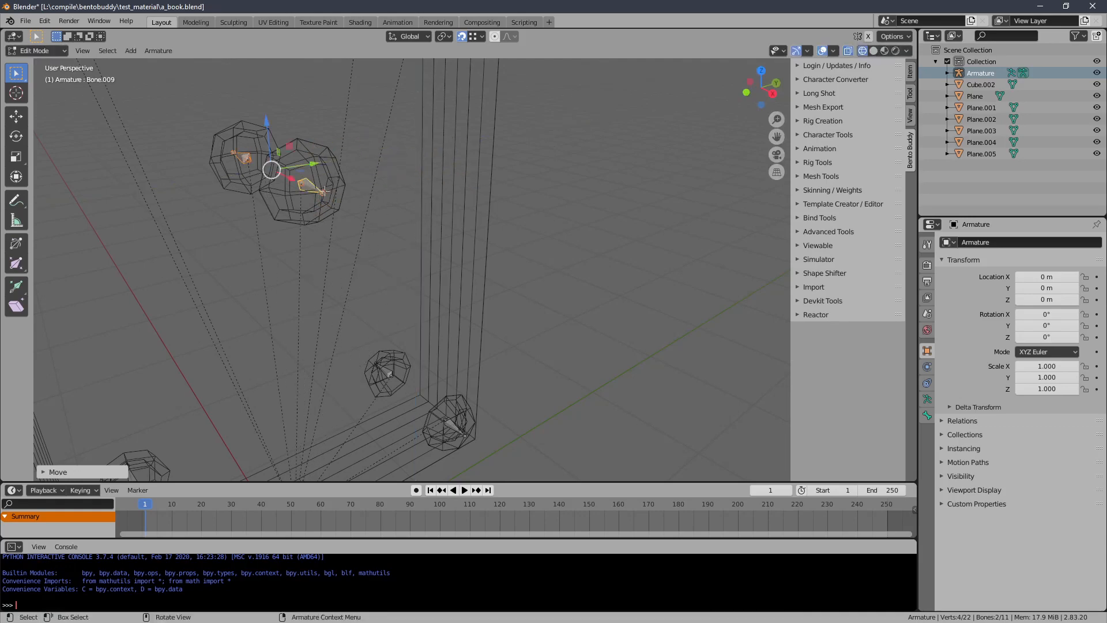
pyautogui.moveTo(292, 179); pyautogui.dragTo(320, 190, button='middle')
pyautogui.scroll(3, 365, 185)
pyautogui.scroll(-5, 331, 291)
pyautogui.moveTo(330, 291); pyautogui.dragTo(366, 248, button='middle')
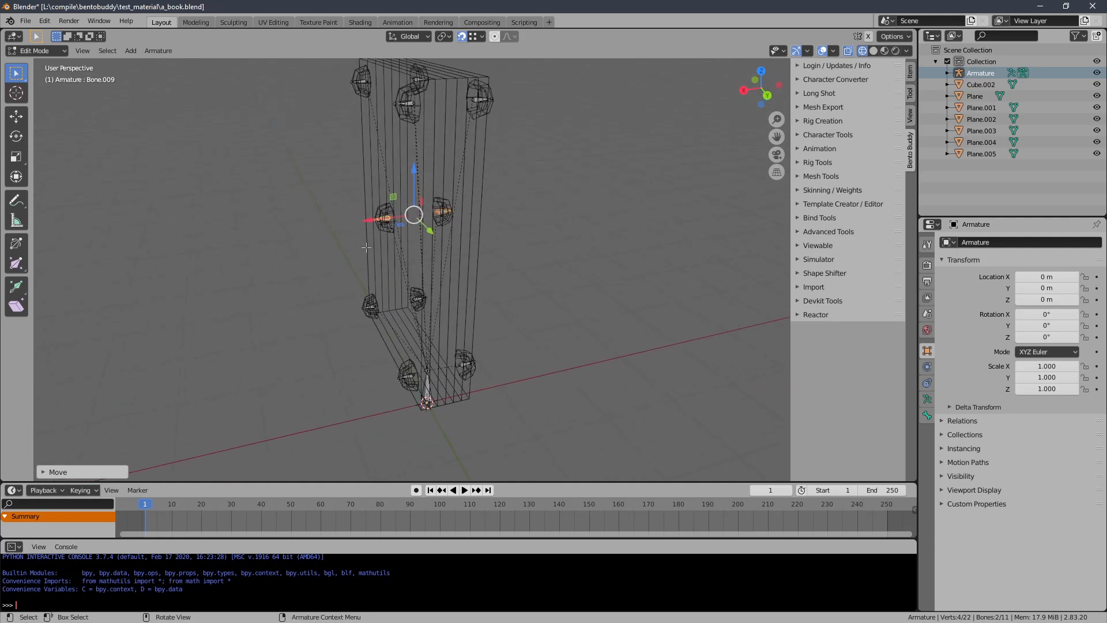
# Step: In the front view, select the outer tips of all knob bones on both covers
pyautogui.press('KP_3')
pyautogui.press('KP_1')
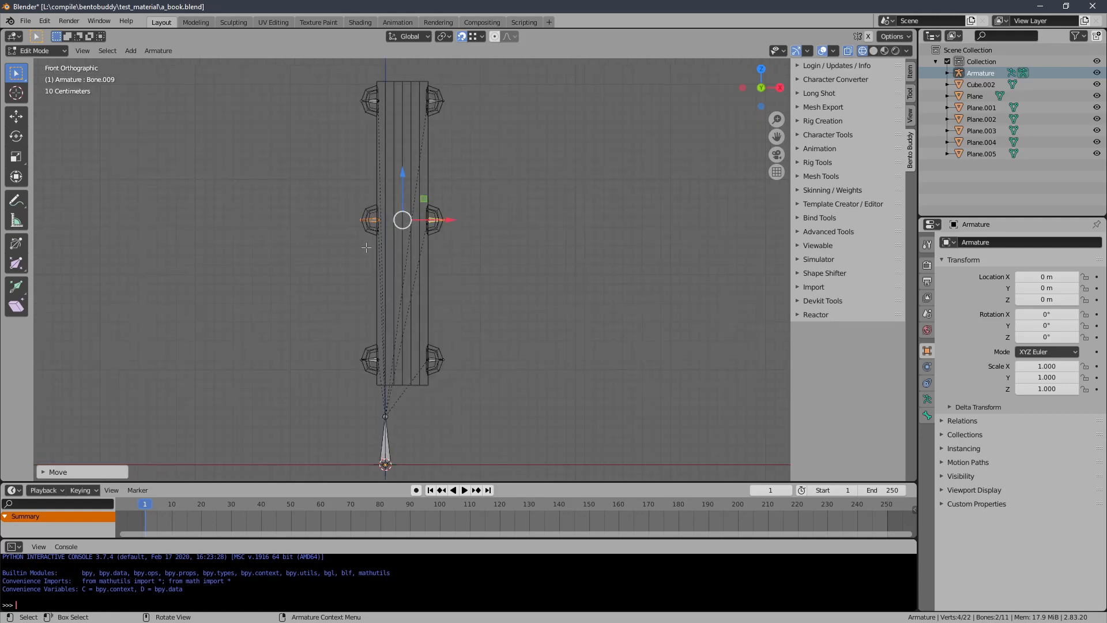
pyautogui.moveTo(303, 75); pyautogui.dragTo(370, 386)
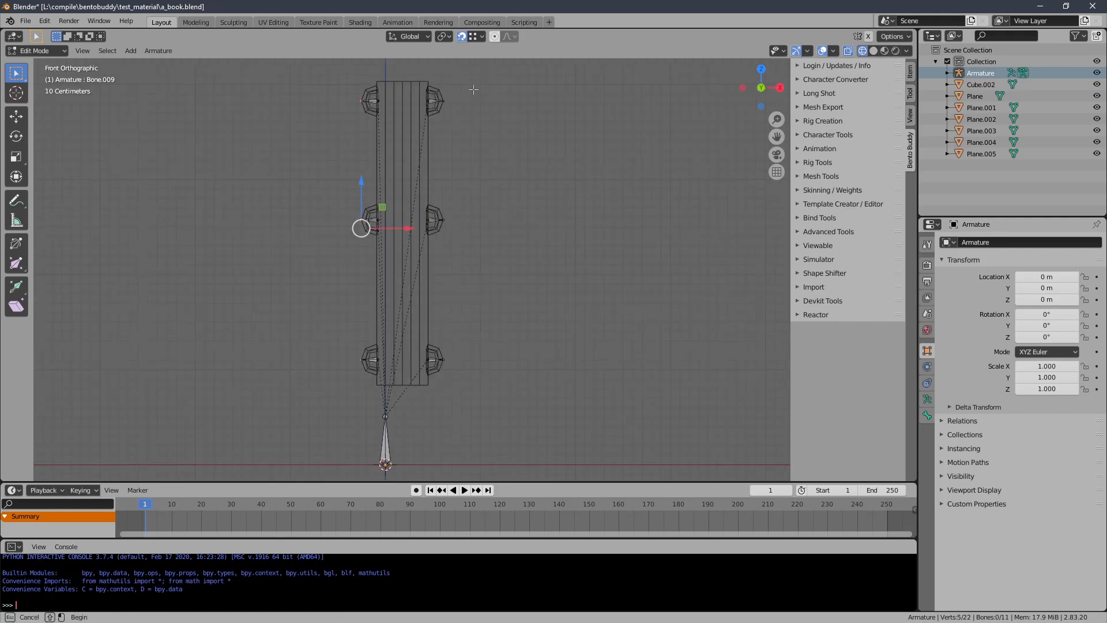
pyautogui.keyDown('shift'); pyautogui.moveTo(471, 71); pyautogui.dragTo(432, 415); pyautogui.keyUp('shift')
pyautogui.press('s')
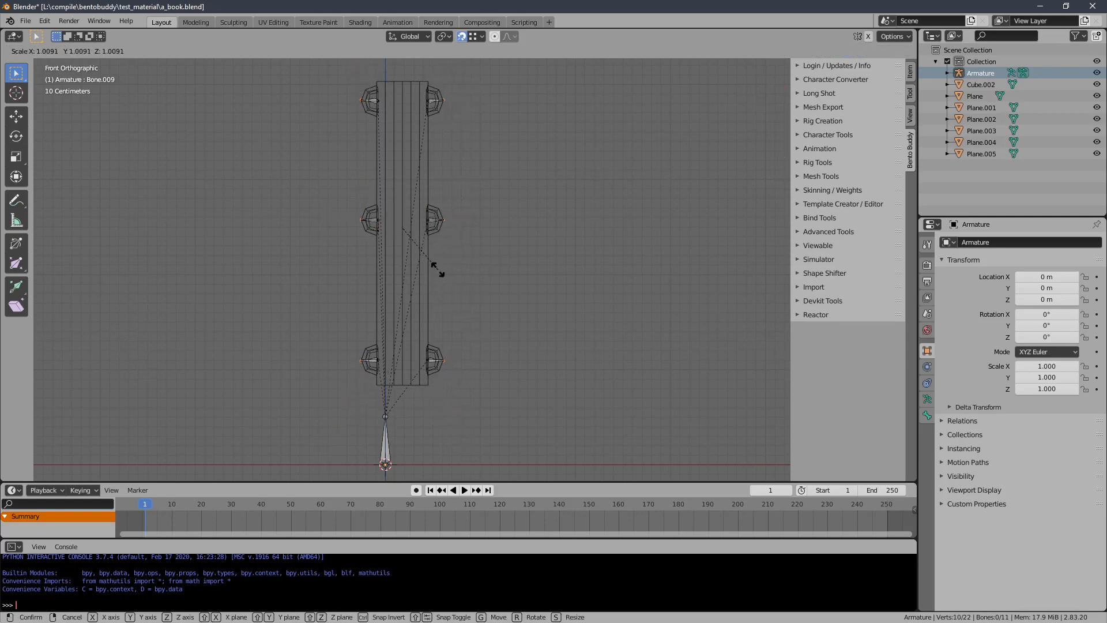
pyautogui.click(438, 269)
pyautogui.press('s')
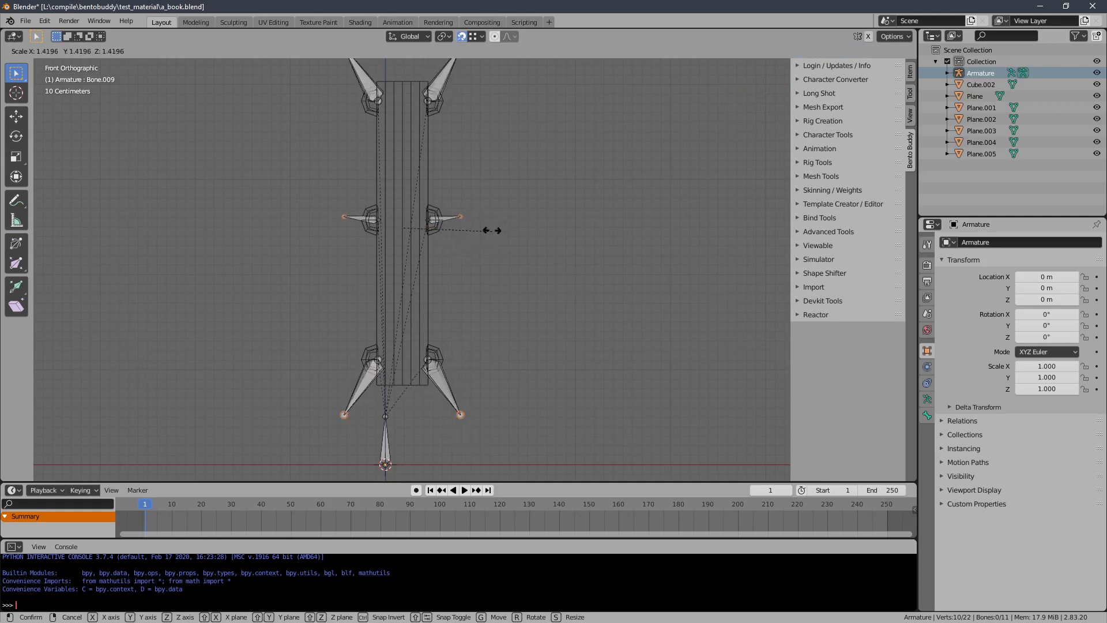
pyautogui.click(455, 229)
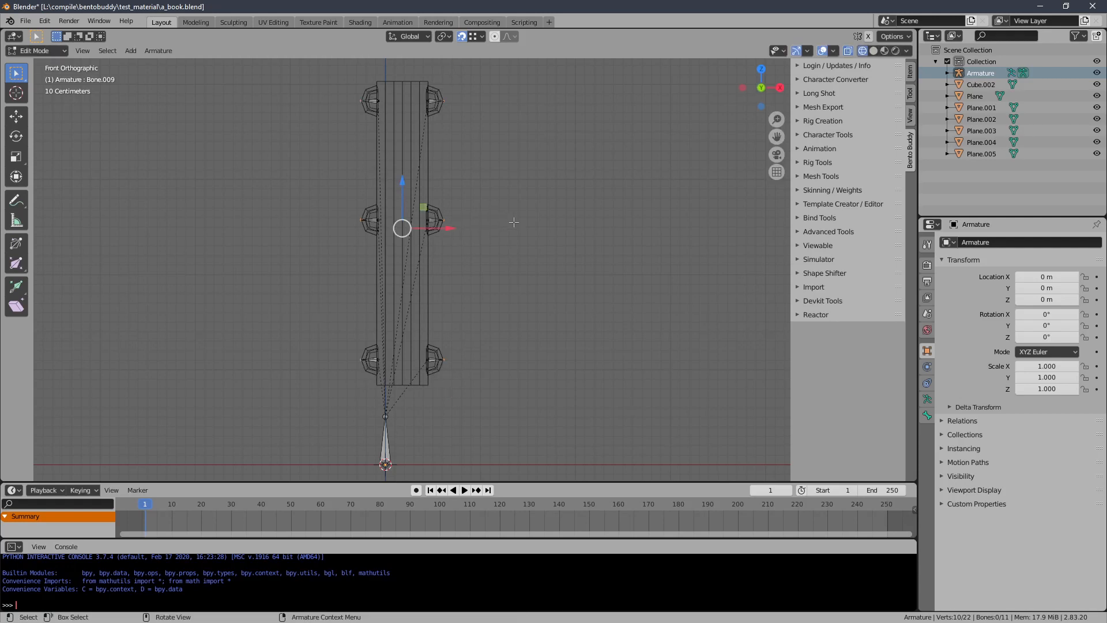
# Step: Scale the selected knob bone tips outward along X so they extend beyond the knobs on both covers
pyautogui.press('s')
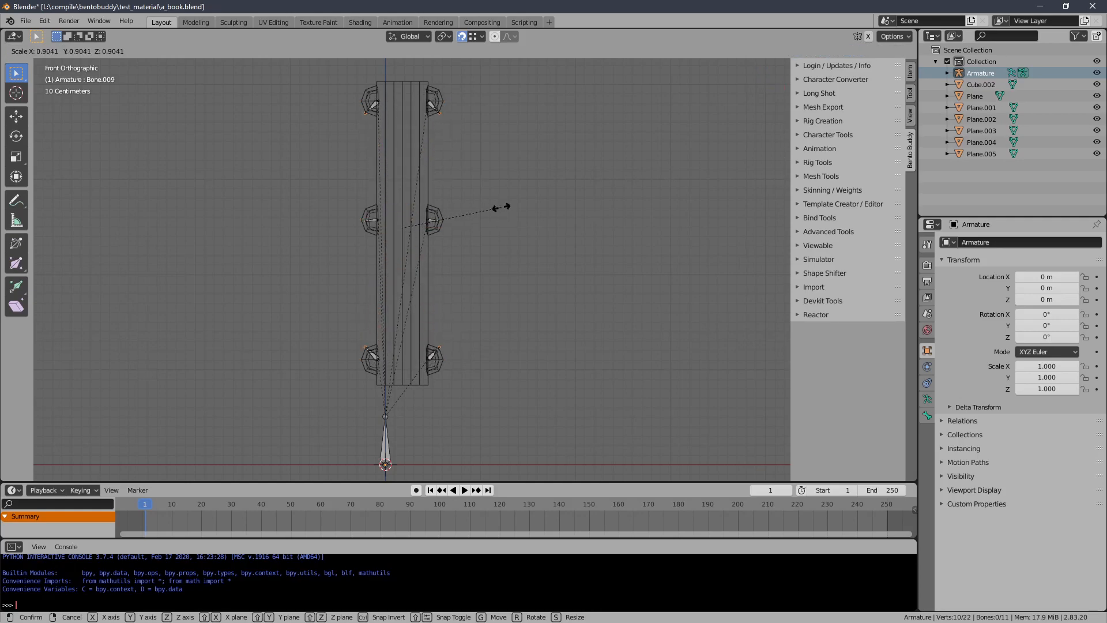
pyautogui.press('x')
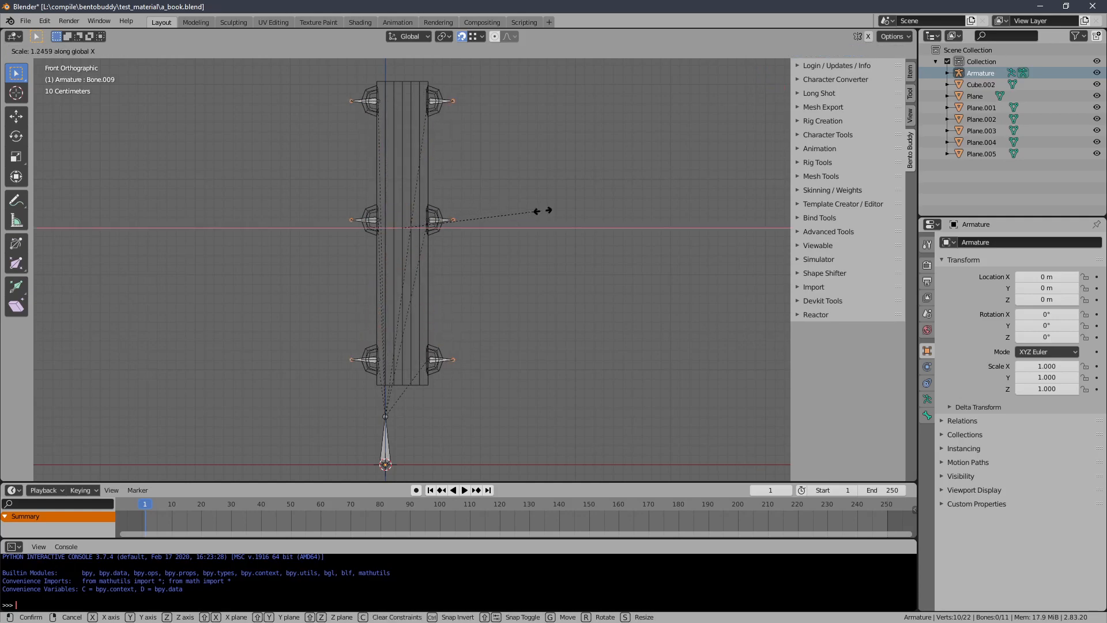
pyautogui.click(572, 208)
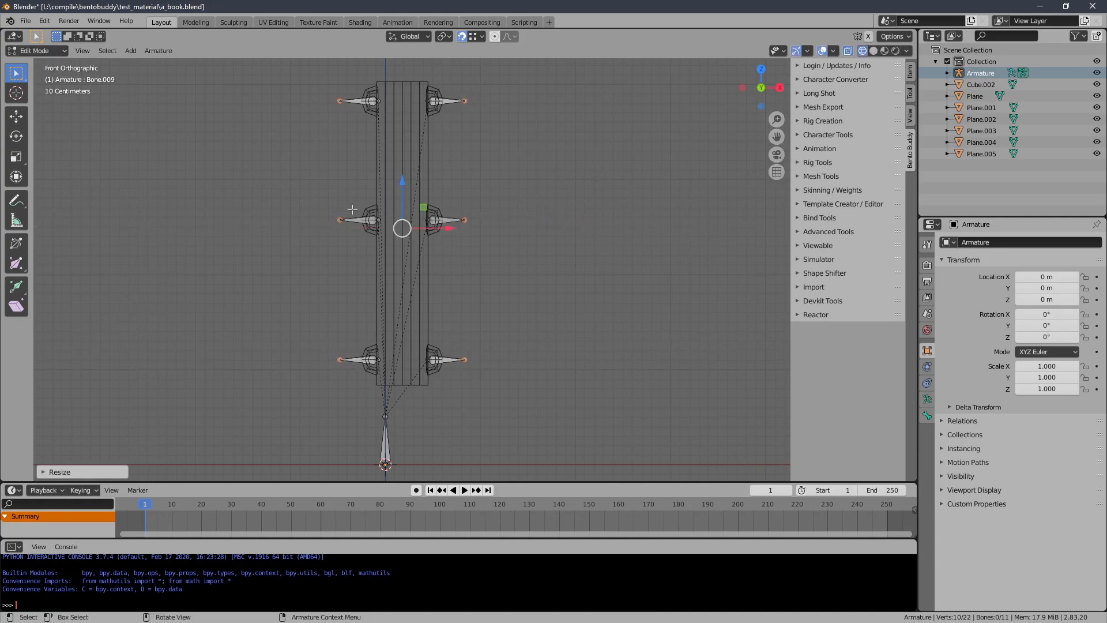
# Step: Select all bones of the armature and clear their roll
pyautogui.moveTo(352, 209); pyautogui.dragTo(407, 224, button='middle')
pyautogui.moveTo(397, 321); pyautogui.dragTo(424, 322, button='middle')
pyautogui.press('a')
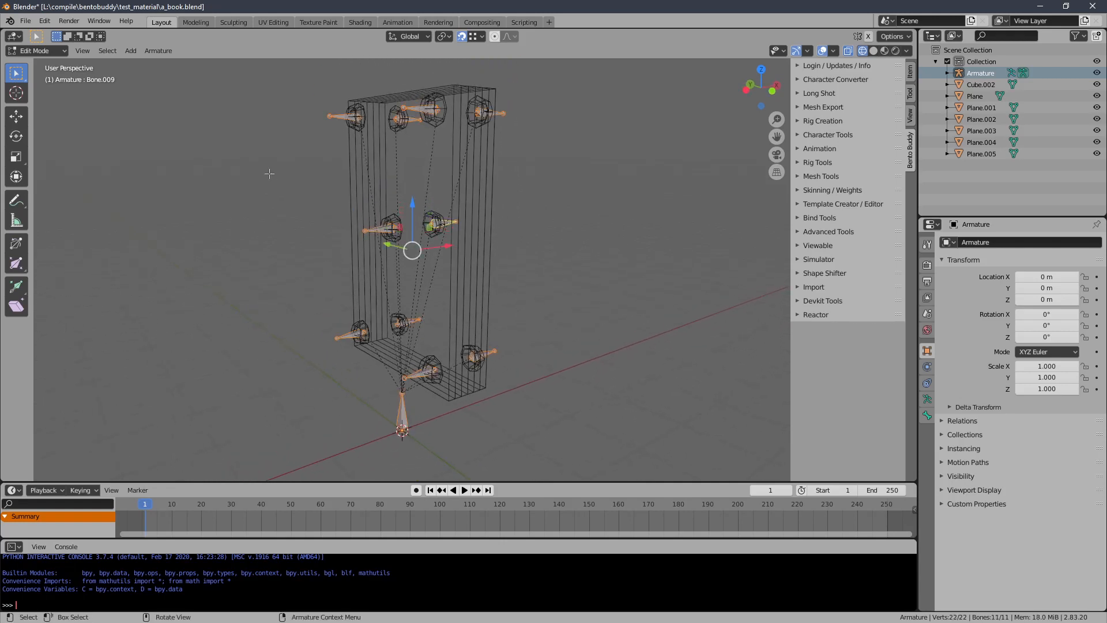
pyautogui.click(155, 51)
pyautogui.moveTo(190, 68)
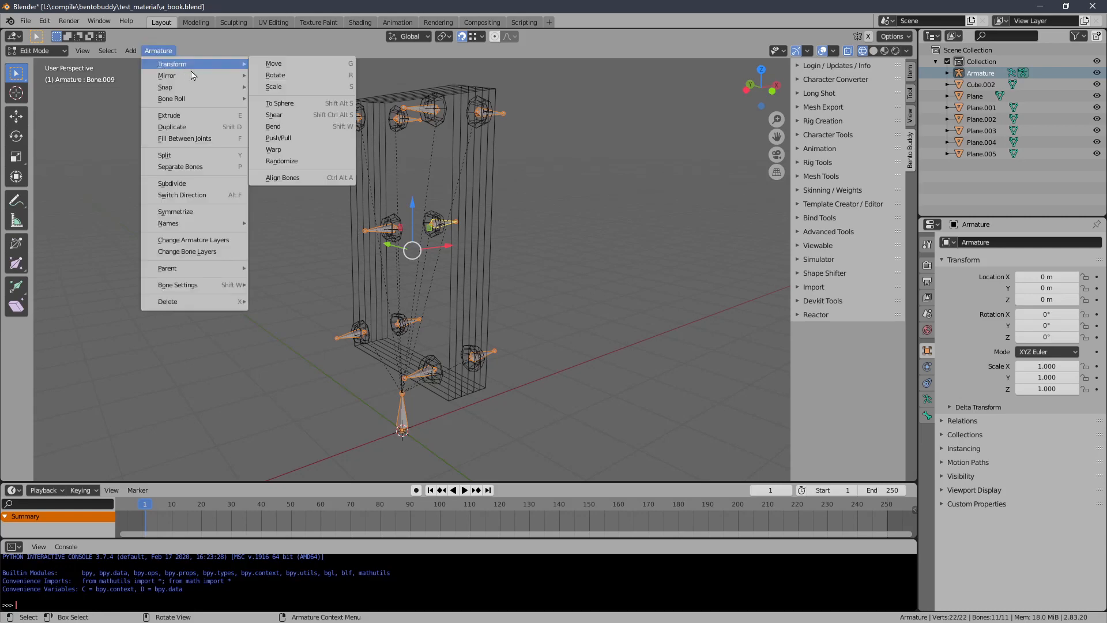
pyautogui.moveTo(204, 99)
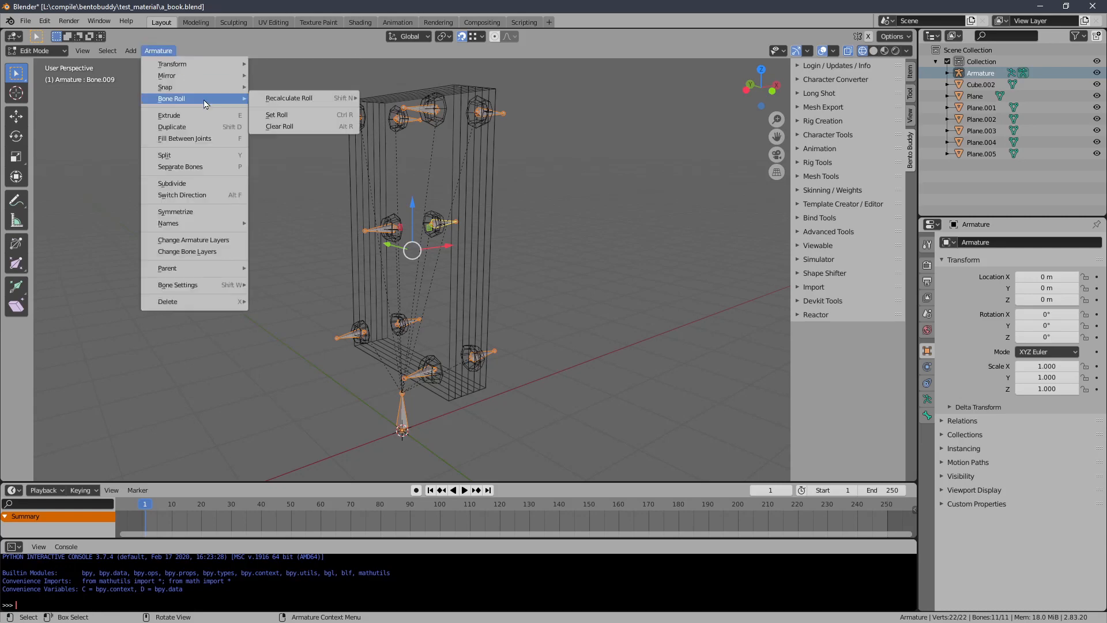
pyautogui.click(311, 127)
pyautogui.moveTo(419, 221); pyautogui.dragTo(395, 215, button='middle')
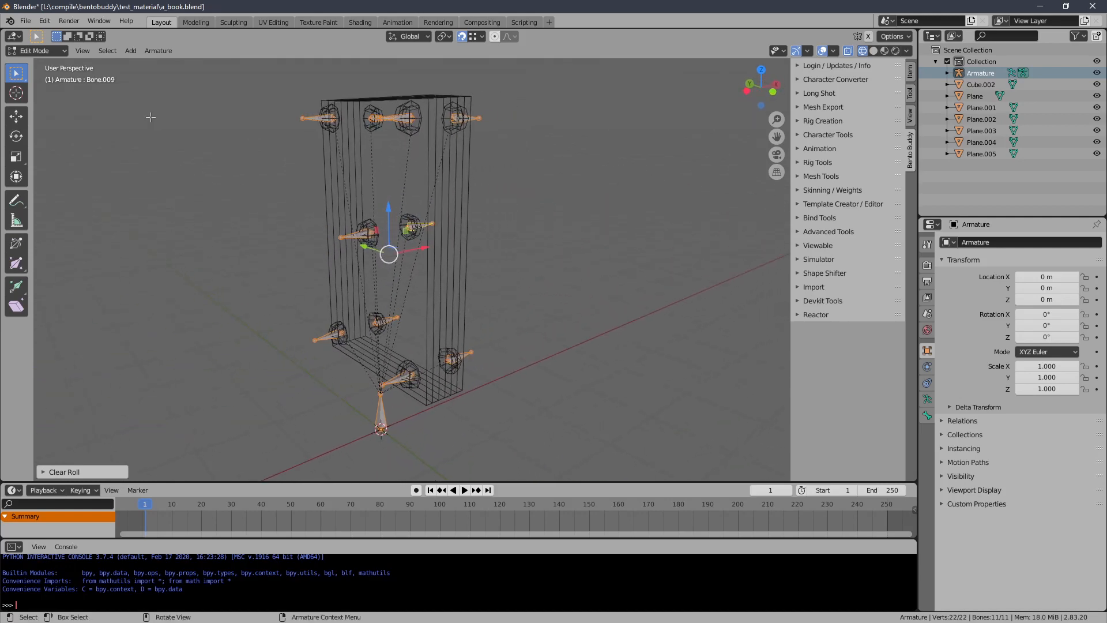
# Step: Save the changes to a_book.blend
pyautogui.click(46, 54)
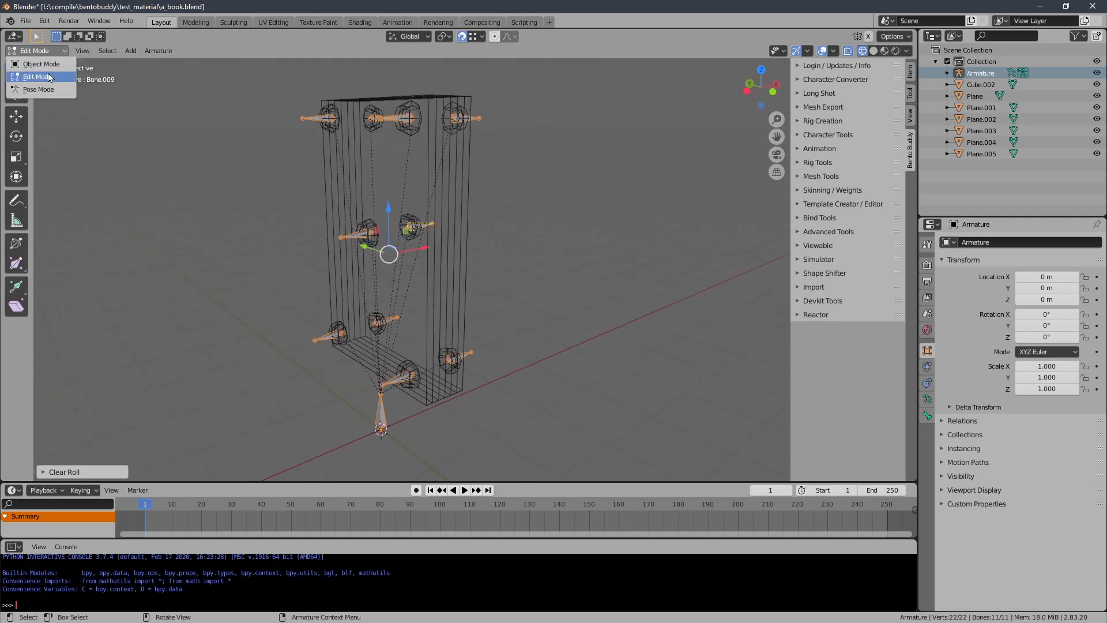
pyautogui.click(26, 20)
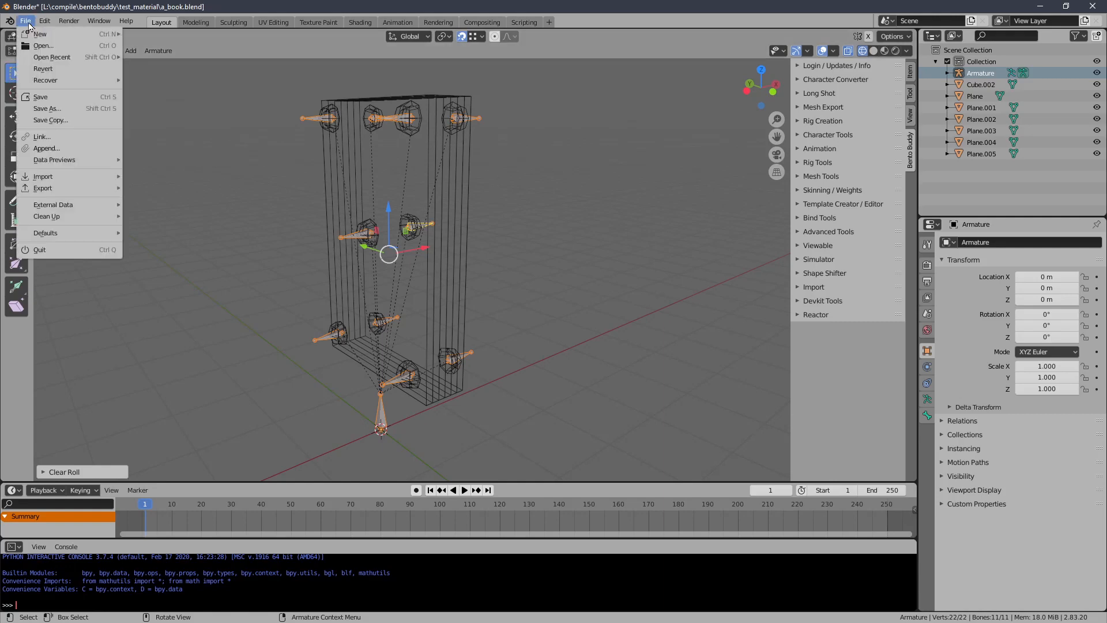
pyautogui.click(46, 102)
# Step: Duplicate the two upper corner knob bones on the positive Y side and move the copies along Y clear of the book
pyautogui.moveTo(369, 300); pyautogui.dragTo(365, 252, button='middle')
pyautogui.scroll(1, 344, 271)
pyautogui.click(241, 263)
pyautogui.keyDown('shift'); pyautogui.moveTo(240, 262); pyautogui.dragTo(310, 262, button='middle'); pyautogui.keyUp('shift')
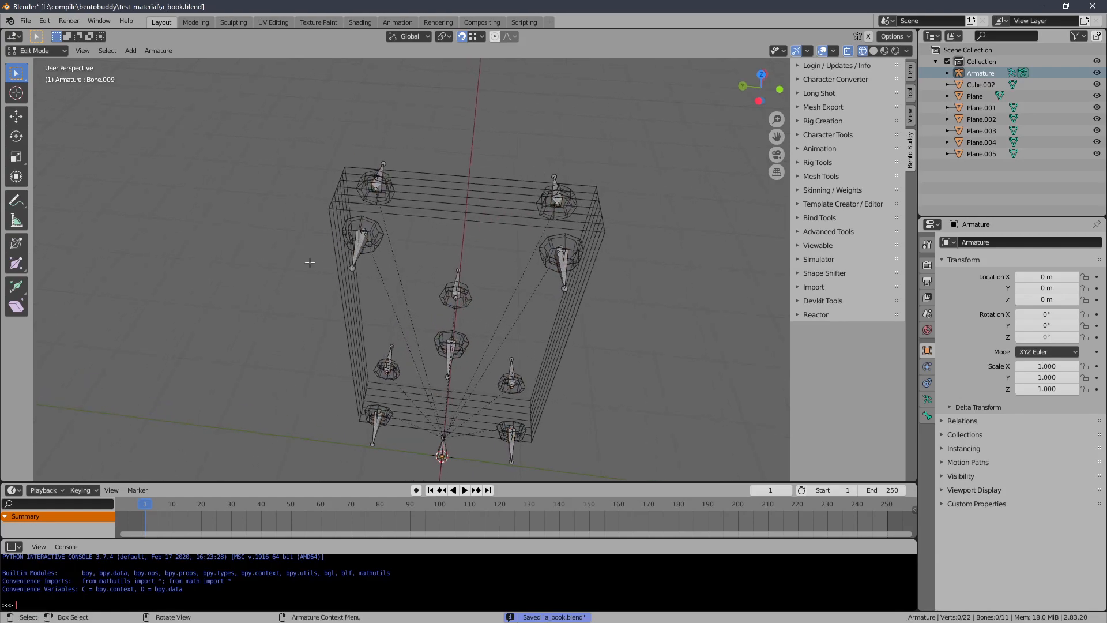
pyautogui.scroll(5, 358, 249)
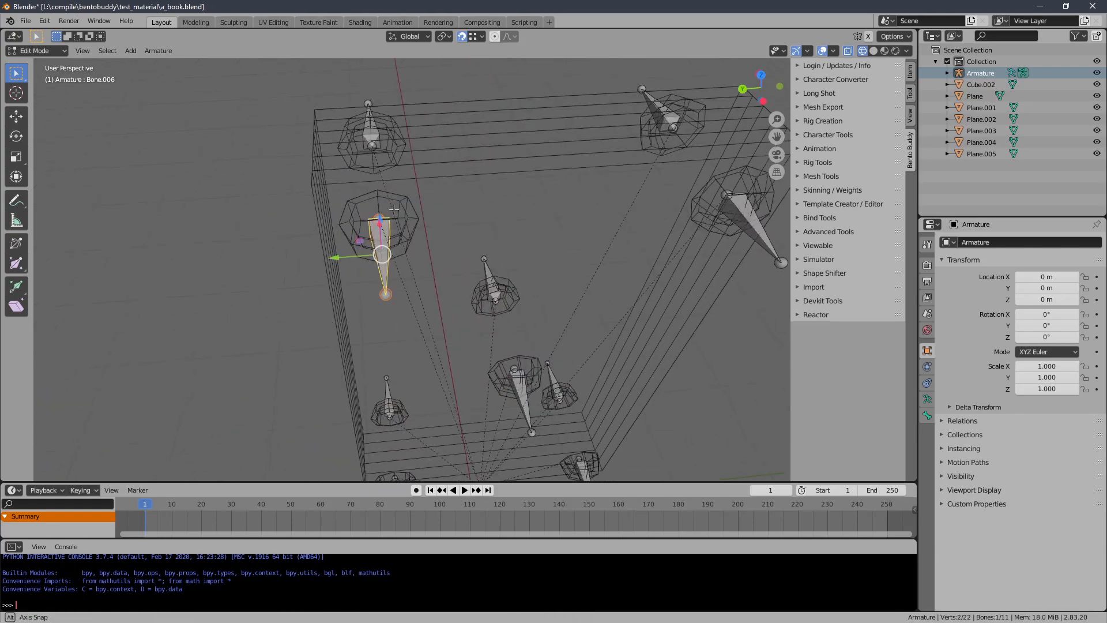
pyautogui.scroll(-3, 372, 205)
pyautogui.moveTo(372, 205)
pyautogui.mouseDown(button='middle')
pyautogui.moveTo(366, 191)
pyautogui.moveTo(388, 200)
pyautogui.mouseUp(button='middle')
pyautogui.keyDown('shift'); pyautogui.click(367, 189); pyautogui.keyUp('shift')
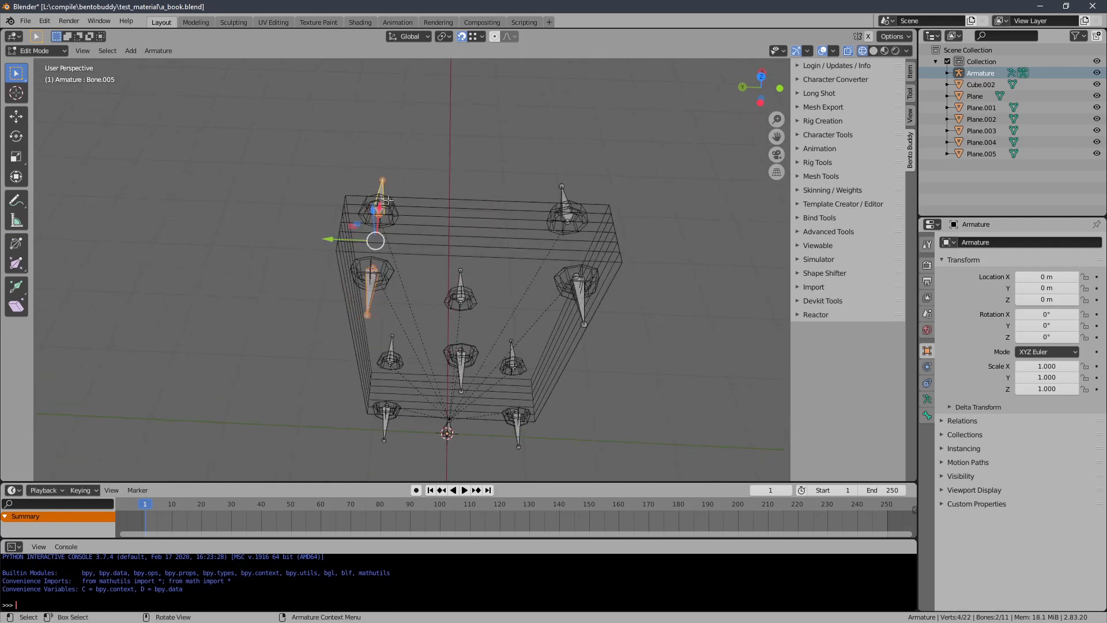
pyautogui.hotkey('shift', 'd')
pyautogui.rightClick(182, 260)
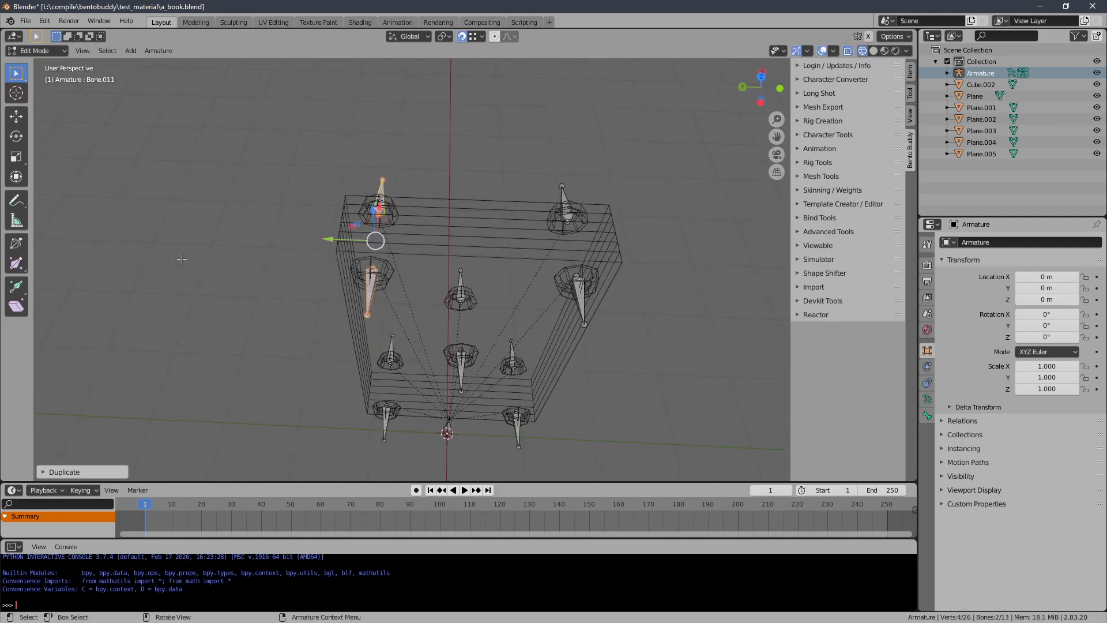
pyautogui.moveTo(337, 241); pyautogui.dragTo(234, 248)
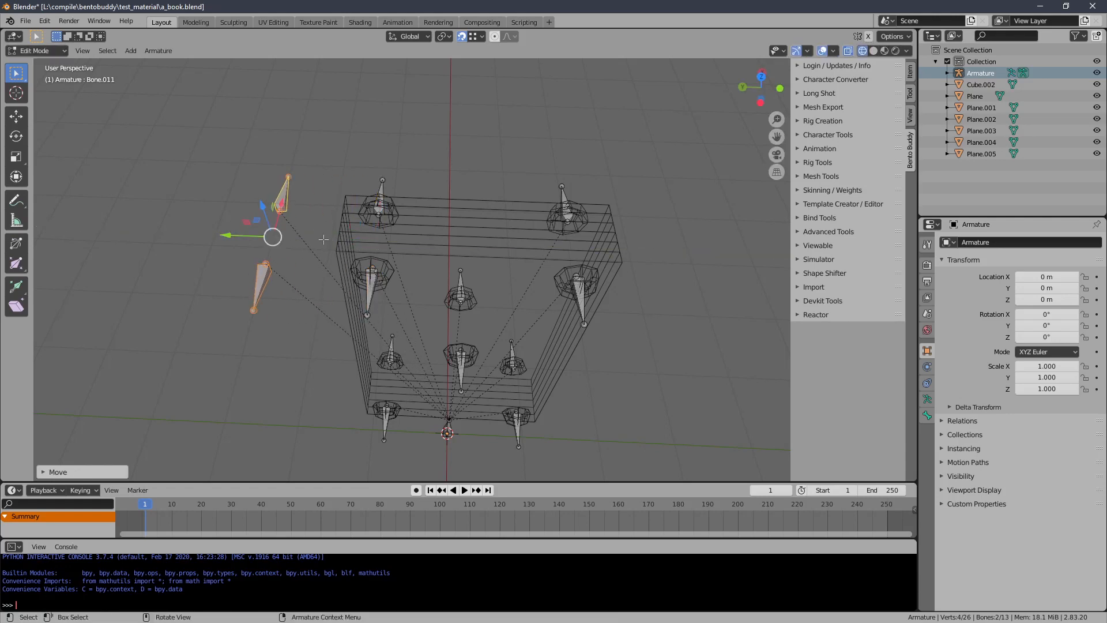
# Step: Snap the base joints of the two copied bones onto the upper outer corners of the book covers on the positive Y side
pyautogui.moveTo(234, 248); pyautogui.dragTo(345, 226, button='middle')
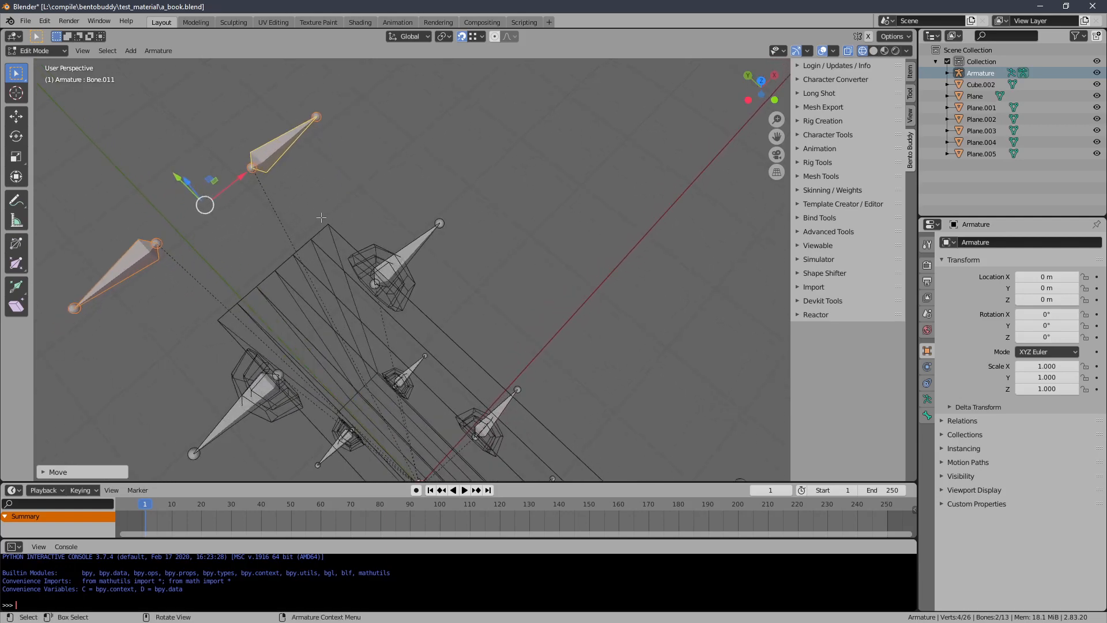
pyautogui.click(260, 184)
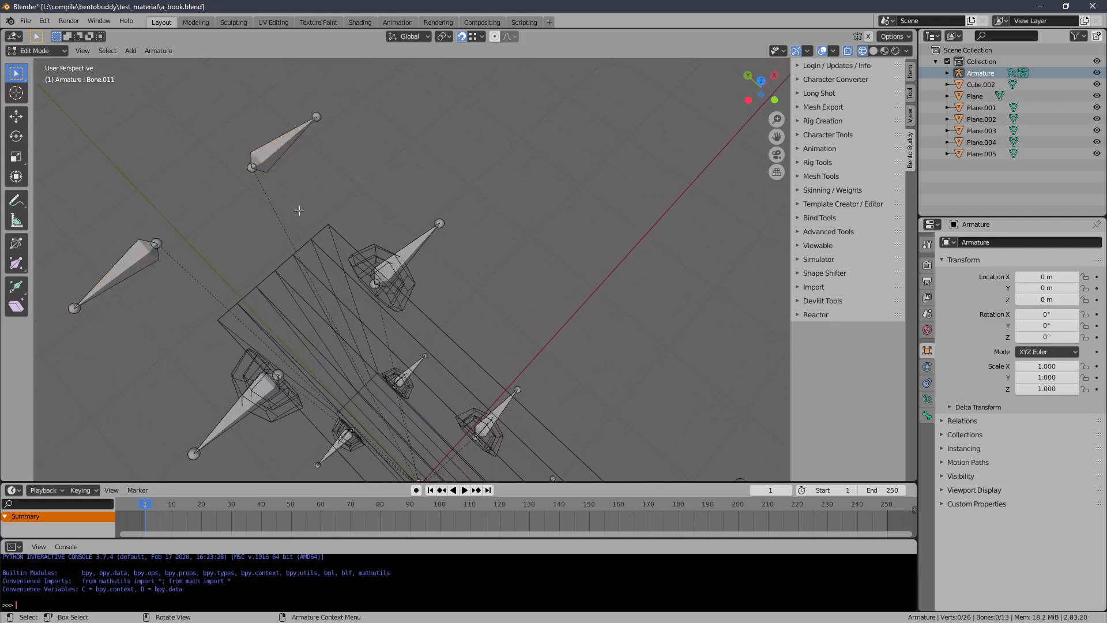
pyautogui.click(251, 167)
pyautogui.hotkey('shift', 'g')
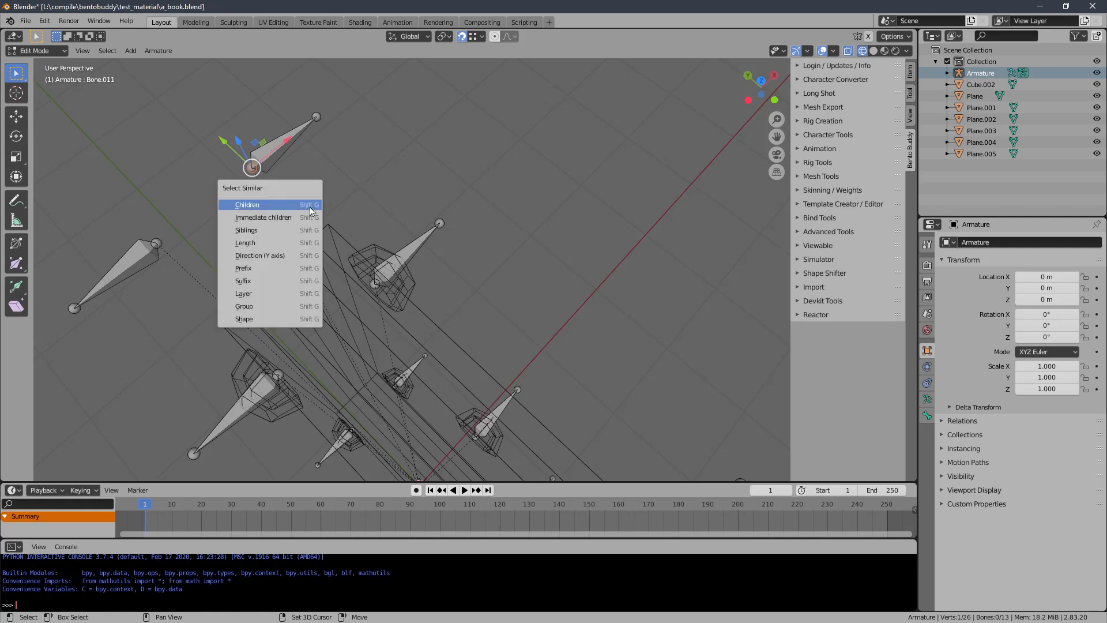
pyautogui.moveTo(252, 167); pyautogui.dragTo(329, 223)
pyautogui.moveTo(155, 243); pyautogui.dragTo(210, 316)
pyautogui.moveTo(233, 279); pyautogui.dragTo(395, 202, button='middle')
# Step: Select the tips of both copied bones and raise them along Z above the book's upper edge
pyautogui.click(308, 140)
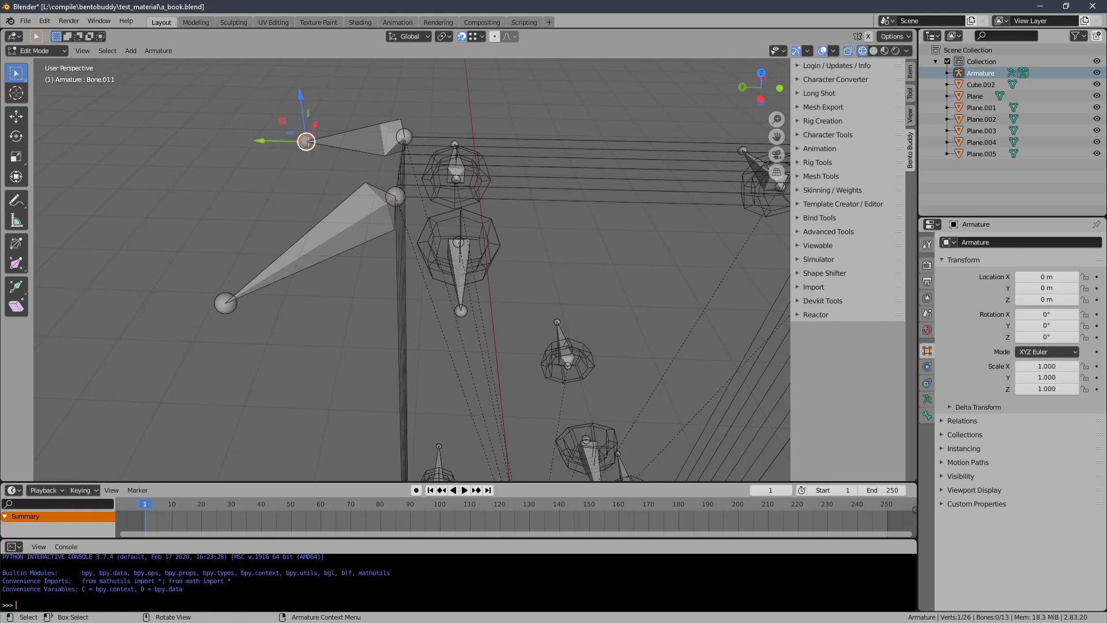
pyautogui.scroll(-2, 367, 240)
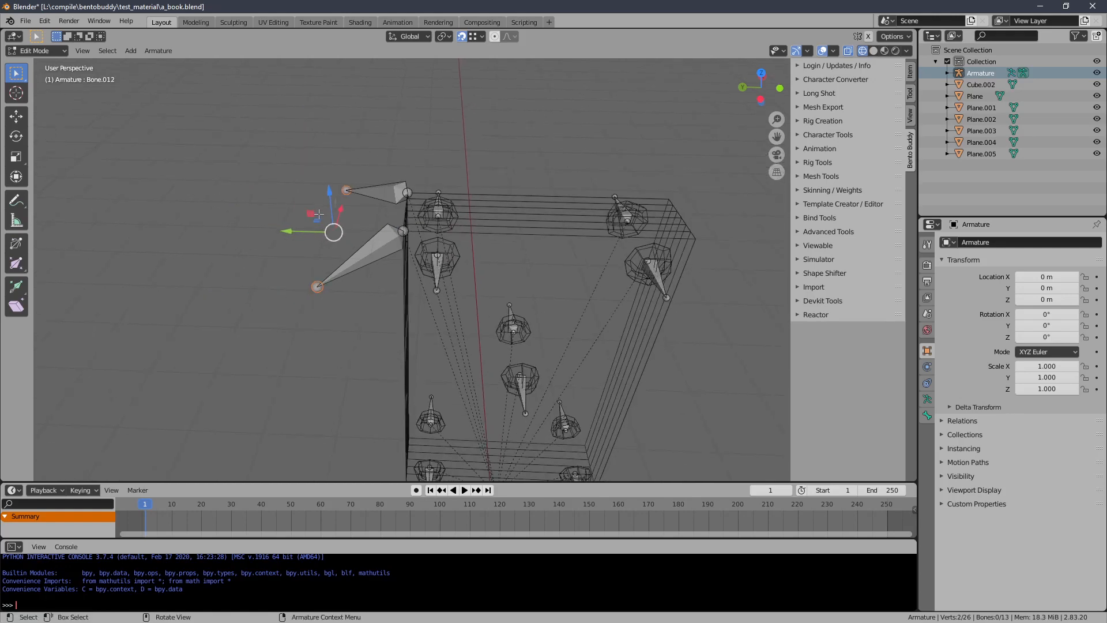
pyautogui.moveTo(328, 203); pyautogui.dragTo(331, 149)
pyautogui.moveTo(331, 149); pyautogui.dragTo(353, 106, button='middle')
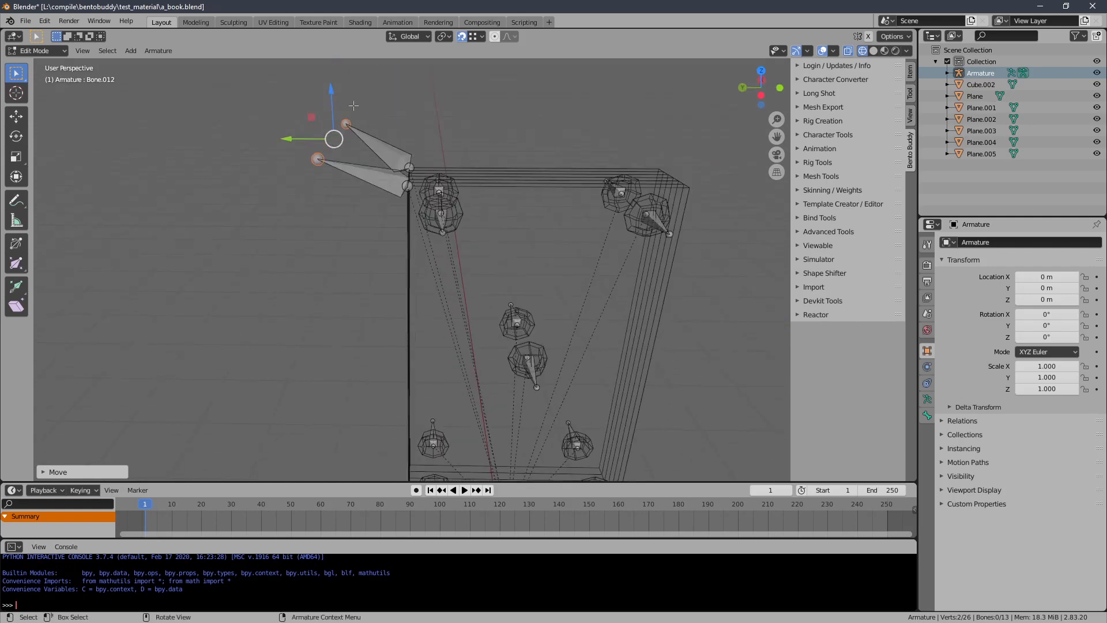
pyautogui.moveTo(332, 111); pyautogui.dragTo(332, 69)
pyautogui.scroll(-3, 369, 177)
pyautogui.moveTo(347, 156); pyautogui.dragTo(335, 223, button='middle')
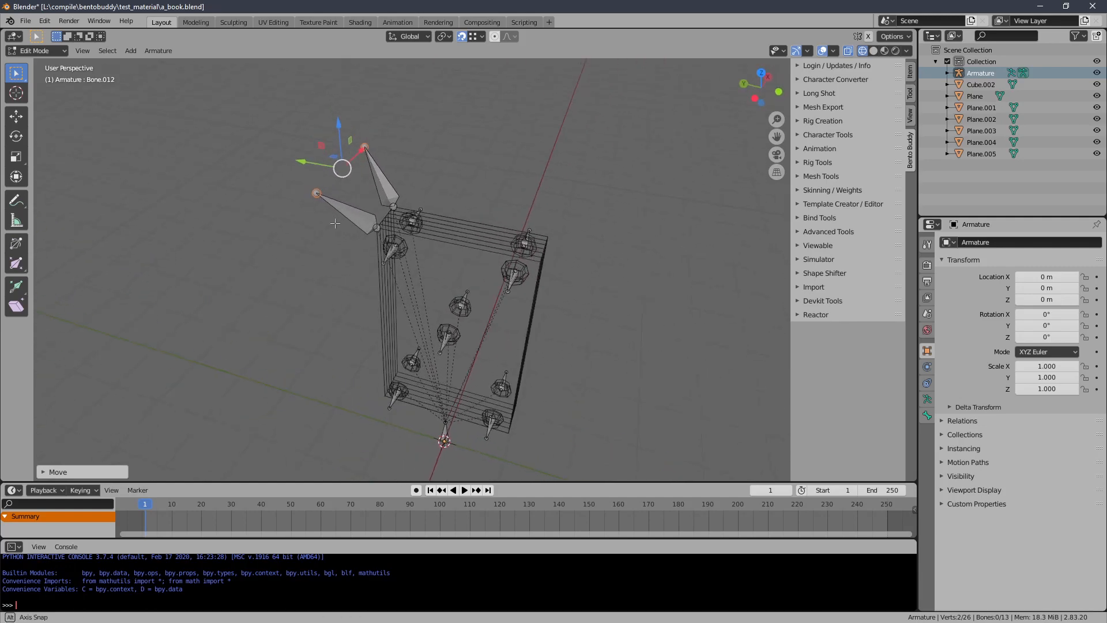
# Step: Move the tip of the negative X copied bone along Y and X until it stands vertically above its cover corner
pyautogui.click(333, 258)
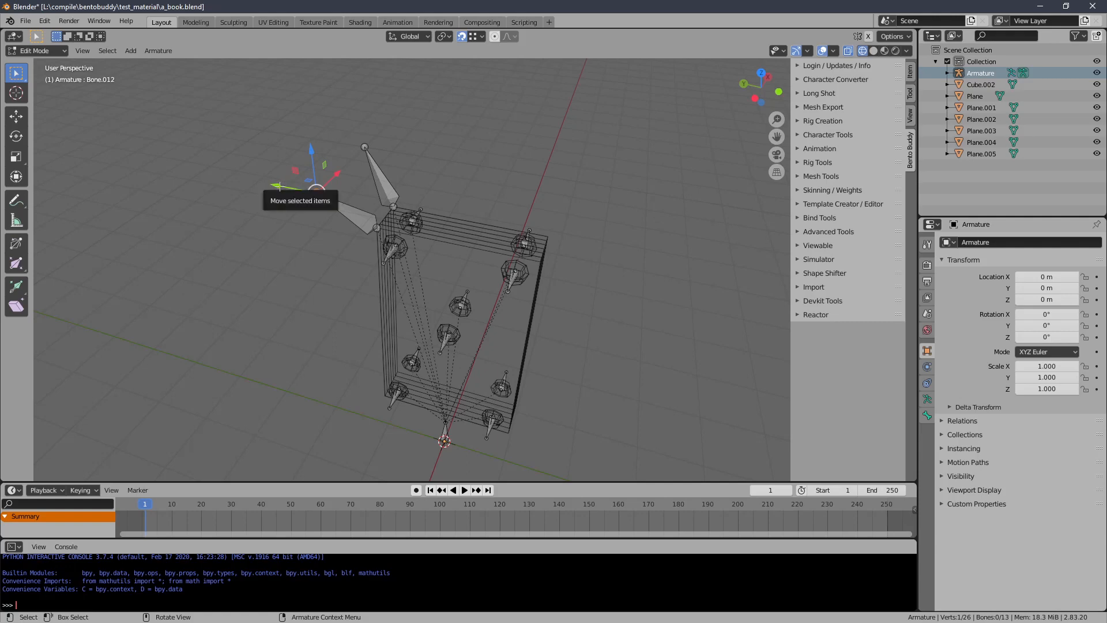
pyautogui.moveTo(278, 187); pyautogui.dragTo(383, 395)
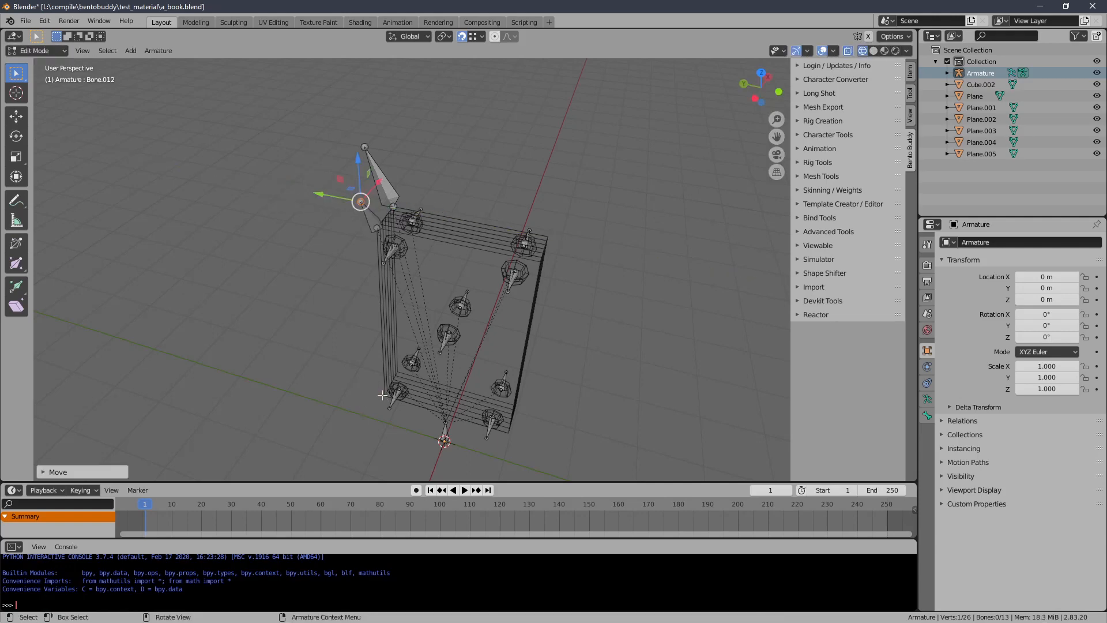
pyautogui.moveTo(400, 270); pyautogui.dragTo(331, 268, button='middle')
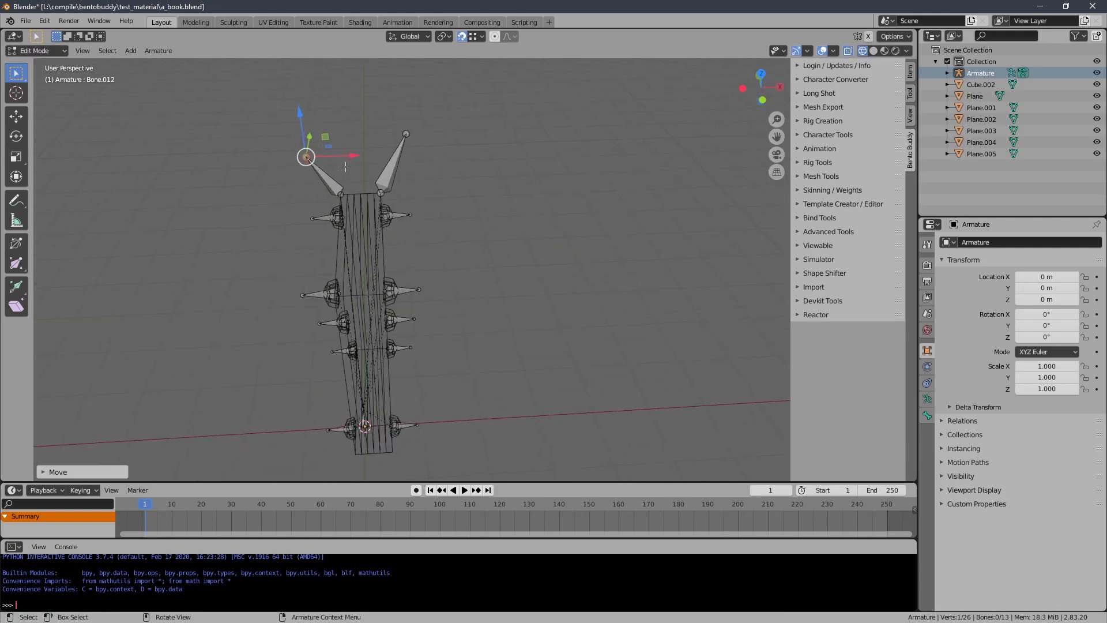
pyautogui.moveTo(344, 196); pyautogui.dragTo(645, 147, button='middle')
pyautogui.press('g')
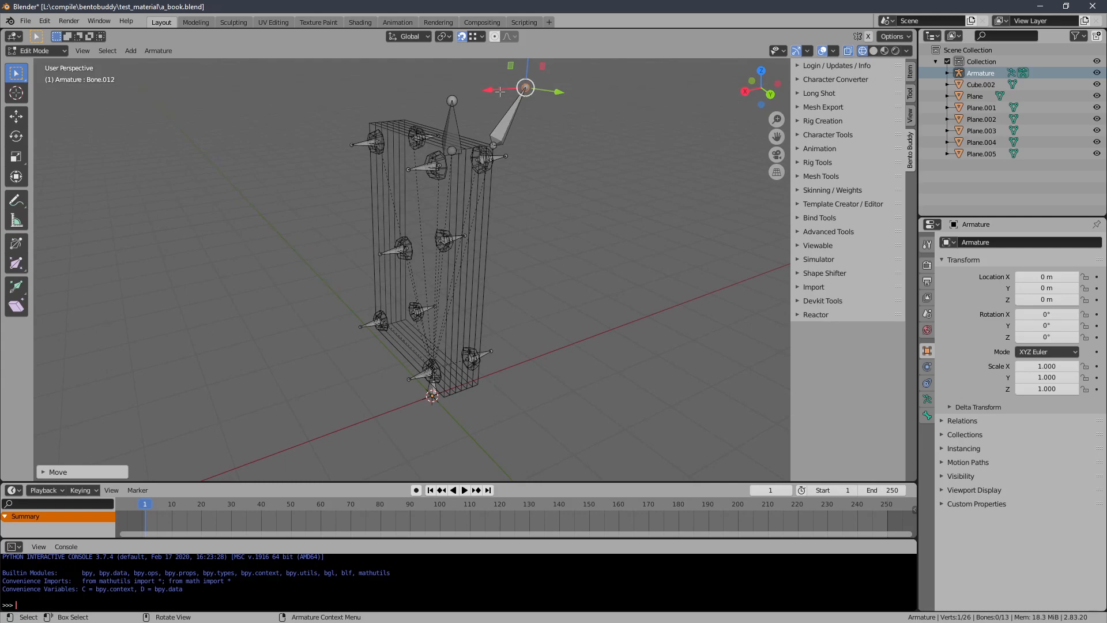
pyautogui.press('x')
pyautogui.click(479, 388)
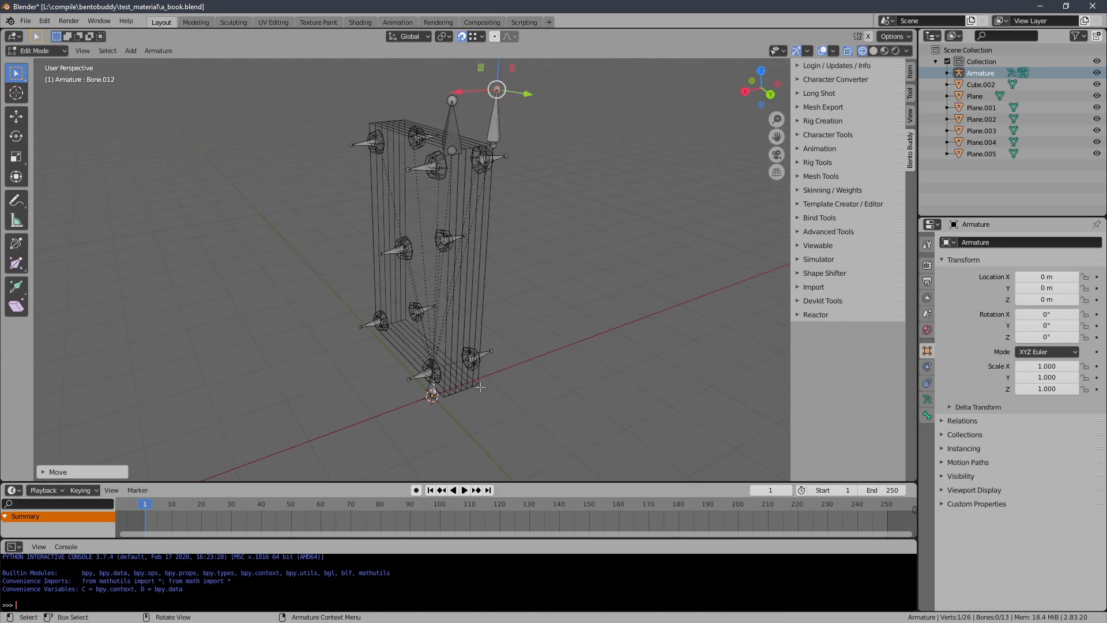
# Step: Move the tip of the positive X copied bone along Y and X until it stands vertically above its cover corner
pyautogui.moveTo(526, 270); pyautogui.dragTo(401, 266, button='middle')
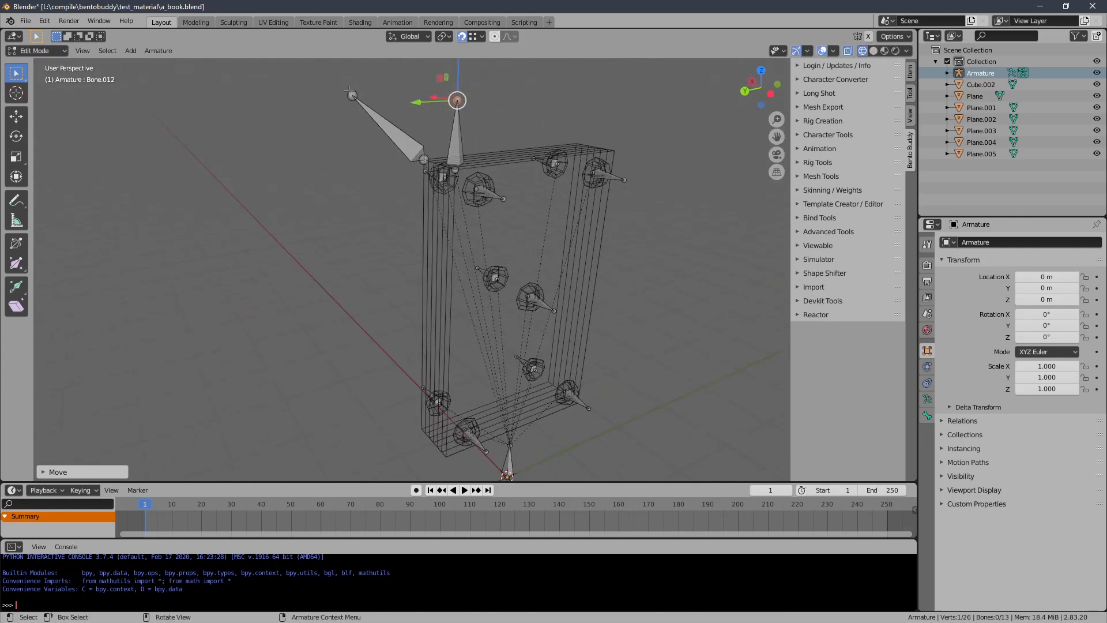
pyautogui.click(350, 92)
pyautogui.press('g')
pyautogui.press('y')
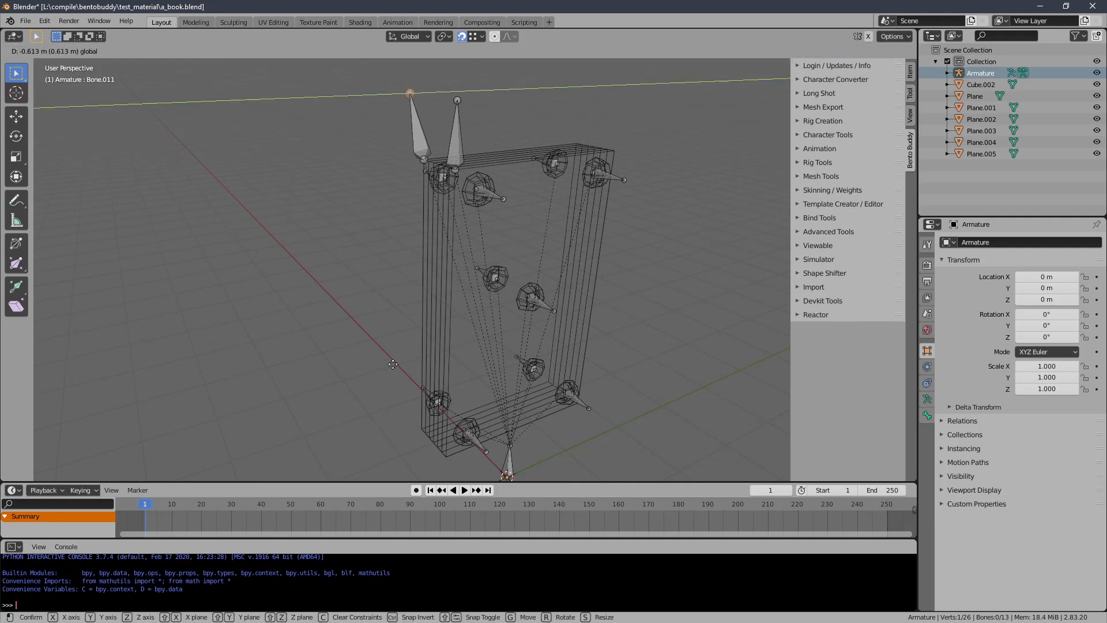
pyautogui.click(393, 365)
pyautogui.moveTo(393, 365); pyautogui.dragTo(393, 260, button='middle')
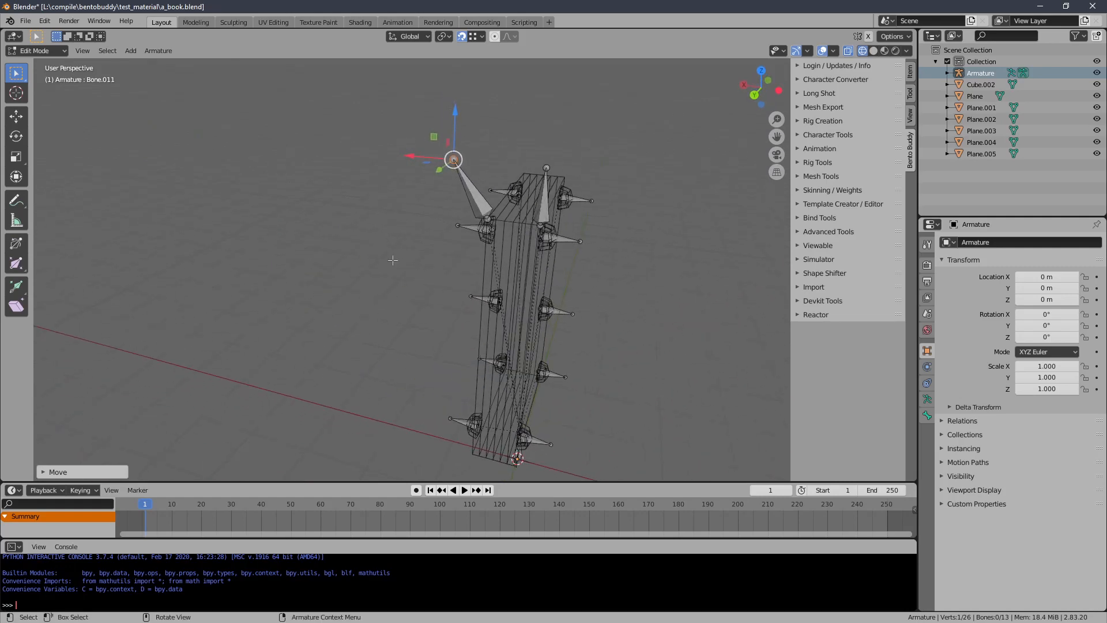
pyautogui.moveTo(410, 156); pyautogui.dragTo(471, 455)
pyautogui.moveTo(596, 321); pyautogui.dragTo(510, 271, button='middle')
# Step: Select both upright corner bones above the book covers and clear their bone roll
pyautogui.scroll(1, 518, 317)
pyautogui.click(509, 257)
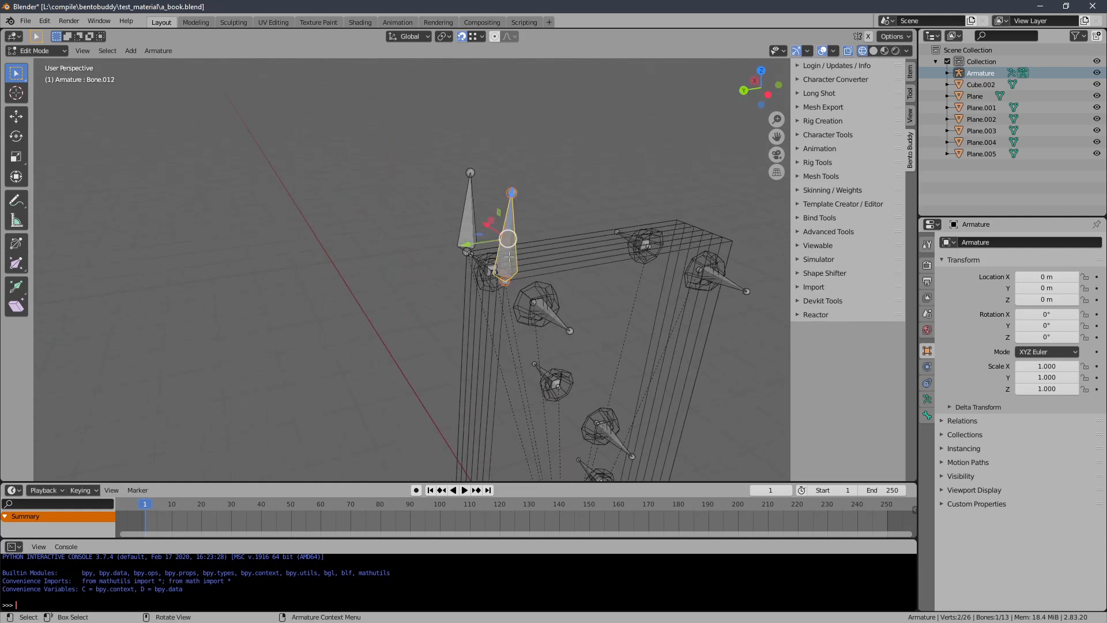
pyautogui.keyDown('shift'); pyautogui.click(469, 227); pyautogui.keyUp('shift')
pyautogui.keyDown('shift'); pyautogui.moveTo(487, 226); pyautogui.dragTo(433, 195, button='middle'); pyautogui.keyUp('shift')
pyautogui.scroll(-1, 432, 195)
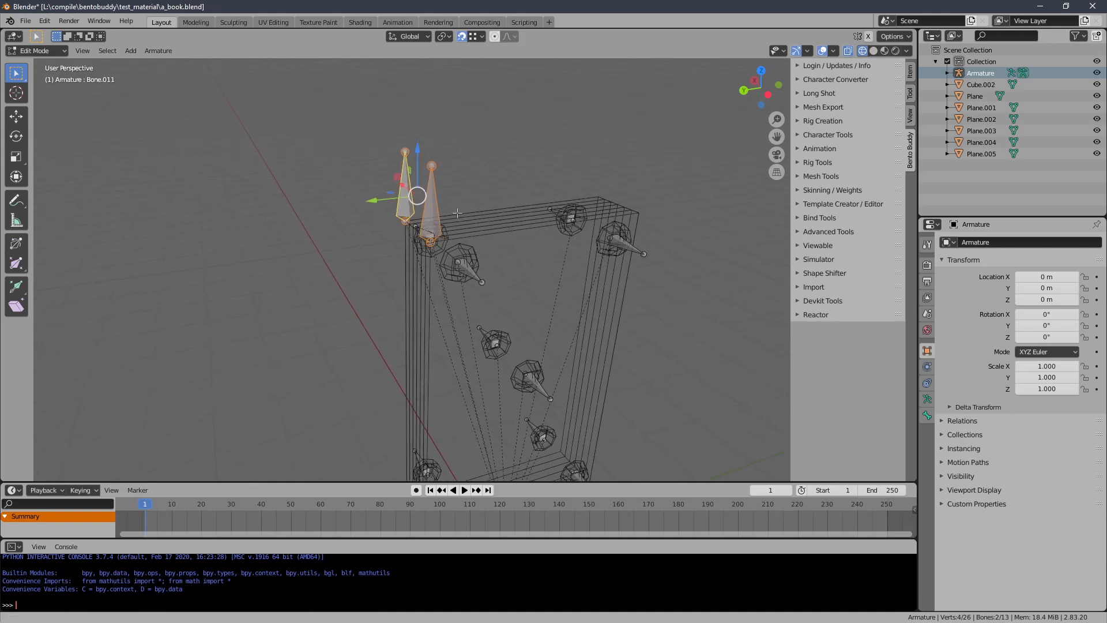
pyautogui.scroll(-2, 435, 196)
pyautogui.keyDown('shift'); pyautogui.moveTo(467, 237); pyautogui.dragTo(432, 208, button='middle'); pyautogui.keyUp('shift')
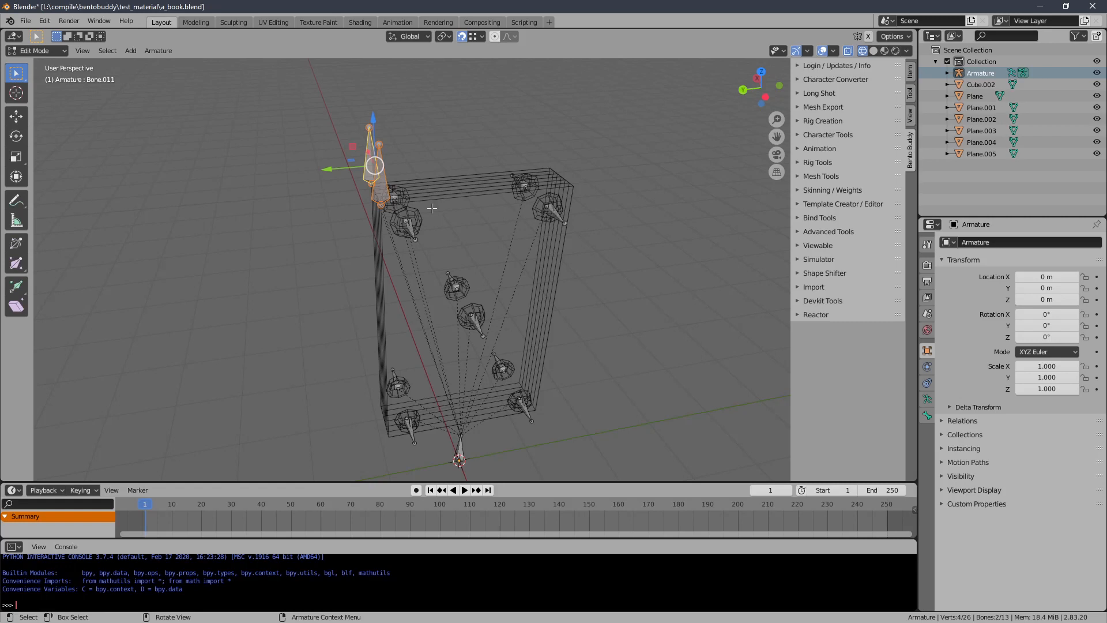
pyautogui.keyDown('shift'); pyautogui.moveTo(445, 221); pyautogui.dragTo(450, 223, button='middle'); pyautogui.keyUp('shift')
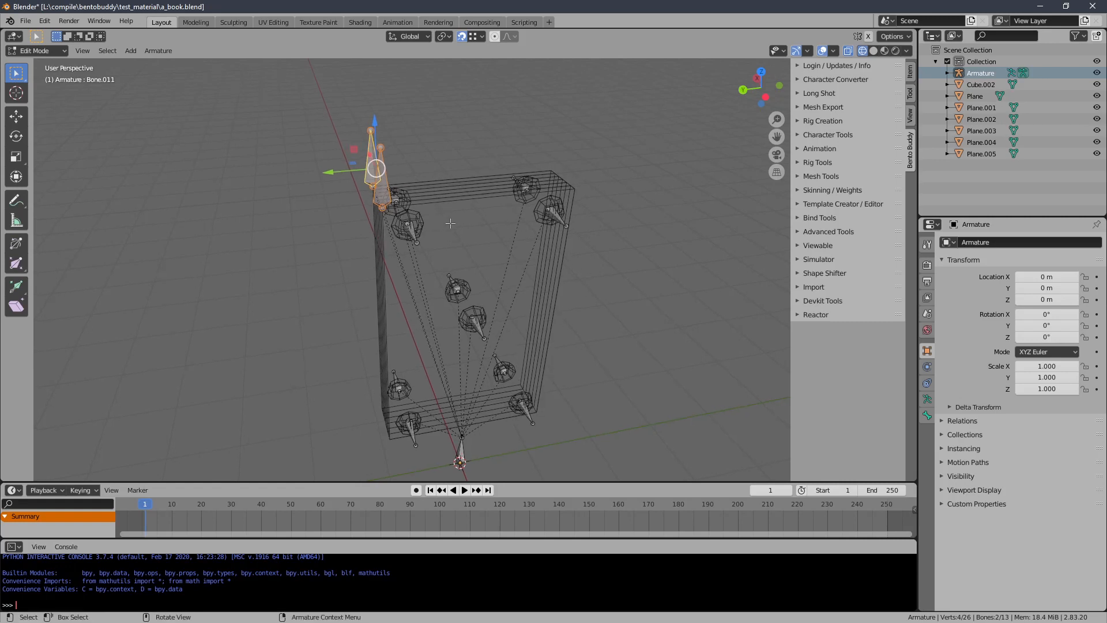
pyautogui.click(161, 53)
pyautogui.moveTo(167, 78)
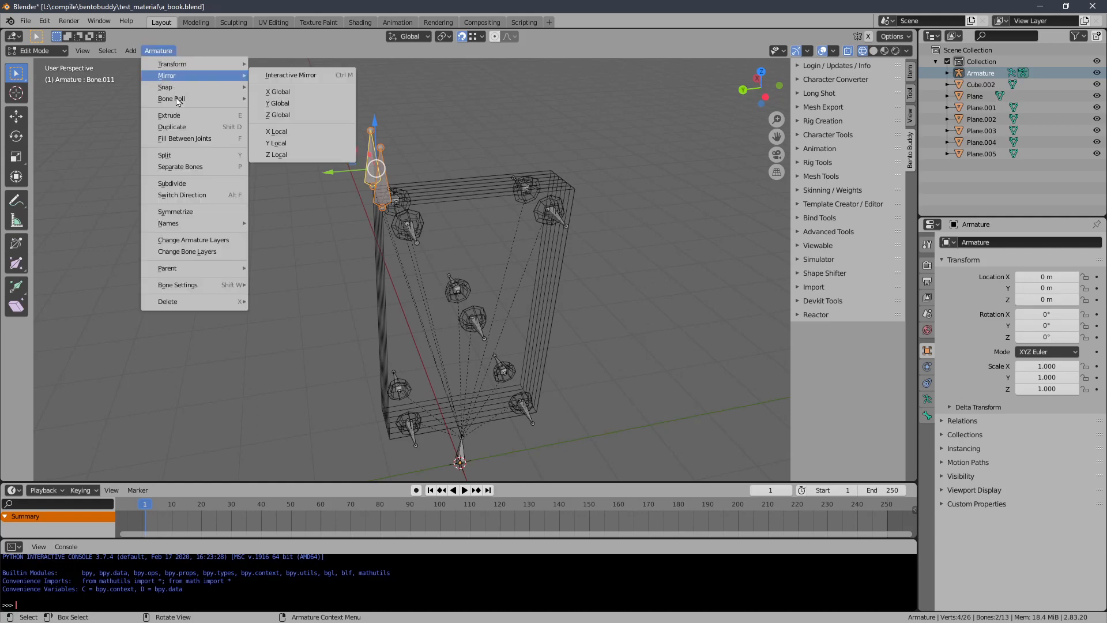
pyautogui.moveTo(177, 102)
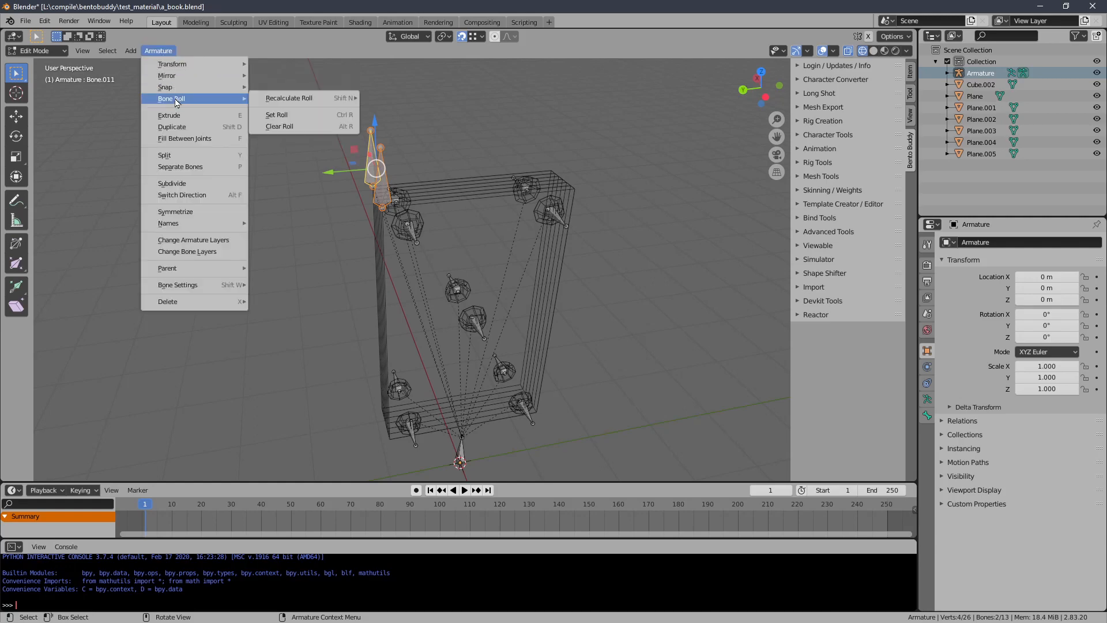
pyautogui.click(280, 126)
# Step: Return the armature to Object Mode and save the blend file
pyautogui.moveTo(320, 202); pyautogui.dragTo(284, 190, button='middle')
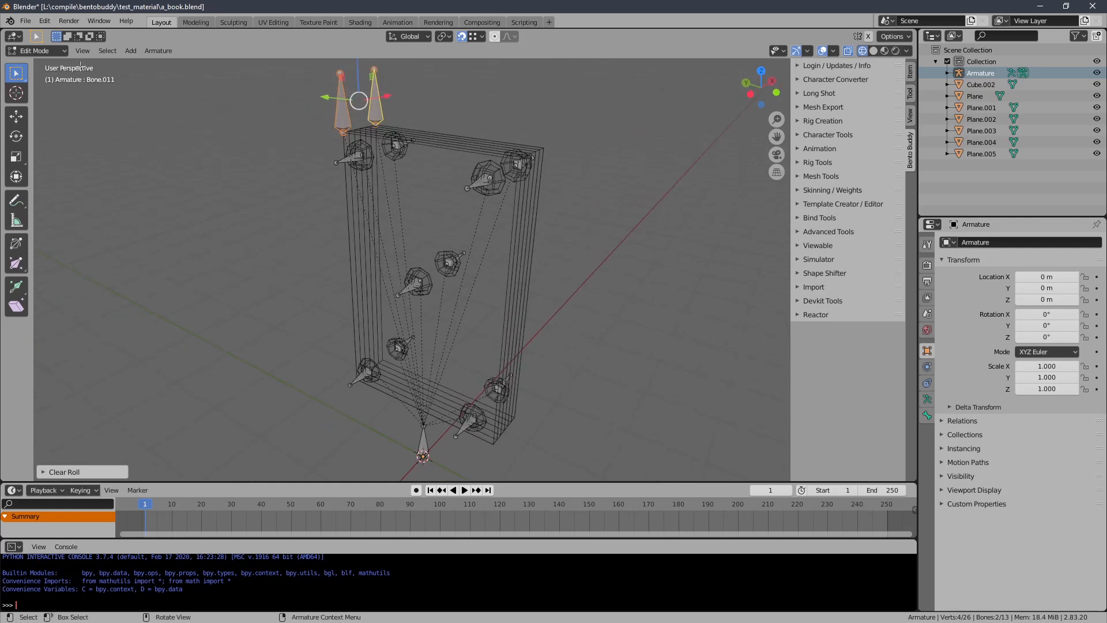
pyautogui.click(35, 50)
pyautogui.click(26, 63)
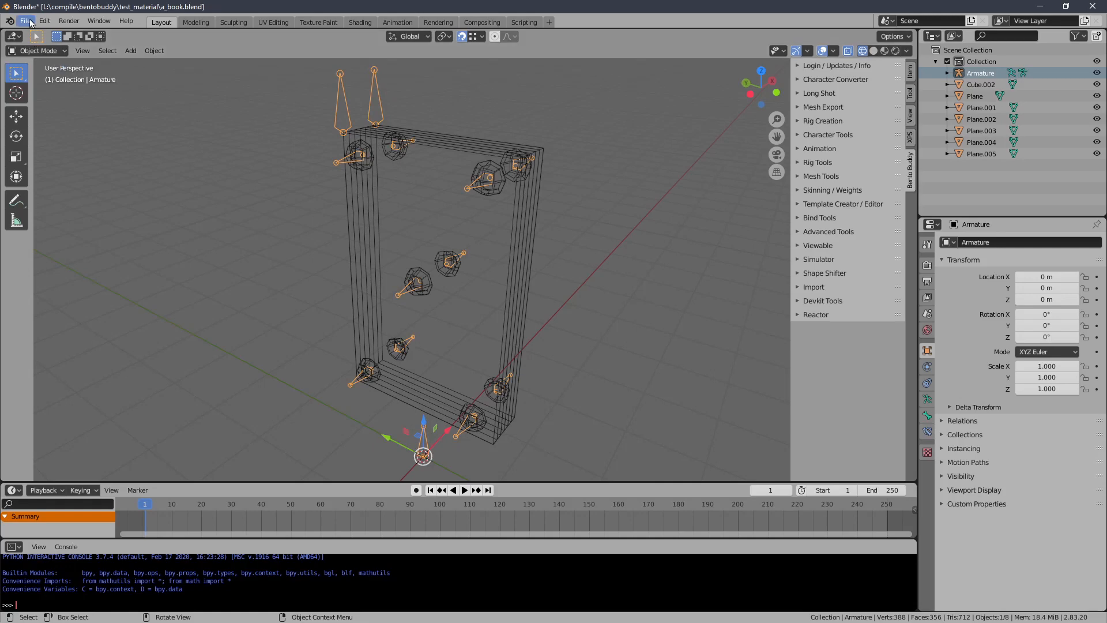
pyautogui.click(27, 20)
pyautogui.click(55, 100)
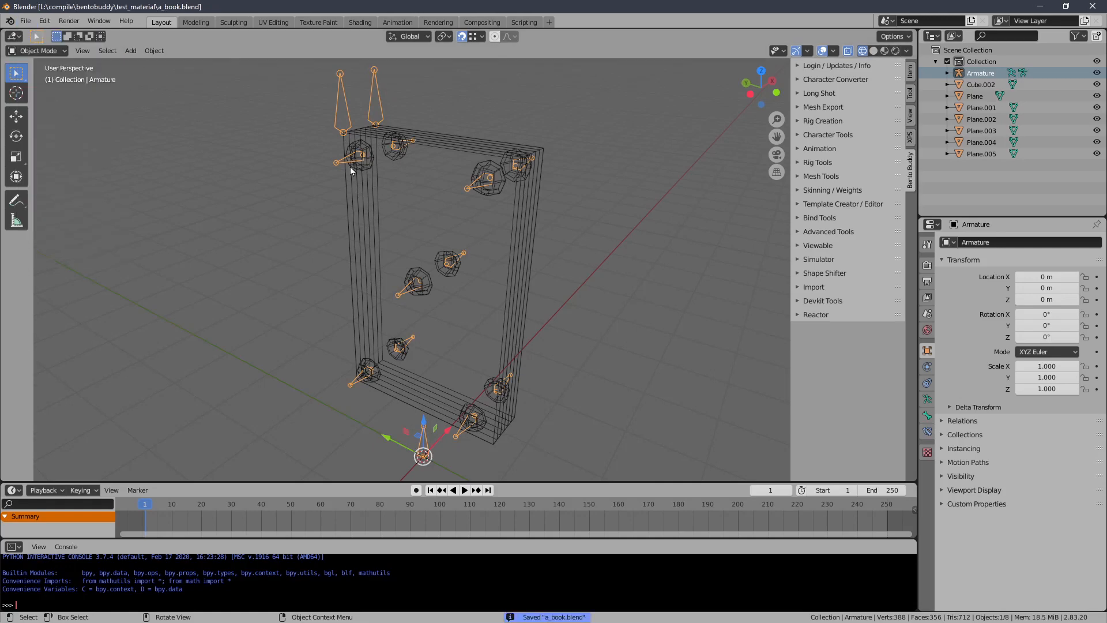
# Step: Switch the viewport from wireframe to solid shading to show the book and its bones
pyautogui.moveTo(351, 167); pyautogui.dragTo(380, 184, button='middle')
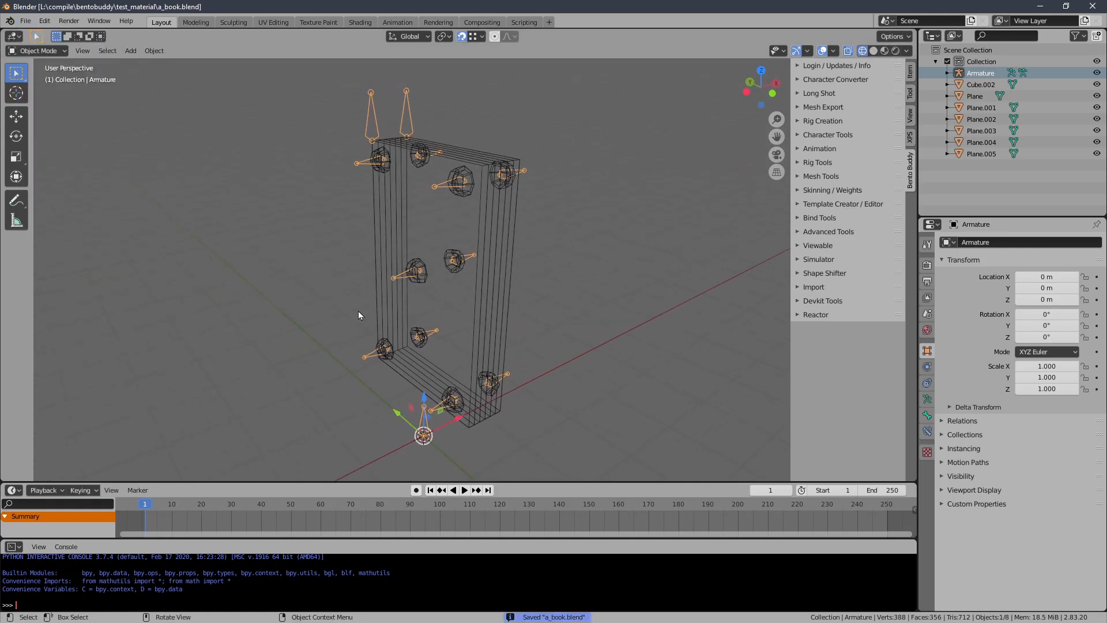
pyautogui.moveTo(306, 396); pyautogui.dragTo(333, 402, button='middle')
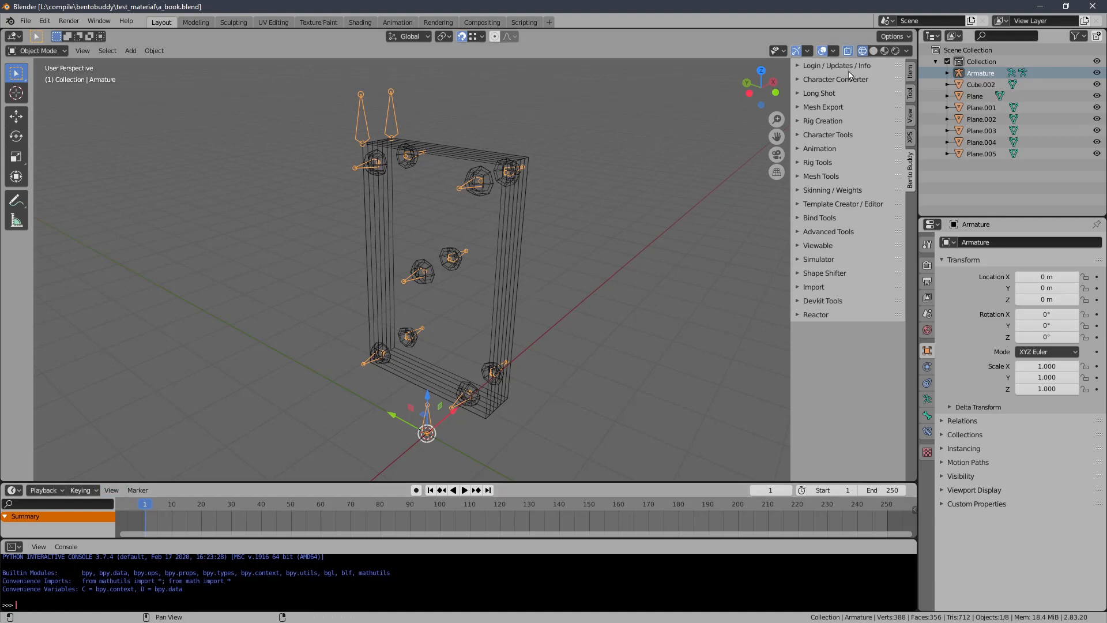
pyautogui.click(874, 51)
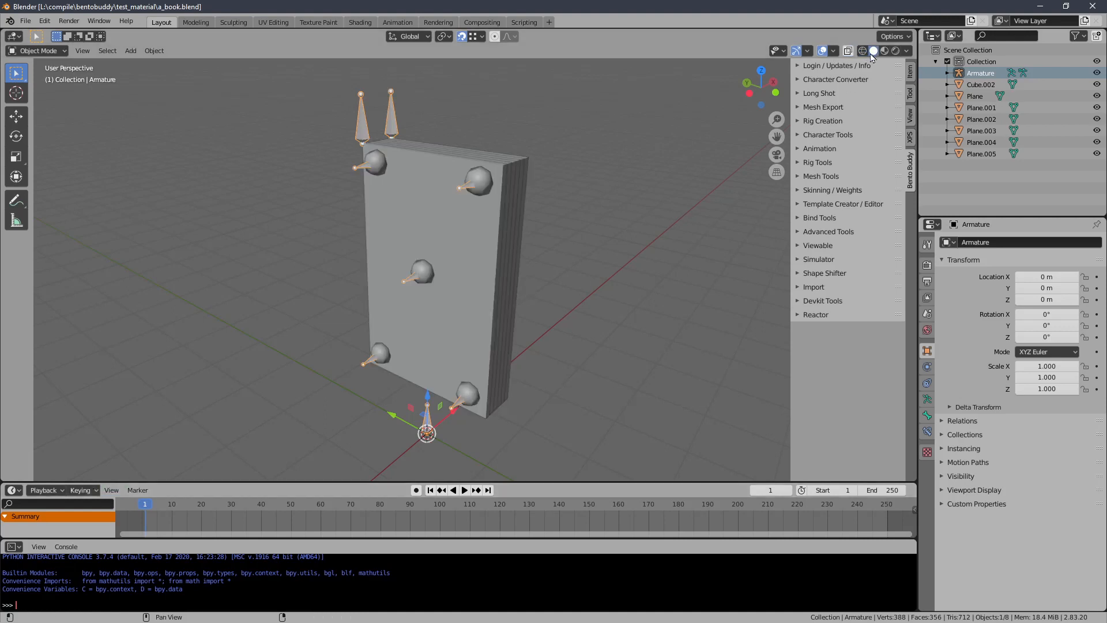
pyautogui.moveTo(540, 151); pyautogui.dragTo(520, 156, button='middle')
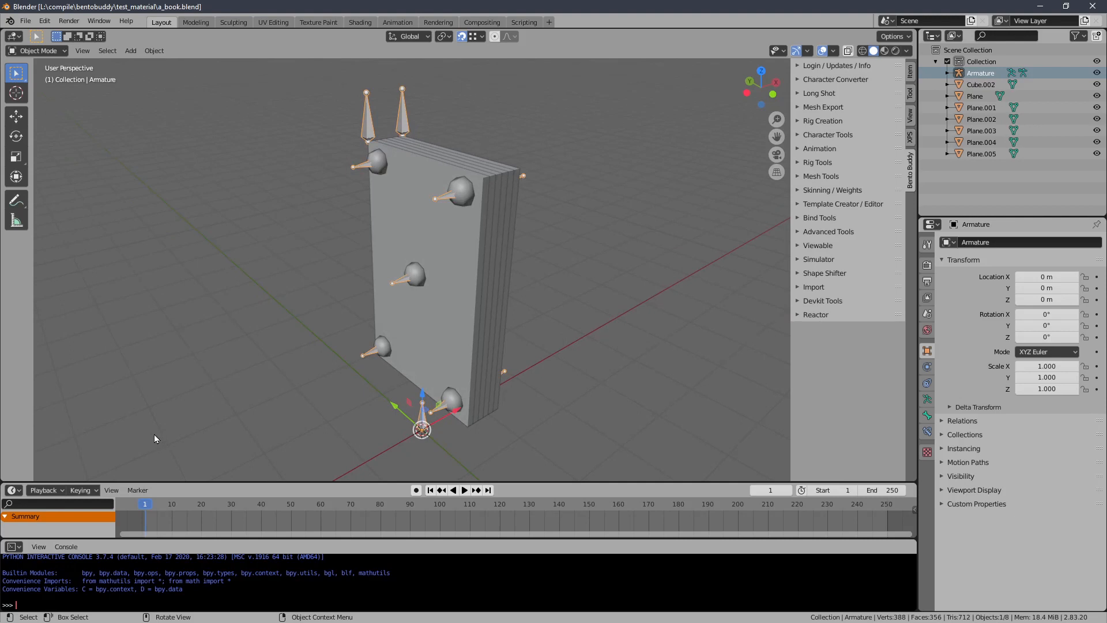
# Step: Put the armature in Pose Mode, select all bones, and insert keyframes at frame 1 using the LocRot keying set
pyautogui.click(38, 51)
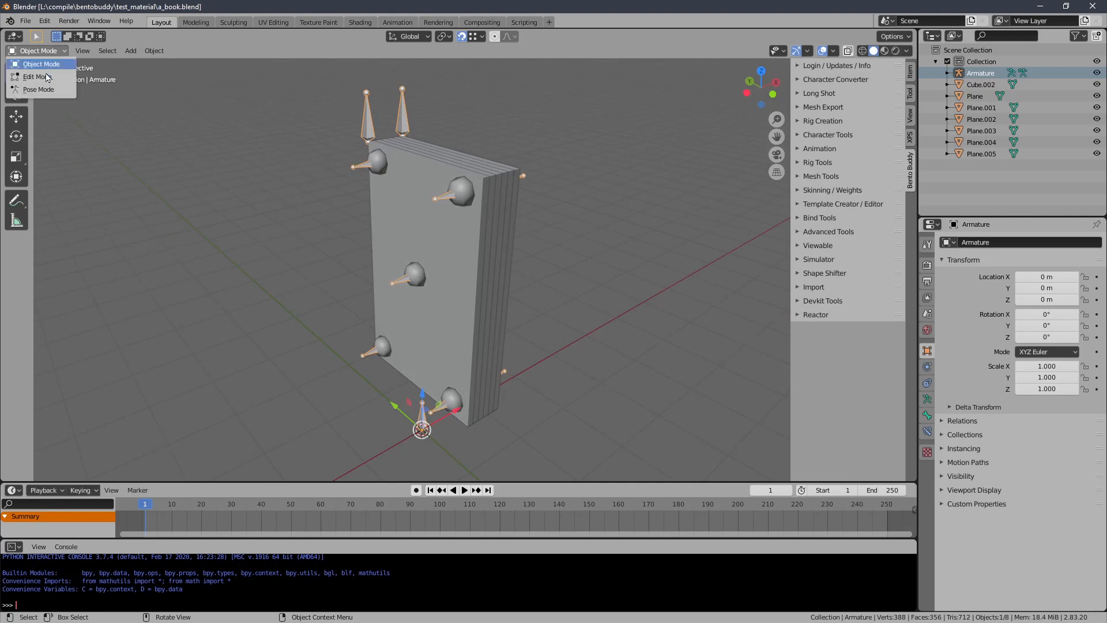
pyautogui.click(38, 90)
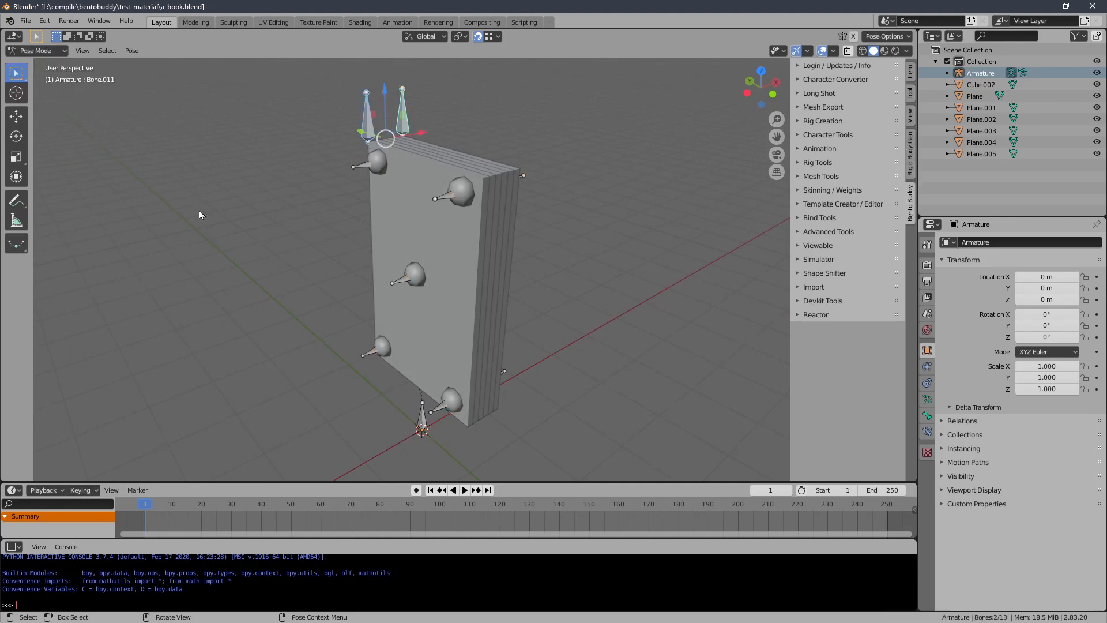
pyautogui.press('a')
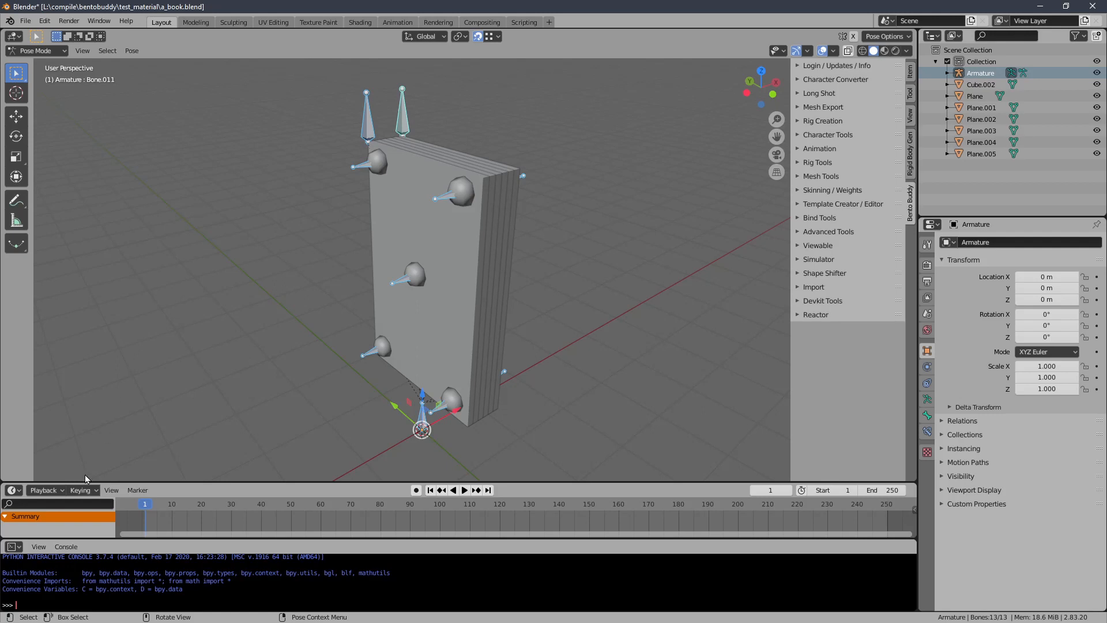
pyautogui.click(84, 490)
pyautogui.click(98, 390)
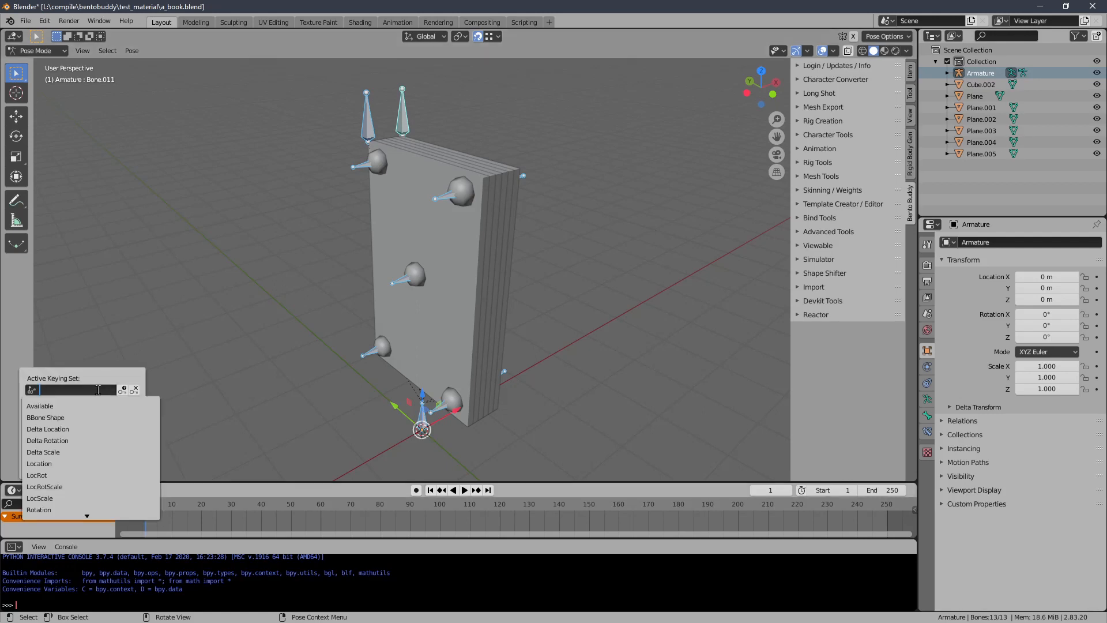
pyautogui.click(81, 474)
pyautogui.click(123, 389)
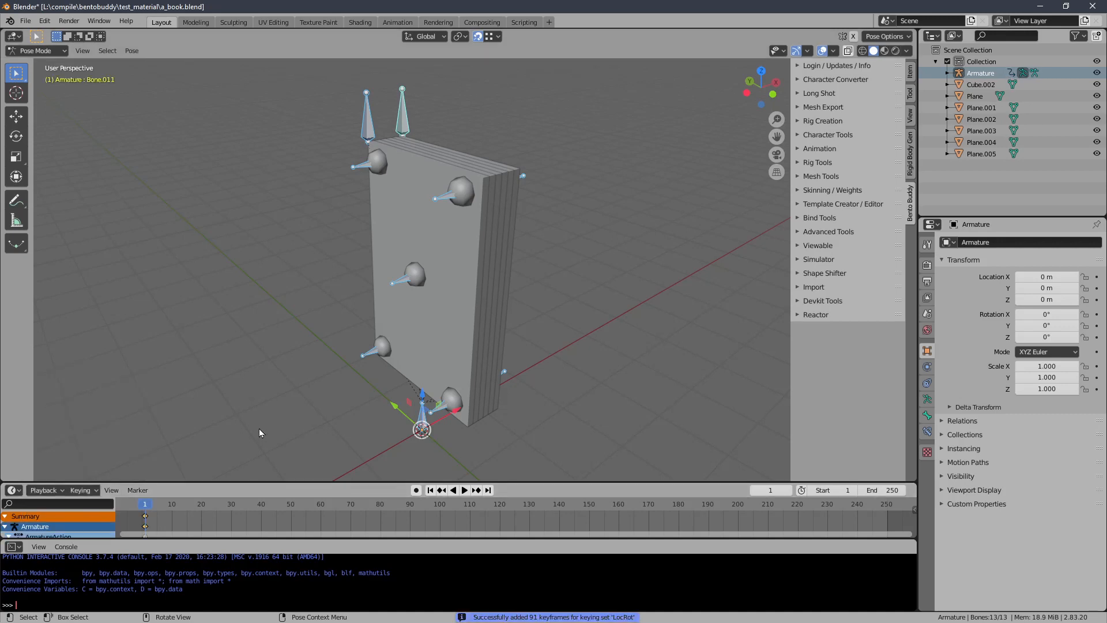
# Step: Take the armature out of Pose Mode through Object Mode and put it into Edit Mode
pyautogui.moveTo(331, 301)
pyautogui.mouseDown(button='middle')
pyautogui.moveTo(311, 303)
pyautogui.moveTo(382, 302)
pyautogui.moveTo(339, 300)
pyautogui.moveTo(331, 313)
pyautogui.mouseUp(button='middle')
pyautogui.moveTo(349, 273); pyautogui.dragTo(364, 273, button='middle')
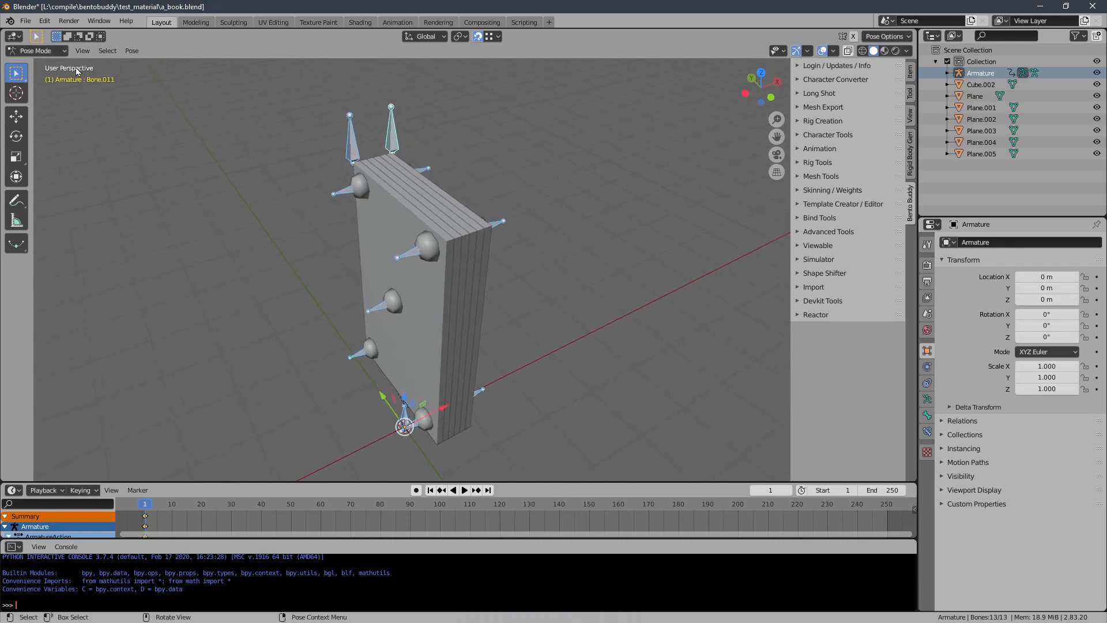
pyautogui.click(58, 50)
pyautogui.click(48, 51)
pyautogui.click(31, 64)
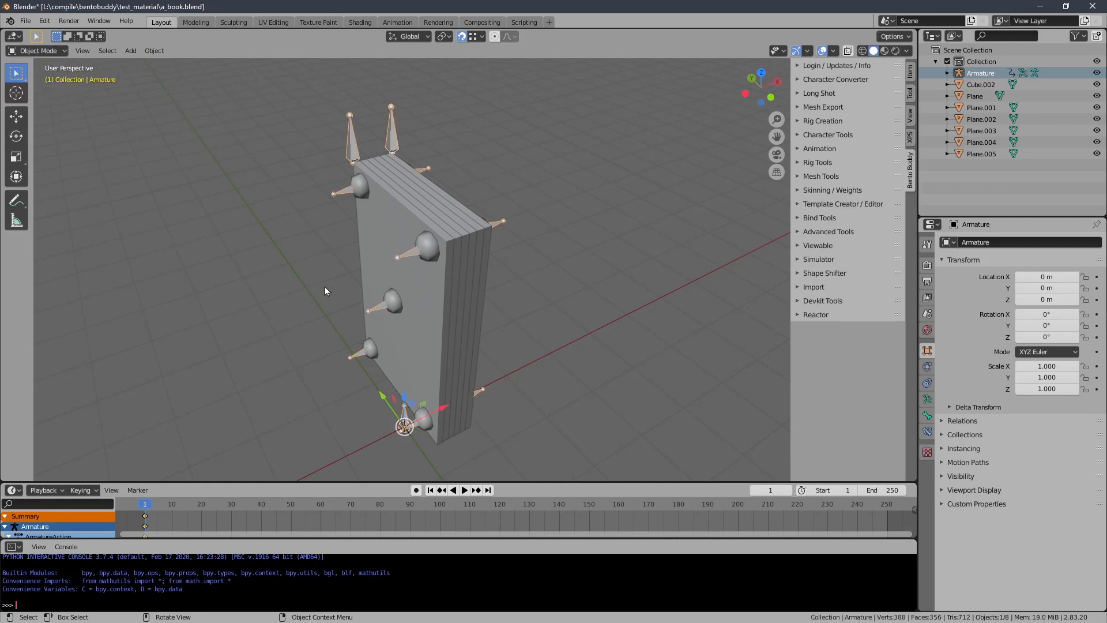
pyautogui.click(364, 254)
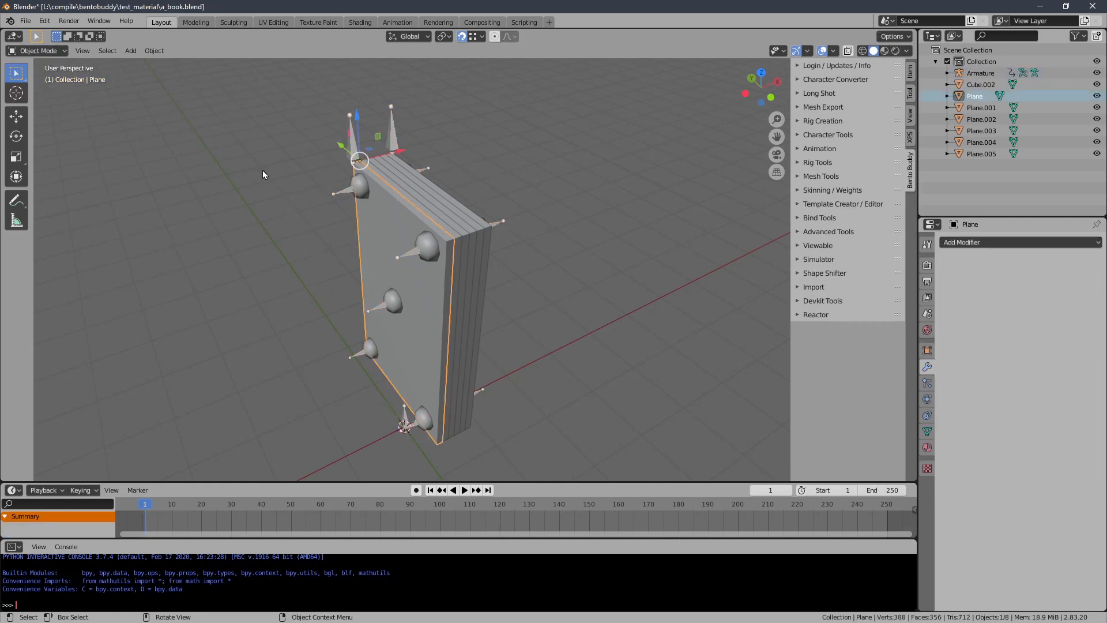
pyautogui.moveTo(215, 149); pyautogui.dragTo(282, 198, button='middle')
pyautogui.click(330, 251)
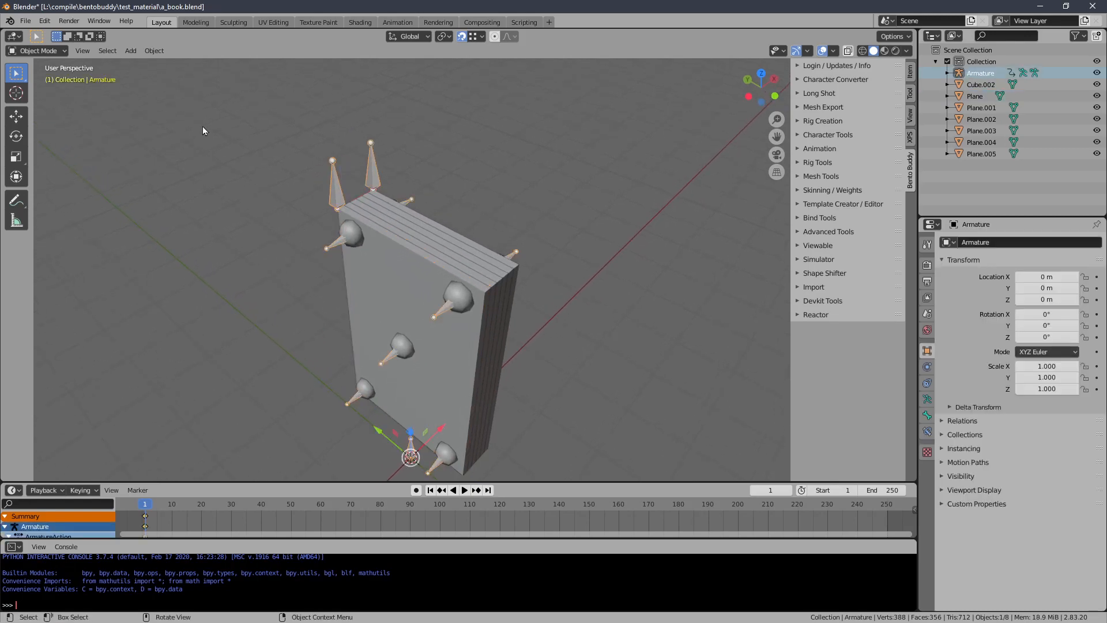
pyautogui.click(60, 53)
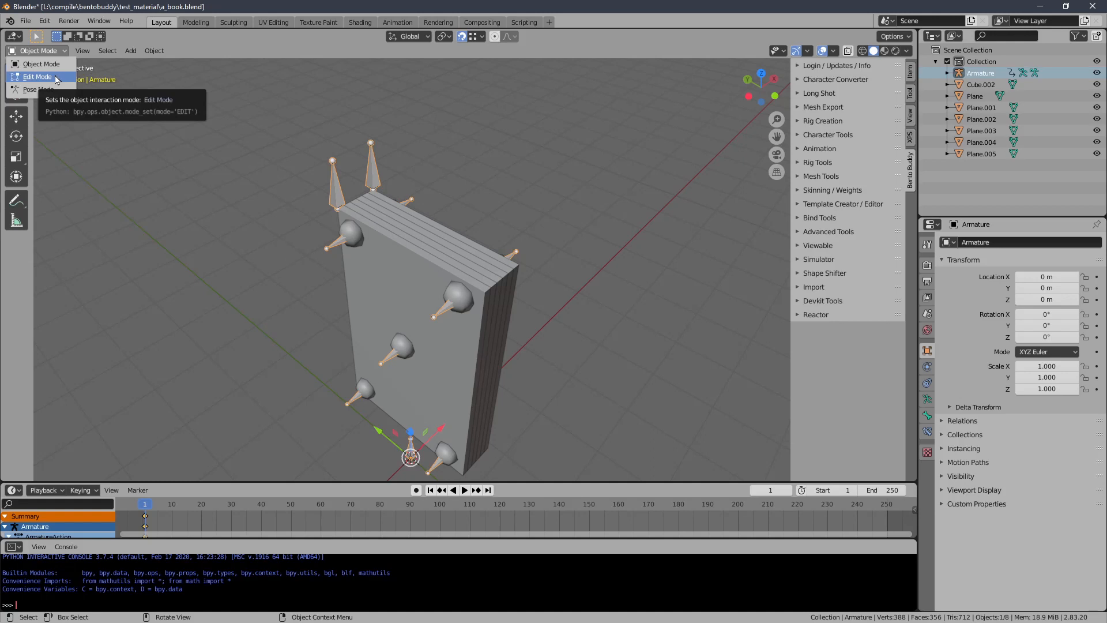
pyautogui.click(56, 77)
pyautogui.click(276, 191)
# Step: Rename the upright corner bone on the negative X cover as TRP in the bone properties
pyautogui.click(326, 182)
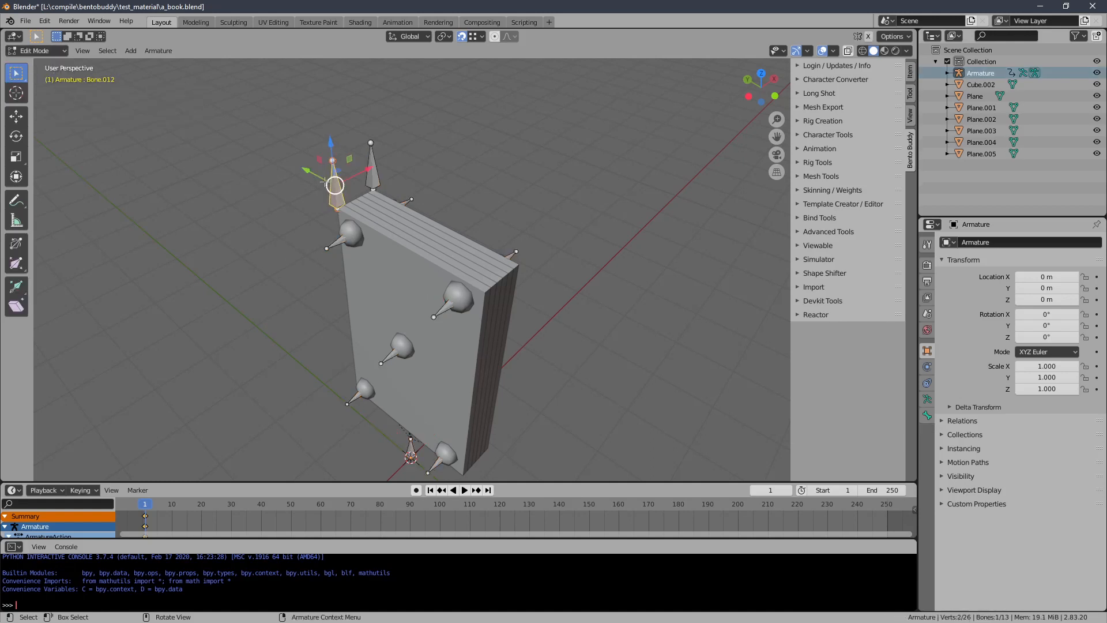
pyautogui.moveTo(341, 215); pyautogui.dragTo(515, 185, button='middle')
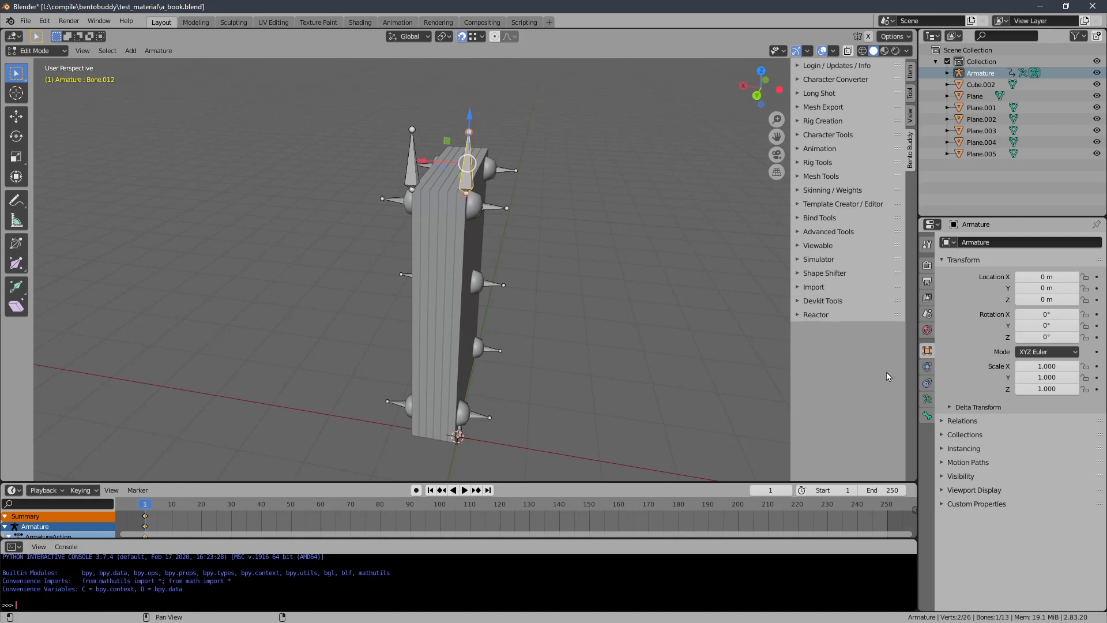
pyautogui.click(927, 415)
pyautogui.click(999, 243)
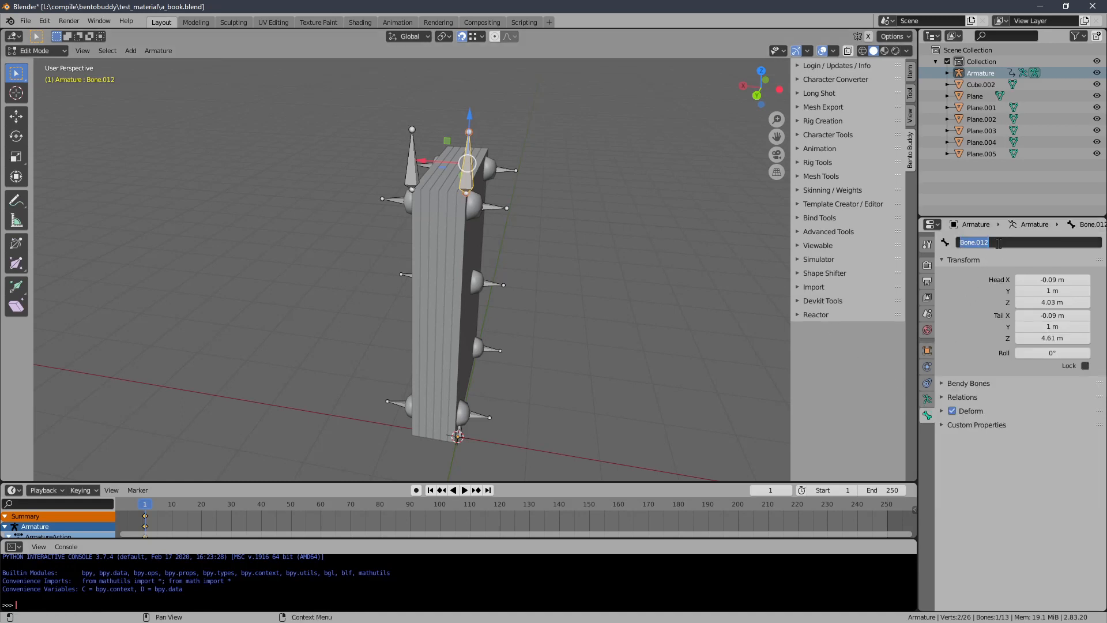
pyautogui.write('RRP')
pyautogui.press('Return')
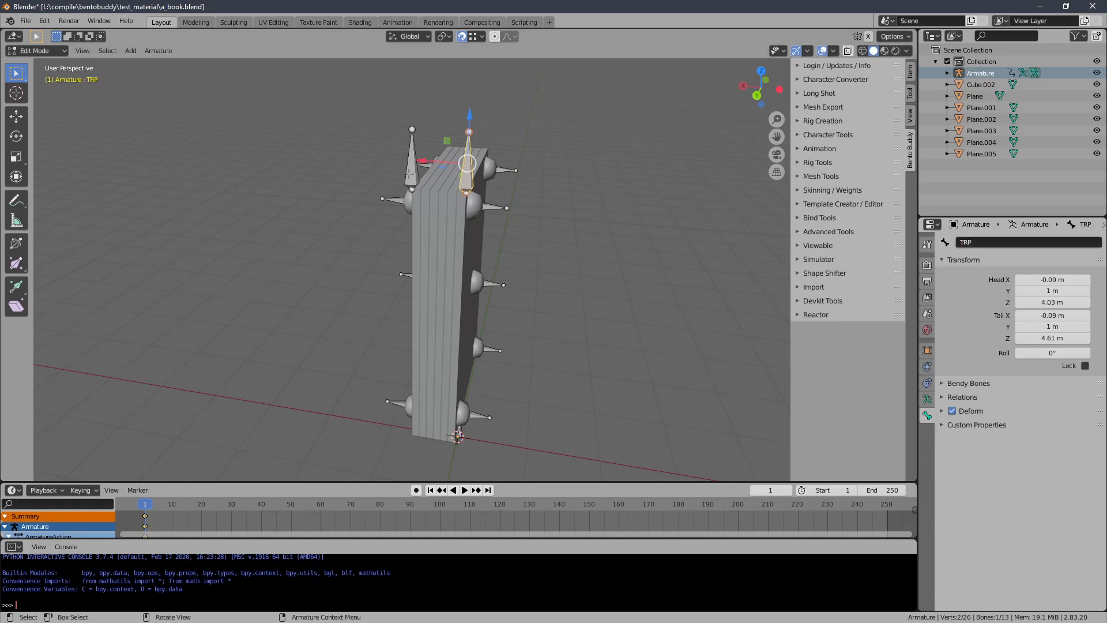
# Step: Rename the upright corner bone on the positive X cover as TLP
pyautogui.click(409, 173)
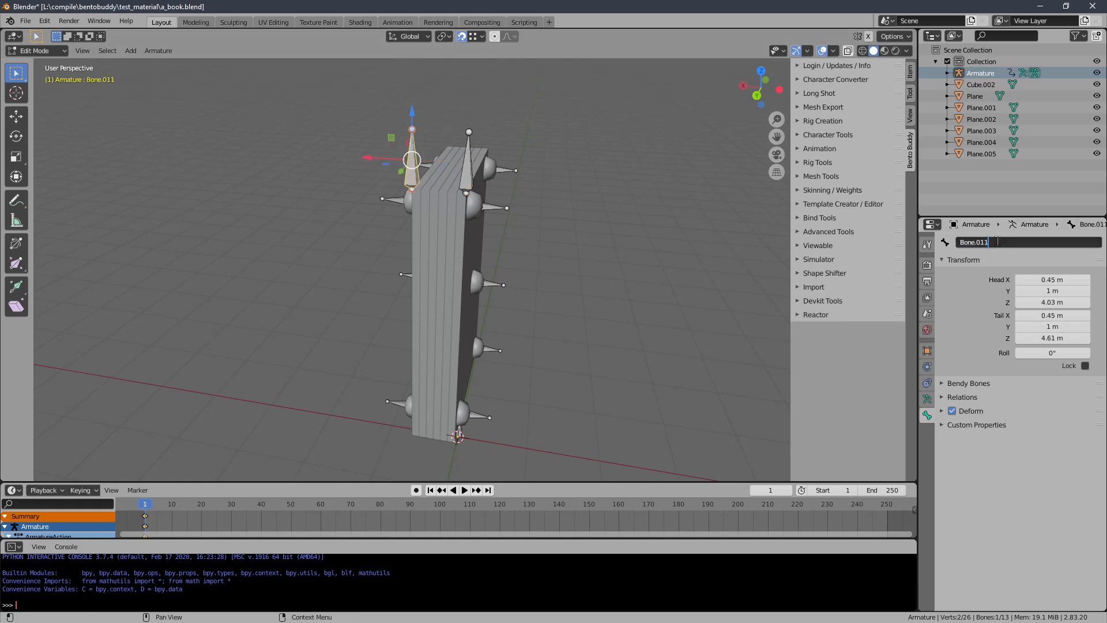
pyautogui.moveTo(997, 242); pyautogui.dragTo(945, 242)
pyautogui.write('TLP')
pyautogui.press('Return')
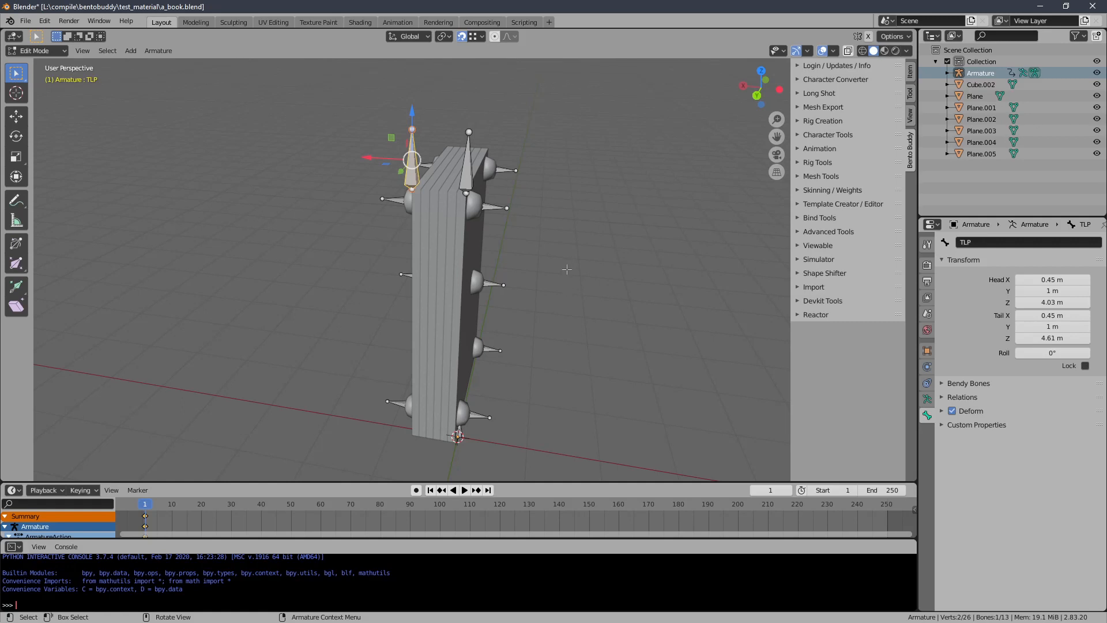
# Step: Rename the upper knob bone on the negative X cover, positive Y side, as STR
pyautogui.moveTo(565, 268); pyautogui.dragTo(481, 266, button='middle')
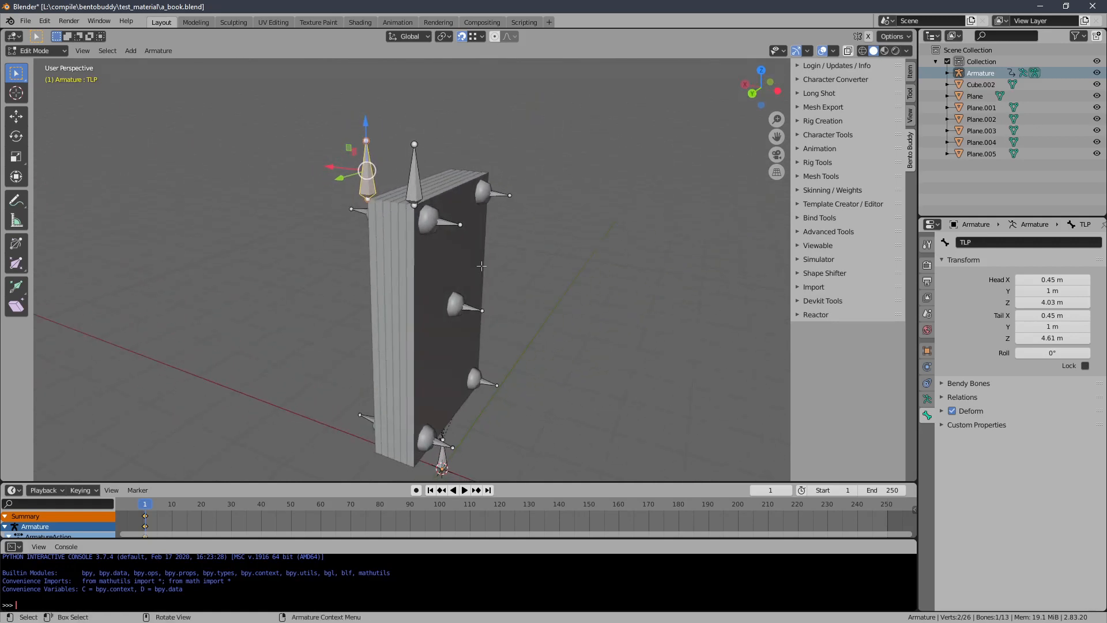
pyautogui.click(450, 223)
pyautogui.moveTo(446, 222); pyautogui.dragTo(459, 220, button='middle')
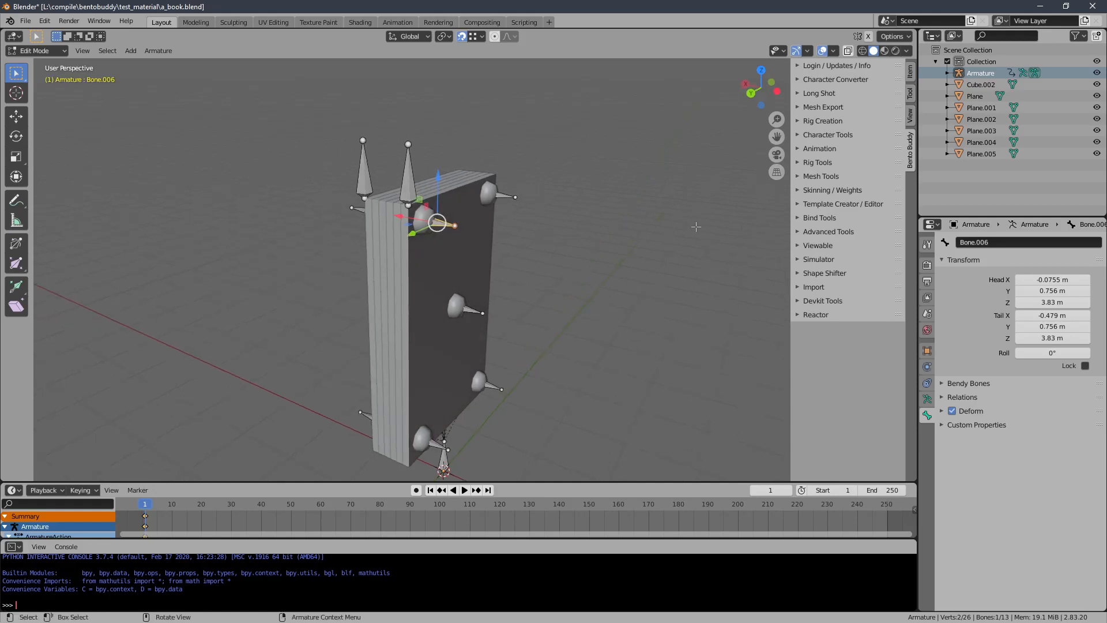
pyautogui.click(969, 242)
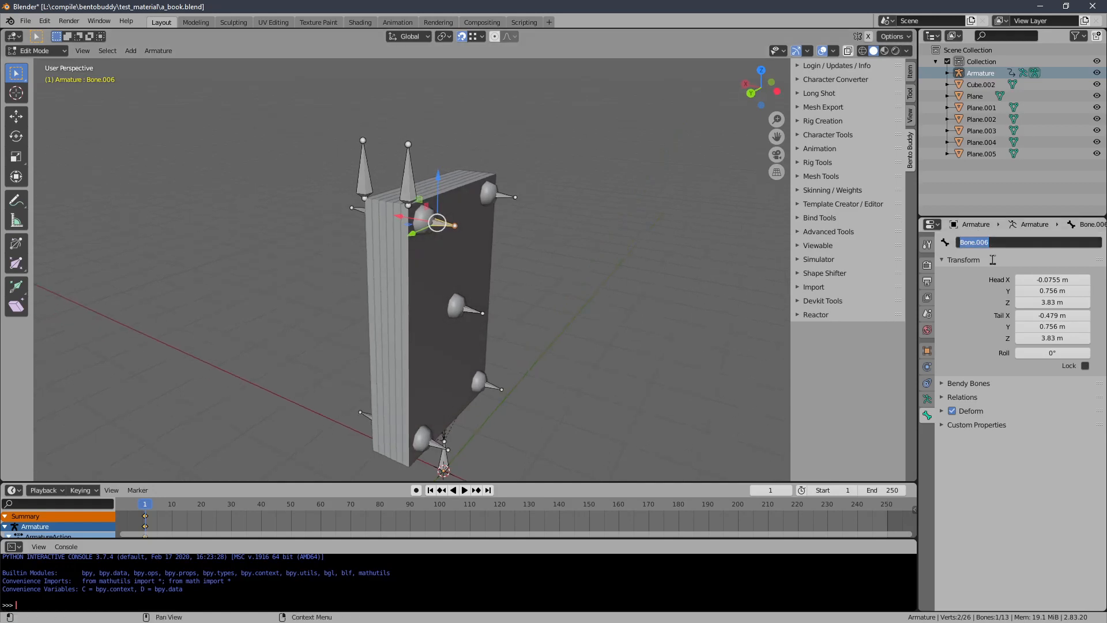
pyautogui.write('SR')
pyautogui.write('T')
pyautogui.press('BackSpace')
pyautogui.press('BackSpace')
pyautogui.write('TR')
pyautogui.press('Return')
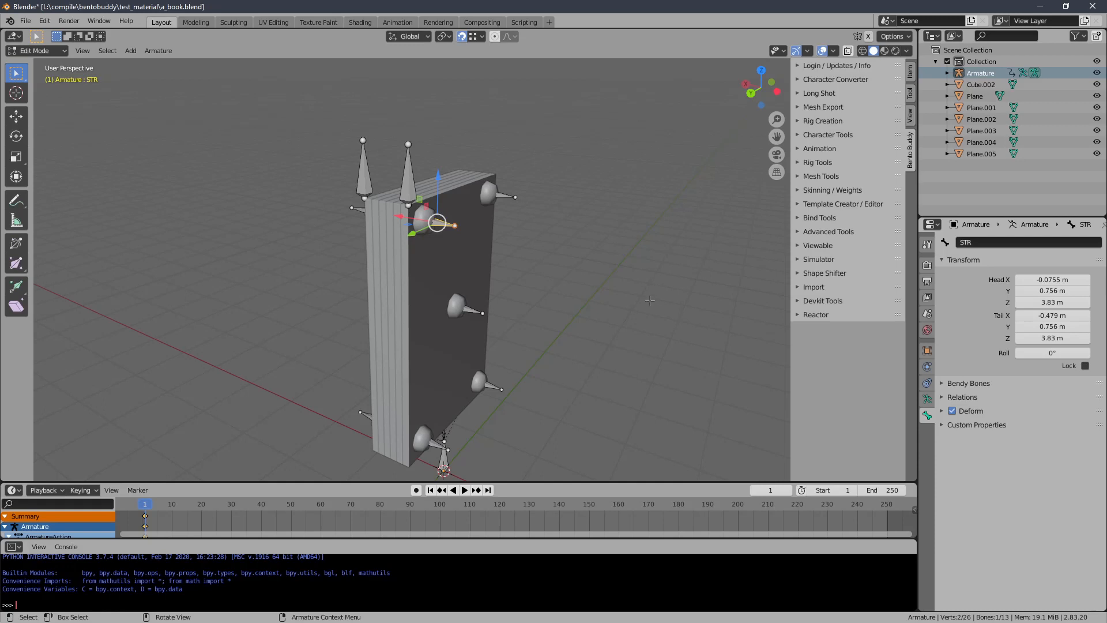
# Step: Rename the upper knob bone on the positive X cover, positive Y side, as STR: in the bone properties
pyautogui.click(360, 206)
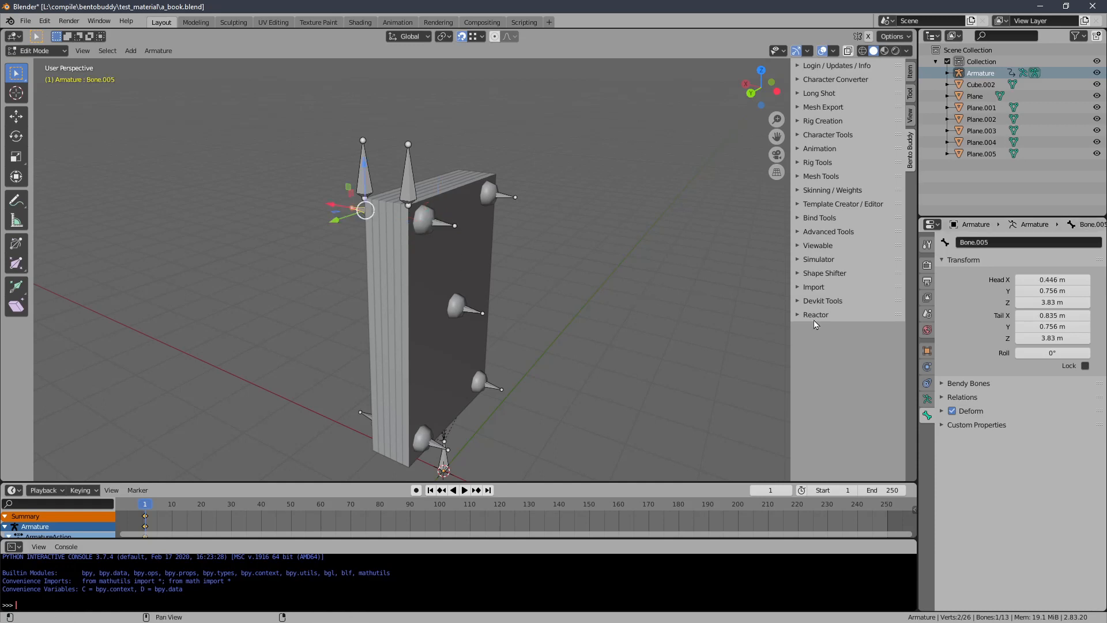
pyautogui.click(992, 243)
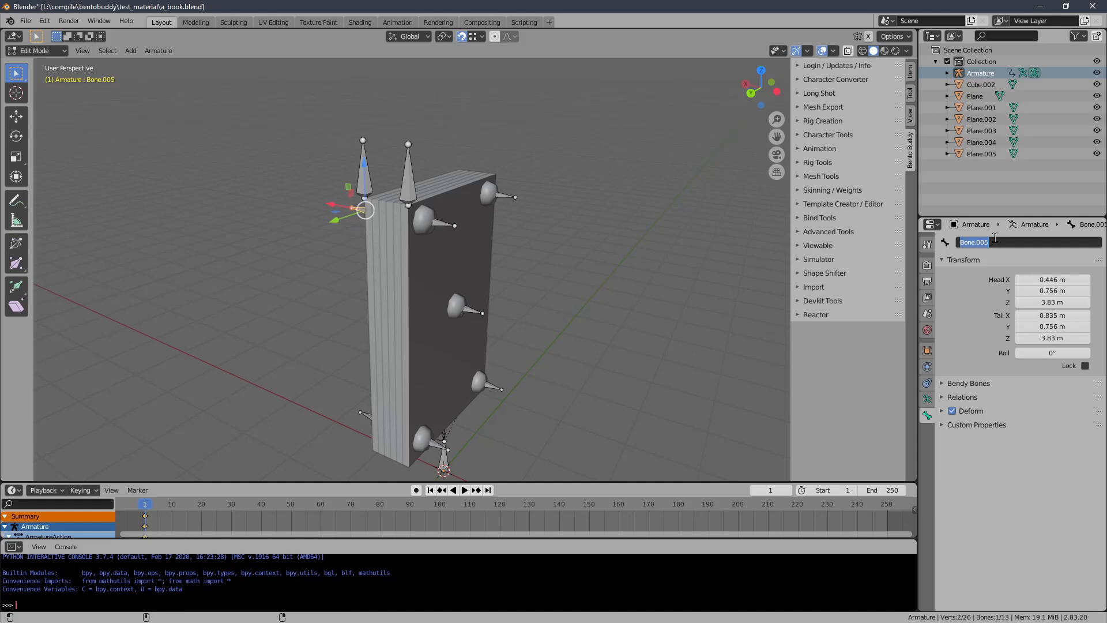
pyautogui.write('STR:')
pyautogui.press('Return')
# Step: Rename the upper knob bone on the negative X cover, positive Y side, as STRR
pyautogui.click(453, 226)
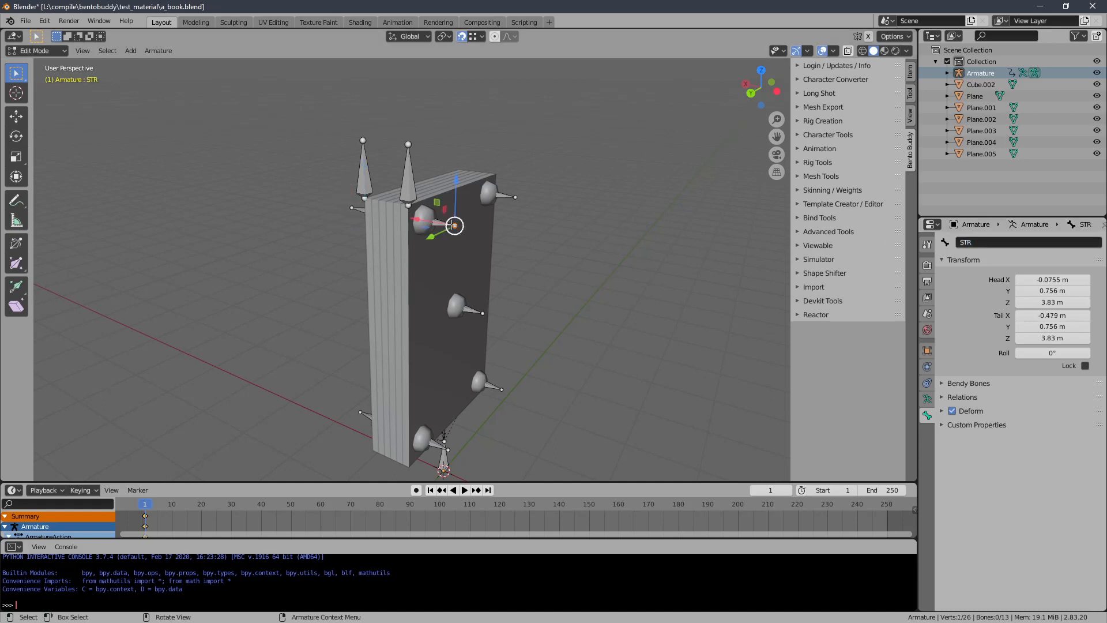
pyautogui.click(1004, 241)
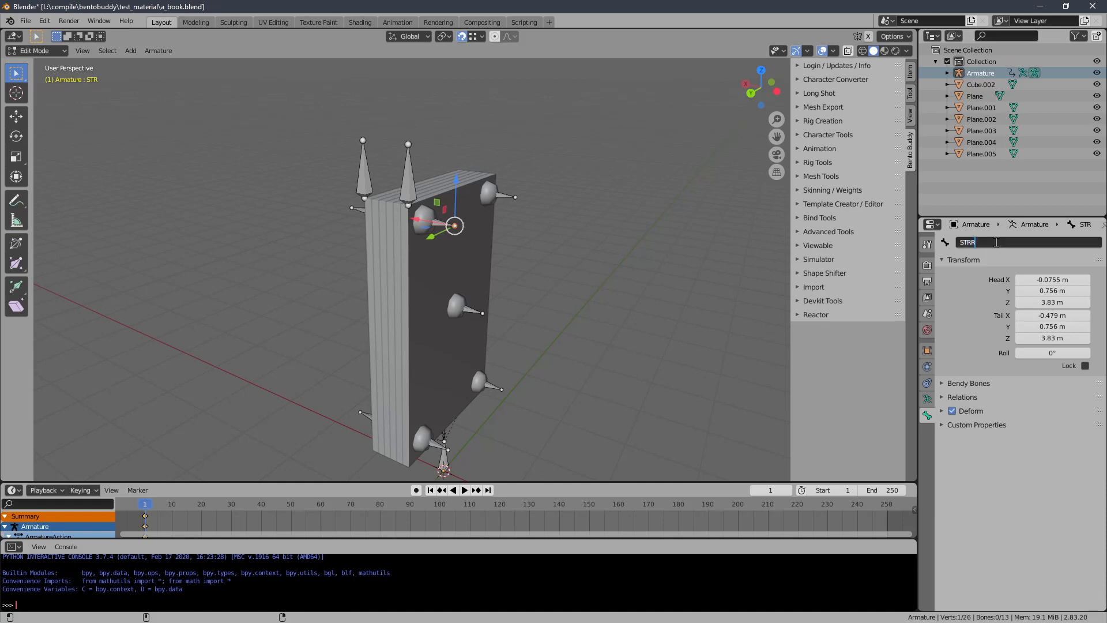
pyautogui.write('STRR')
pyautogui.press('Return')
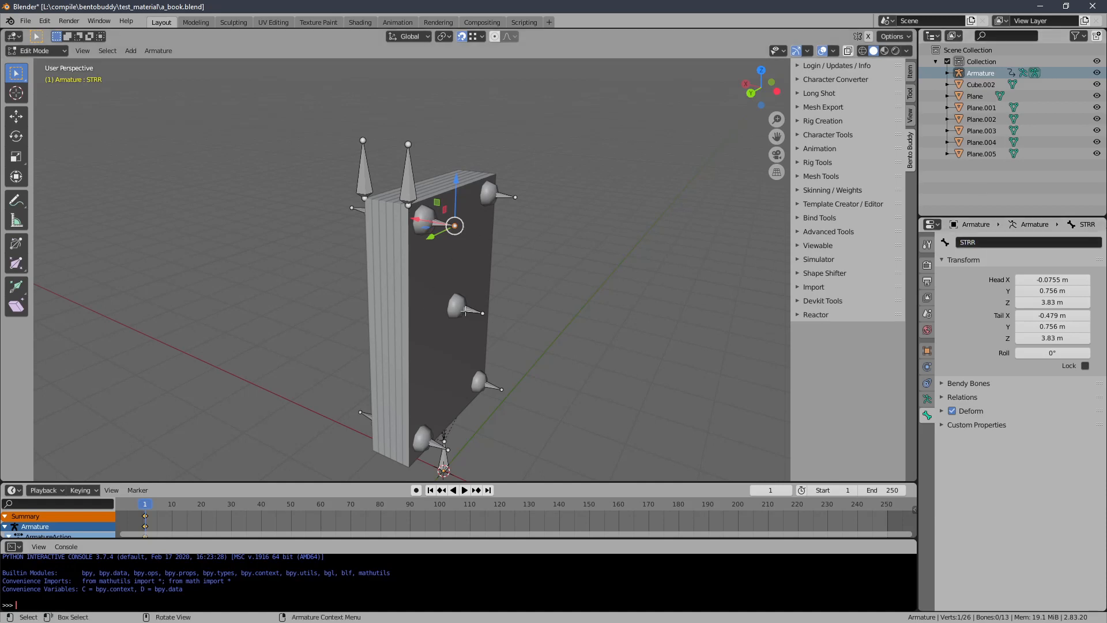
# Step: Rename the central knob bone on the negative X cover as SCR
pyautogui.moveTo(464, 312); pyautogui.dragTo(467, 306, button='middle')
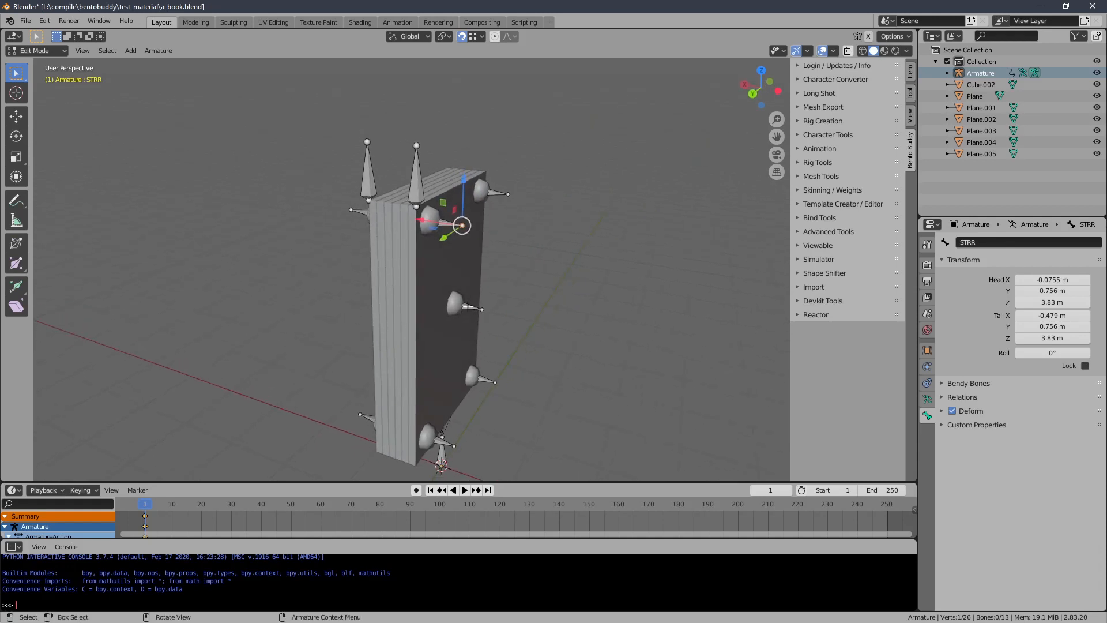
pyautogui.click(467, 306)
pyautogui.click(994, 242)
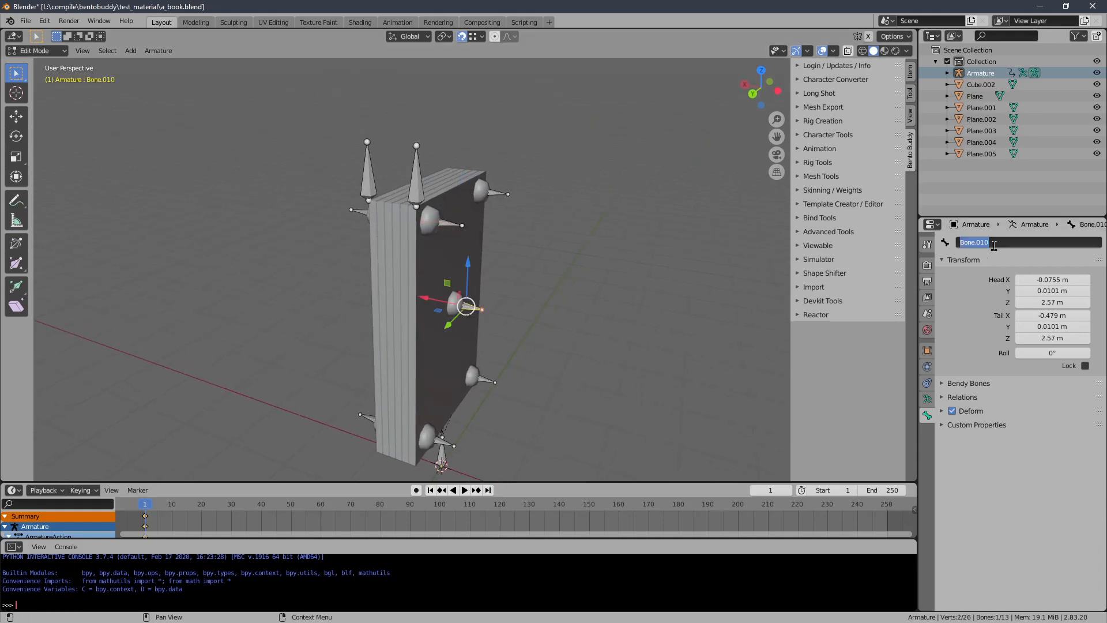
pyautogui.write('SCR')
pyautogui.press('Return')
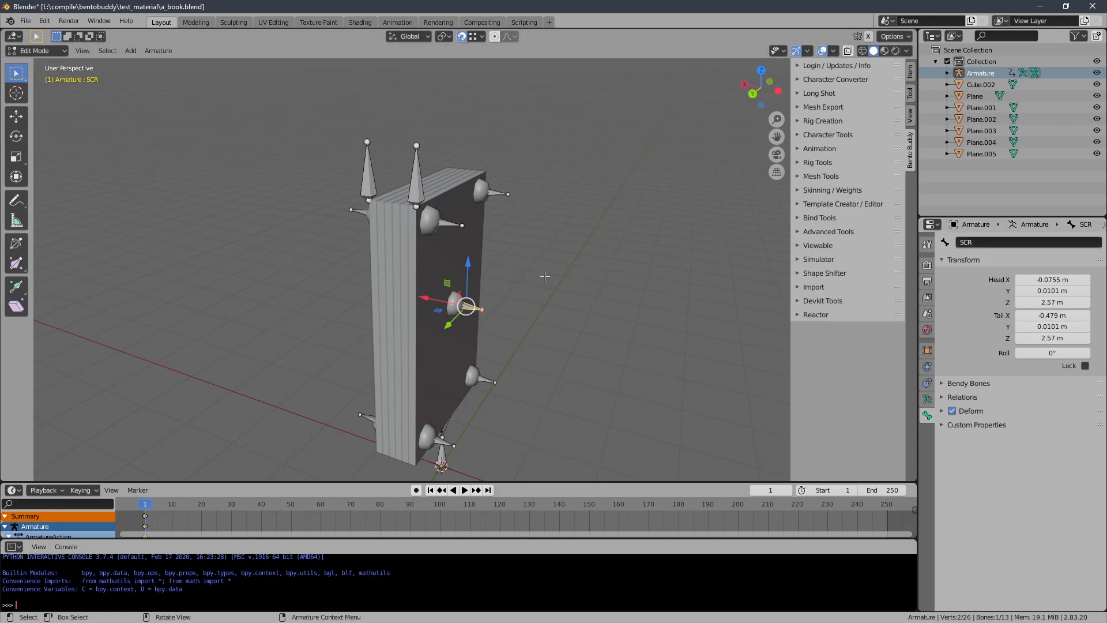
# Step: Rename the central knob bone on the positive X cover as SCL
pyautogui.moveTo(545, 276); pyautogui.dragTo(365, 315, button='middle')
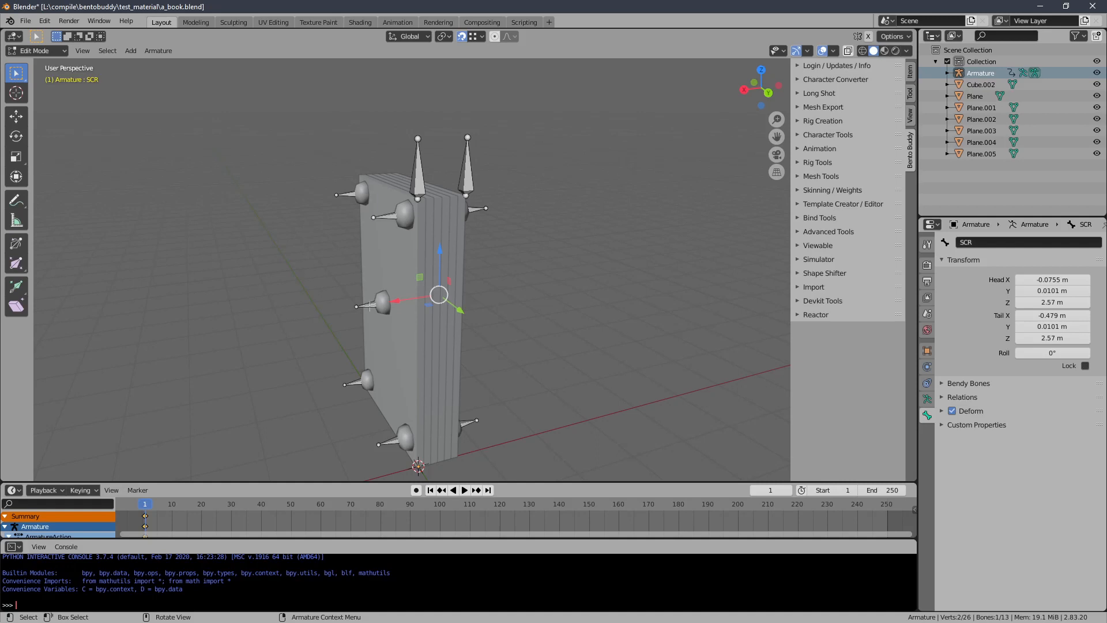
pyautogui.click(369, 306)
pyautogui.click(1005, 242)
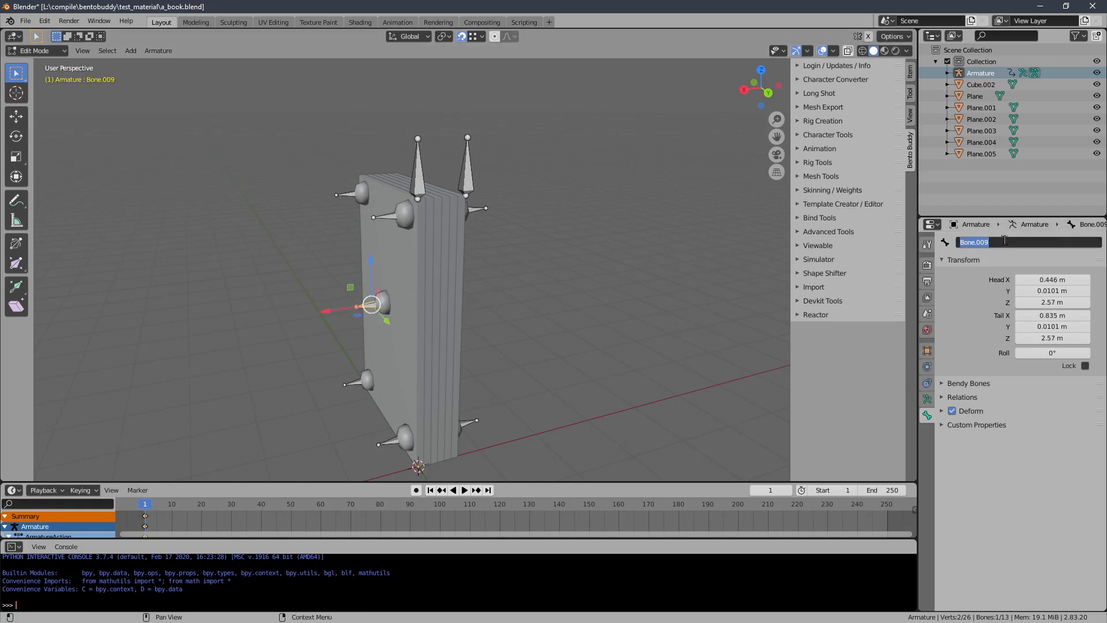
pyautogui.write('SCL')
pyautogui.press('Return')
# Step: Rename the upper knob bone on the positive X cover, negative Y side, as STFL
pyautogui.click(352, 192)
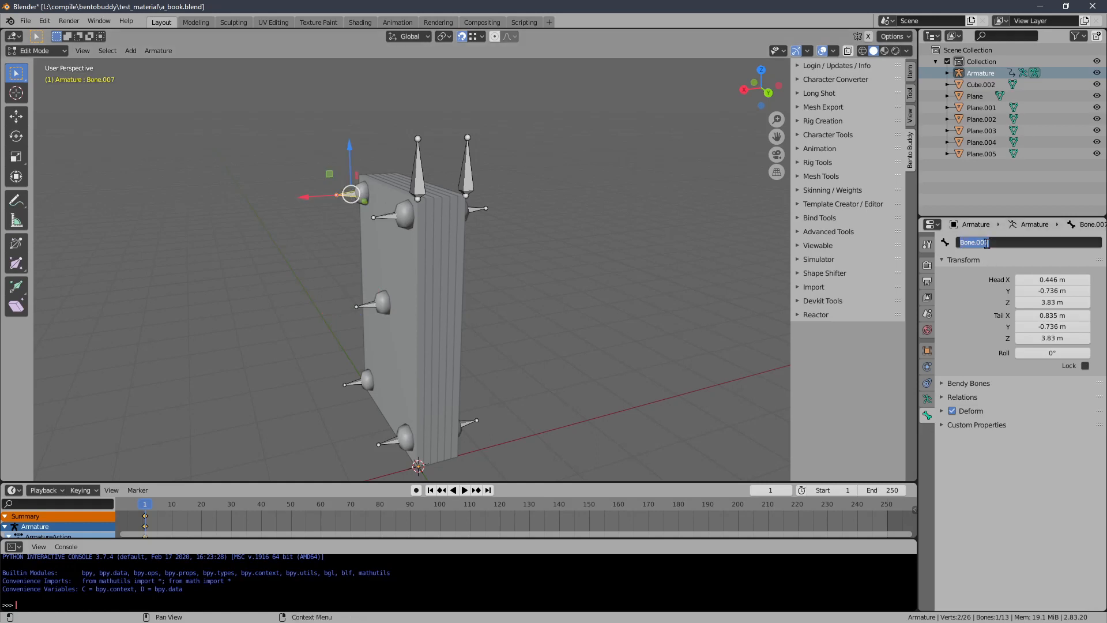
pyautogui.write('STFL')
pyautogui.press('Return')
# Step: Rename the upper knob bone on the negative X cover, negative Y side, as STFR
pyautogui.moveTo(479, 253); pyautogui.dragTo(513, 258, button='middle')
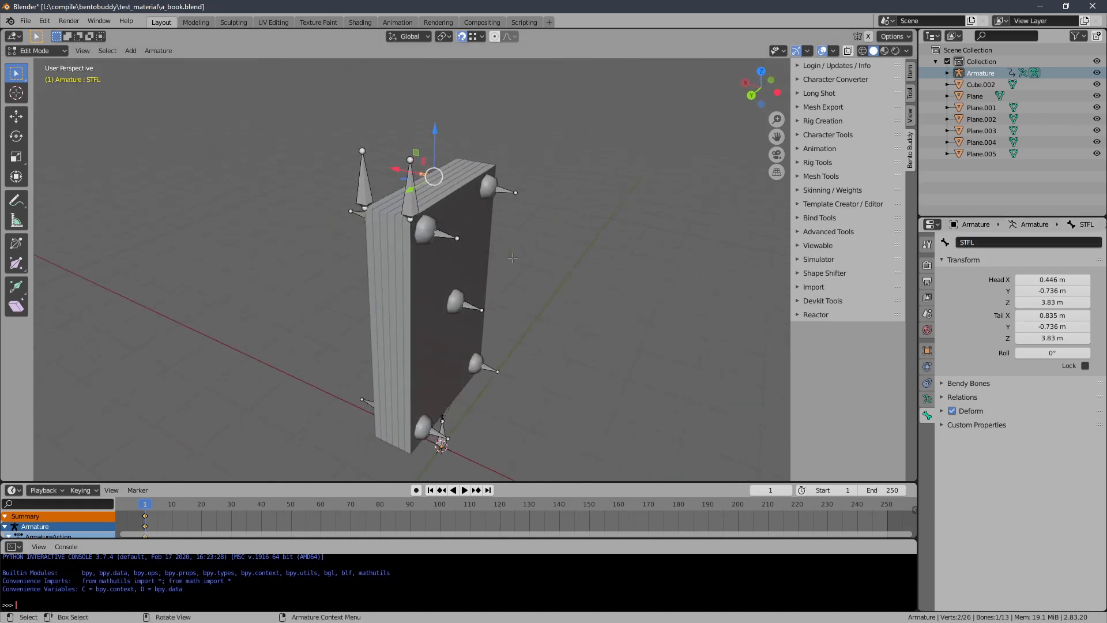
pyautogui.click(510, 195)
pyautogui.click(979, 245)
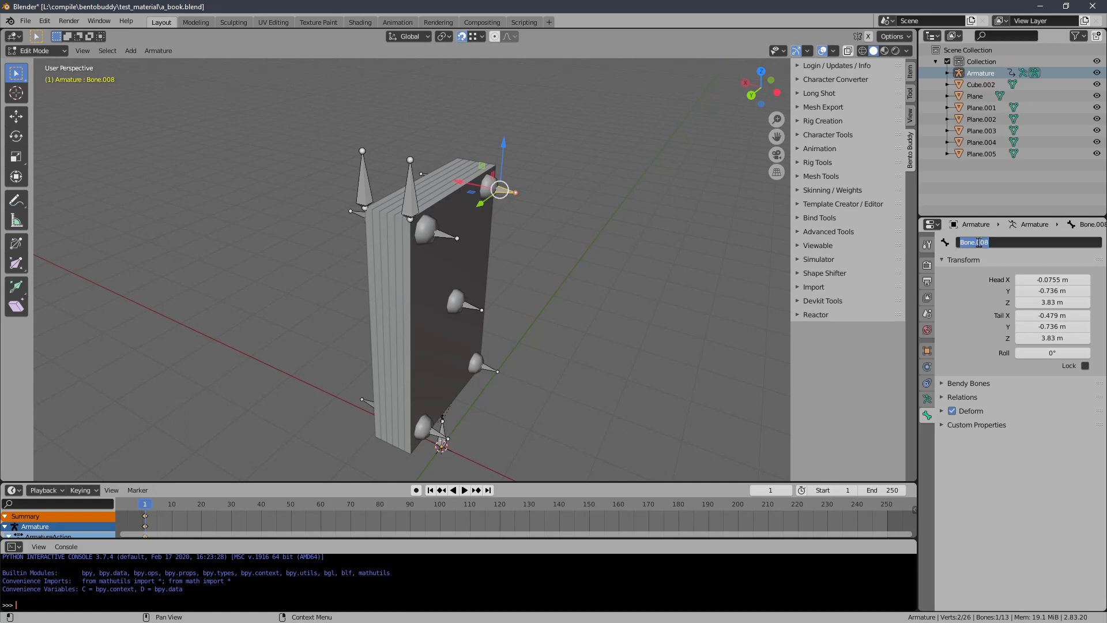
pyautogui.write('STFR')
pyautogui.press('Return')
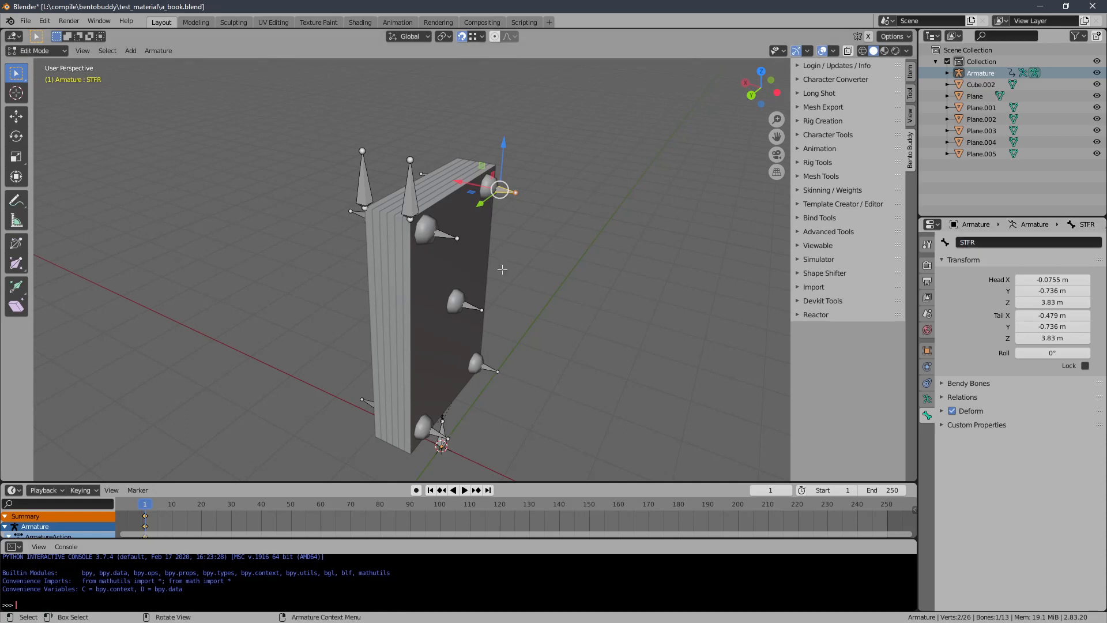
# Step: Rename the upright base bone at the world origin as ROOT
pyautogui.click(488, 363)
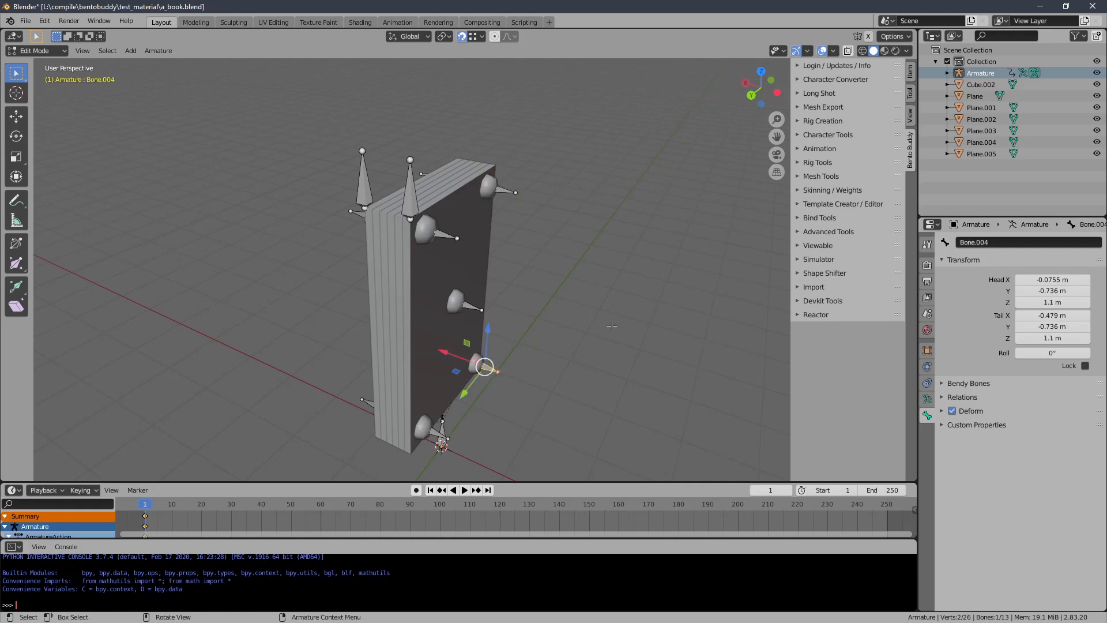
pyautogui.moveTo(488, 363); pyautogui.dragTo(493, 397, button='middle')
pyautogui.click(453, 410)
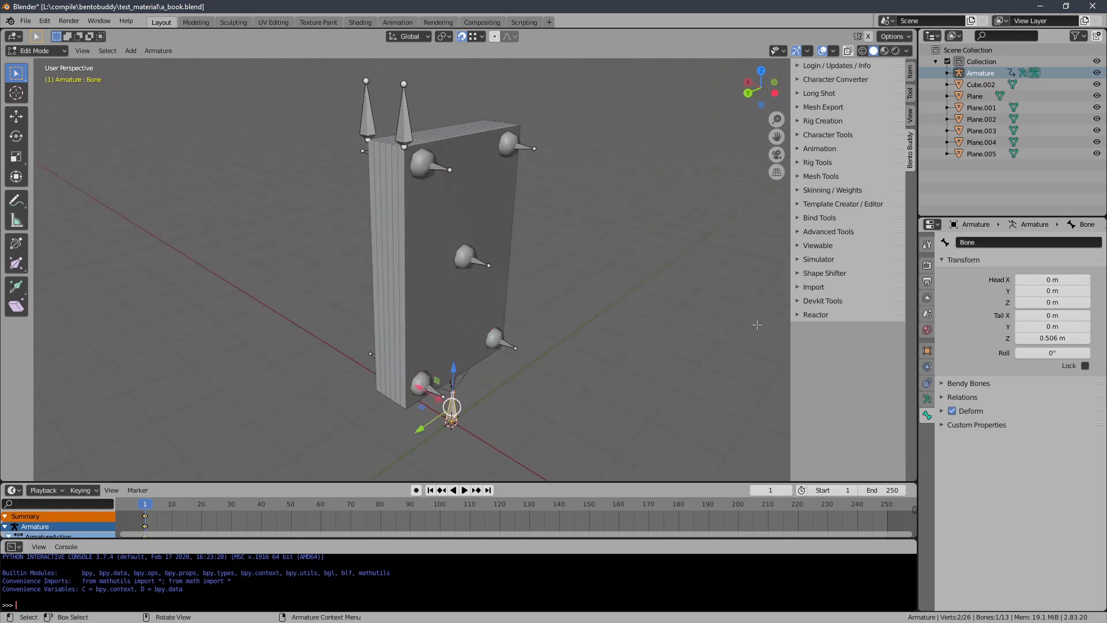
pyautogui.doubleClick(986, 241)
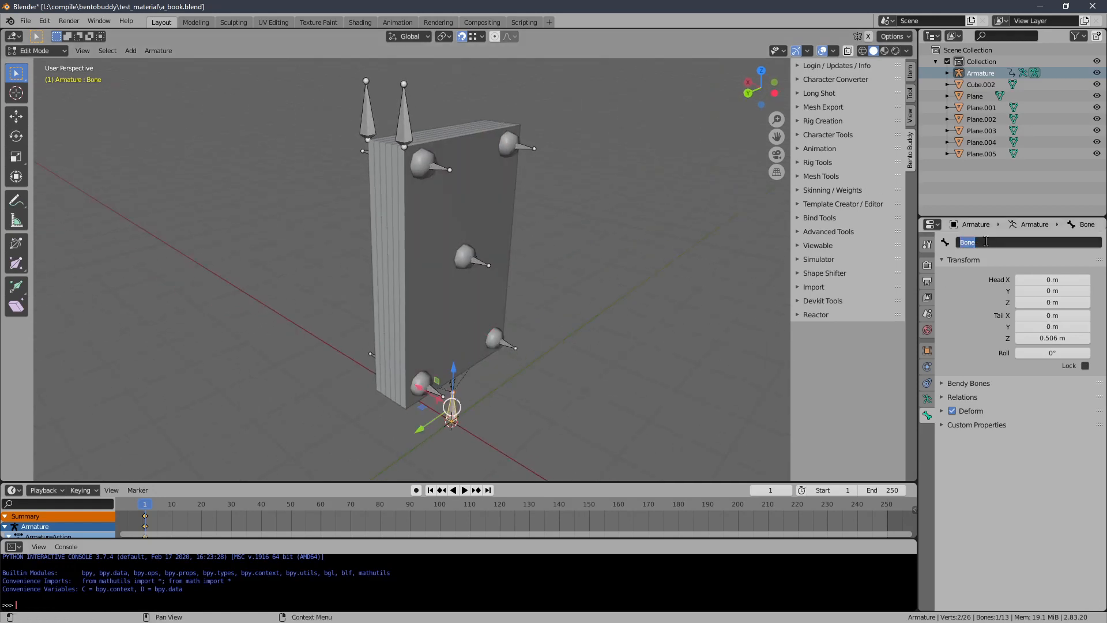
pyautogui.write('ROOT')
pyautogui.press('Return')
# Step: Rename the lower knob bone on the negative X cover, negative Y side, as SBFR
pyautogui.moveTo(608, 263); pyautogui.dragTo(618, 266, button='middle')
pyautogui.click(502, 335)
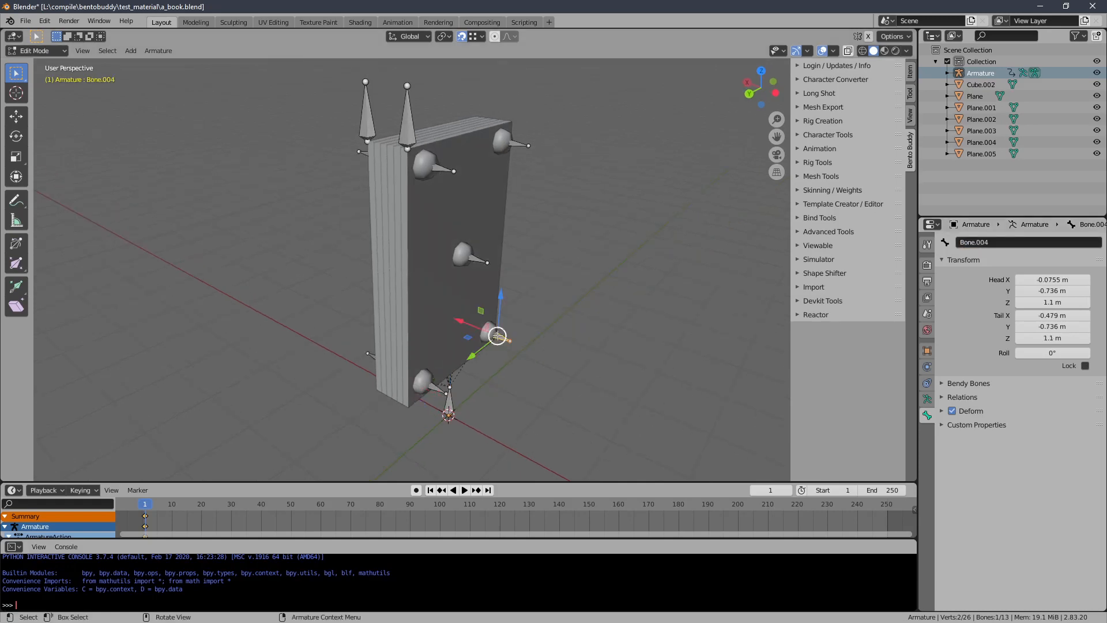
pyautogui.doubleClick(975, 241)
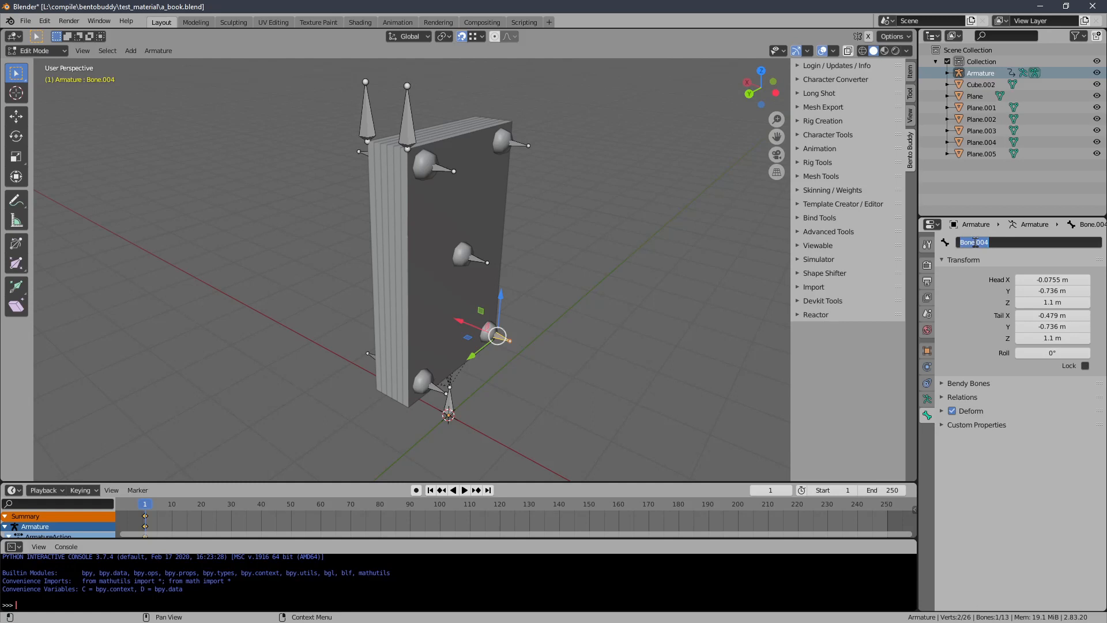
pyautogui.write('SBFR')
pyautogui.press('Return')
# Step: Rename the lower knob bone on the negative X cover, positive Y side, as SBBR
pyautogui.click(441, 391)
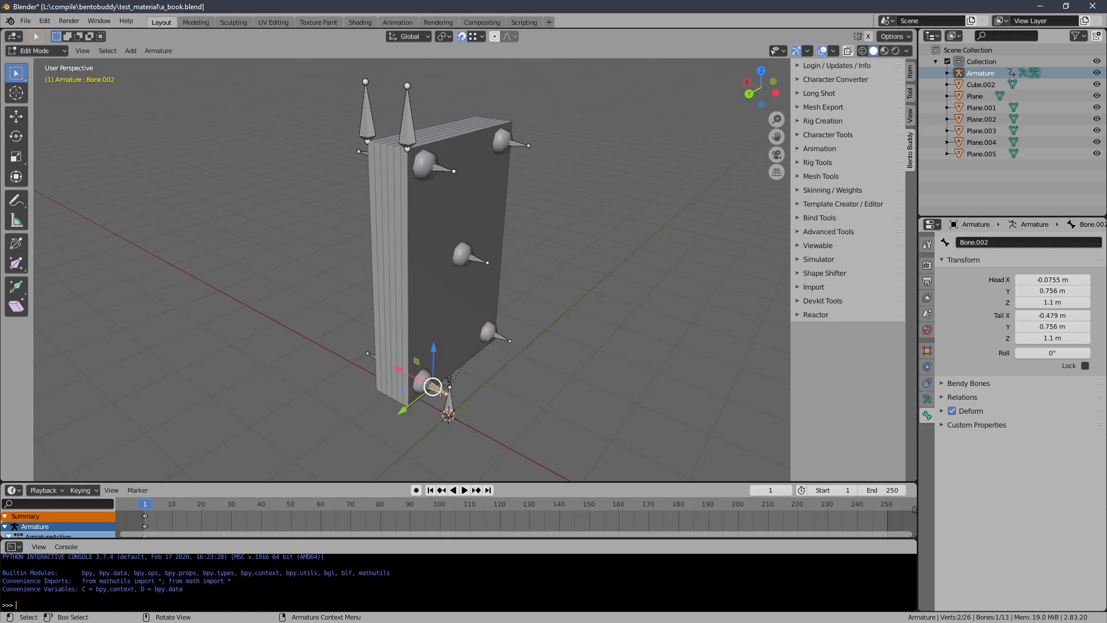
pyautogui.doubleClick(987, 241)
pyautogui.write('SBB')
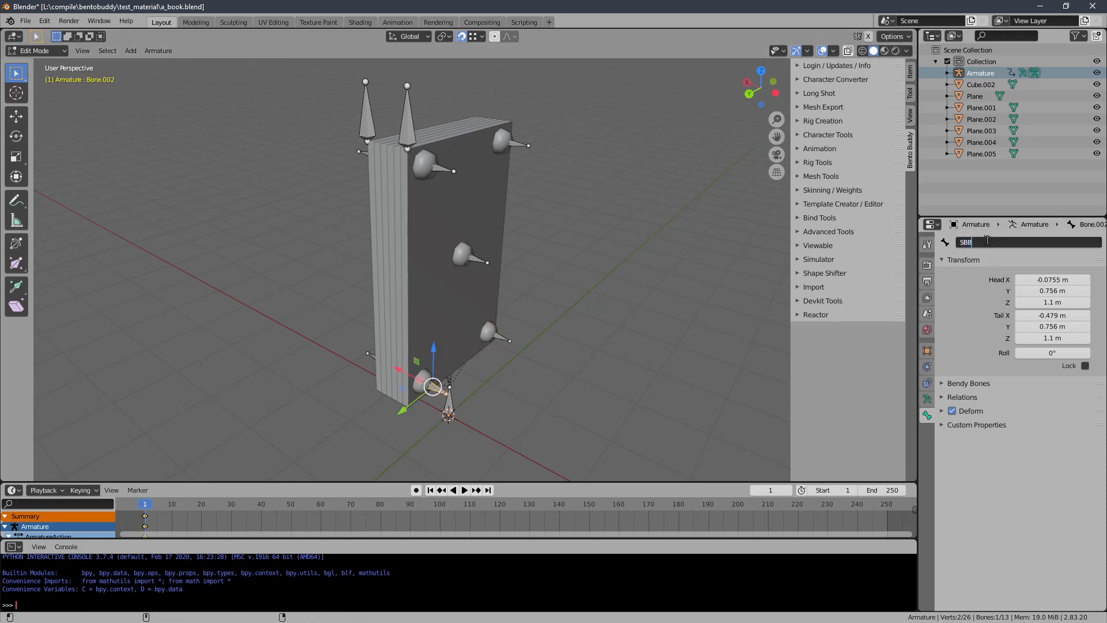
pyautogui.write('R')
pyautogui.press('Return')
# Step: Rename the lower knob bone on the positive X cover, negative Y side, as SBFL
pyautogui.moveTo(297, 264); pyautogui.dragTo(389, 270, button='middle')
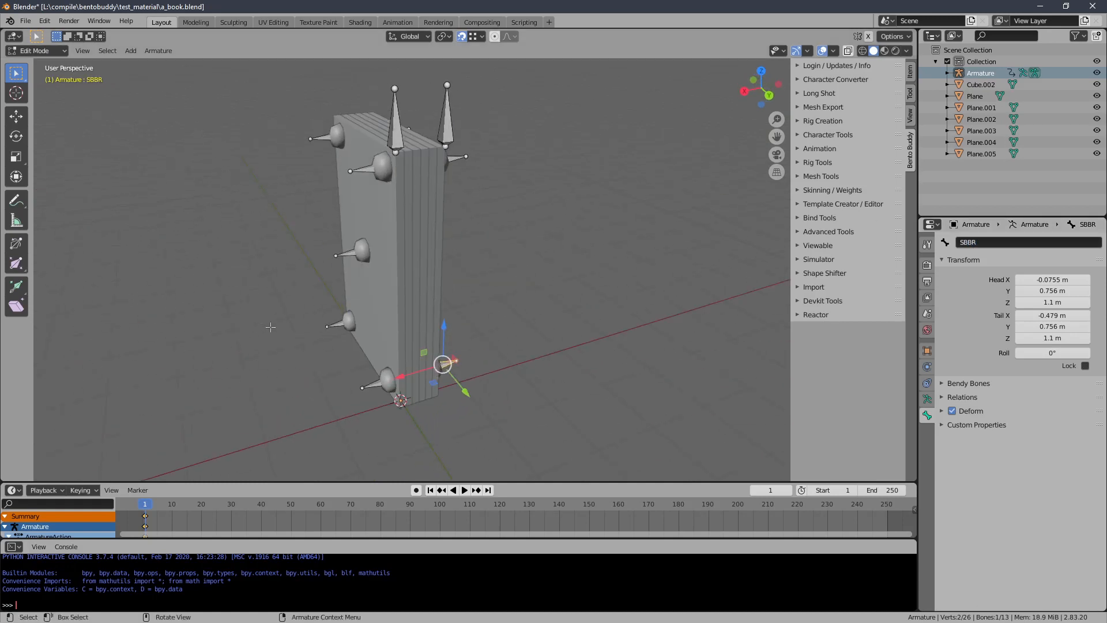
pyautogui.click(329, 326)
pyautogui.click(974, 241)
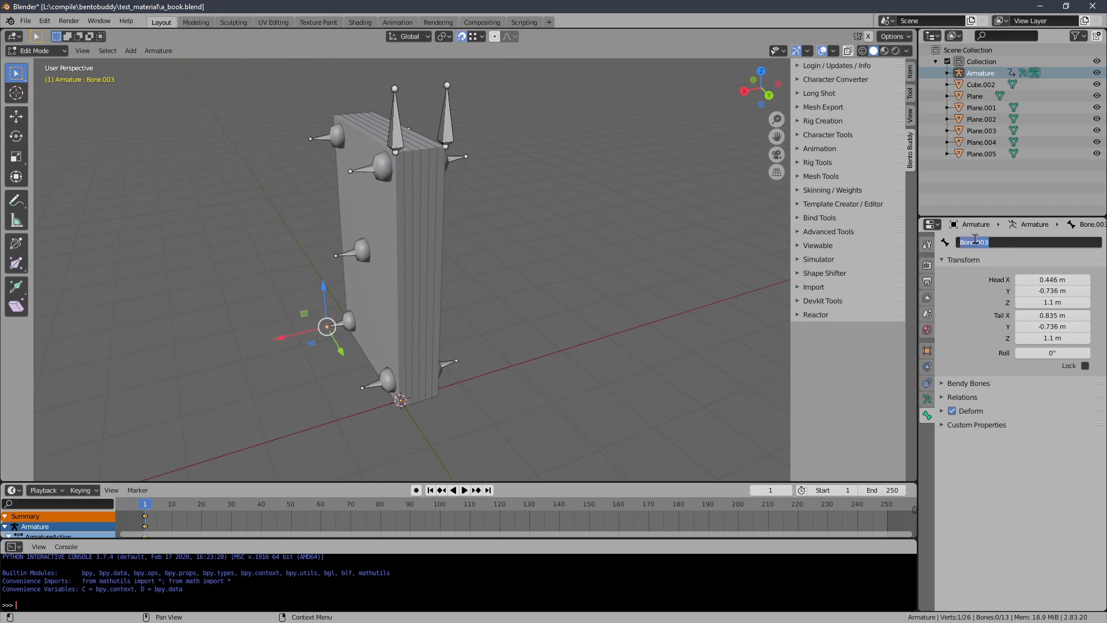
pyautogui.write('SBFL')
pyautogui.press('Return')
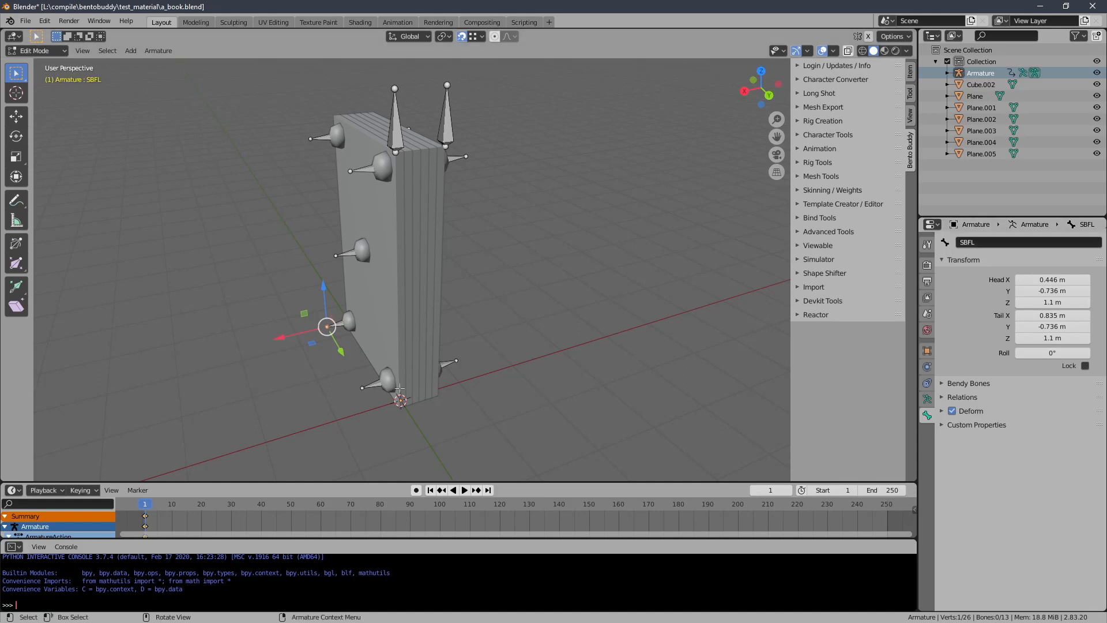
# Step: Rename the lower knob bone on the positive X cover, positive Y side, as SBBL
pyautogui.click(375, 383)
pyautogui.click(986, 242)
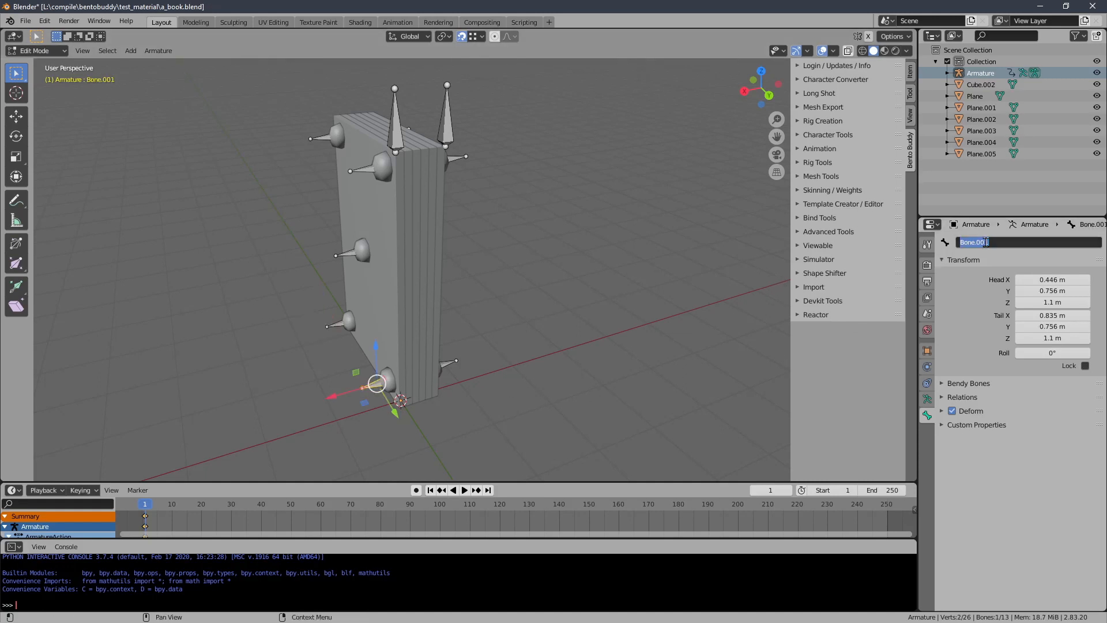
pyautogui.write('SBBL')
pyautogui.press('Return')
# Step: Save the book scene to its existing file, a_book.blend
pyautogui.moveTo(597, 206); pyautogui.dragTo(262, 153, button='middle')
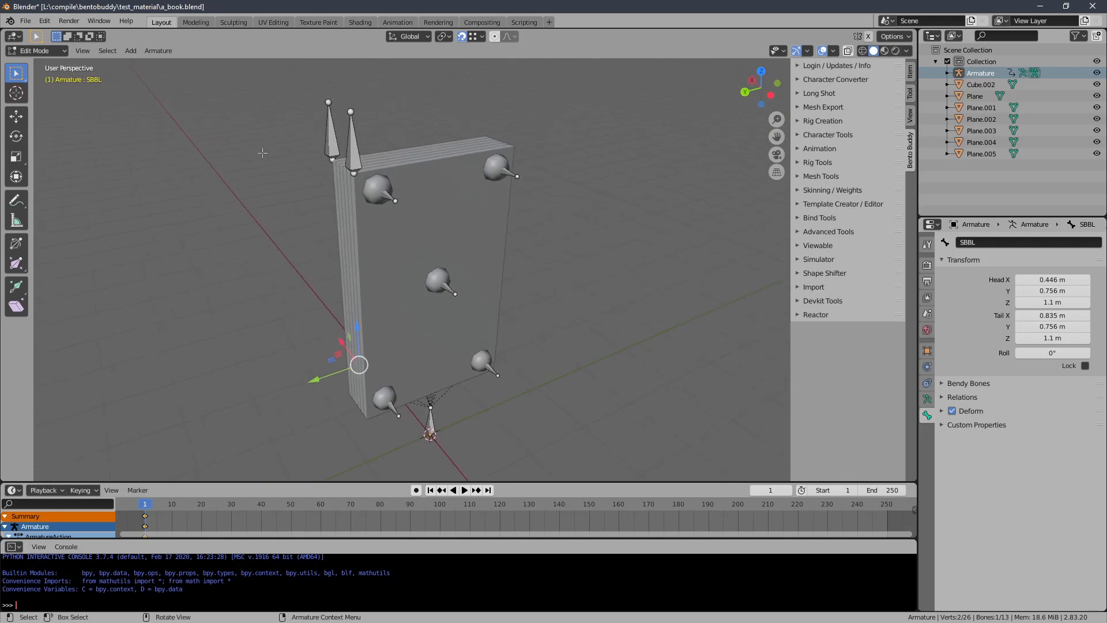
pyautogui.click(53, 51)
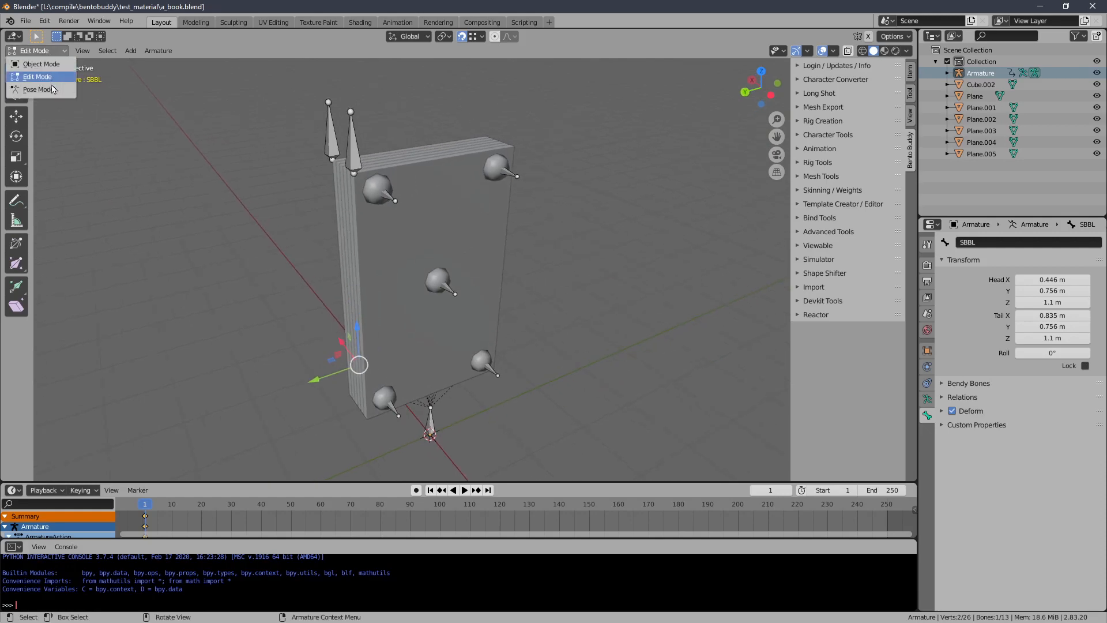
pyautogui.click(25, 21)
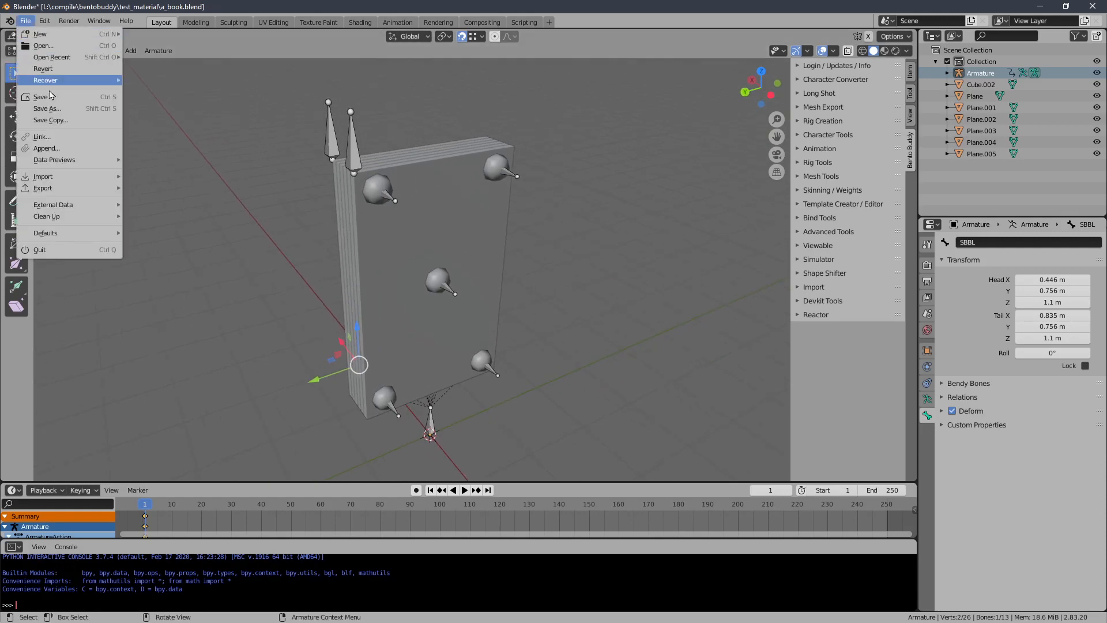
pyautogui.click(51, 97)
# Step: Return the armature to Object Mode and put the negative X cover mesh, Plane, into Edit Mode
pyautogui.scroll(-2, 326, 254)
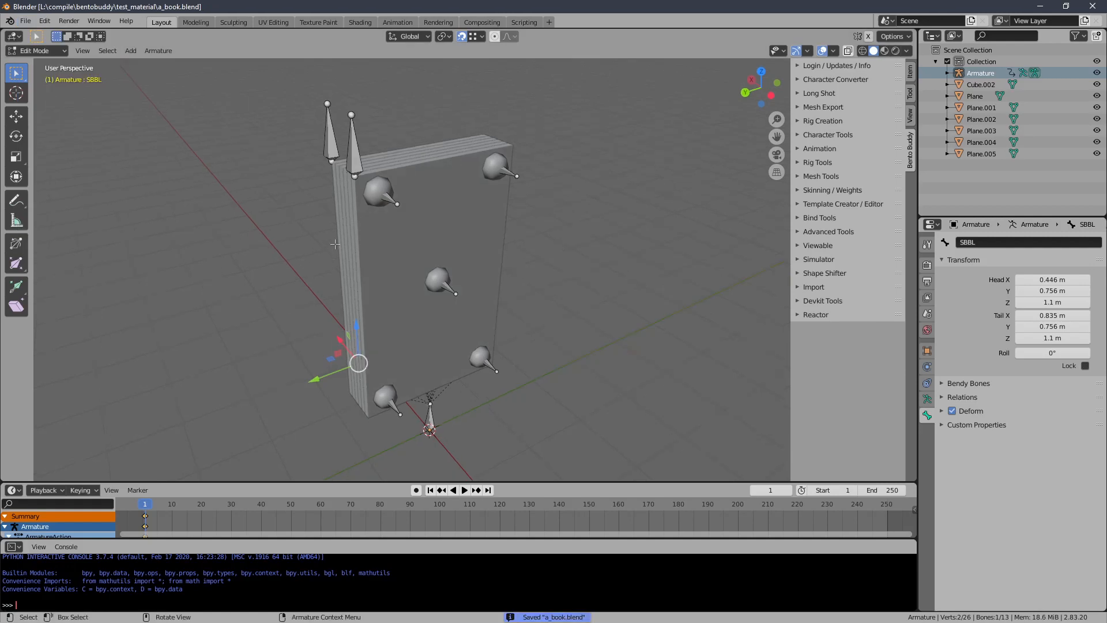
pyautogui.moveTo(327, 257); pyautogui.dragTo(384, 246, button='middle')
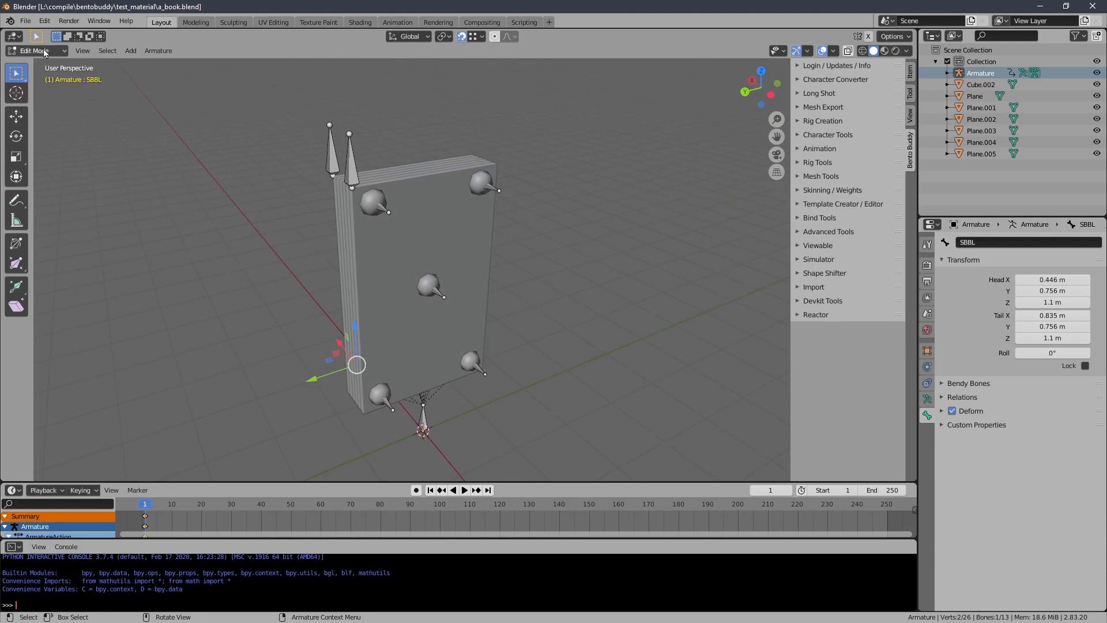
pyautogui.click(45, 52)
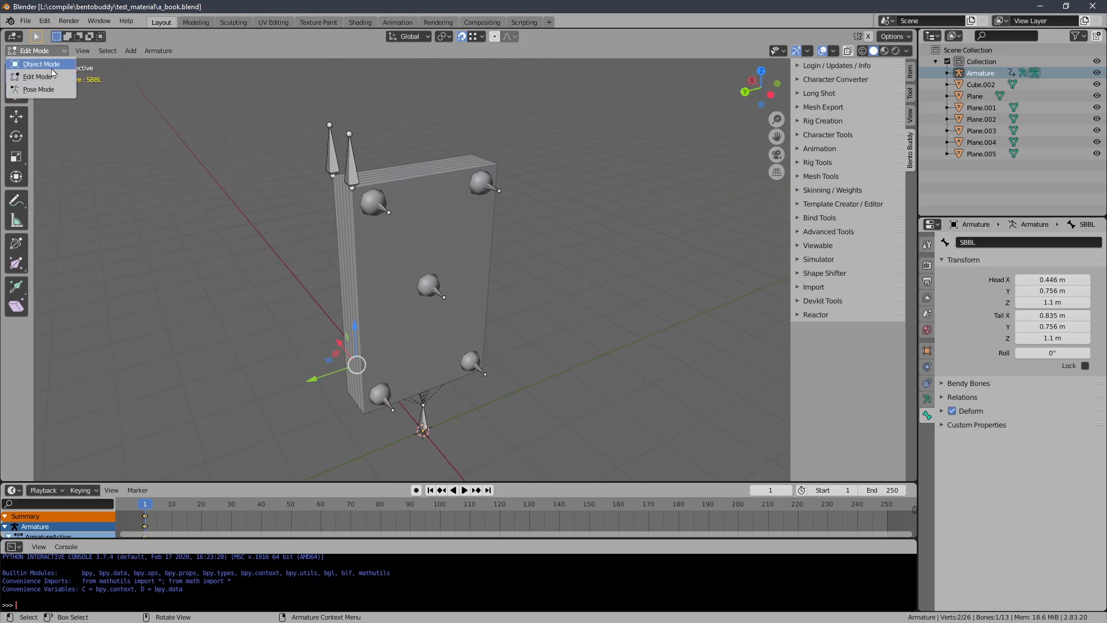
pyautogui.click(41, 64)
pyautogui.click(388, 283)
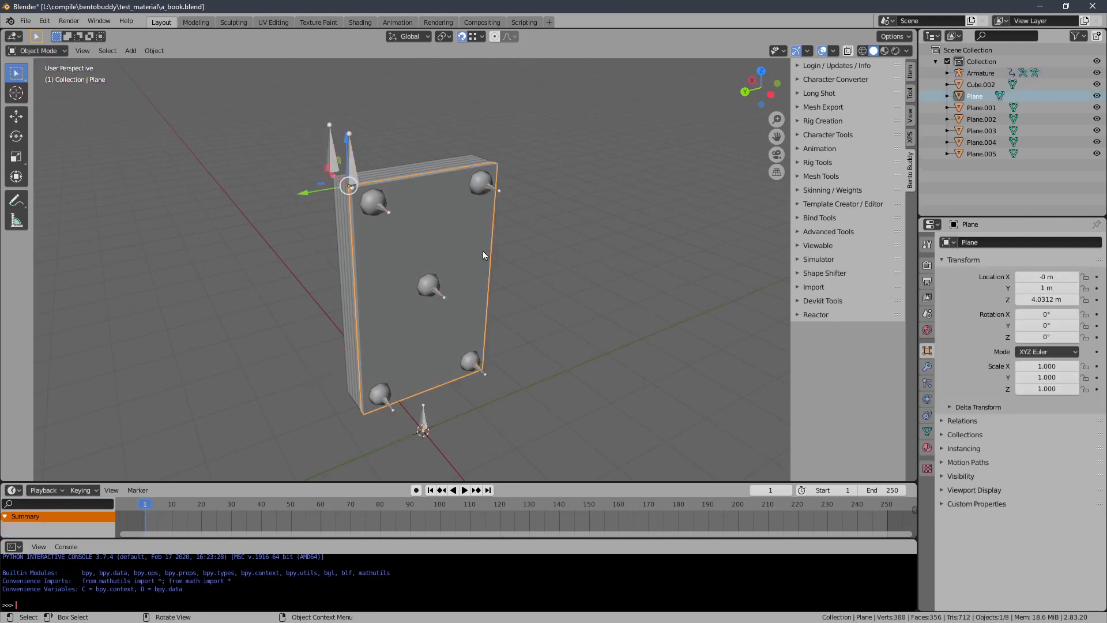
pyautogui.moveTo(483, 251); pyautogui.dragTo(351, 266, button='middle')
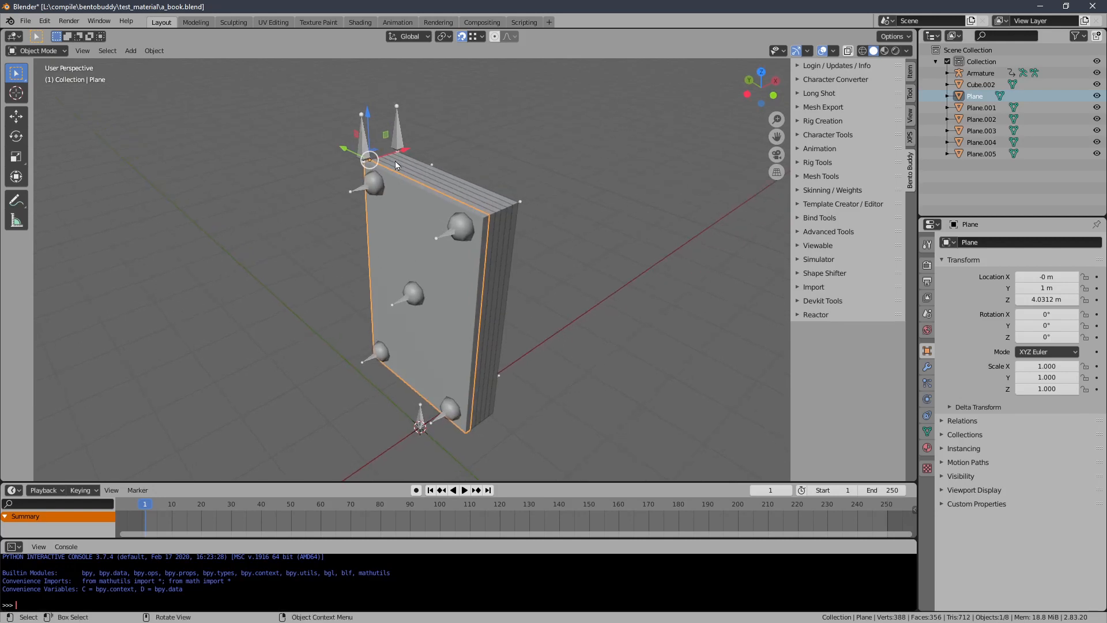
pyautogui.keyDown('shift'); pyautogui.moveTo(268, 156); pyautogui.dragTo(264, 163, button='middle'); pyautogui.keyUp('shift')
pyautogui.click(41, 51)
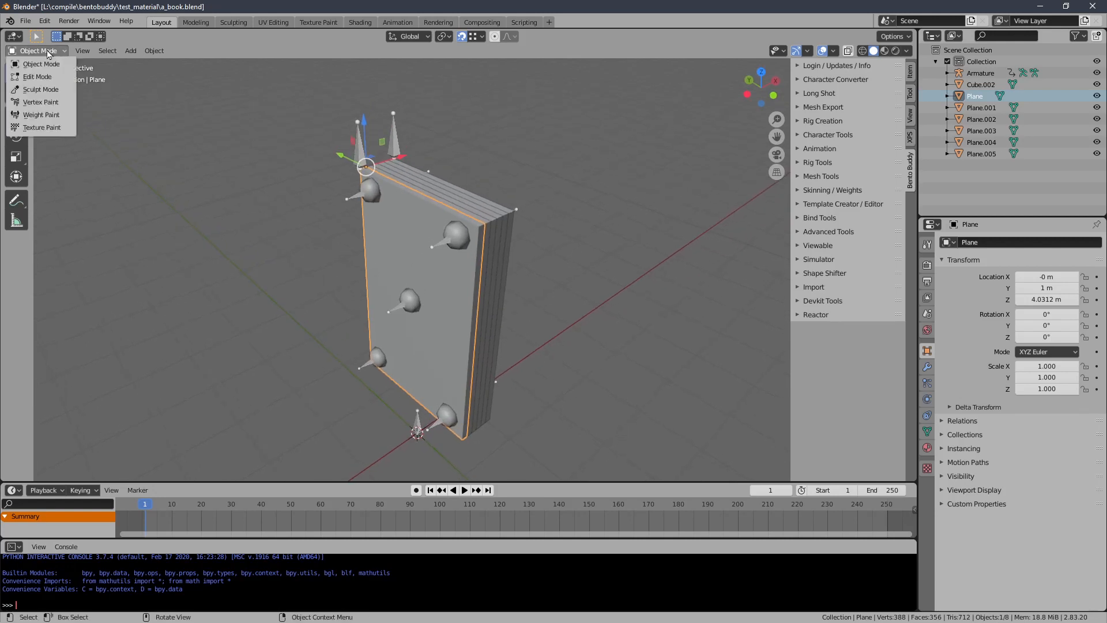
pyautogui.click(51, 78)
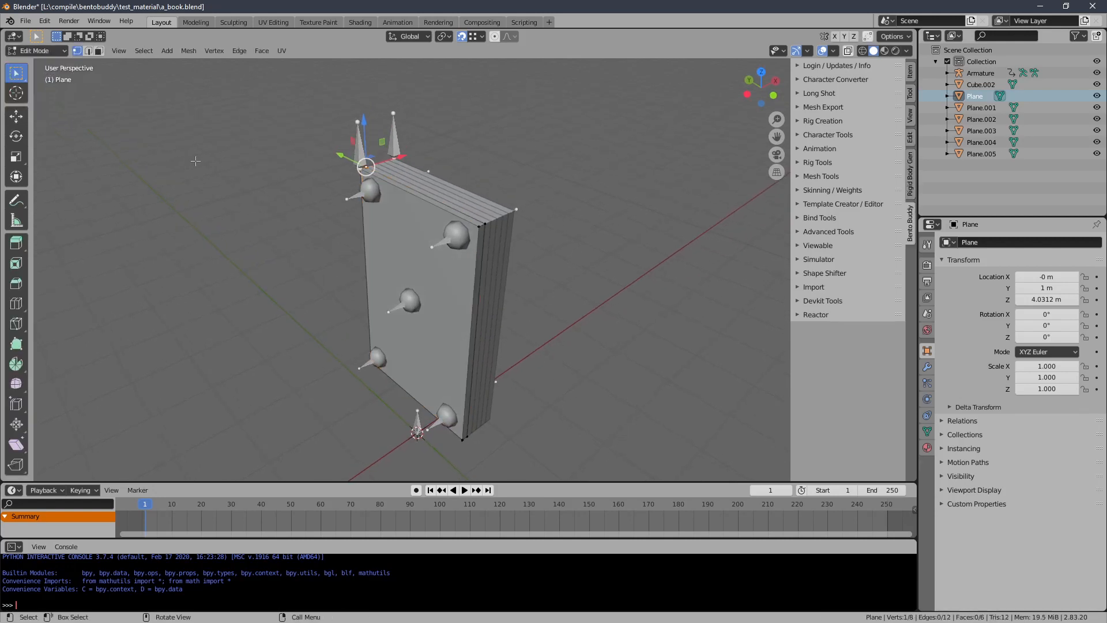
# Step: Select all vertices of the negative X cover mesh, Plane, and add a new vertex group to it
pyautogui.press('a')
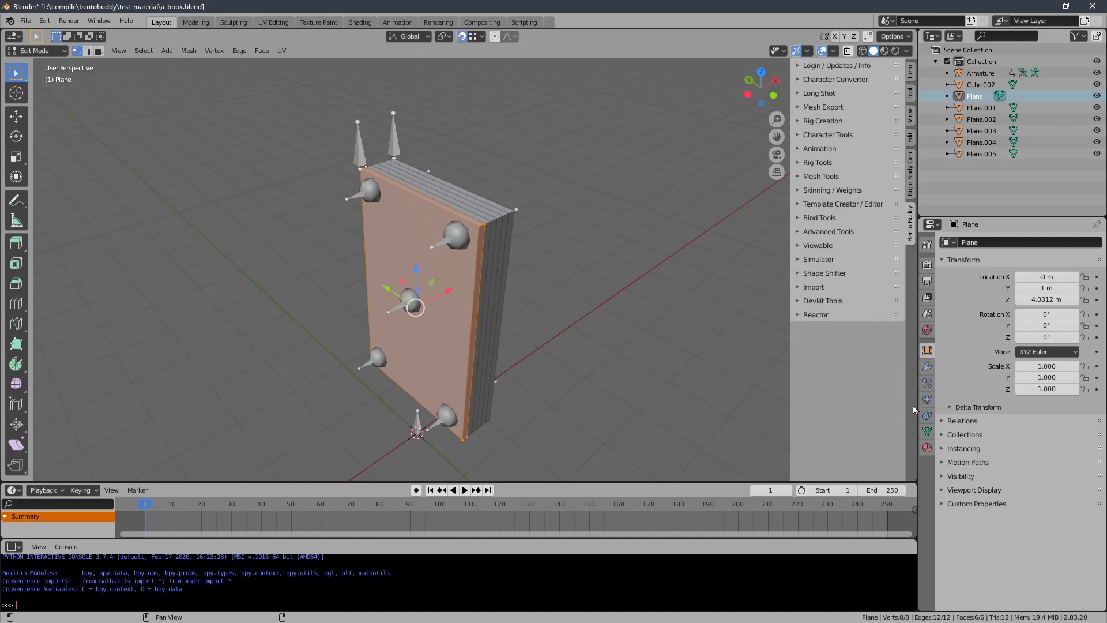
pyautogui.click(927, 431)
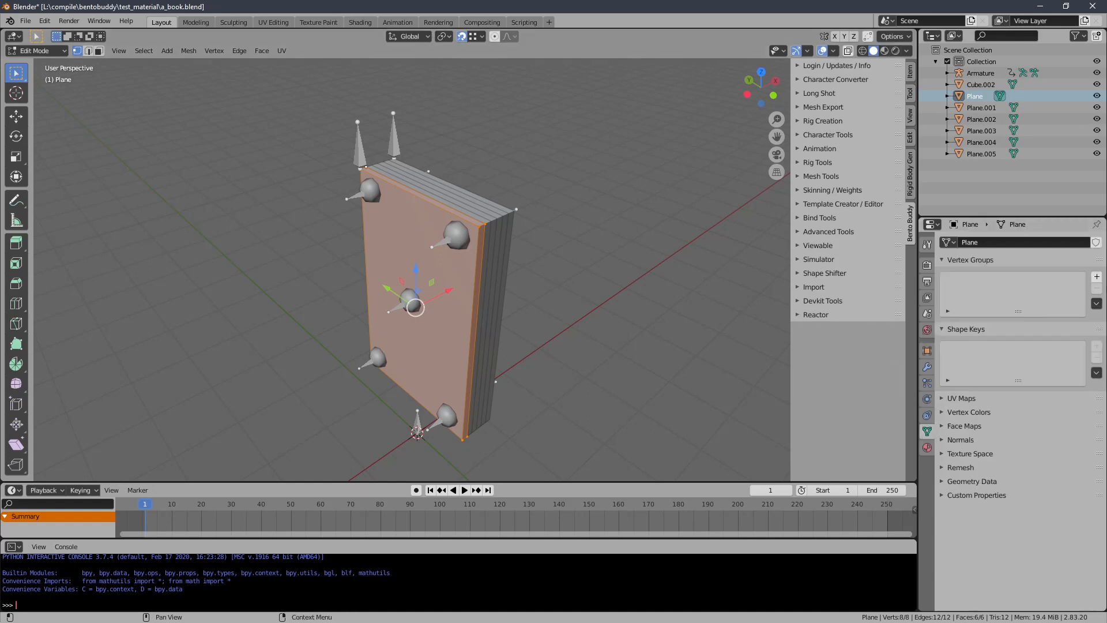
pyautogui.click(1097, 276)
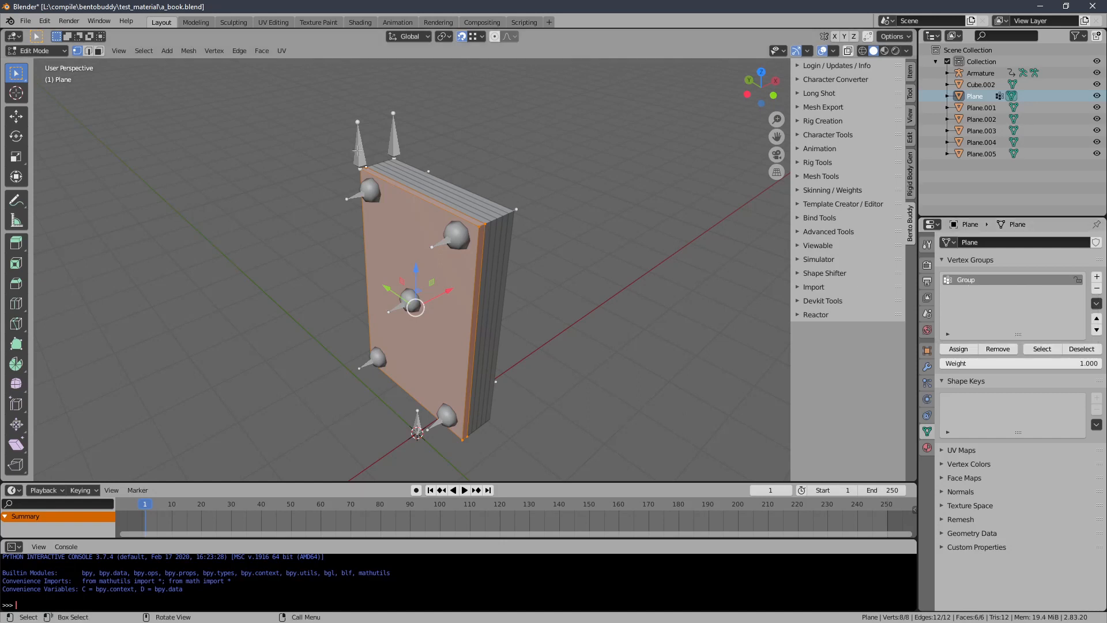
pyautogui.keyDown('shift'); pyautogui.moveTo(357, 150); pyautogui.dragTo(348, 148, button='middle'); pyautogui.keyUp('shift')
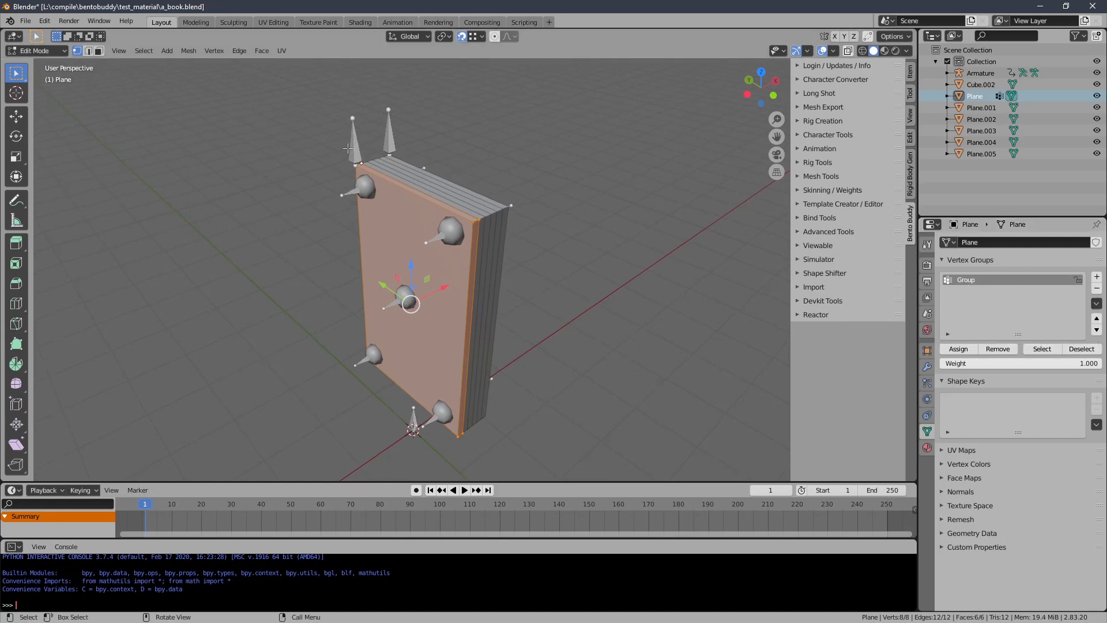
# Step: Rename the new vertex group as STRR and assign the selected cover vertices to it with weight 1.000
pyautogui.click(64, 51)
pyautogui.doubleClick(977, 280)
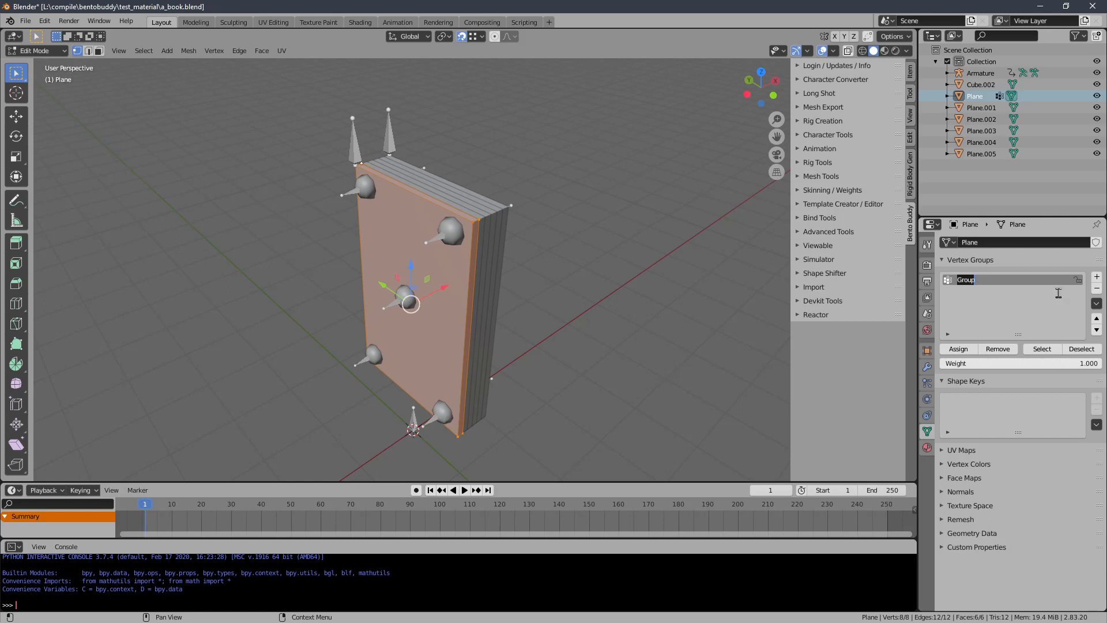
pyautogui.write('S')
pyautogui.write('L')
pyautogui.press('BackSpace')
pyautogui.write('RR')
pyautogui.press('Return')
pyautogui.click(957, 350)
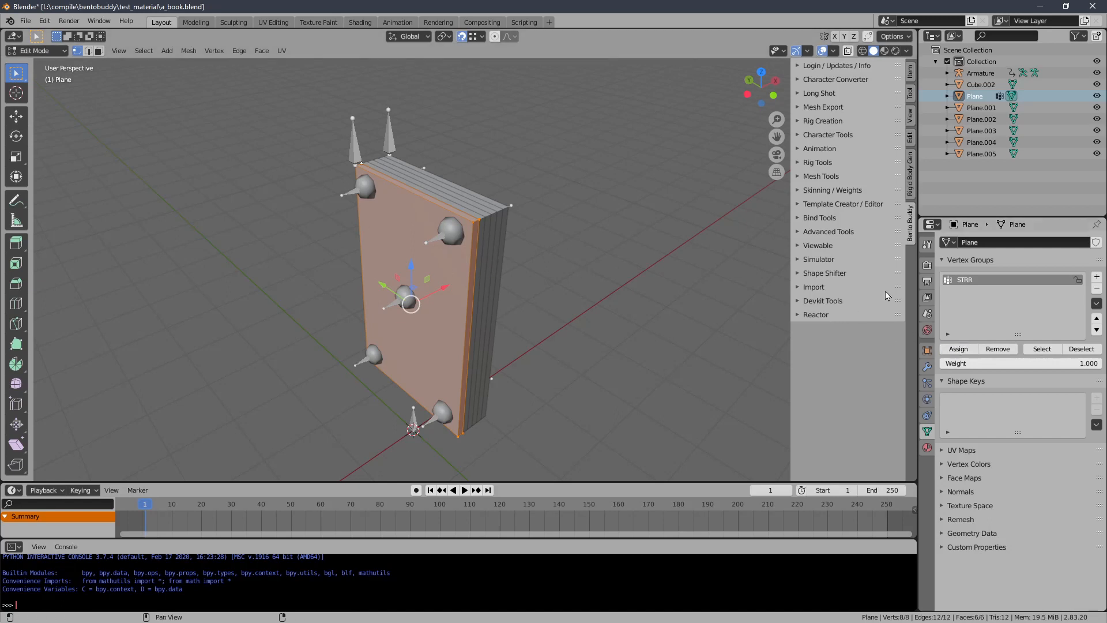
# Step: Return the cover mesh to Object Mode, put the armature into Pose Mode and select its TRP bone
pyautogui.click(56, 51)
pyautogui.click(35, 51)
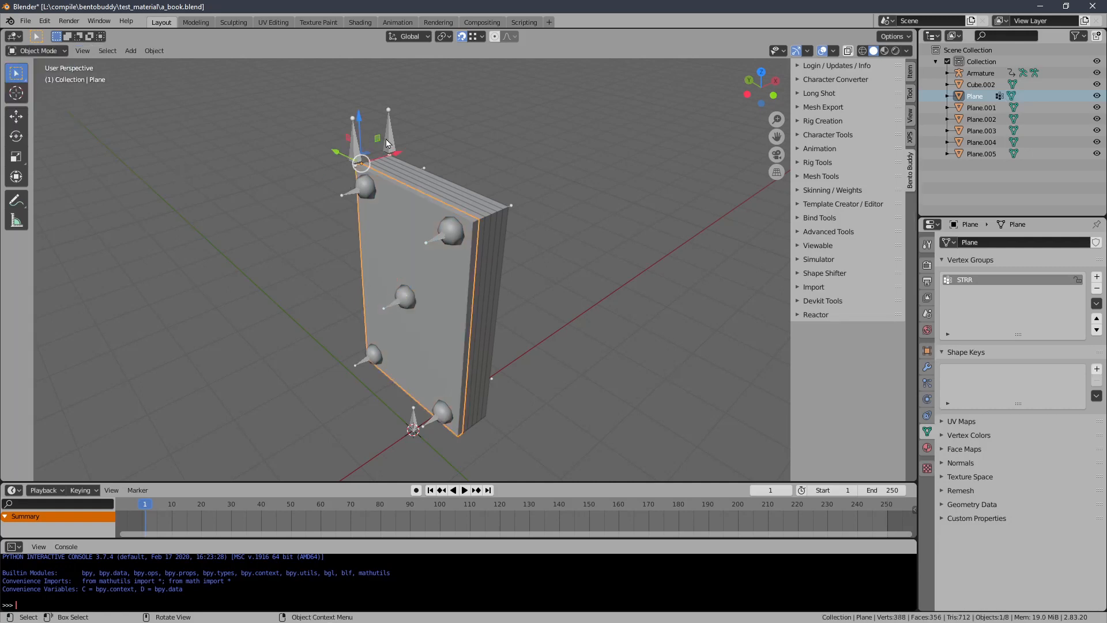
pyautogui.click(386, 143)
pyautogui.click(54, 51)
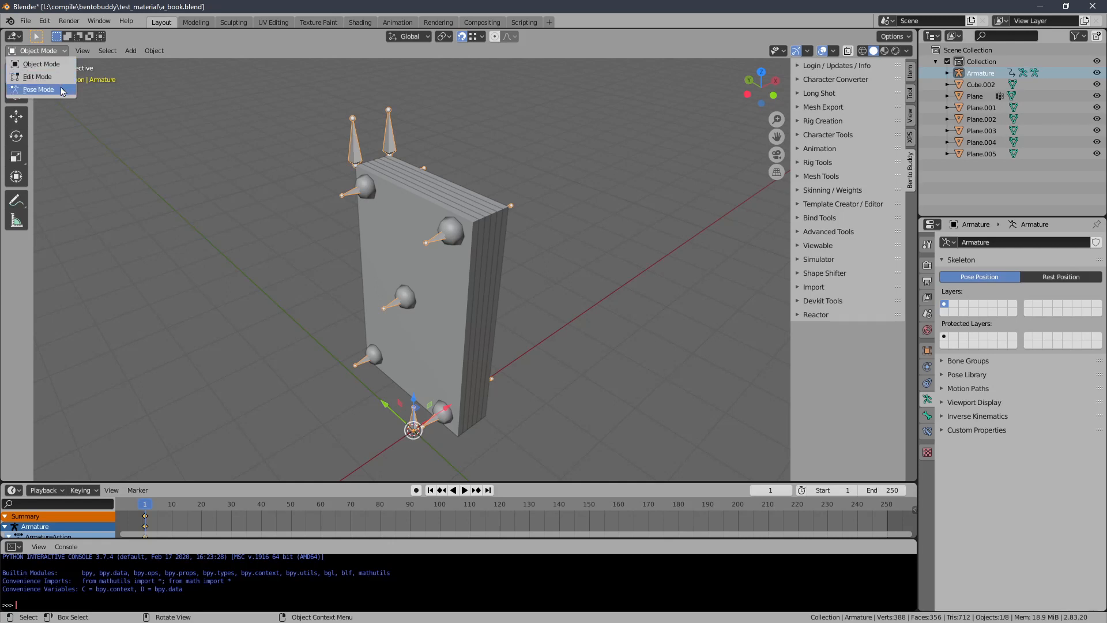
pyautogui.click(38, 89)
pyautogui.moveTo(317, 260); pyautogui.dragTo(277, 276, button='middle')
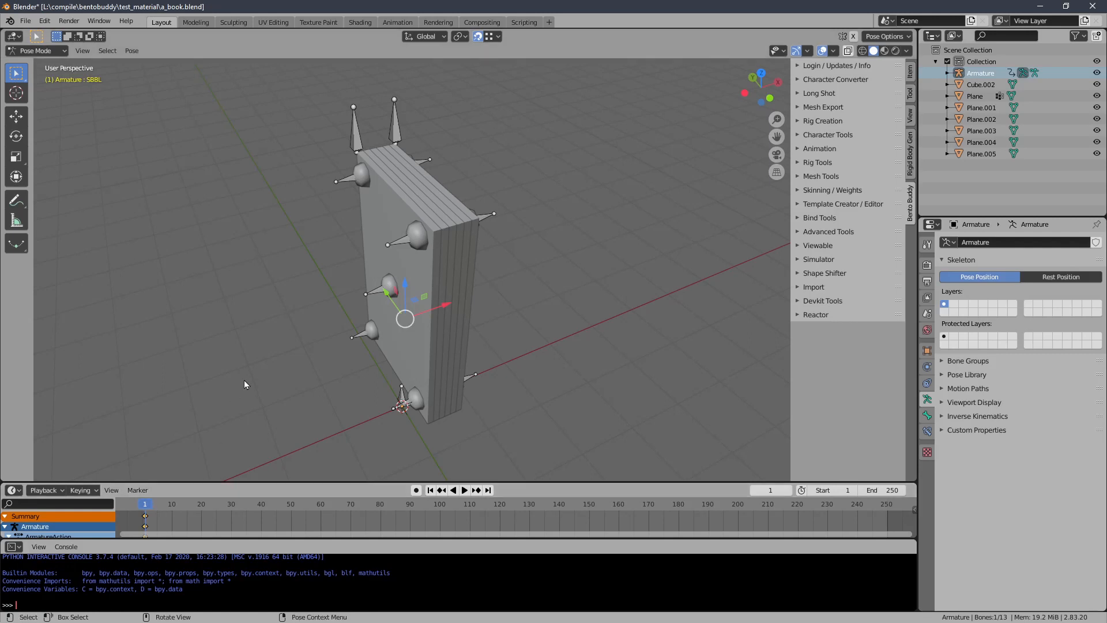
pyautogui.click(355, 139)
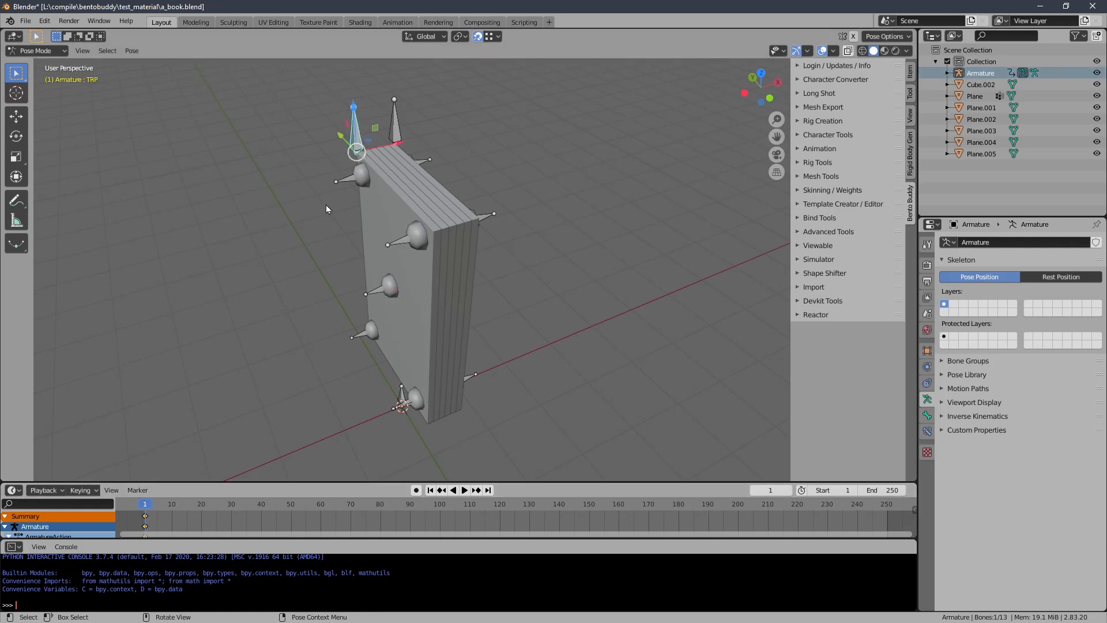
# Step: Set the current animation frame to 30 for the armature's second pose
pyautogui.press('KP_7')
pyautogui.press('r')
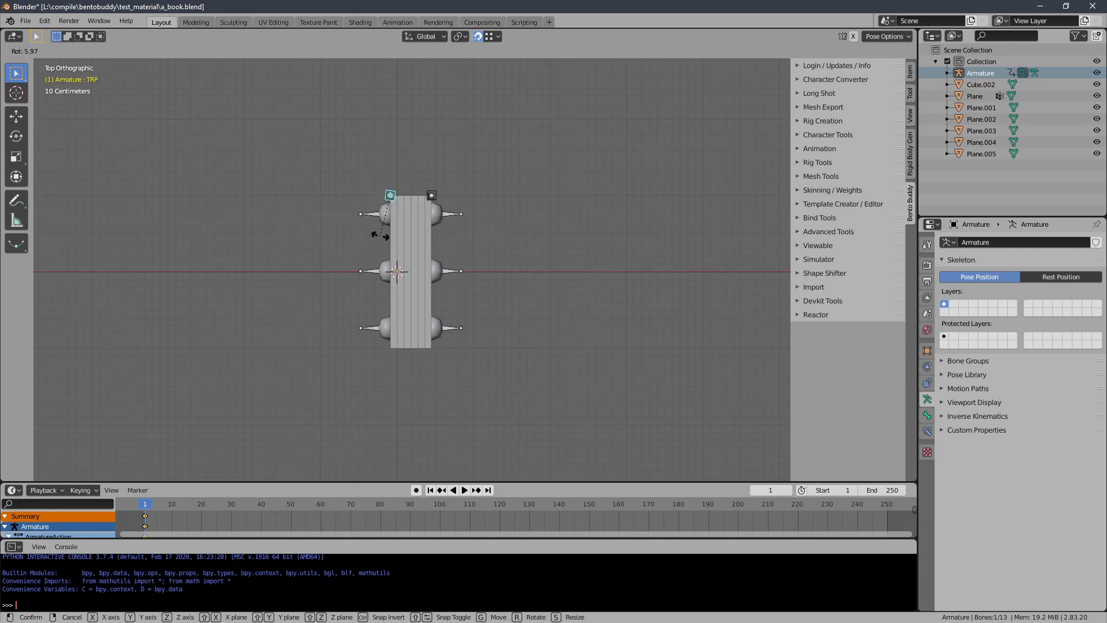
pyautogui.press('Escape')
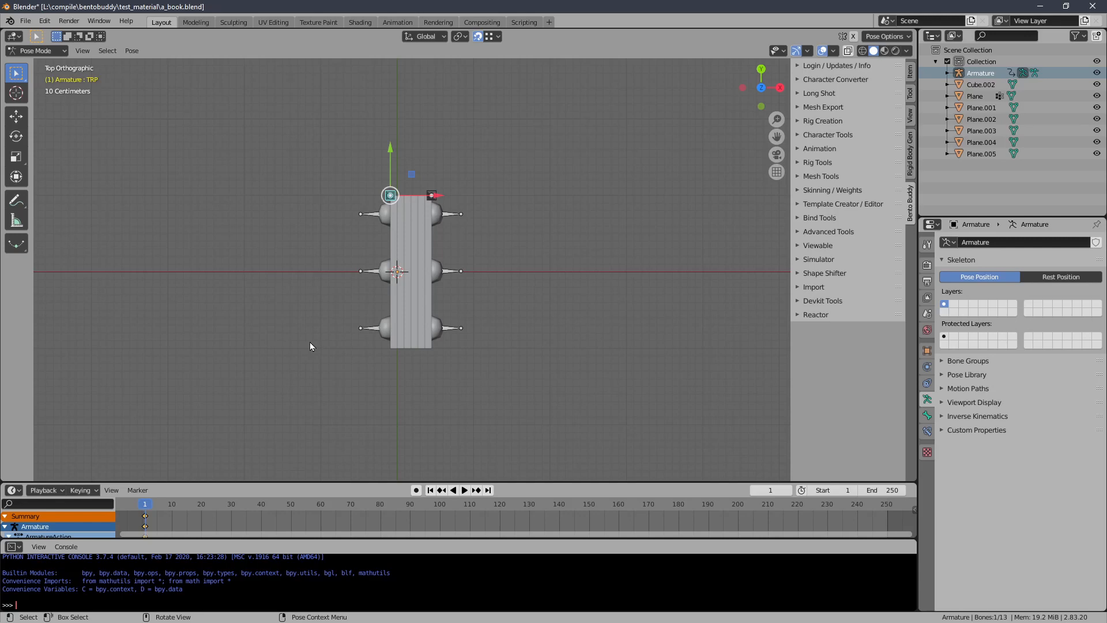
pyautogui.scroll(1, 355, 269)
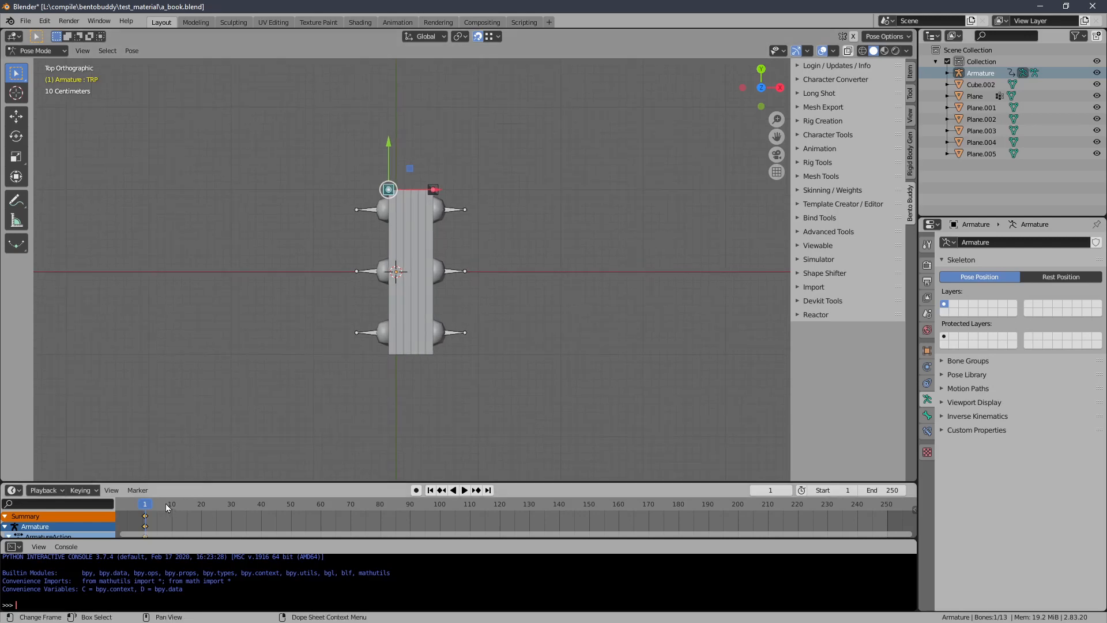
pyautogui.press('space')
pyautogui.moveTo(166, 507); pyautogui.dragTo(233, 513)
pyautogui.press('space')
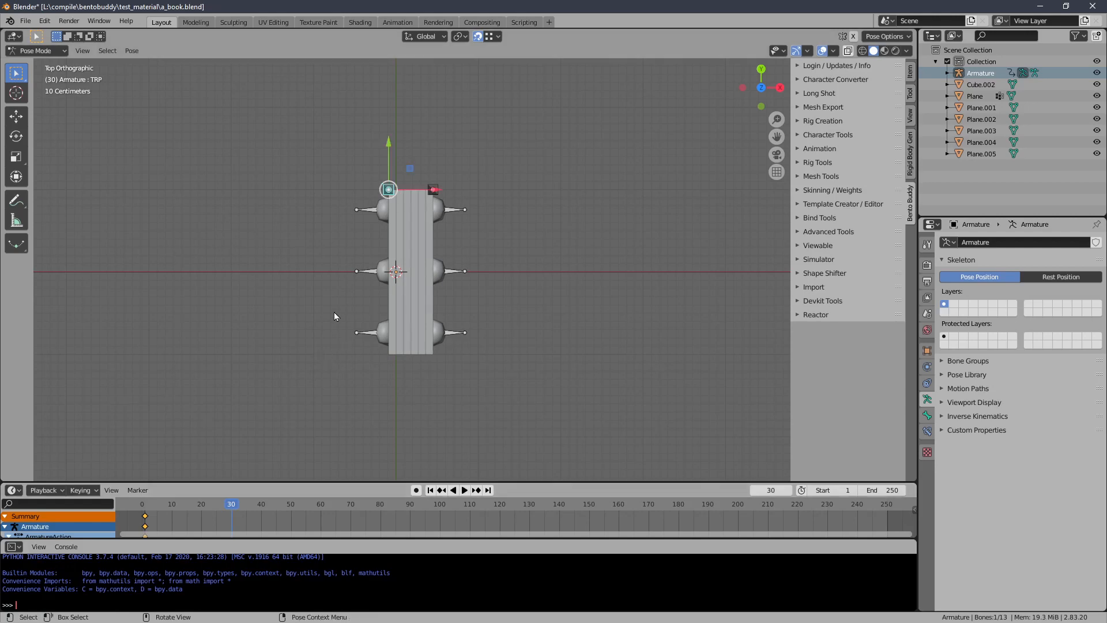
# Step: Rotate the TRP bone 90 degrees about the vertical axis and the TLP bone a quarter turn in the opposite direction
pyautogui.scroll(1, 344, 276)
pyautogui.scroll(1, 362, 248)
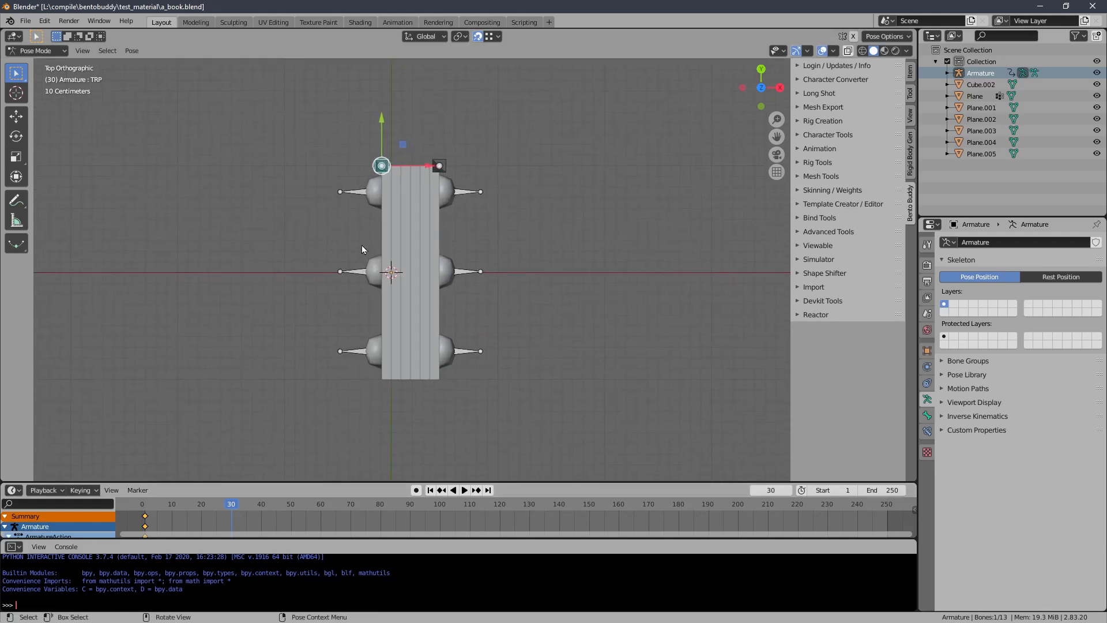
pyautogui.press('r')
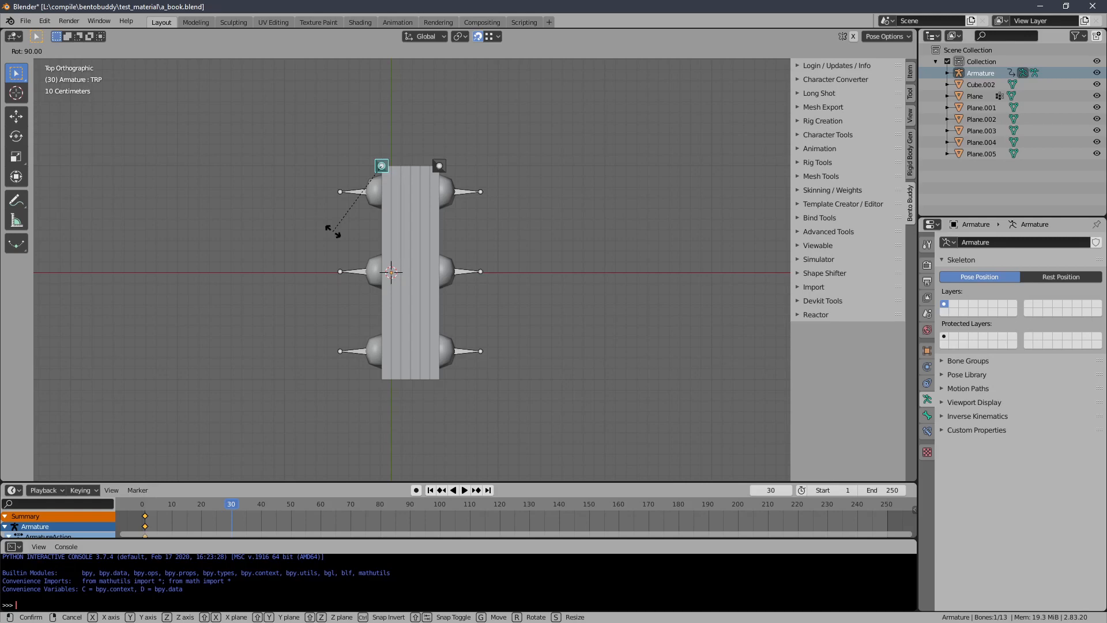
pyautogui.click(333, 232)
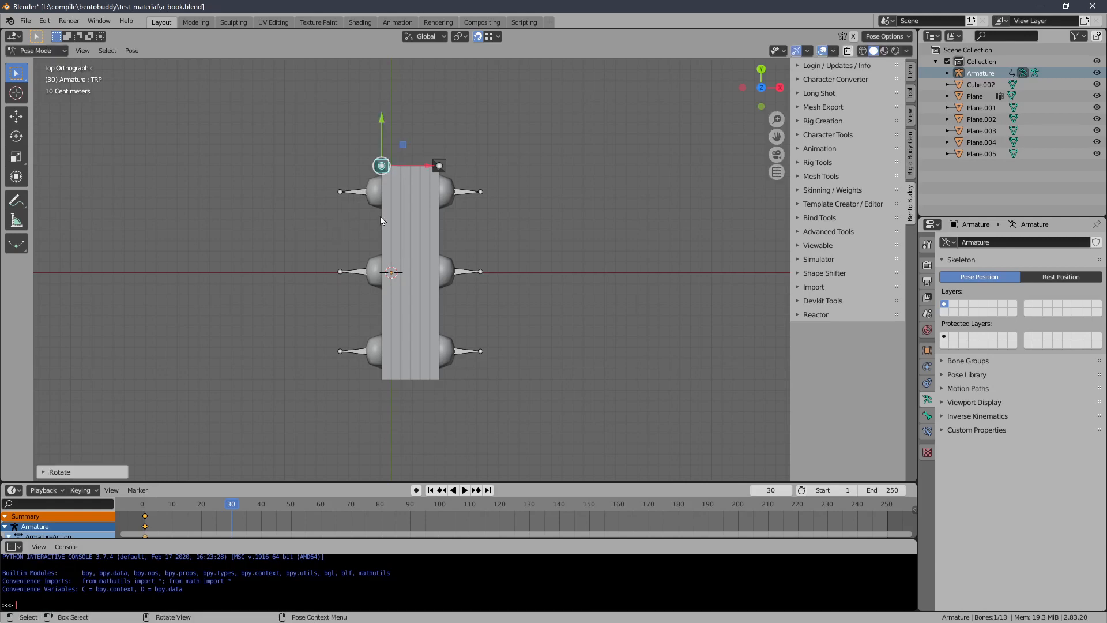
pyautogui.click(442, 168)
pyautogui.press('r')
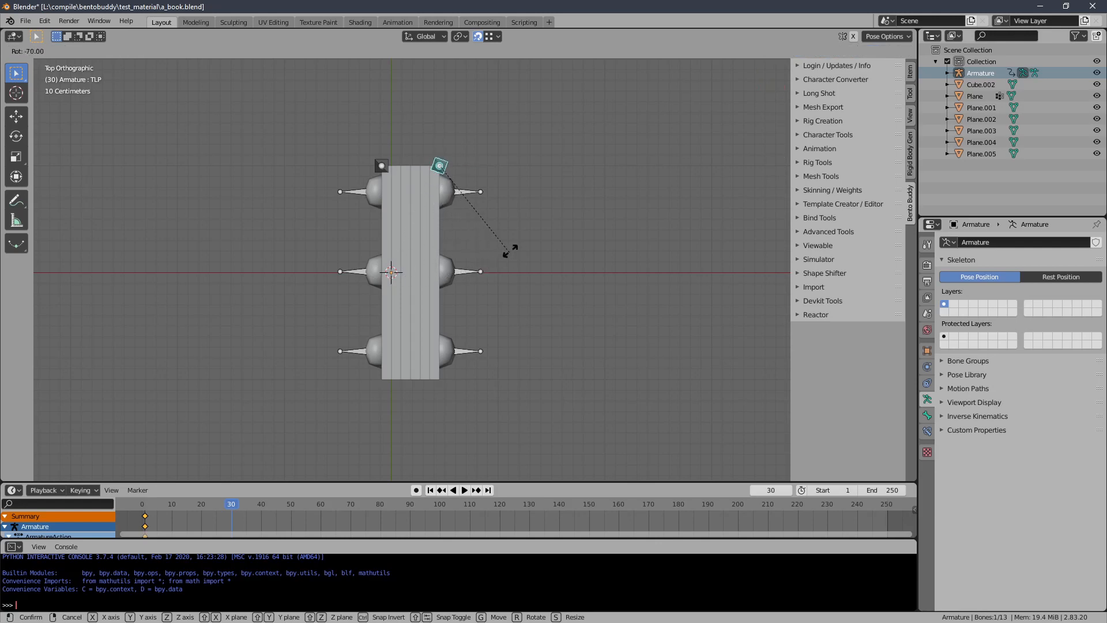
pyautogui.click(538, 233)
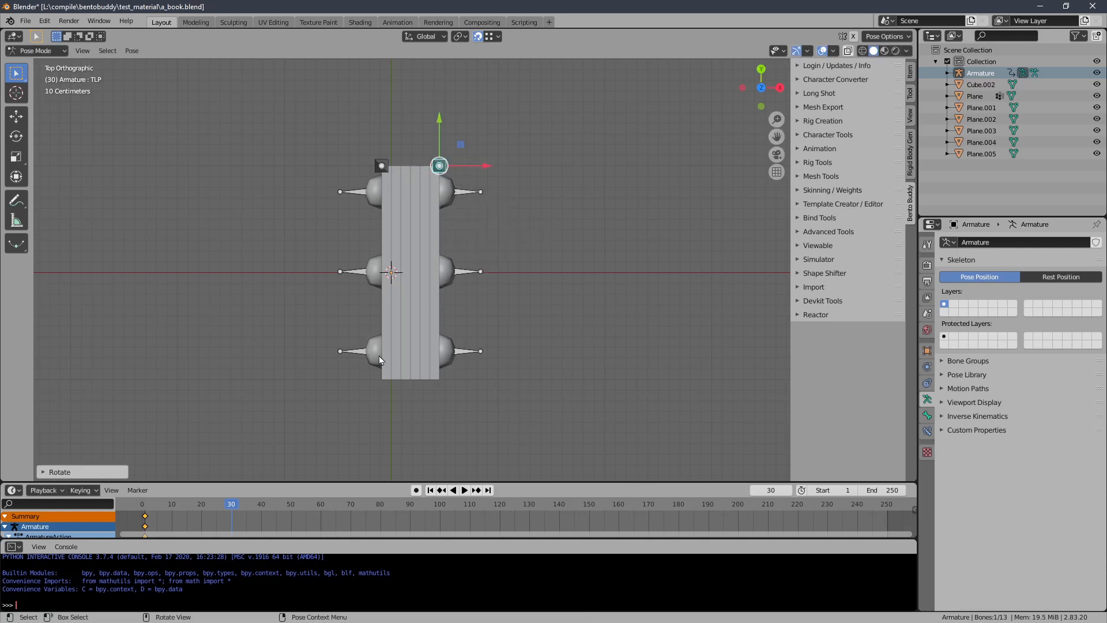
# Step: Keyframe the location and rotation of the TRP and TLP bones at frame 30, and scrub the animation, stopping at frame 29
pyautogui.keyDown('shift'); pyautogui.click(381, 166); pyautogui.keyUp('shift')
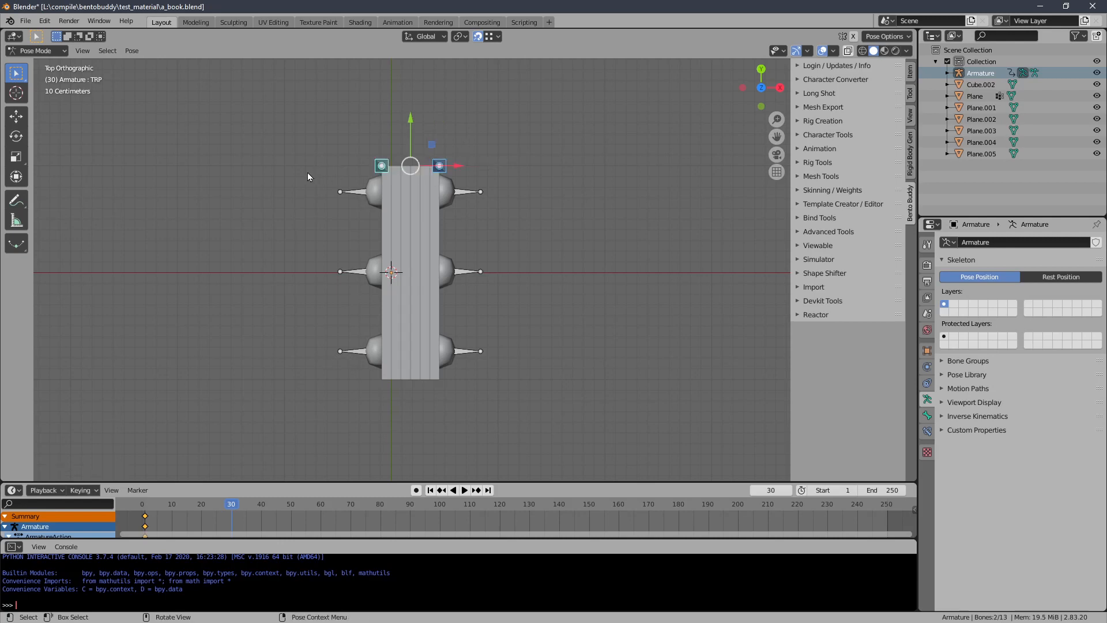
pyautogui.press('i')
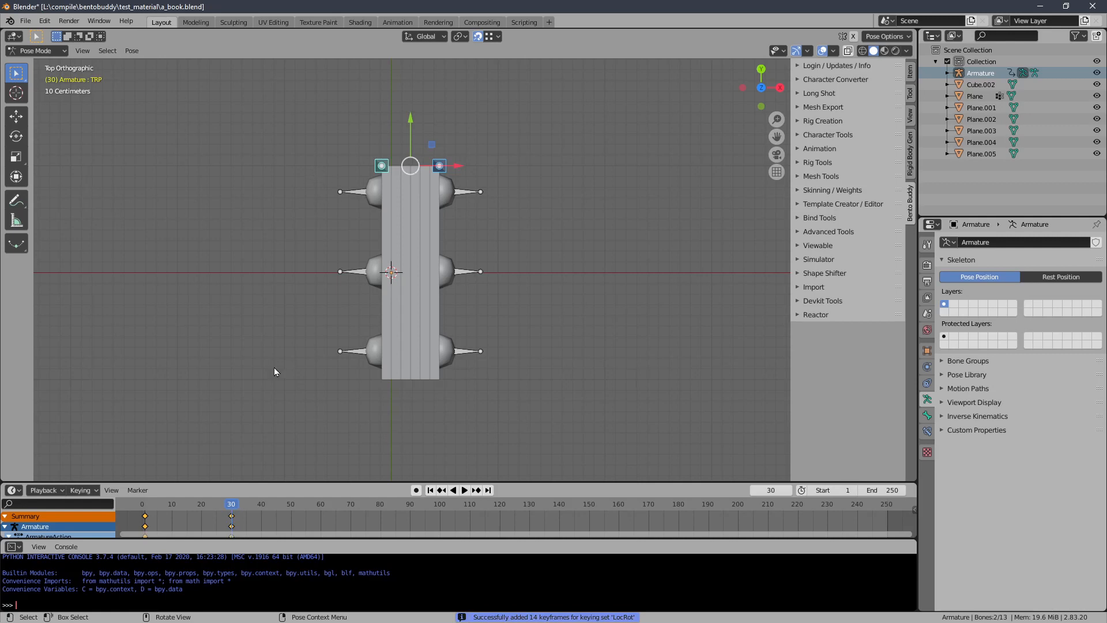
pyautogui.moveTo(234, 507); pyautogui.dragTo(191, 506)
pyautogui.press('space')
pyautogui.press('space')
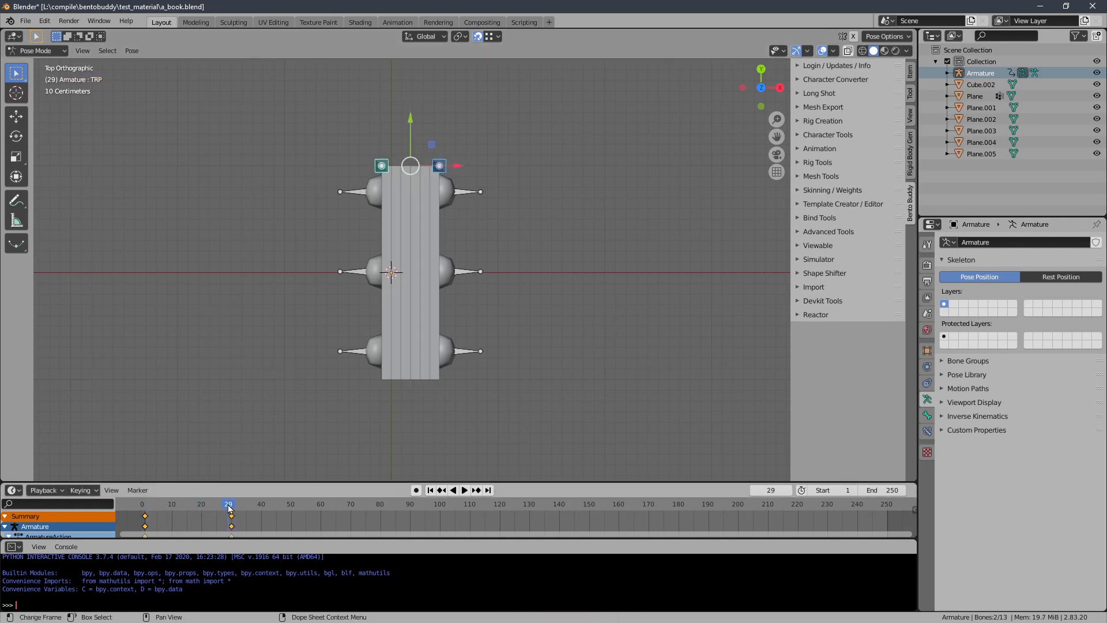
# Step: Move the five knob bones of the negative X cover outward along X and keyframe their location and rotation at frame 29
pyautogui.moveTo(300, 335); pyautogui.dragTo(335, 271, button='middle')
pyautogui.click(348, 227)
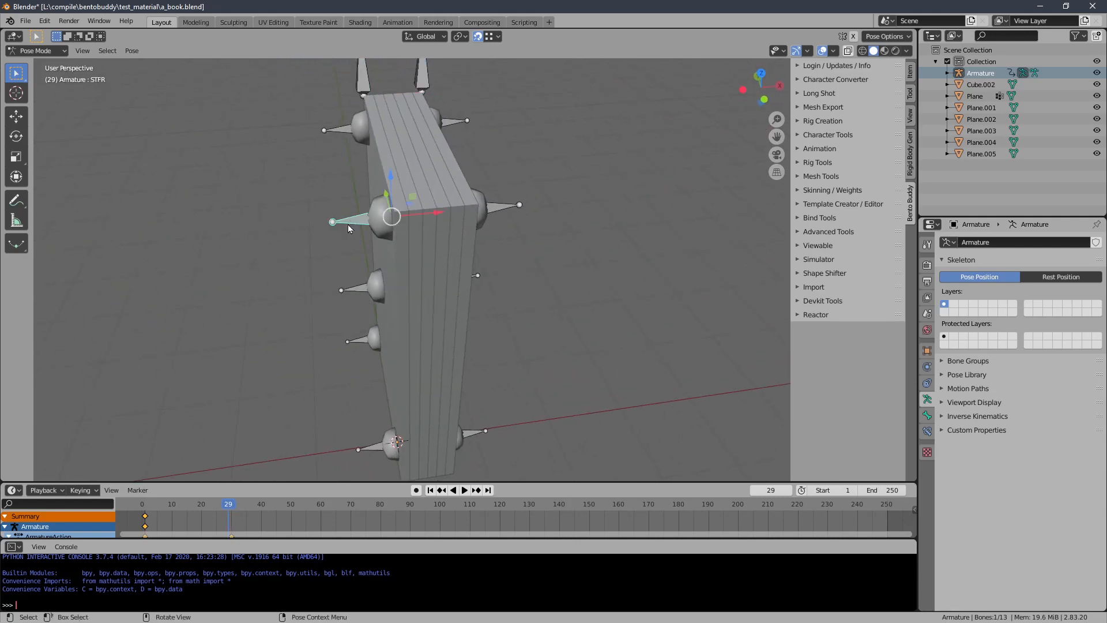
pyautogui.keyDown('shift'); pyautogui.click(338, 132); pyautogui.keyUp('shift')
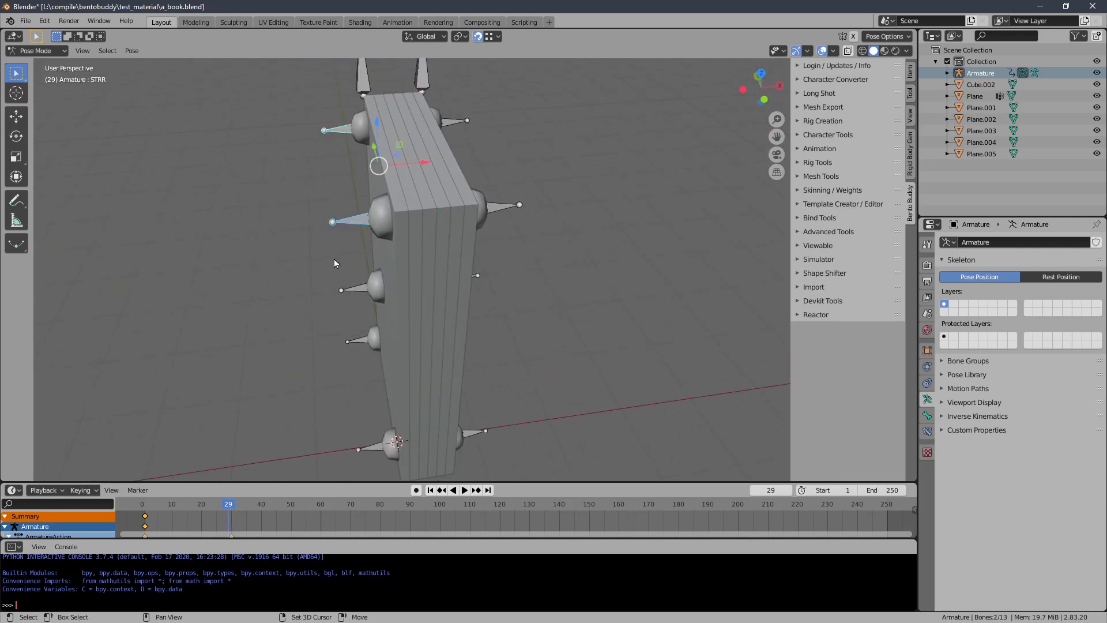
pyautogui.keyDown('shift'); pyautogui.click(346, 290); pyautogui.keyUp('shift')
pyautogui.moveTo(347, 291); pyautogui.dragTo(312, 314, button='middle')
pyautogui.keyDown('shift'); pyautogui.click(335, 333); pyautogui.keyUp('shift')
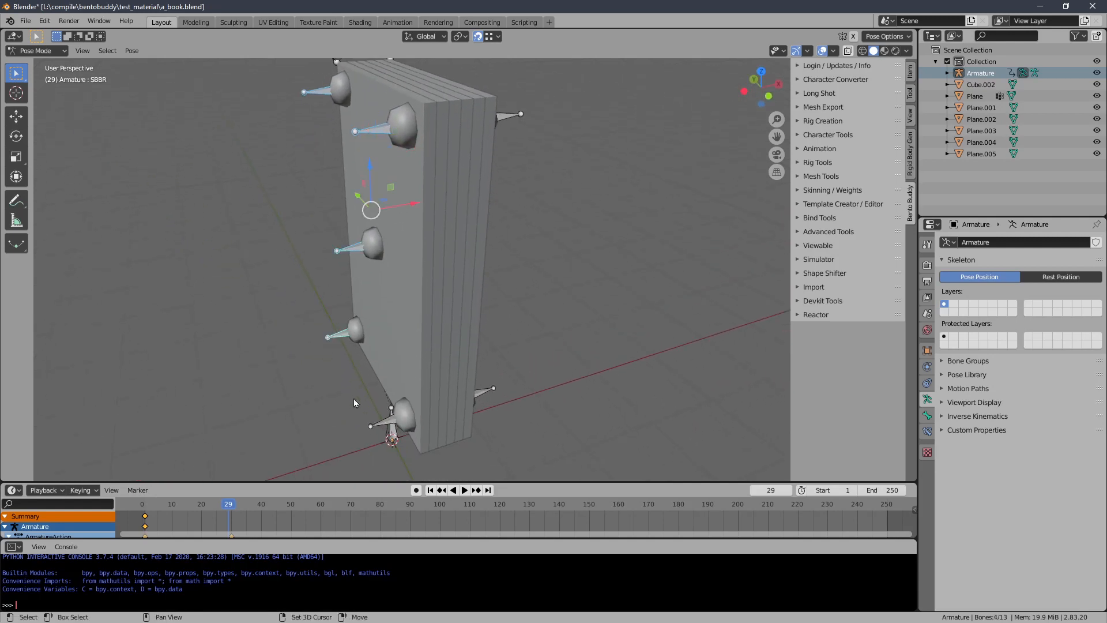
pyautogui.keyDown('shift'); pyautogui.click(374, 426); pyautogui.keyUp('shift')
pyautogui.moveTo(417, 358); pyautogui.dragTo(388, 371, button='middle')
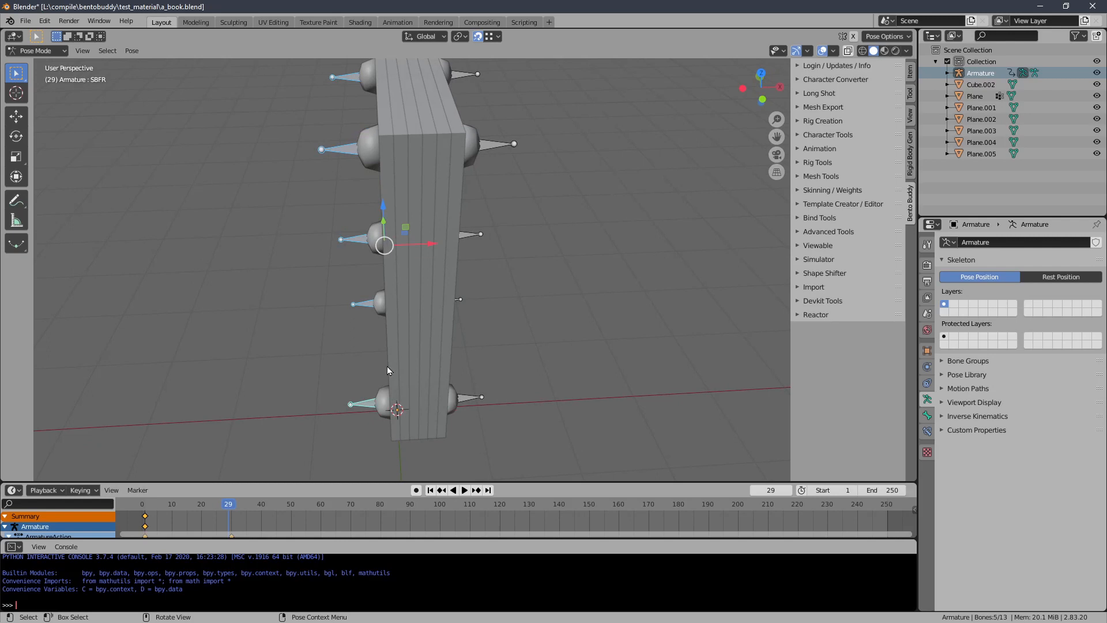
pyautogui.press('KP_7')
pyautogui.press('KP_1')
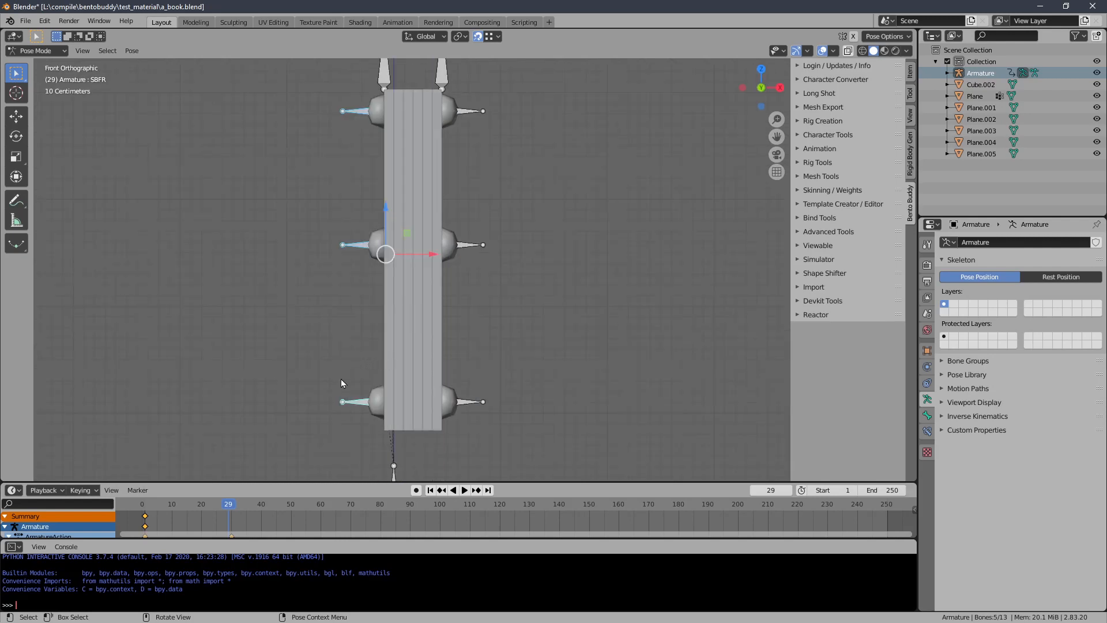
pyautogui.moveTo(424, 261); pyautogui.dragTo(353, 260)
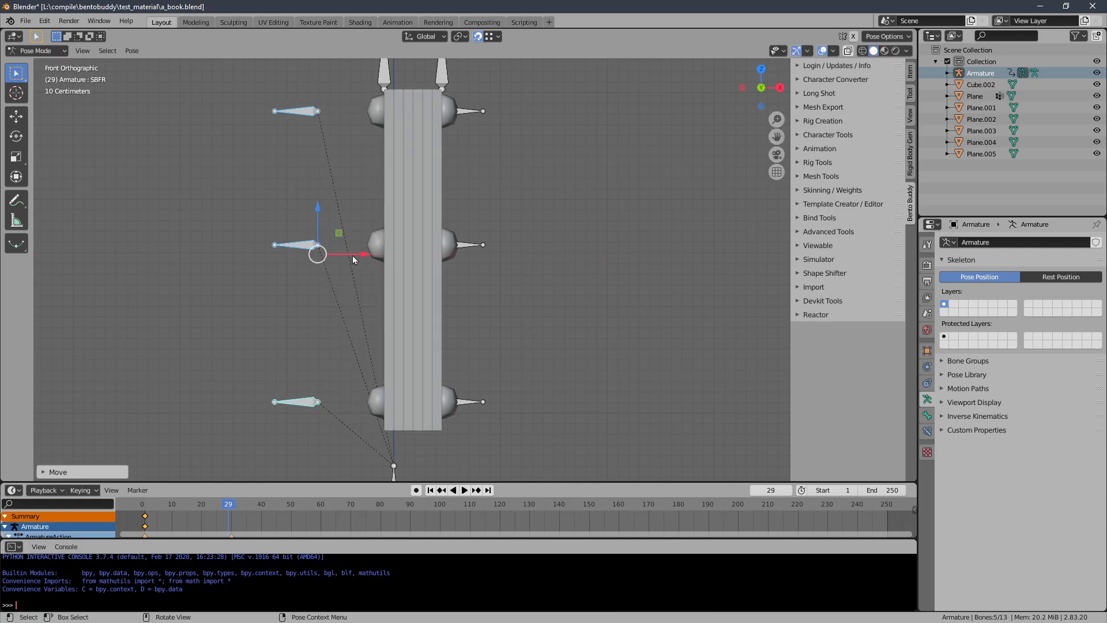
pyautogui.press('i')
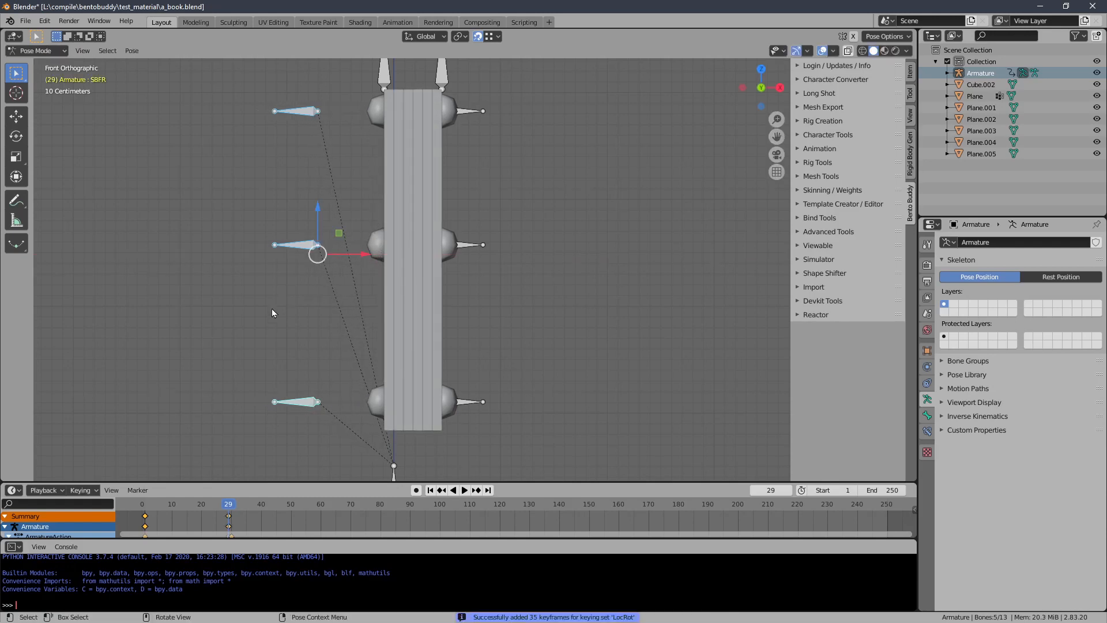
# Step: Move the five knob bones of the positive X cover outward along X and keyframe their location and rotation at frame 29
pyautogui.keyDown('shift'); pyautogui.moveTo(304, 366); pyautogui.dragTo(347, 348, button='middle'); pyautogui.keyUp('shift')
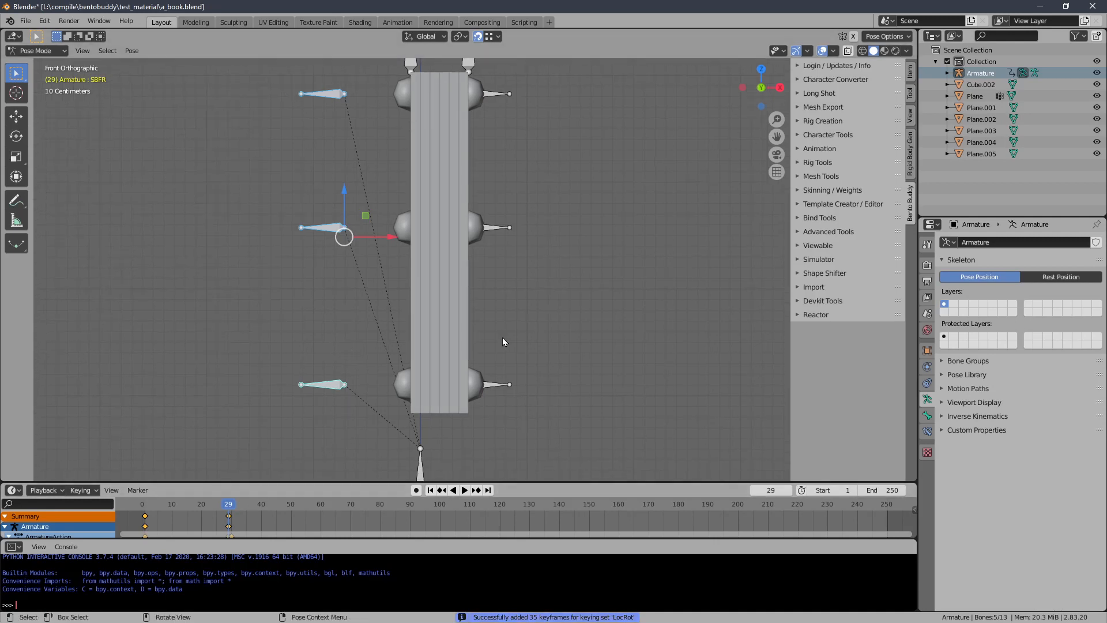
pyautogui.keyDown('shift'); pyautogui.moveTo(503, 338); pyautogui.dragTo(448, 361, button='middle'); pyautogui.keyUp('shift')
pyautogui.click(441, 113)
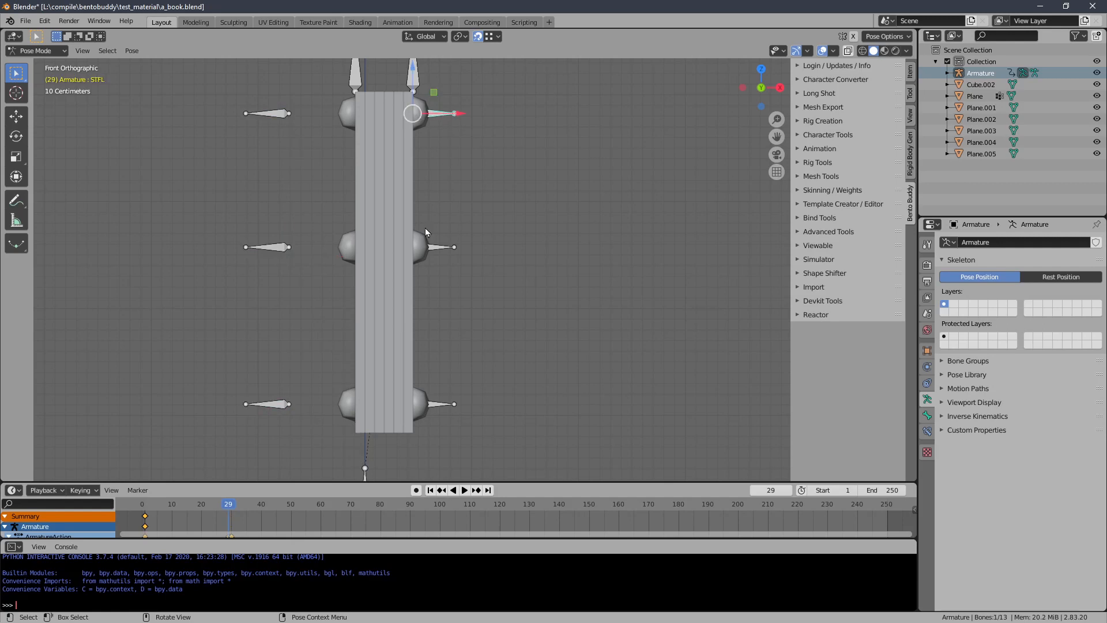
pyautogui.moveTo(499, 89); pyautogui.dragTo(437, 424)
pyautogui.moveTo(456, 260); pyautogui.dragTo(523, 261)
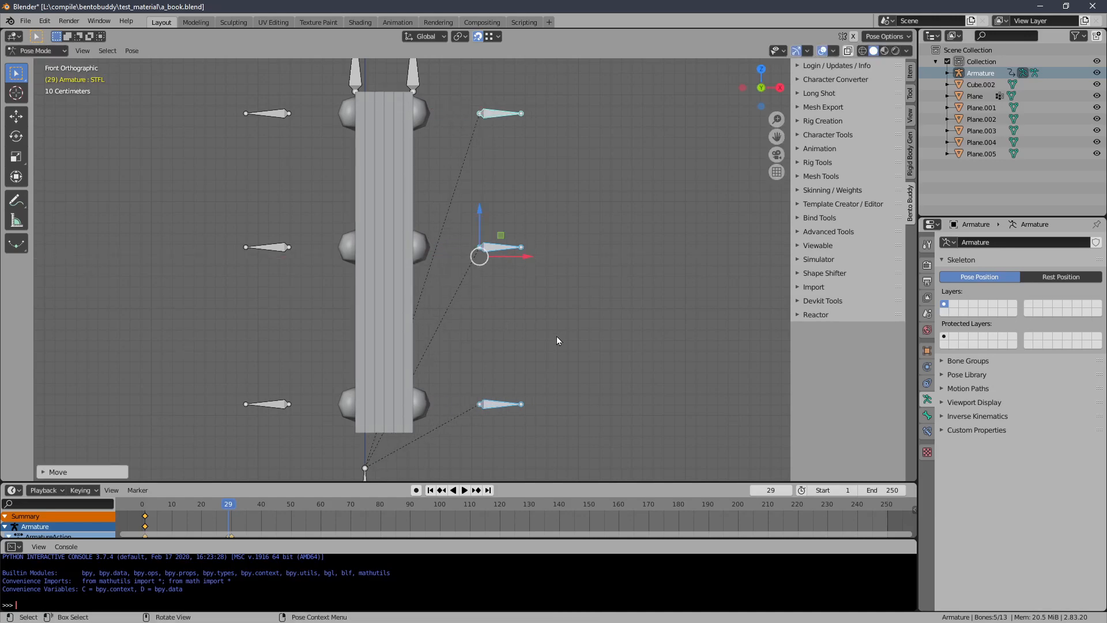
pyautogui.press('i')
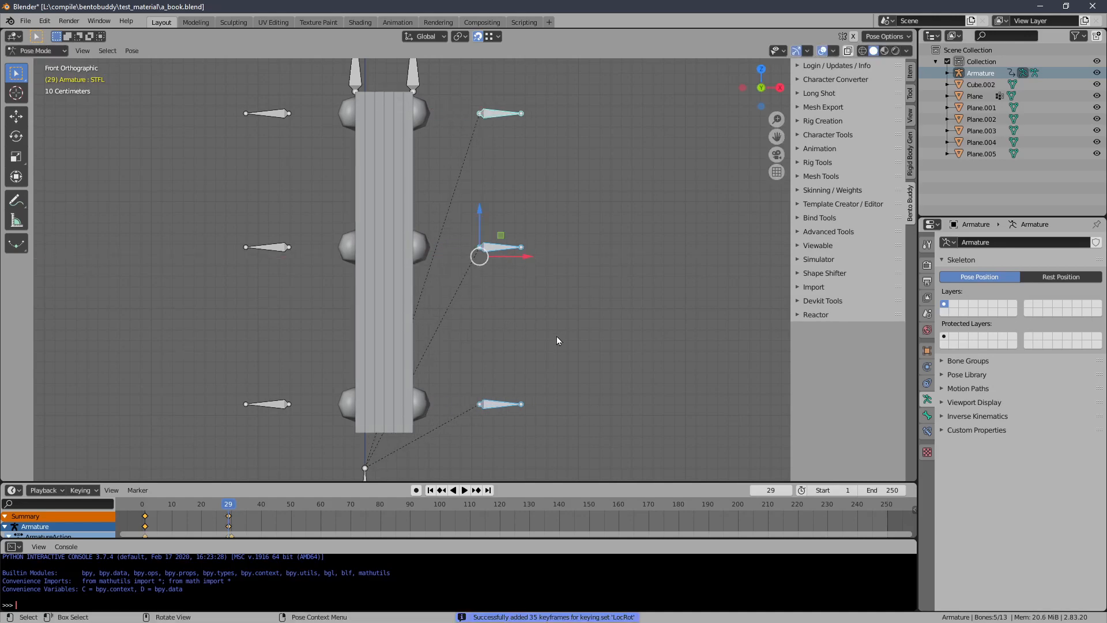
pyautogui.moveTo(434, 268); pyautogui.dragTo(493, 328, button='middle')
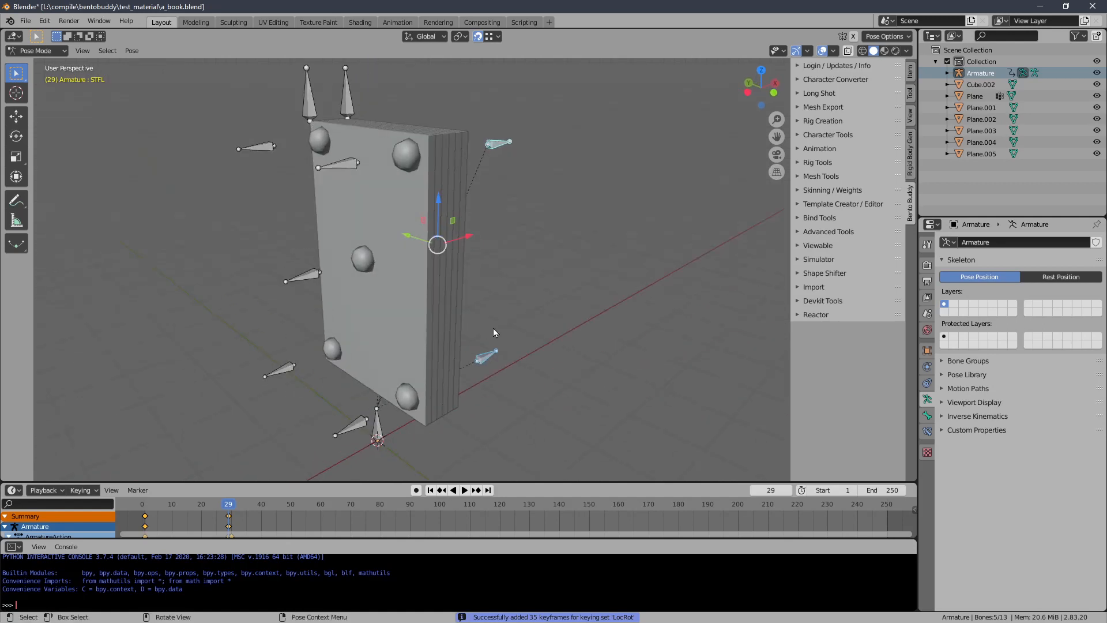
pyautogui.click(379, 430)
pyautogui.press('g')
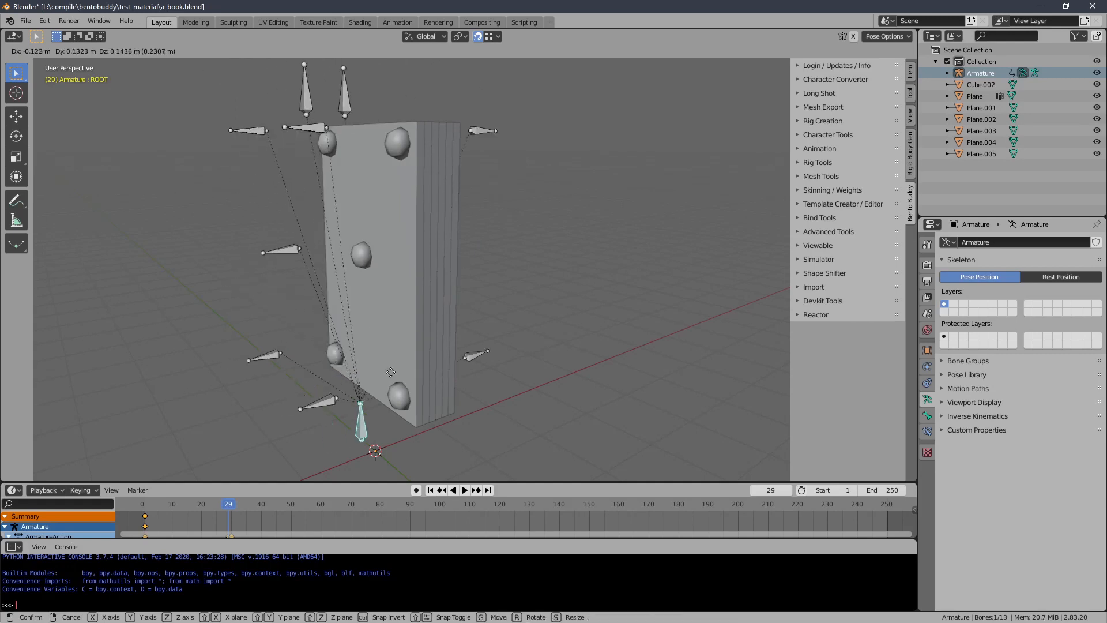
pyautogui.rightClick(399, 353)
pyautogui.moveTo(417, 315); pyautogui.dragTo(394, 297, button='middle')
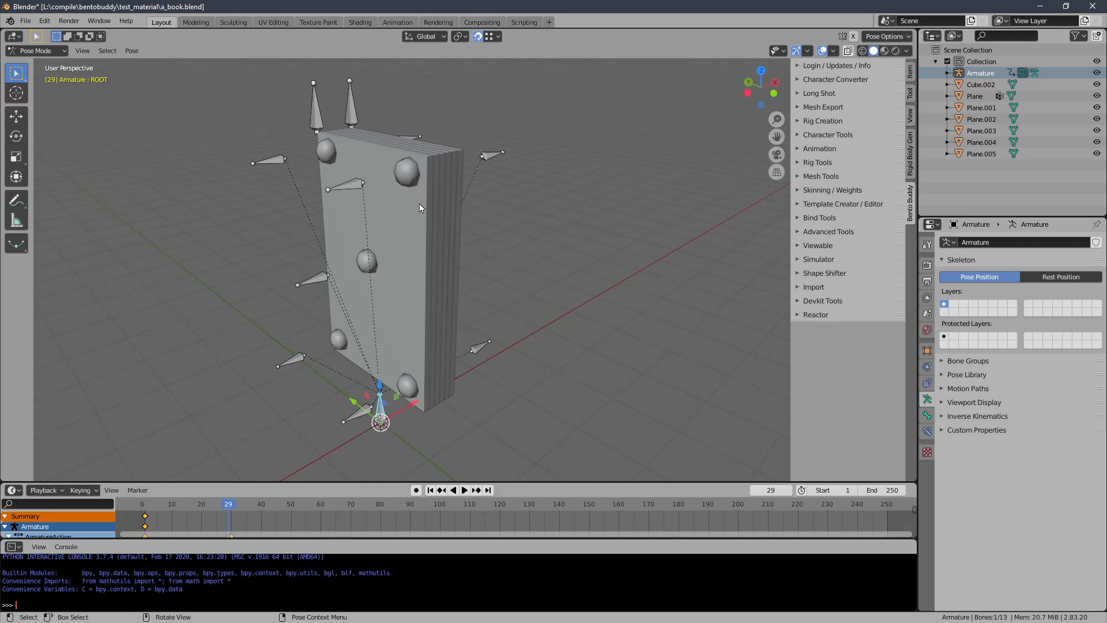
pyautogui.moveTo(420, 204); pyautogui.dragTo(299, 167, button='middle')
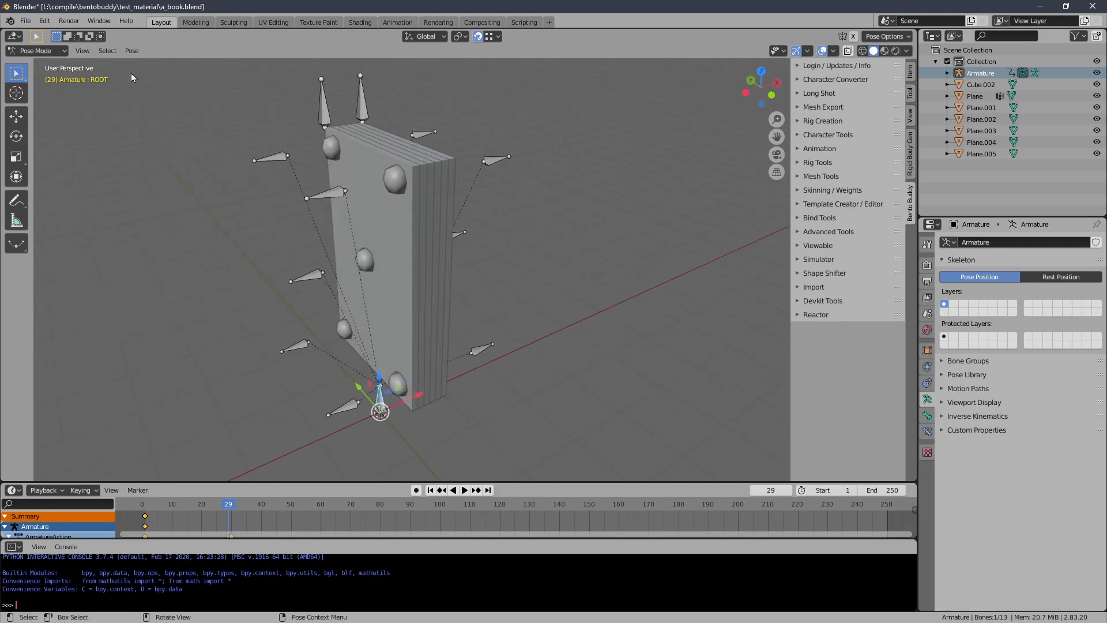
# Step: In Object Mode, add an Armature modifier targeting the Armature object to the Plane cover mesh, and scrub the animation to frame 31
pyautogui.click(57, 51)
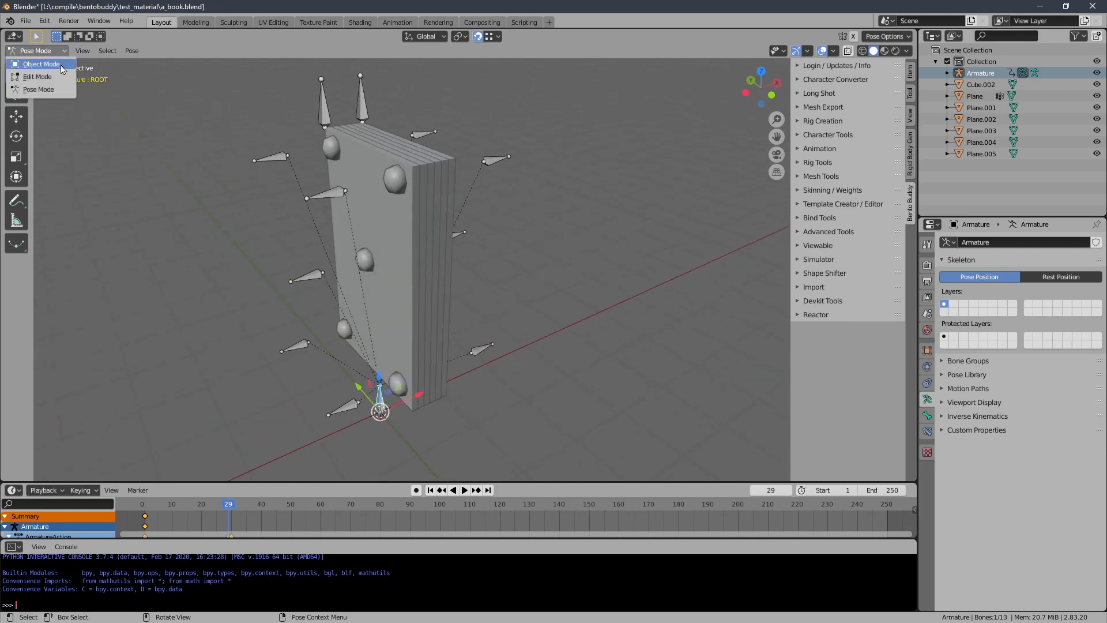
pyautogui.click(40, 64)
pyautogui.click(341, 171)
pyautogui.moveTo(341, 172); pyautogui.dragTo(410, 200, button='middle')
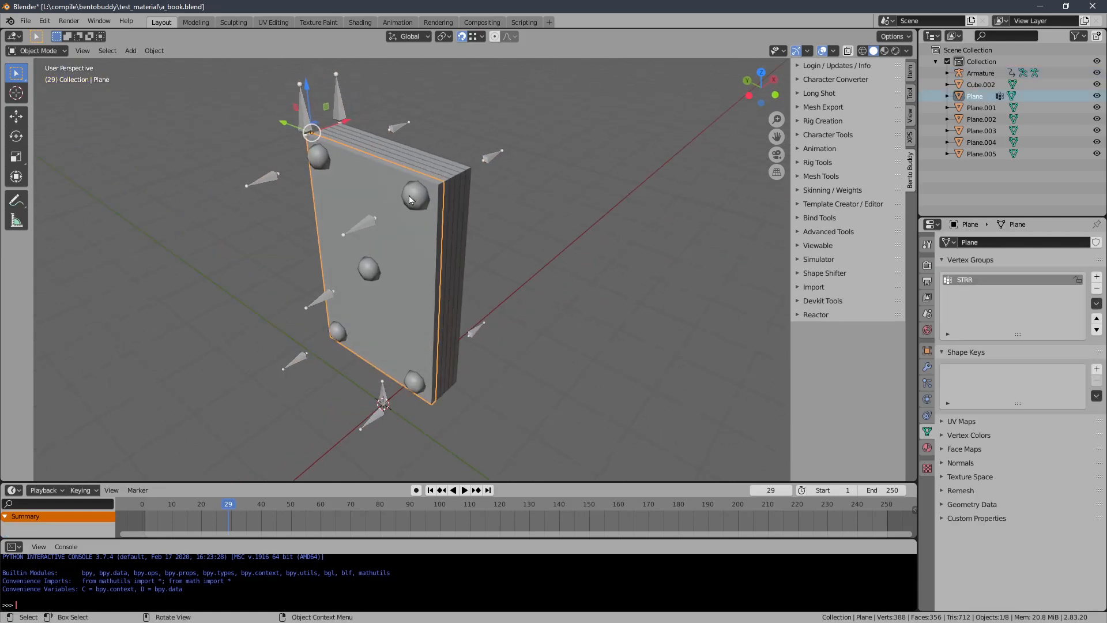
pyautogui.click(927, 367)
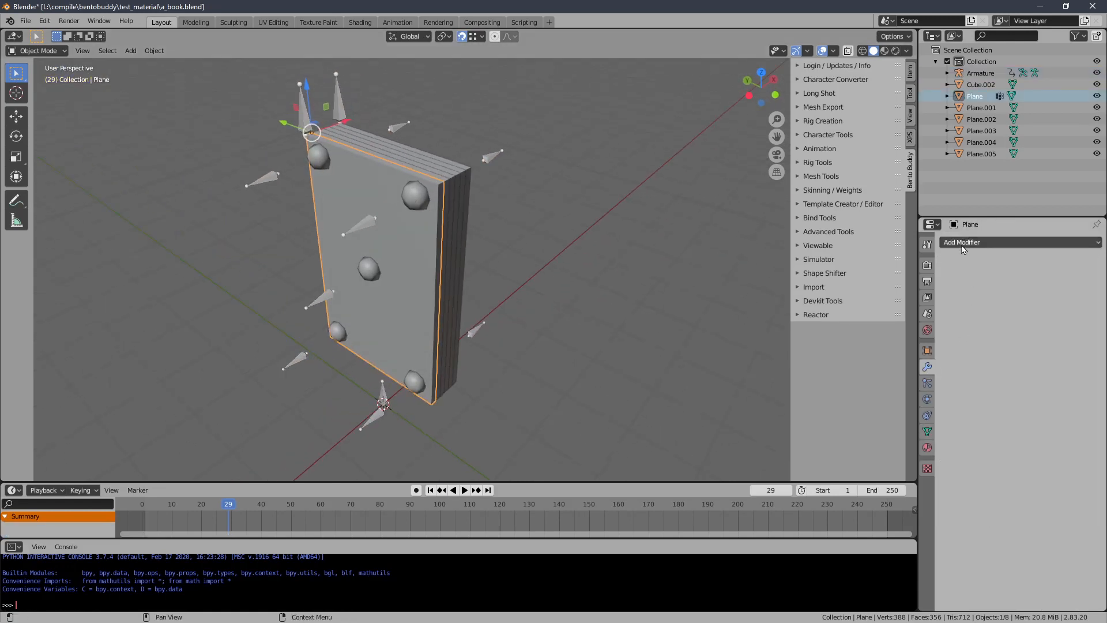
pyautogui.click(962, 242)
pyautogui.click(957, 265)
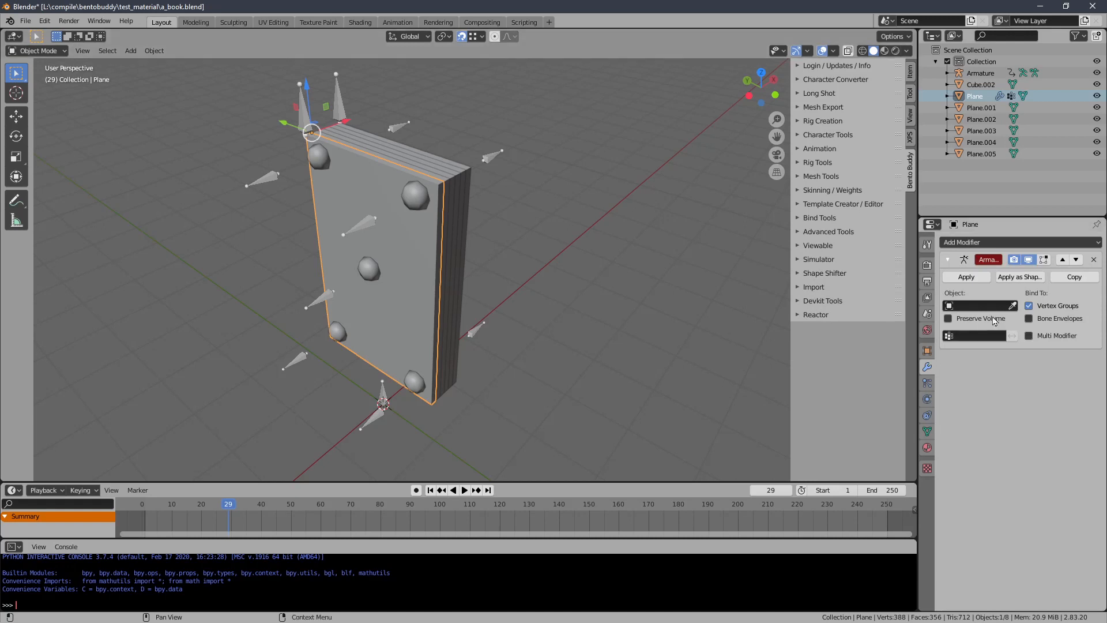
pyautogui.click(1013, 306)
pyautogui.click(382, 409)
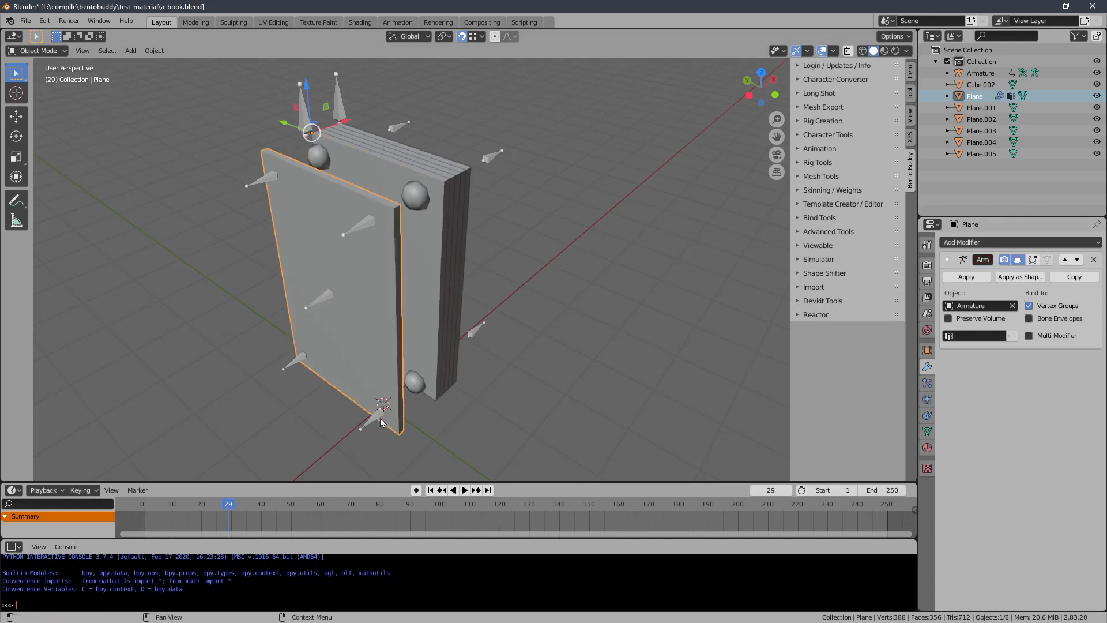
pyautogui.moveTo(212, 503); pyautogui.dragTo(234, 497)
# Step: Turn on the display of bone names for the armature in the viewport
pyautogui.click(305, 123)
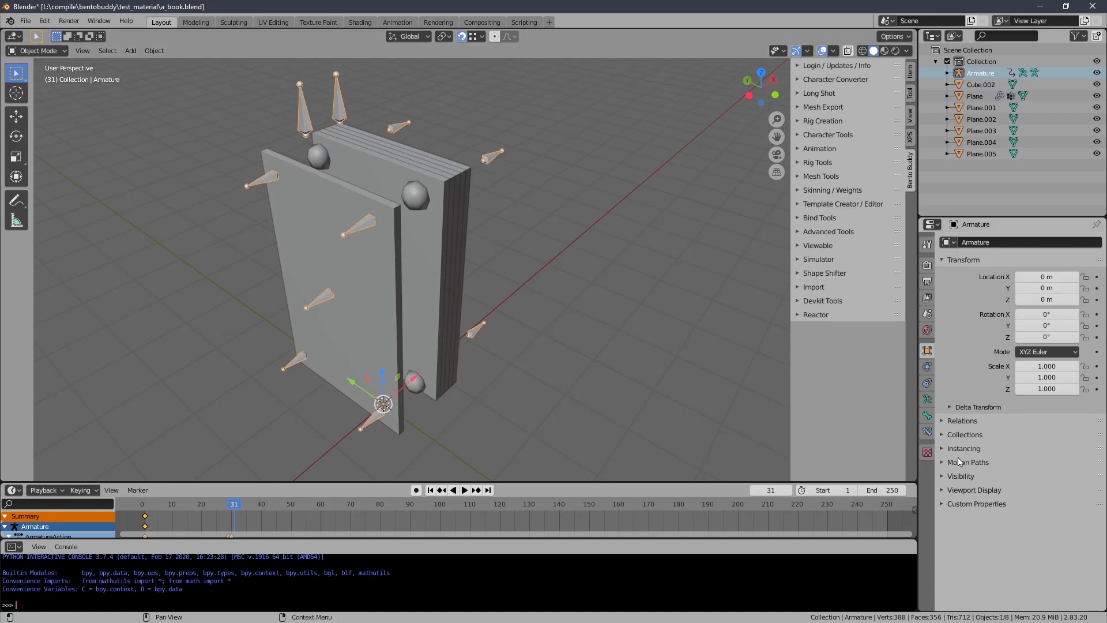
pyautogui.click(954, 491)
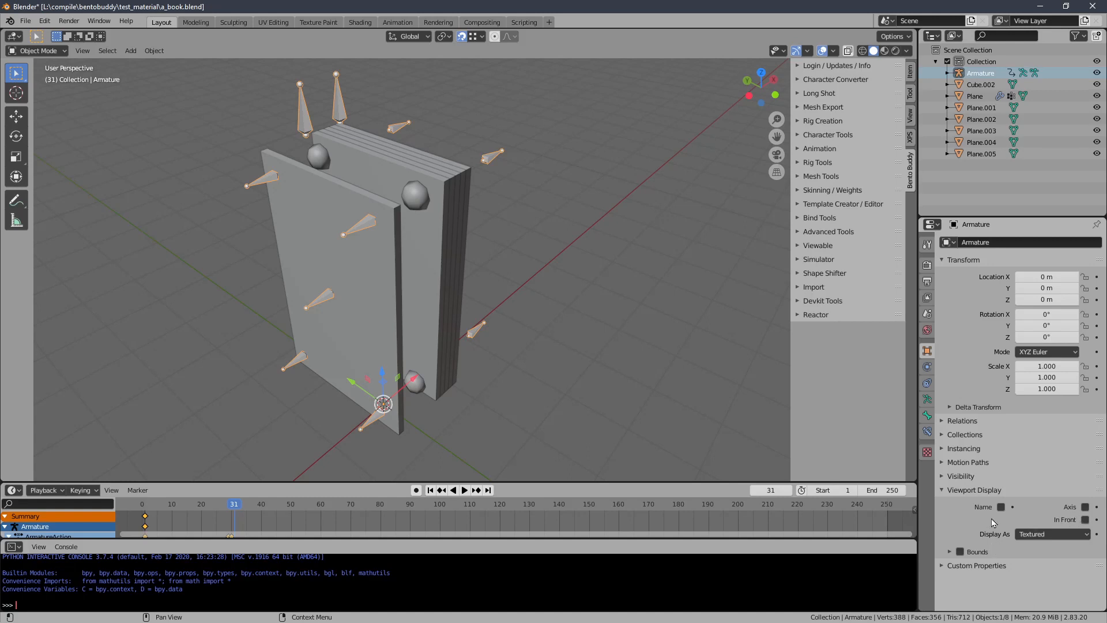
pyautogui.click(1000, 507)
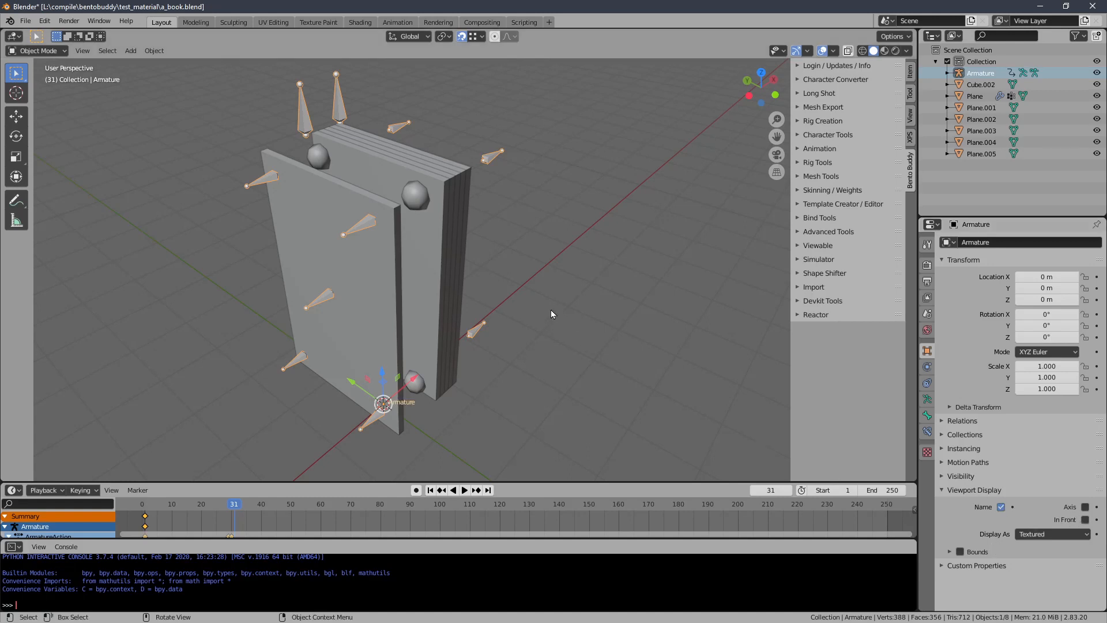
pyautogui.click(1002, 507)
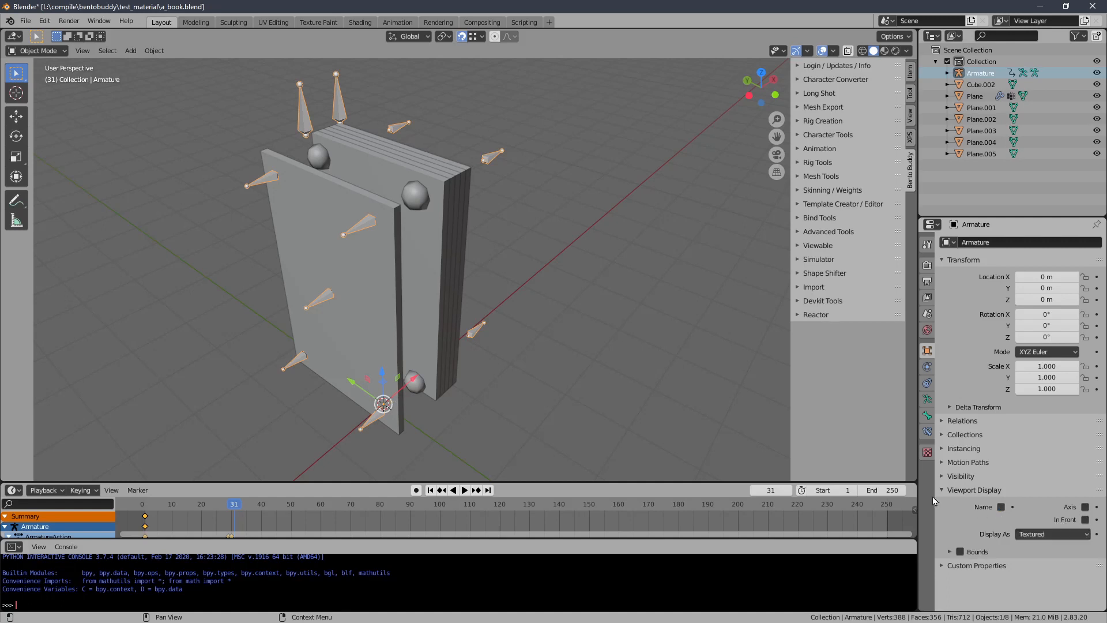
pyautogui.click(928, 402)
pyautogui.click(962, 403)
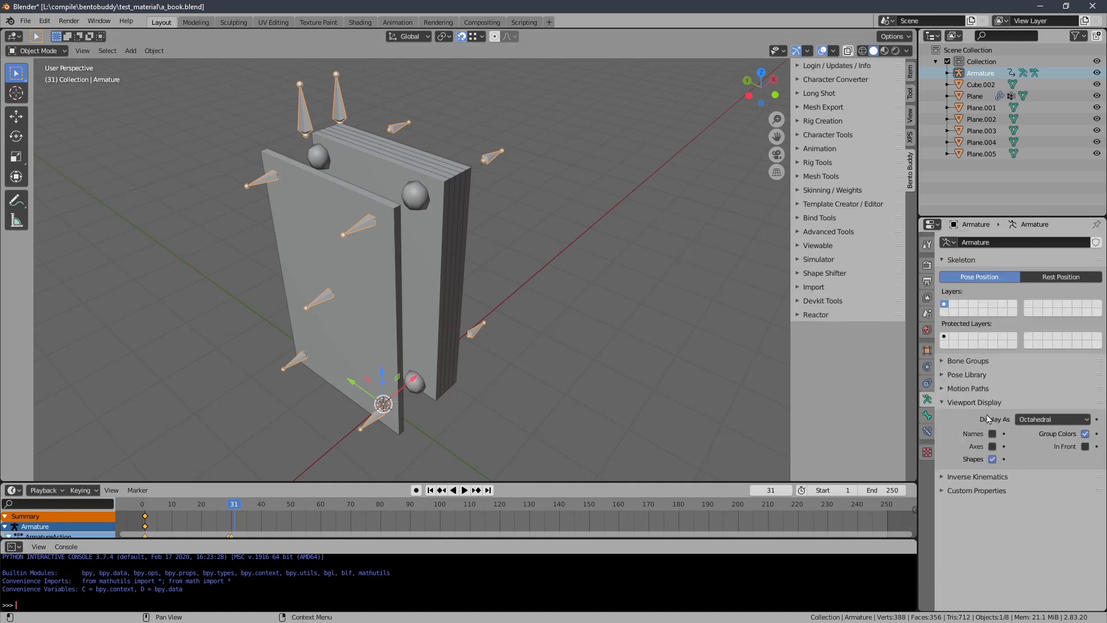
pyautogui.click(1001, 434)
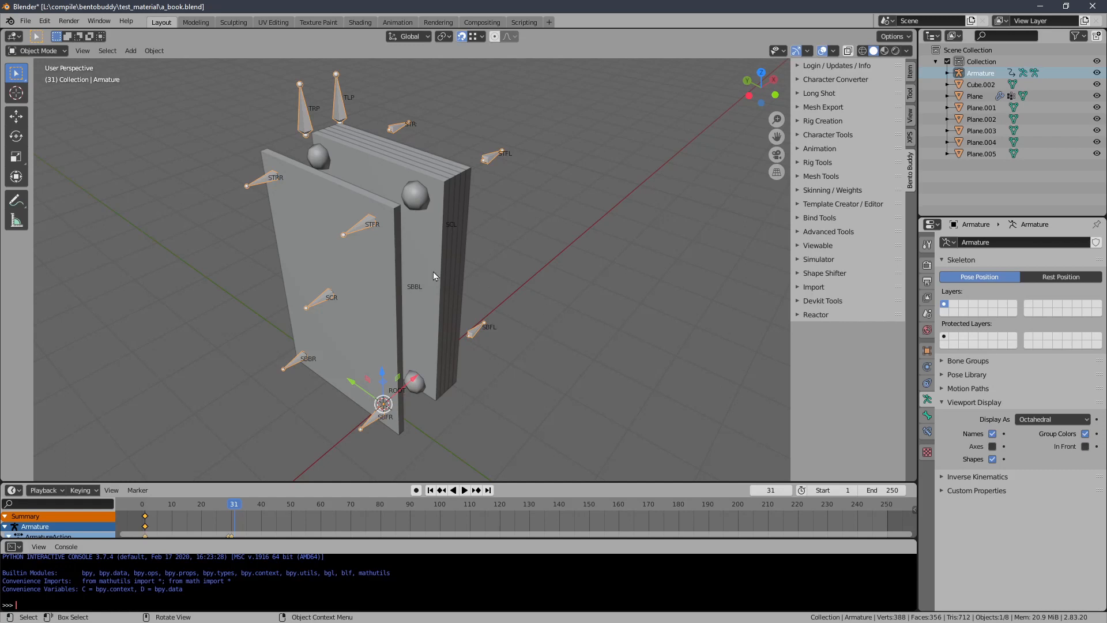
# Step: Examine the name labels of the two upright bones above the book's spine and the knob bones around the covers
pyautogui.keyDown('shift'); pyautogui.moveTo(413, 259); pyautogui.dragTo(442, 357, button='middle'); pyautogui.keyUp('shift')
pyautogui.scroll(4, 412, 251)
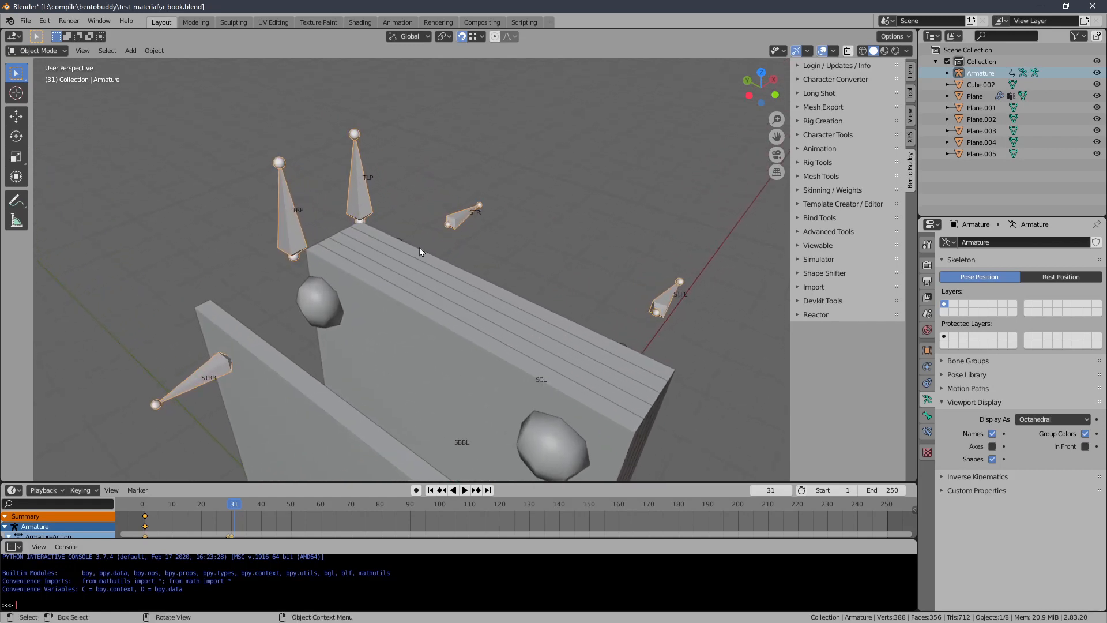
pyautogui.moveTo(420, 248)
pyautogui.mouseDown(button='middle')
pyautogui.moveTo(467, 252)
pyautogui.moveTo(427, 216)
pyautogui.moveTo(392, 237)
pyautogui.moveTo(413, 252)
pyautogui.mouseUp(button='middle')
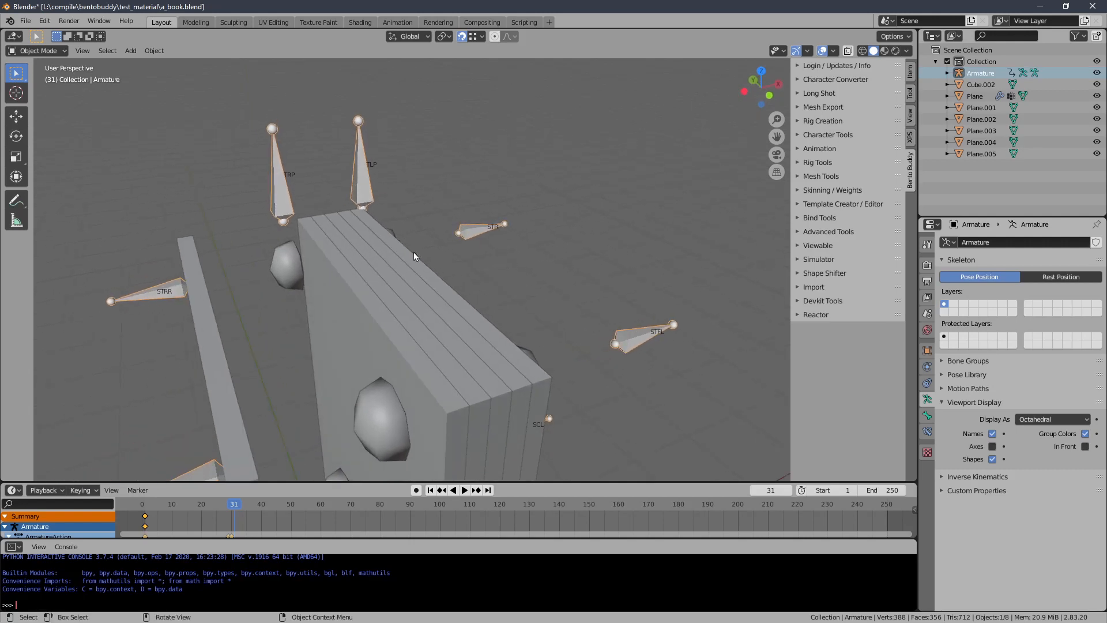
pyautogui.scroll(5, 427, 236)
pyautogui.scroll(4, 433, 219)
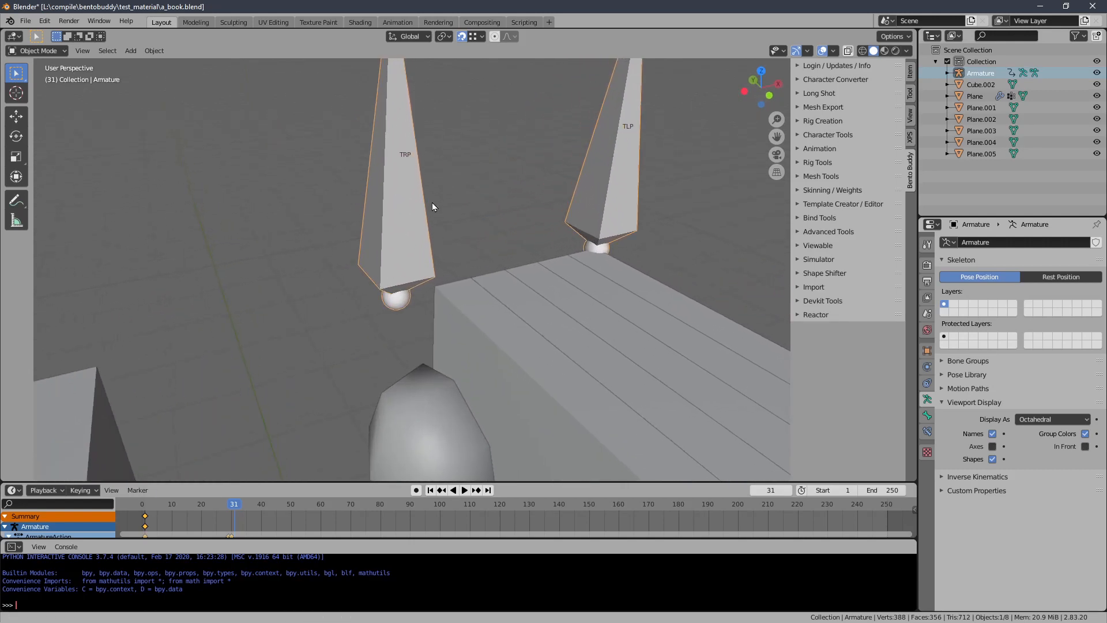
pyautogui.scroll(-4, 433, 207)
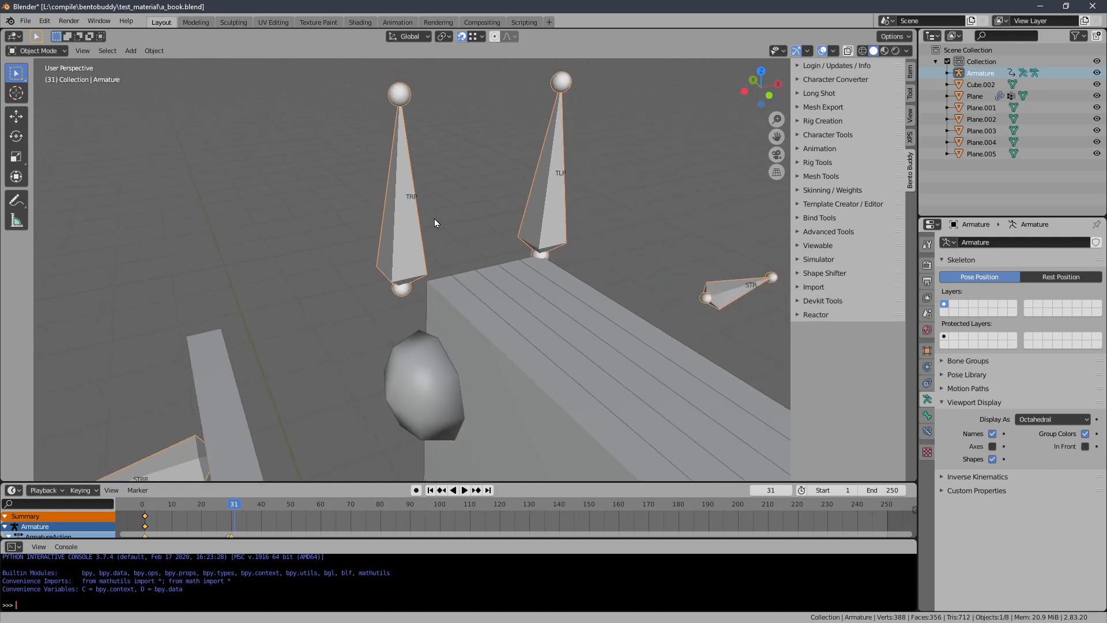
pyautogui.scroll(4, 435, 219)
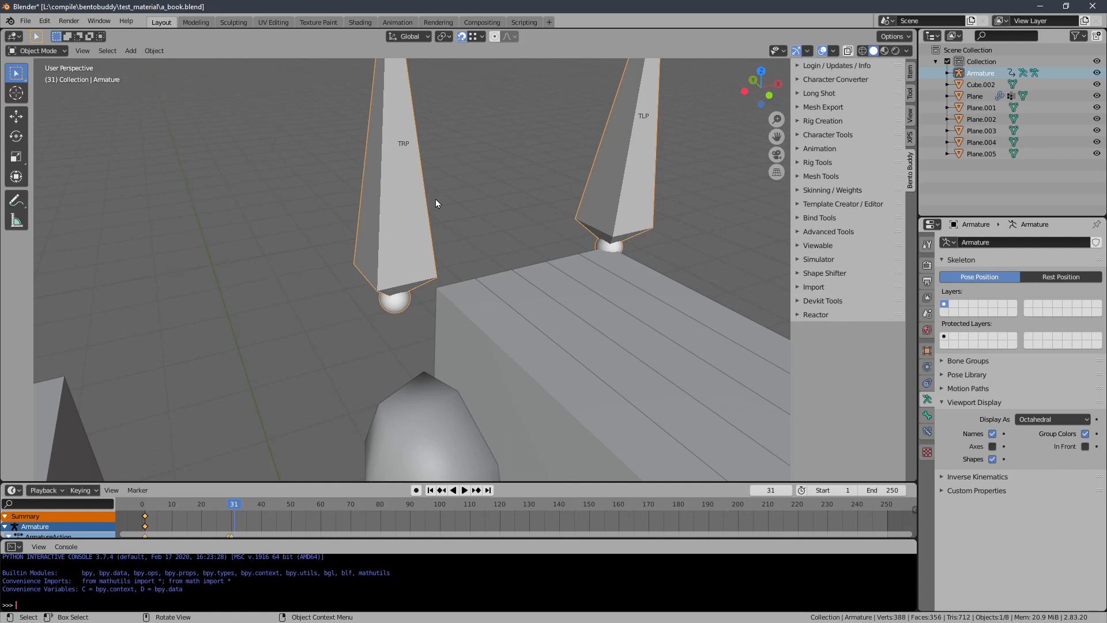
pyautogui.scroll(-4, 437, 196)
pyautogui.scroll(2, 444, 265)
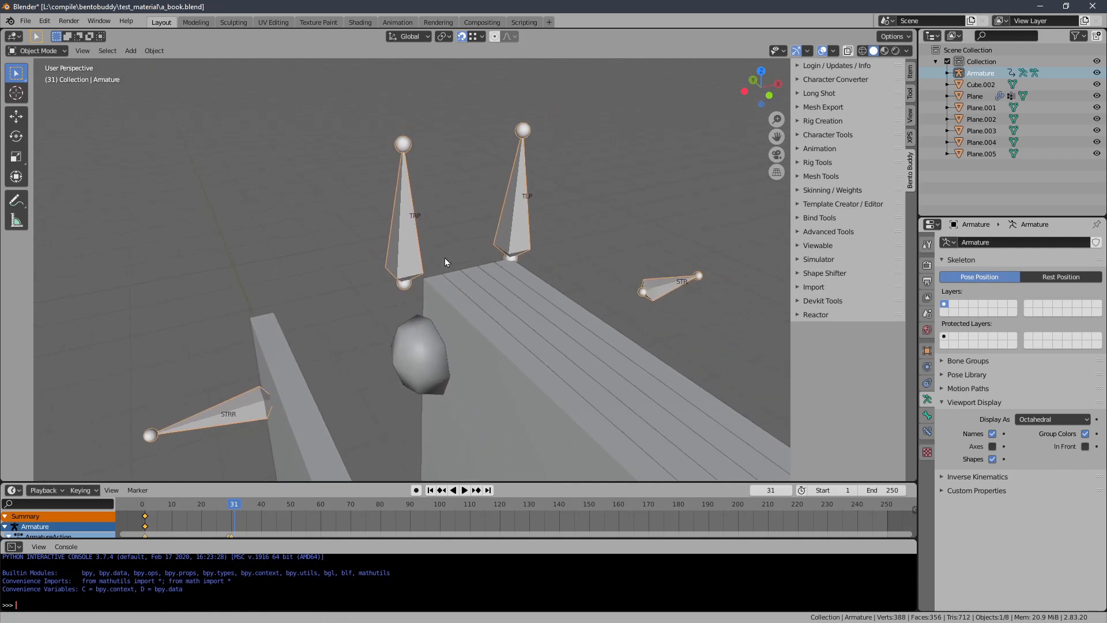
pyautogui.scroll(-3, 451, 247)
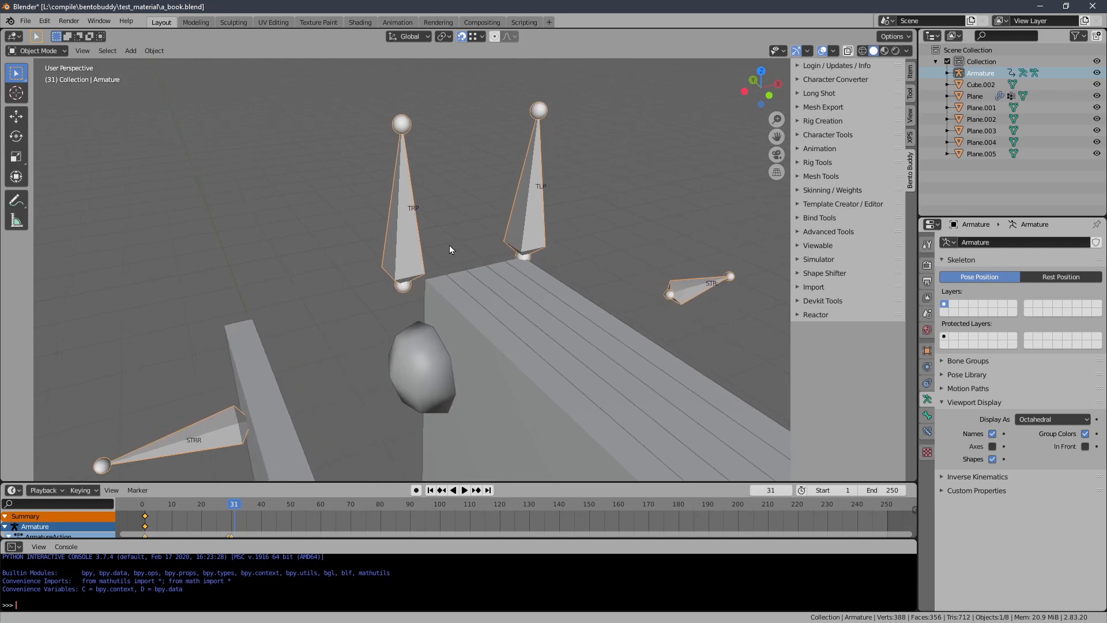
pyautogui.keyDown('shift'); pyautogui.moveTo(452, 296); pyautogui.dragTo(390, 179, button='middle'); pyautogui.keyUp('shift')
pyautogui.scroll(-4, 409, 233)
pyautogui.moveTo(414, 248)
pyautogui.mouseDown(button='middle')
pyautogui.moveTo(424, 255)
pyautogui.moveTo(425, 235)
pyautogui.moveTo(427, 246)
pyautogui.mouseUp(button='middle')
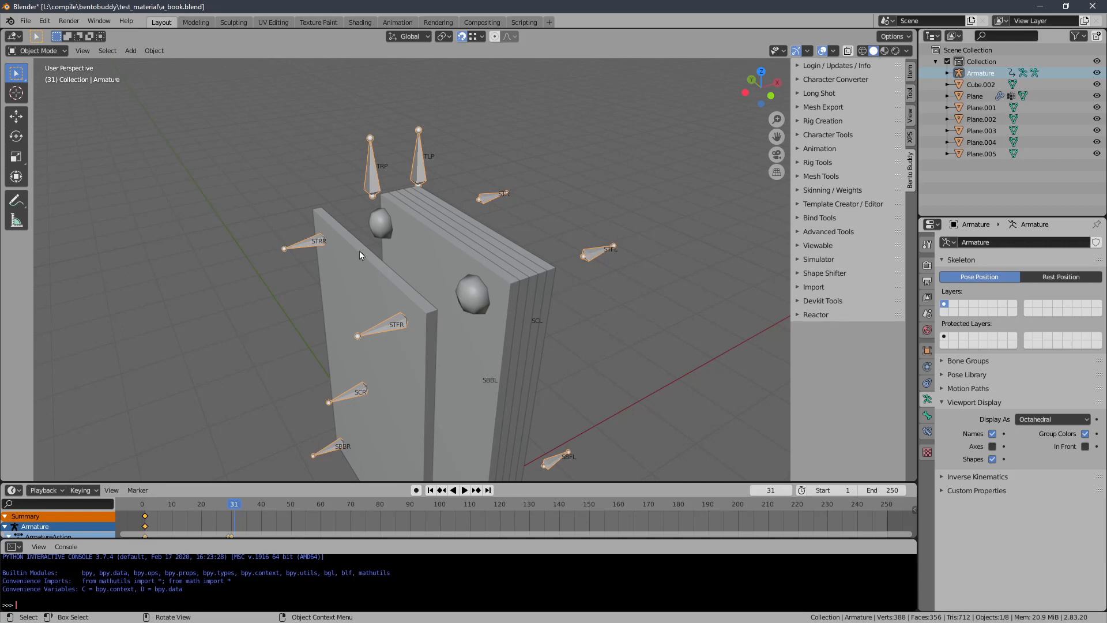
# Step: Rename the Plane cover's vertex group as STRP and finally as TRP, scrubbing the animation after each change and stopping at frame 11
pyautogui.click(360, 269)
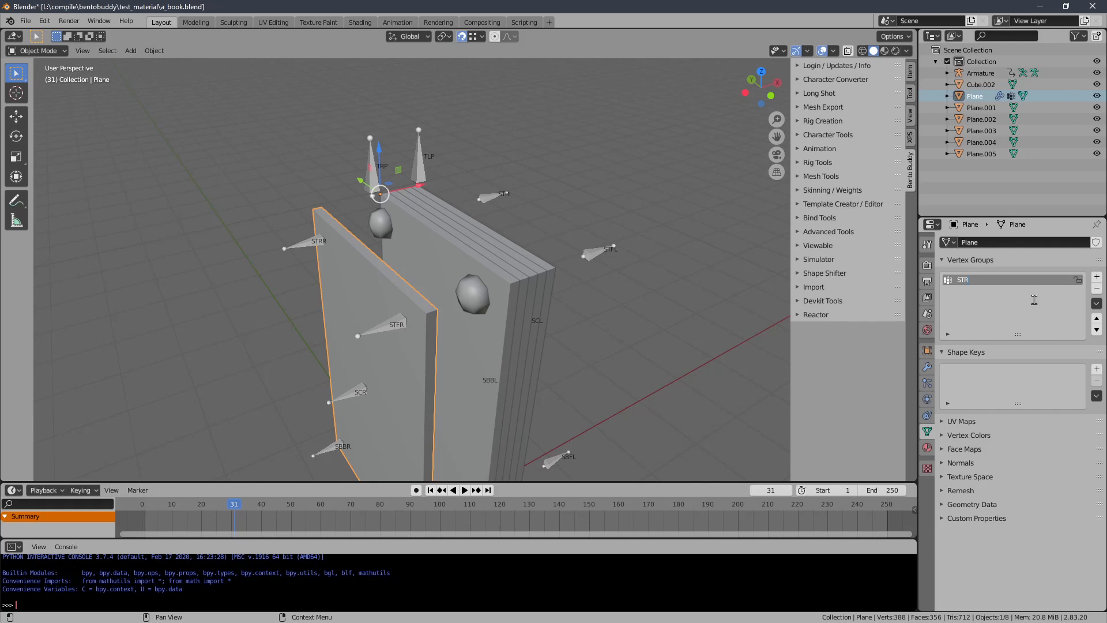
pyautogui.press('Return')
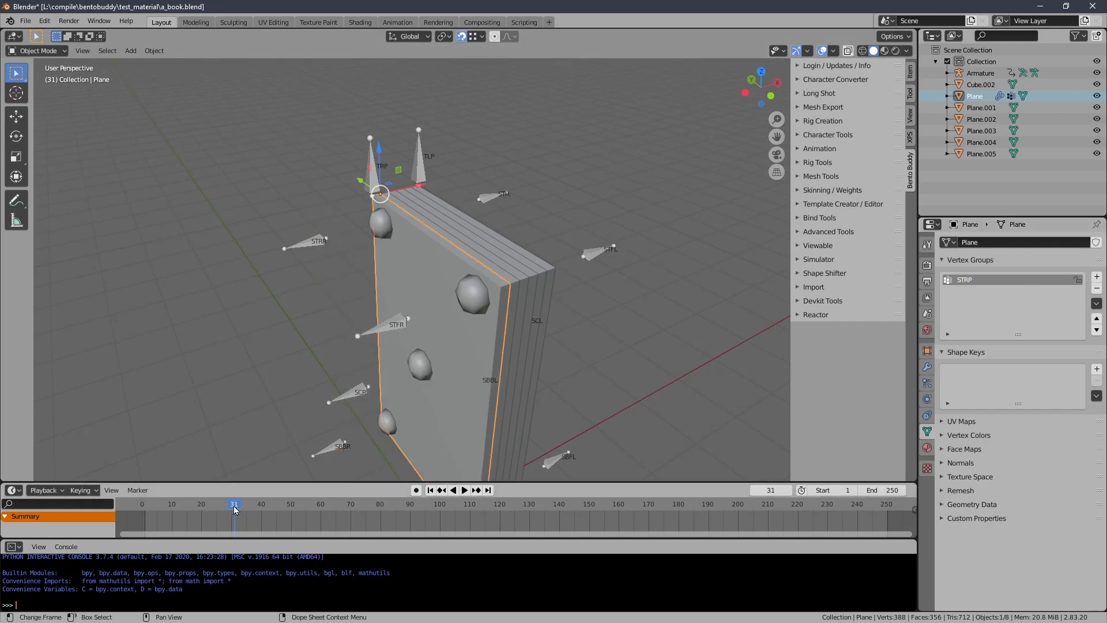
pyautogui.moveTo(234, 505); pyautogui.dragTo(212, 497)
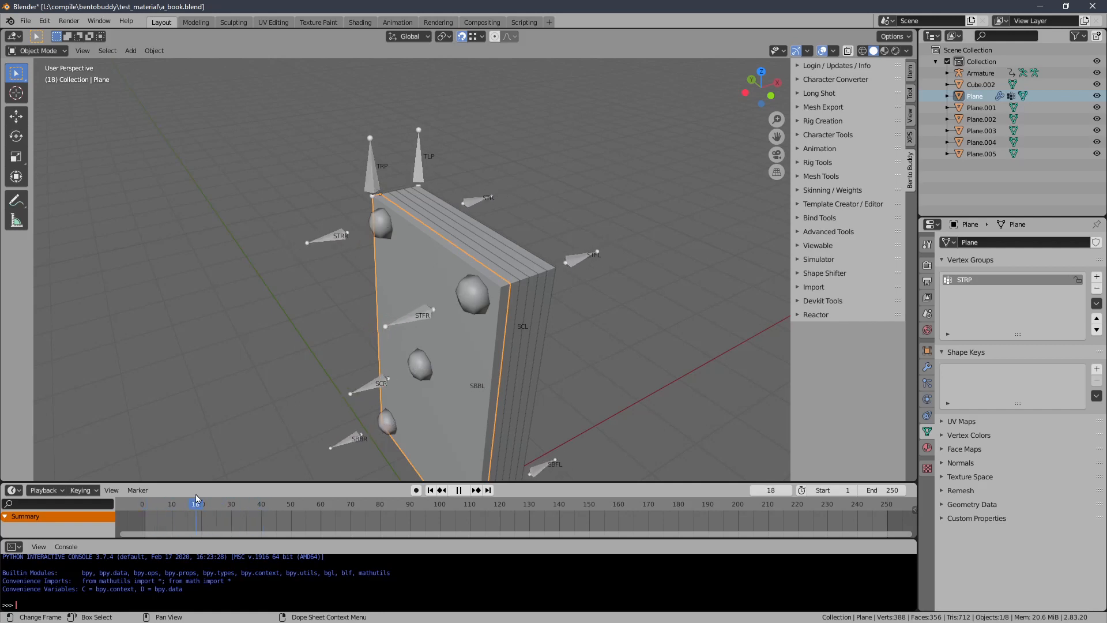
pyautogui.press('space')
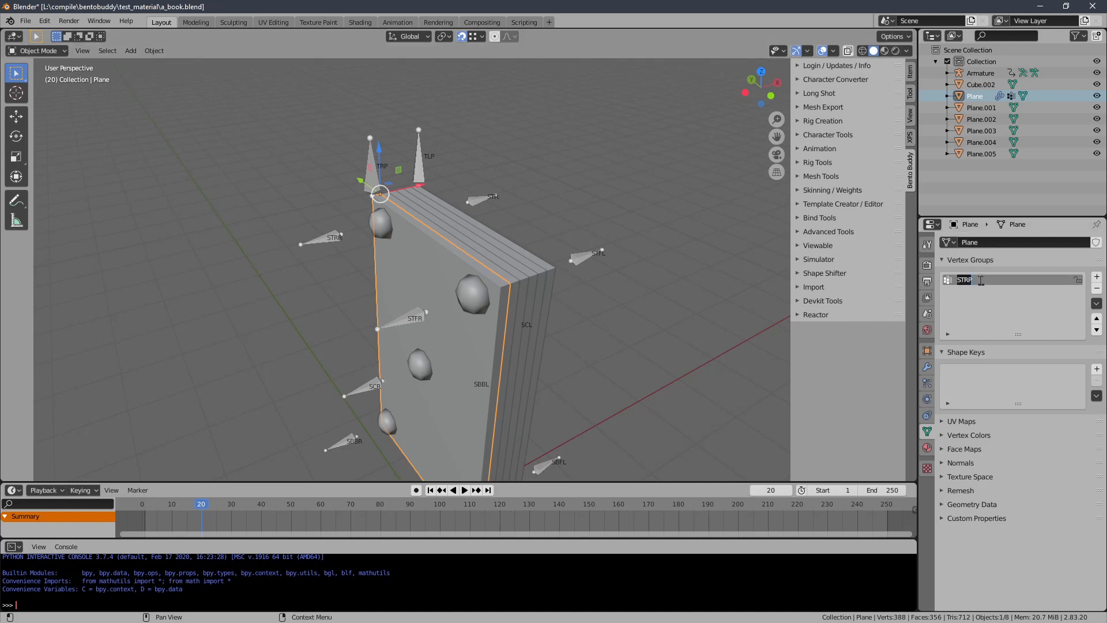
pyautogui.press('Return')
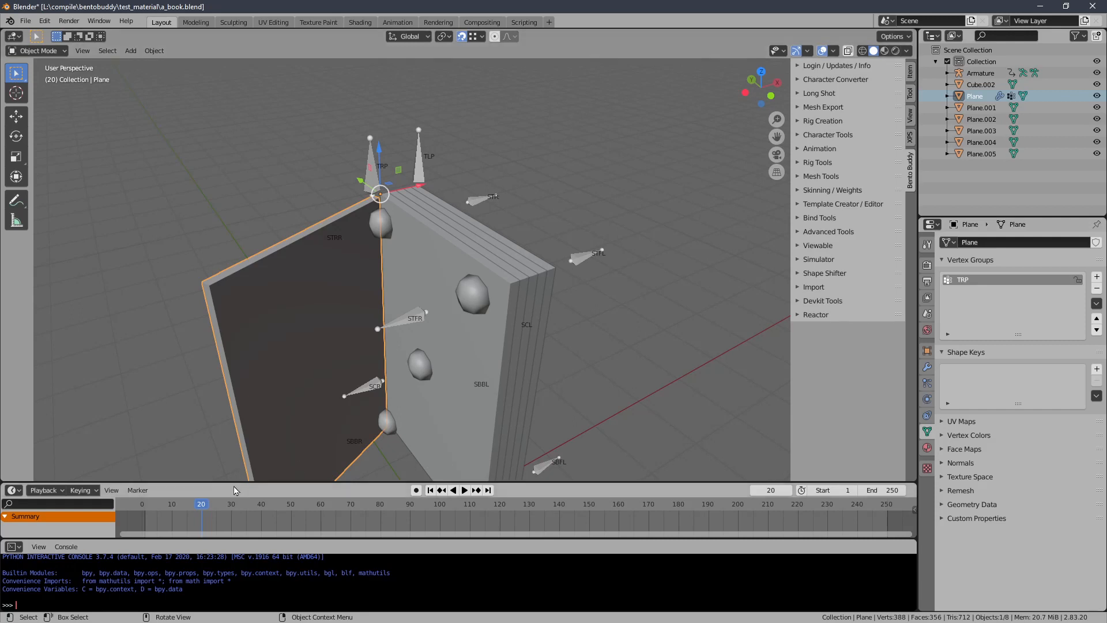
pyautogui.moveTo(198, 506); pyautogui.dragTo(174, 506)
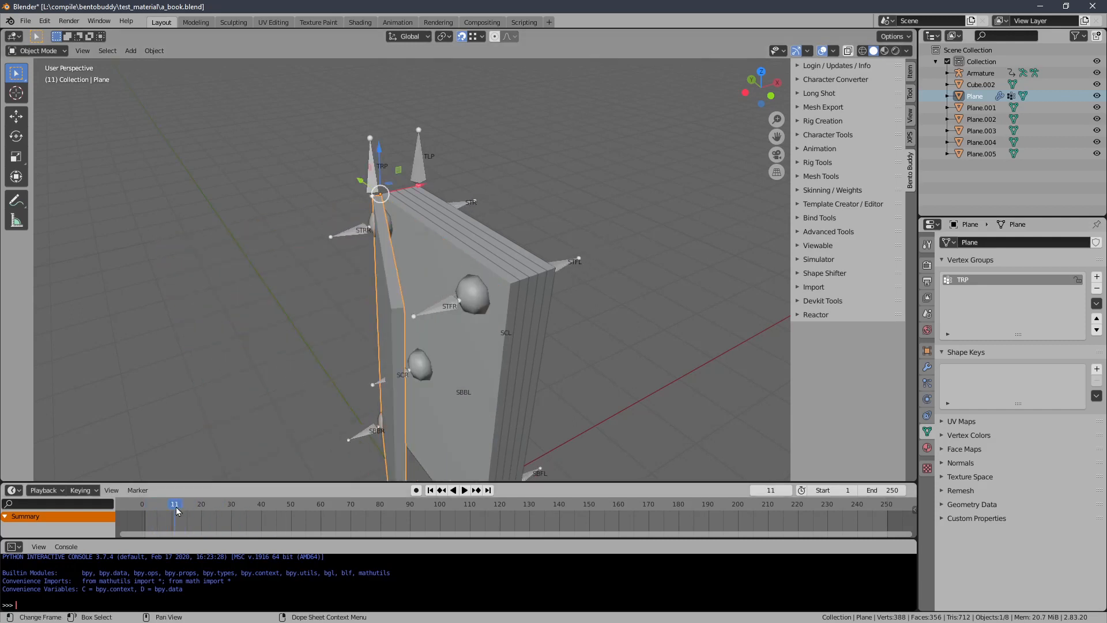
# Step: Select all vertices of the opposite cover, Plane.005, in Edit Mode and add a vertex group named TLP to it
pyautogui.moveTo(553, 346); pyautogui.dragTo(441, 358, button='middle')
pyautogui.click(438, 293)
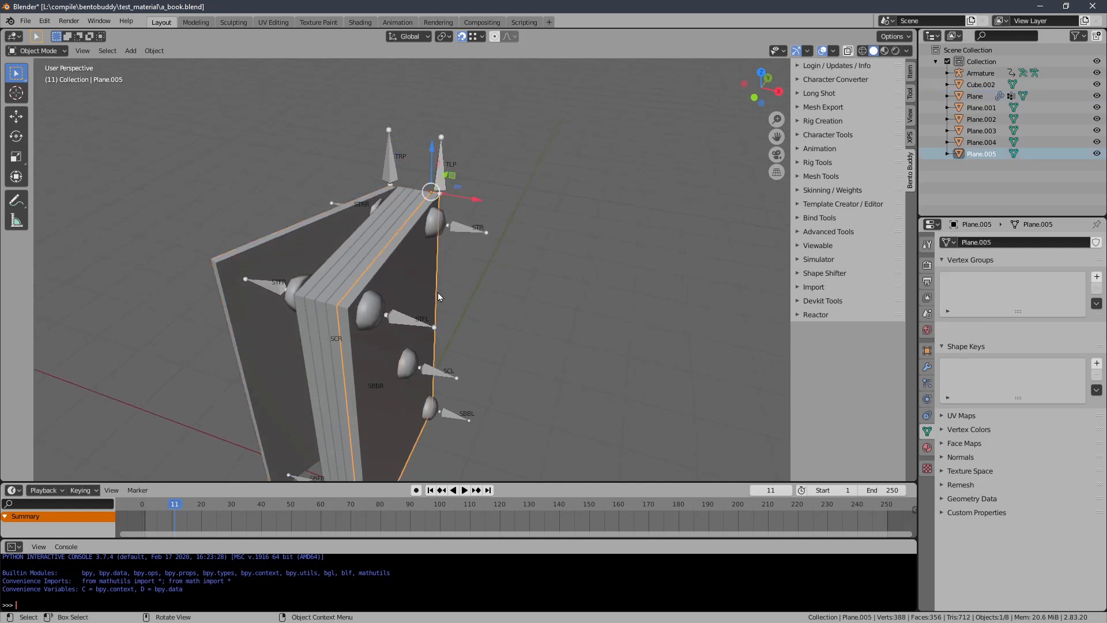
pyautogui.press('Tab')
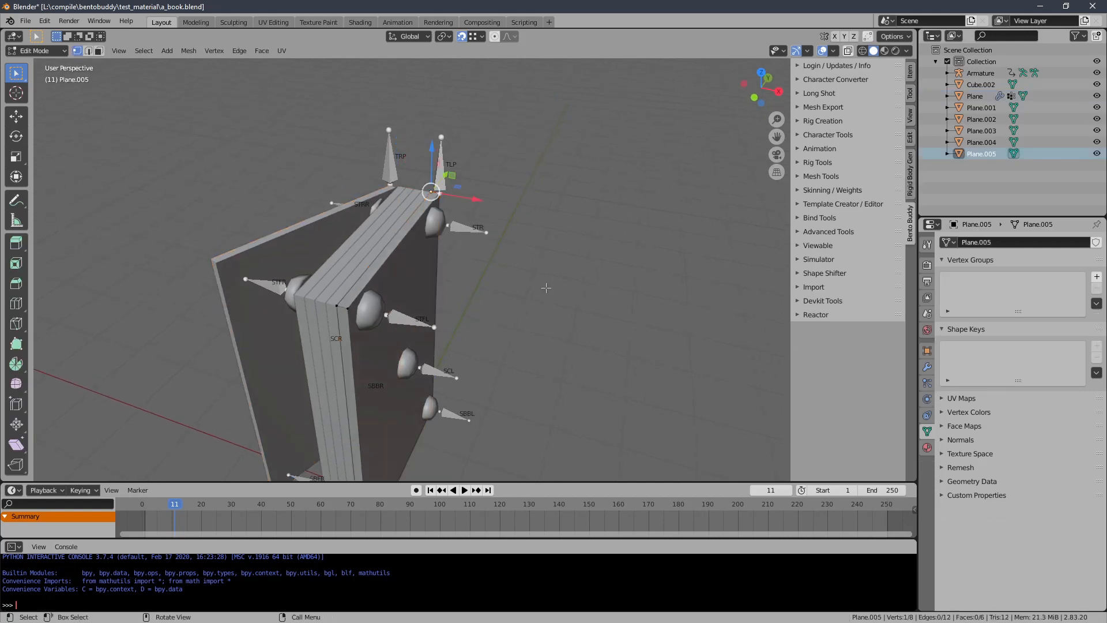
pyautogui.press('a')
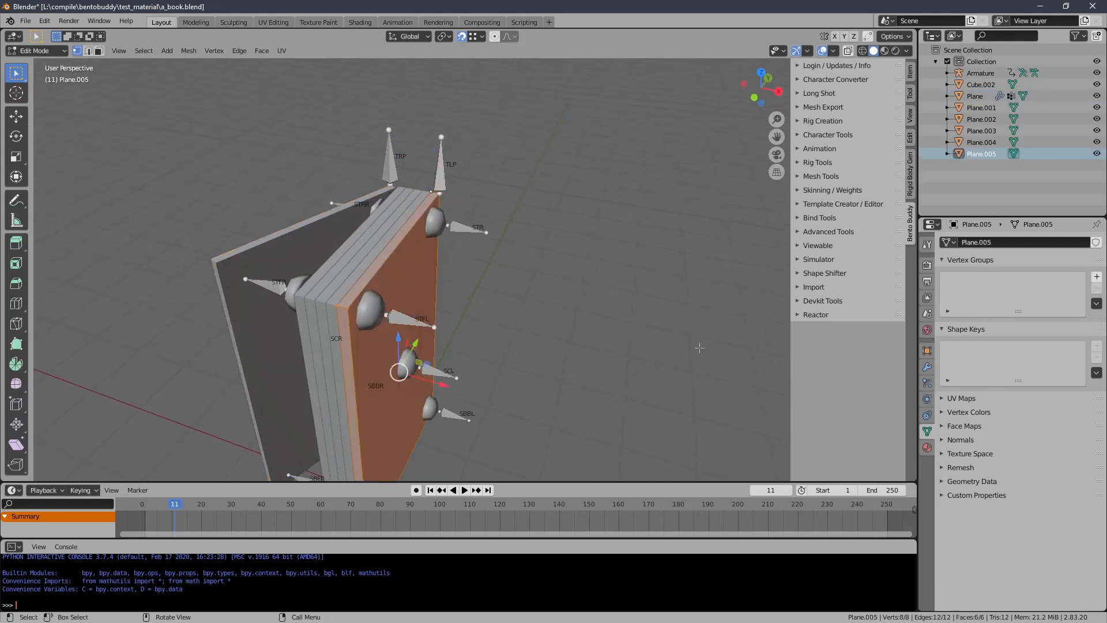
pyautogui.click(1097, 277)
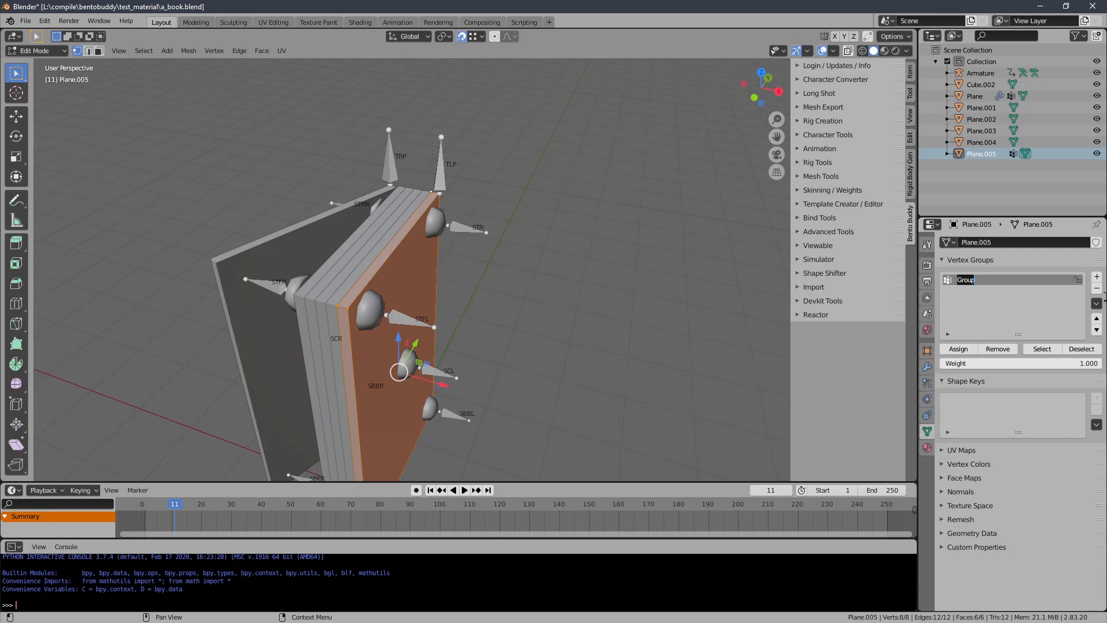
pyautogui.write('TLP')
# Step: Add an Armature modifier to Plane.005 with Armature as its object
pyautogui.click(927, 367)
pyautogui.click(956, 244)
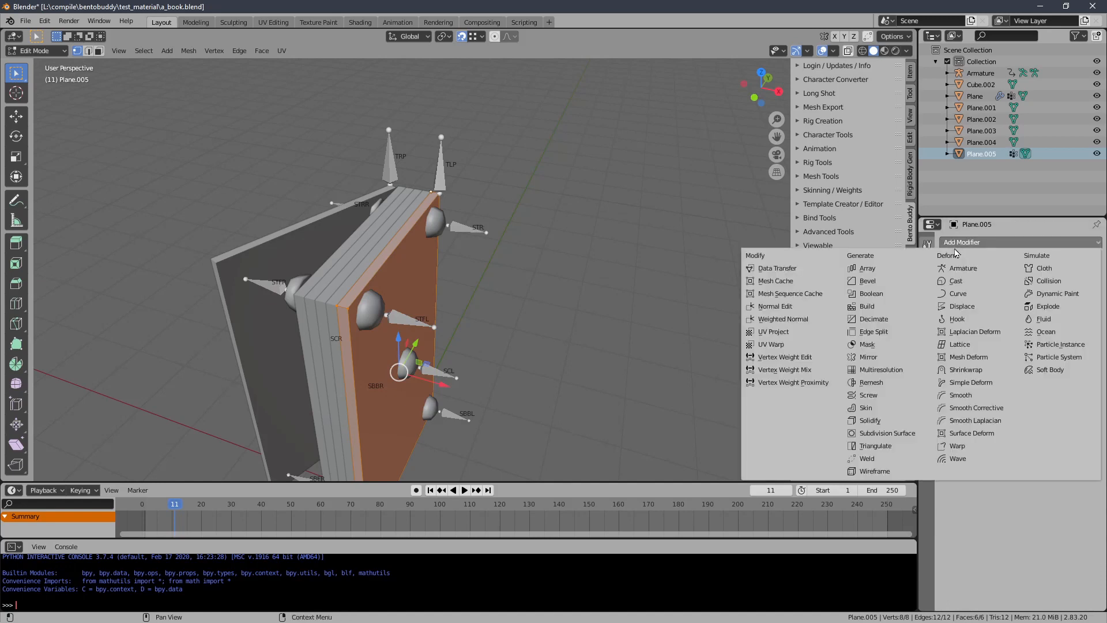
pyautogui.click(959, 268)
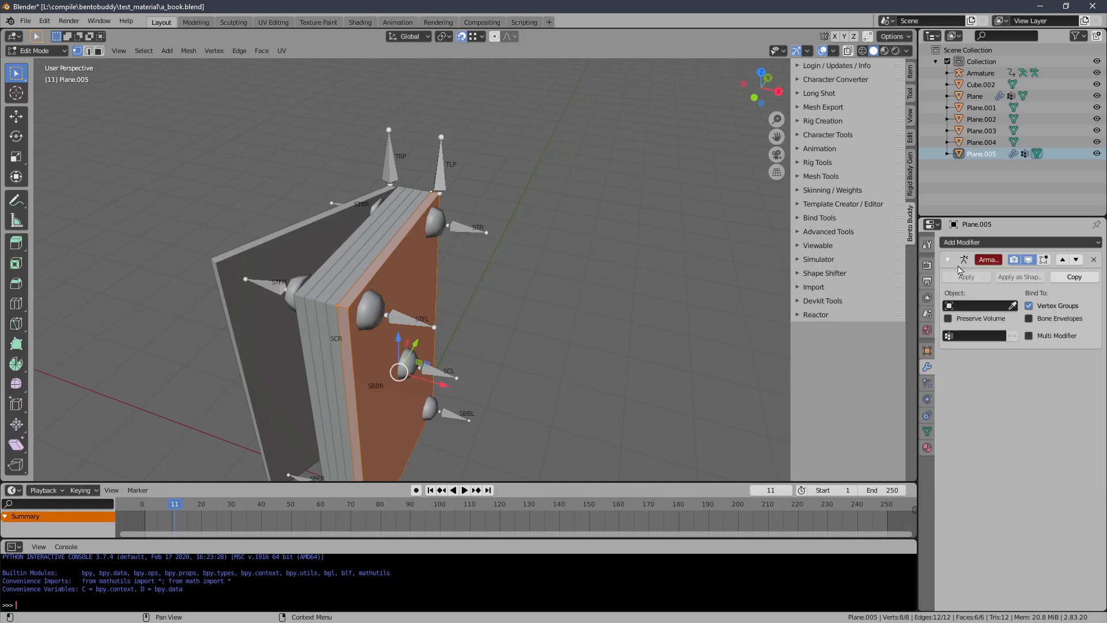
pyautogui.click(1012, 306)
pyautogui.click(474, 221)
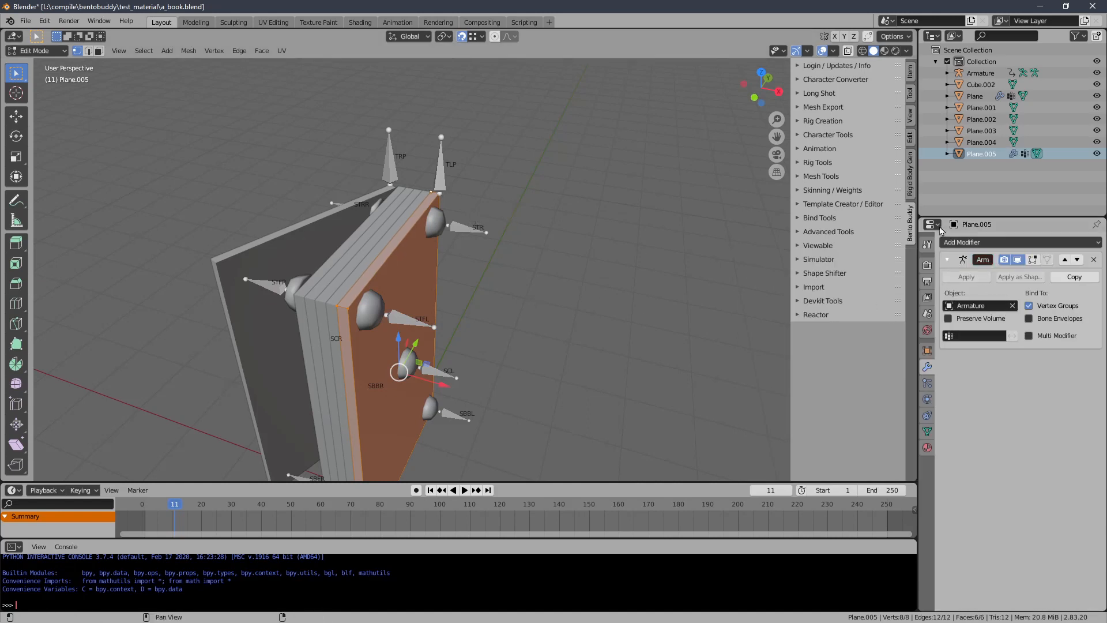
# Step: Preview the cover's Armature deformation in Edit Mode and on cage while scrubbing to frame 17, and switch both display options off again
pyautogui.click(1032, 259)
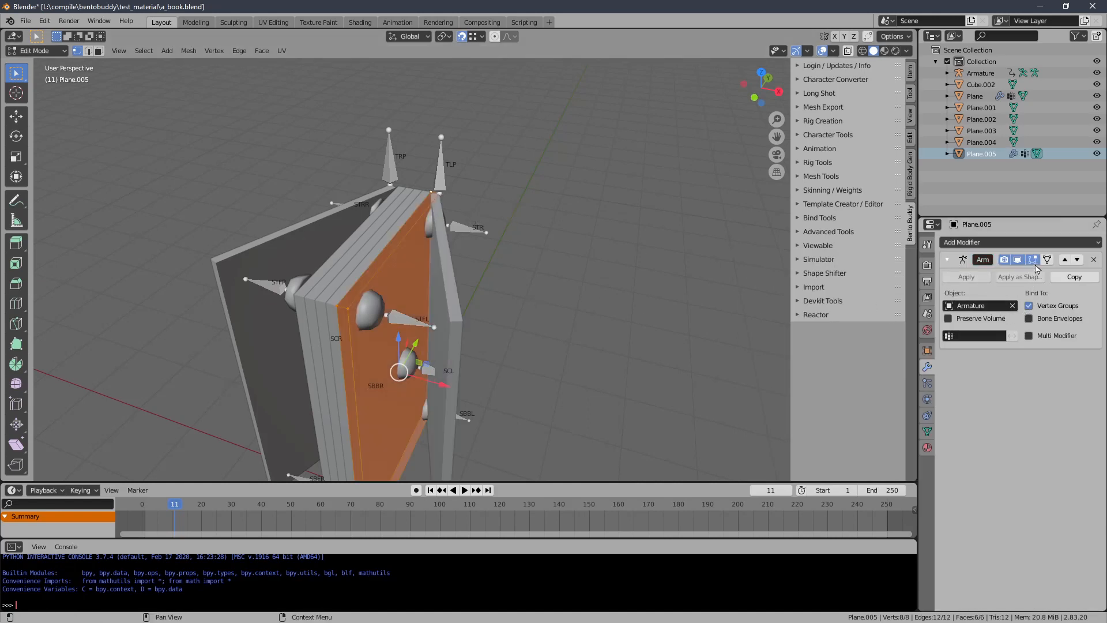
pyautogui.click(1048, 259)
pyautogui.moveTo(692, 292); pyautogui.dragTo(563, 300, button='middle')
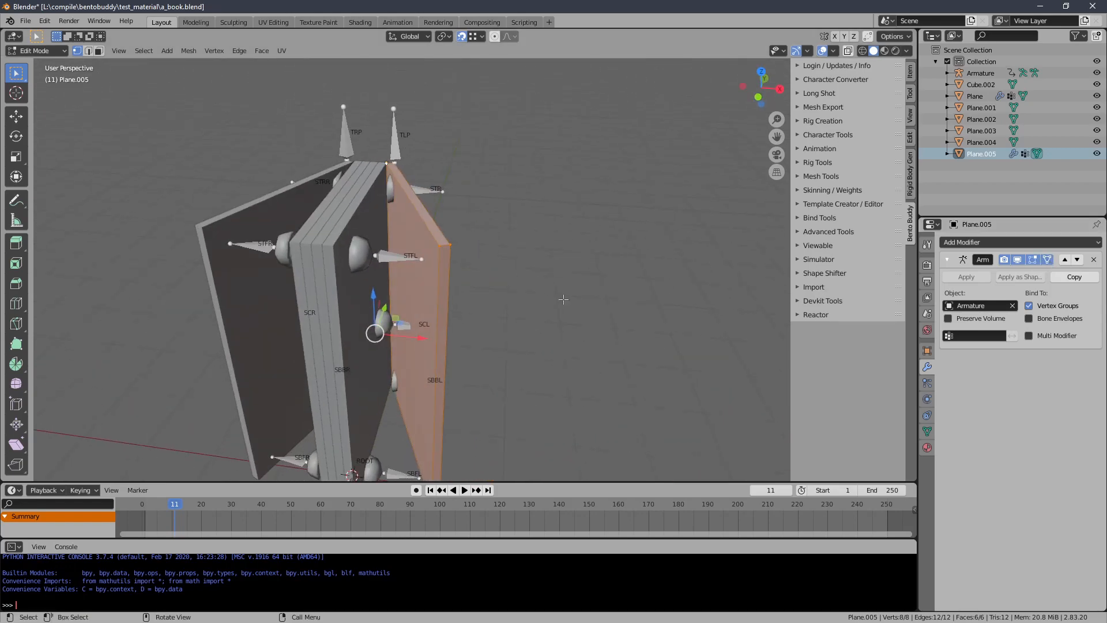
pyautogui.moveTo(184, 502)
pyautogui.mouseDown()
pyautogui.moveTo(167, 504)
pyautogui.moveTo(193, 510)
pyautogui.mouseUp()
pyautogui.moveTo(701, 323); pyautogui.dragTo(731, 338, button='middle')
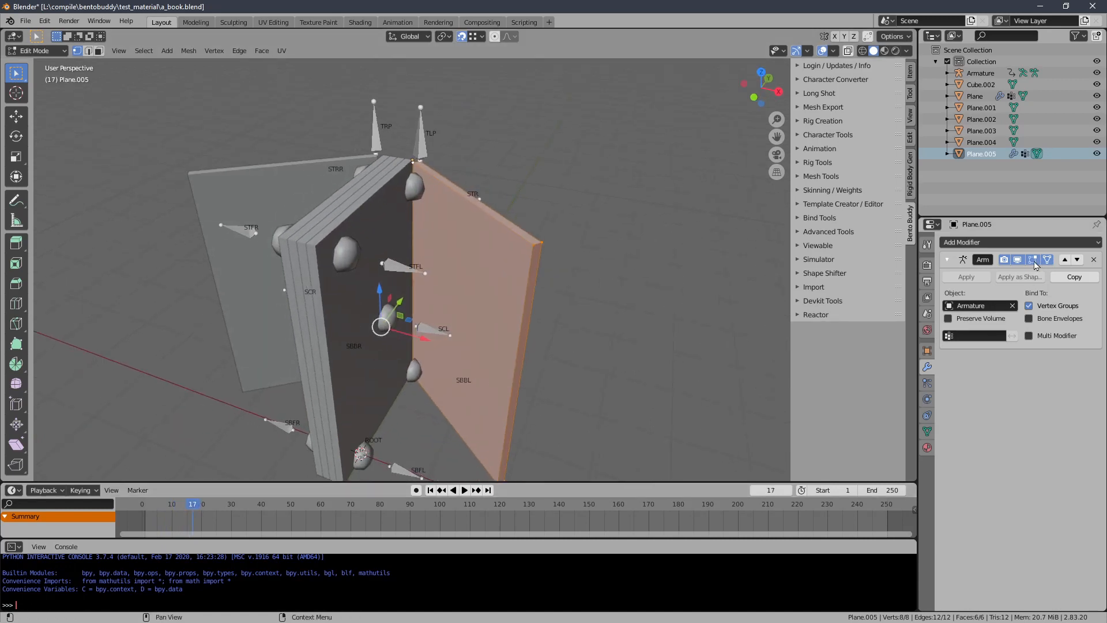
pyautogui.click(1047, 260)
pyautogui.click(1033, 260)
pyautogui.moveTo(402, 309); pyautogui.dragTo(335, 297, button='middle')
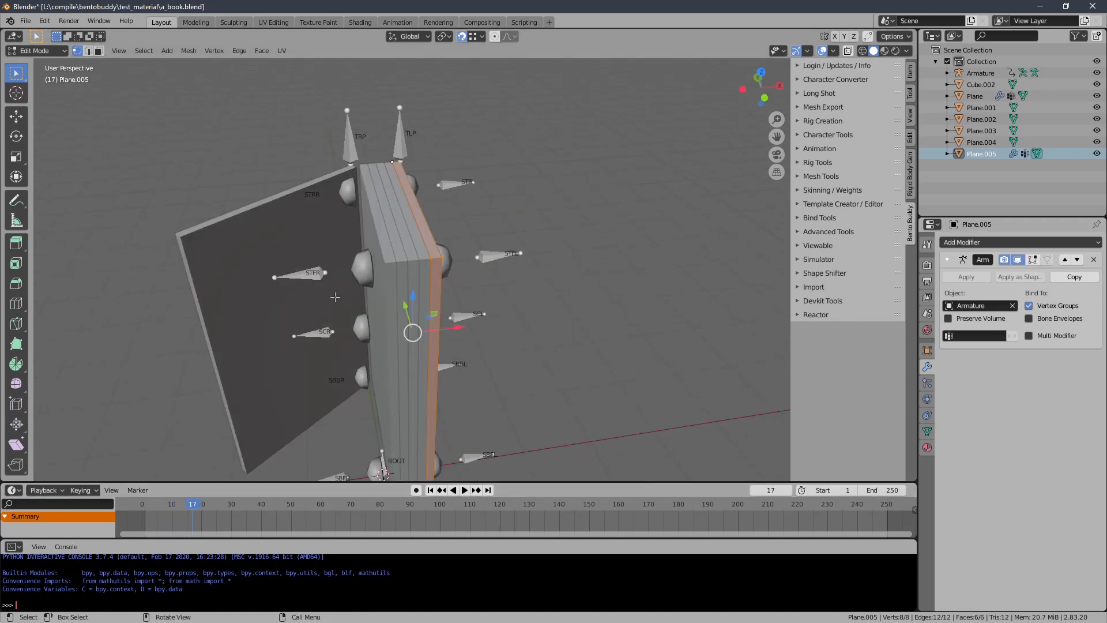
# Step: Return to Object Mode and select the knobs mesh, Cube.002
pyautogui.click(38, 50)
pyautogui.click(32, 58)
pyautogui.moveTo(150, 222); pyautogui.dragTo(379, 218, button='middle')
pyautogui.click(349, 200)
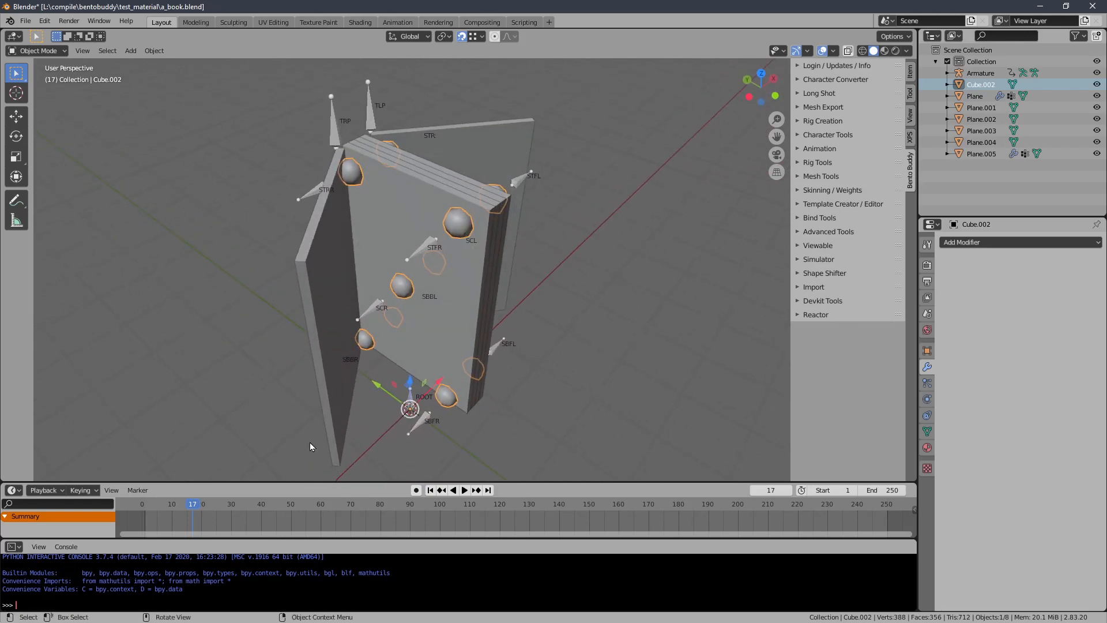
# Step: Scrub the animation to frame 11 to check both covers' movement, and return to frame 1
pyautogui.press('space')
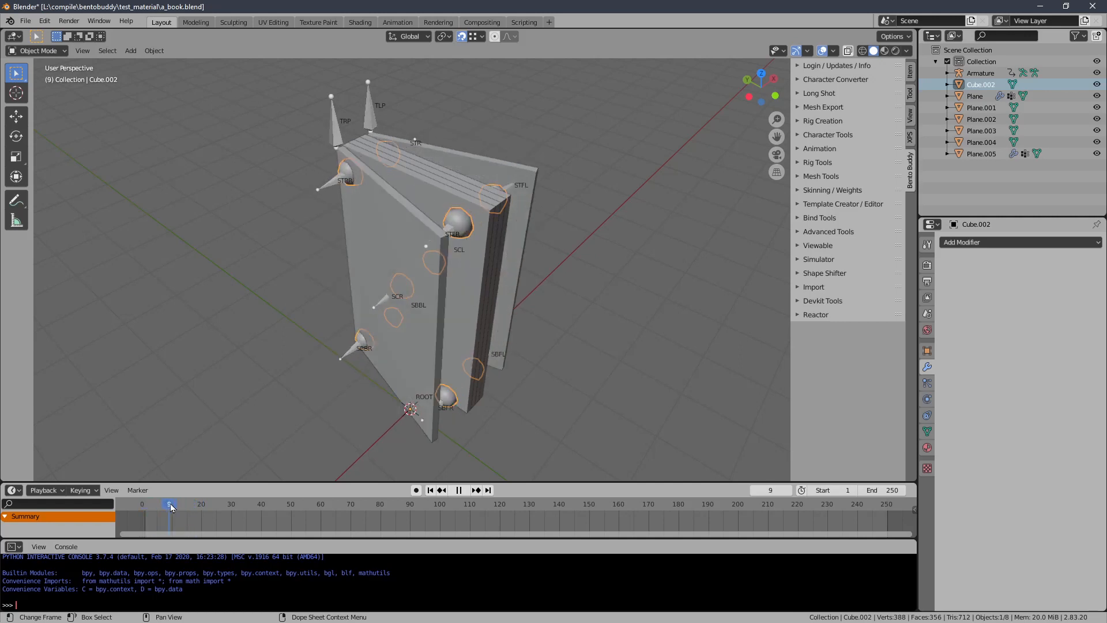
pyautogui.moveTo(192, 507)
pyautogui.mouseDown()
pyautogui.moveTo(147, 508)
pyautogui.moveTo(230, 505)
pyautogui.moveTo(158, 508)
pyautogui.moveTo(175, 507)
pyautogui.mouseUp()
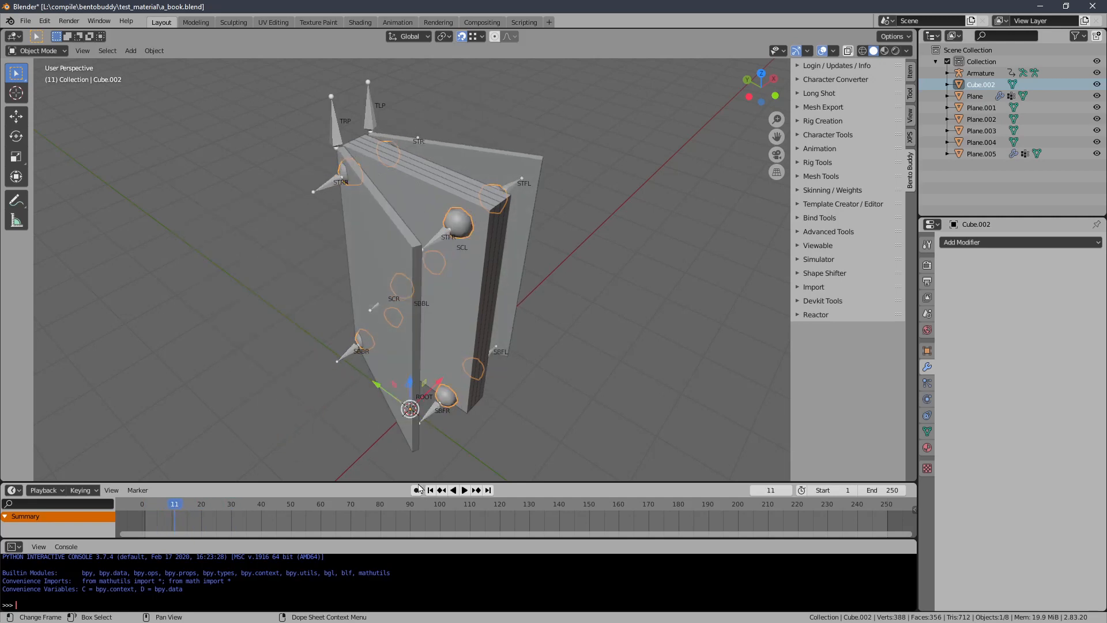
pyautogui.click(430, 490)
pyautogui.moveTo(475, 365); pyautogui.dragTo(441, 333, button='middle')
pyautogui.moveTo(431, 328); pyautogui.dragTo(433, 302, button='middle')
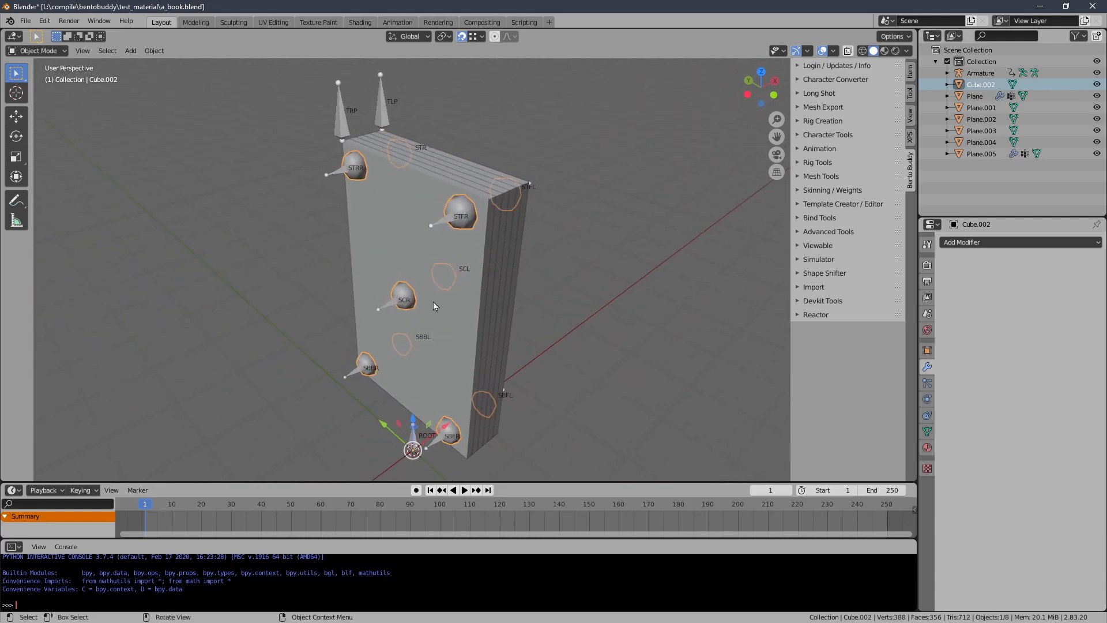
# Step: Reselect the knobs mesh Cube.002 and enter Edit Mode on it
pyautogui.click(302, 275)
pyautogui.moveTo(302, 275); pyautogui.dragTo(375, 248, button='middle')
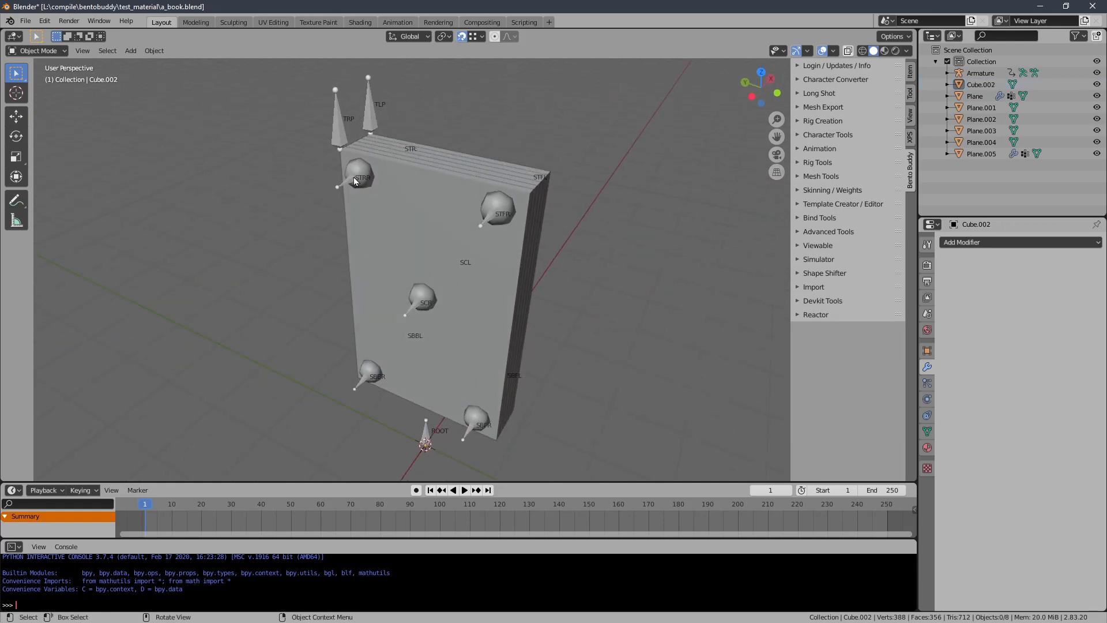
pyautogui.moveTo(354, 181); pyautogui.dragTo(329, 191, button='middle')
pyautogui.click(386, 201)
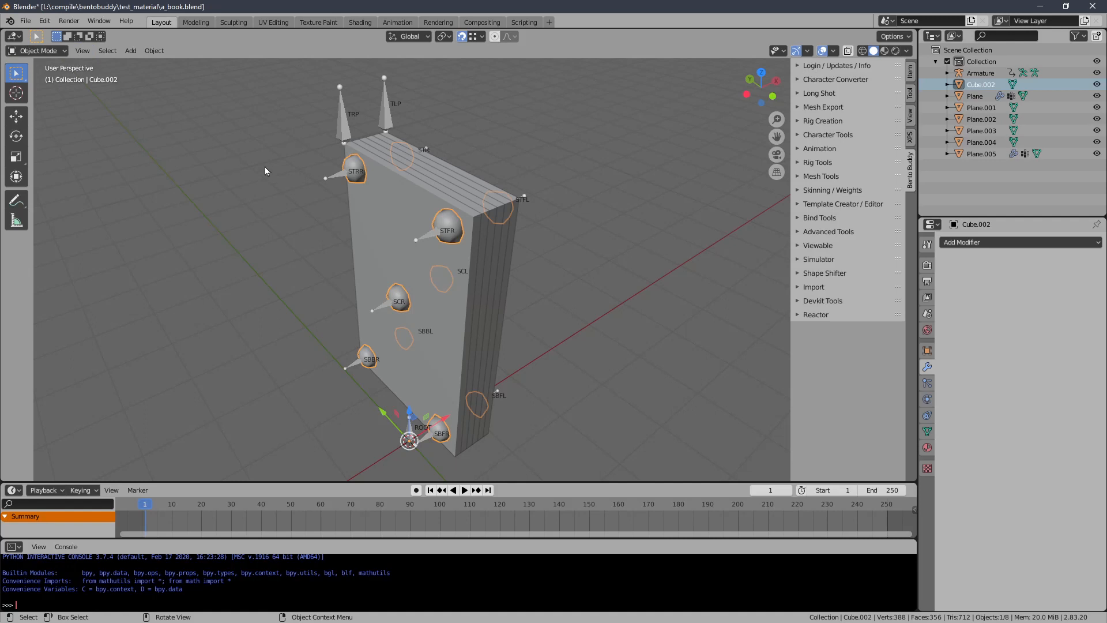
pyautogui.moveTo(264, 171); pyautogui.dragTo(286, 186, button='middle')
pyautogui.moveTo(341, 215); pyautogui.dragTo(358, 216, button='middle')
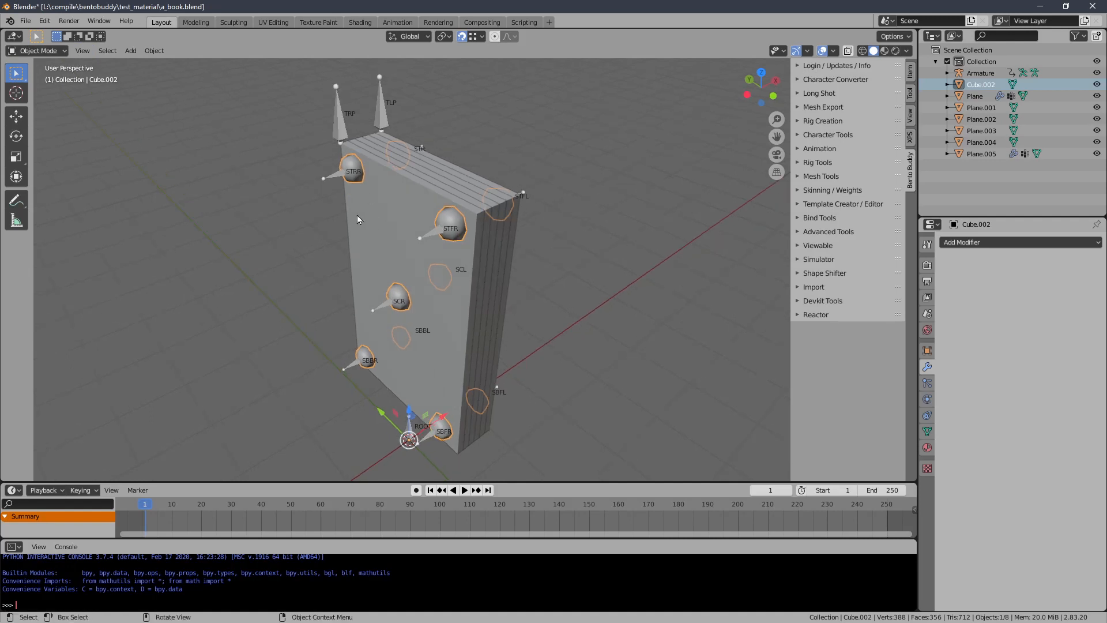
pyautogui.click(57, 52)
pyautogui.click(56, 76)
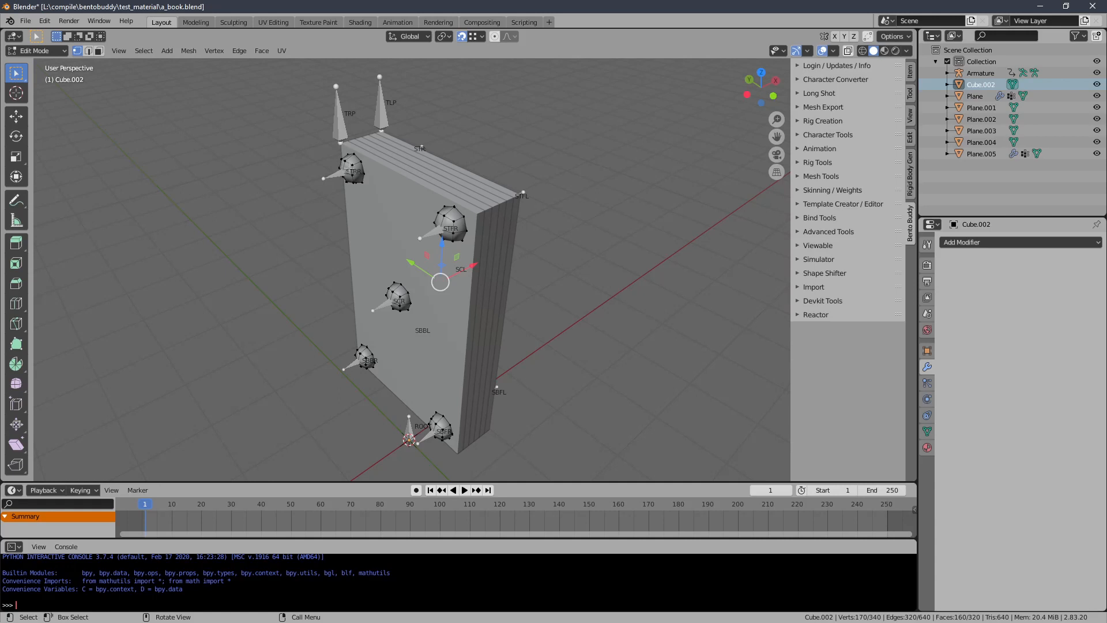
# Step: Switch the viewport to wireframe, clear the selection and select only the linked vertices of the knob at the STRR bone
pyautogui.press('l')
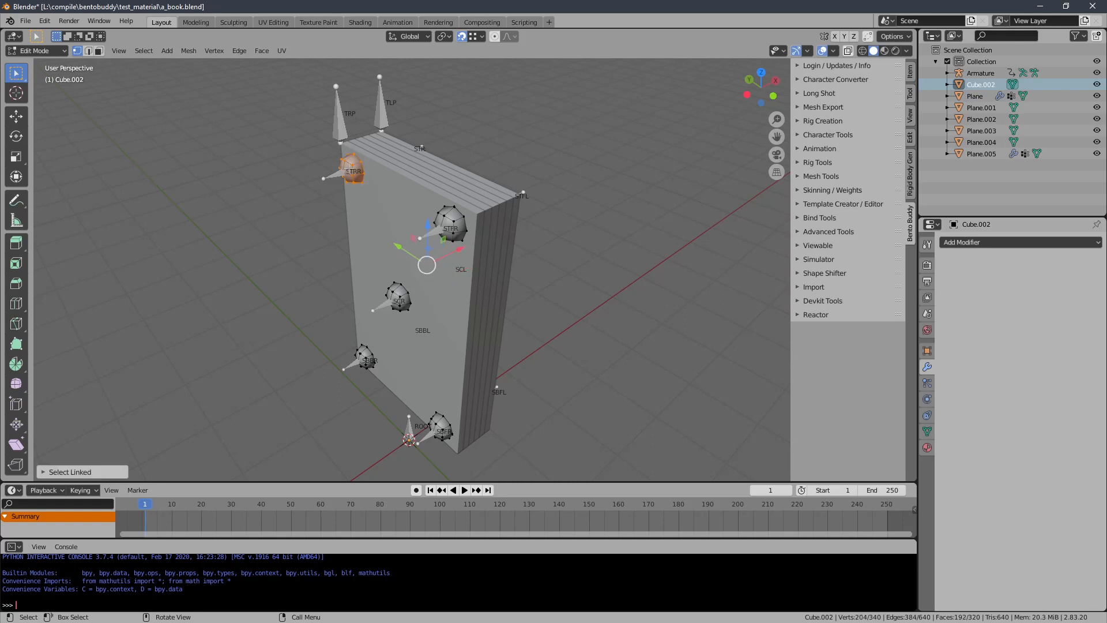
pyautogui.moveTo(363, 190); pyautogui.dragTo(539, 126, button='middle')
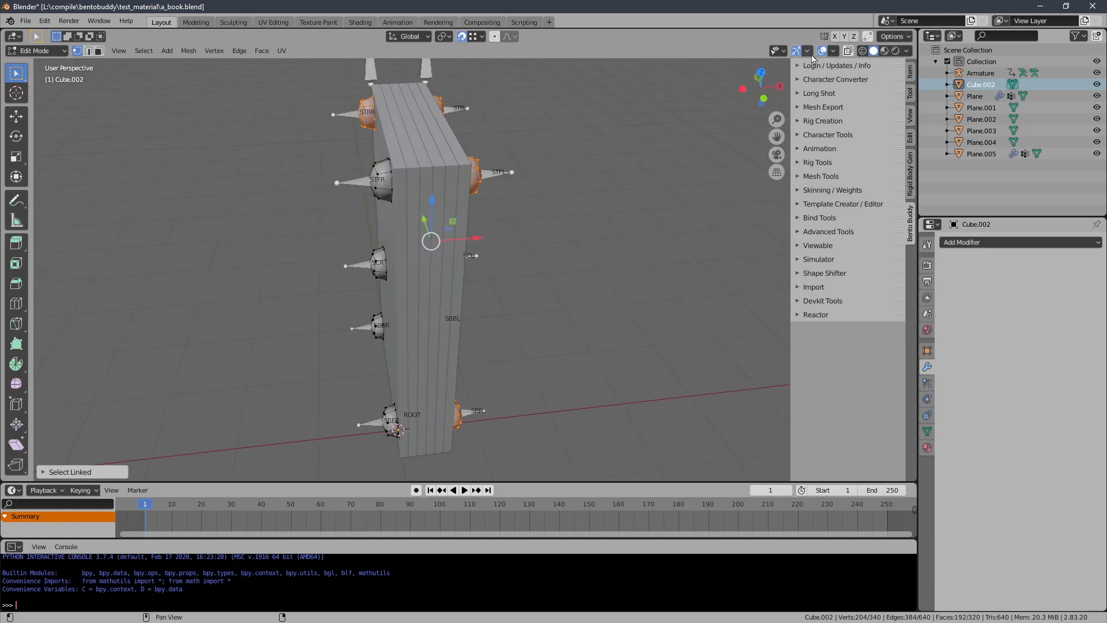
pyautogui.click(863, 51)
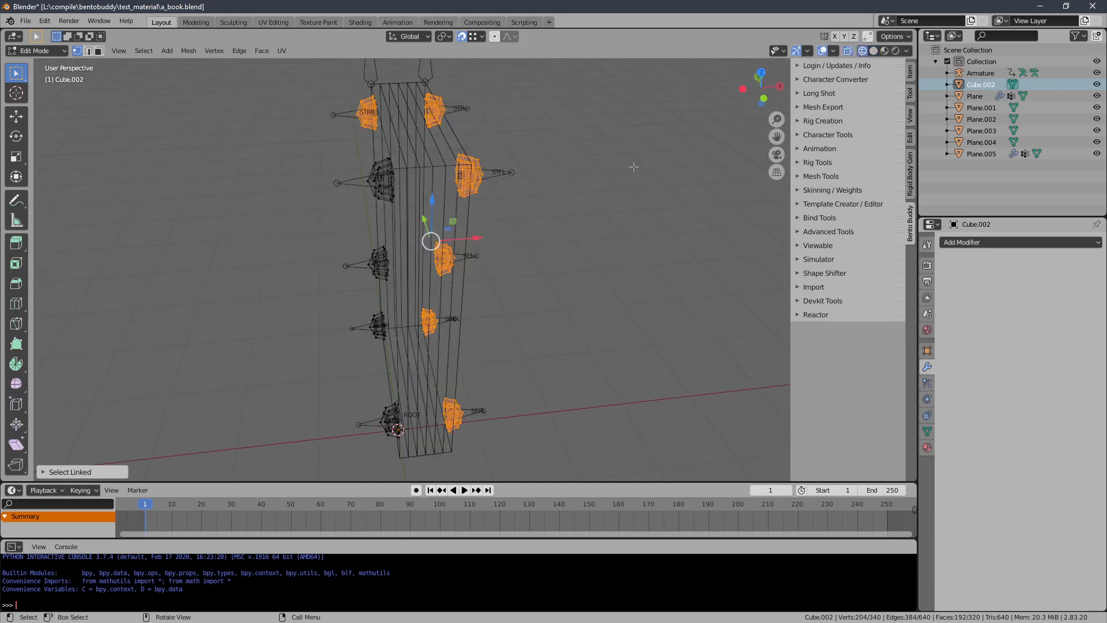
pyautogui.click(458, 194)
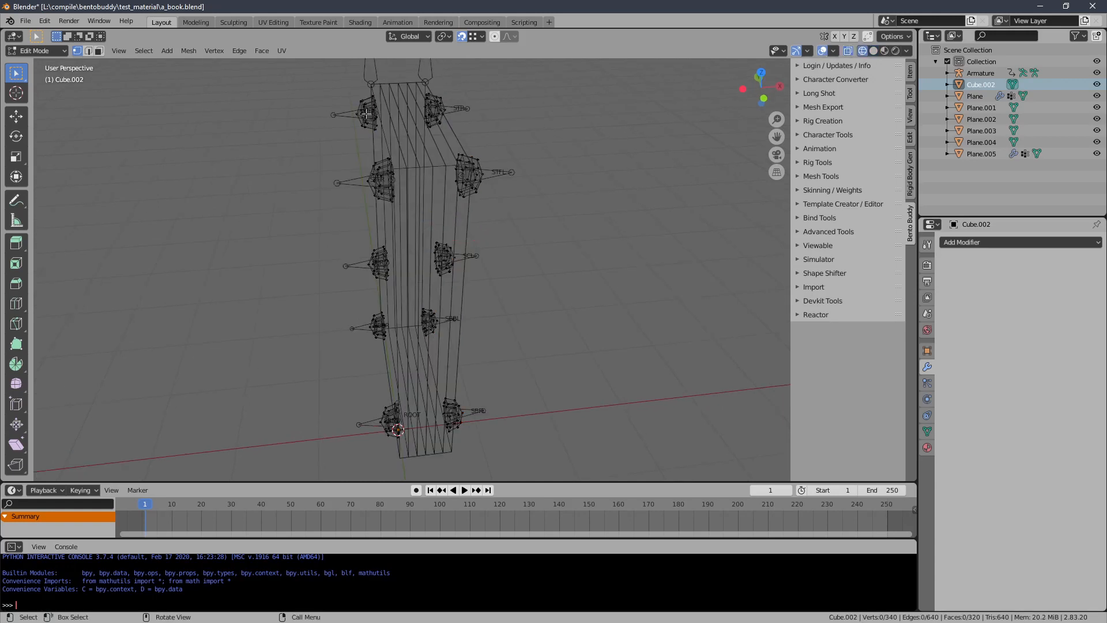
pyautogui.press('l')
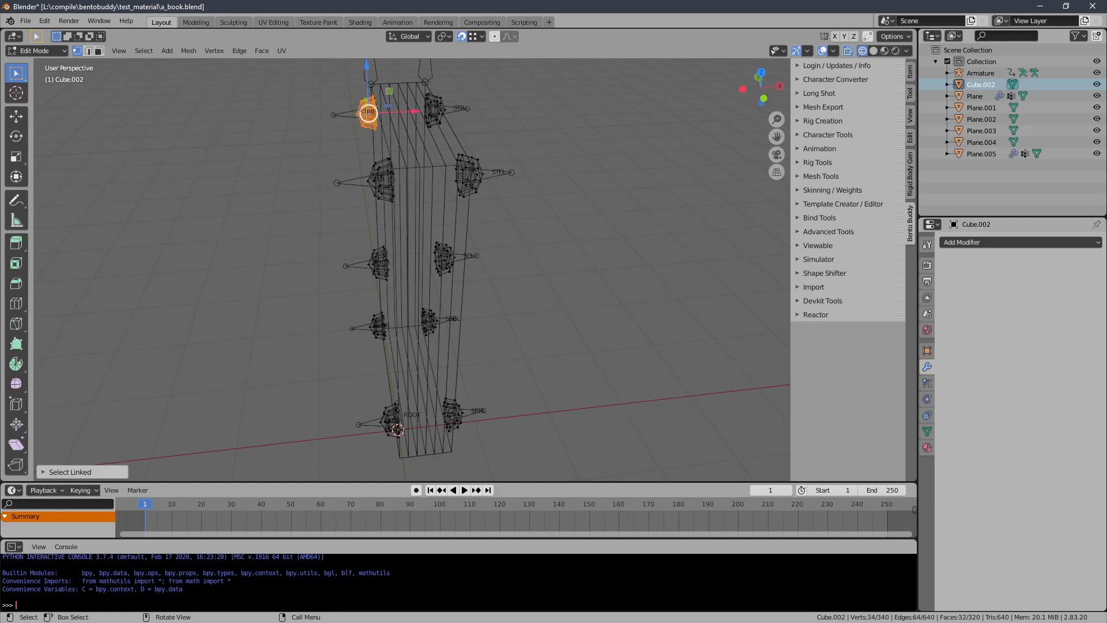
pyautogui.moveTo(297, 145); pyautogui.dragTo(395, 230, button='middle')
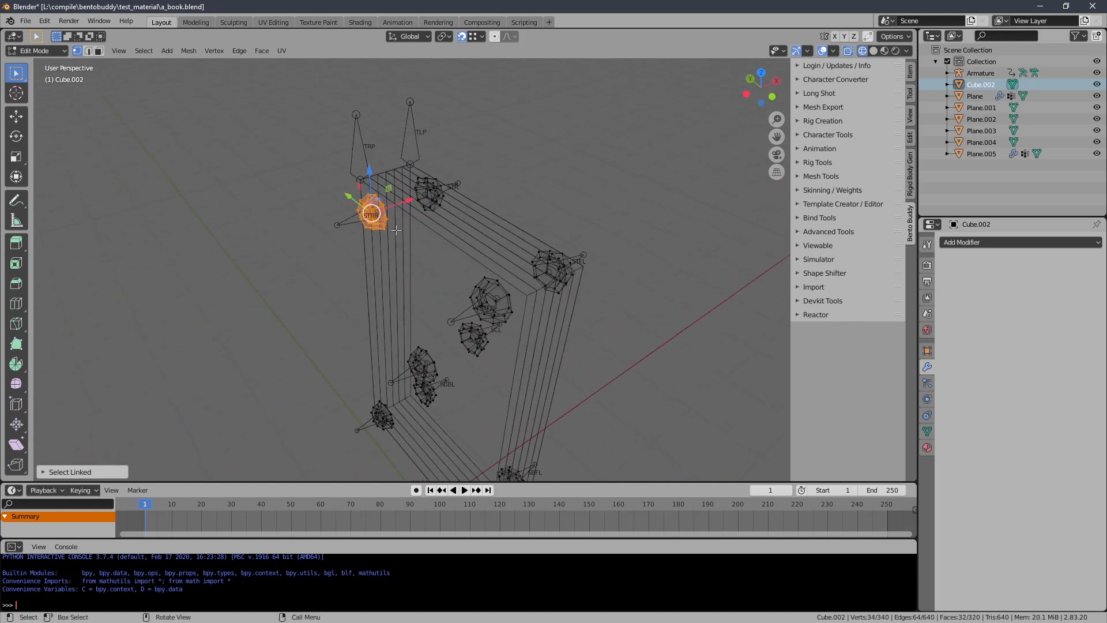
# Step: Move the animation to frame 11 so the STRR bone can be compared with the selected knob
pyautogui.scroll(5, 382, 167)
pyautogui.keyDown('shift'); pyautogui.moveTo(380, 164); pyautogui.dragTo(382, 168, button='middle'); pyautogui.keyUp('shift')
pyautogui.press('space')
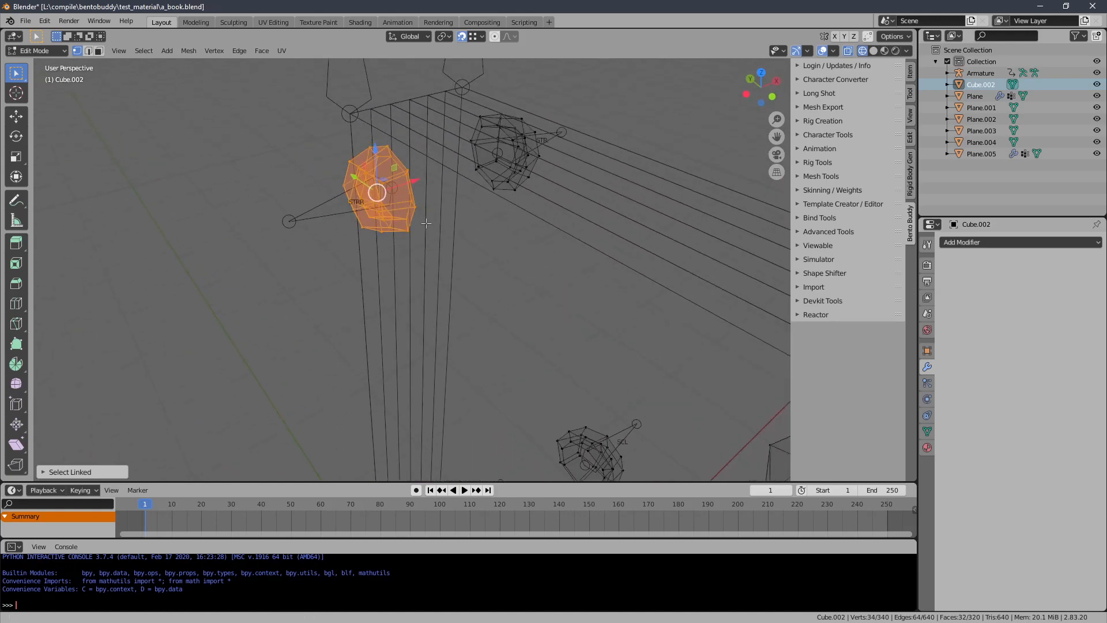
pyautogui.moveTo(158, 507); pyautogui.dragTo(174, 507)
pyautogui.press('space')
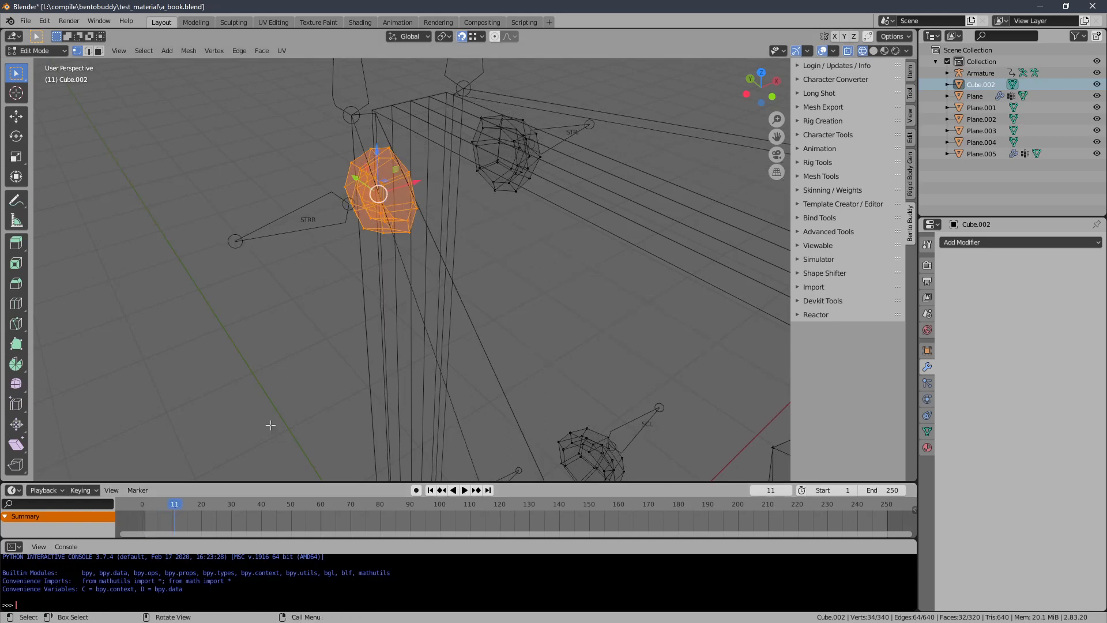
pyautogui.moveTo(271, 426); pyautogui.dragTo(294, 323, button='middle')
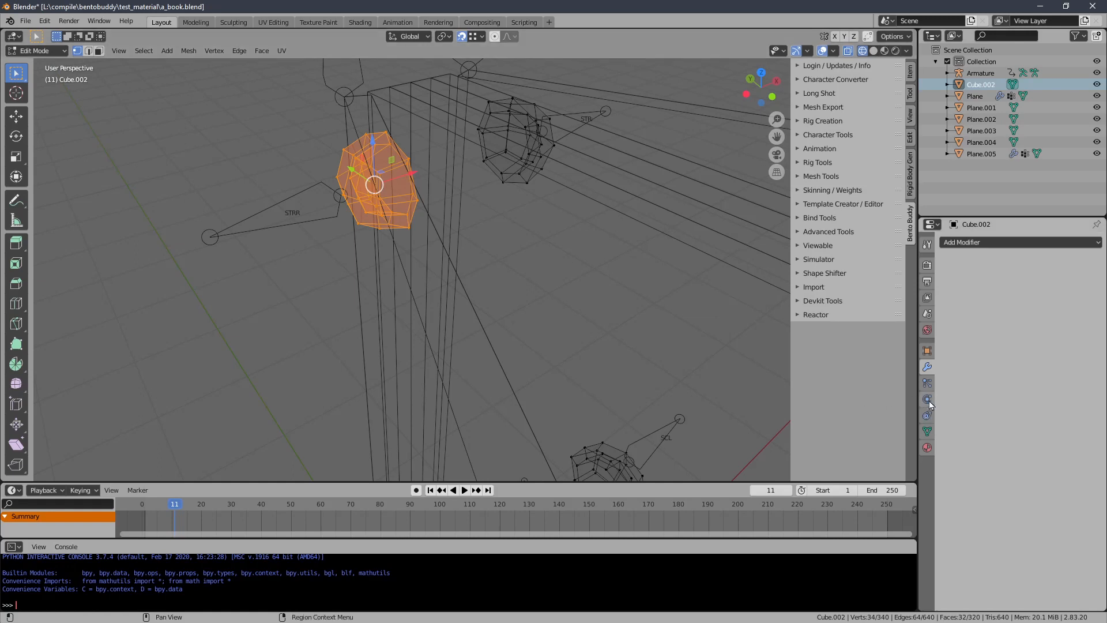
# Step: Add a vertex group named STRR to Cube.002
pyautogui.click(927, 431)
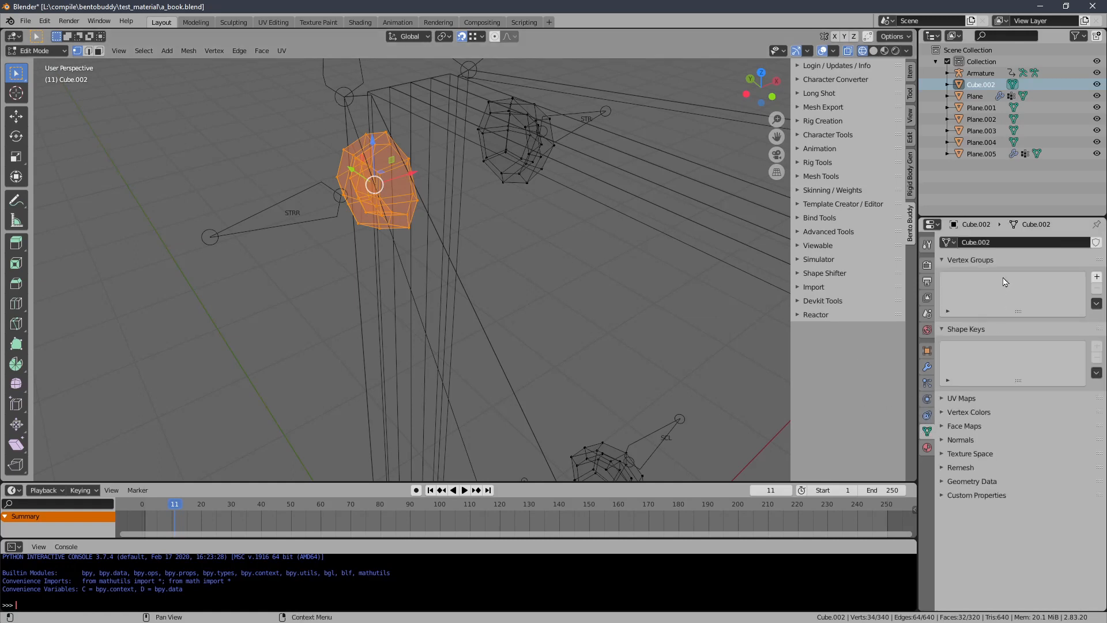
pyautogui.click(1098, 277)
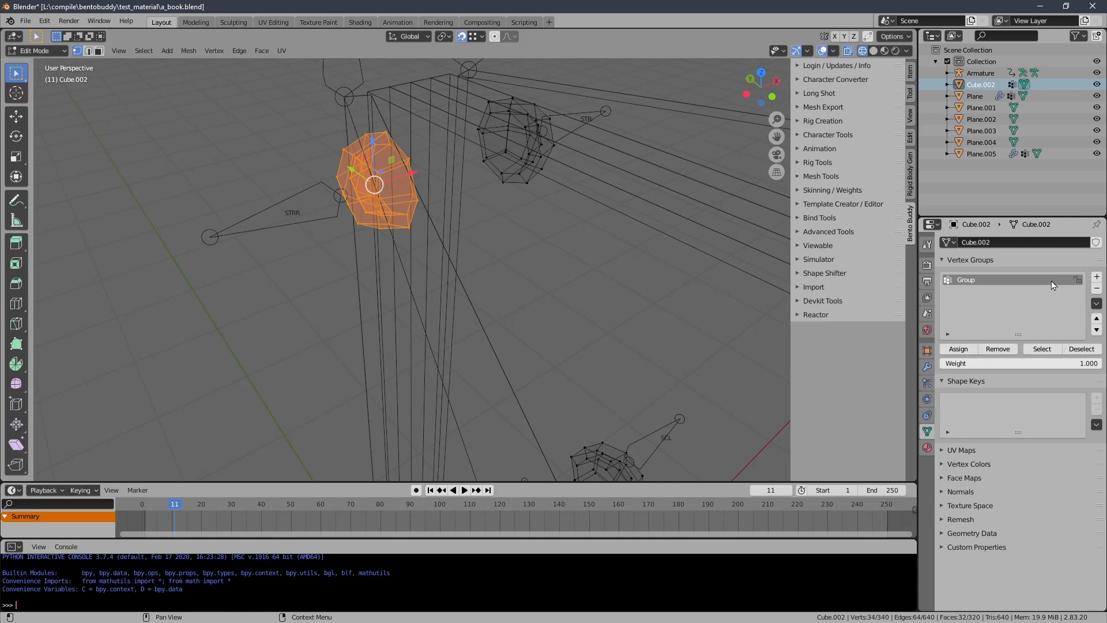
pyautogui.doubleClick(1019, 278)
pyautogui.write('STRR')
pyautogui.moveTo(542, 181); pyautogui.dragTo(538, 189, button='middle')
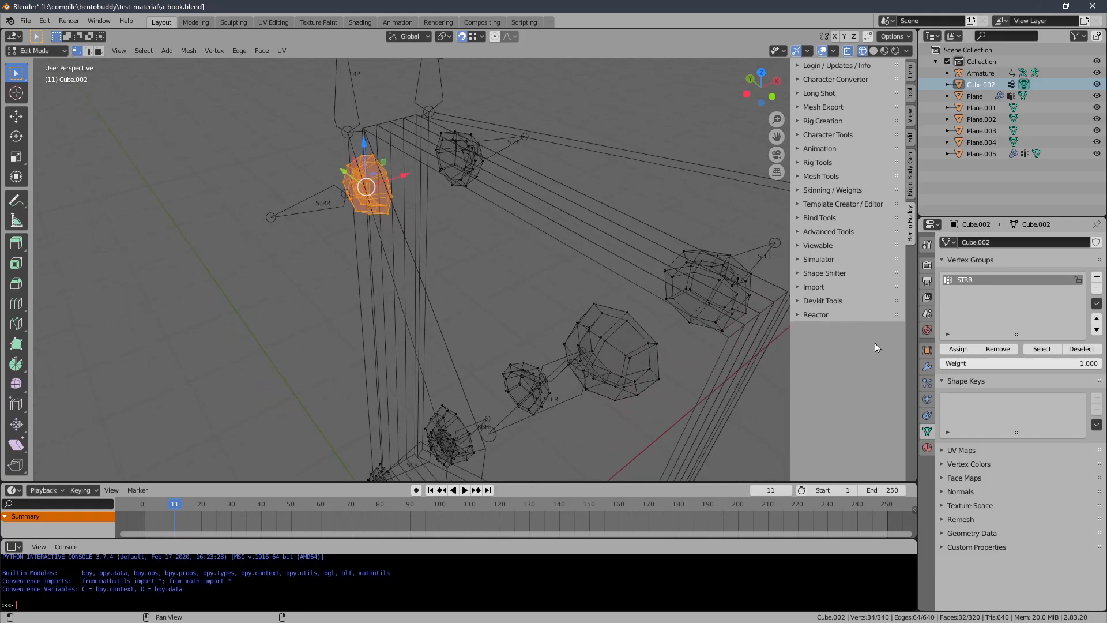
# Step: Add an Armature modifier to Cube.002 with Armature as its object
pyautogui.click(927, 367)
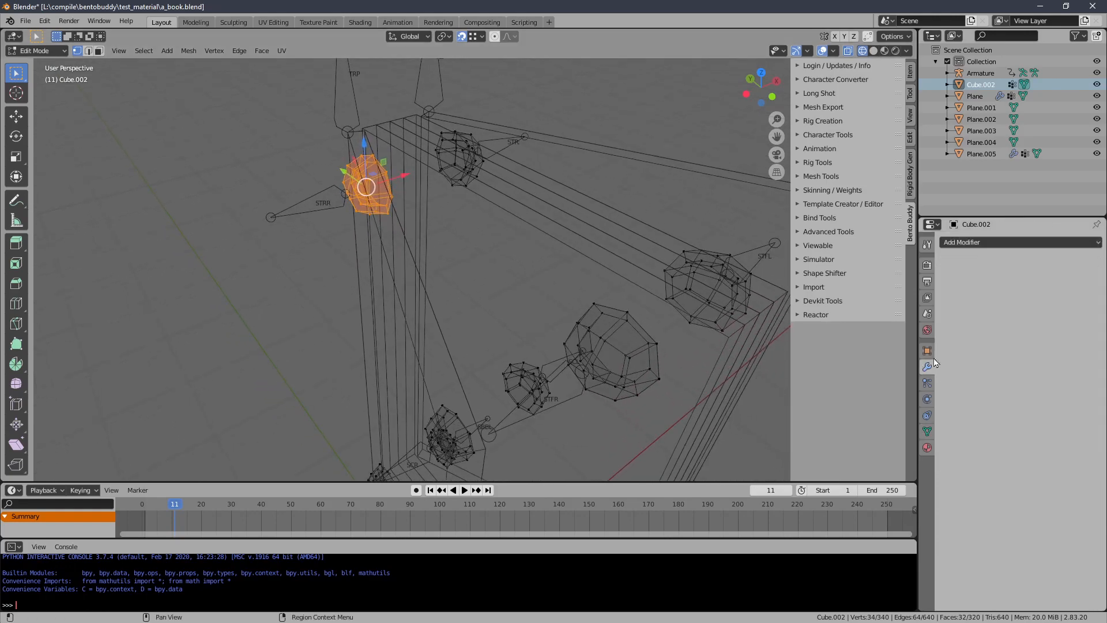
pyautogui.click(960, 242)
pyautogui.click(974, 272)
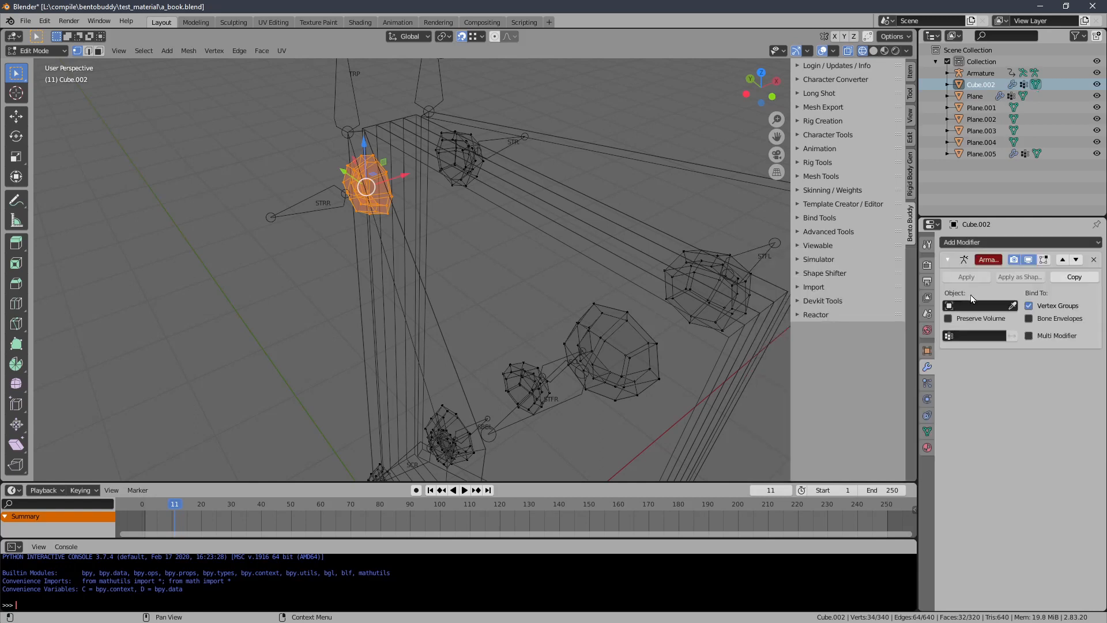
pyautogui.click(1012, 306)
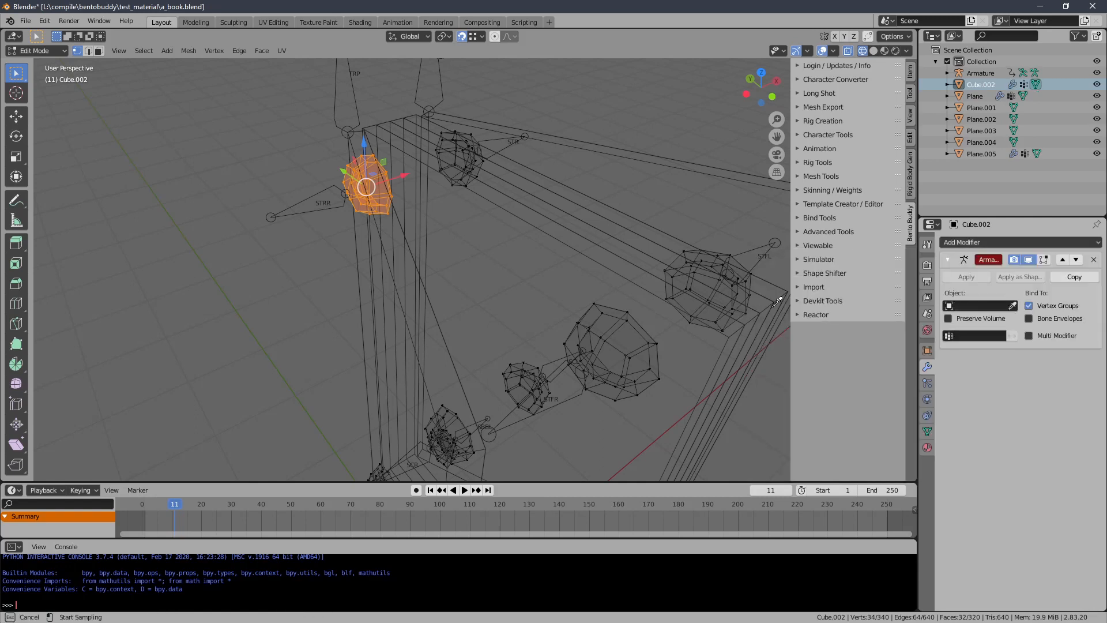
pyautogui.click(774, 243)
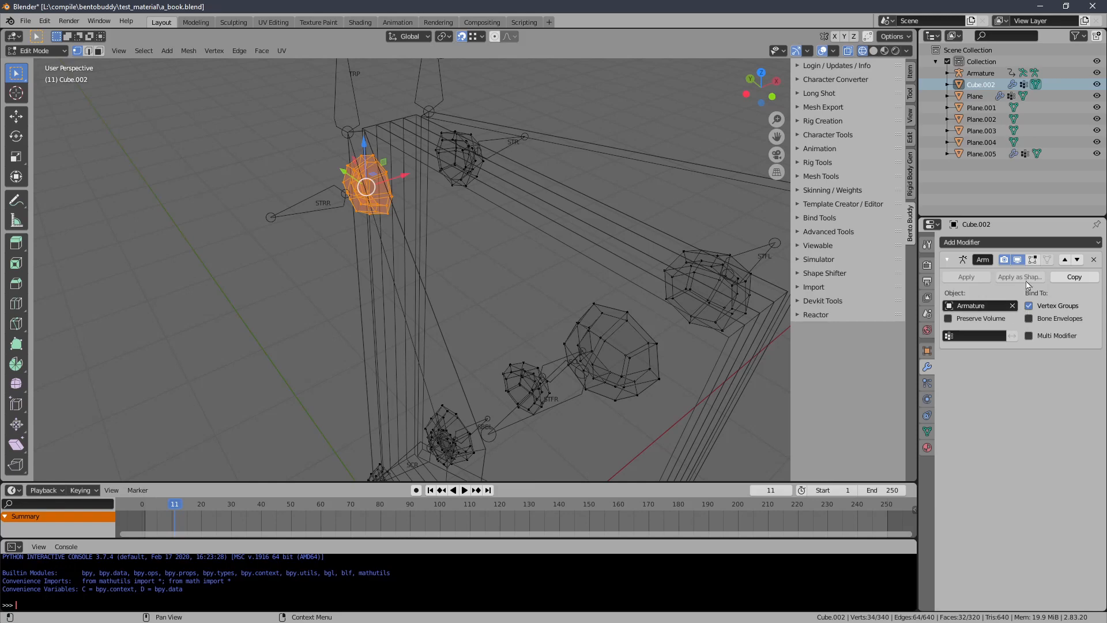
# Step: Display the modifier's effect in Edit Mode and on cage, and assign the selected knob's vertices to the STRR group
pyautogui.click(1032, 260)
pyautogui.click(1047, 260)
pyautogui.scroll(-2, 525, 234)
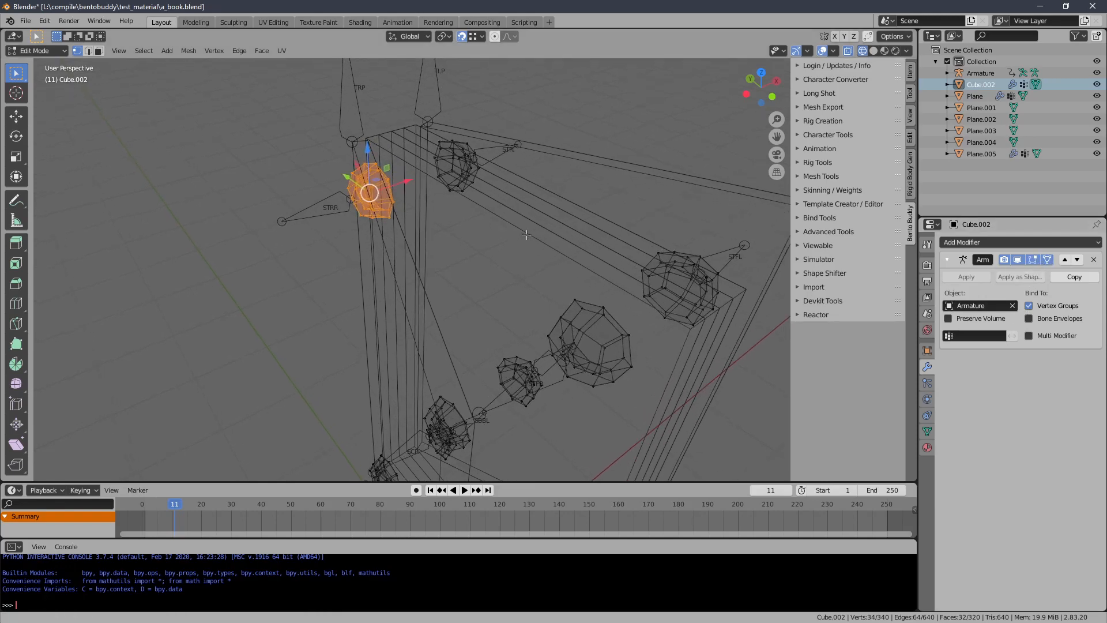
pyautogui.click(927, 431)
pyautogui.click(958, 350)
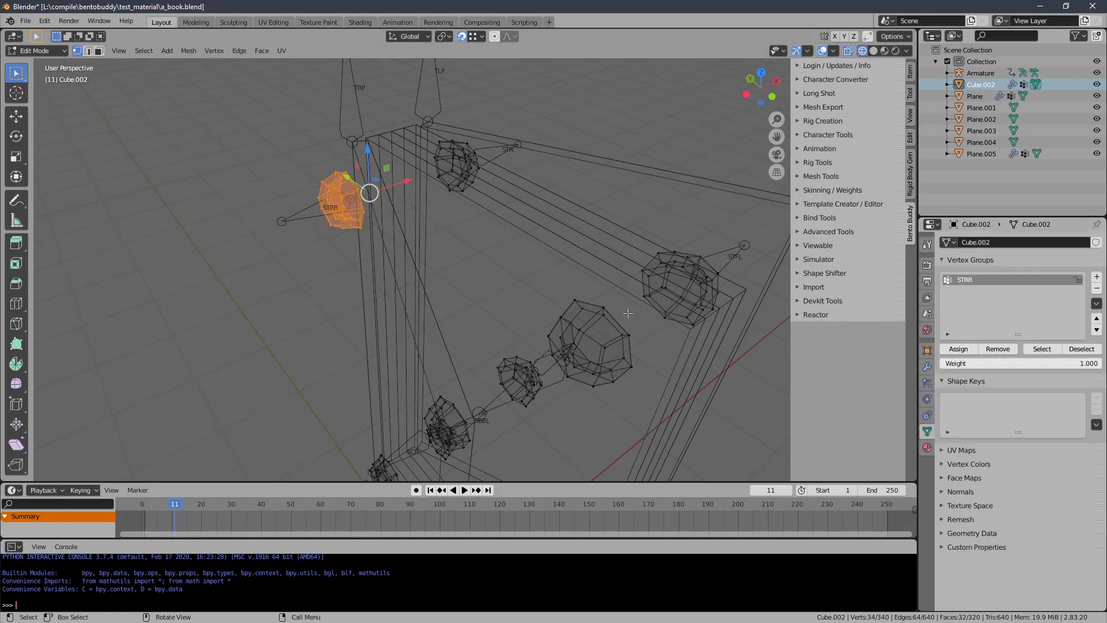
# Step: Select all vertices of the knob beside the STR bone and add a vertex group named STR for it
pyautogui.moveTo(415, 253); pyautogui.dragTo(442, 267, button='middle')
pyautogui.scroll(1, 420, 270)
pyautogui.click(637, 213)
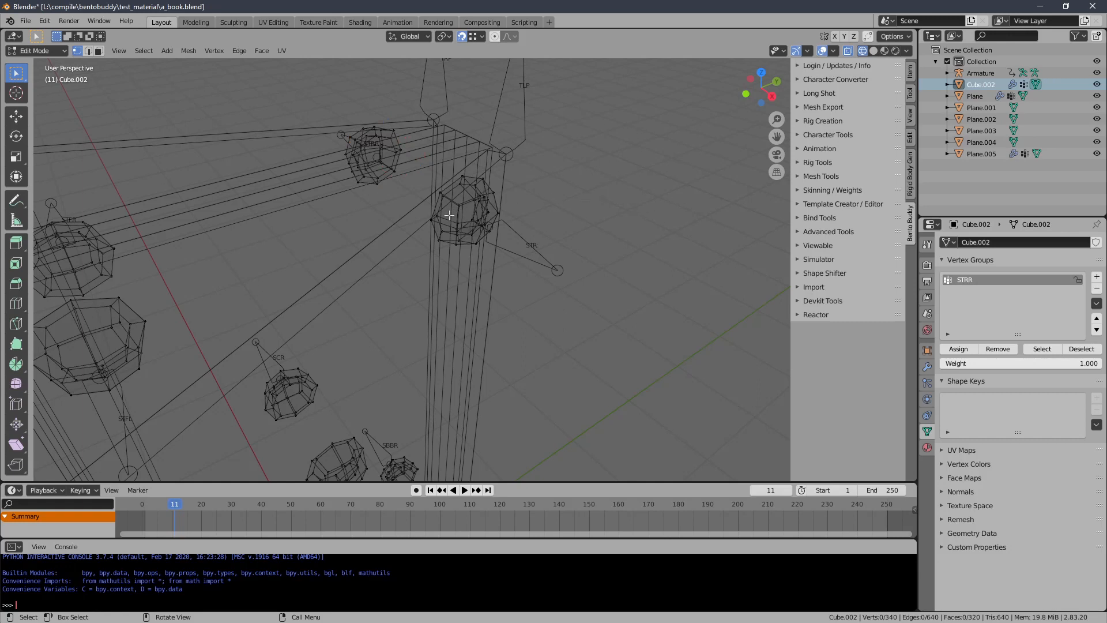
pyautogui.press('l')
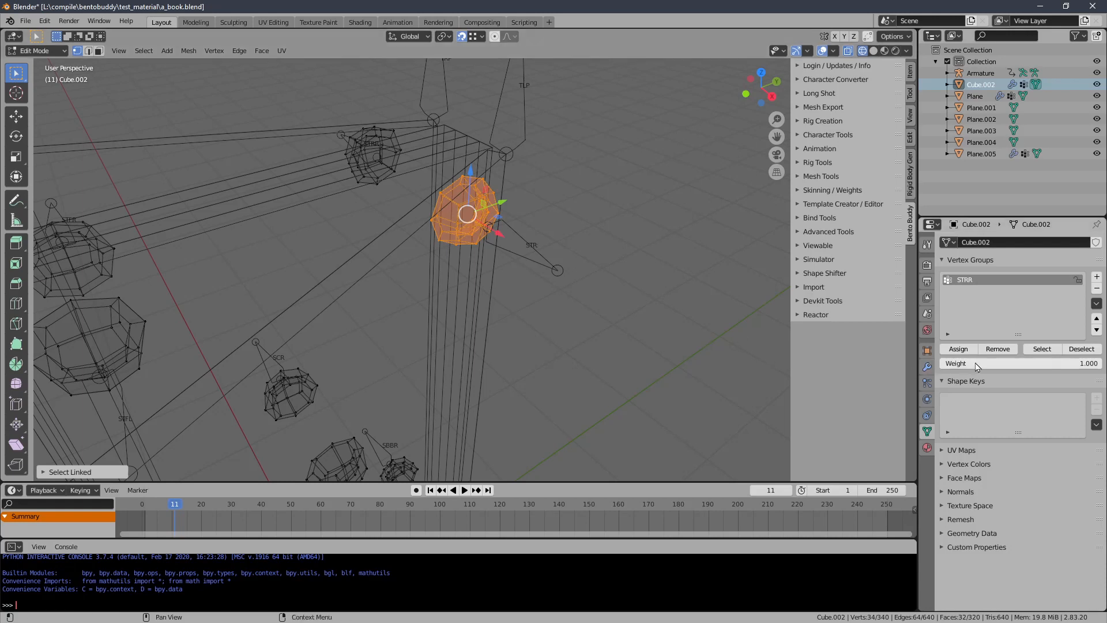
pyautogui.click(1097, 278)
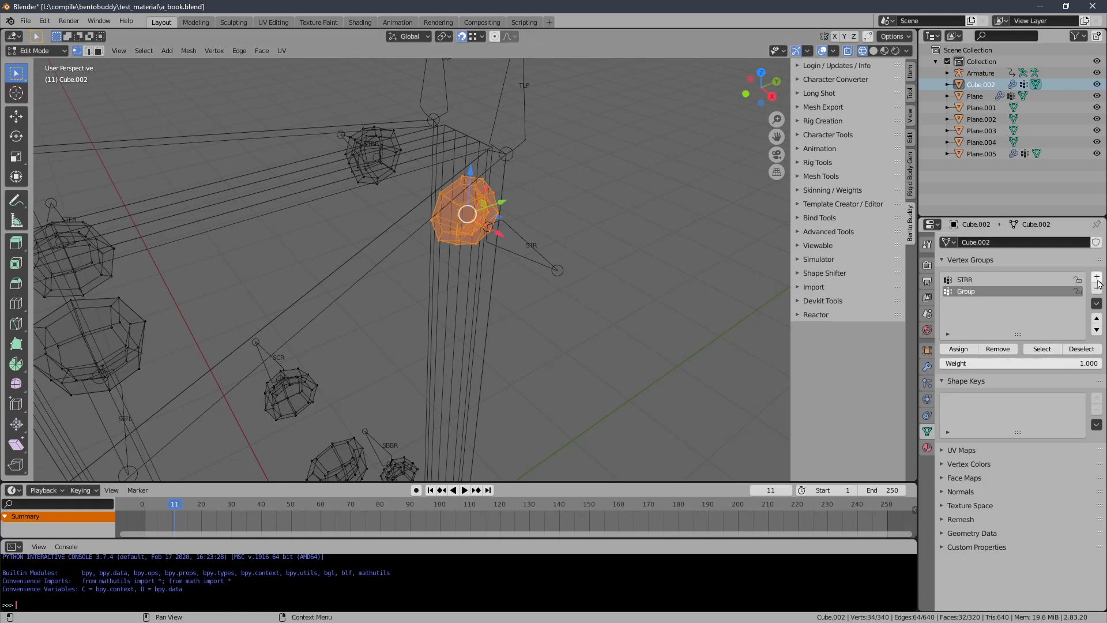
pyautogui.doubleClick(978, 293)
pyautogui.write('STR')
pyautogui.press('Return')
pyautogui.scroll(4, 585, 226)
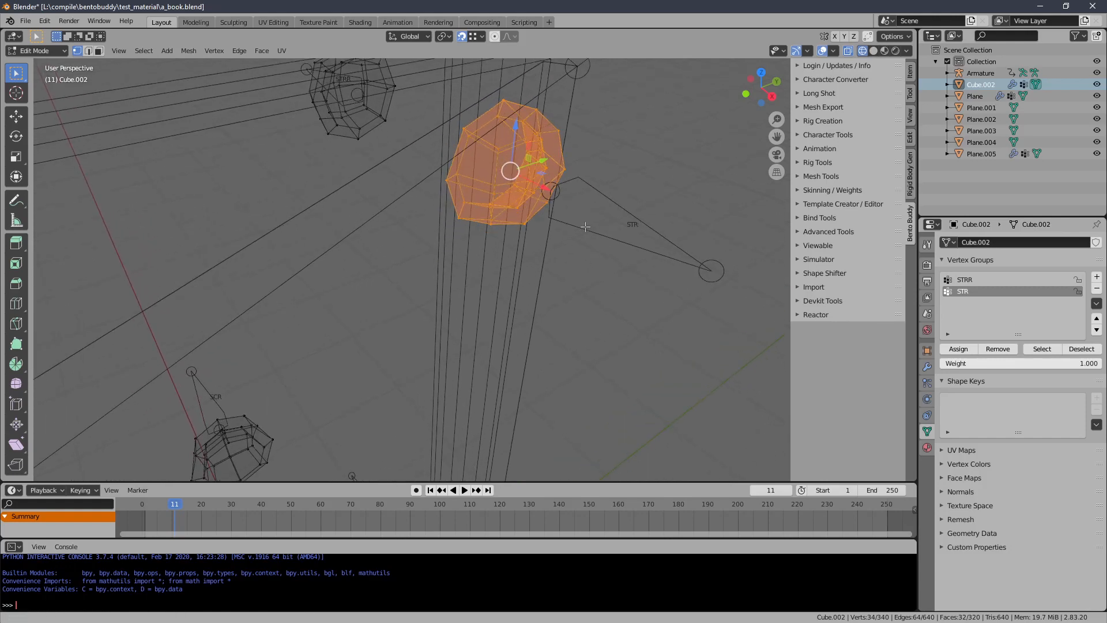
# Step: Leave mesh editing on Cube.002 and open the armature in Edit Mode
pyautogui.scroll(-1, 586, 227)
pyautogui.scroll(-1, 584, 234)
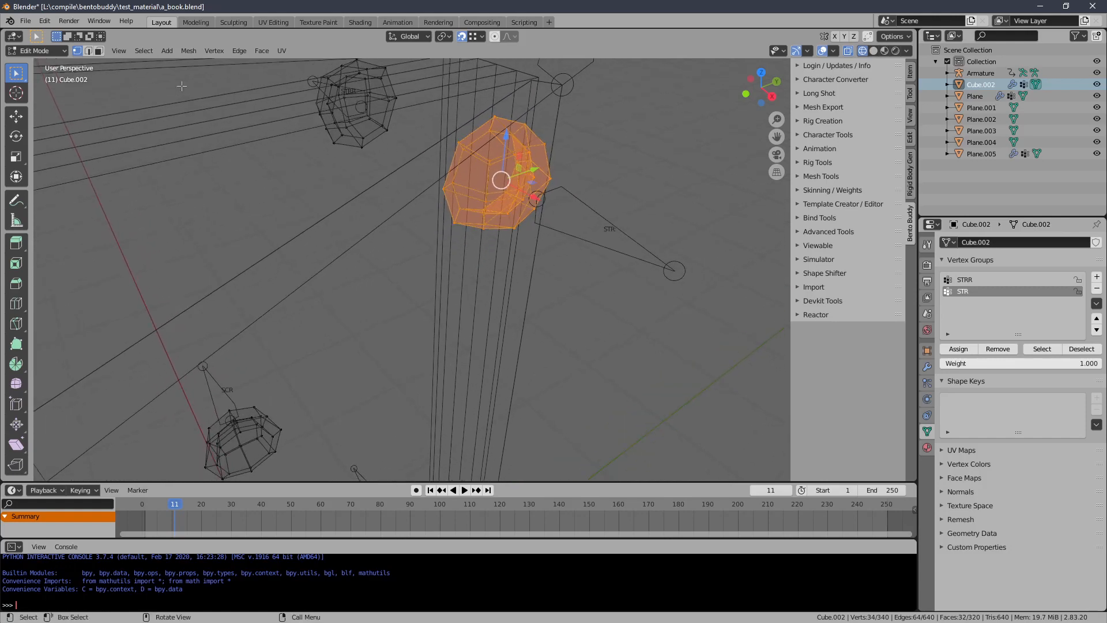
pyautogui.click(43, 52)
pyautogui.click(41, 64)
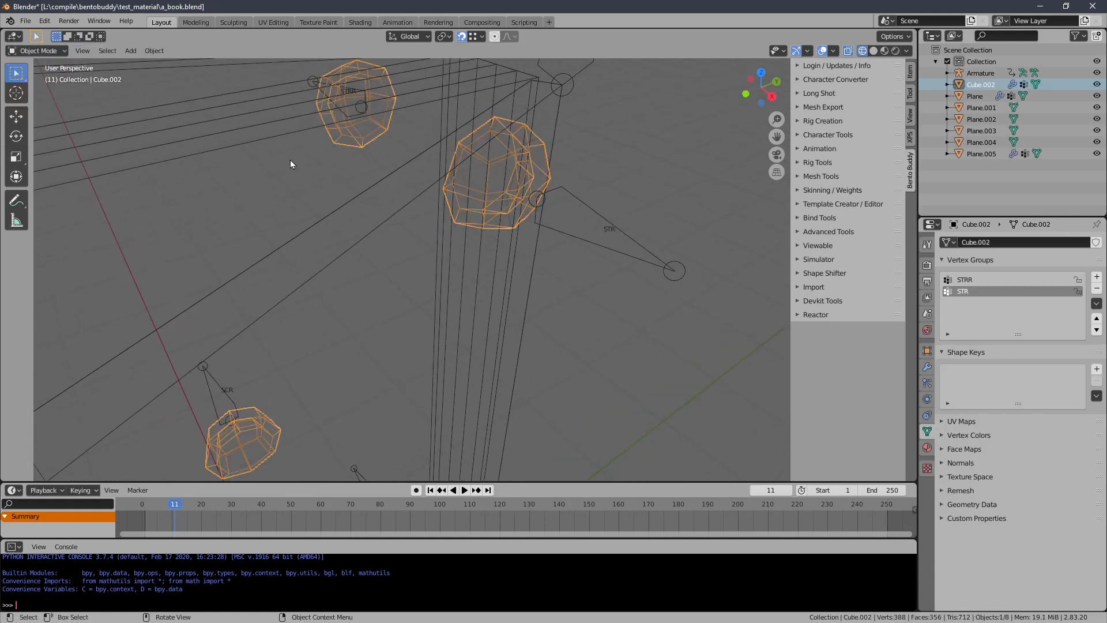
pyautogui.click(591, 224)
pyautogui.moveTo(535, 217); pyautogui.dragTo(535, 220, button='middle')
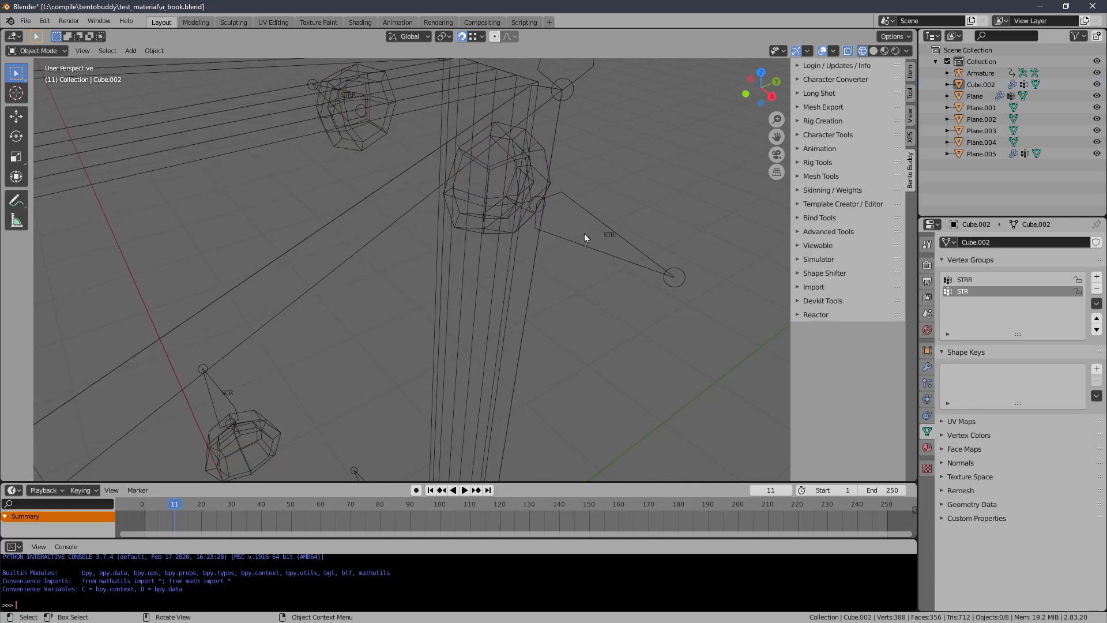
pyautogui.click(599, 233)
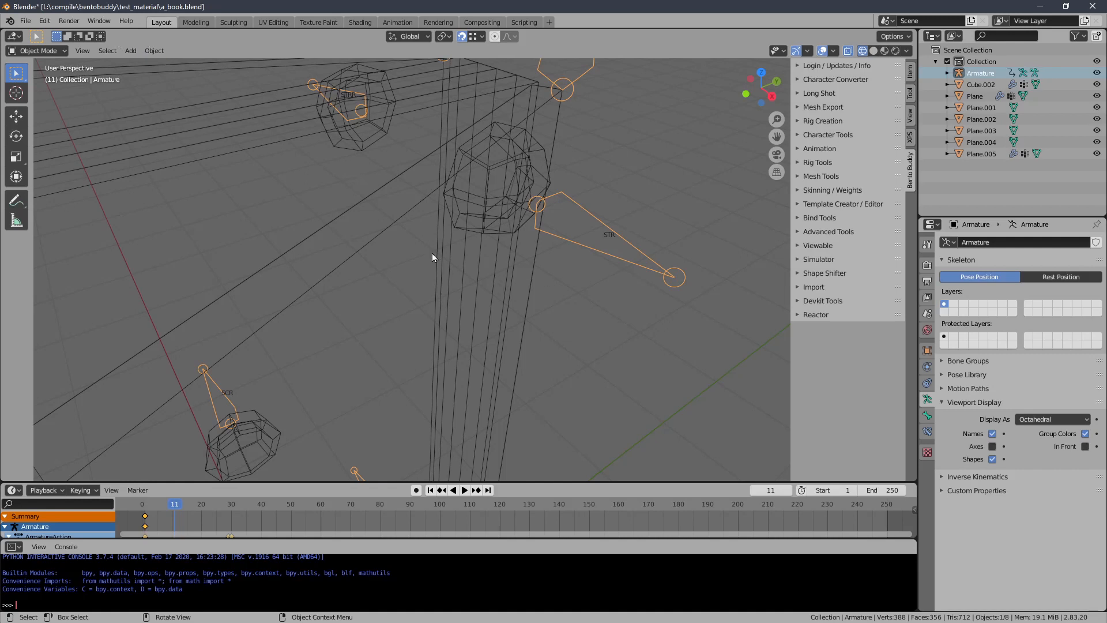
pyautogui.press('Tab')
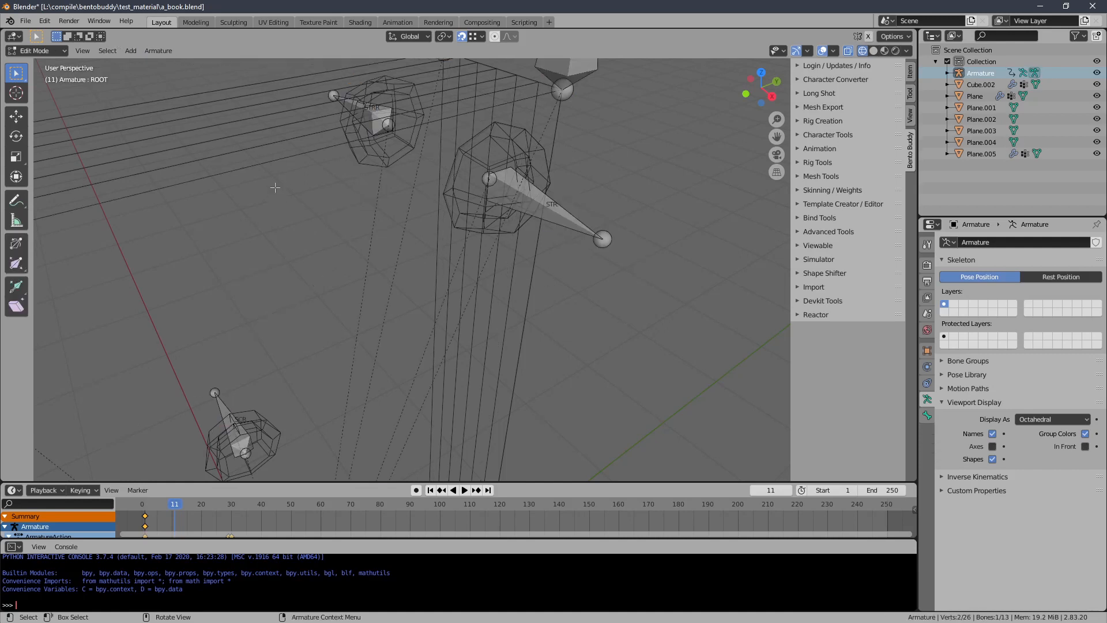
# Step: Rename the armature's STR bone to STRL
pyautogui.click(571, 234)
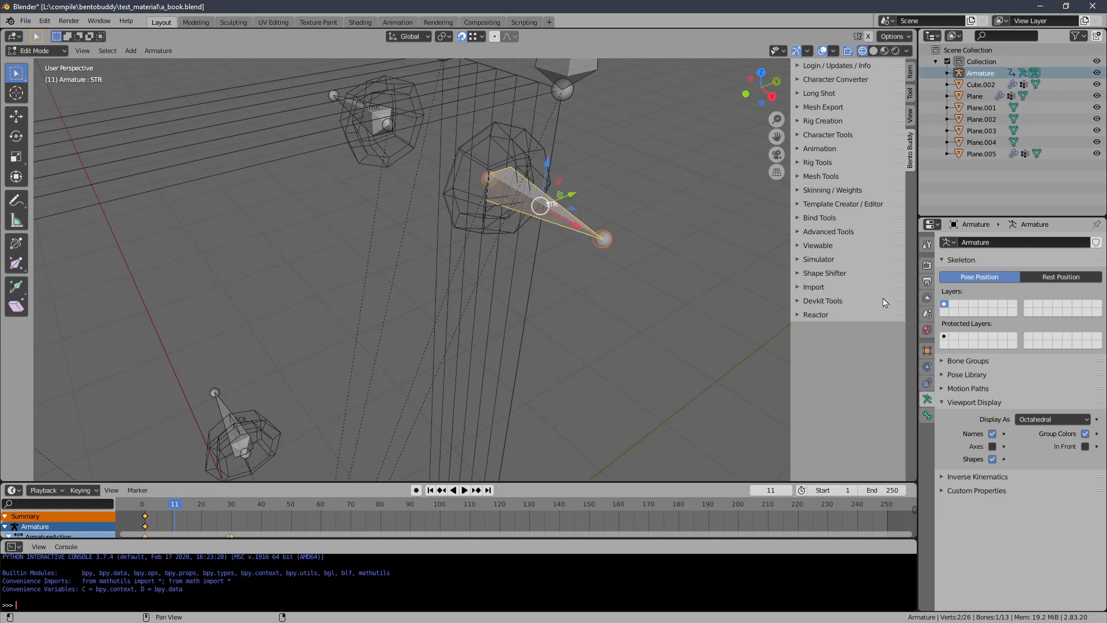
pyautogui.click(927, 415)
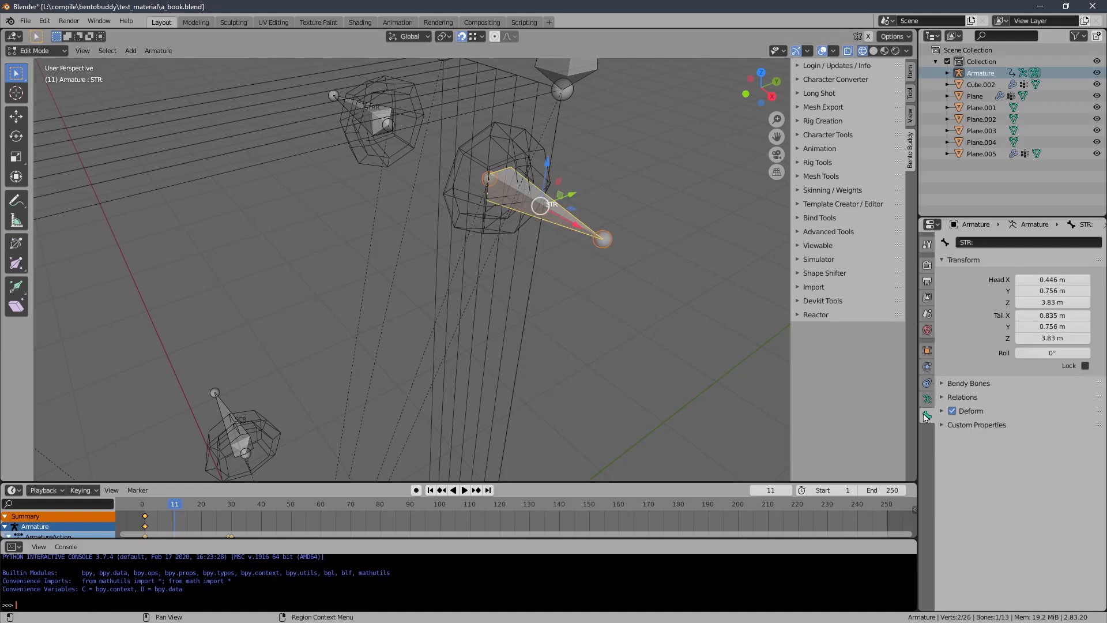
pyautogui.click(1000, 245)
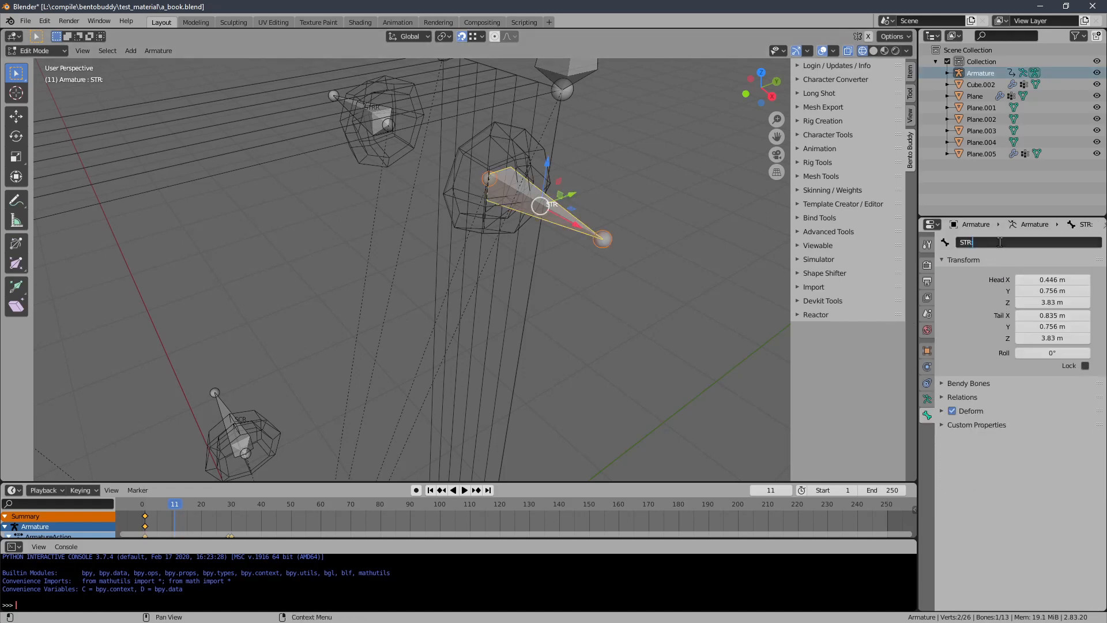
pyautogui.write('L')
pyautogui.click(989, 240)
# Step: Return the armature to Object Mode and reopen Cube.002 in Edit Mode
pyautogui.click(38, 51)
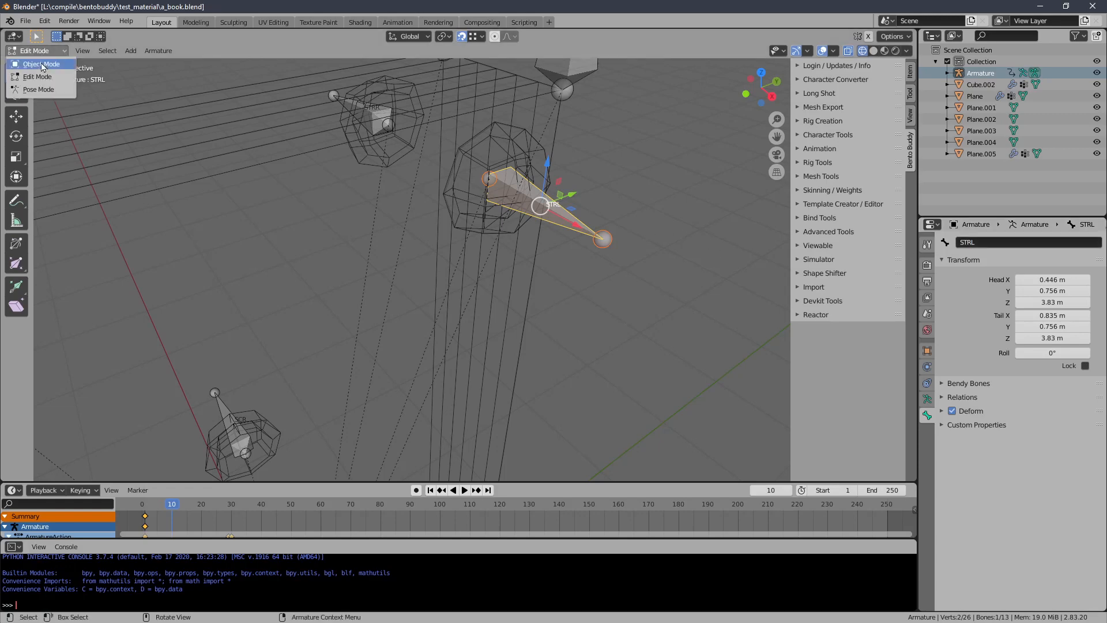
pyautogui.click(42, 65)
pyautogui.click(487, 186)
pyautogui.click(524, 170)
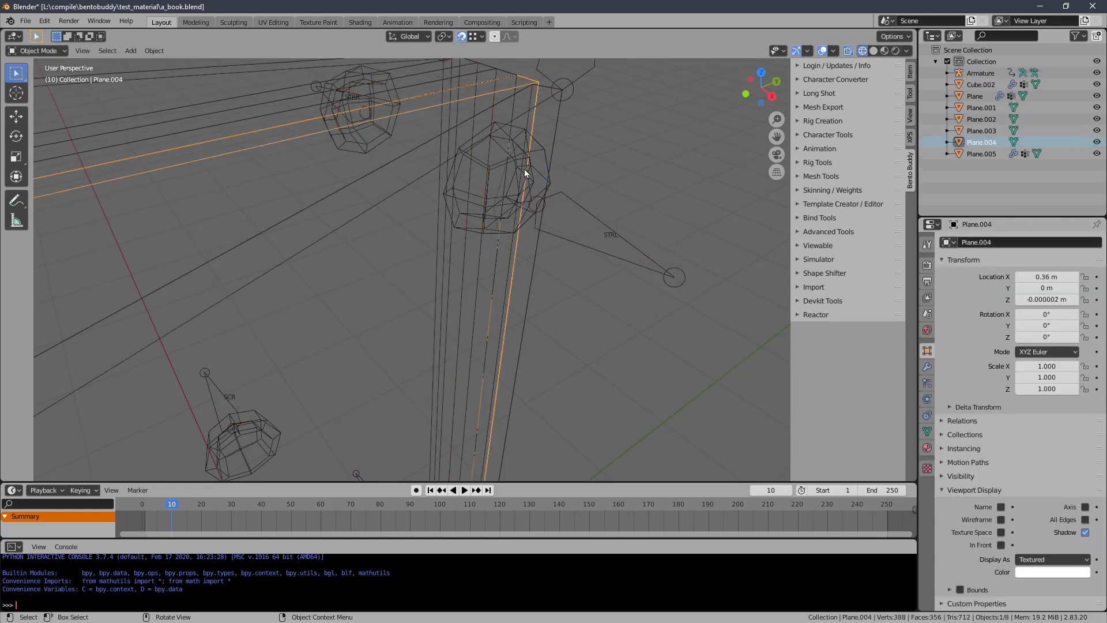
pyautogui.click(525, 169)
pyautogui.click(525, 169)
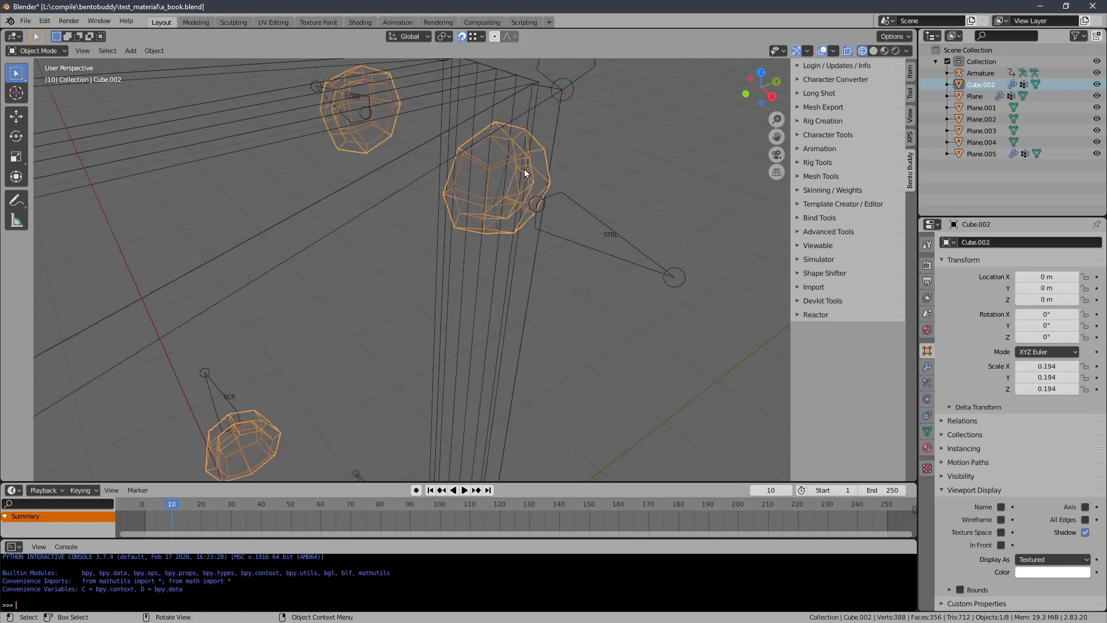
pyautogui.press('Tab')
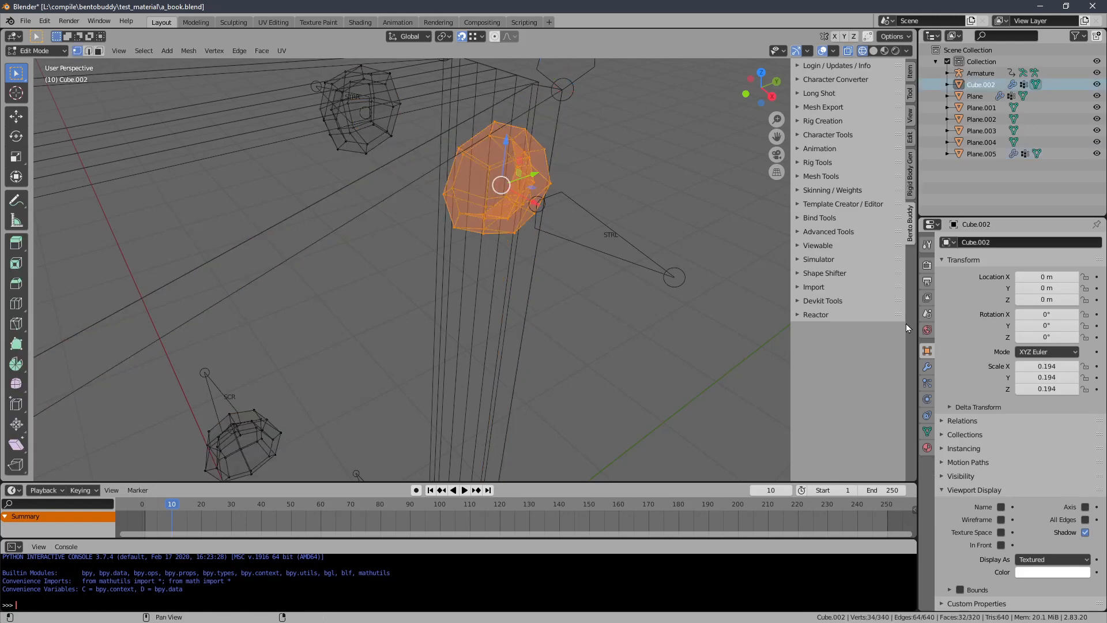
# Step: Rename Cube.002's STR vertex group to STRL so it matches the renamed bone
pyautogui.click(926, 431)
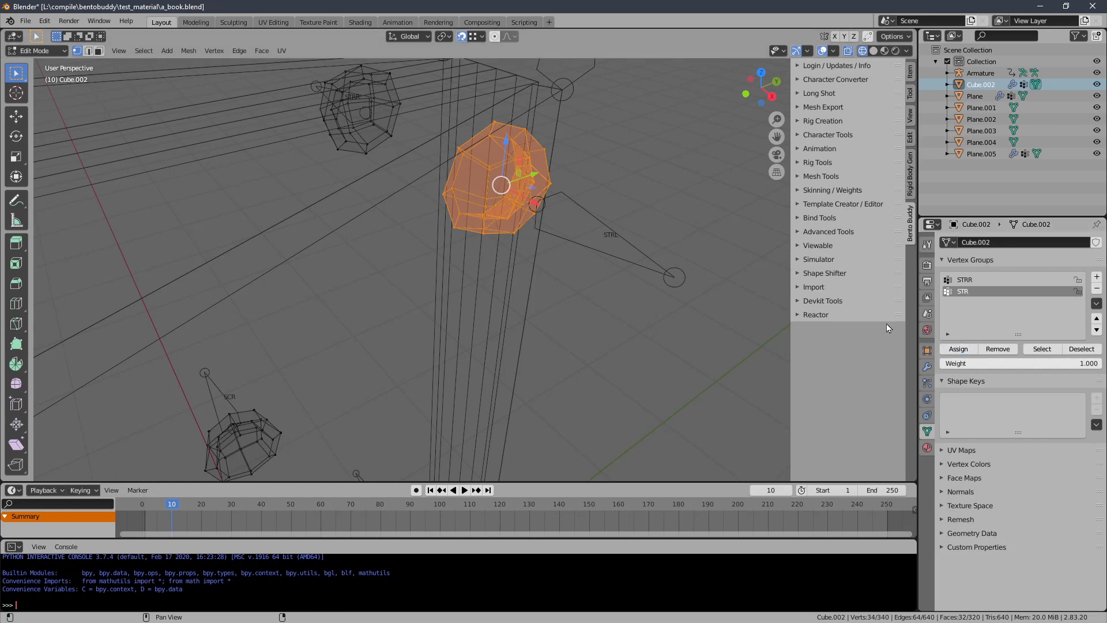
pyautogui.doubleClick(971, 292)
pyautogui.write('STRL')
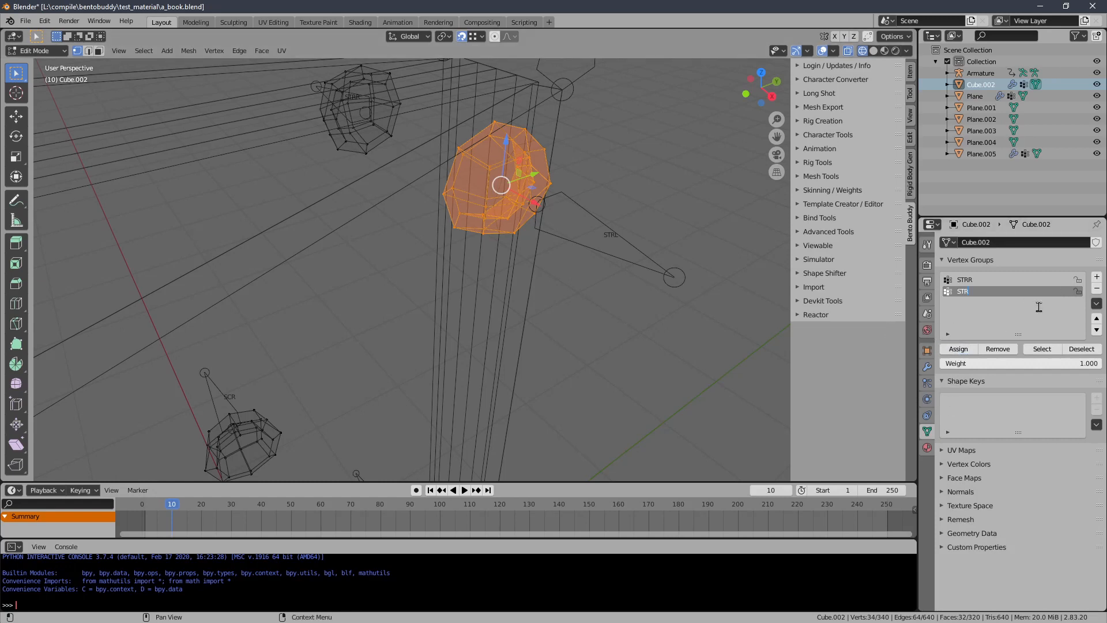
pyautogui.press('Return')
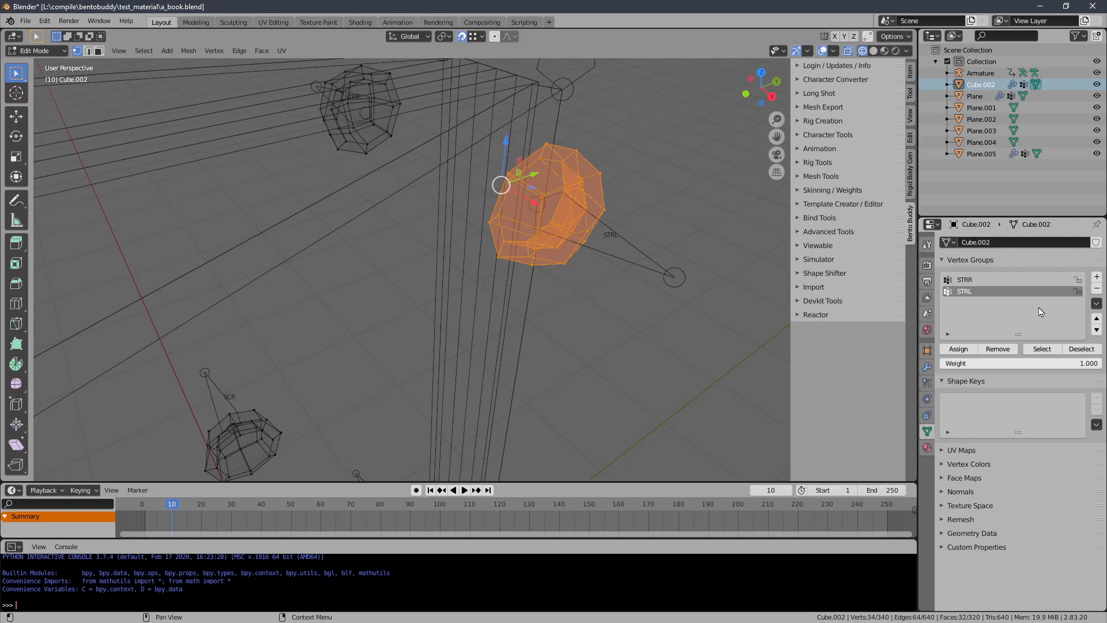
# Step: Add a vertex group named STRR for the knob beside the STFR bone and assign all of that knob's vertices to it
pyautogui.moveTo(605, 236); pyautogui.dragTo(513, 228, button='middle')
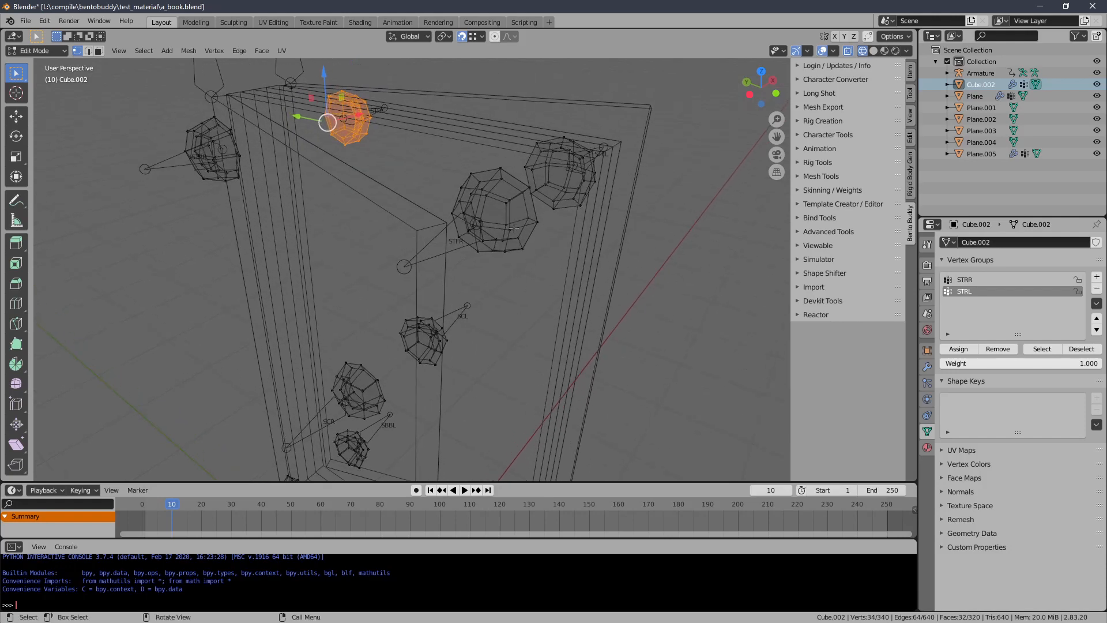
pyautogui.click(519, 203)
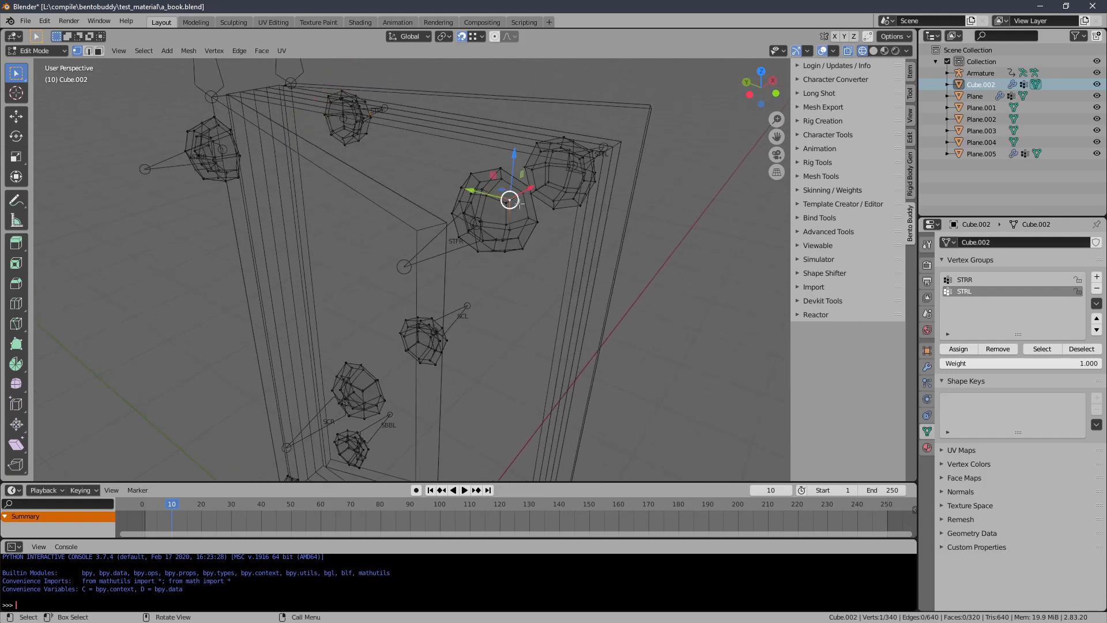
pyautogui.hotkey('ctrl', 'l')
pyautogui.scroll(1, 519, 203)
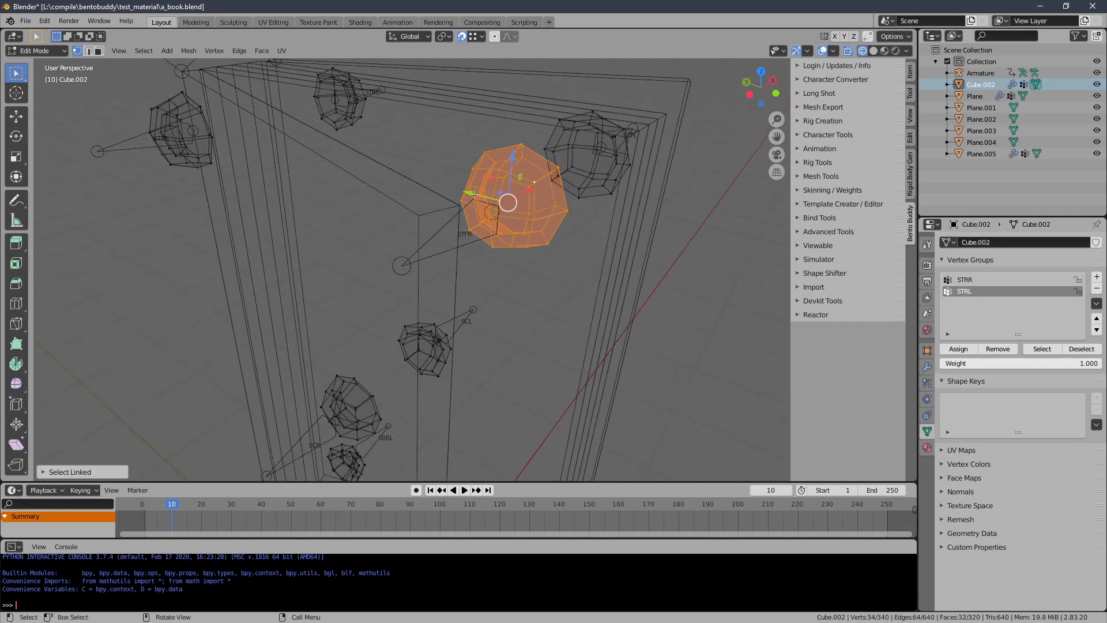
pyautogui.click(1096, 277)
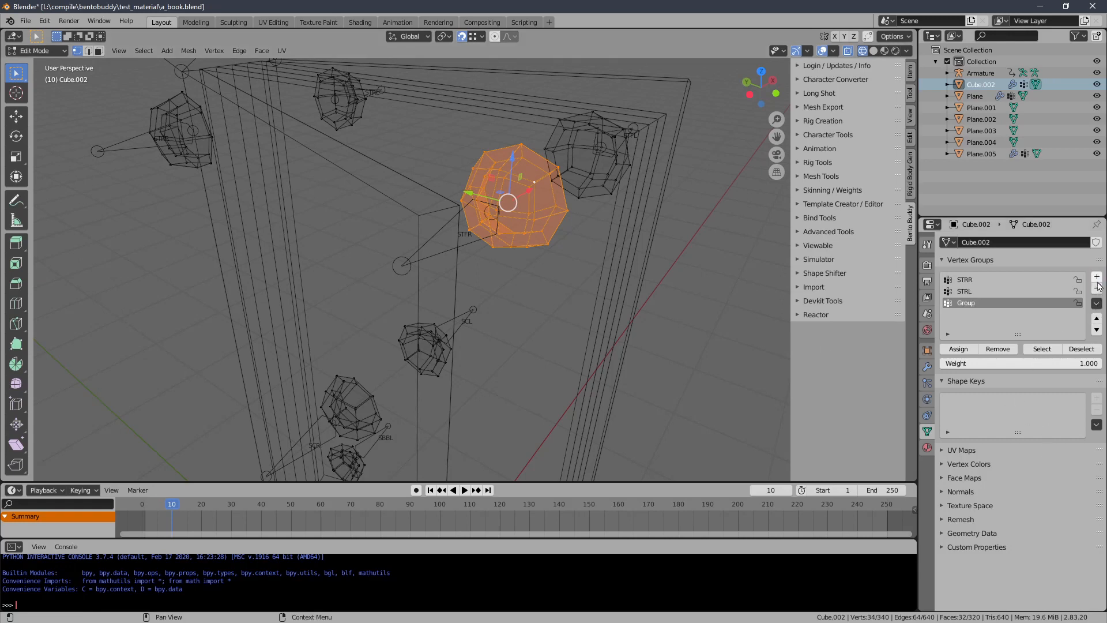
pyautogui.doubleClick(988, 303)
pyautogui.write('STRR')
pyautogui.press('Return')
pyautogui.click(961, 348)
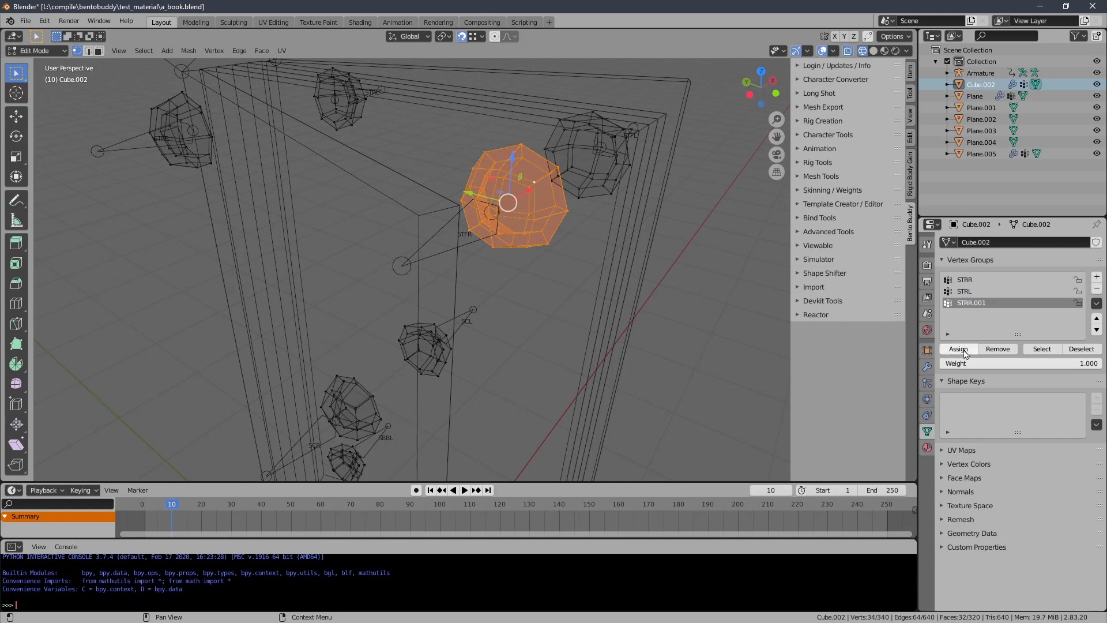
# Step: Play and scrub the animation to frame 12 to compare the selected knob with its neighbouring bone
pyautogui.moveTo(439, 369); pyautogui.dragTo(478, 372, button='middle')
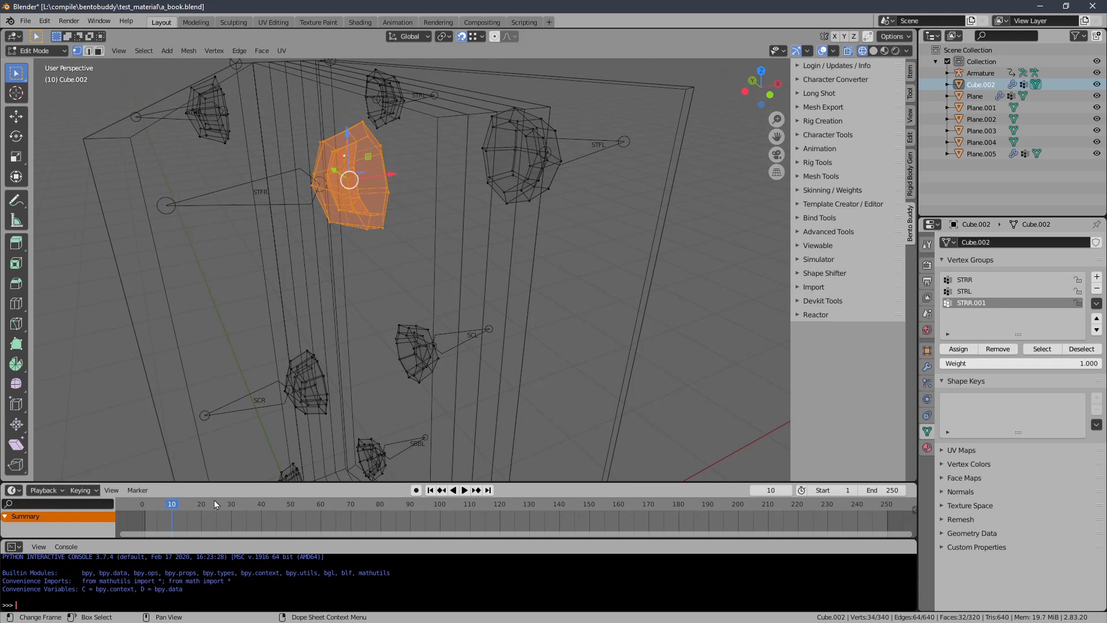
pyautogui.press('space')
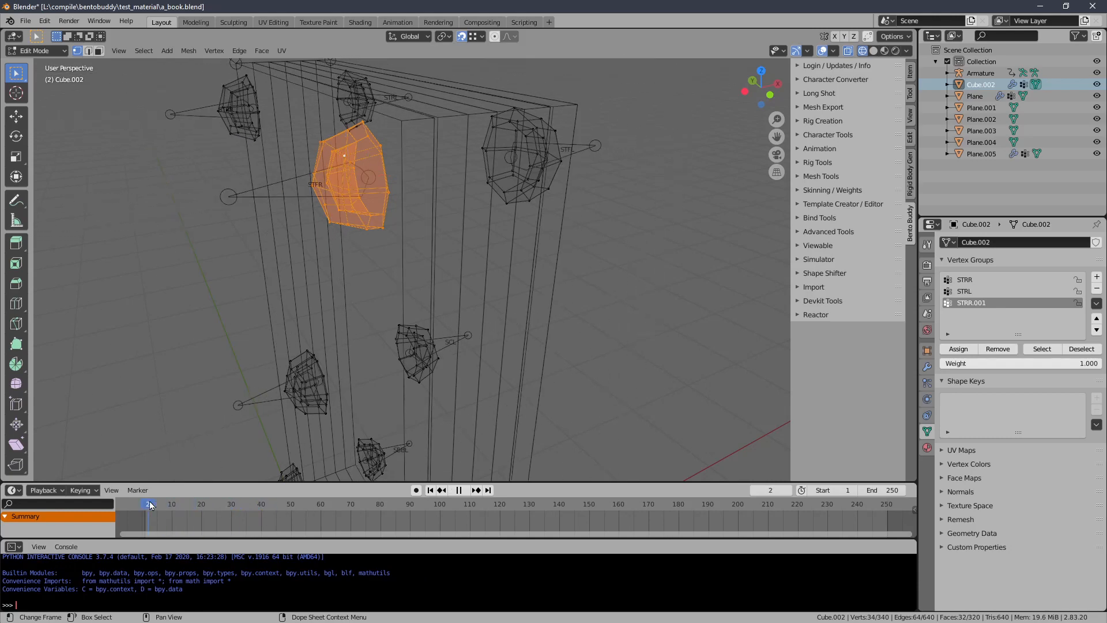
pyautogui.moveTo(190, 501); pyautogui.dragTo(179, 502)
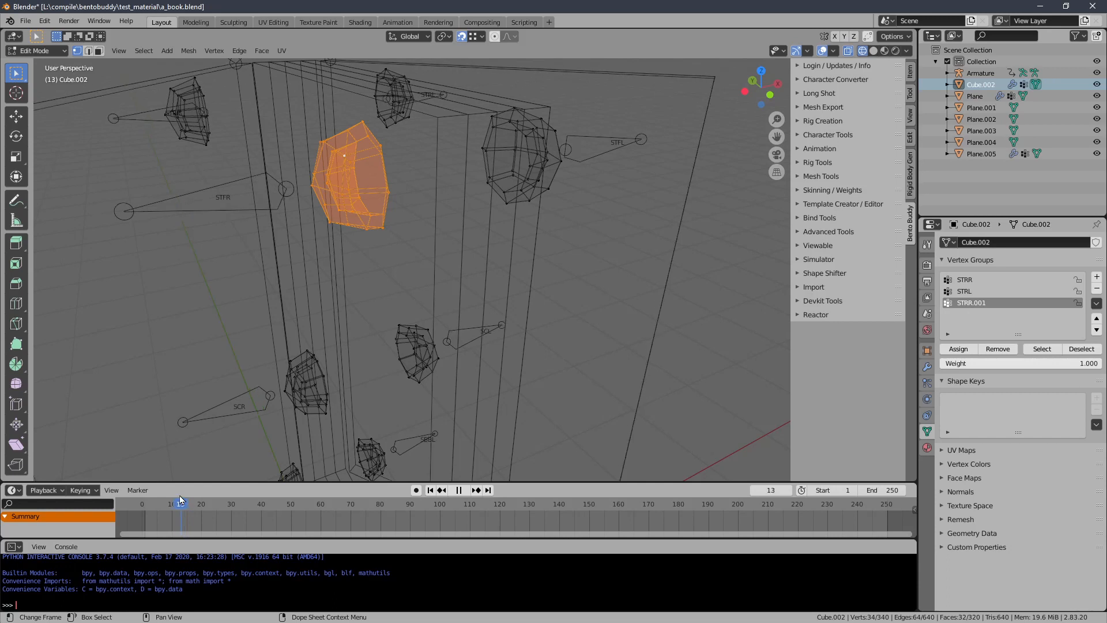
pyautogui.press('space')
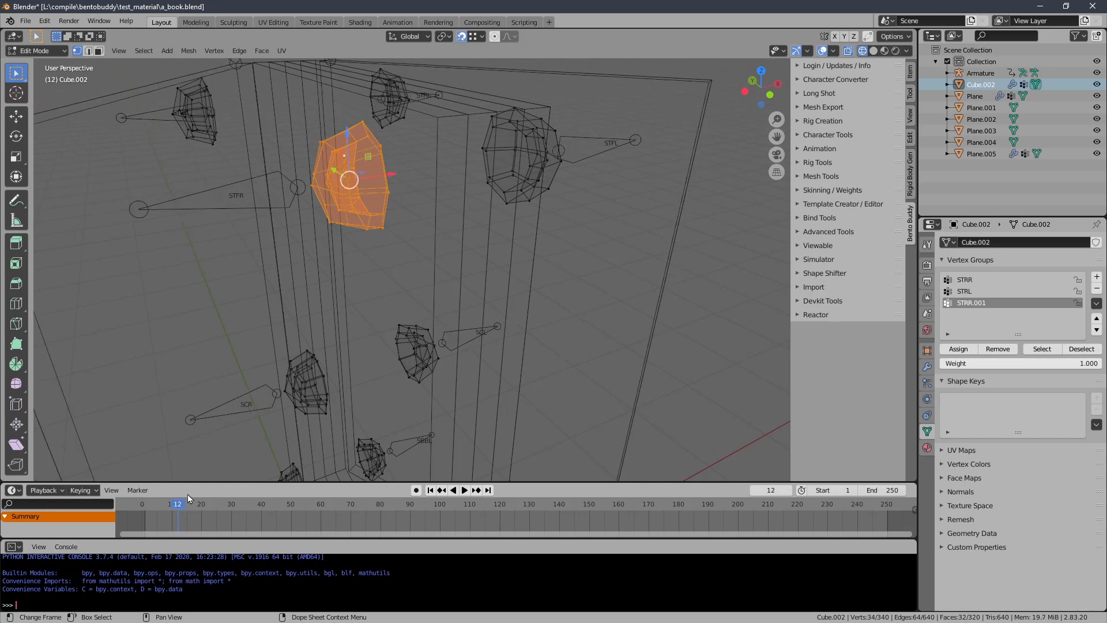
# Step: Rename the selected knob's newly added vertex group to STFR
pyautogui.doubleClick(978, 304)
pyautogui.write('STFR')
pyautogui.press('Return')
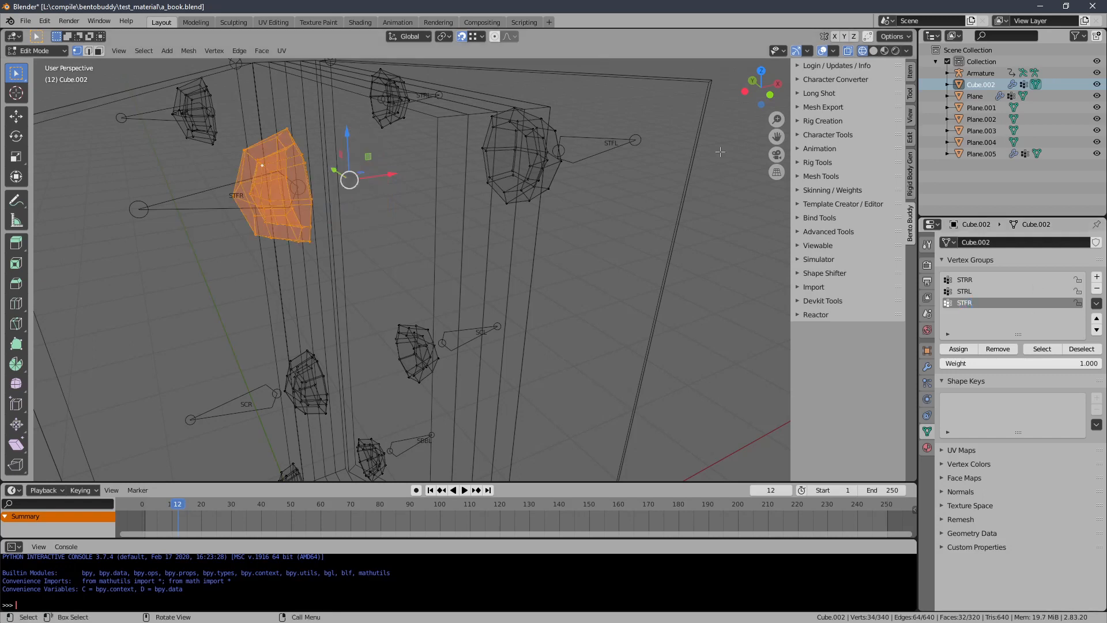
# Step: Add a vertex group named STFL for the knob beside the STFL bone and assign all of that knob's vertices to it
pyautogui.click(556, 132)
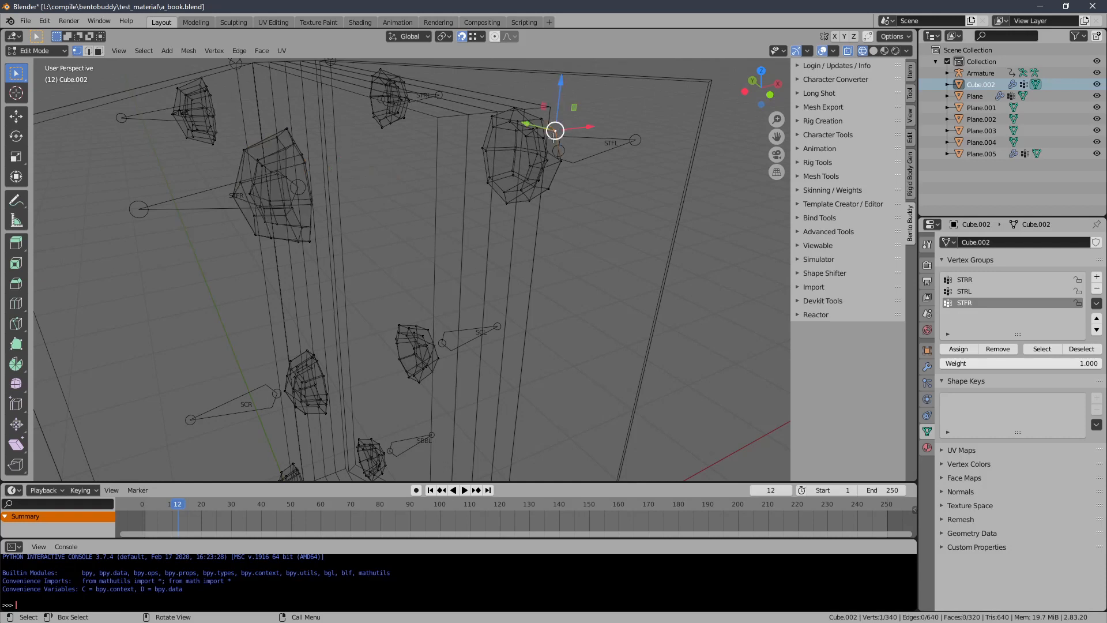
pyautogui.hotkey('ctrl', 'l')
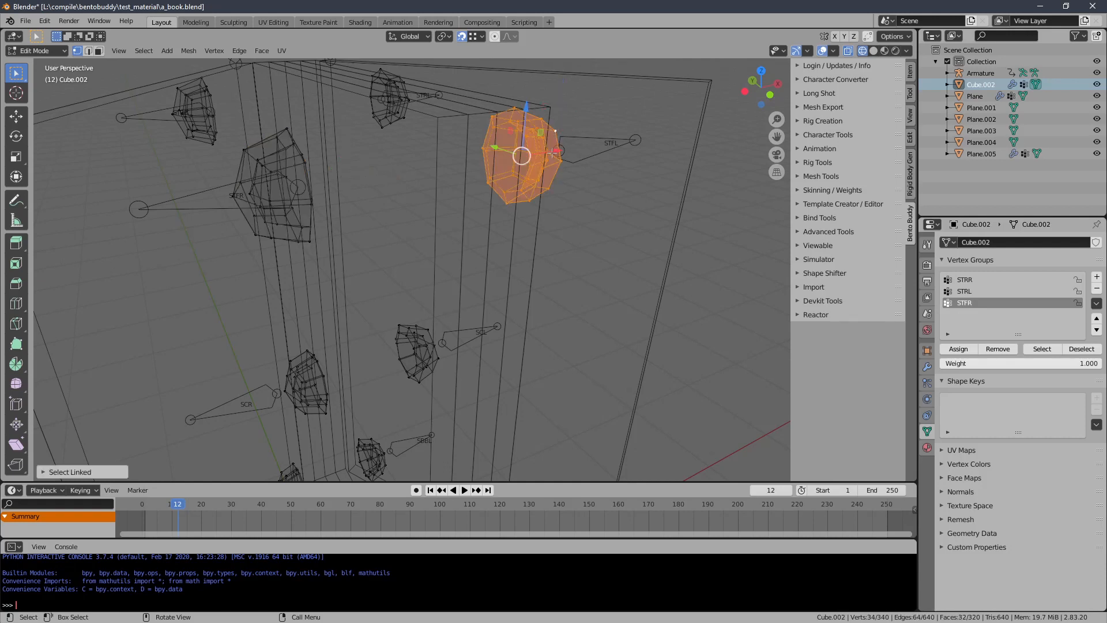
pyautogui.click(1097, 277)
pyautogui.doubleClick(975, 316)
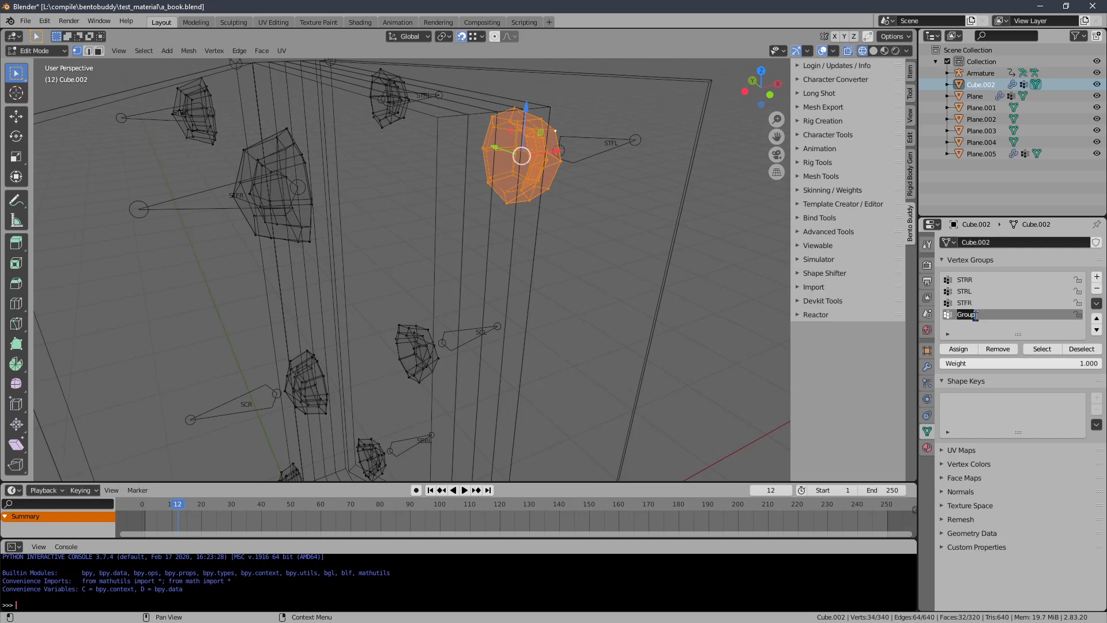
pyautogui.write('STFL')
pyautogui.click(958, 349)
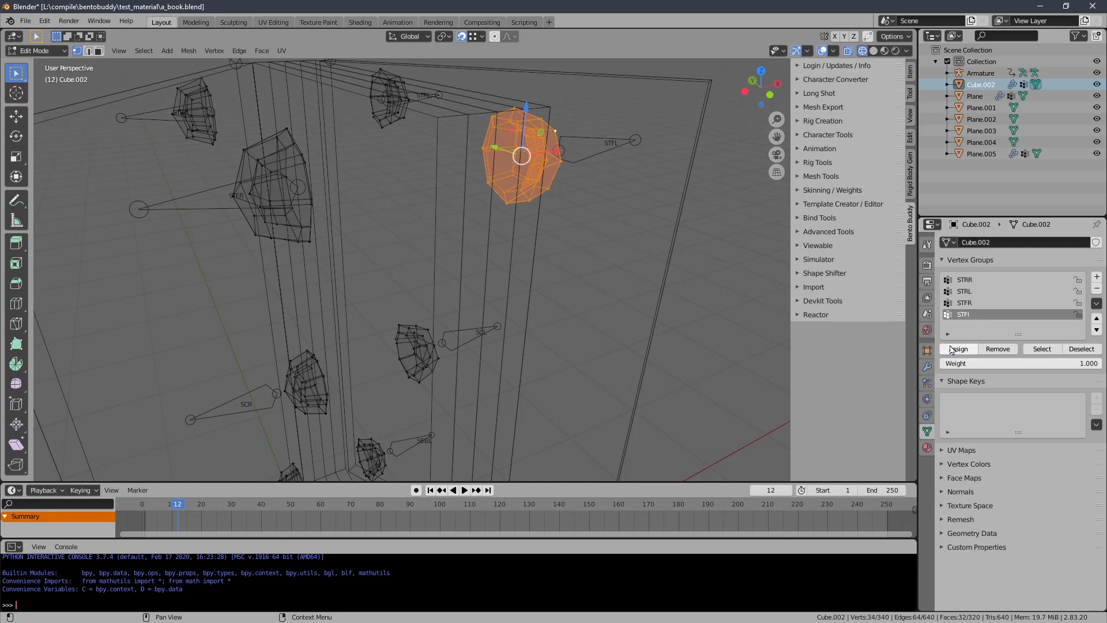
pyautogui.doubleClick(986, 314)
pyautogui.write('L')
pyautogui.press('Return')
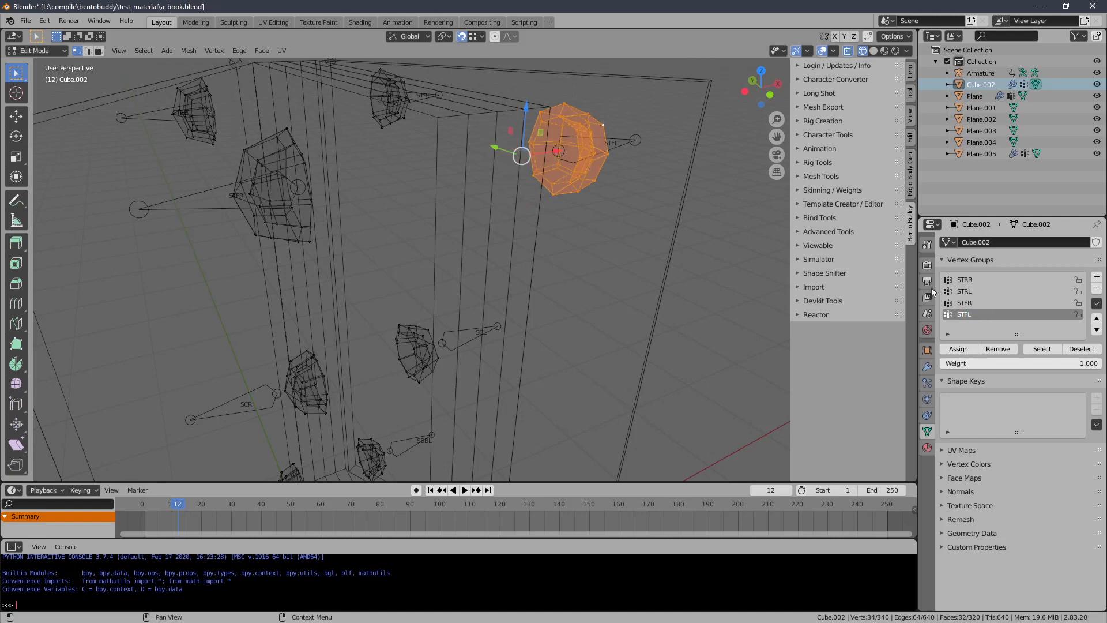
pyautogui.moveTo(659, 241); pyautogui.dragTo(551, 259, button='middle')
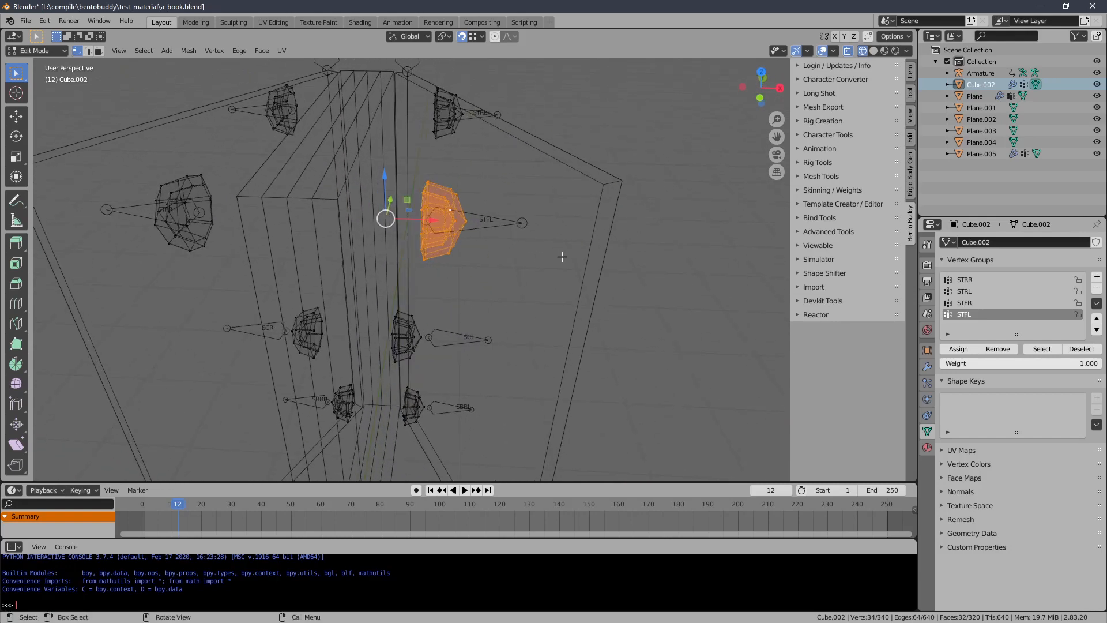
# Step: Test the STFL knob's binding by altering the end of its vertex group's name and restoring it to STFL
pyautogui.doubleClick(971, 314)
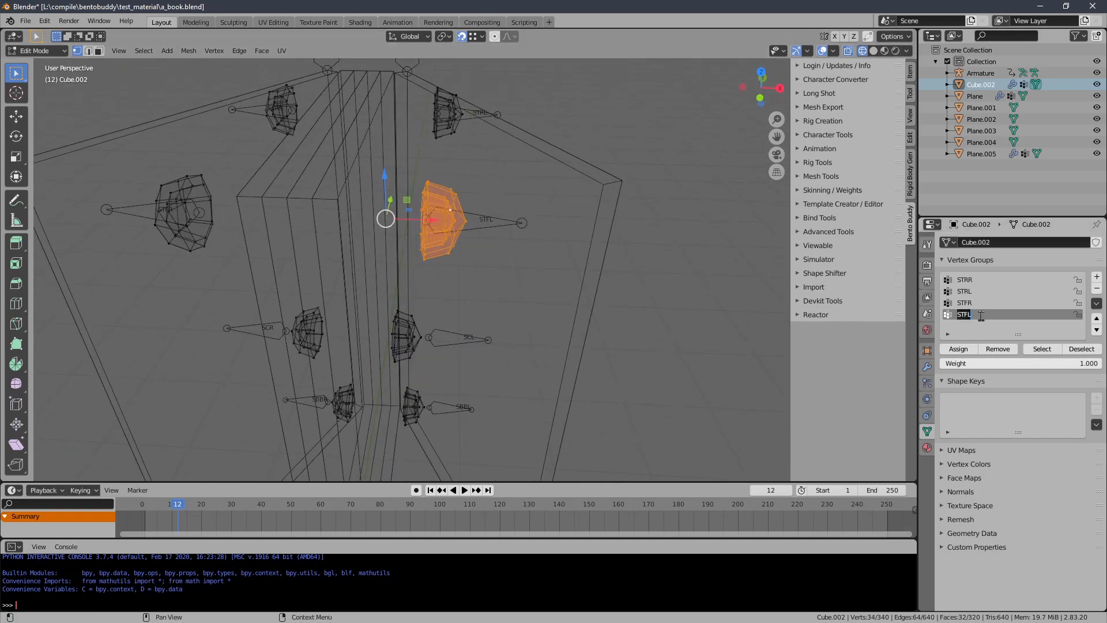
pyautogui.click(980, 314)
pyautogui.press('Return')
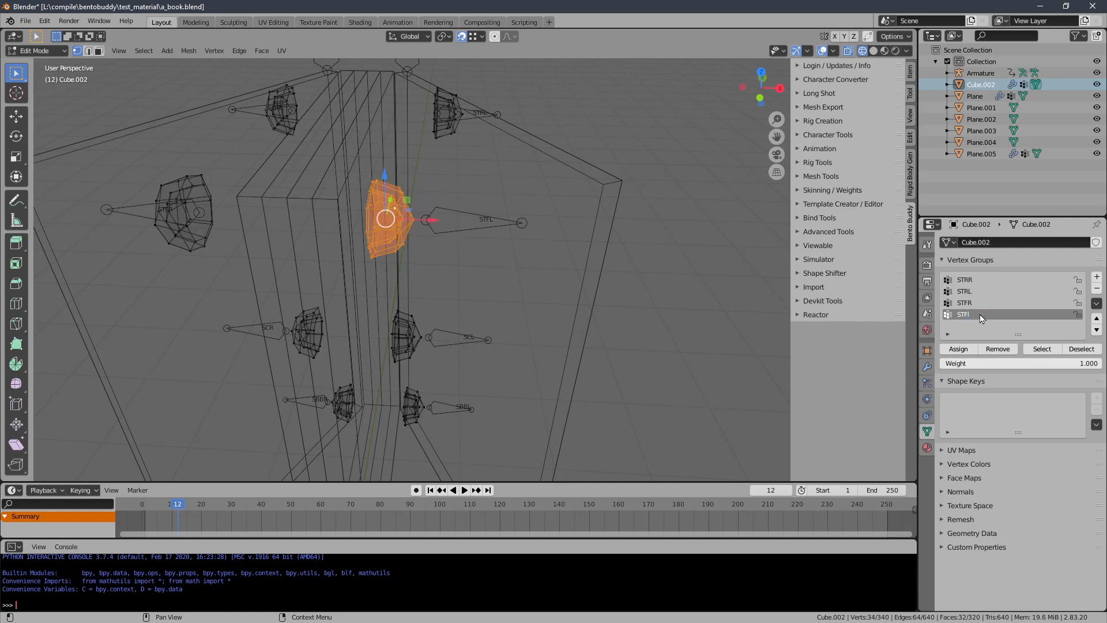
pyautogui.doubleClick(980, 315)
pyautogui.click(980, 314)
pyautogui.write('L')
pyautogui.press('Return')
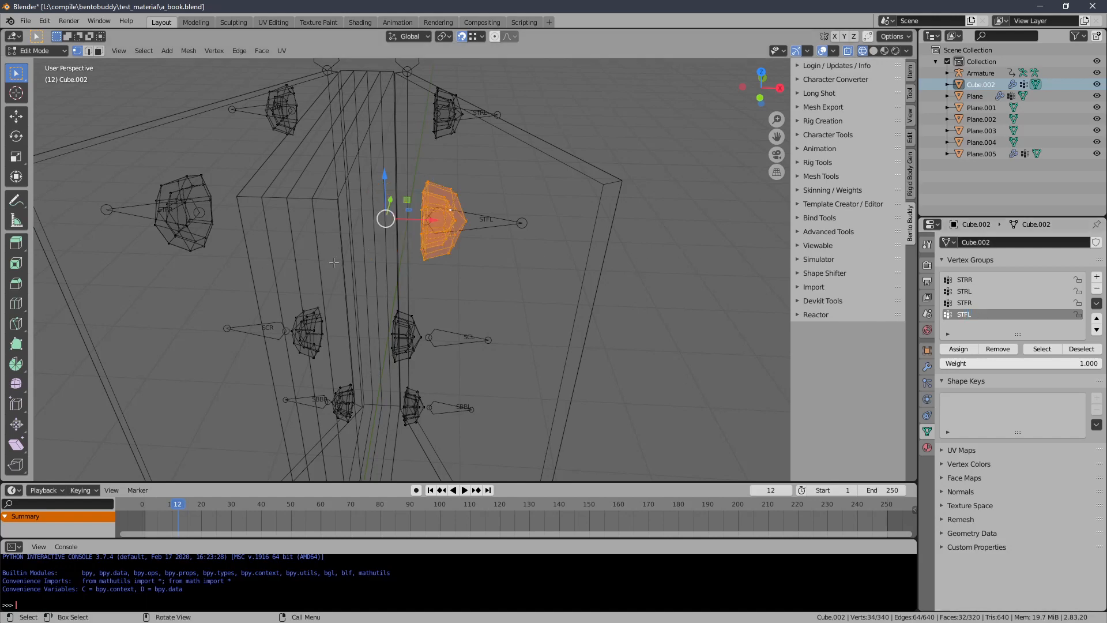
# Step: Add a vertex group named SBFR for the knob beside the SBFR bone and assign all of that knob's vertices to it
pyautogui.moveTo(333, 262); pyautogui.dragTo(347, 388, button='middle')
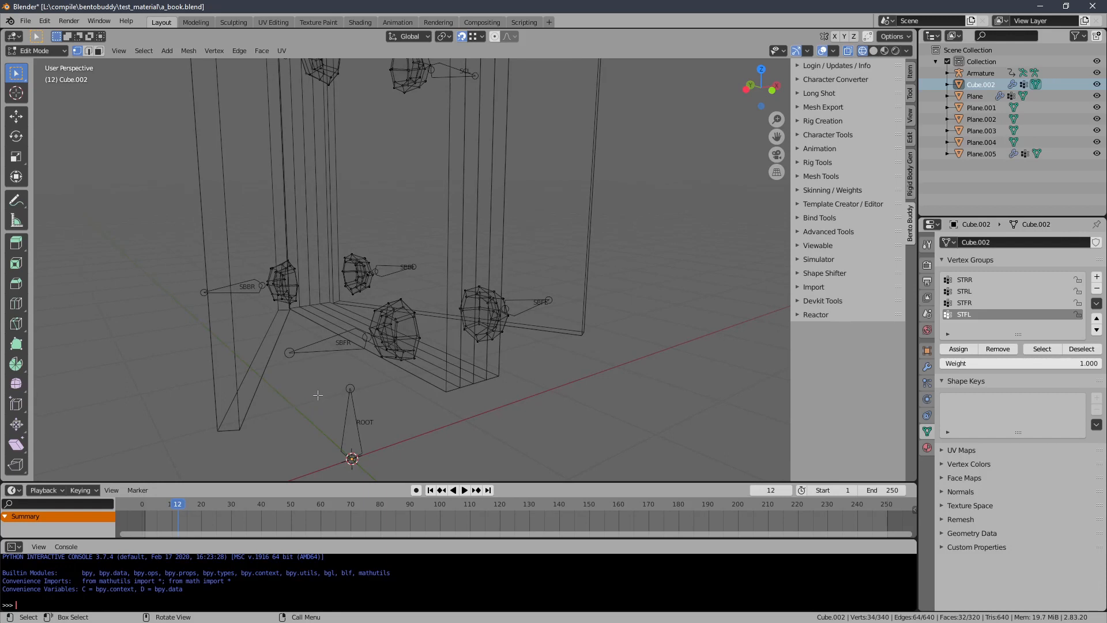
pyautogui.hotkey('alt', 'a')
pyautogui.scroll(-3, 412, 301)
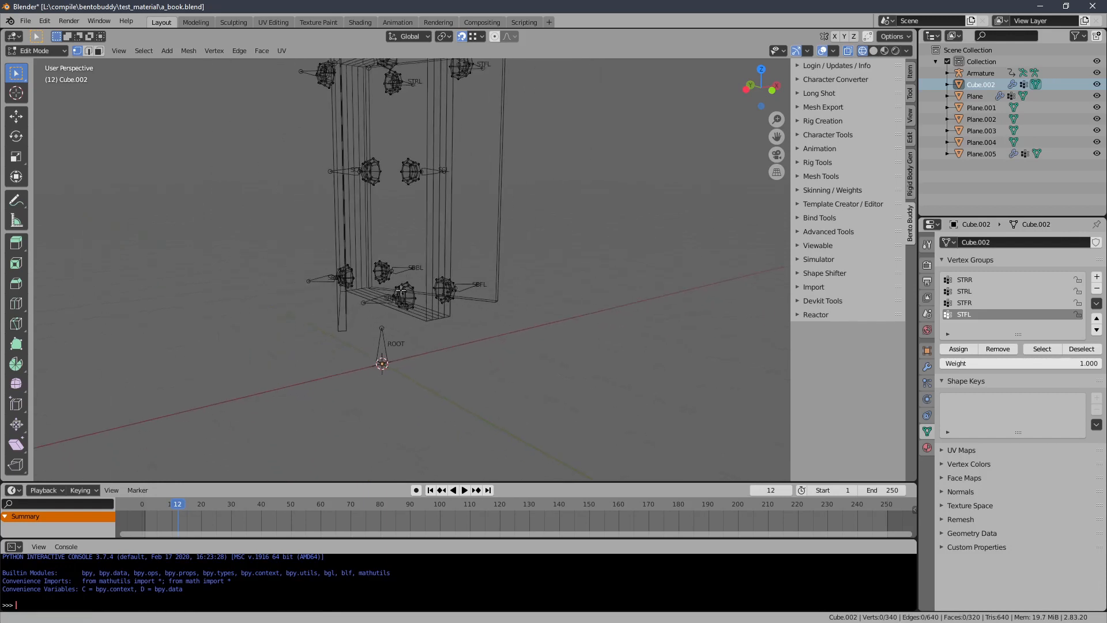
pyautogui.click(406, 296)
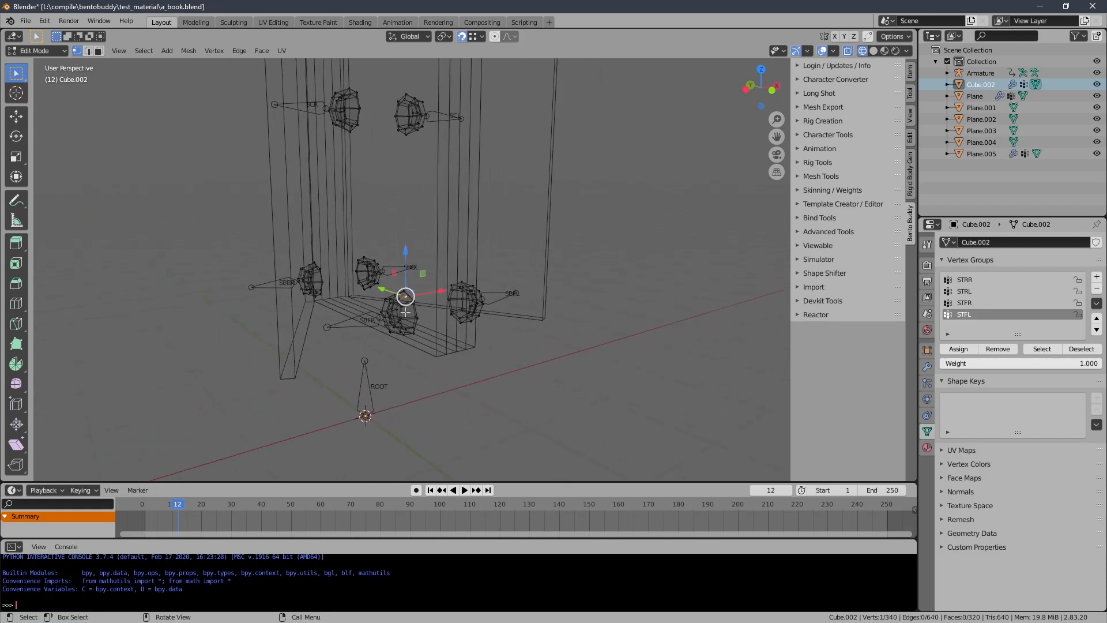
pyautogui.hotkey('ctrl', 'l')
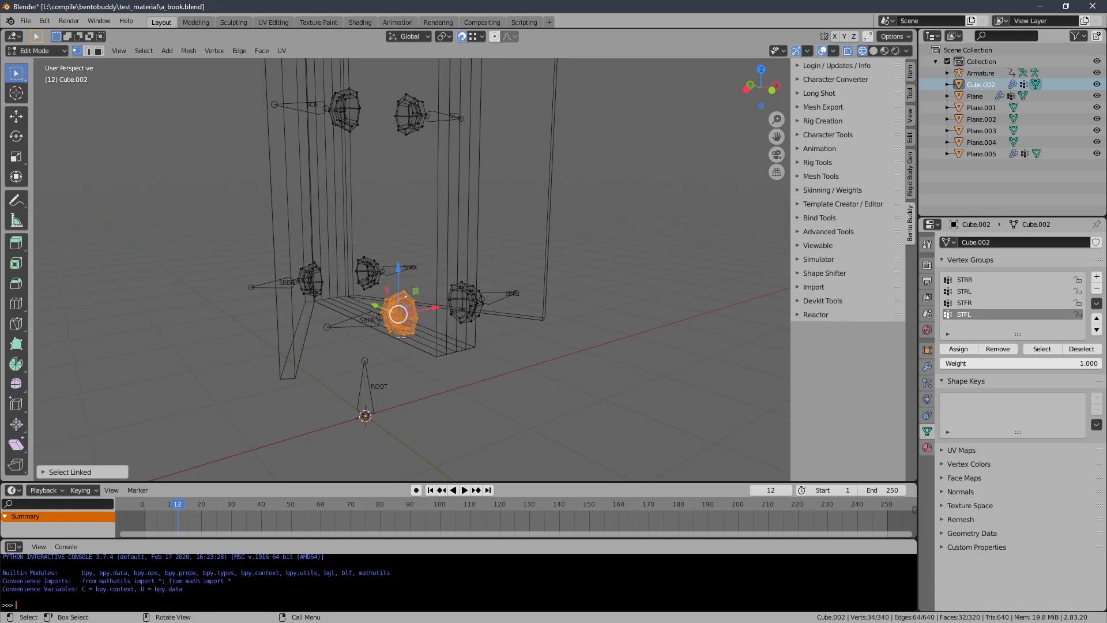
pyautogui.moveTo(401, 337); pyautogui.dragTo(391, 271, button='middle')
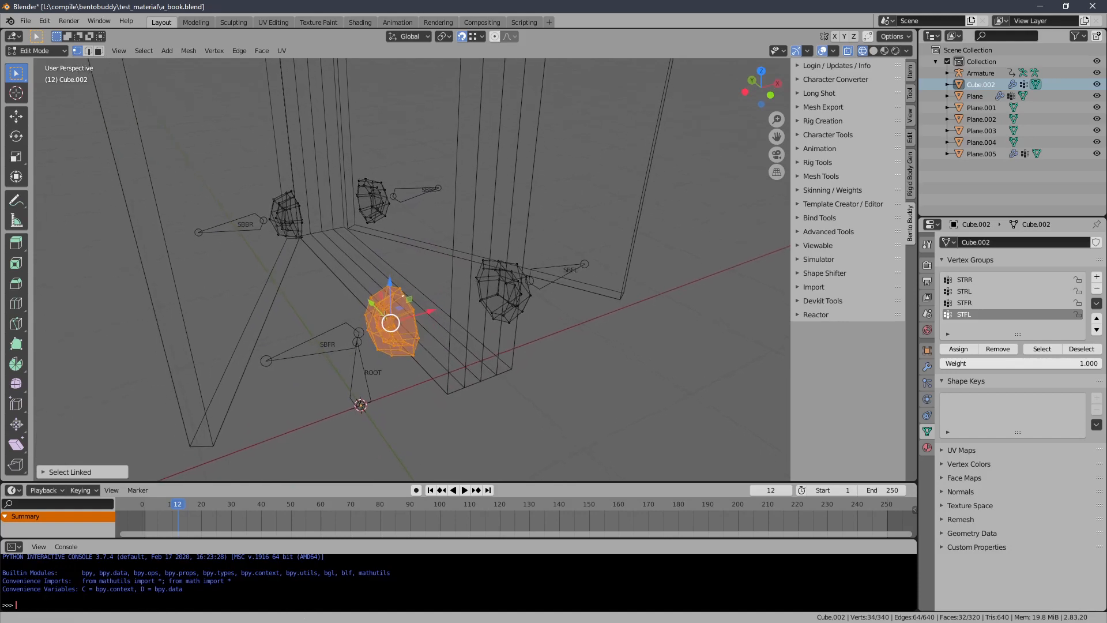
pyautogui.moveTo(385, 313); pyautogui.dragTo(427, 300, button='middle')
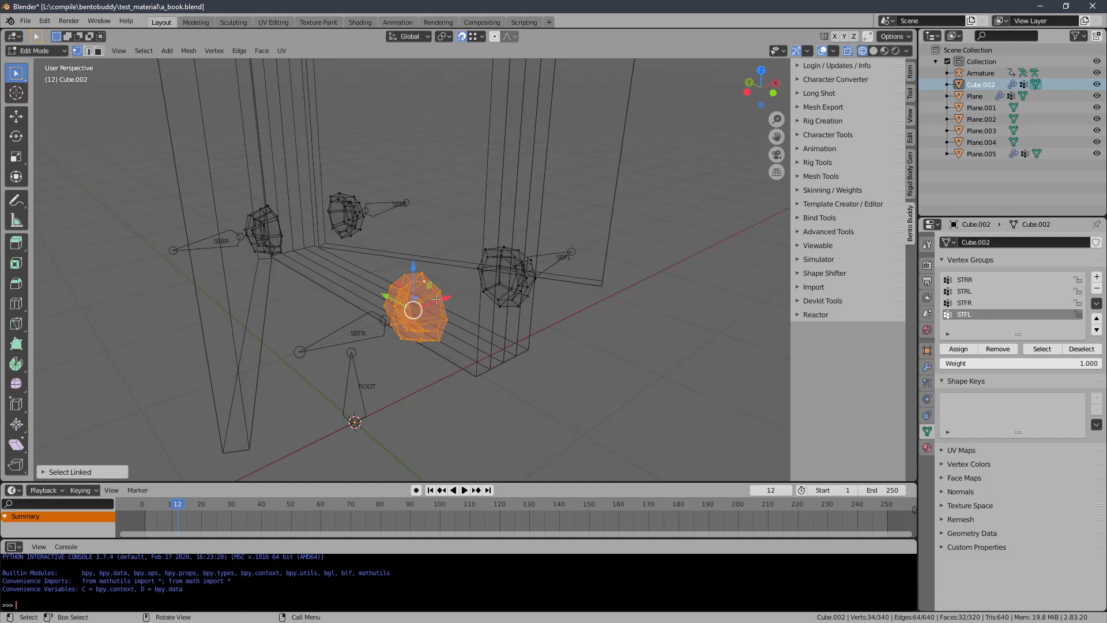
pyautogui.moveTo(434, 225)
pyautogui.keyDown('ctrl'); pyautogui.mouseDown(button='middle')
pyautogui.moveTo(429, 273)
pyautogui.moveTo(418, 195)
pyautogui.moveTo(421, 229)
pyautogui.mouseUp(button='middle'); pyautogui.keyUp('ctrl')
pyautogui.keyDown('ctrl'); pyautogui.moveTo(411, 267); pyautogui.dragTo(414, 204, button='middle'); pyautogui.keyUp('ctrl')
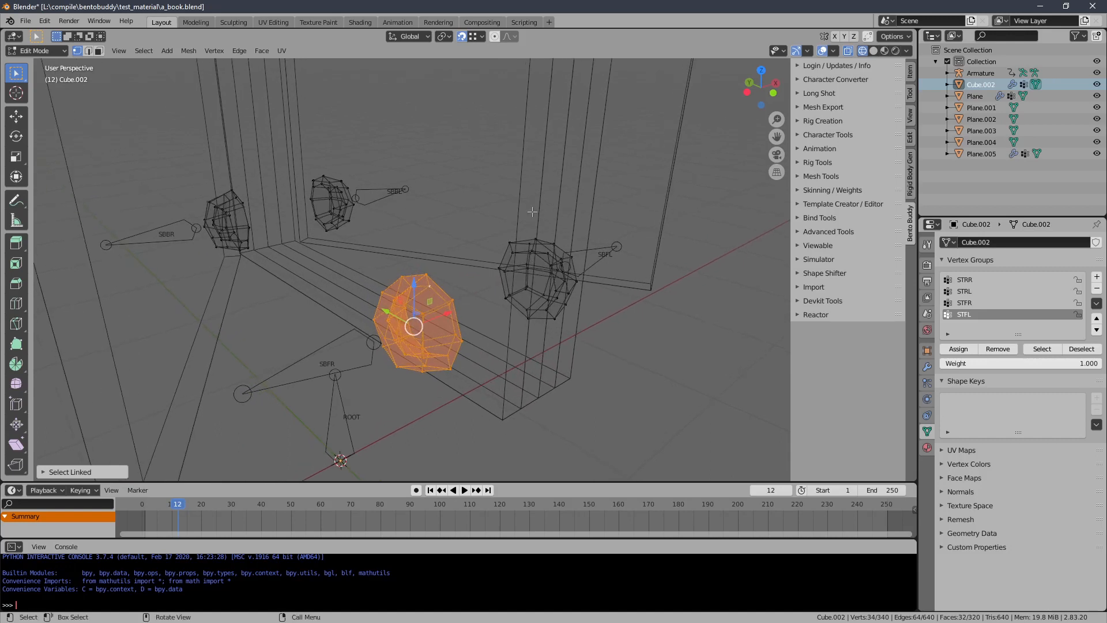
pyautogui.click(1096, 276)
pyautogui.doubleClick(985, 328)
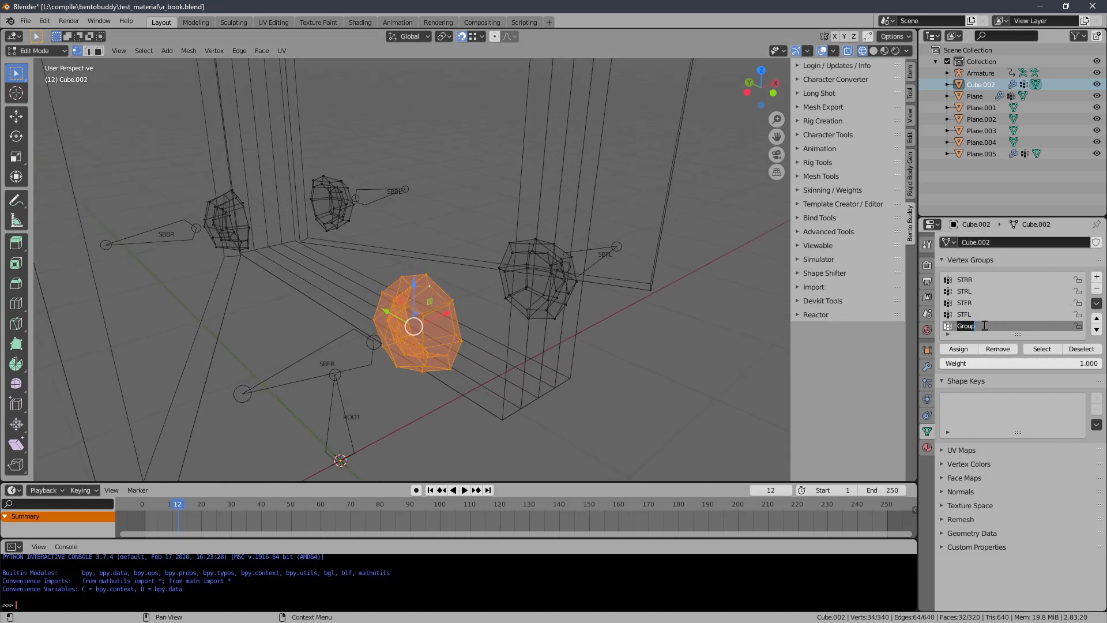
pyautogui.write('SBFR')
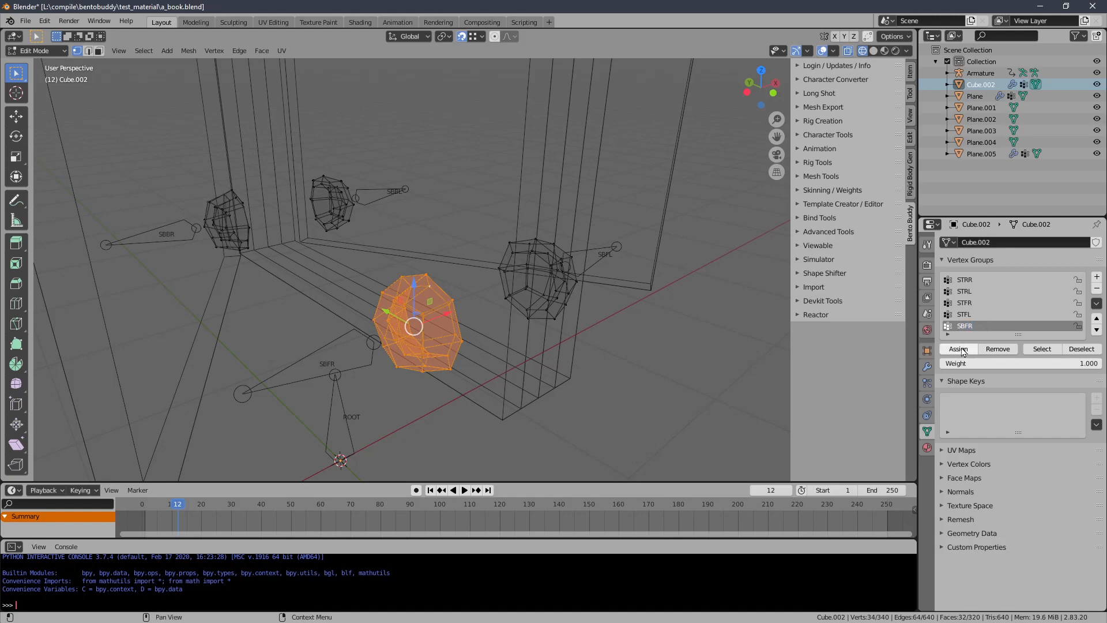
pyautogui.click(958, 349)
# Step: Add a vertex group named SBFL for the knob beside the SBFL bone and assign all of that knob's vertices to it
pyautogui.moveTo(637, 282); pyautogui.dragTo(562, 284, button='middle')
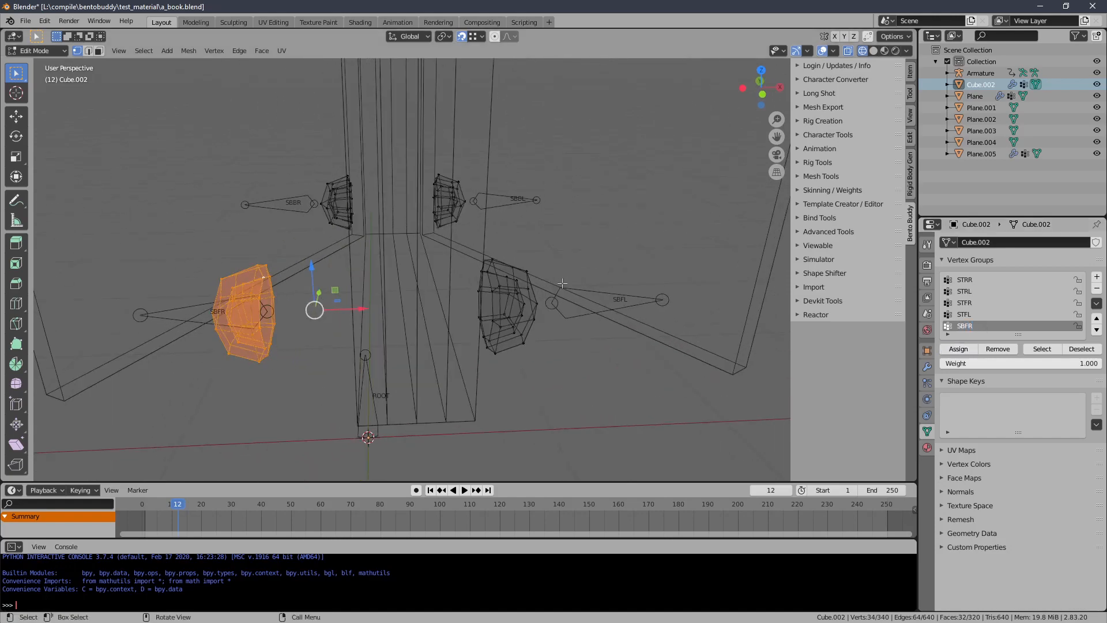
pyautogui.click(598, 225)
pyautogui.click(510, 280)
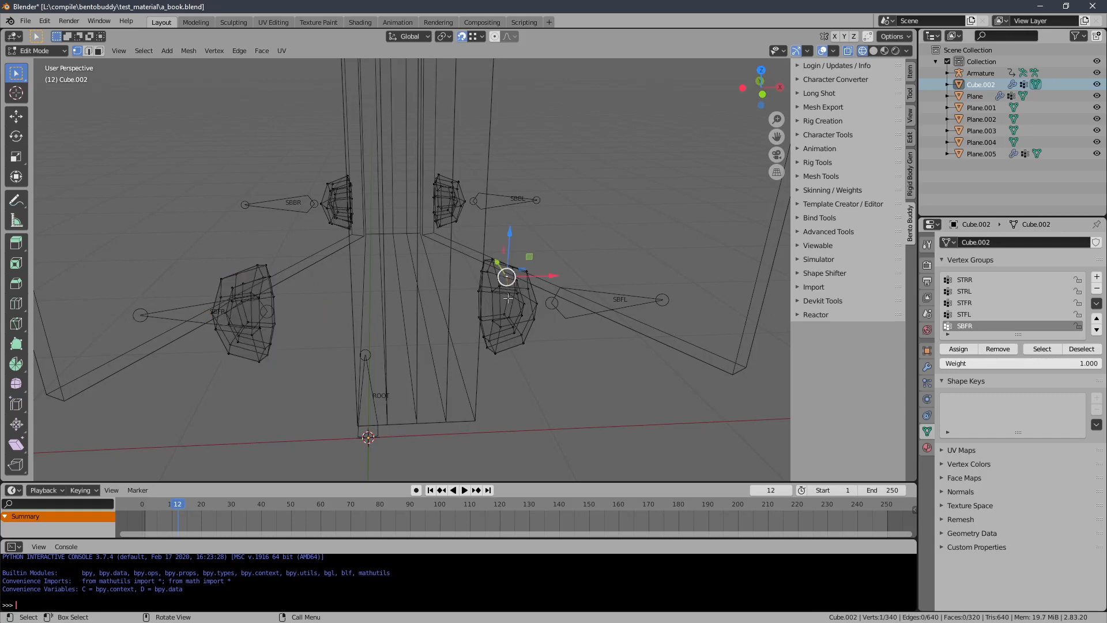
pyautogui.hotkey('ctrl', 'l')
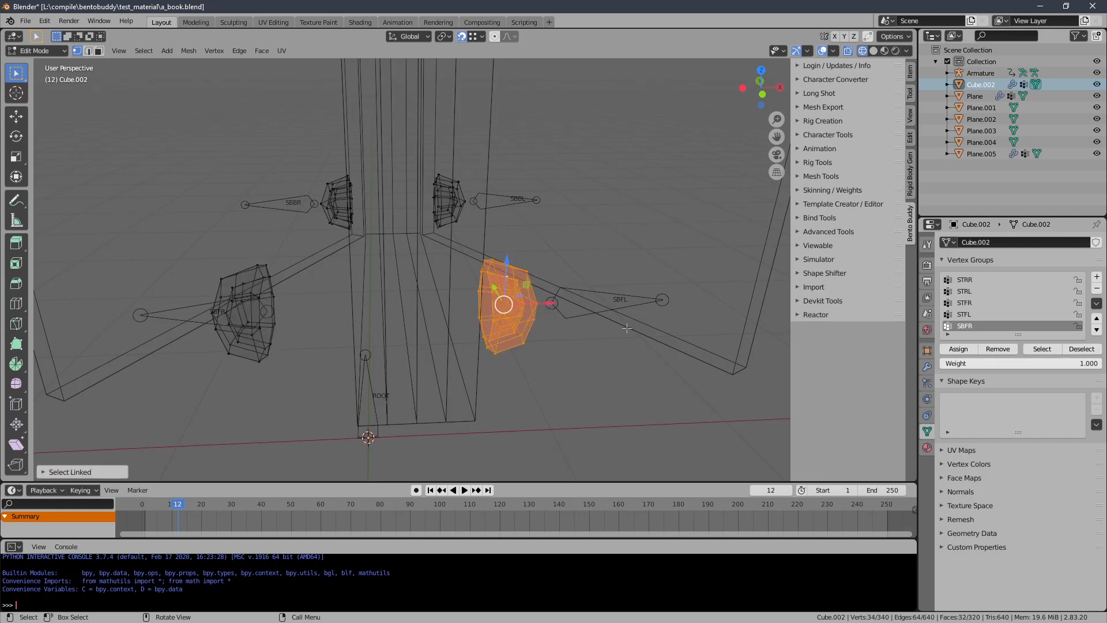
pyautogui.click(1097, 277)
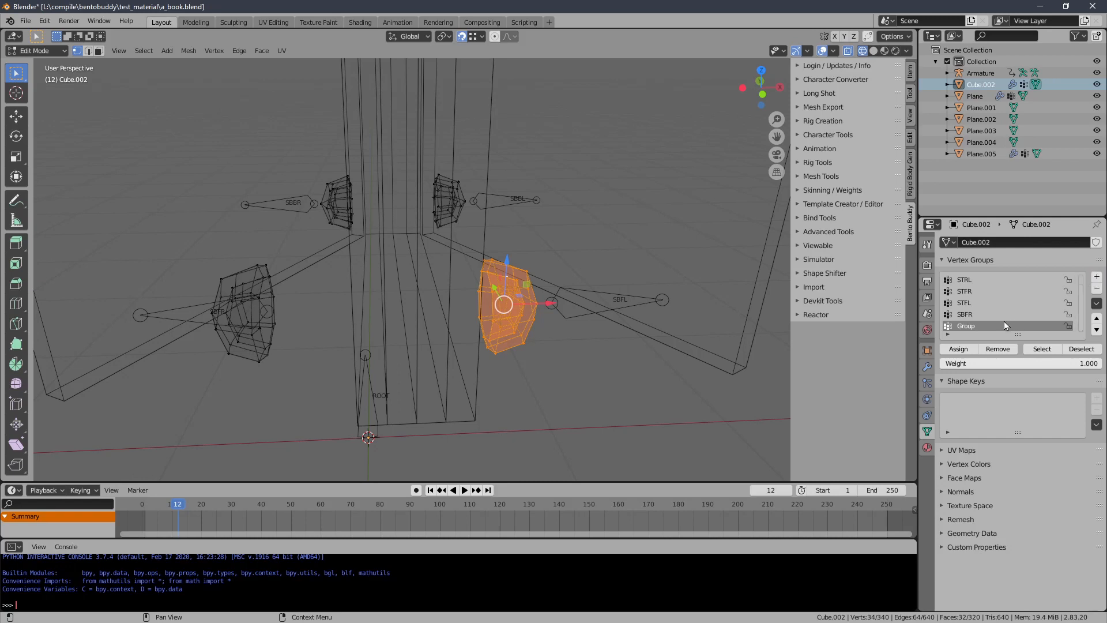
pyautogui.doubleClick(999, 325)
pyautogui.write('SBFL')
pyautogui.click(958, 349)
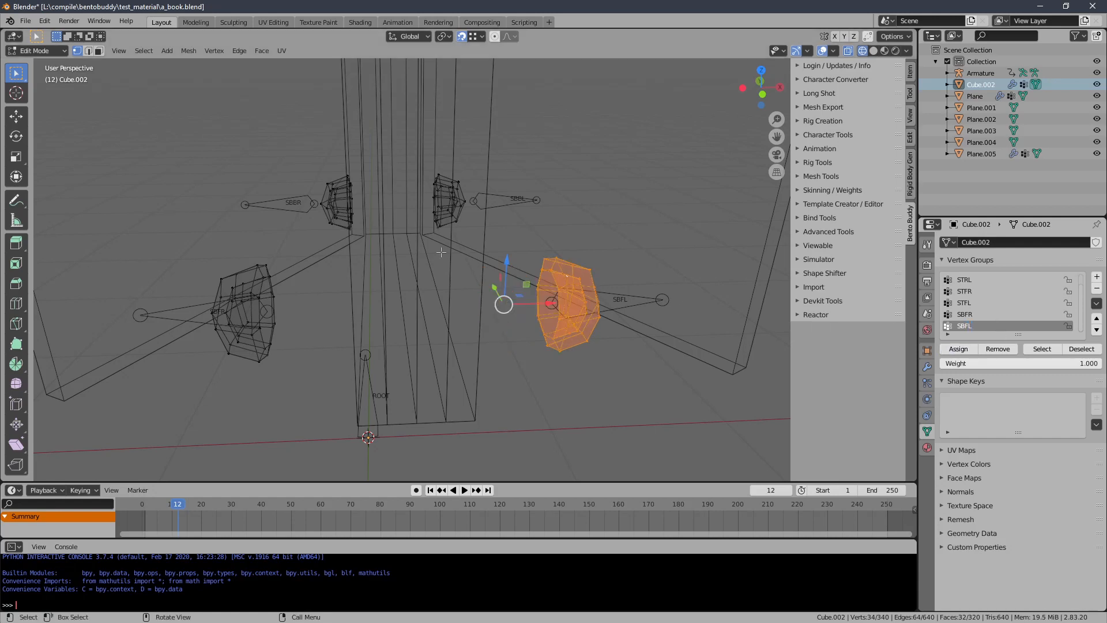
# Step: Add a vertex group named SBBR for the knob beside the SBBR bone and assign all of that knob's vertices to it
pyautogui.moveTo(323, 239); pyautogui.dragTo(333, 272, button='middle')
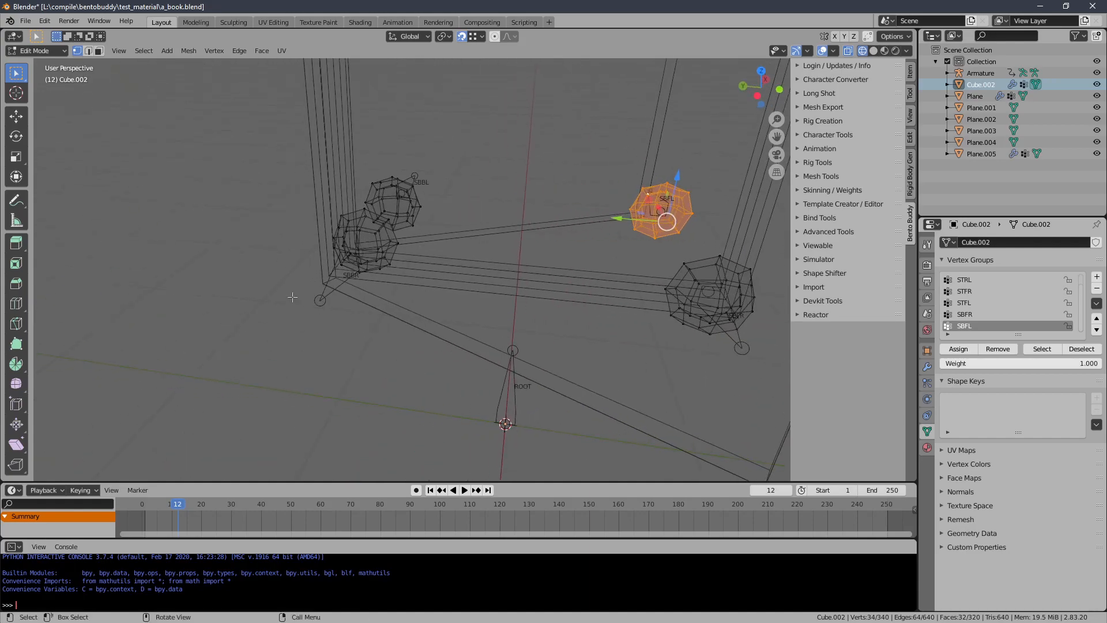
pyautogui.click(333, 272)
pyautogui.moveTo(379, 239); pyautogui.dragTo(344, 236, button='middle')
pyautogui.click(424, 237)
pyautogui.press('KP_Decimal')
pyautogui.scroll(-10, 416, 237)
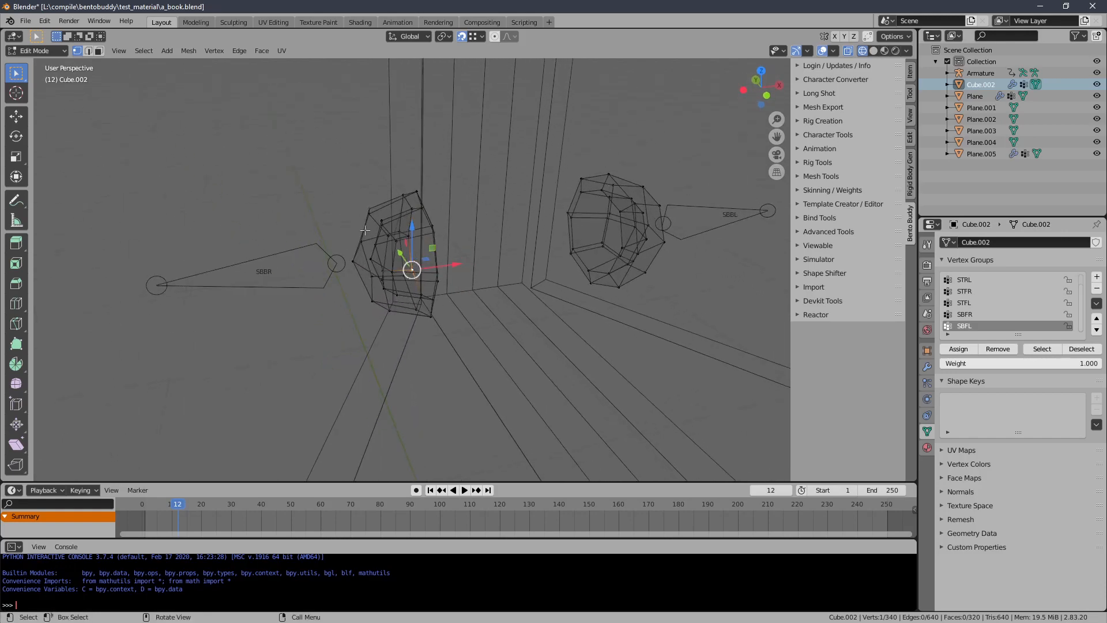
pyautogui.hotkey('ctrl', 'l')
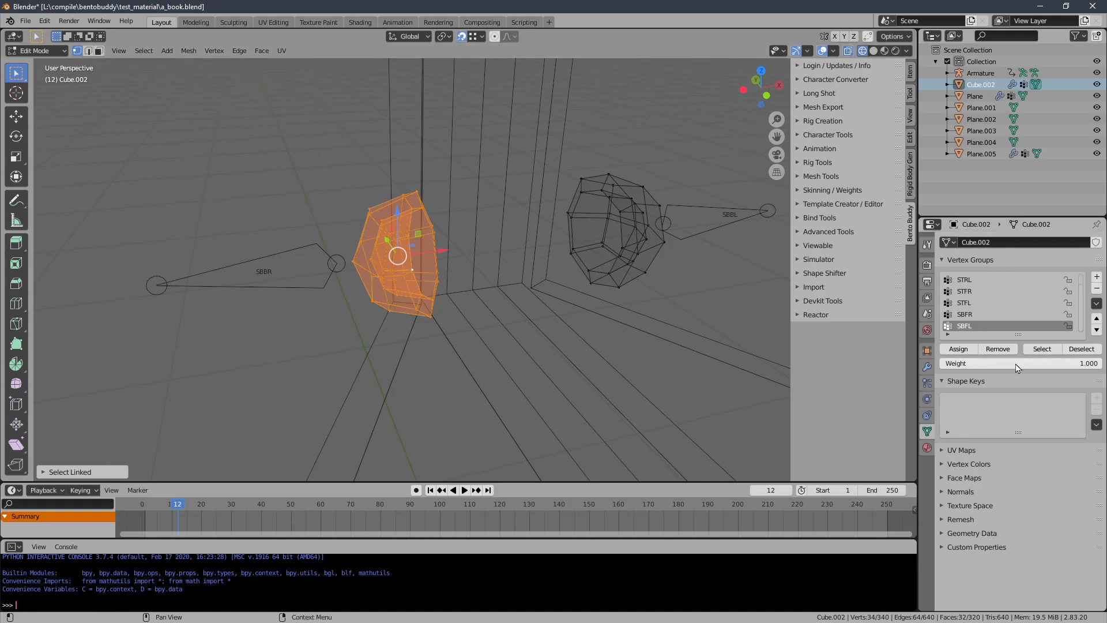
pyautogui.click(1097, 276)
pyautogui.doubleClick(989, 327)
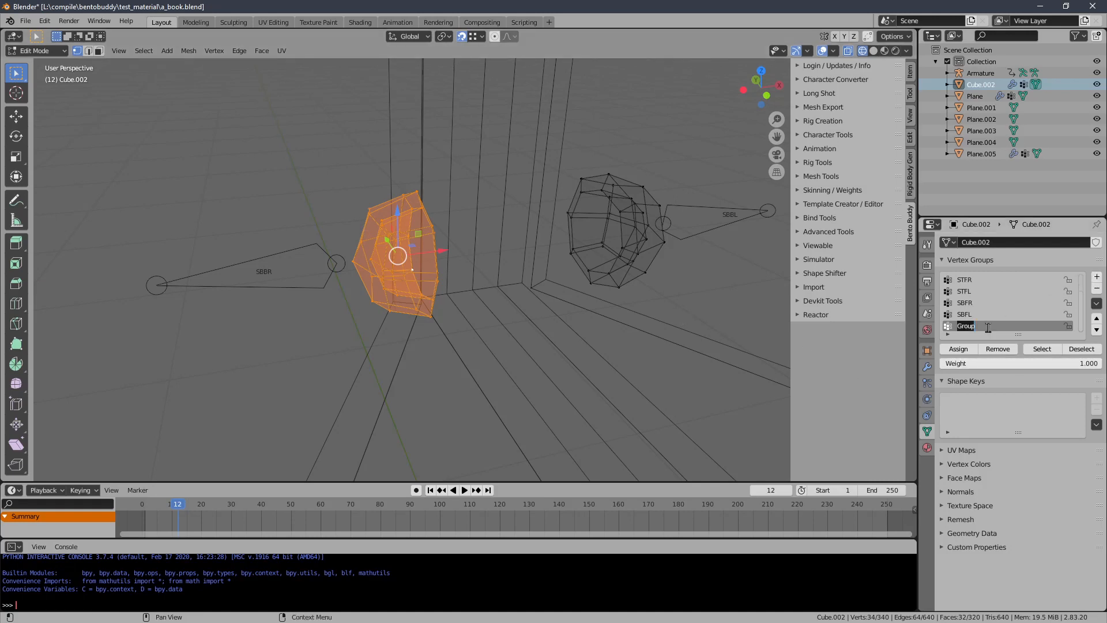
pyautogui.write('SBBR')
pyautogui.press('Return')
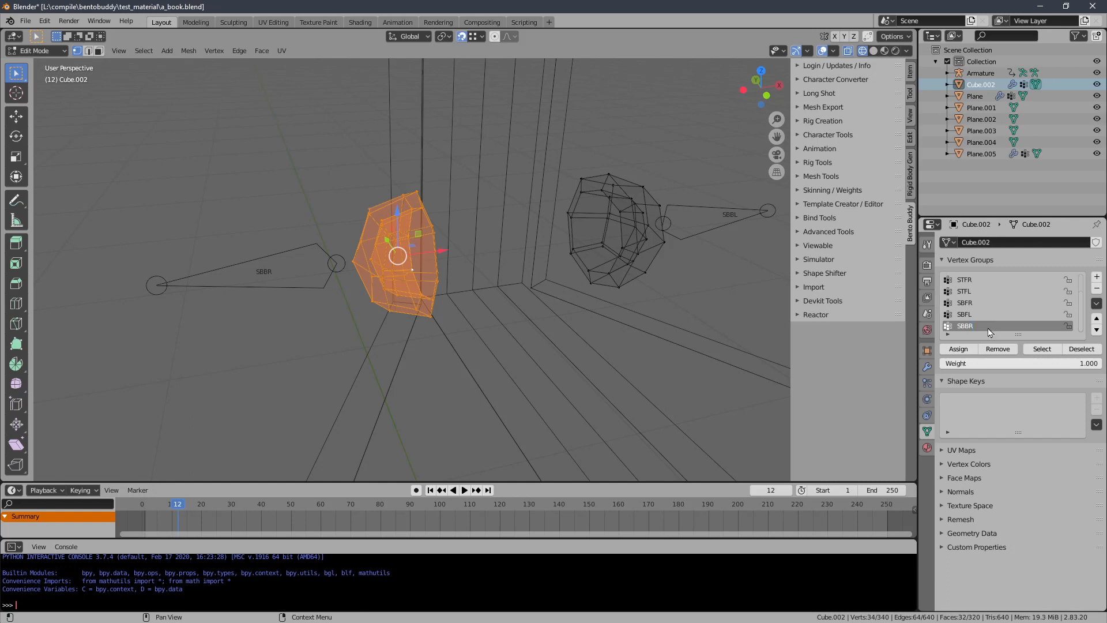
pyautogui.click(960, 350)
# Step: Add a vertex group named SBBL for the knob beside the SBBL bone and assign all of that knob's vertices to it
pyautogui.click(628, 223)
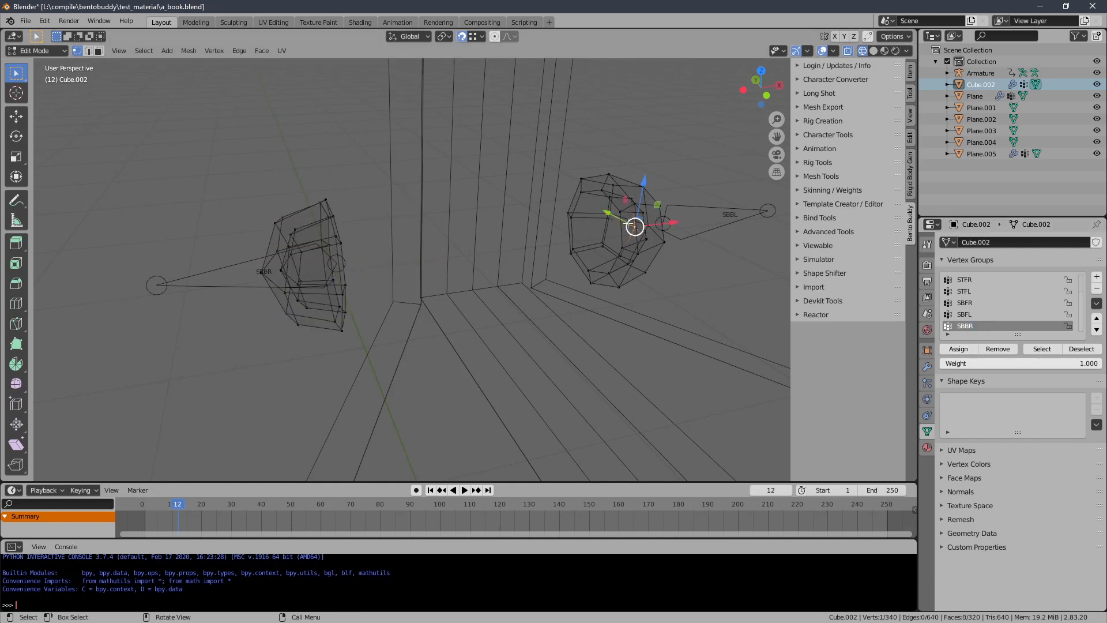
pyautogui.hotkey('ctrl', 'l')
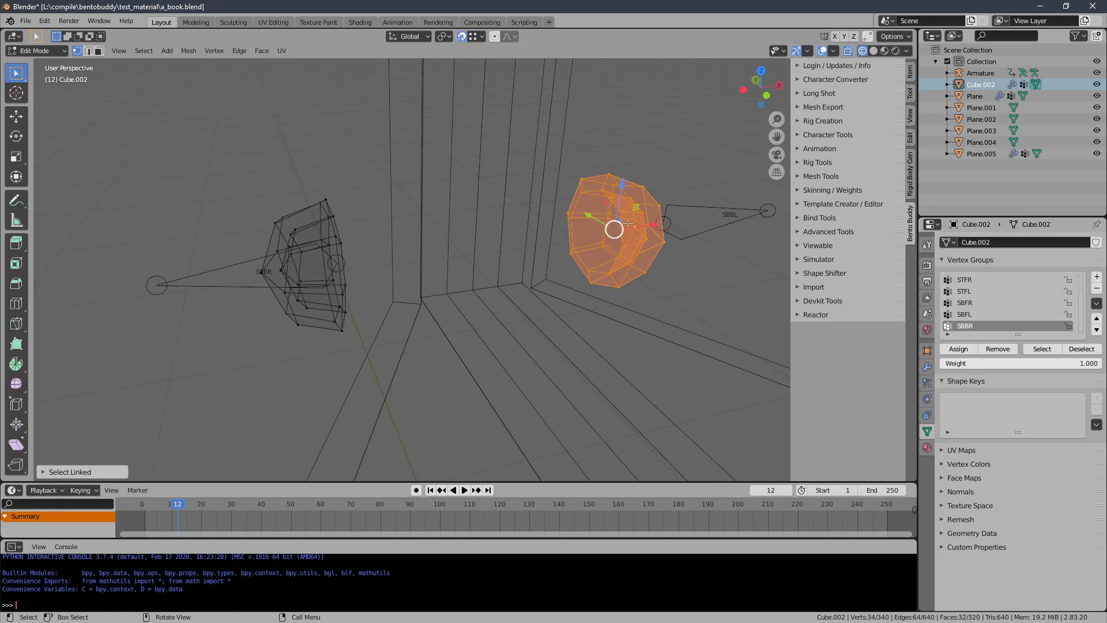
pyautogui.click(1097, 277)
pyautogui.doubleClick(986, 326)
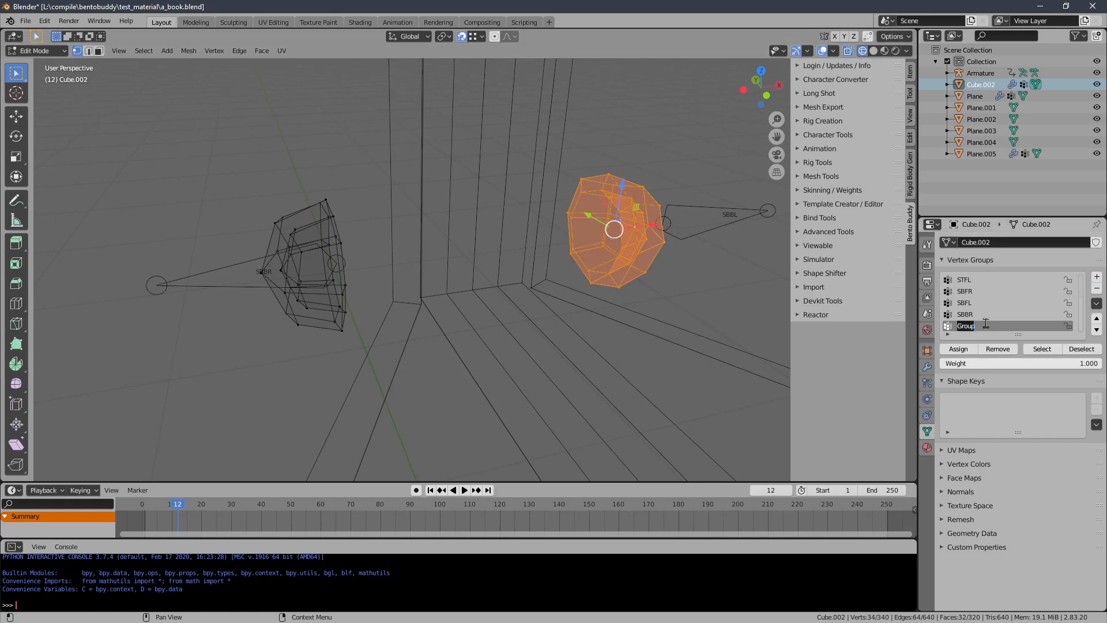
pyautogui.write('SBBL')
pyautogui.press('Return')
pyautogui.click(961, 351)
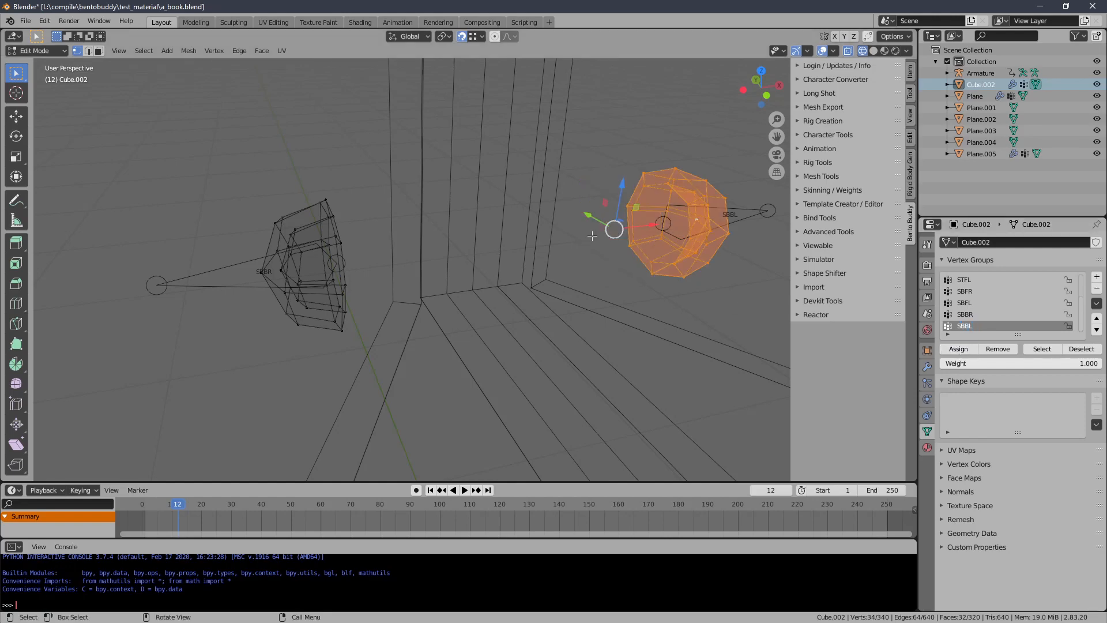
# Step: Add a vertex group named SCR for the knob beside the SCR bone and assign all of that knob's vertices to it
pyautogui.scroll(-5, 575, 286)
pyautogui.scroll(-5, 548, 163)
pyautogui.keyDown('shift'); pyautogui.moveTo(545, 265); pyautogui.dragTo(591, 292, button='middle'); pyautogui.keyUp('shift')
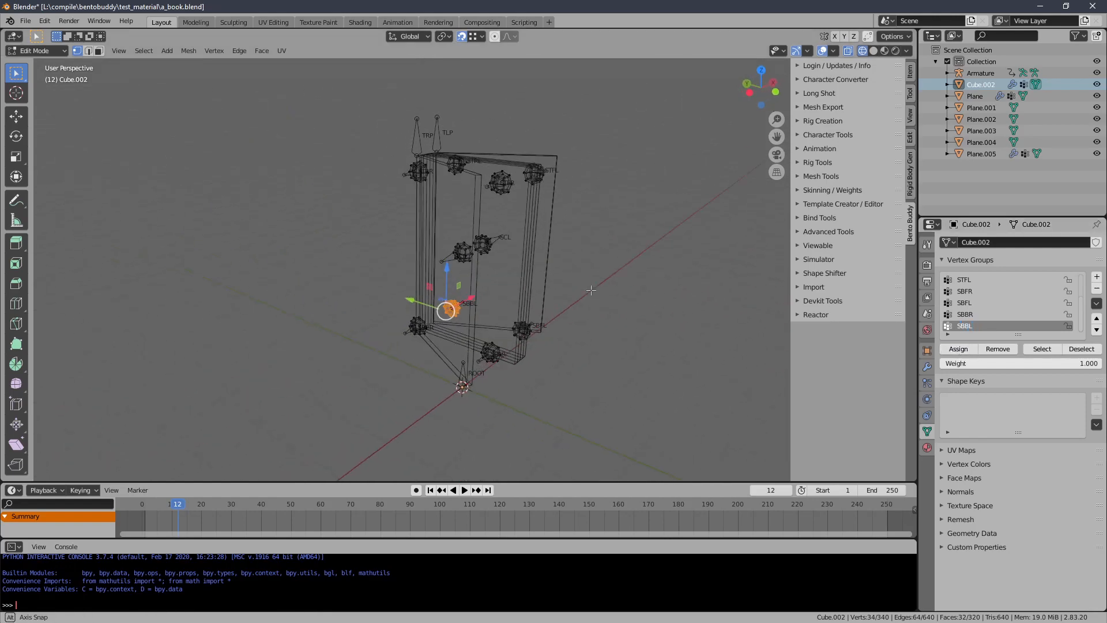
pyautogui.scroll(2, 577, 283)
pyautogui.keyDown('shift'); pyautogui.moveTo(516, 261); pyautogui.dragTo(515, 275, button='middle'); pyautogui.keyUp('shift')
pyautogui.scroll(2, 515, 275)
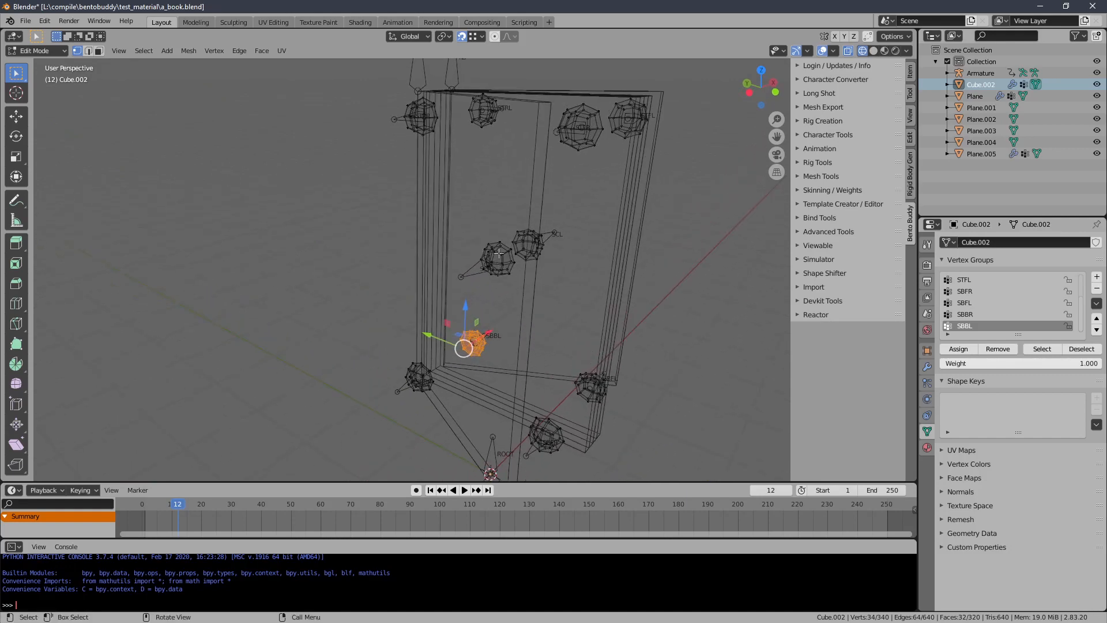
pyautogui.click(497, 258)
pyautogui.hotkey('ctrl', 'l')
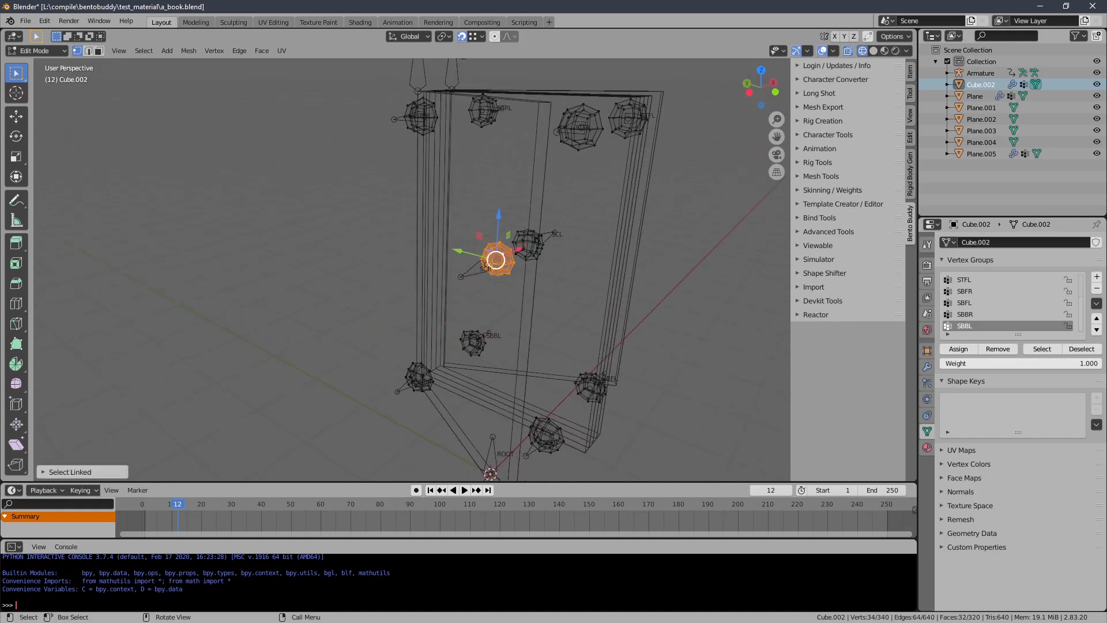
pyautogui.scroll(4, 492, 261)
pyautogui.keyDown('shift'); pyautogui.moveTo(529, 211); pyautogui.dragTo(355, 209, button='middle'); pyautogui.keyUp('shift')
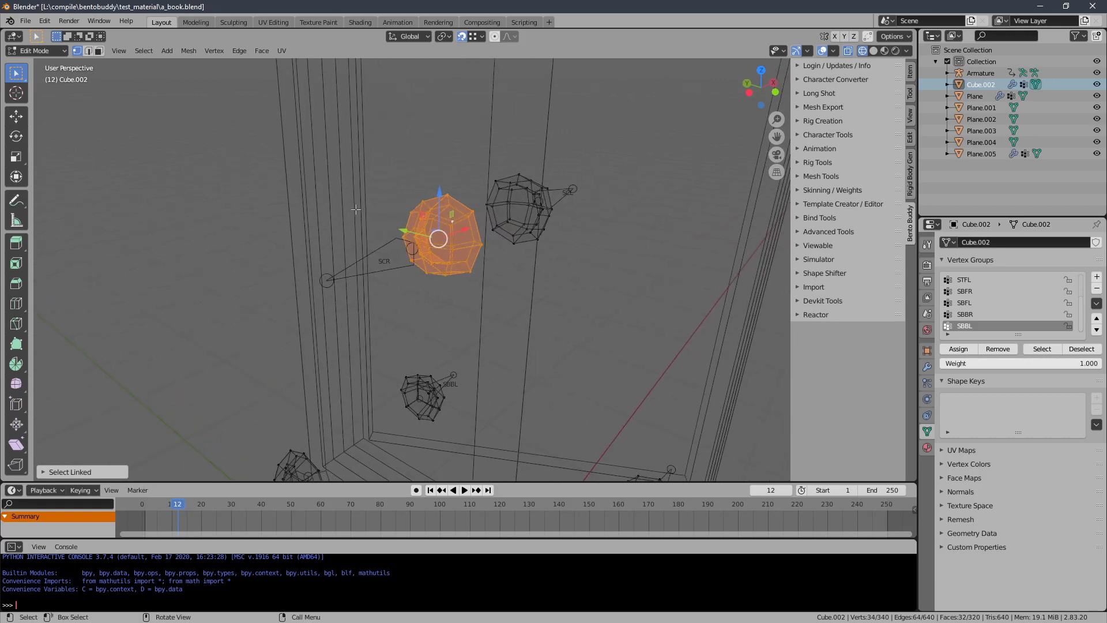
pyautogui.click(1096, 276)
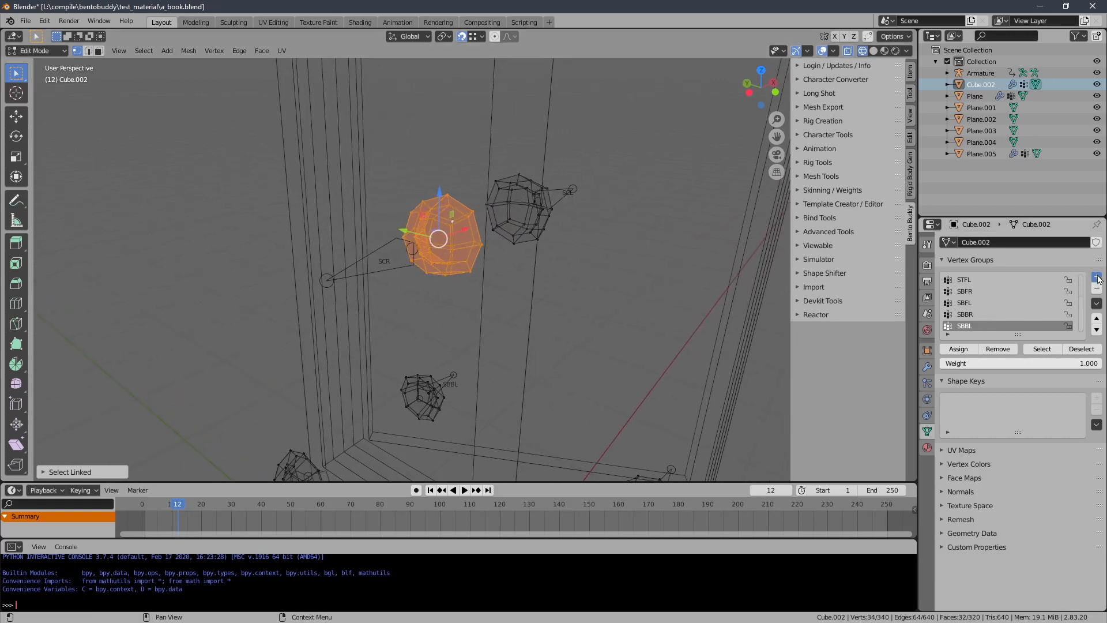
pyautogui.doubleClick(984, 327)
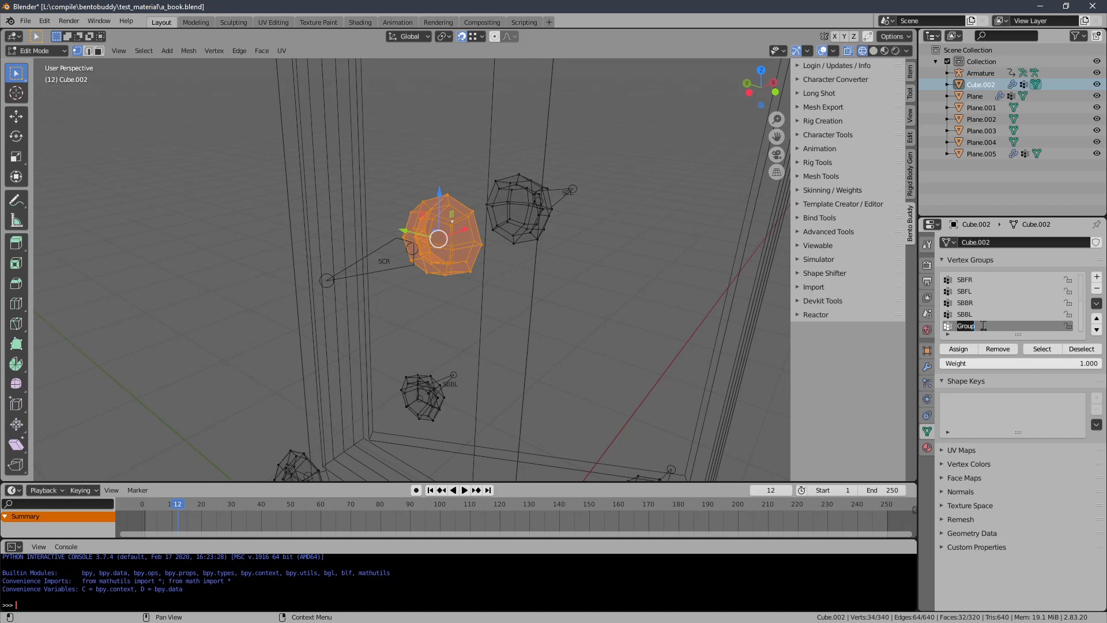
pyautogui.write('SCR')
pyautogui.click(958, 349)
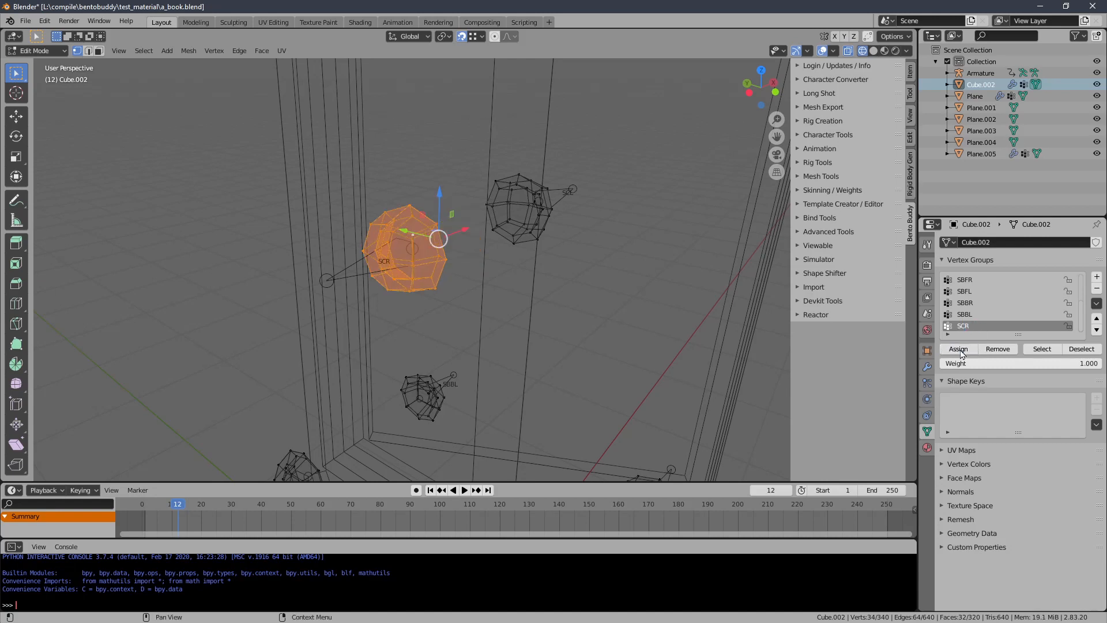
# Step: Add a vertex group named SCL for the knob beside the SCL bone and assign all of that knob's vertices to it
pyautogui.click(516, 215)
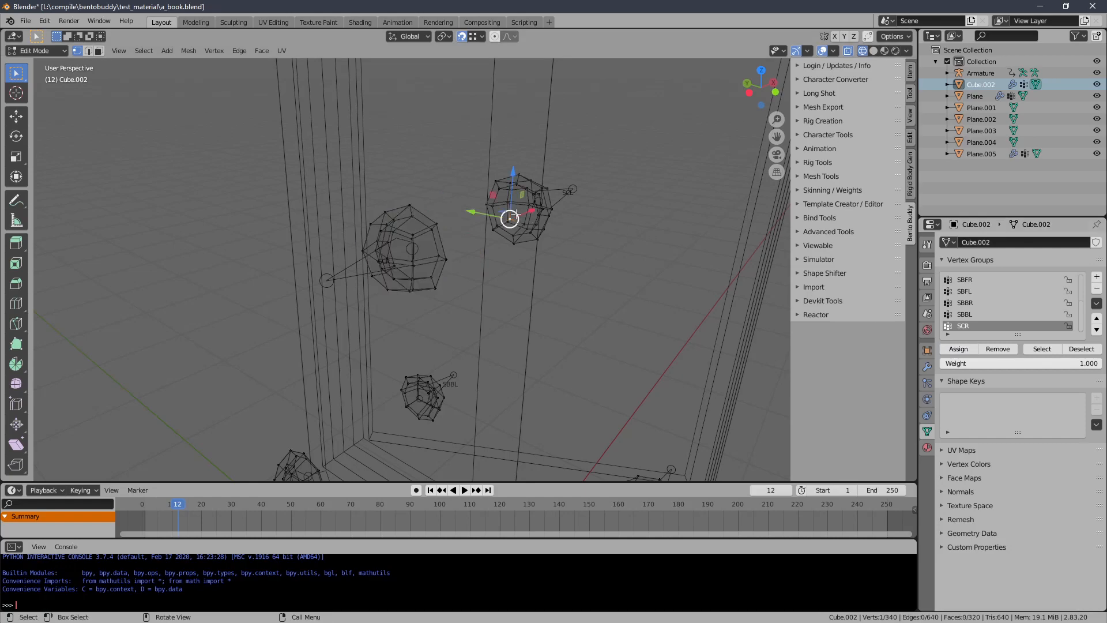
pyautogui.press('l')
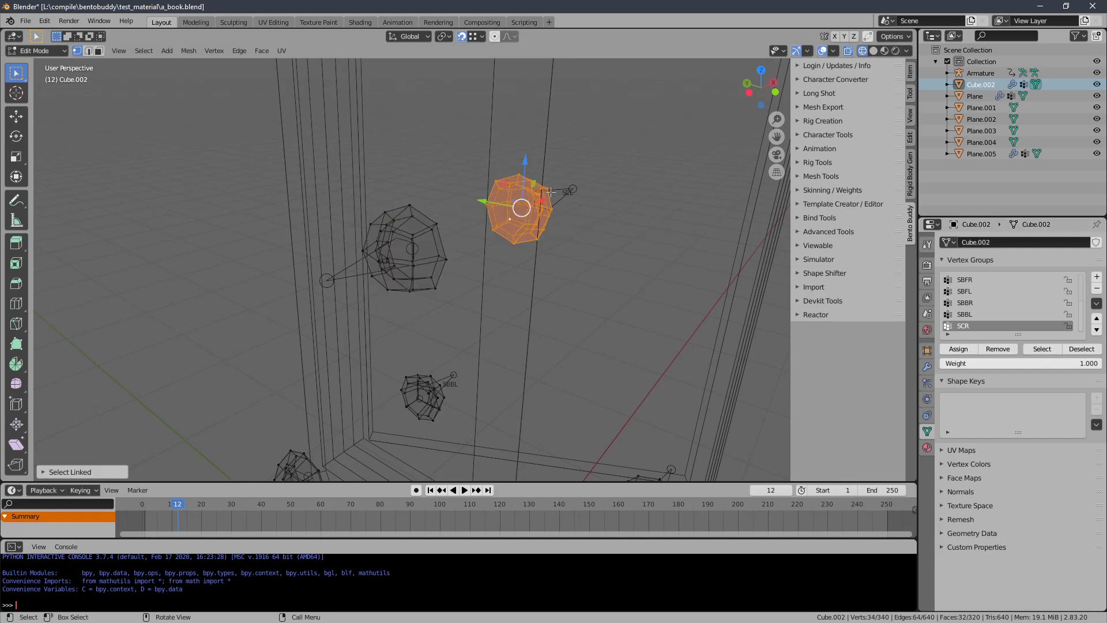
pyautogui.moveTo(628, 194); pyautogui.dragTo(464, 201, button='middle')
pyautogui.scroll(3, 453, 165)
pyautogui.scroll(-2, 468, 180)
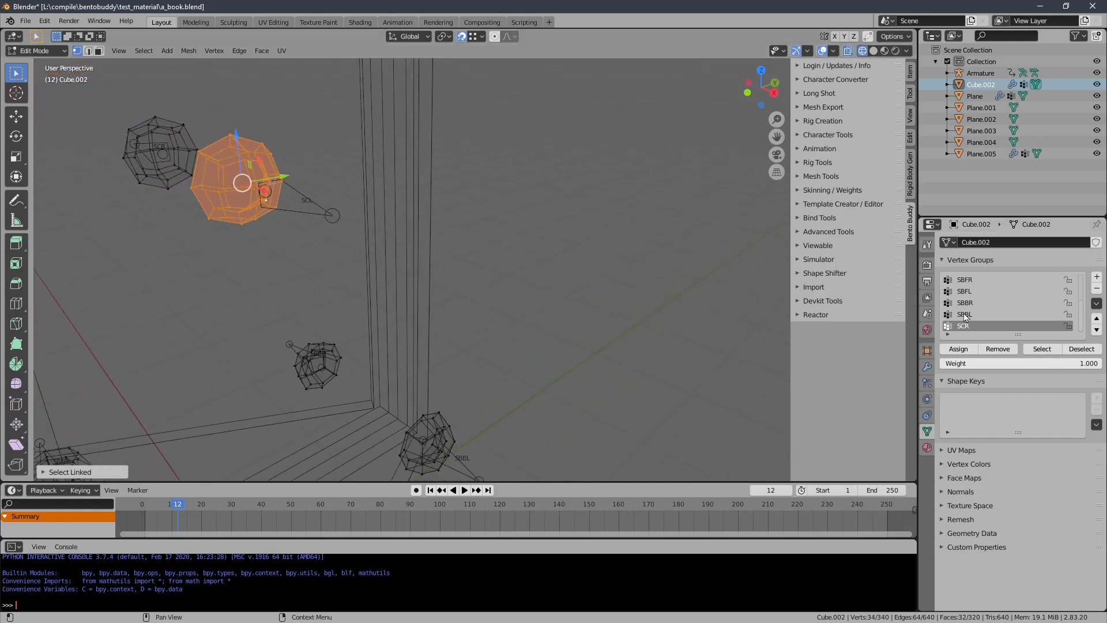
pyautogui.click(1096, 277)
pyautogui.doubleClick(985, 327)
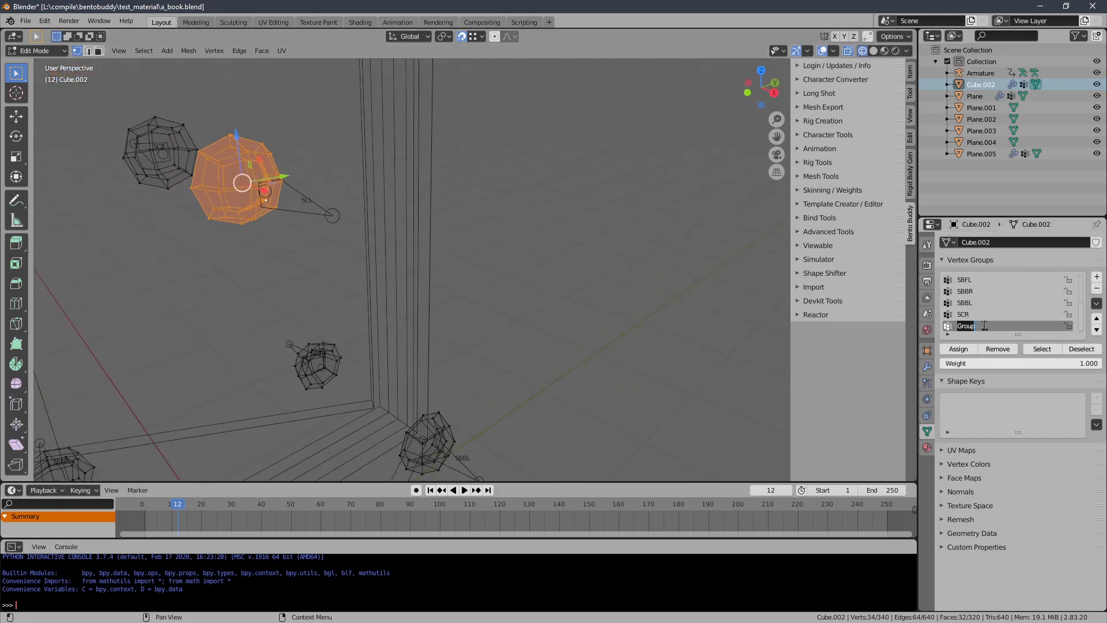
pyautogui.write('SCL')
pyautogui.click(962, 350)
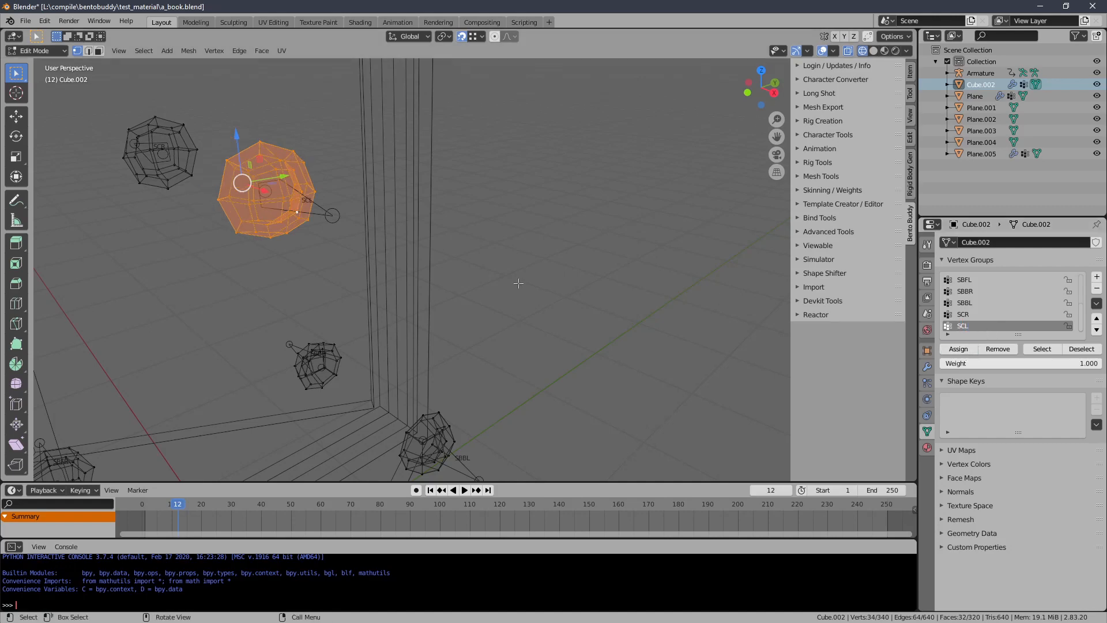
# Step: Turn off the edit mode and on-cage display of the knobs' Armature modifier
pyautogui.scroll(-5, 385, 290)
pyautogui.moveTo(385, 290); pyautogui.dragTo(406, 256, button='middle')
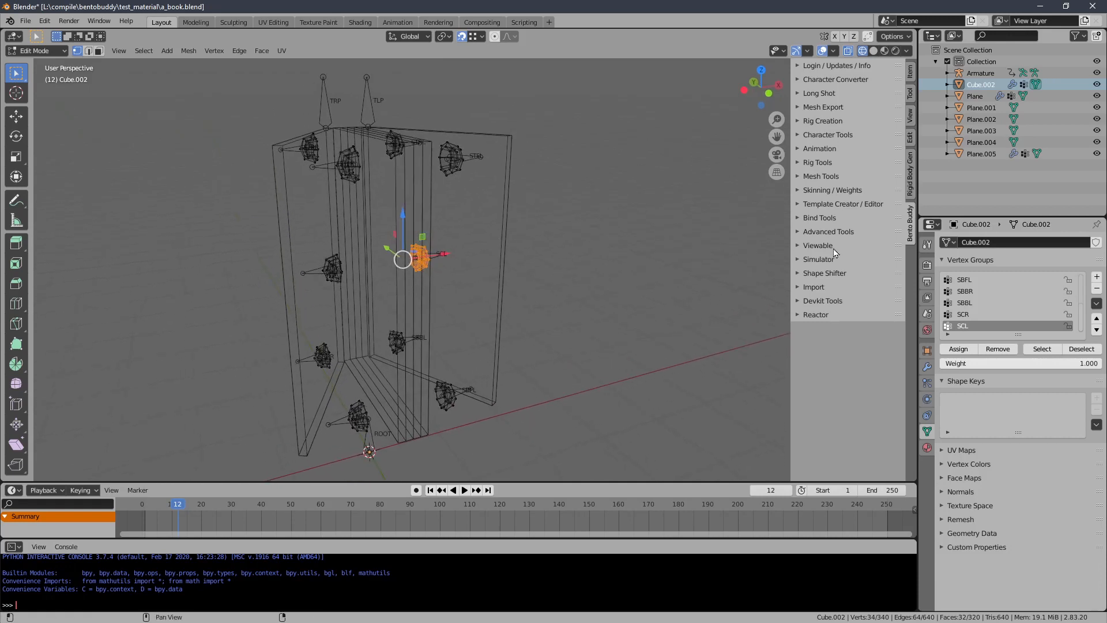
pyautogui.click(927, 367)
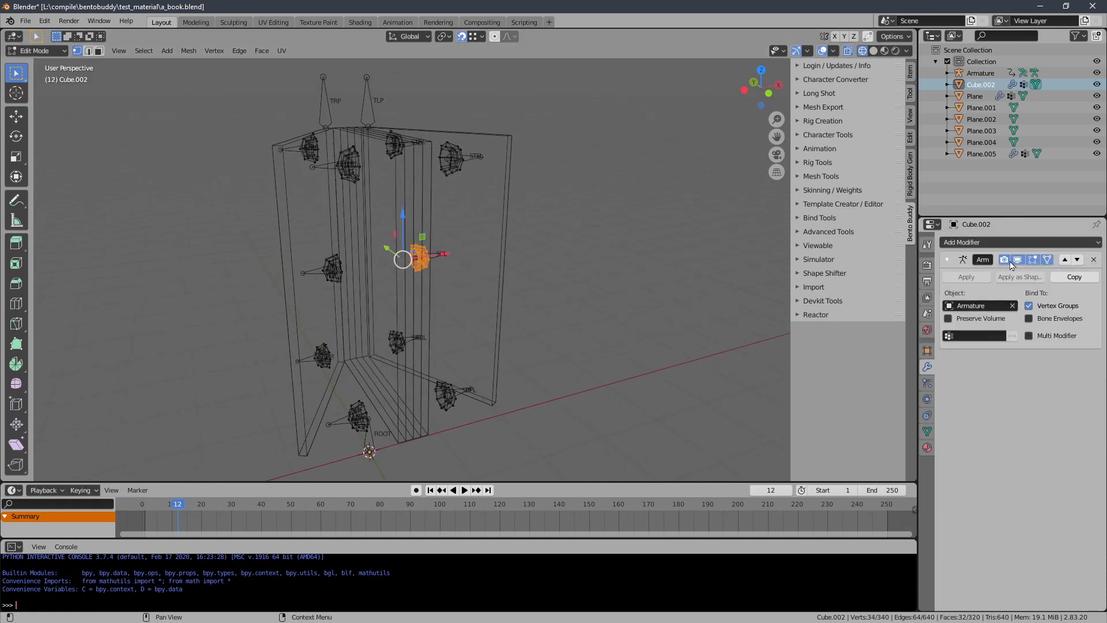
pyautogui.click(1048, 263)
pyautogui.click(1033, 261)
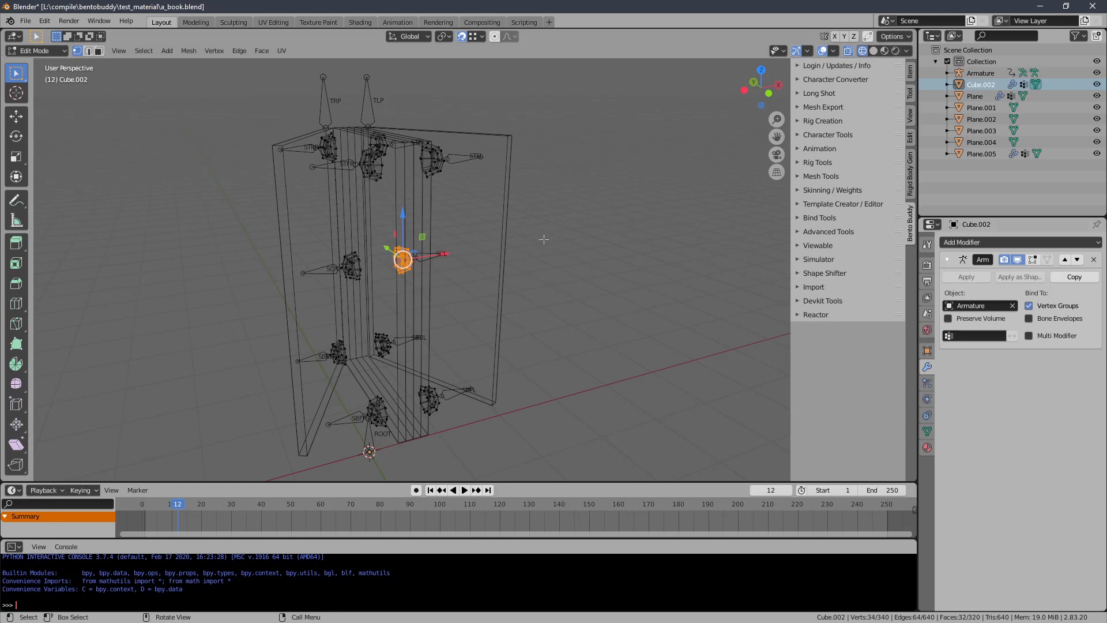
# Step: Display the viewport in solid shading and return the knobs object to Object Mode
pyautogui.moveTo(544, 240); pyautogui.dragTo(468, 243, button='middle')
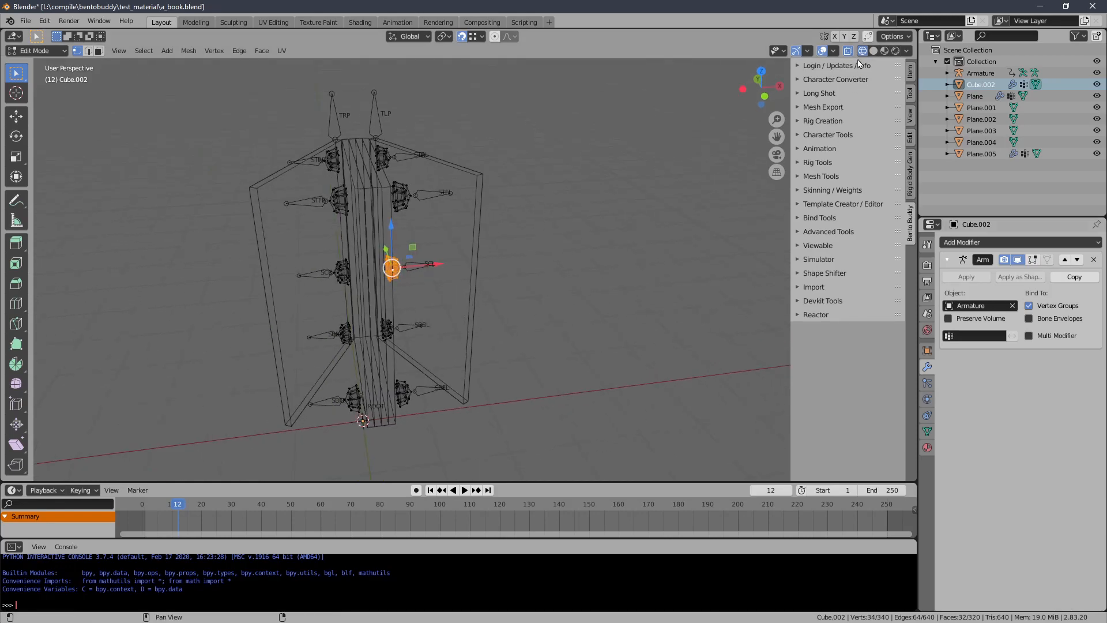
pyautogui.click(873, 51)
pyautogui.click(65, 51)
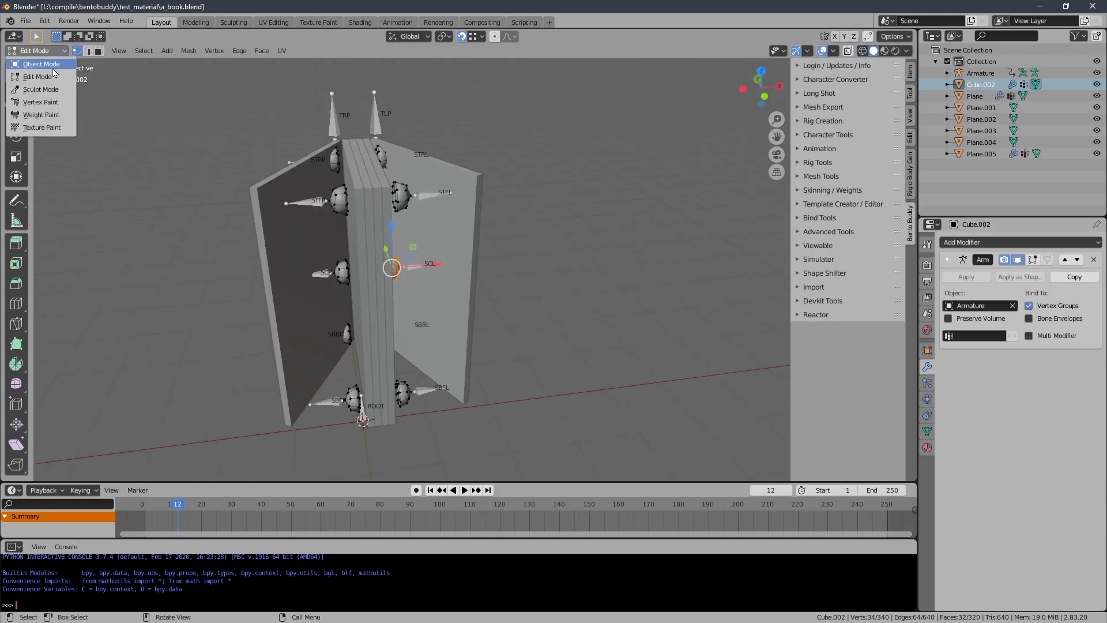
pyautogui.click(35, 65)
# Step: Scrub the animation to frame 16 to check how the knobs follow their bones, and return to frame 1
pyautogui.moveTo(271, 190); pyautogui.dragTo(302, 226, button='middle')
pyautogui.moveTo(178, 503)
pyautogui.mouseDown()
pyautogui.moveTo(193, 503)
pyautogui.moveTo(153, 501)
pyautogui.moveTo(208, 503)
pyautogui.moveTo(172, 503)
pyautogui.moveTo(190, 503)
pyautogui.mouseUp()
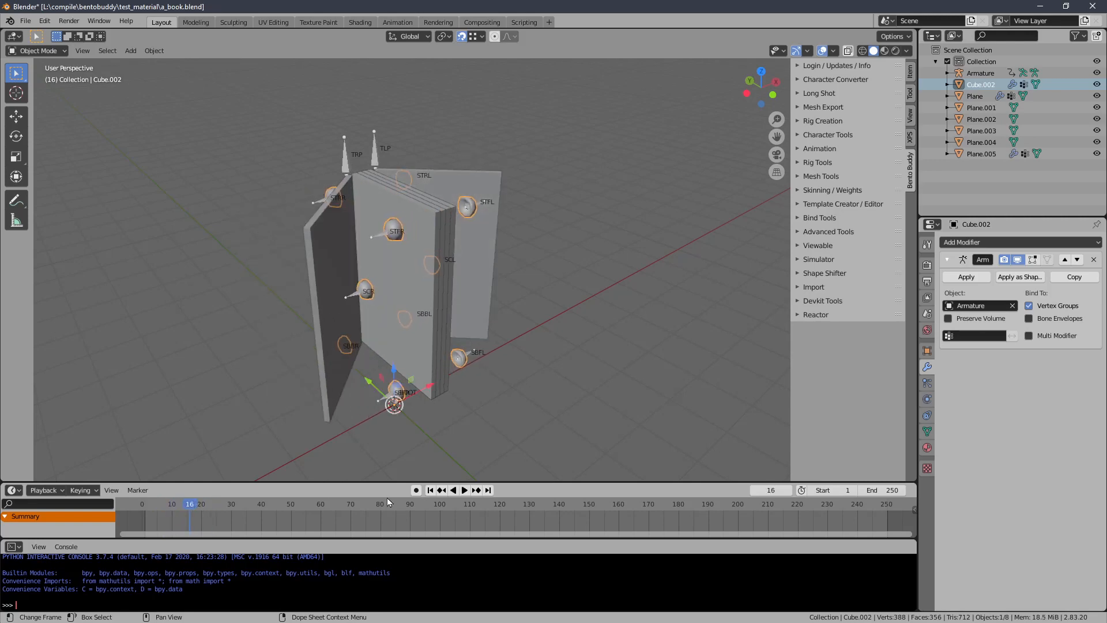
pyautogui.click(430, 490)
# Step: Select the armature, switch it to Pose Mode and select the ROOT bone
pyautogui.moveTo(430, 388); pyautogui.dragTo(445, 356, button='middle')
pyautogui.click(406, 399)
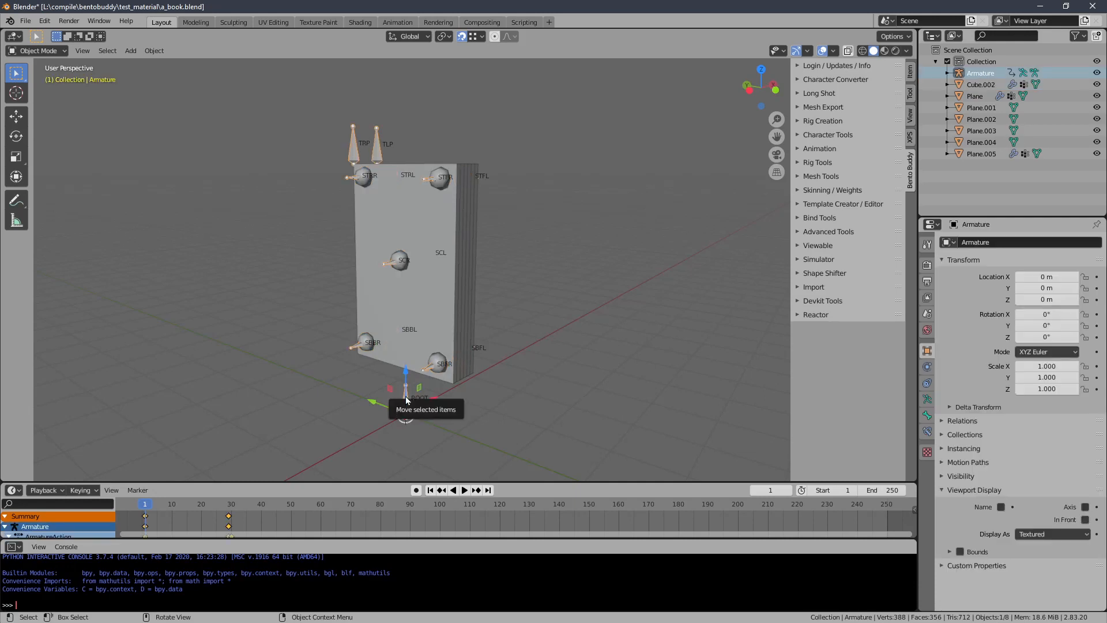
pyautogui.moveTo(395, 403); pyautogui.dragTo(249, 408, button='middle')
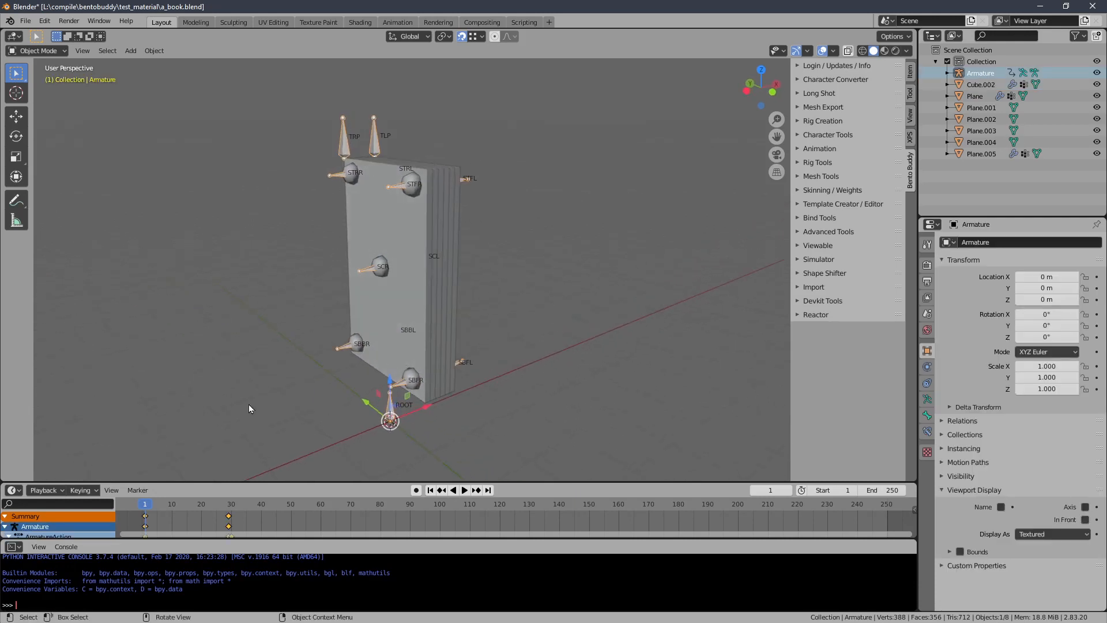
pyautogui.click(93, 490)
pyautogui.click(60, 51)
pyautogui.click(51, 90)
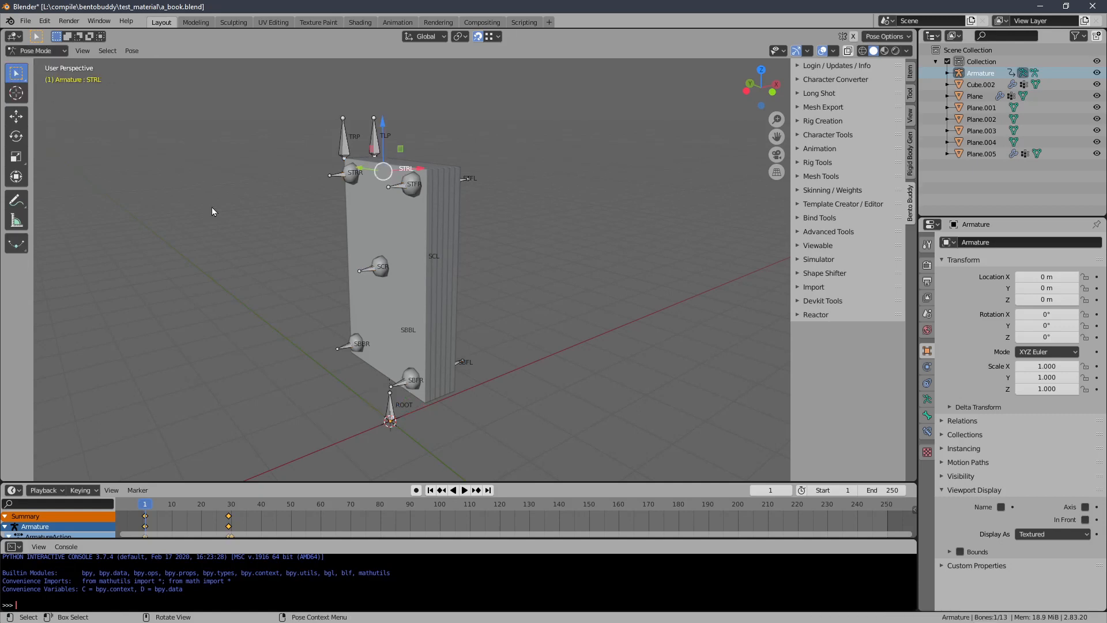
pyautogui.click(386, 409)
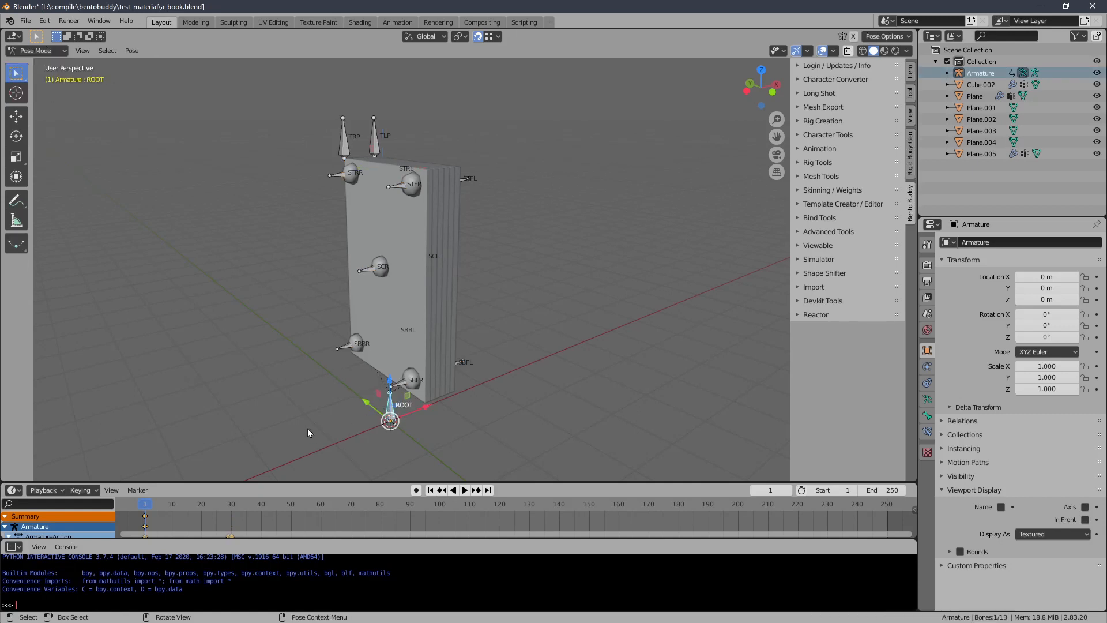
# Step: Insert a keyframe for the ROOT bone at frame 30 using the LocRot keying set
pyautogui.moveTo(244, 427); pyautogui.dragTo(251, 415, button='middle')
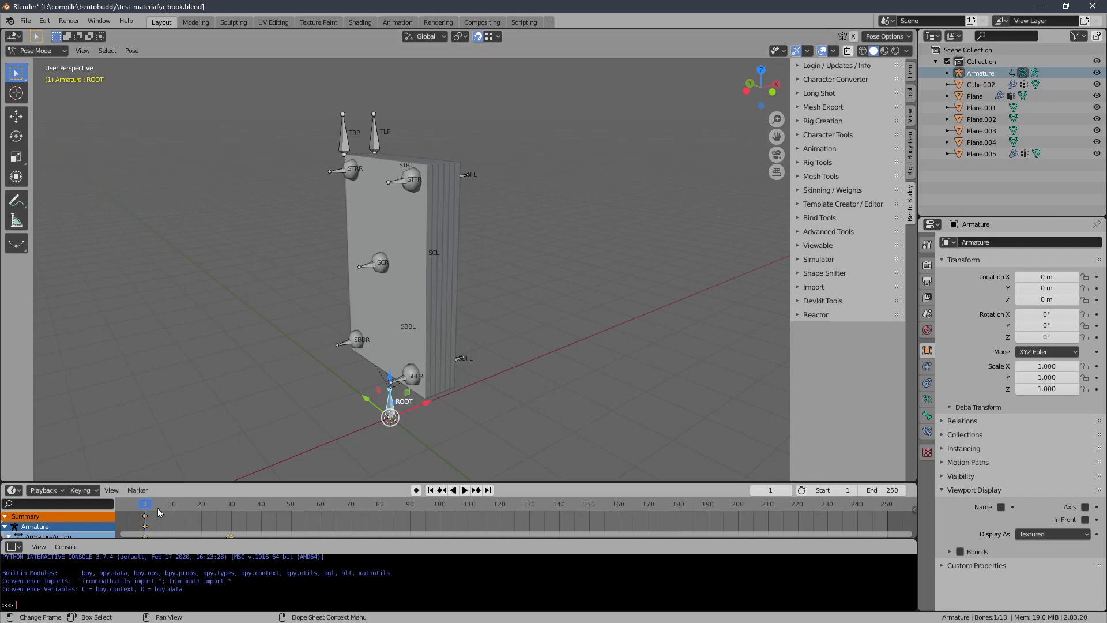
pyautogui.press('space')
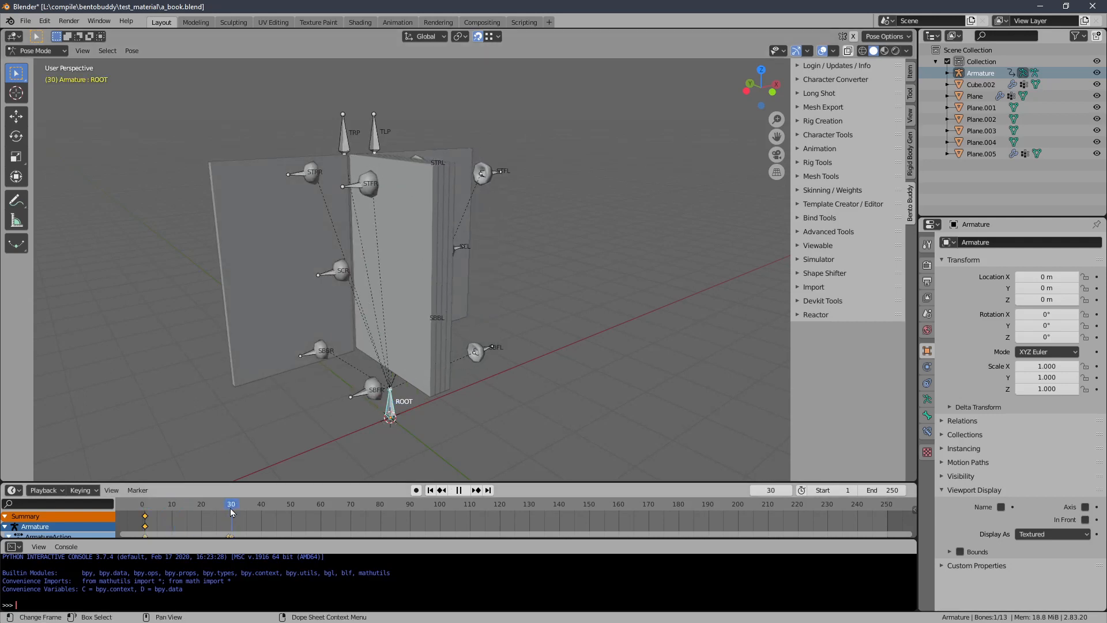
pyautogui.press('space')
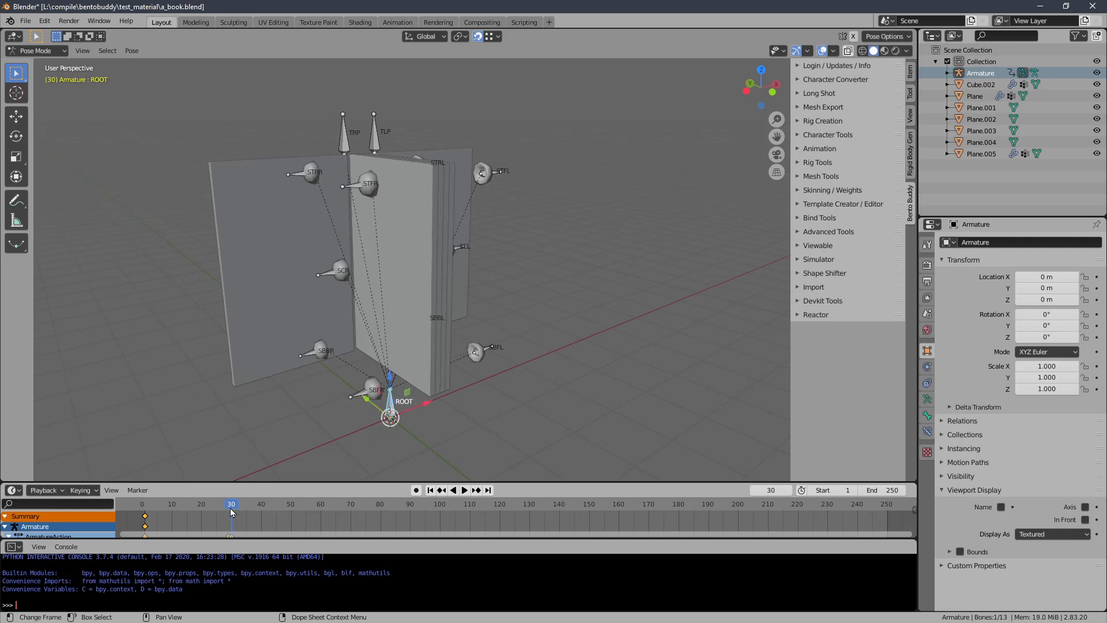
pyautogui.click(97, 490)
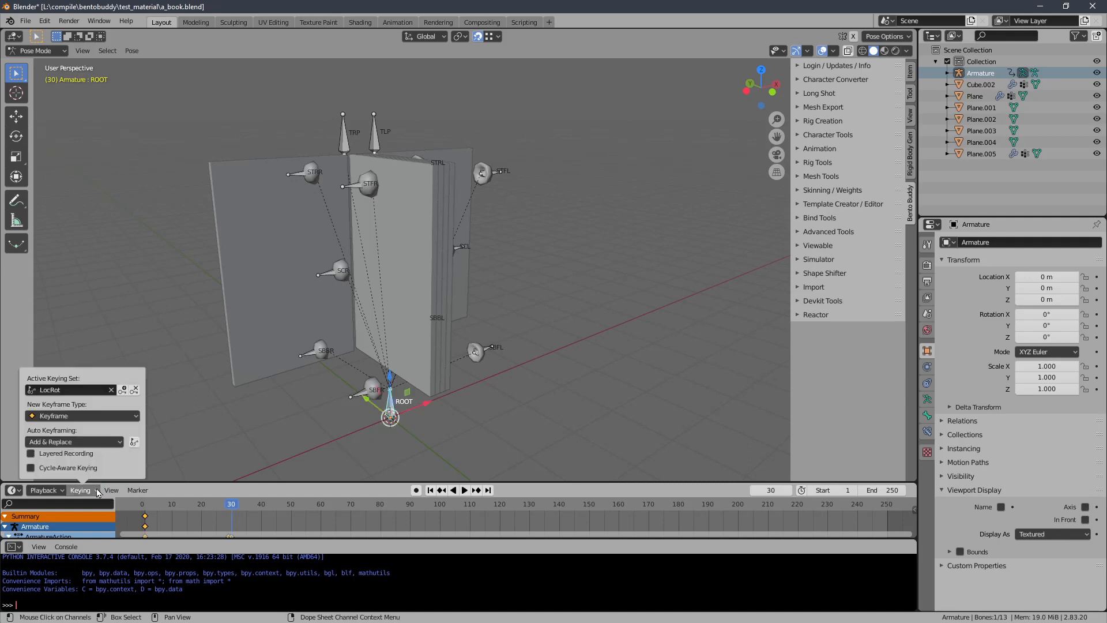
pyautogui.click(123, 391)
pyautogui.moveTo(138, 490)
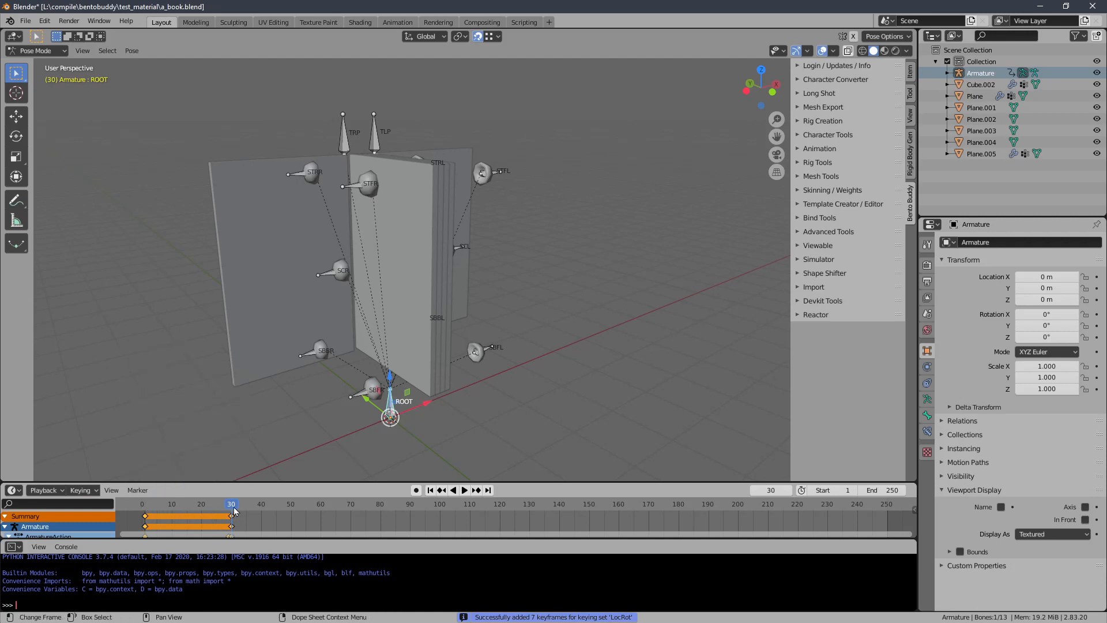
# Step: At frame 60, raise the ROOT bone well above the page block with snapping turned off and insert a LocRot keyframe
pyautogui.moveTo(235, 510); pyautogui.dragTo(321, 510)
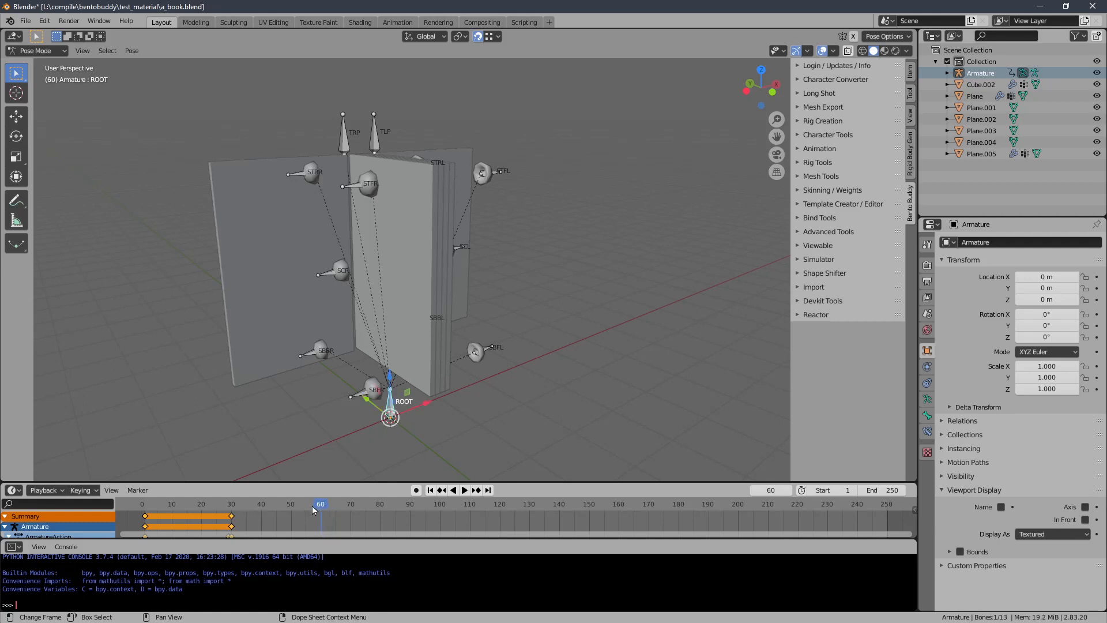
pyautogui.moveTo(403, 304); pyautogui.dragTo(399, 320, button='middle')
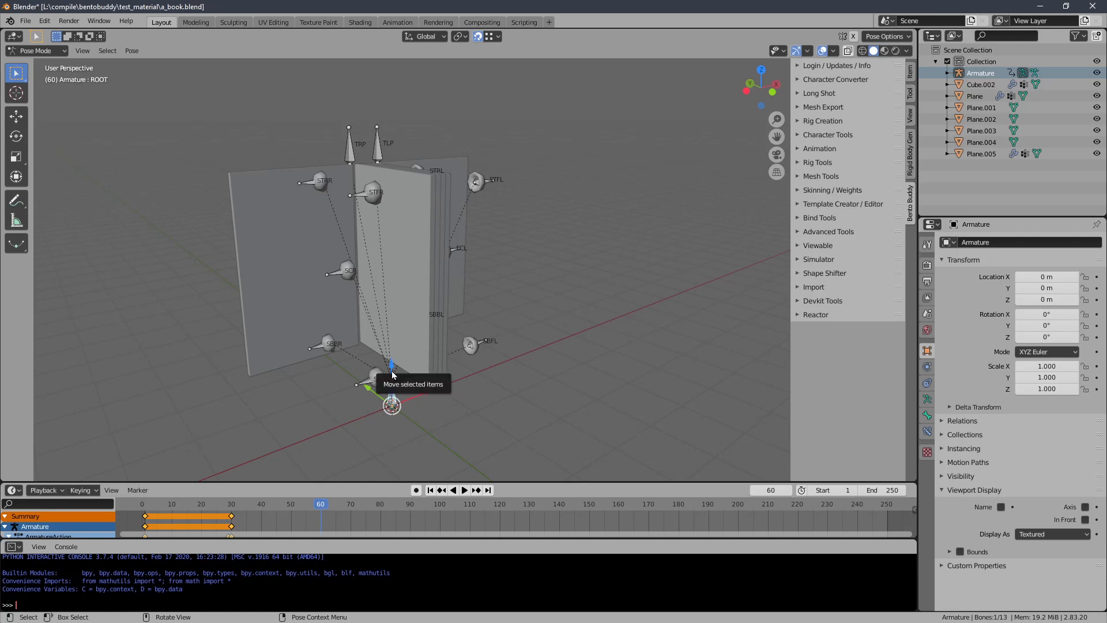
pyautogui.moveTo(392, 373); pyautogui.dragTo(406, 254)
pyautogui.rightClick(406, 255)
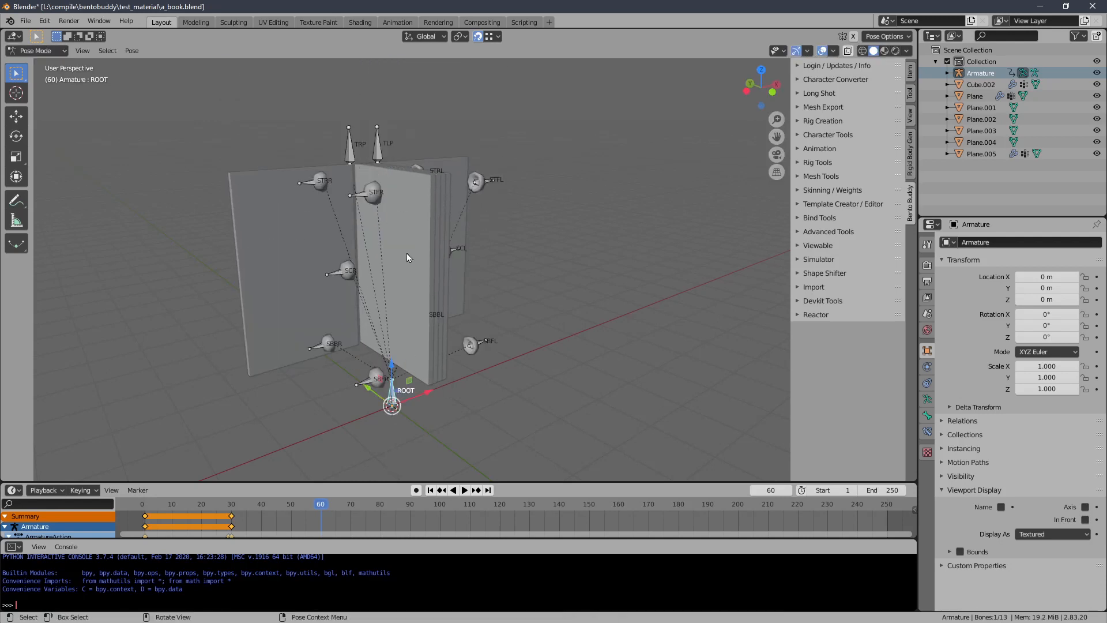
pyautogui.moveTo(407, 257); pyautogui.dragTo(417, 313, button='middle')
pyautogui.moveTo(399, 341); pyautogui.dragTo(420, 151)
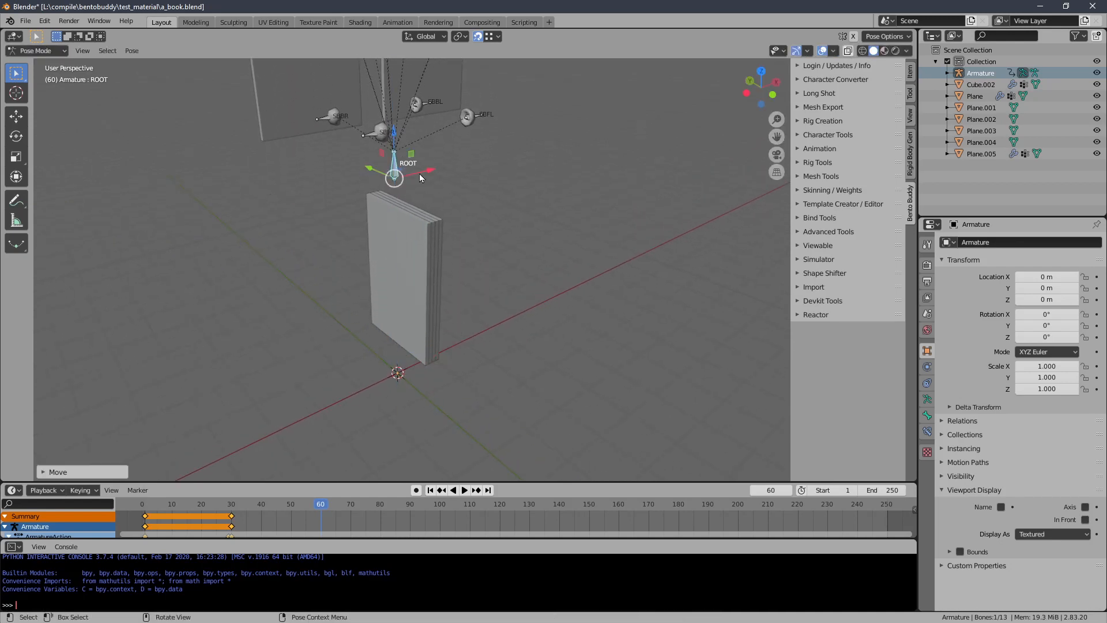
pyautogui.keyDown('shift'); pyautogui.moveTo(420, 174); pyautogui.dragTo(382, 252, button='middle'); pyautogui.keyUp('shift')
pyautogui.press('g')
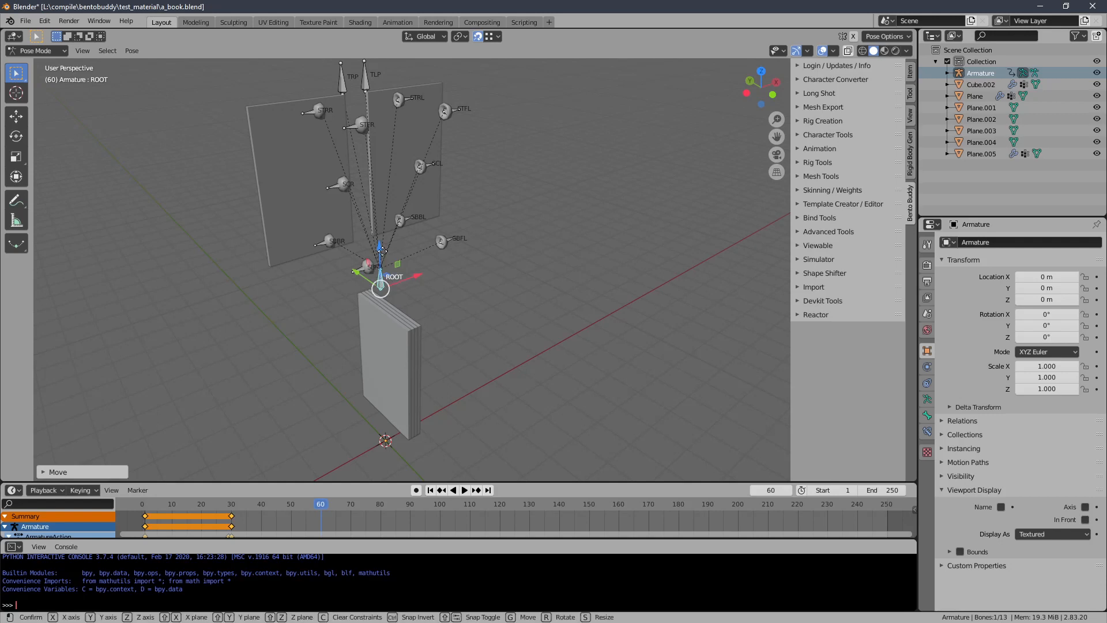
pyautogui.click(379, 134)
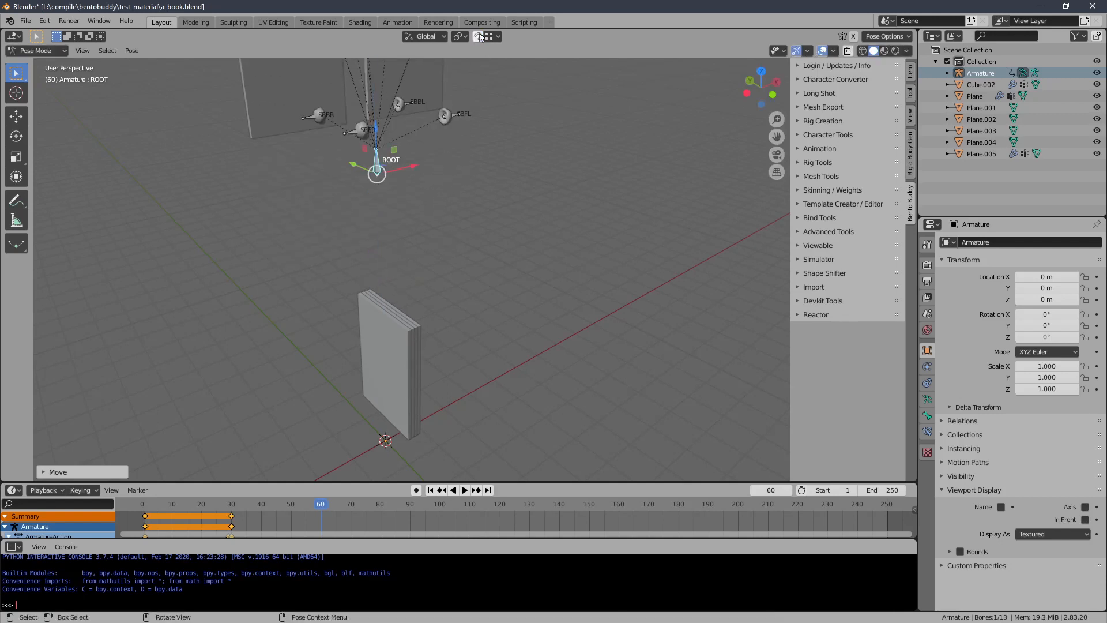
pyautogui.scroll(-5, 451, 96)
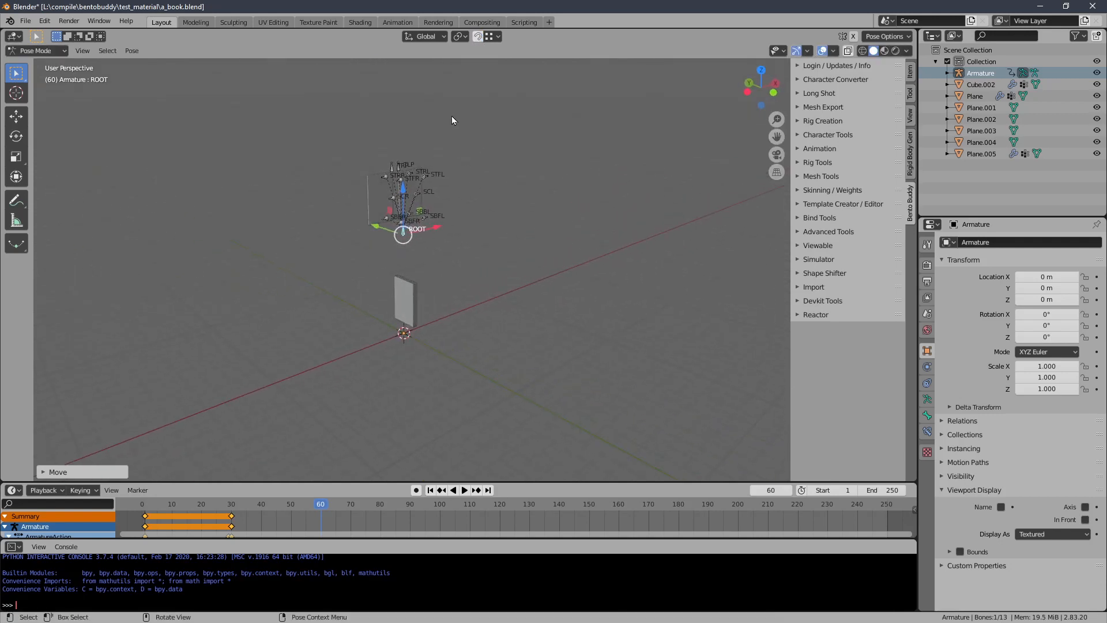
pyautogui.scroll(2, 443, 167)
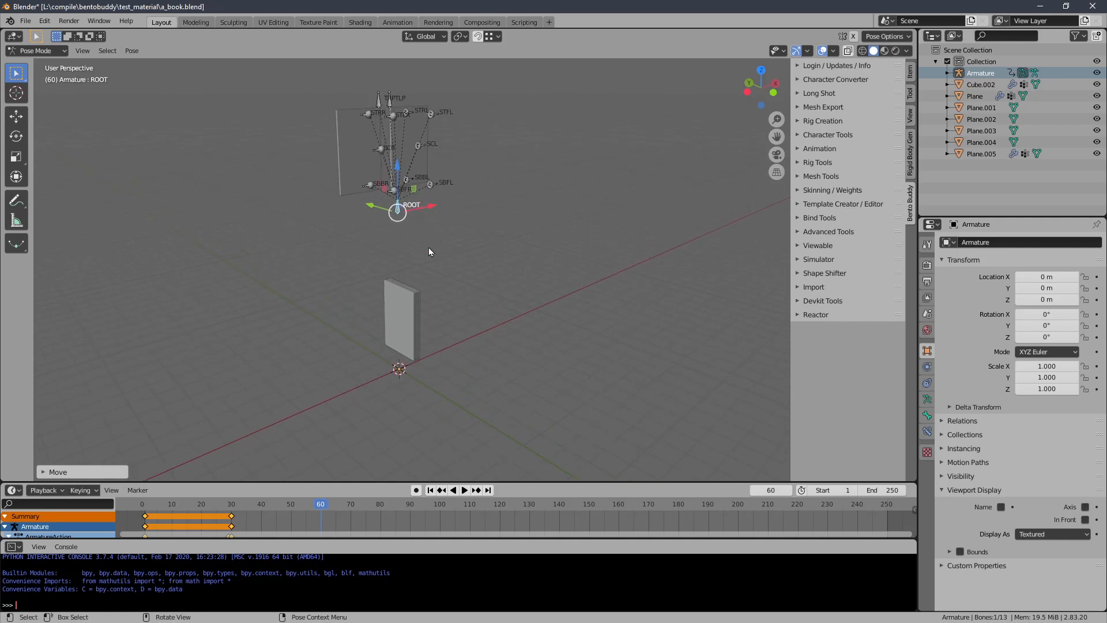
pyautogui.press('i')
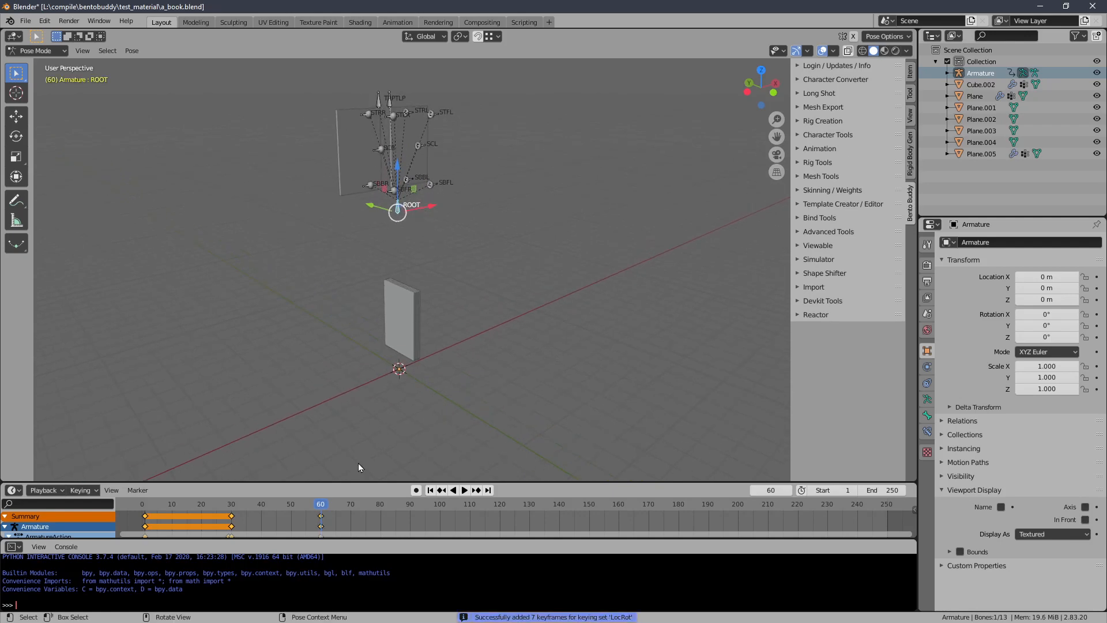
# Step: At frame 90, clear the ROOT bone's location and insert a LocRot keyframe
pyautogui.press('space')
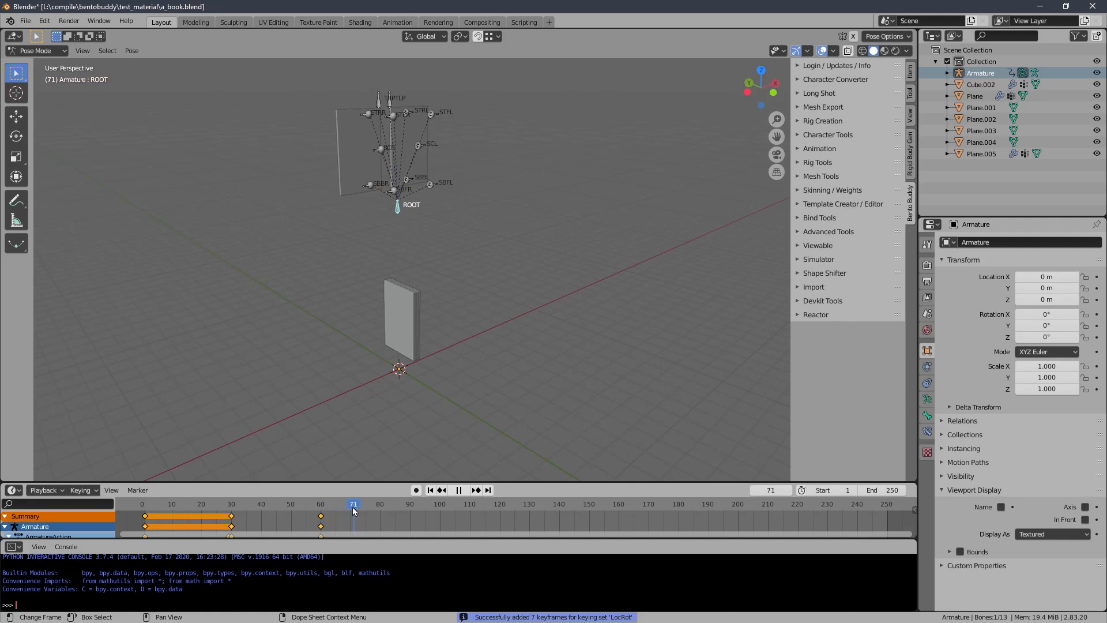
pyautogui.press('space')
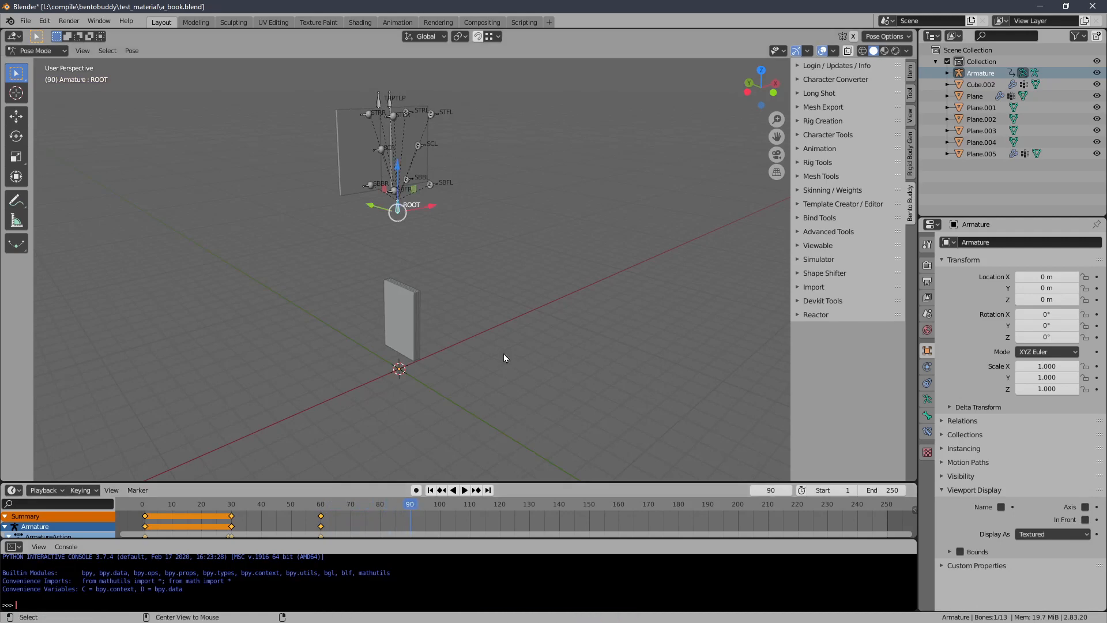
pyautogui.hotkey('alt', 'g')
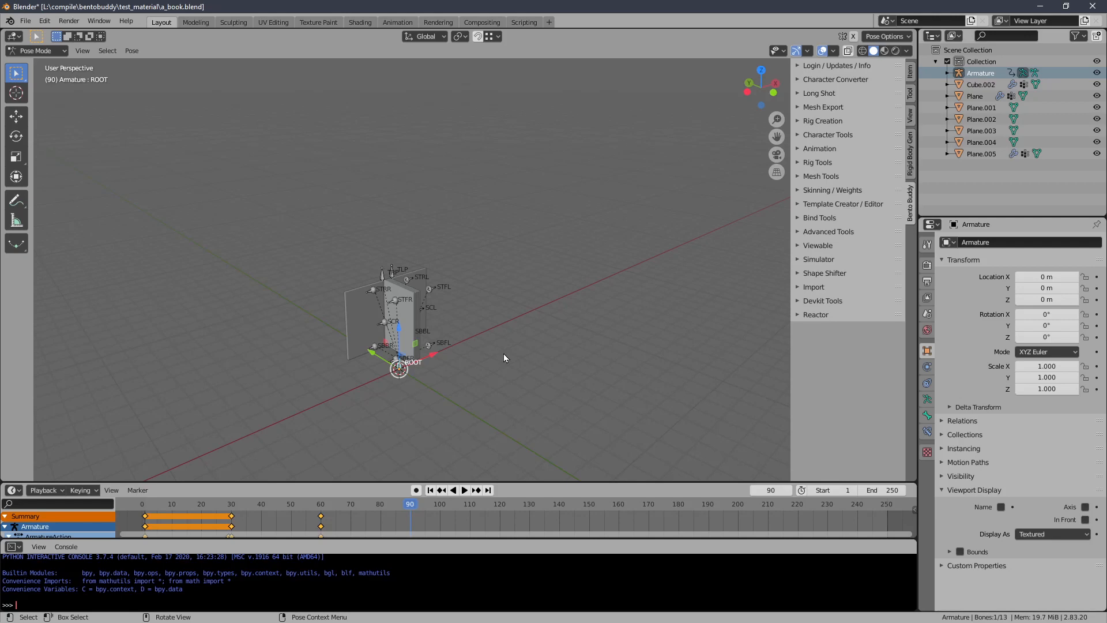
pyautogui.press('i')
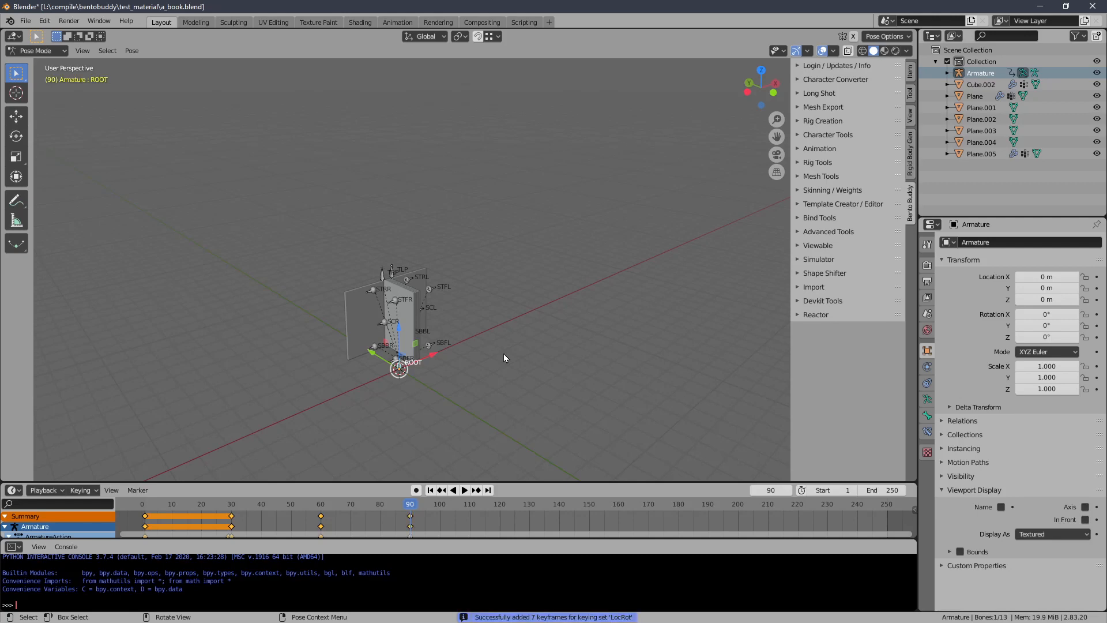
# Step: Scrub back through the ROOT bone's movement and play the animation from frame 1
pyautogui.scroll(2, 504, 395)
pyautogui.moveTo(411, 503); pyautogui.dragTo(333, 506)
pyautogui.click(429, 491)
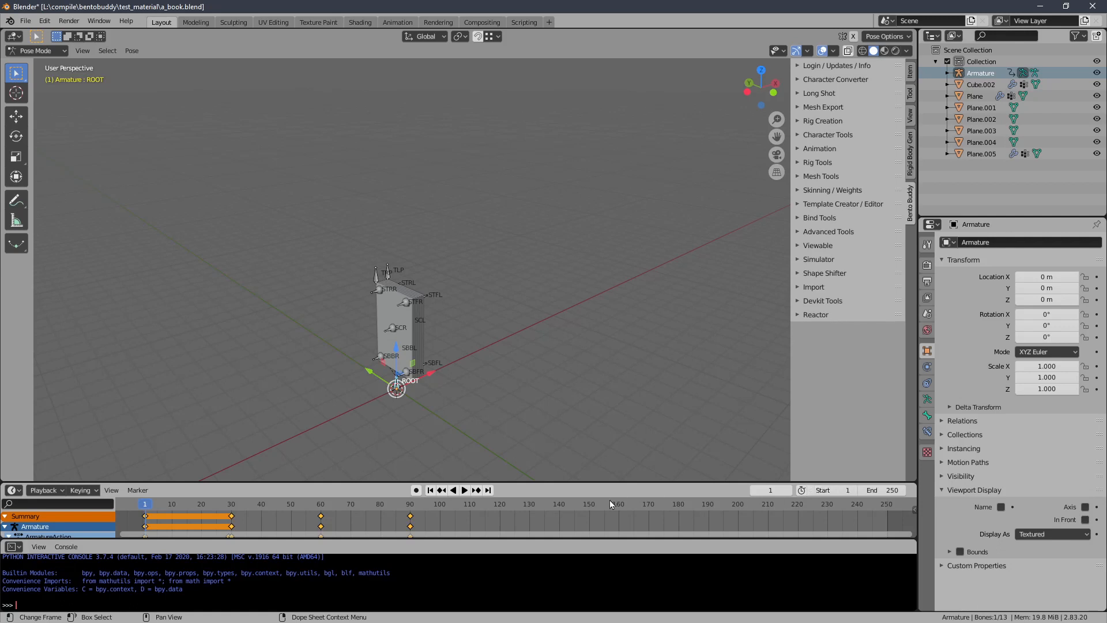
pyautogui.click(465, 491)
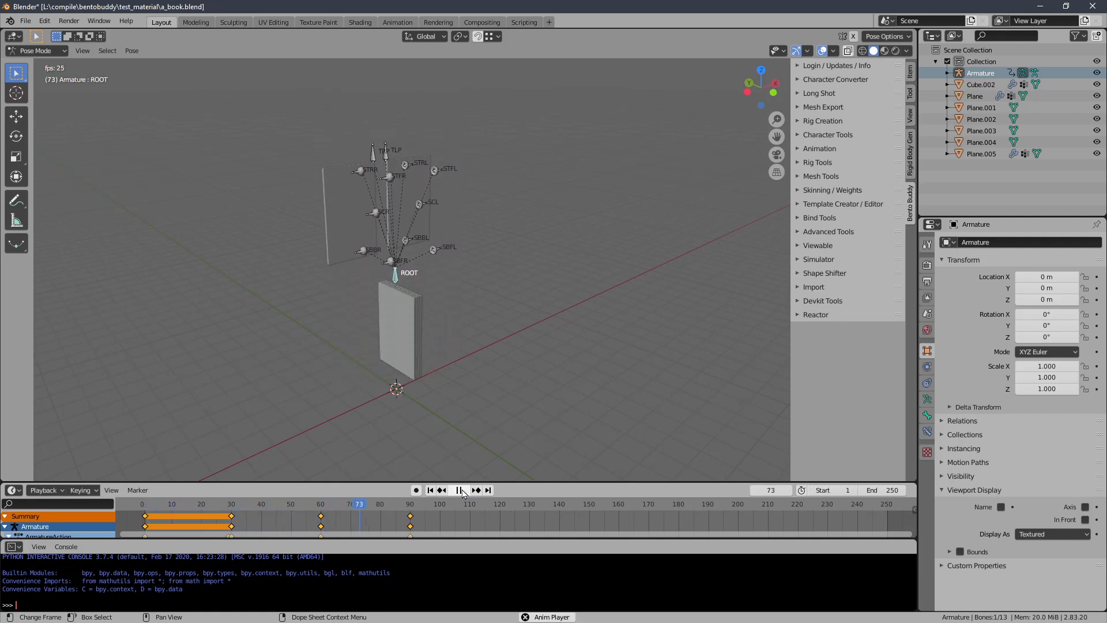
# Step: Stop the playback, select the ROOT bone and frame it closely together with the lower knobs
pyautogui.click(461, 490)
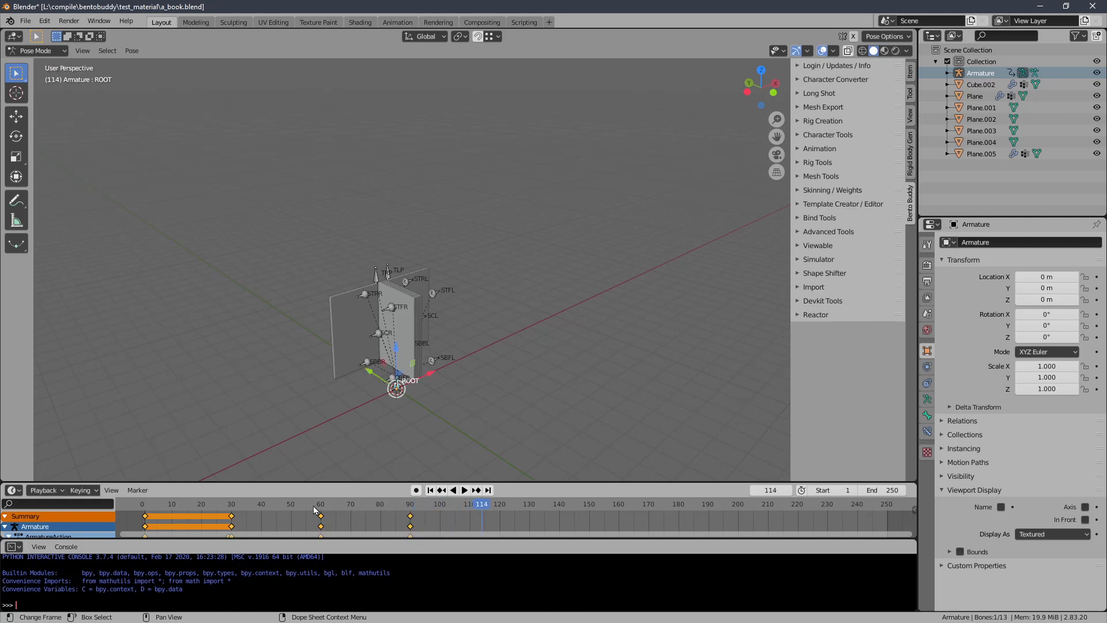
pyautogui.scroll(2, 375, 416)
pyautogui.click(382, 410)
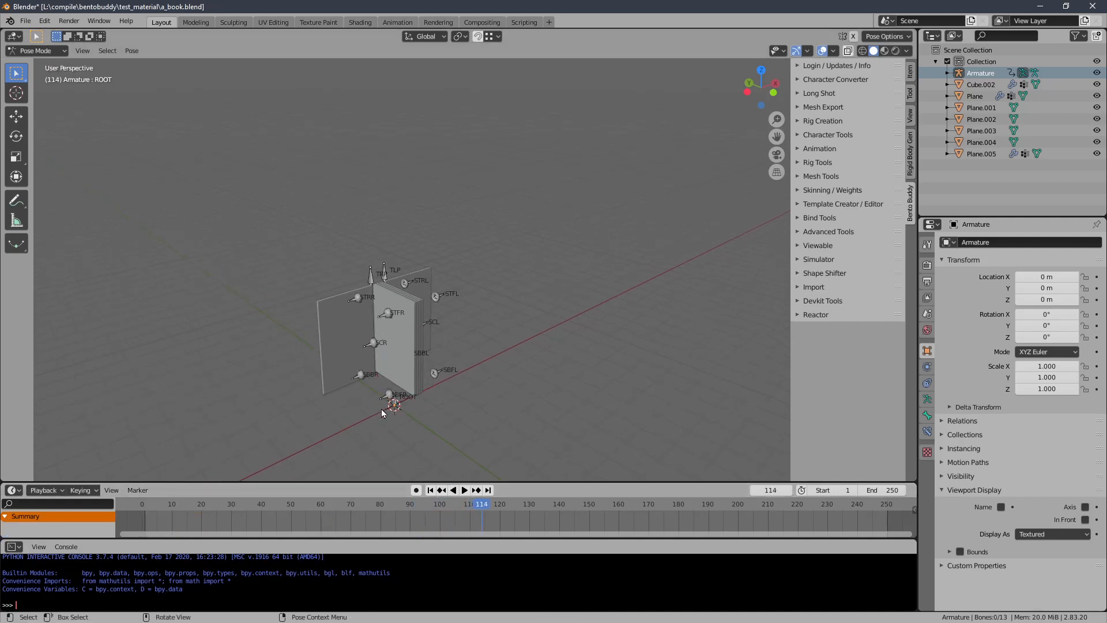
pyautogui.click(393, 404)
pyautogui.press('KP_Decimal')
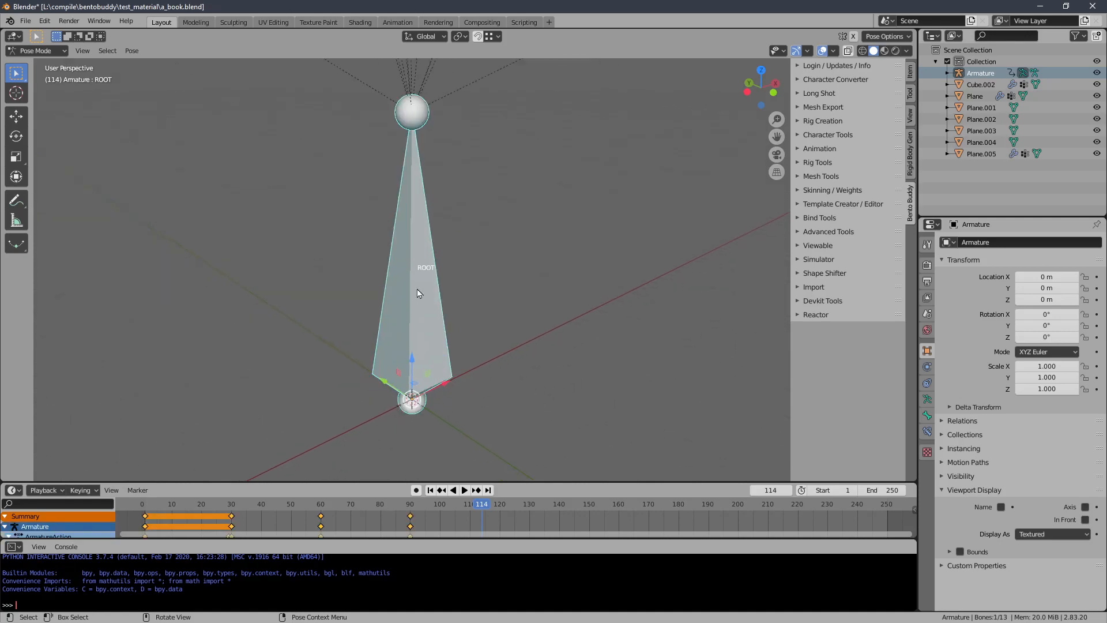
pyautogui.scroll(-5, 399, 316)
pyautogui.moveTo(399, 313); pyautogui.dragTo(351, 335, button='middle')
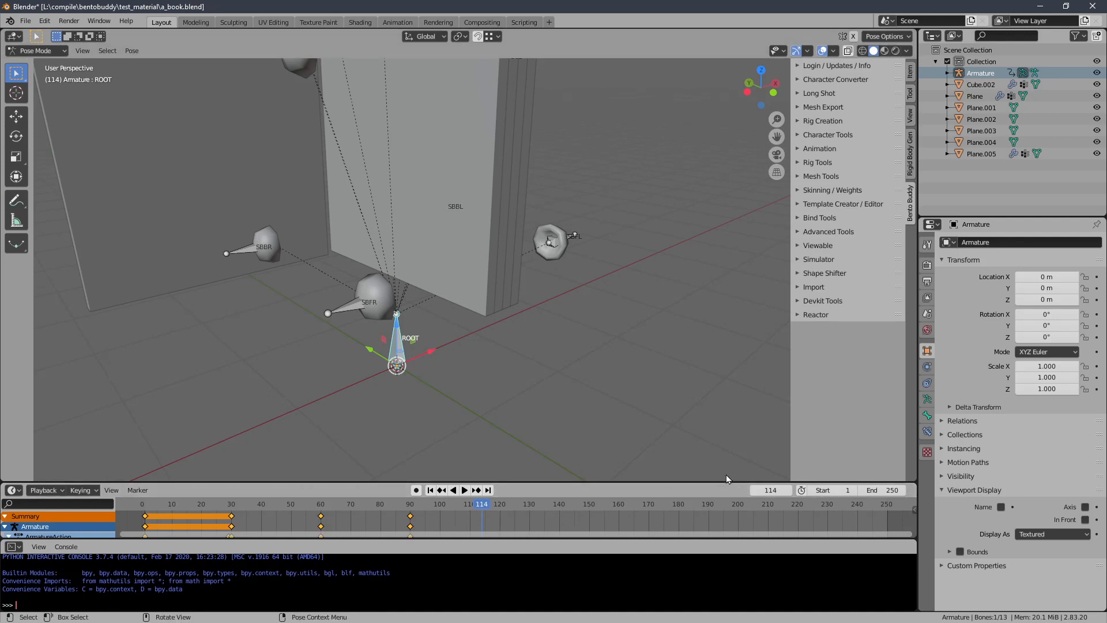
pyautogui.moveTo(486, 359); pyautogui.dragTo(466, 382, button='middle')
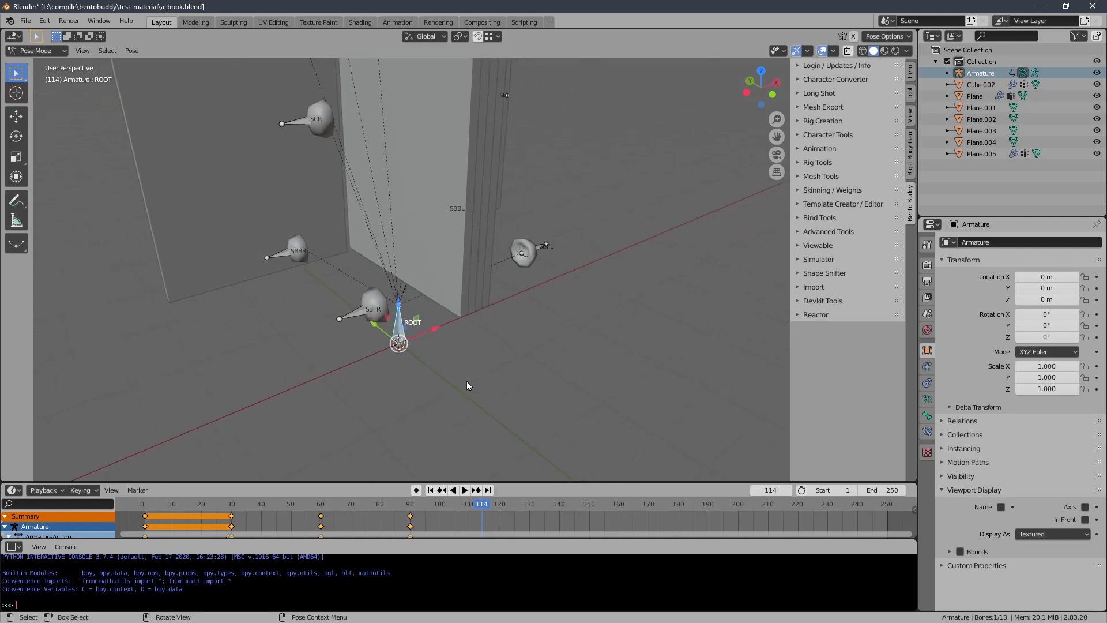
# Step: Enlarge the timeline editor to expose the ROOT channel and reselect the ROOT bone
pyautogui.moveTo(296, 510); pyautogui.dragTo(310, 517, button='middle')
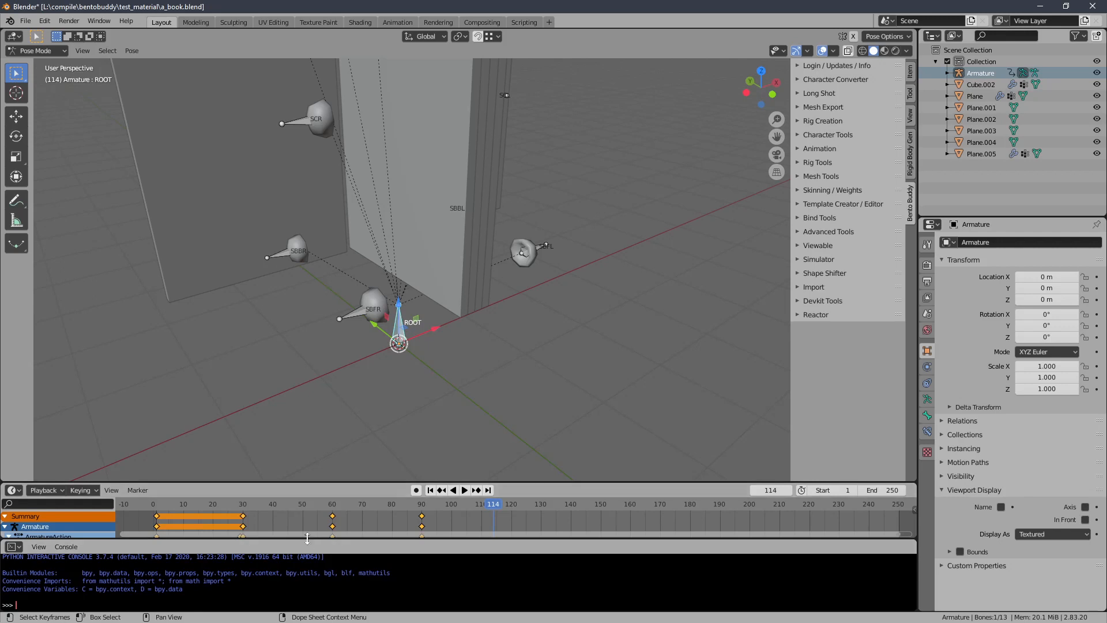
pyautogui.moveTo(310, 542); pyautogui.dragTo(310, 564)
pyautogui.click(362, 375)
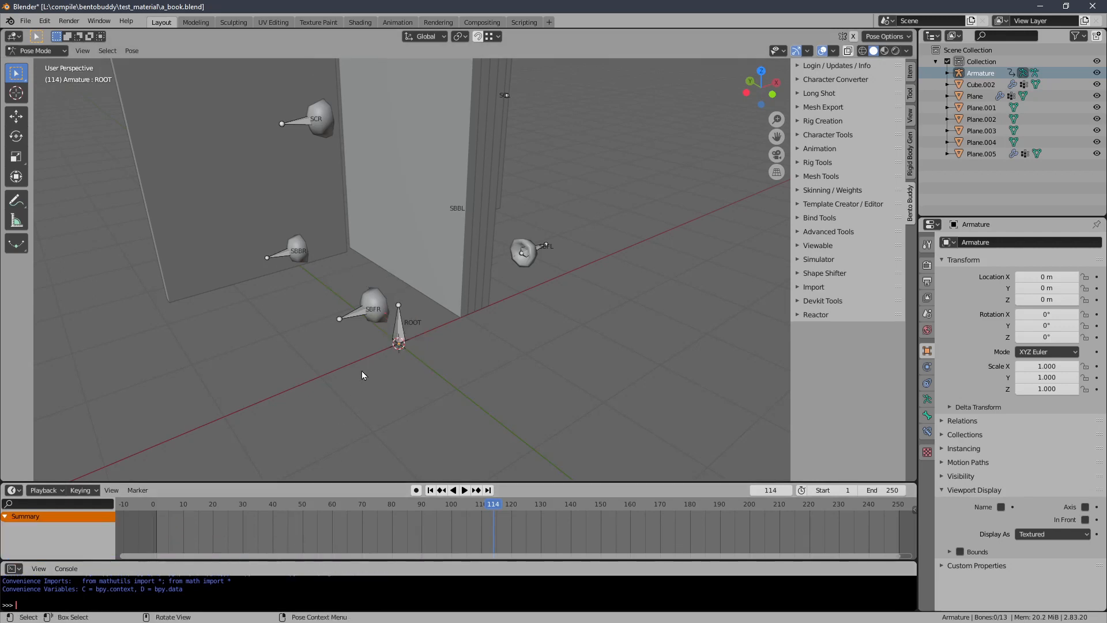
pyautogui.click(397, 330)
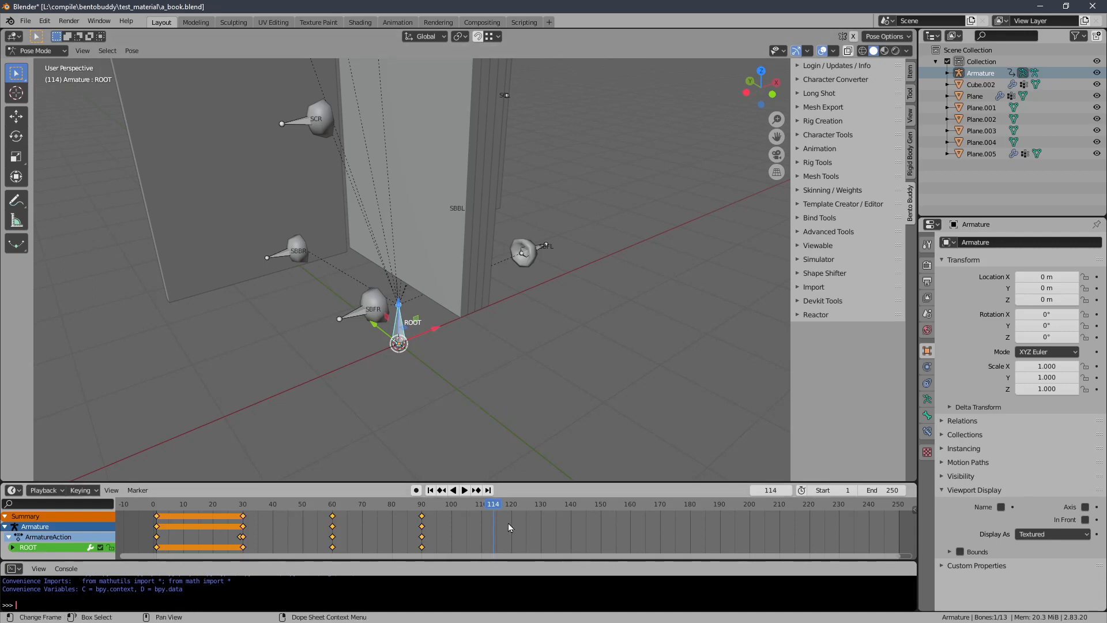
# Step: Duplicate the ROOT keyframes at frames 30, 60 and 90, place the copies at frames 95, 125 and 155, and play the animation in reverse
pyautogui.click(522, 533)
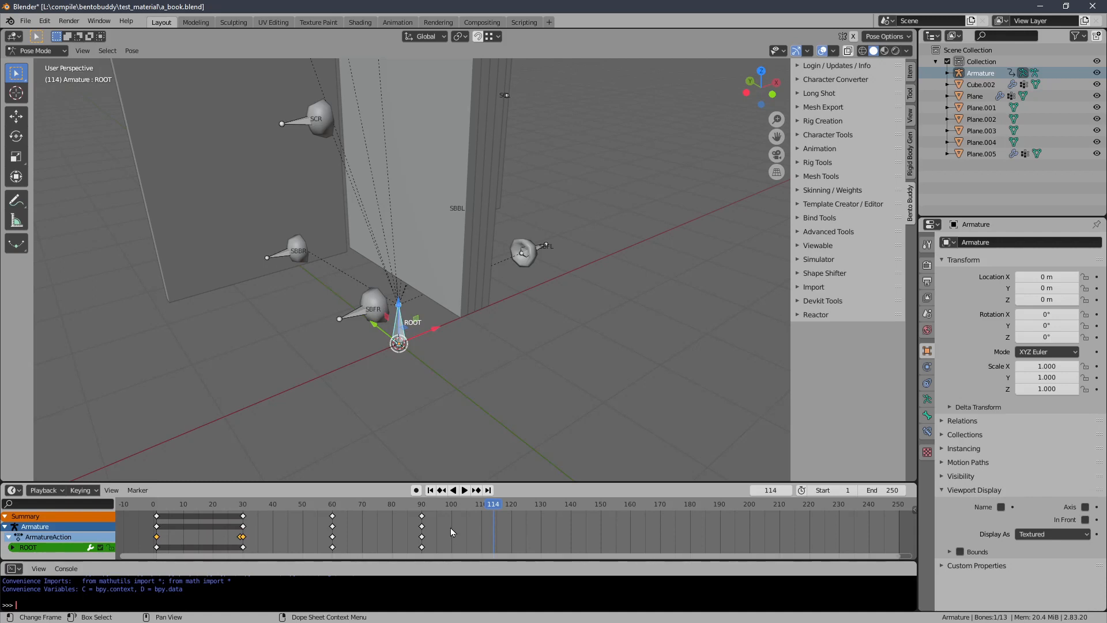
pyautogui.moveTo(462, 524); pyautogui.dragTo(240, 537)
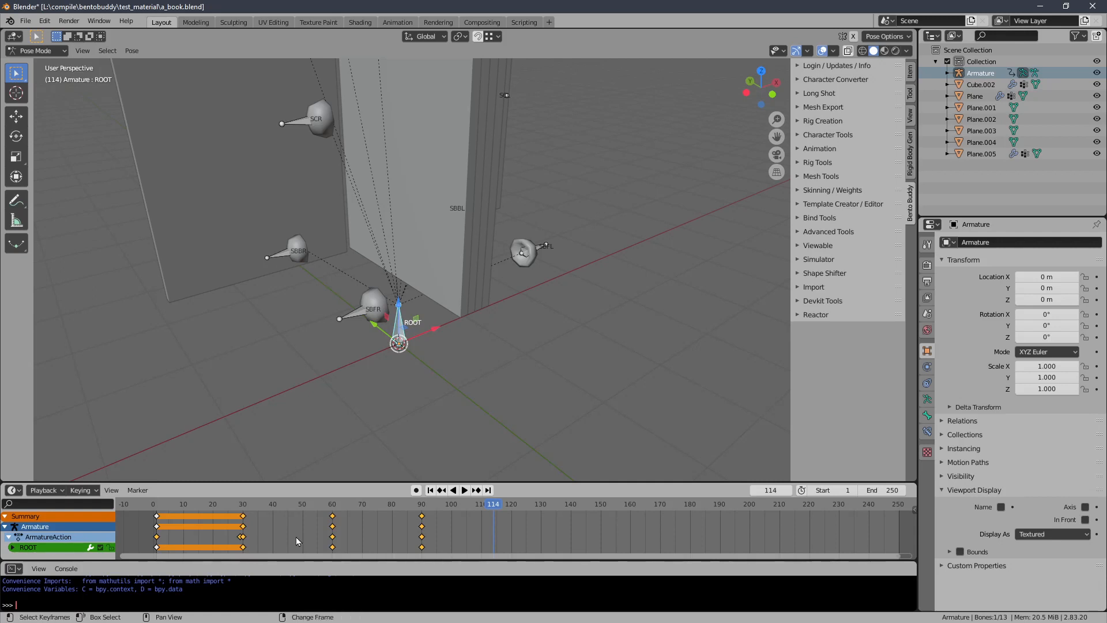
pyautogui.press('g')
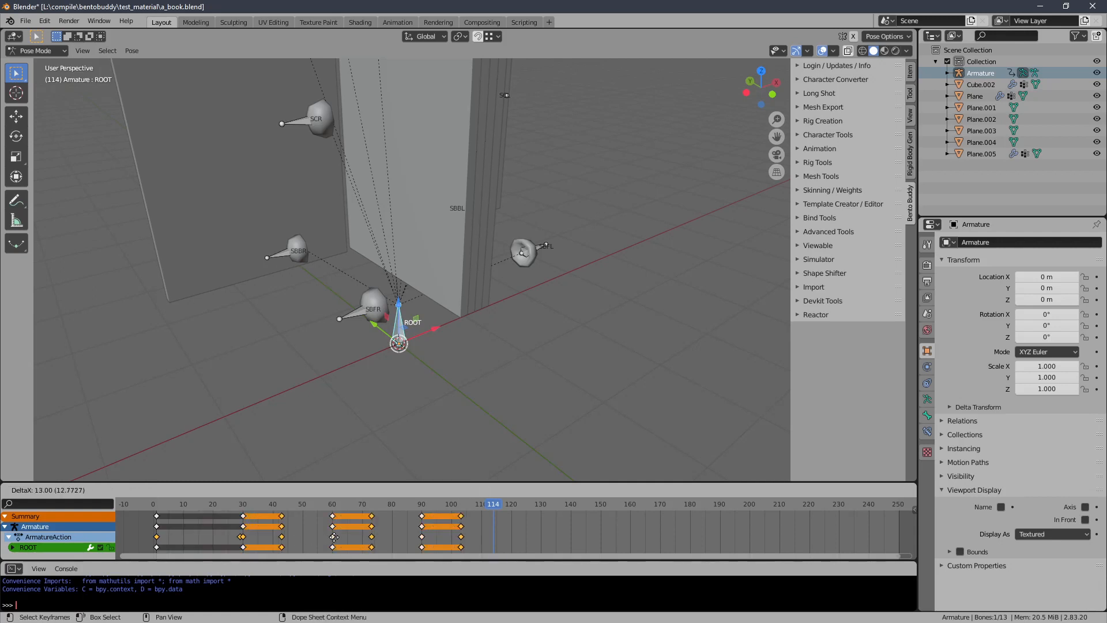
pyautogui.click(490, 539)
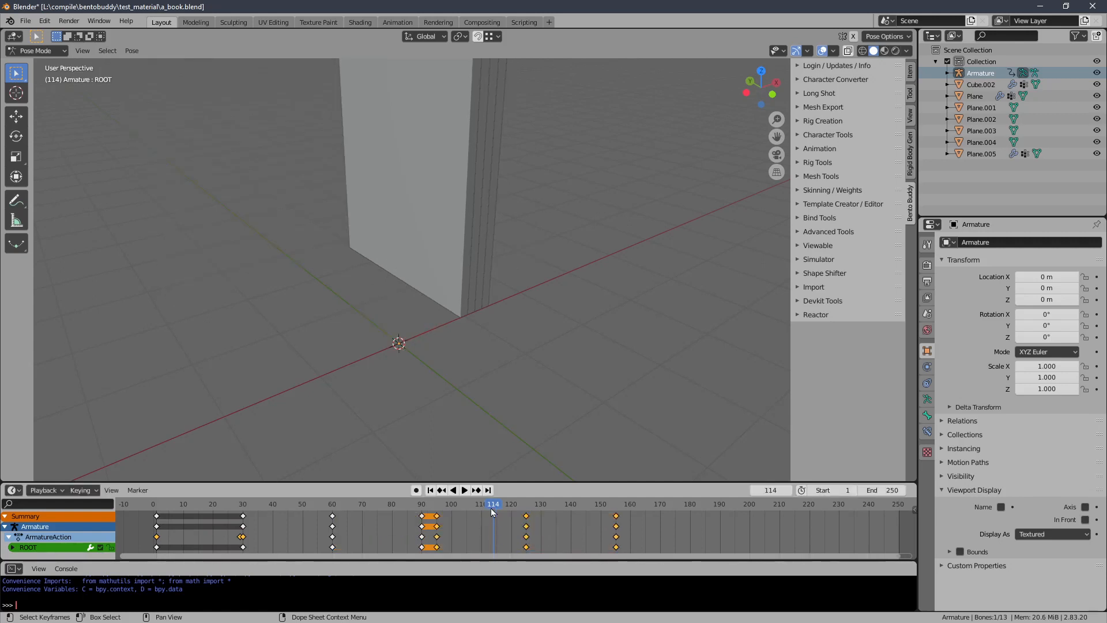
pyautogui.hotkey('shift', 'ctrl', 'space')
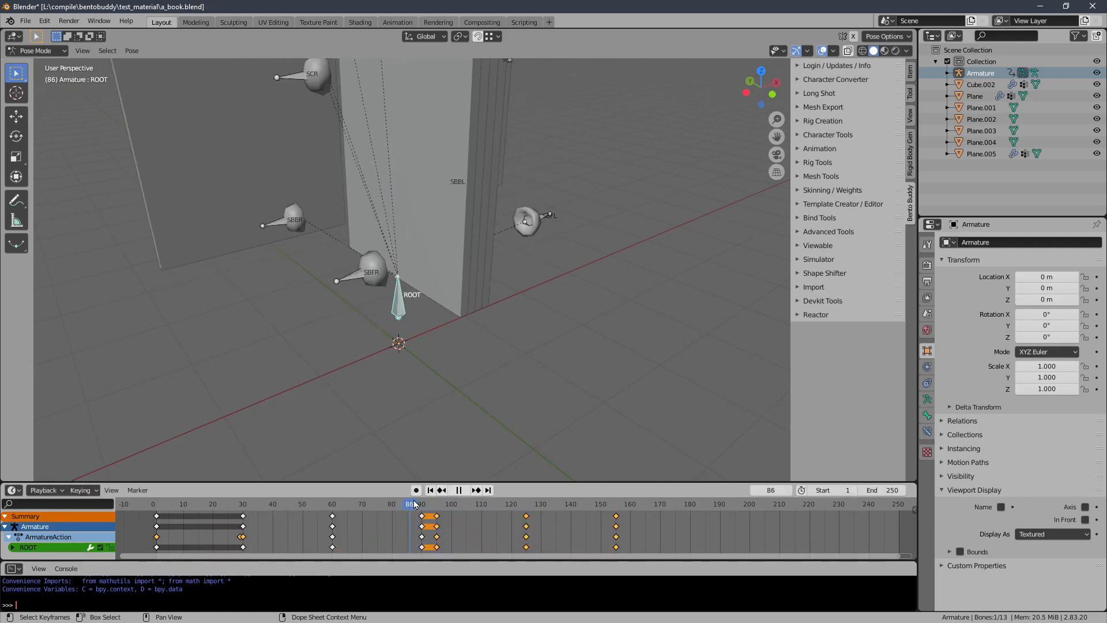
# Step: Shift the selected keyframes after frame 90 five frames earlier, onto frames 90, 120 and 150
pyautogui.hotkey('shift', 'ctrl', 'space')
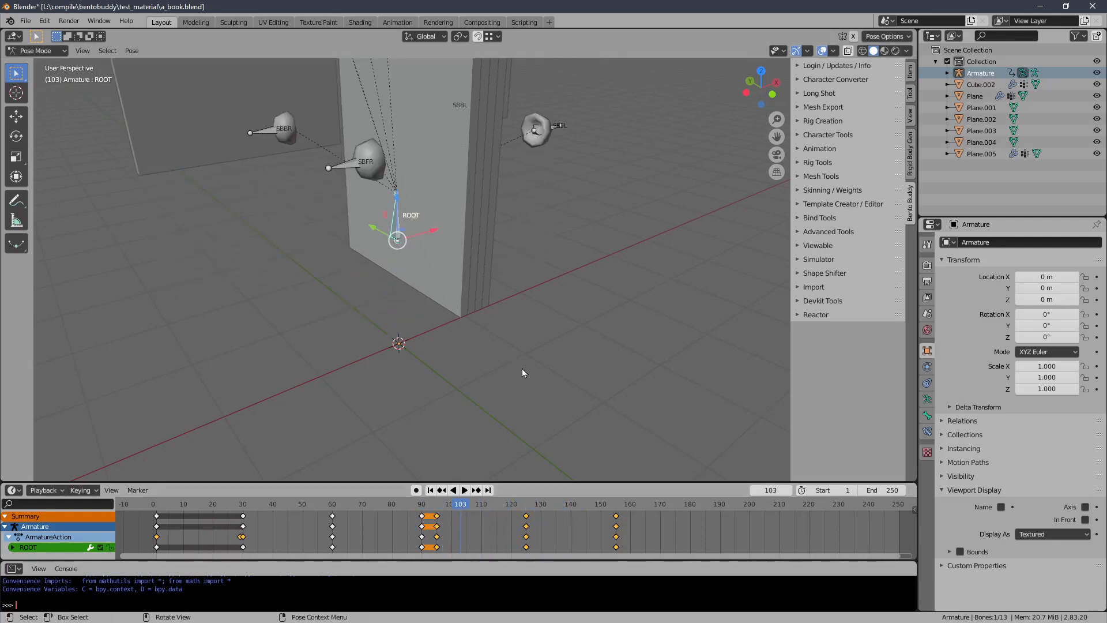
pyautogui.scroll(-8, 522, 372)
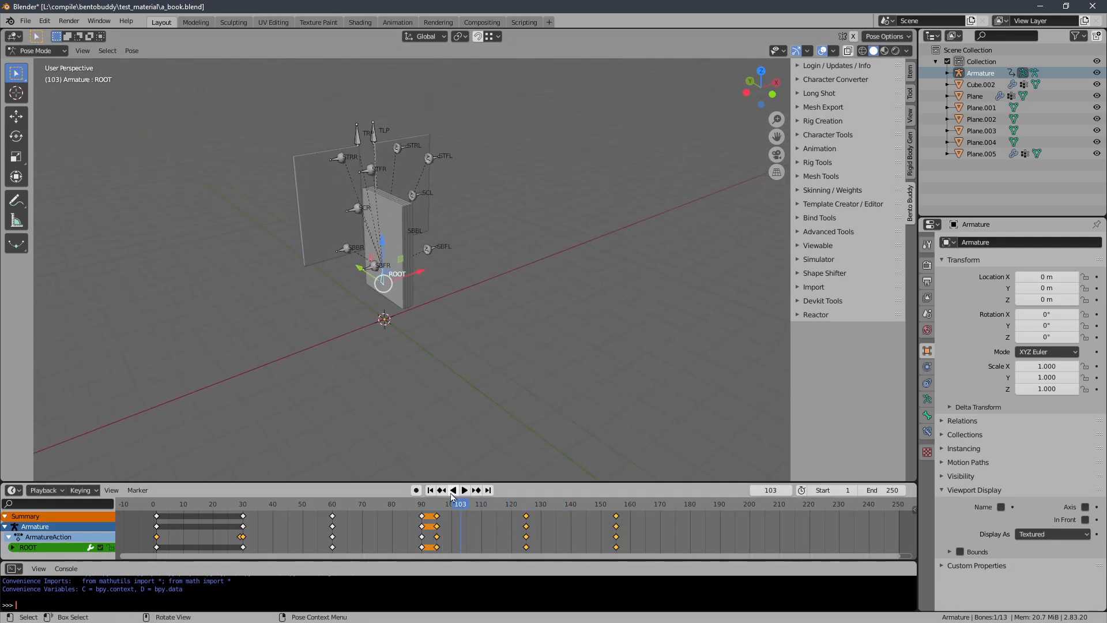
pyautogui.press('space')
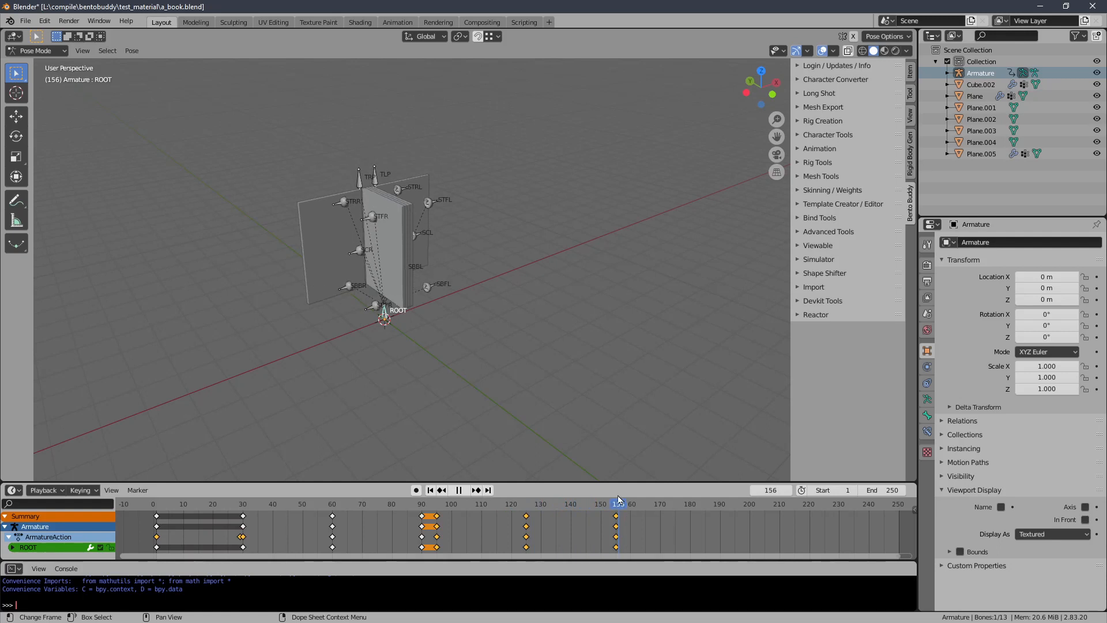
pyautogui.moveTo(618, 501); pyautogui.dragTo(476, 507)
pyautogui.moveTo(459, 528); pyautogui.dragTo(472, 527, button='middle')
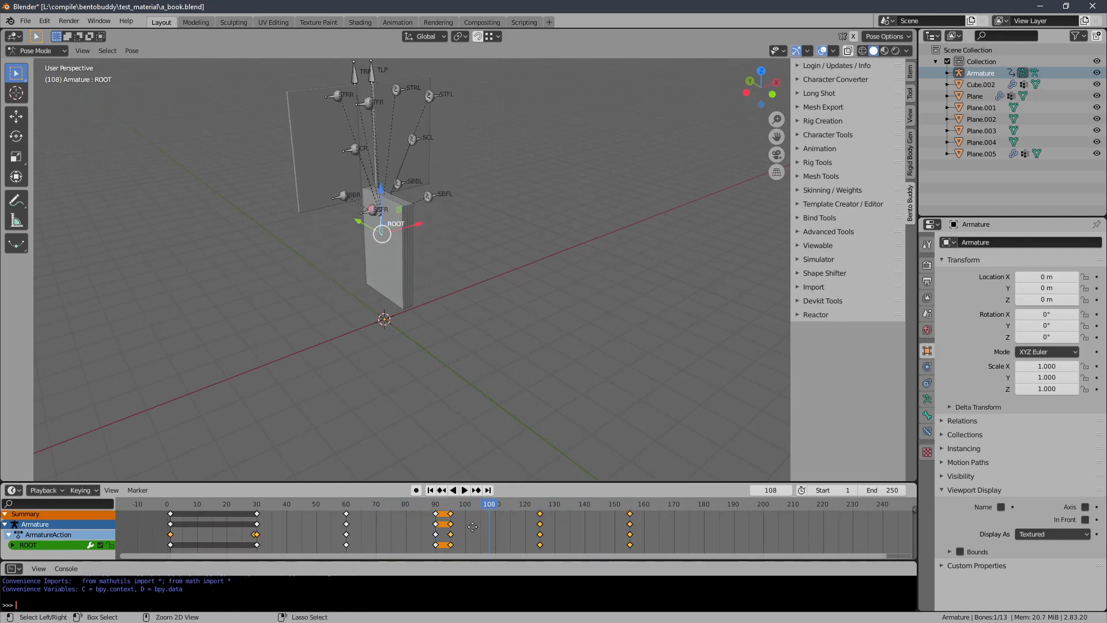
pyautogui.press('g')
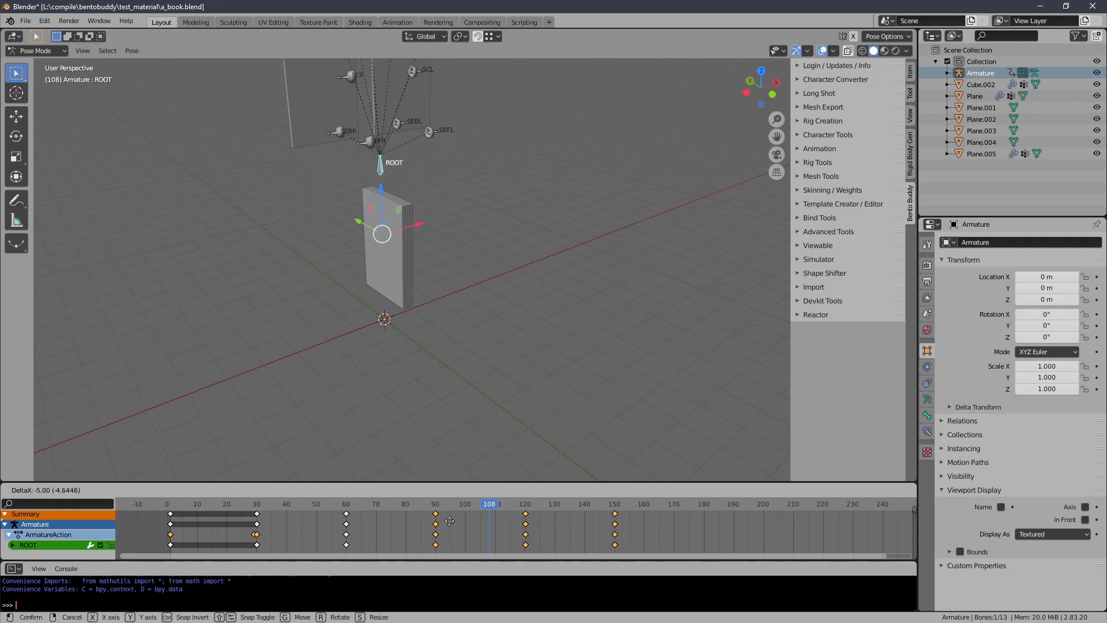
pyautogui.click(452, 520)
# Step: Select the armature keyframes from frame 30 through 150 and duplicate them 138 frames later in the timeline
pyautogui.moveTo(488, 506)
pyautogui.mouseDown()
pyautogui.moveTo(420, 507)
pyautogui.moveTo(474, 510)
pyautogui.mouseUp()
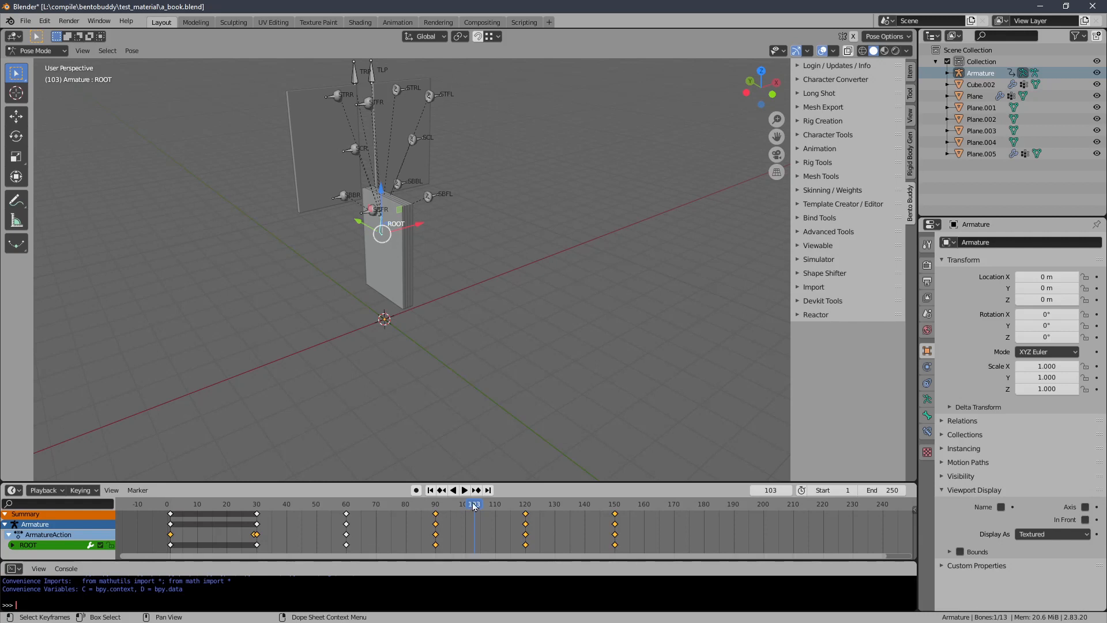
pyautogui.moveTo(474, 506); pyautogui.dragTo(567, 509)
pyautogui.scroll(-4, 551, 523)
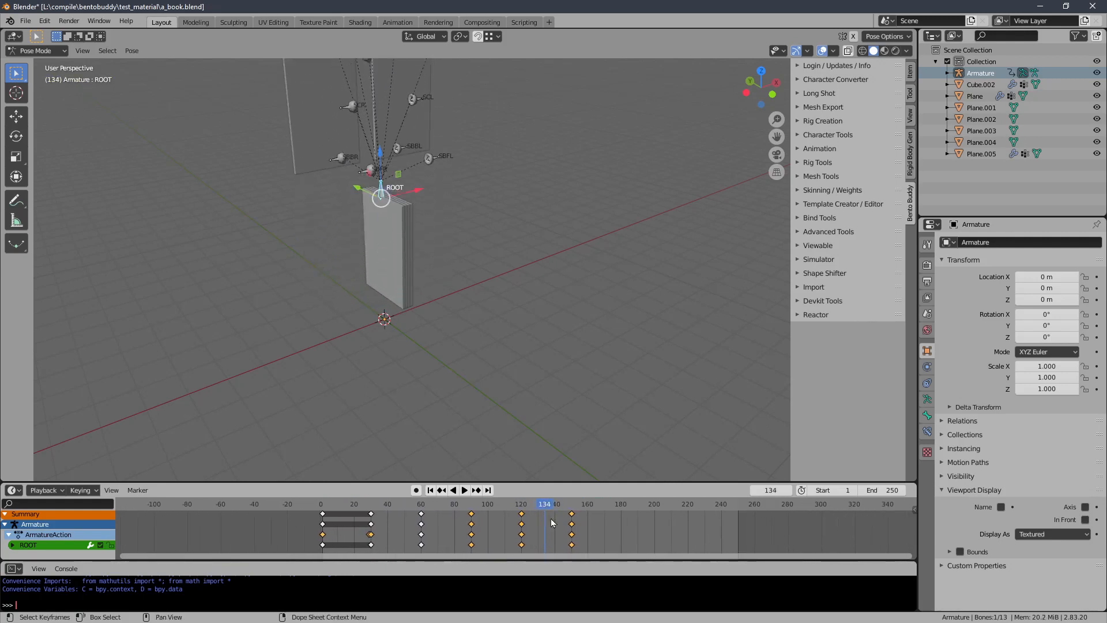
pyautogui.moveTo(542, 519); pyautogui.dragTo(519, 525, button='middle')
pyautogui.moveTo(522, 507); pyautogui.dragTo(549, 509)
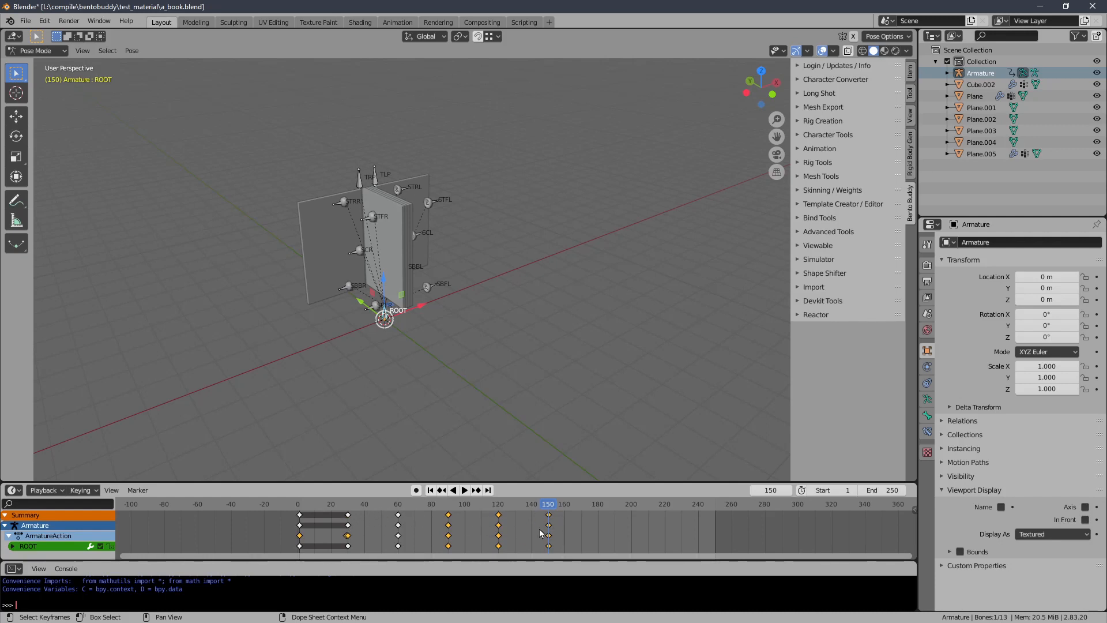
pyautogui.moveTo(574, 528); pyautogui.dragTo(344, 531)
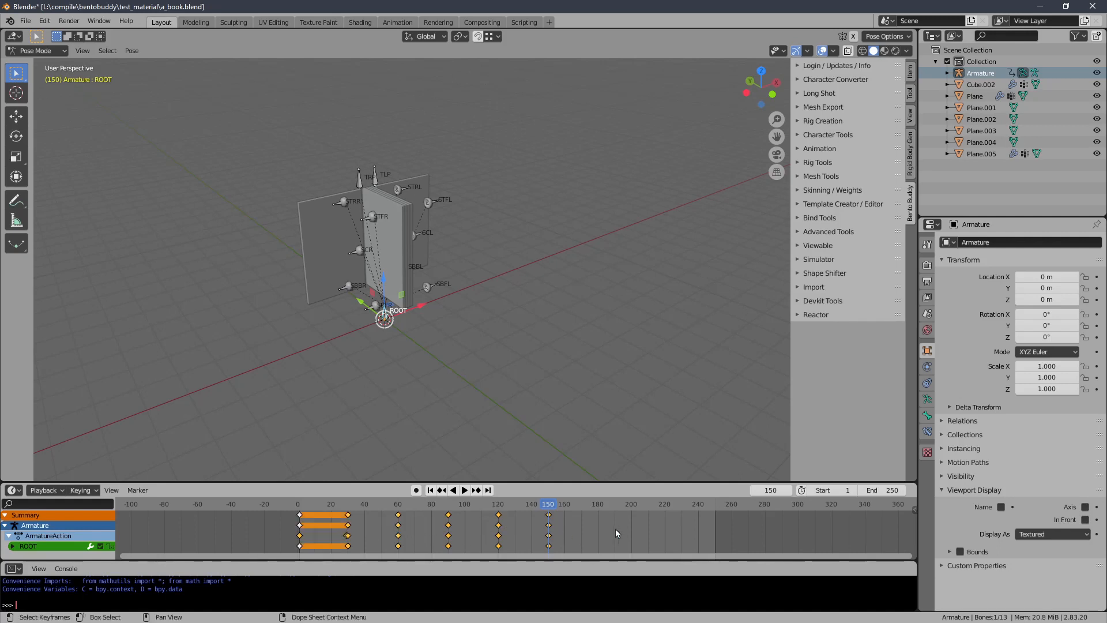
pyautogui.scroll(-1, 633, 531)
pyautogui.moveTo(633, 531); pyautogui.dragTo(482, 538, button='middle')
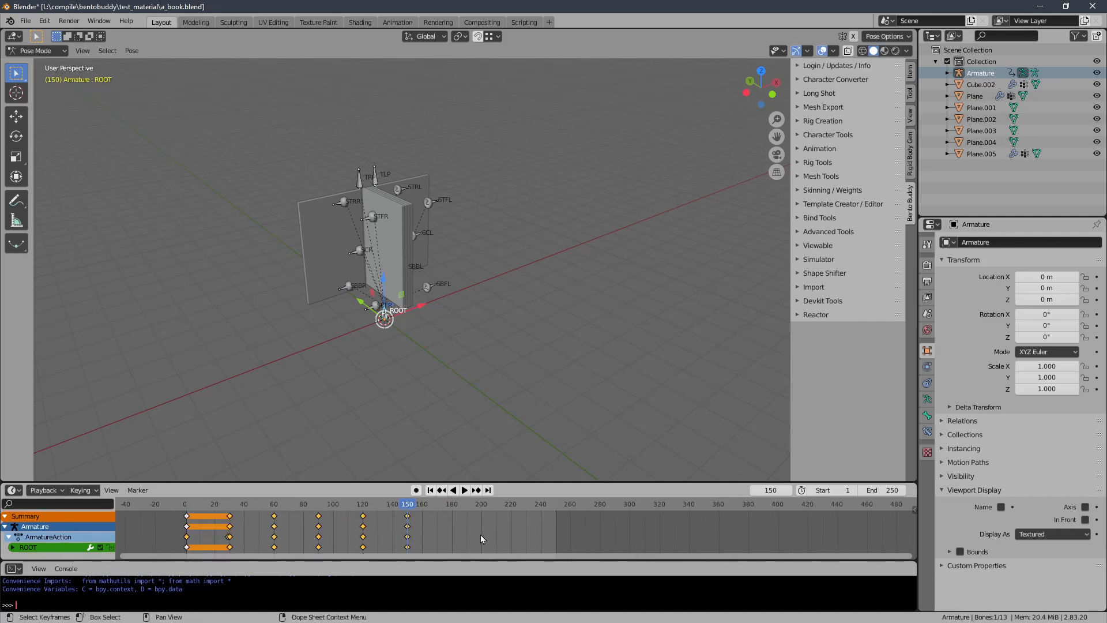
pyautogui.hotkey('shift', 'd')
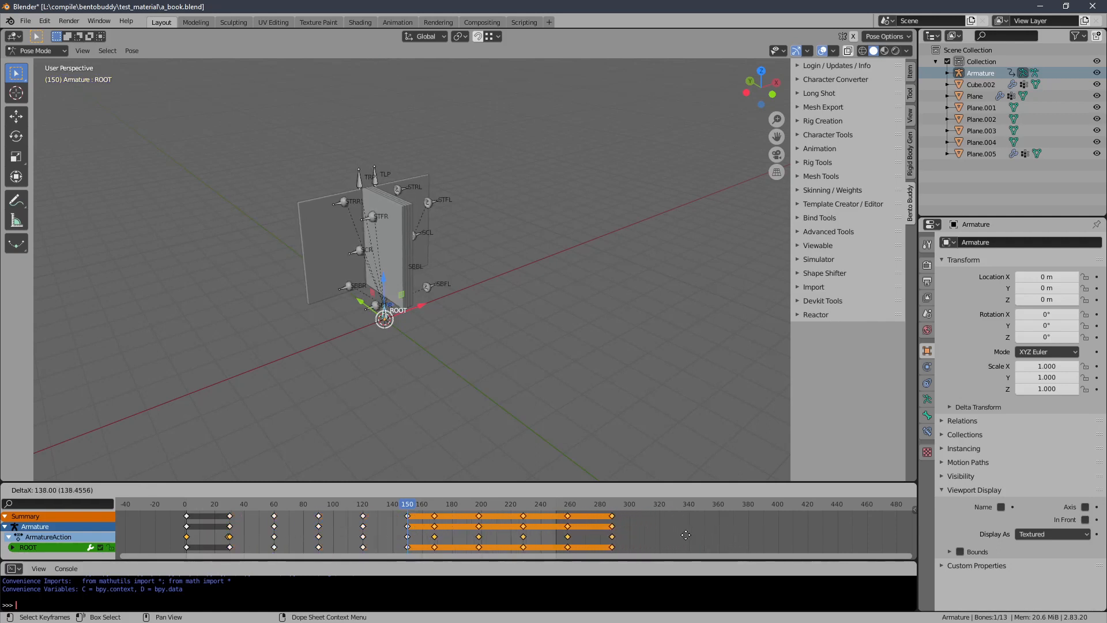
pyautogui.click(686, 534)
# Step: Enlarge the timeline area and move the duplicated keyframes 18 frames earlier, placing them on frames 150 to 270
pyautogui.keyDown('ctrl'); pyautogui.scroll(4, 576, 542); pyautogui.keyUp('ctrl')
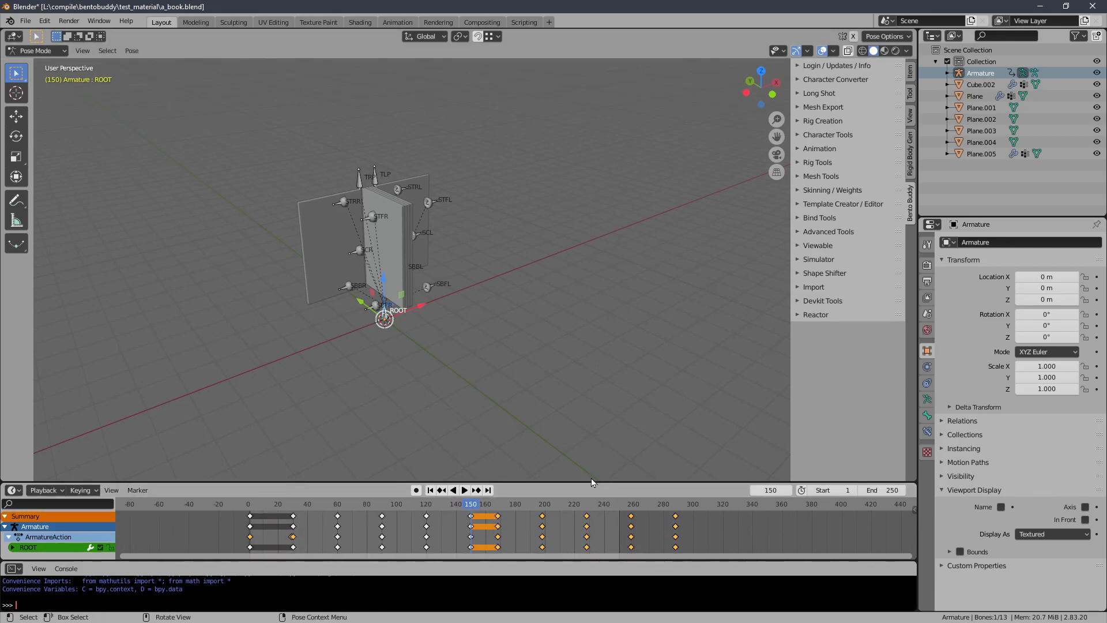
pyautogui.moveTo(591, 482); pyautogui.dragTo(591, 408)
pyautogui.keyDown('ctrl'); pyautogui.moveTo(526, 504); pyautogui.dragTo(569, 551, button='middle'); pyautogui.keyUp('ctrl')
pyautogui.press('g')
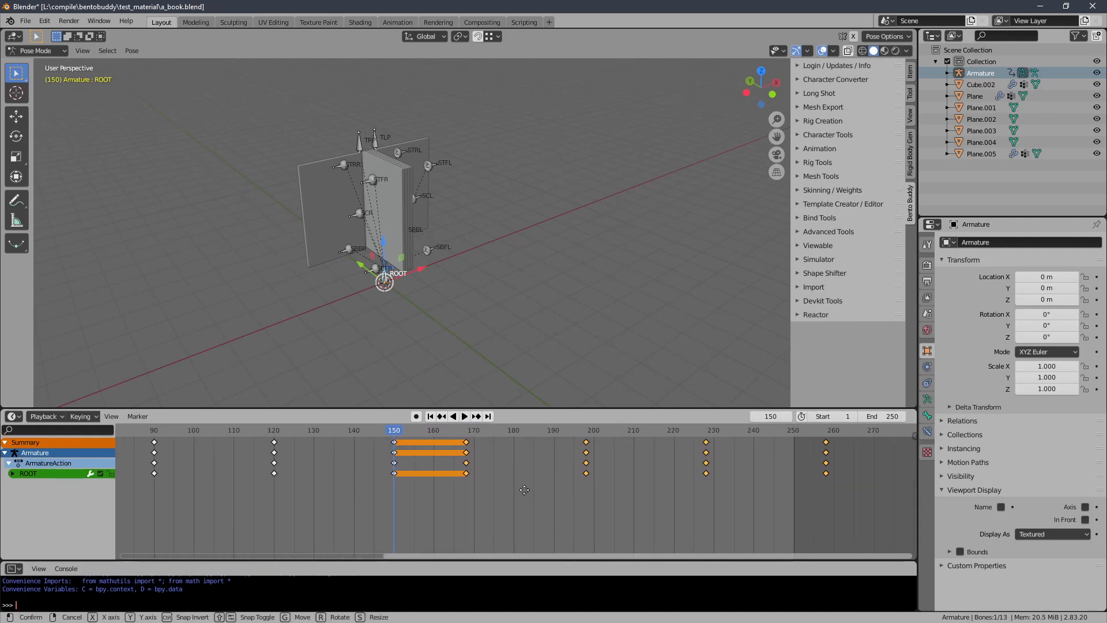
pyautogui.click(452, 486)
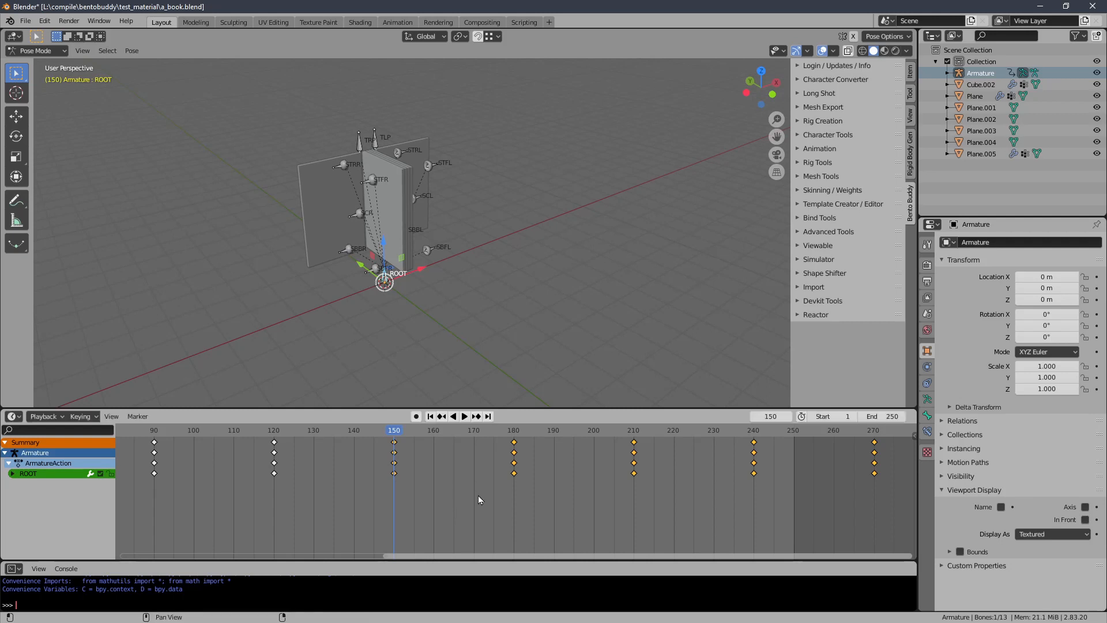
pyautogui.scroll(1, 478, 495)
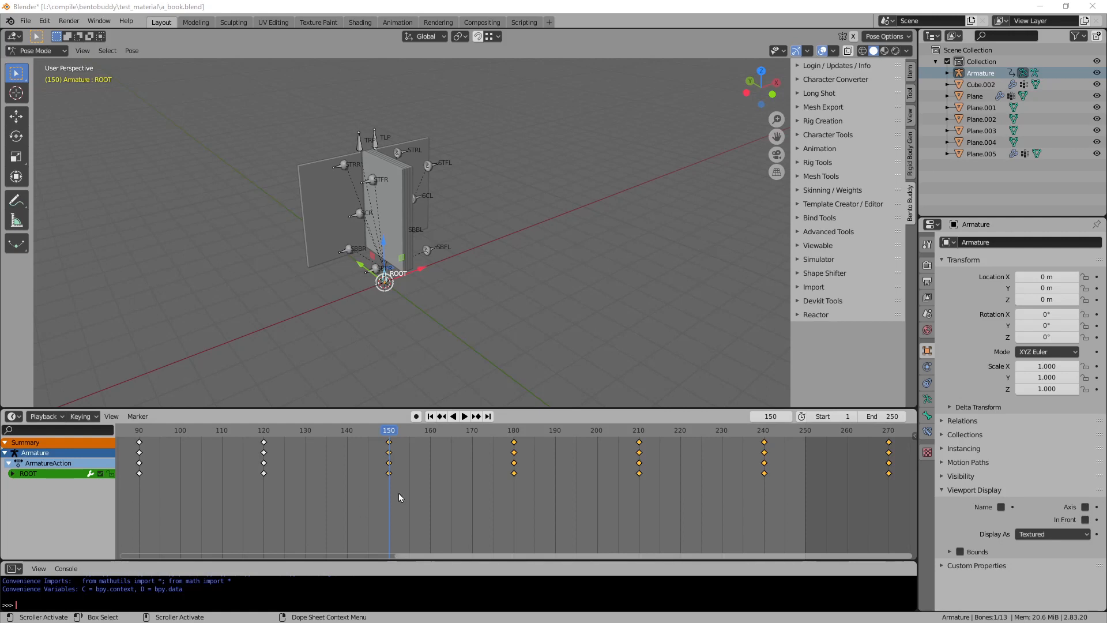
pyautogui.moveTo(468, 487); pyautogui.dragTo(428, 494, button='middle')
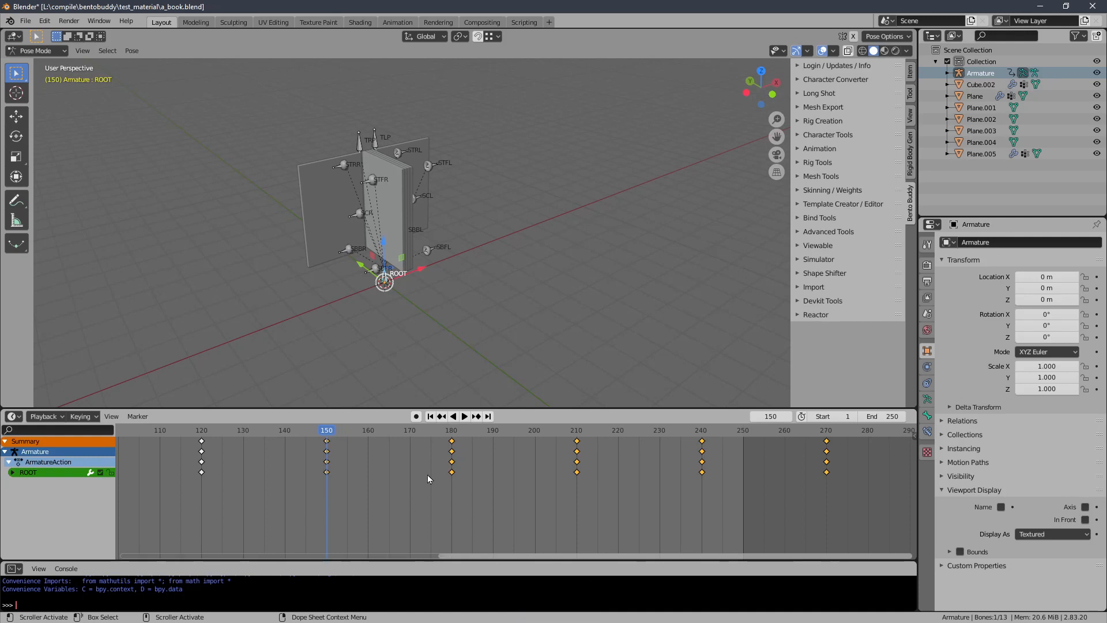
# Step: Duplicate the keyframes from frame 150 through 270 and place the copies past frame 300
pyautogui.moveTo(496, 327)
pyautogui.keyDown('ctrl'); pyautogui.mouseDown(button='middle')
pyautogui.moveTo(462, 330)
pyautogui.moveTo(489, 331)
pyautogui.moveTo(483, 340)
pyautogui.mouseUp(button='middle'); pyautogui.keyUp('ctrl')
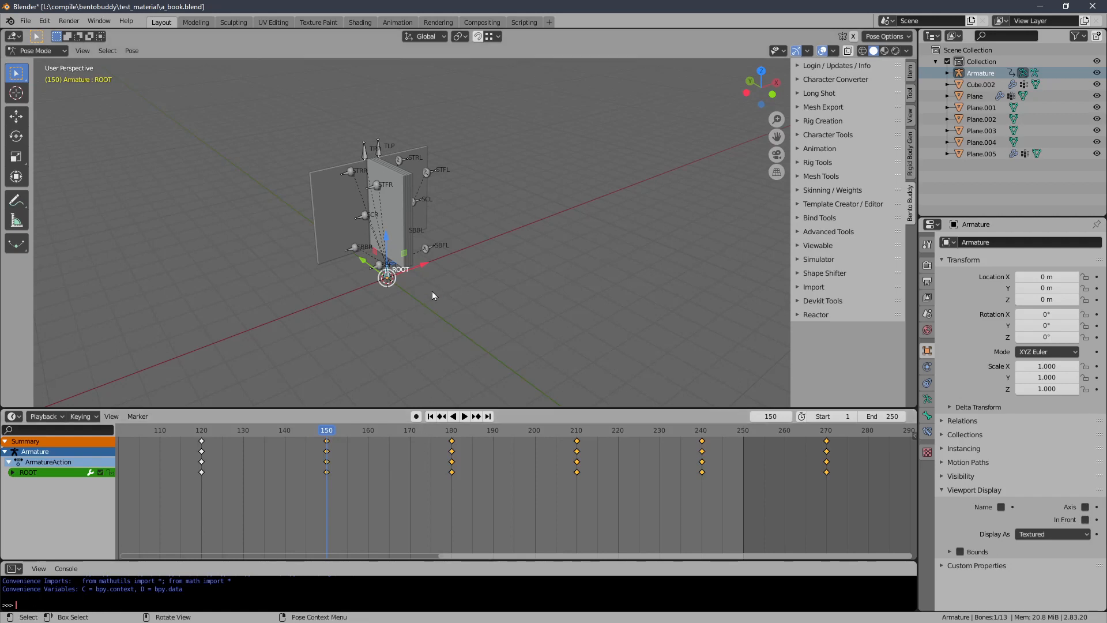
pyautogui.keyDown('ctrl'); pyautogui.moveTo(433, 251); pyautogui.dragTo(449, 233, button='middle'); pyautogui.keyUp('ctrl')
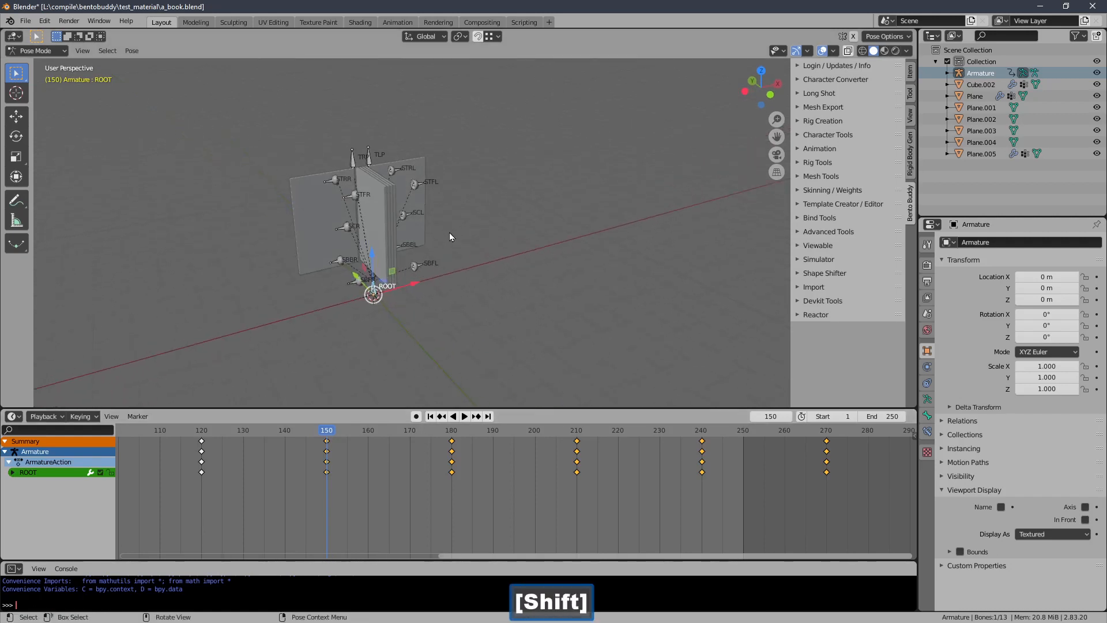
pyautogui.keyDown('ctrl'); pyautogui.moveTo(521, 450); pyautogui.dragTo(554, 462, button='middle'); pyautogui.keyUp('ctrl')
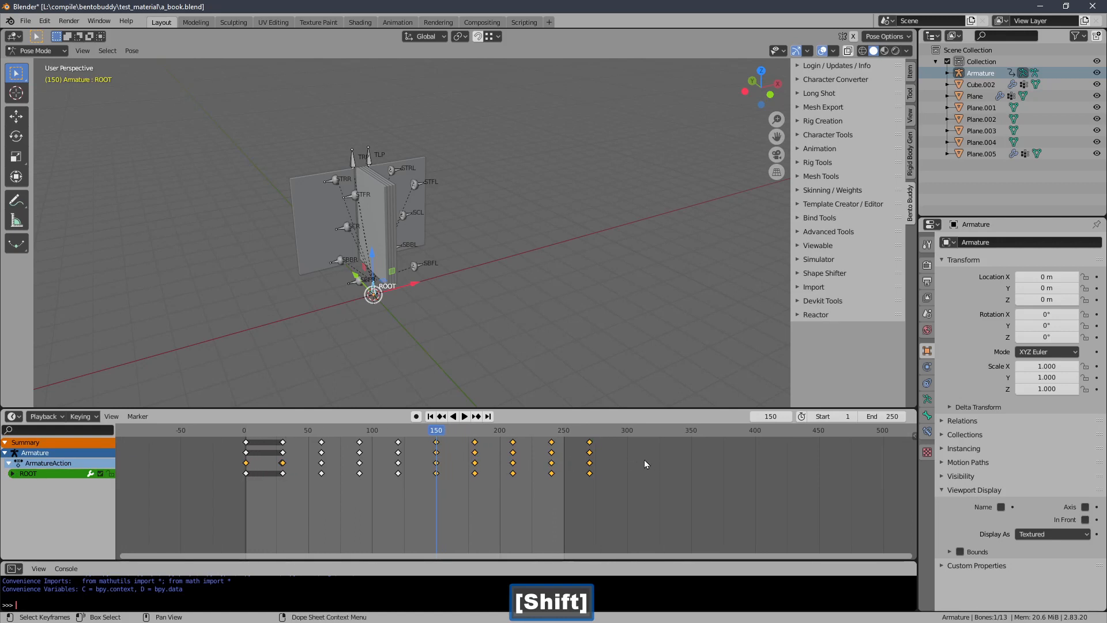
pyautogui.keyDown('shift'); pyautogui.moveTo(657, 463); pyautogui.dragTo(545, 473, button='middle'); pyautogui.keyUp('shift')
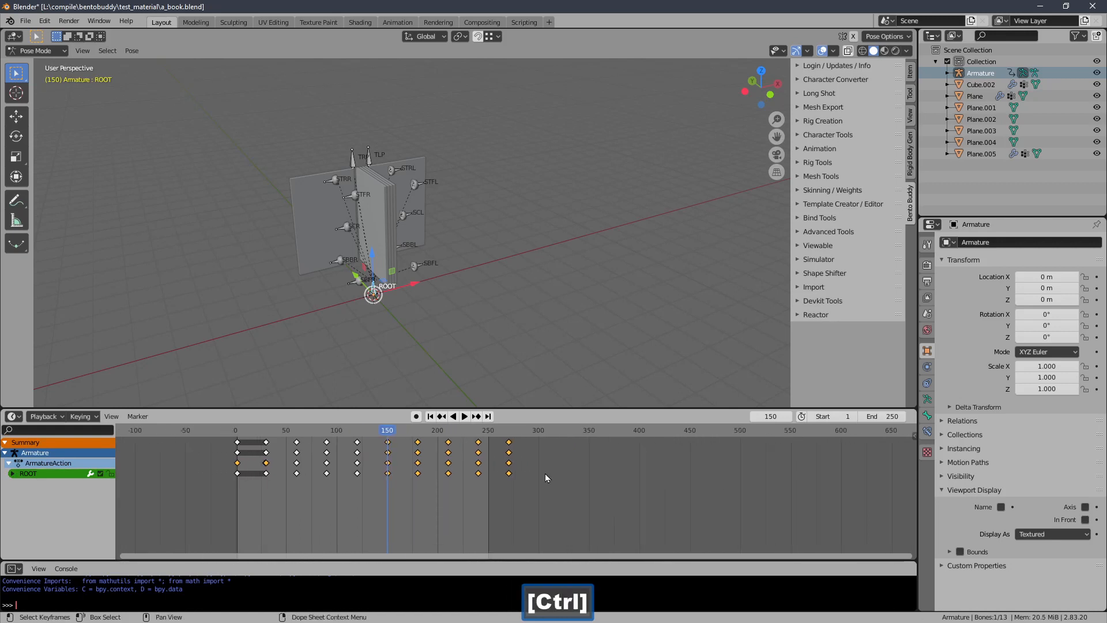
pyautogui.hotkey('shift', 'd')
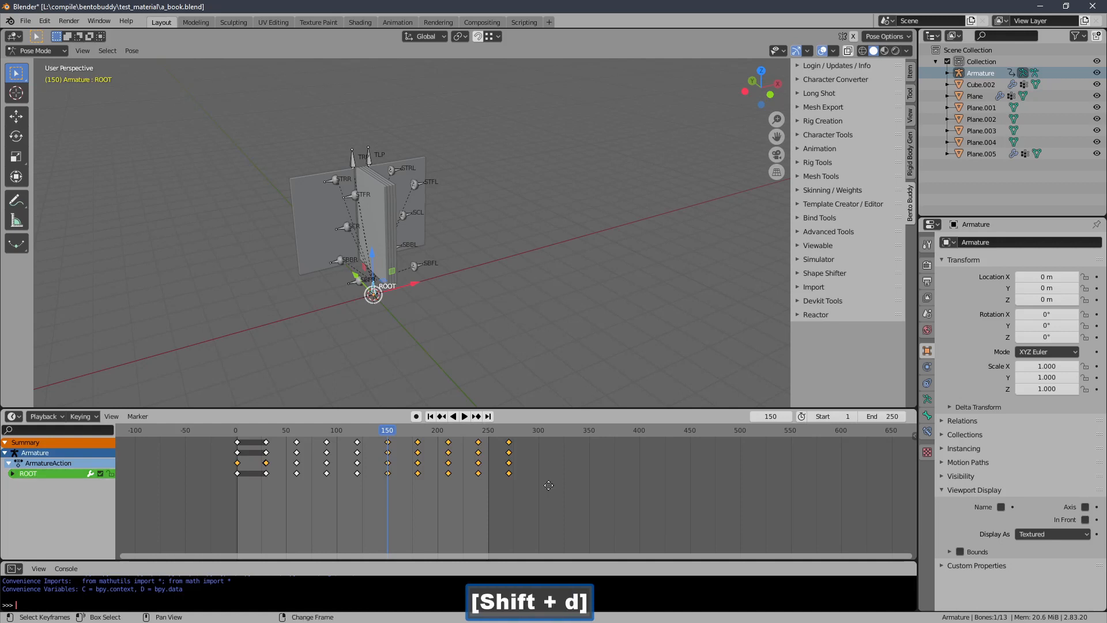
pyautogui.click(704, 504)
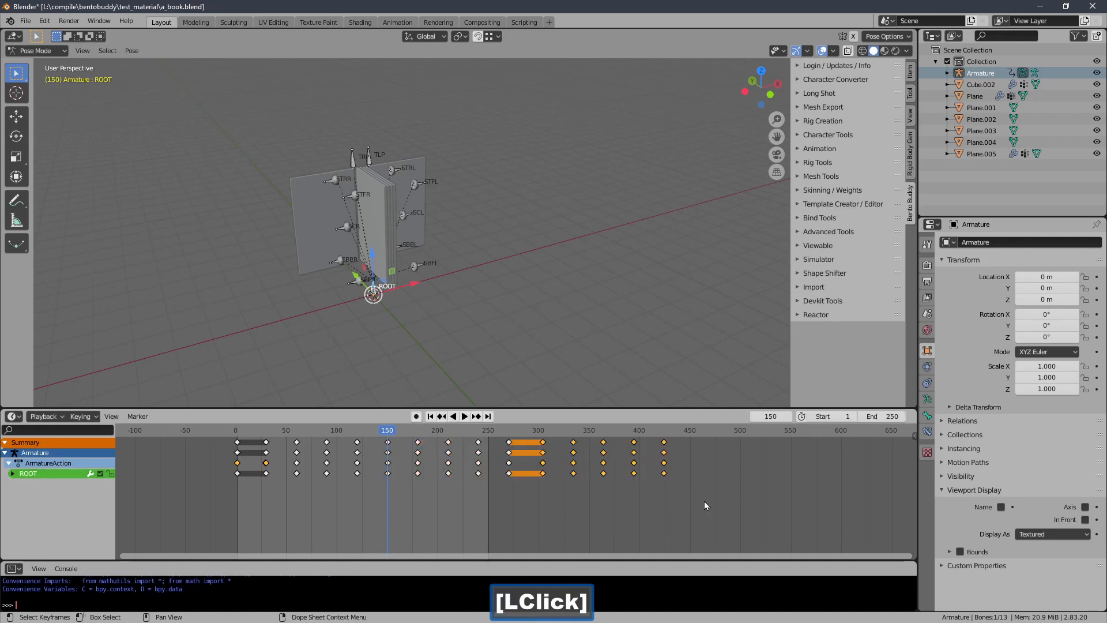
# Step: Move the new keyframe copies earlier so they start on frame 270 and end on frame 390
pyautogui.keyDown('ctrl'); pyautogui.moveTo(677, 488); pyautogui.dragTo(693, 479, button='middle'); pyautogui.keyUp('ctrl')
pyautogui.press('g')
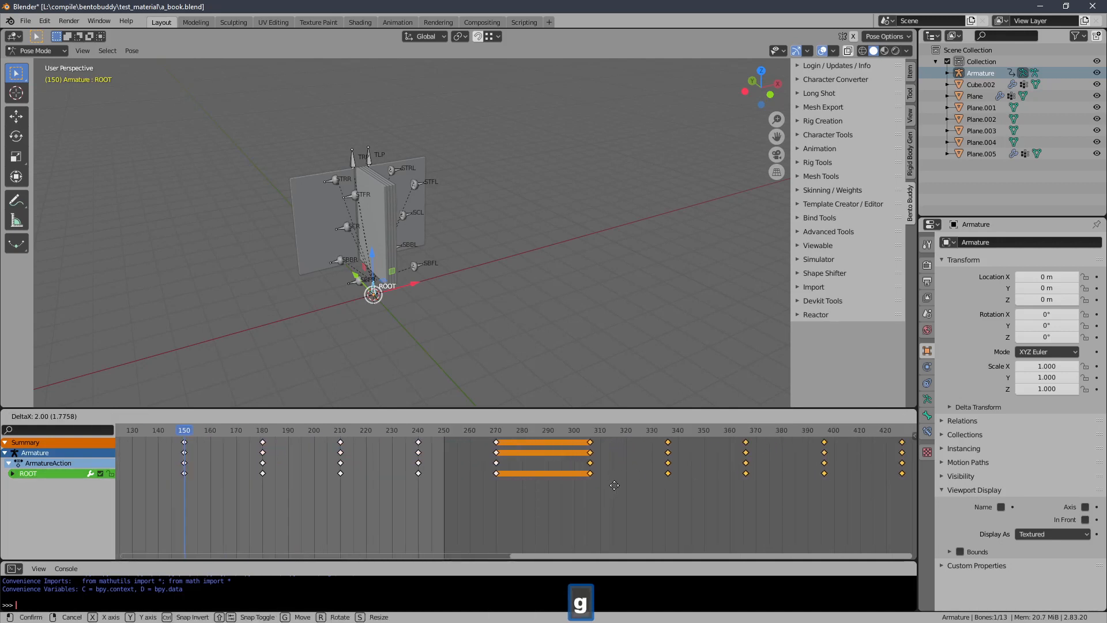
pyautogui.click(518, 480)
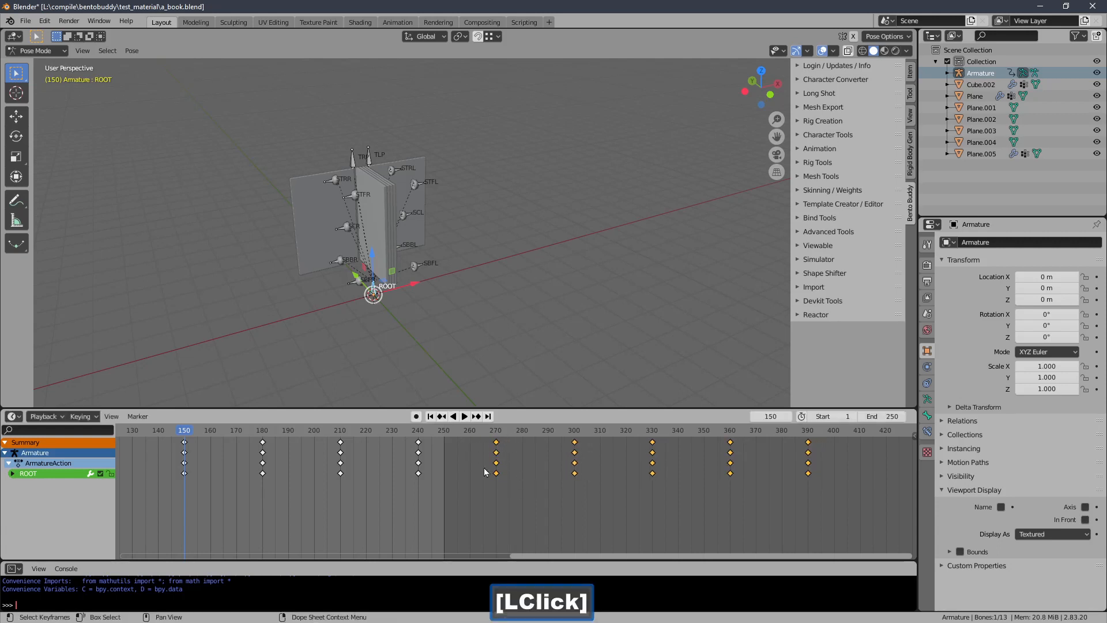
pyautogui.keyDown('ctrl'); pyautogui.moveTo(562, 476); pyautogui.dragTo(493, 480, button='middle'); pyautogui.keyUp('ctrl')
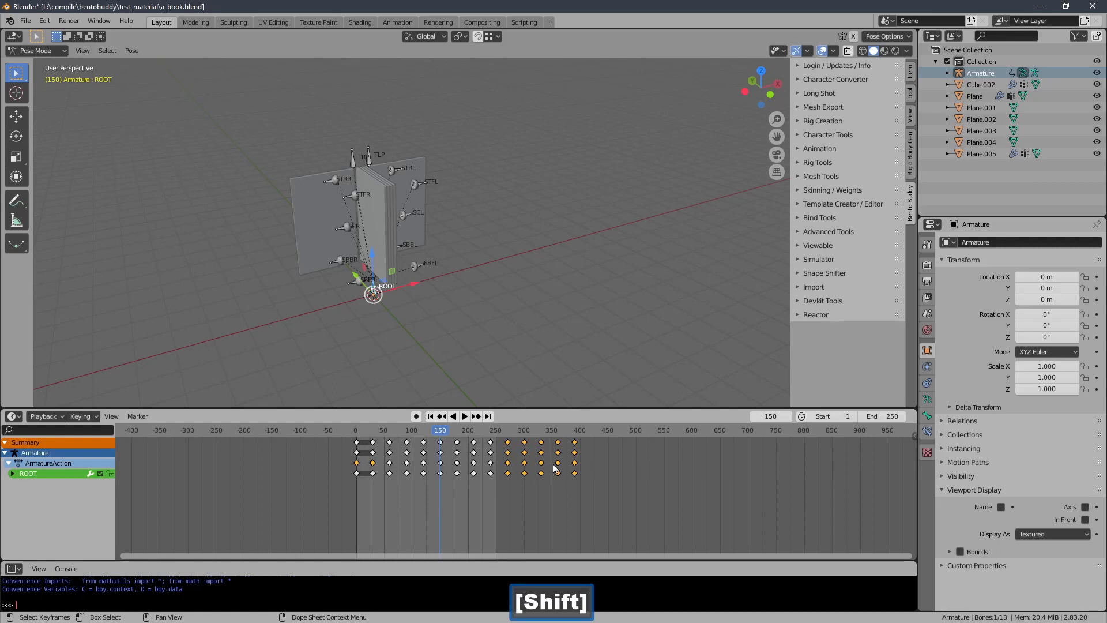
pyautogui.moveTo(646, 479)
pyautogui.keyDown('shift'); pyautogui.mouseDown(button='middle')
pyautogui.moveTo(636, 484)
pyautogui.moveTo(630, 470)
pyautogui.moveTo(653, 474)
pyautogui.mouseUp(button='middle'); pyautogui.keyUp('shift')
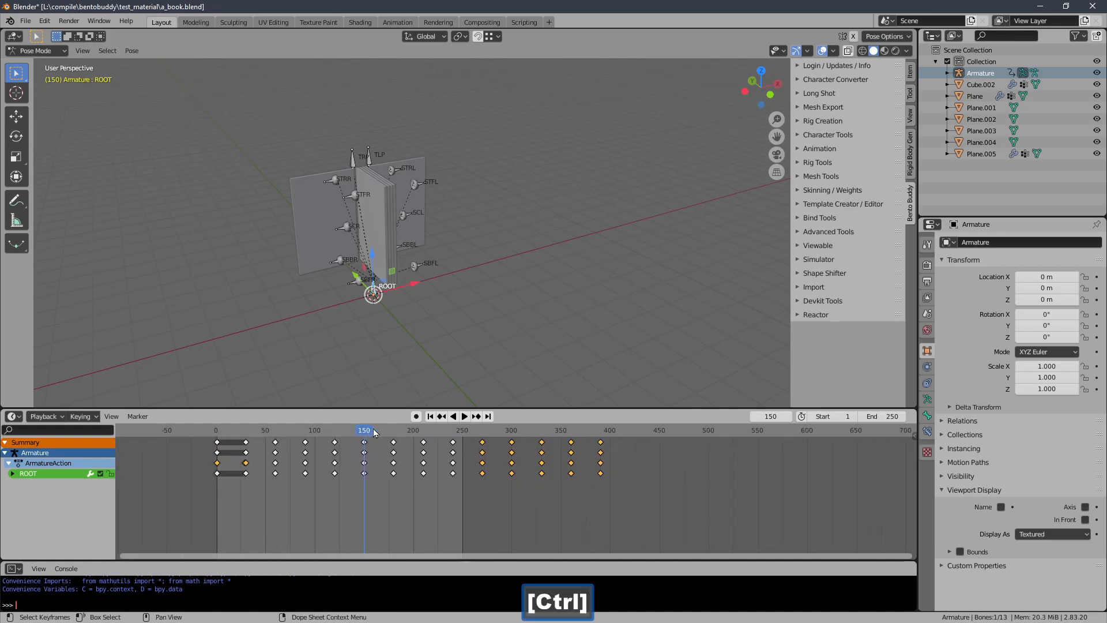
# Step: Scrub through the book animation to review its motion and return to the first frame
pyautogui.moveTo(373, 433)
pyautogui.mouseDown()
pyautogui.moveTo(594, 434)
pyautogui.moveTo(279, 442)
pyautogui.moveTo(462, 440)
pyautogui.moveTo(380, 437)
pyautogui.mouseUp()
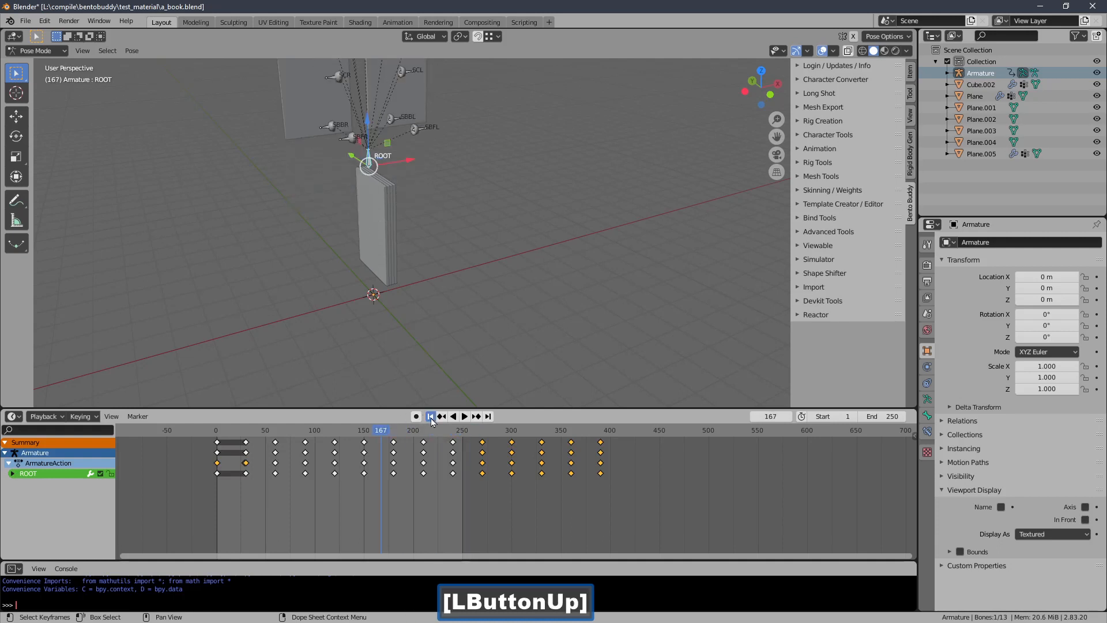
pyautogui.click(430, 416)
pyautogui.moveTo(432, 284); pyautogui.dragTo(340, 202, button='middle')
pyautogui.click(230, 432)
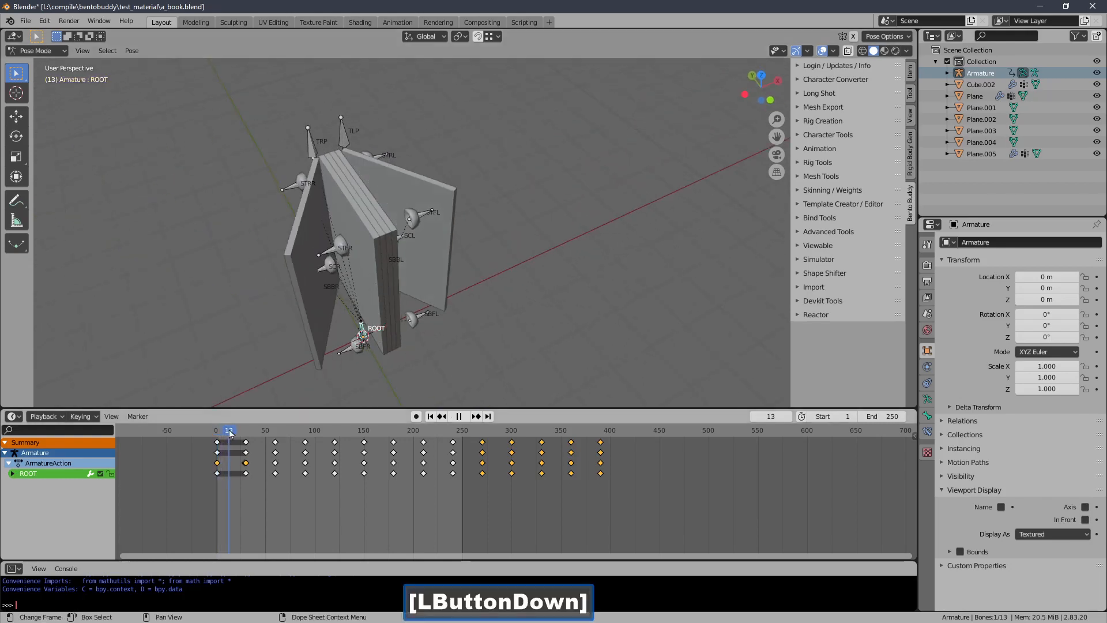
pyautogui.moveTo(229, 432); pyautogui.dragTo(330, 430)
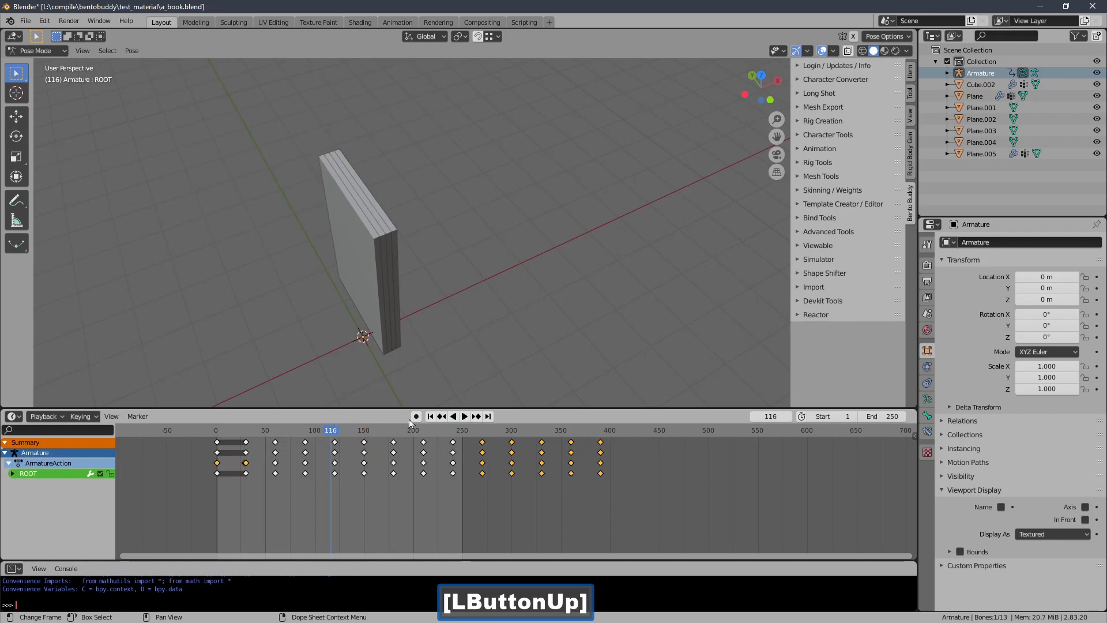
pyautogui.click(430, 416)
# Step: Reduce the timeline area's height and save the a_book.blend file
pyautogui.keyDown('ctrl'); pyautogui.moveTo(441, 278); pyautogui.dragTo(517, 258, button='middle'); pyautogui.keyUp('ctrl')
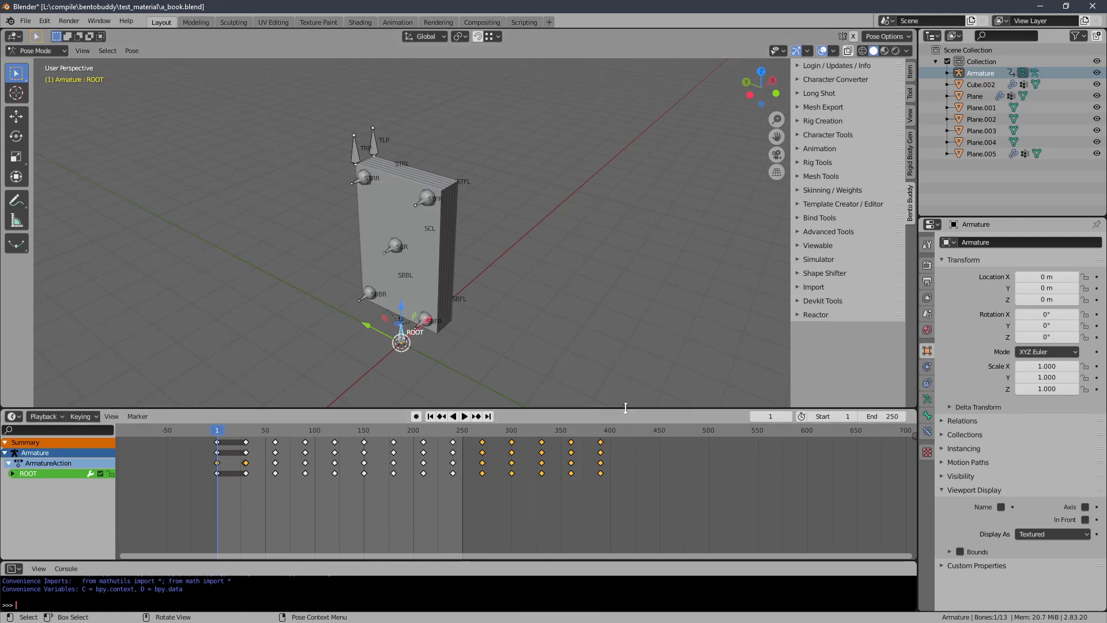
pyautogui.moveTo(625, 408); pyautogui.dragTo(626, 451)
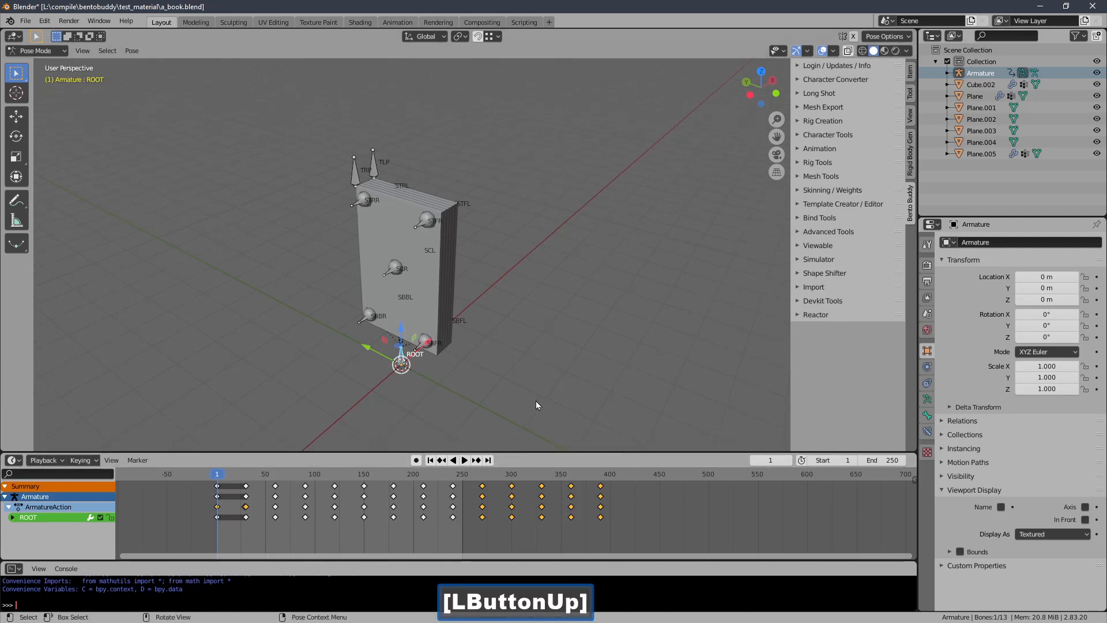
pyautogui.keyDown('ctrl'); pyautogui.moveTo(509, 321); pyautogui.dragTo(432, 273, button='middle'); pyautogui.keyUp('ctrl')
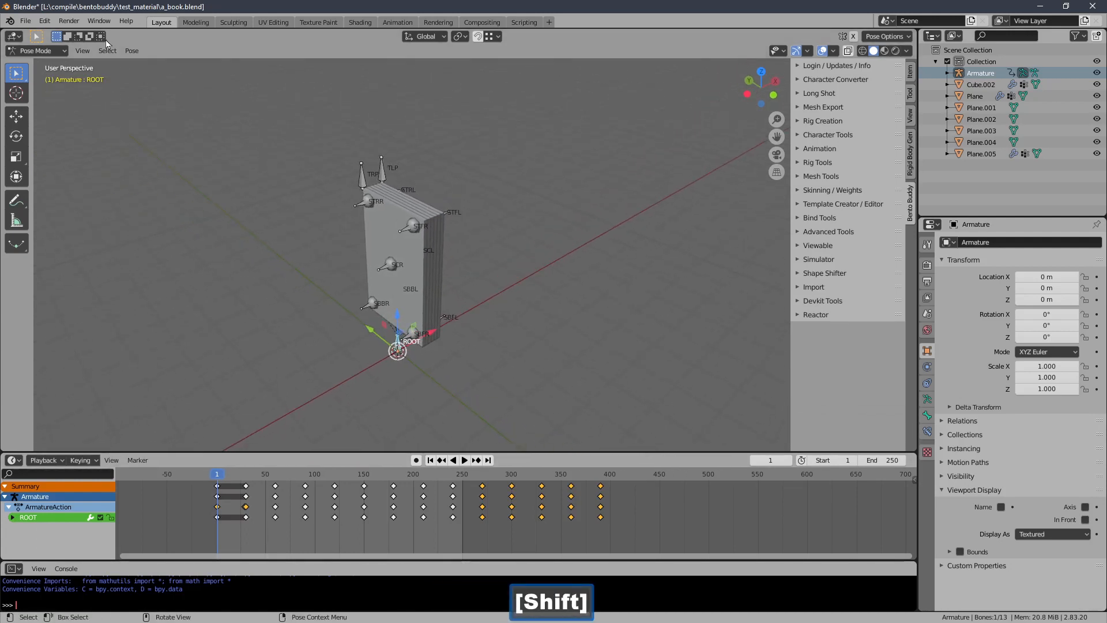
pyautogui.click(25, 22)
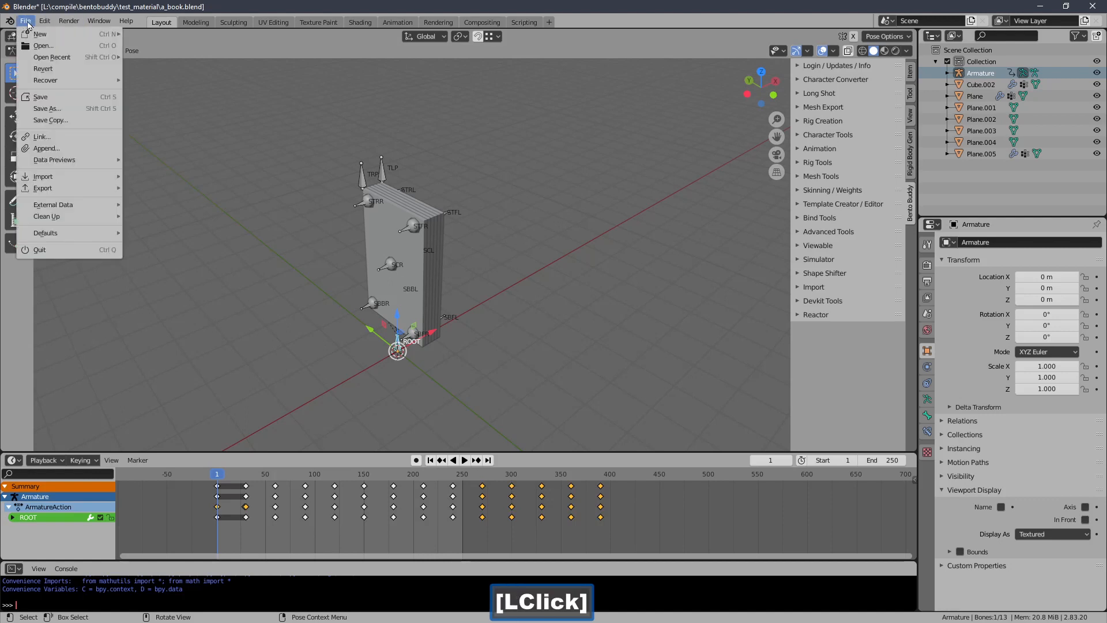
pyautogui.click(51, 99)
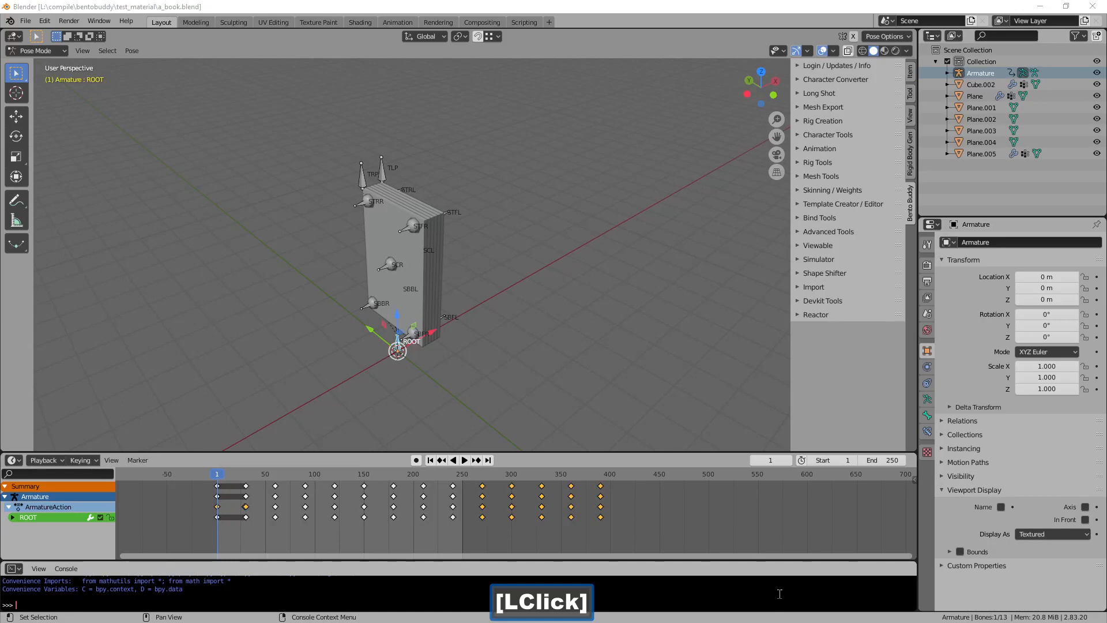
pyautogui.click(823, 402)
pyautogui.moveTo(526, 321); pyautogui.dragTo(833, 265, button='middle')
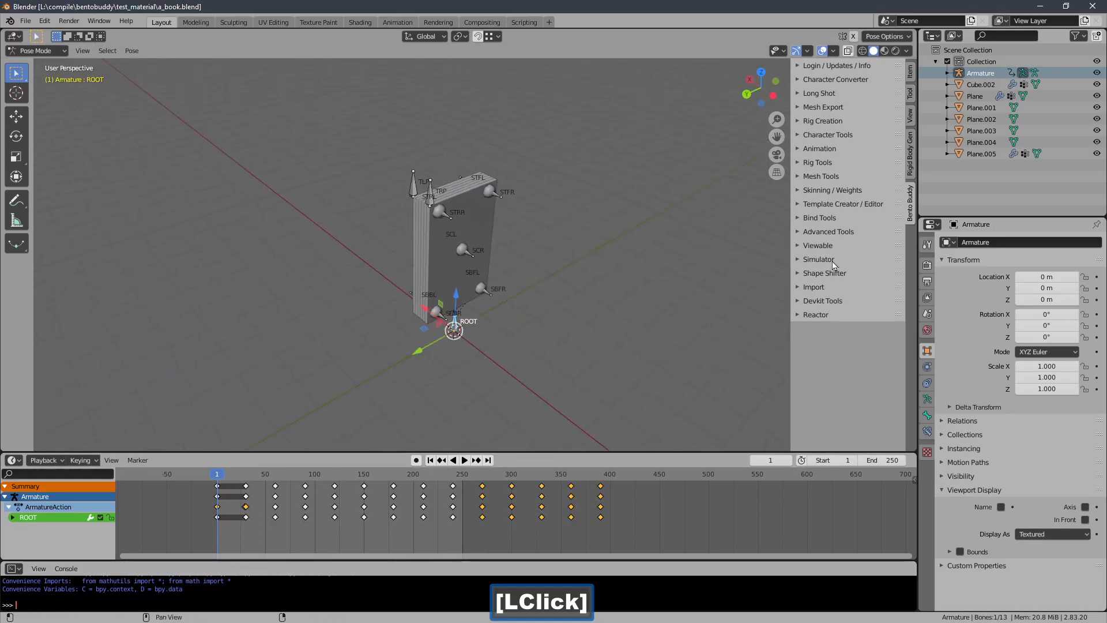
# Step: Switch the armature from Pose Mode to Object Mode and expand the Visual Snap Mapper within Template Creator / Editor
pyautogui.click(832, 204)
pyautogui.keyDown('shift'); pyautogui.moveTo(698, 230); pyautogui.dragTo(497, 164, button='middle'); pyautogui.keyUp('shift')
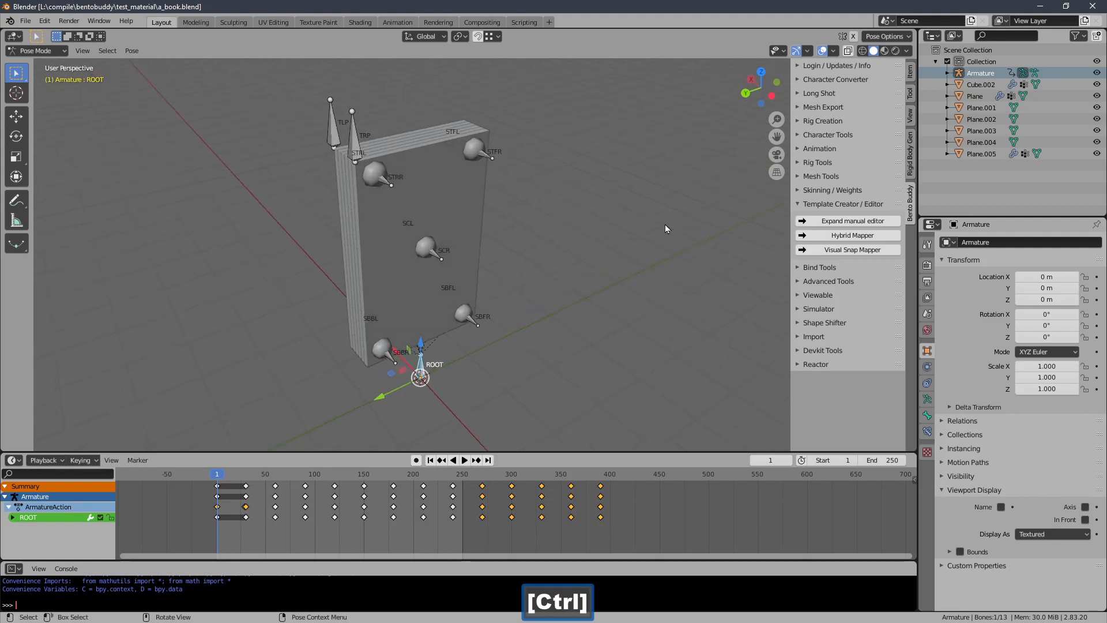
pyautogui.click(477, 321)
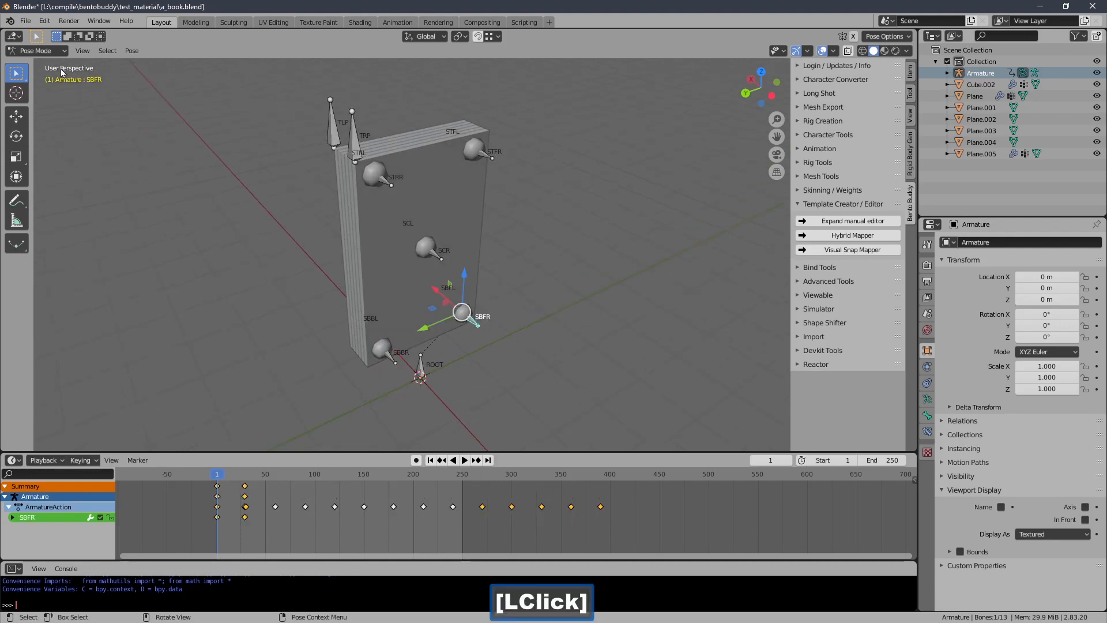
pyautogui.click(55, 51)
pyautogui.click(56, 64)
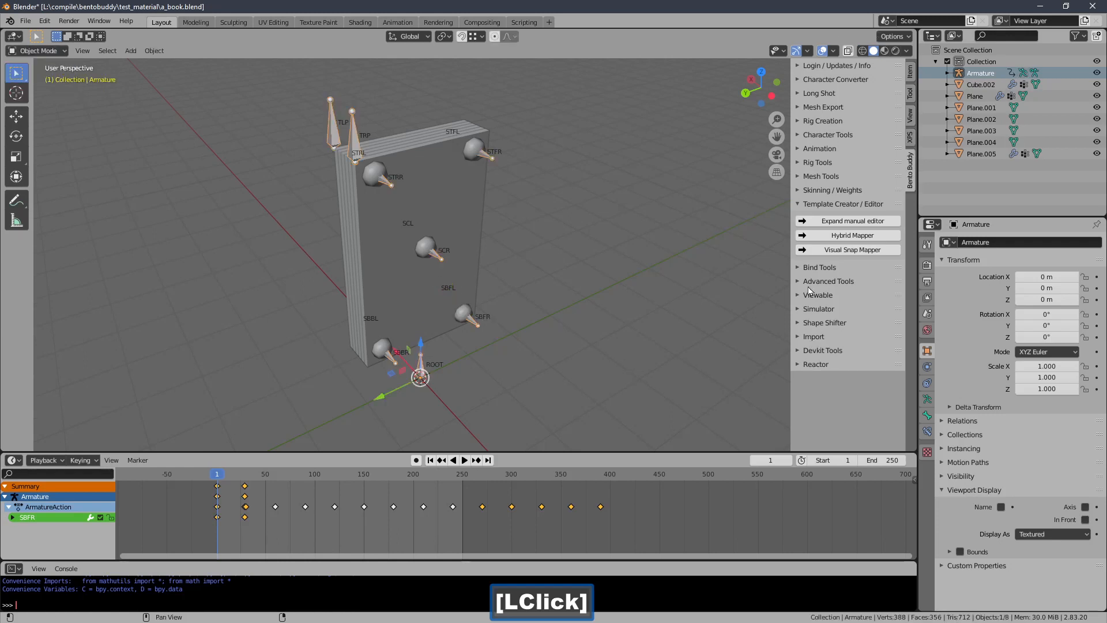
pyautogui.click(803, 252)
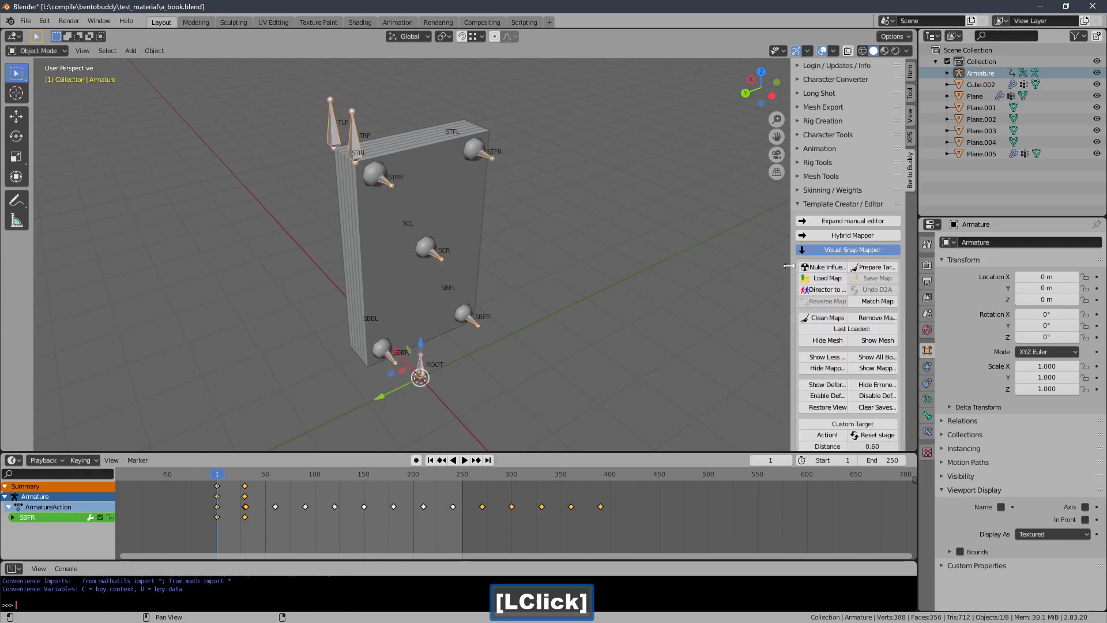
# Step: Widen the Bento Buddy sidebar until the Visual Snap Mapper labels are readable, and bring all its options into view
pyautogui.moveTo(788, 265); pyautogui.dragTo(726, 266)
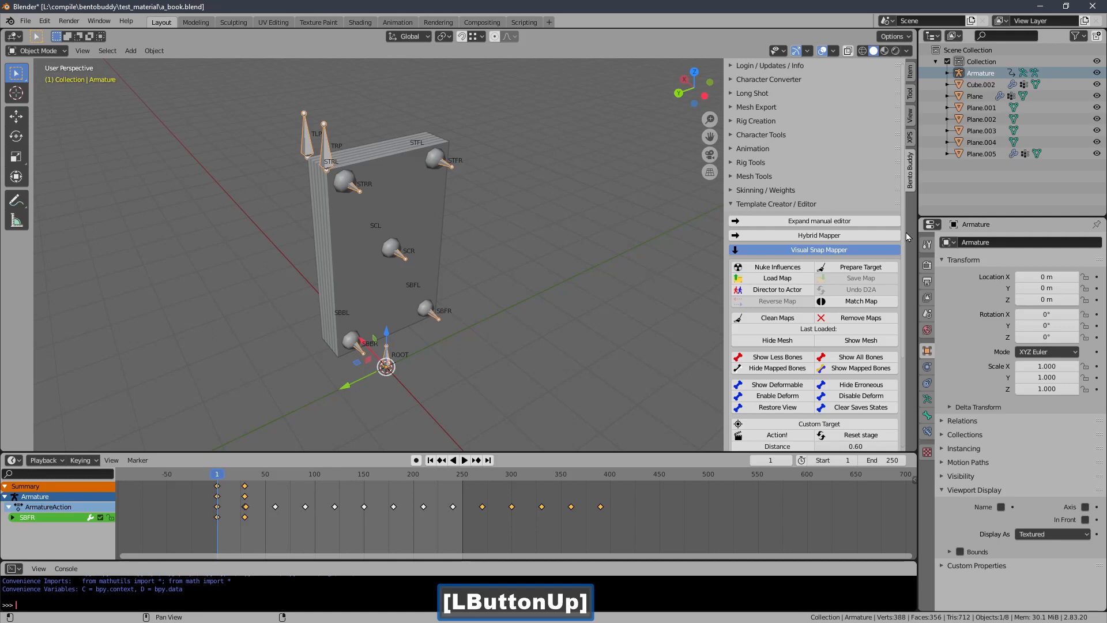
pyautogui.moveTo(905, 238); pyautogui.dragTo(912, 281)
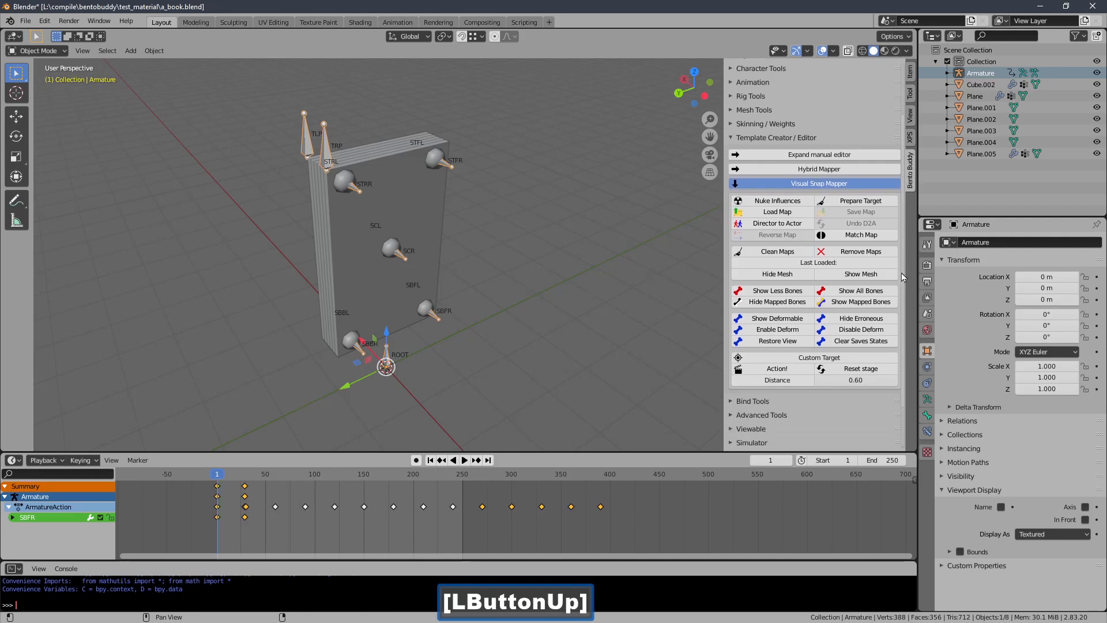
pyautogui.keyDown('shift'); pyautogui.moveTo(673, 216); pyautogui.dragTo(634, 224, button='middle'); pyautogui.keyUp('shift')
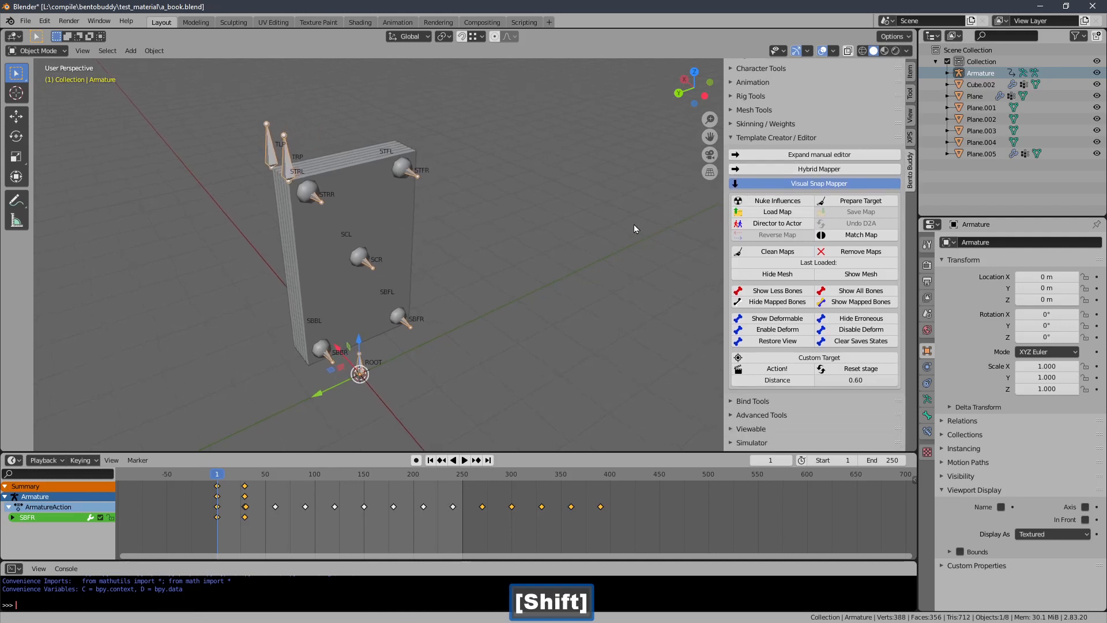
pyautogui.click(769, 174)
pyautogui.click(770, 174)
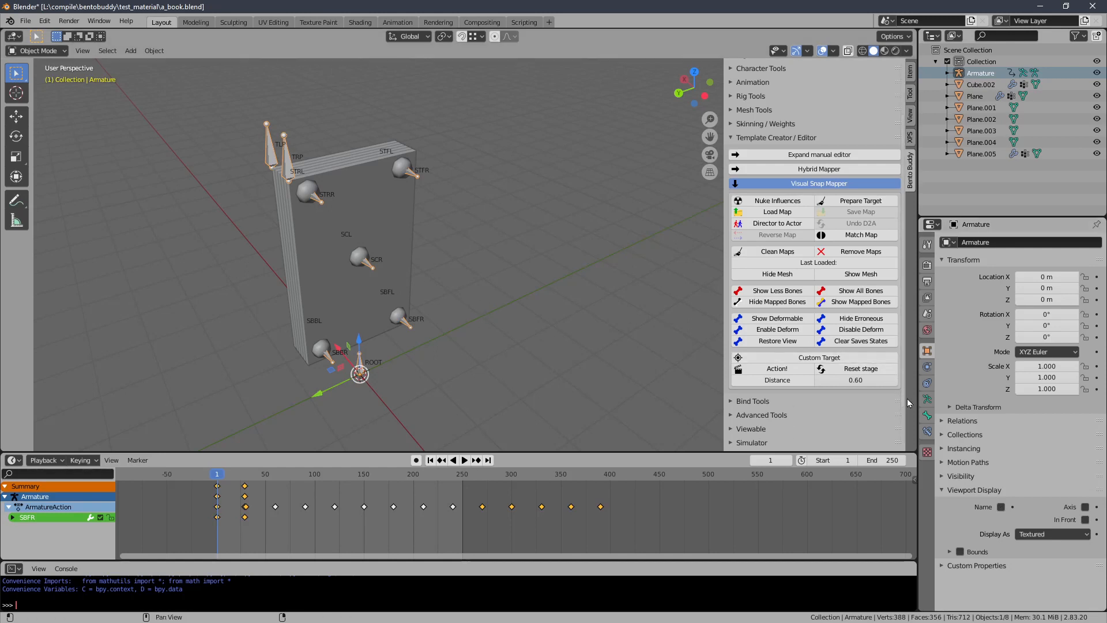
# Step: Turn off the display of bone names for the armature
pyautogui.click(927, 399)
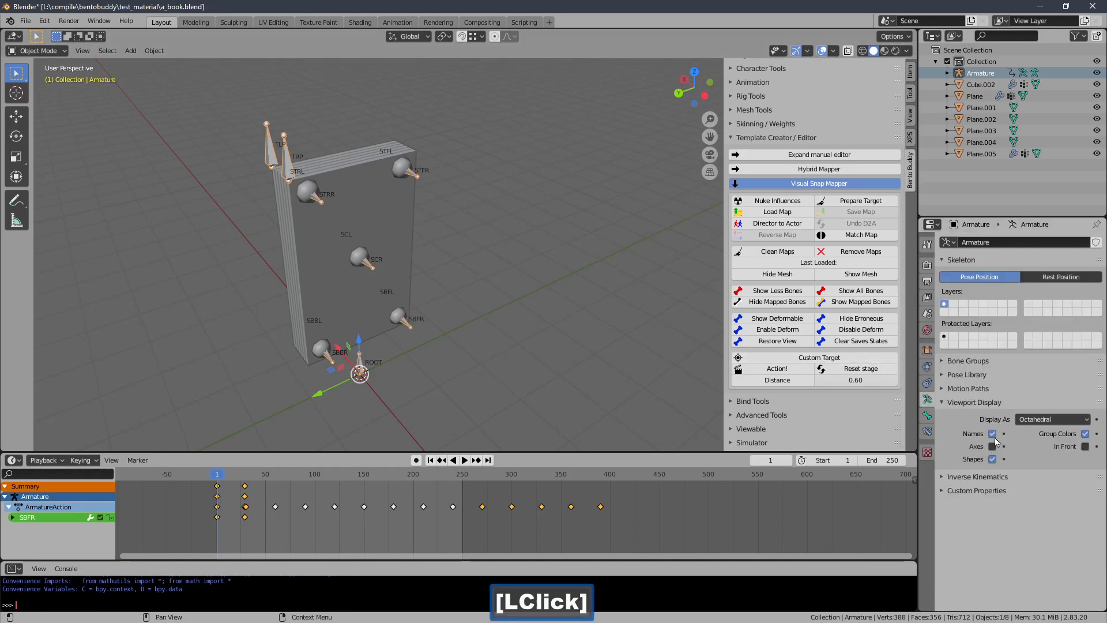
pyautogui.click(992, 434)
pyautogui.moveTo(686, 292); pyautogui.dragTo(497, 255, button='middle')
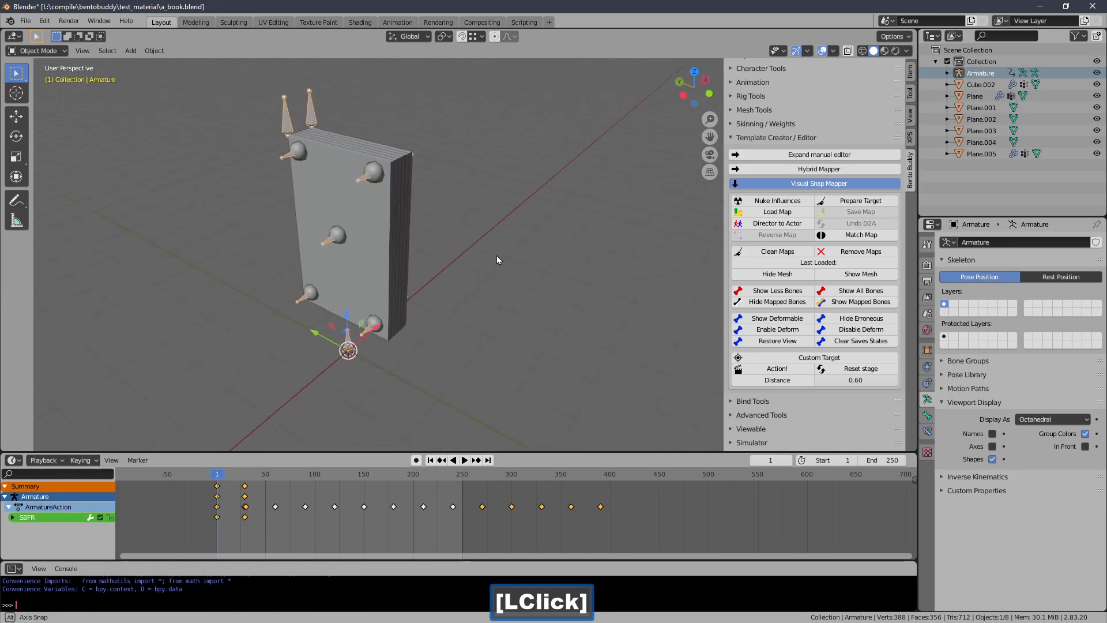
pyautogui.press('shift')
pyautogui.moveTo(555, 283)
pyautogui.keyDown('shift'); pyautogui.mouseDown(button='middle')
pyautogui.moveTo(555, 291)
pyautogui.moveTo(531, 286)
pyautogui.moveTo(547, 294)
pyautogui.mouseUp(button='middle'); pyautogui.keyUp('shift')
pyautogui.keyDown('ctrl'); pyautogui.moveTo(474, 263); pyautogui.dragTo(468, 244, button='middle'); pyautogui.keyUp('ctrl')
pyautogui.moveTo(457, 250); pyautogui.dragTo(371, 206, button='middle')
pyautogui.click(425, 217)
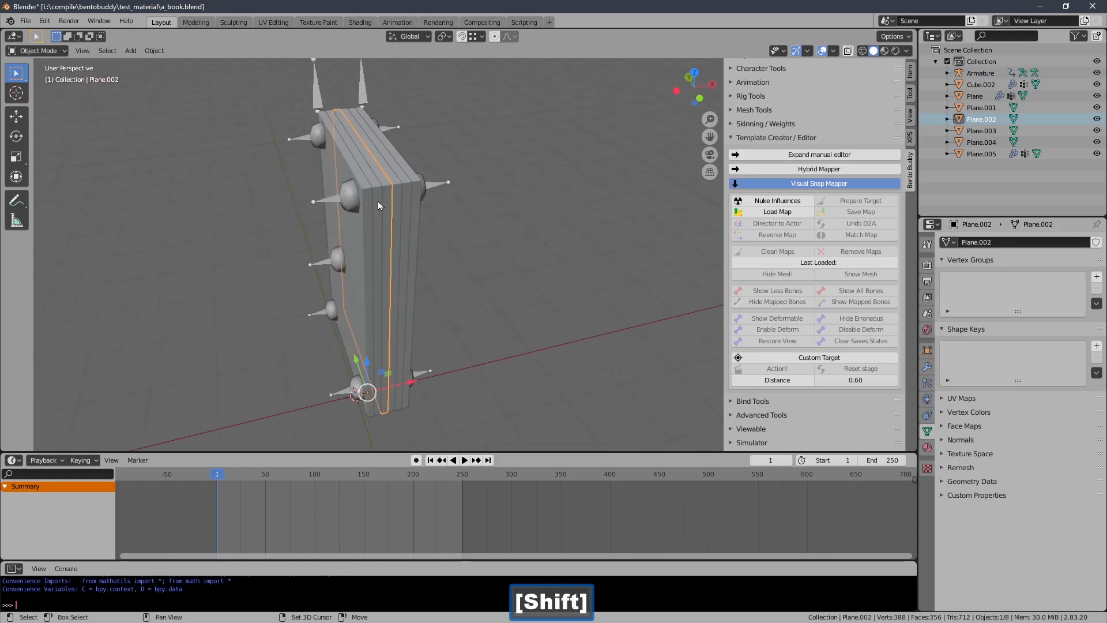
pyautogui.keyDown('shift'); pyautogui.click(378, 206); pyautogui.keyUp('shift')
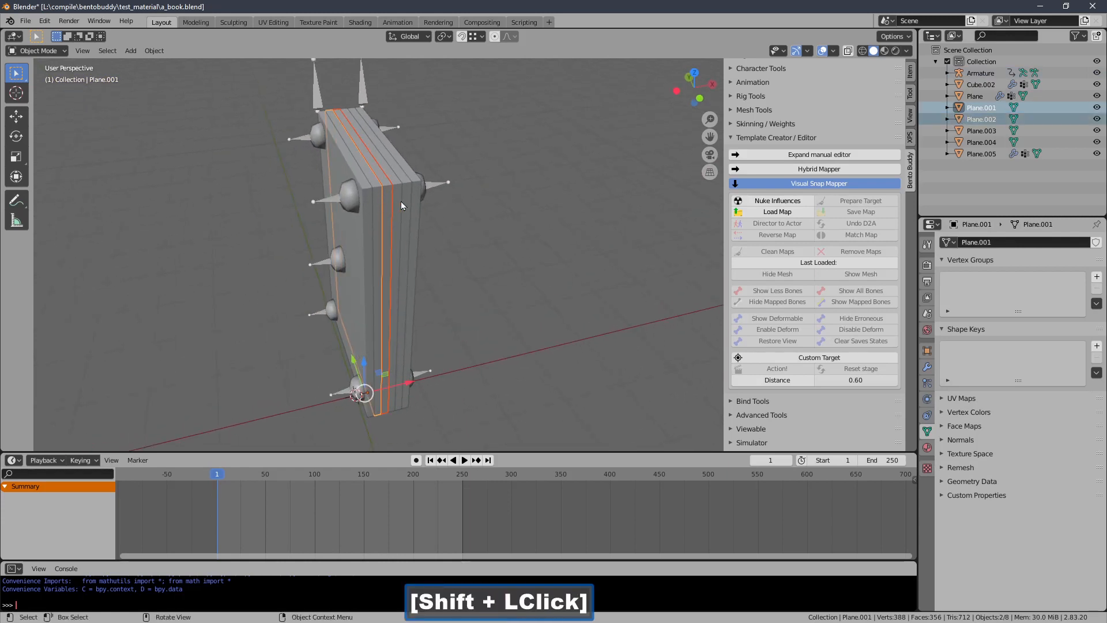
pyautogui.moveTo(400, 202); pyautogui.dragTo(393, 177, button='middle')
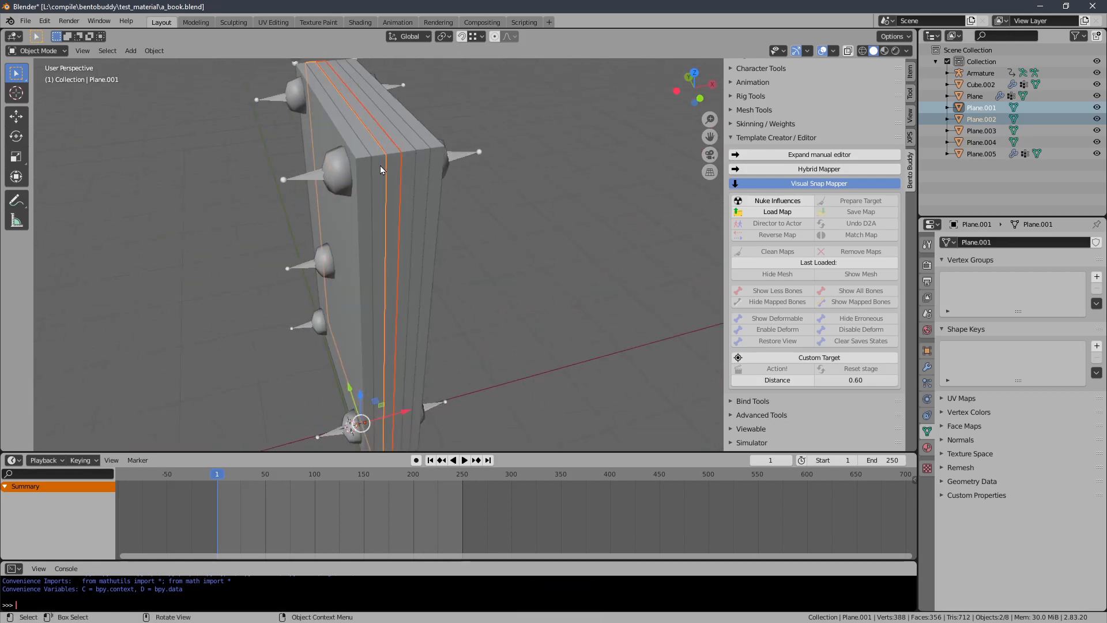
pyautogui.click(380, 168)
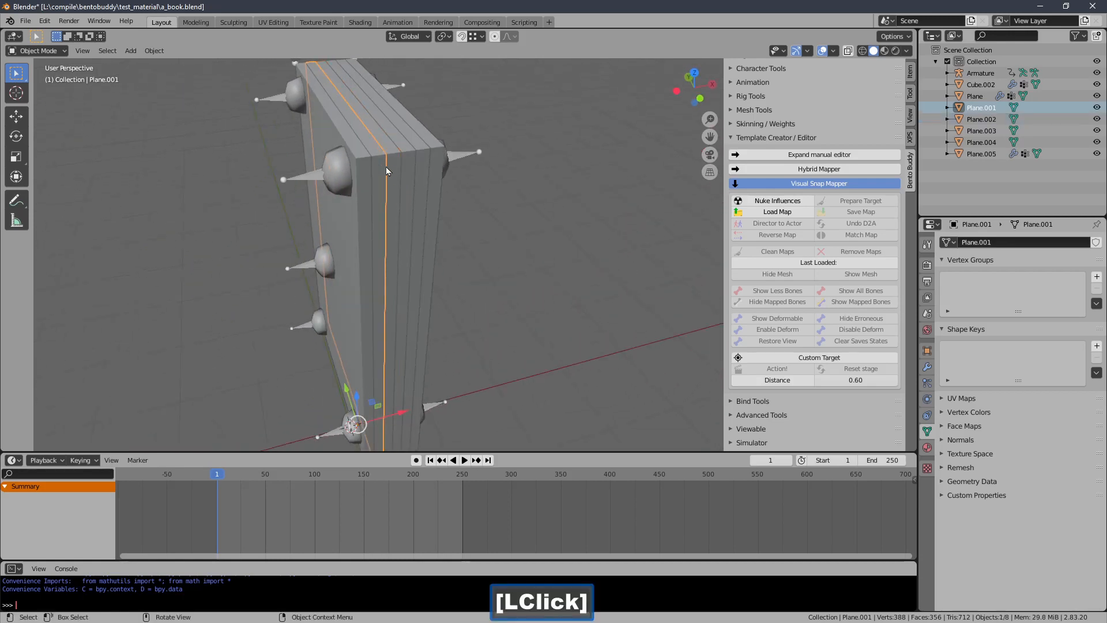
pyautogui.press('shift')
pyautogui.keyDown('shift'); pyautogui.moveTo(393, 161); pyautogui.dragTo(396, 185, button='middle'); pyautogui.keyUp('shift')
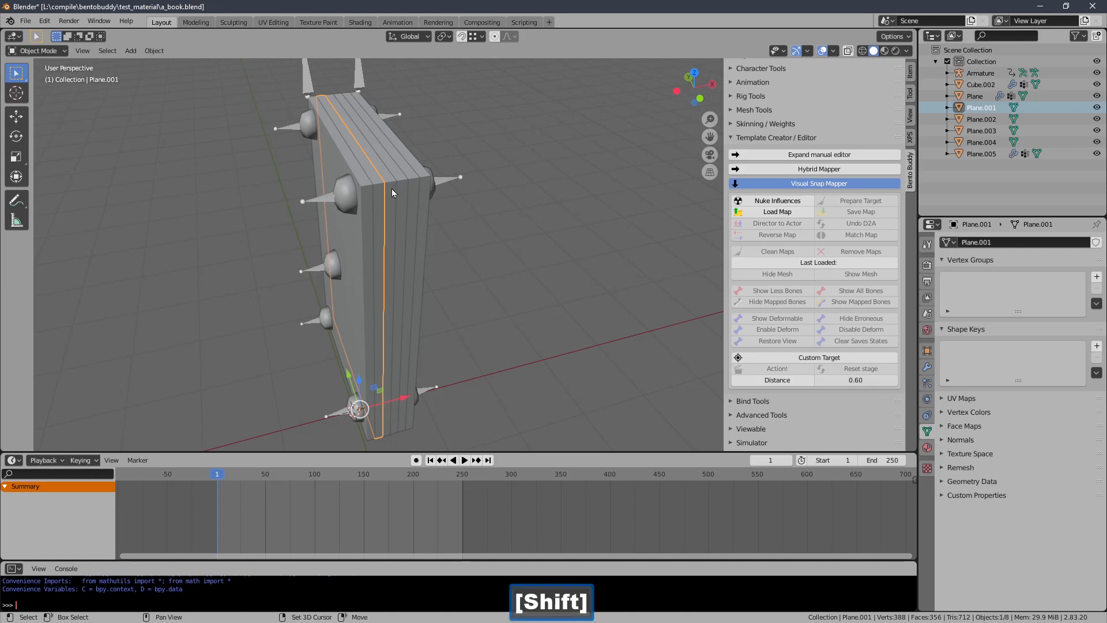
pyautogui.moveTo(392, 189)
pyautogui.mouseDown(button='middle')
pyautogui.moveTo(369, 183)
pyautogui.moveTo(400, 188)
pyautogui.moveTo(377, 200)
pyautogui.mouseUp(button='middle')
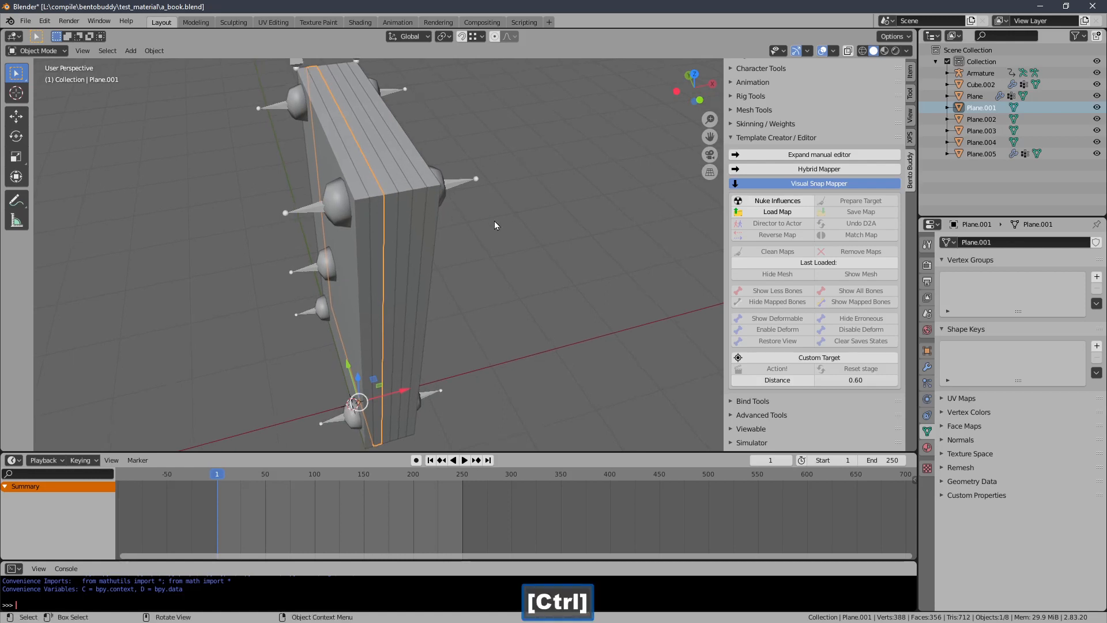
pyautogui.click(494, 222)
# Step: Join the four inner page meshes Plane.001, Plane.002, Plane.003 and Plane.004 into one object, with Plane.004 as the active one
pyautogui.click(379, 214)
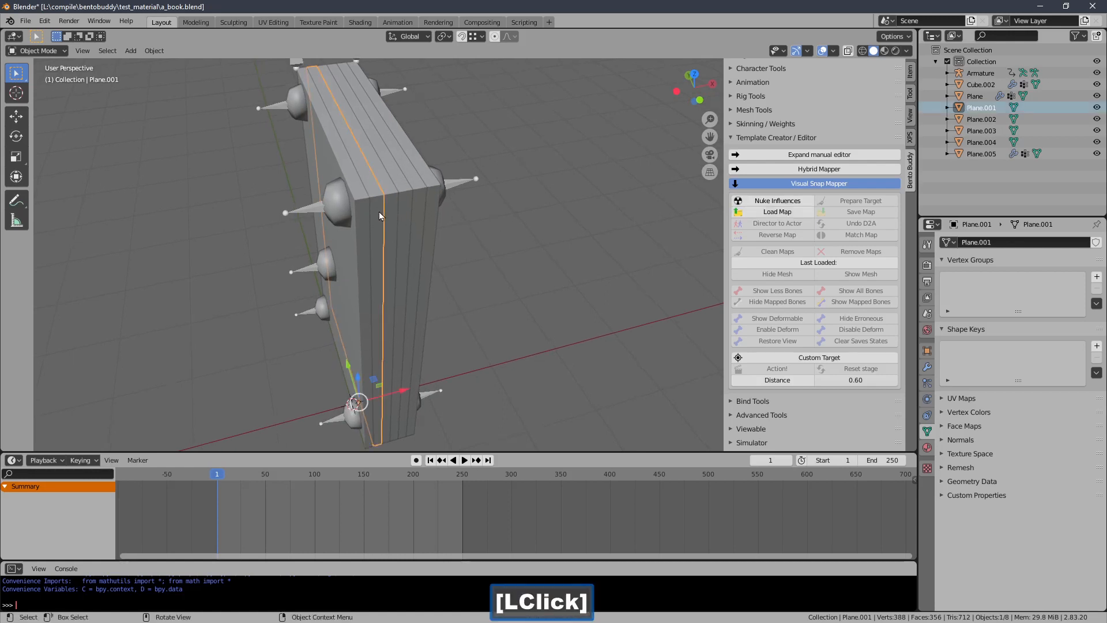
pyautogui.moveTo(379, 215); pyautogui.dragTo(356, 210, button='middle')
pyautogui.keyDown('shift'); pyautogui.click(375, 191); pyautogui.keyUp('shift')
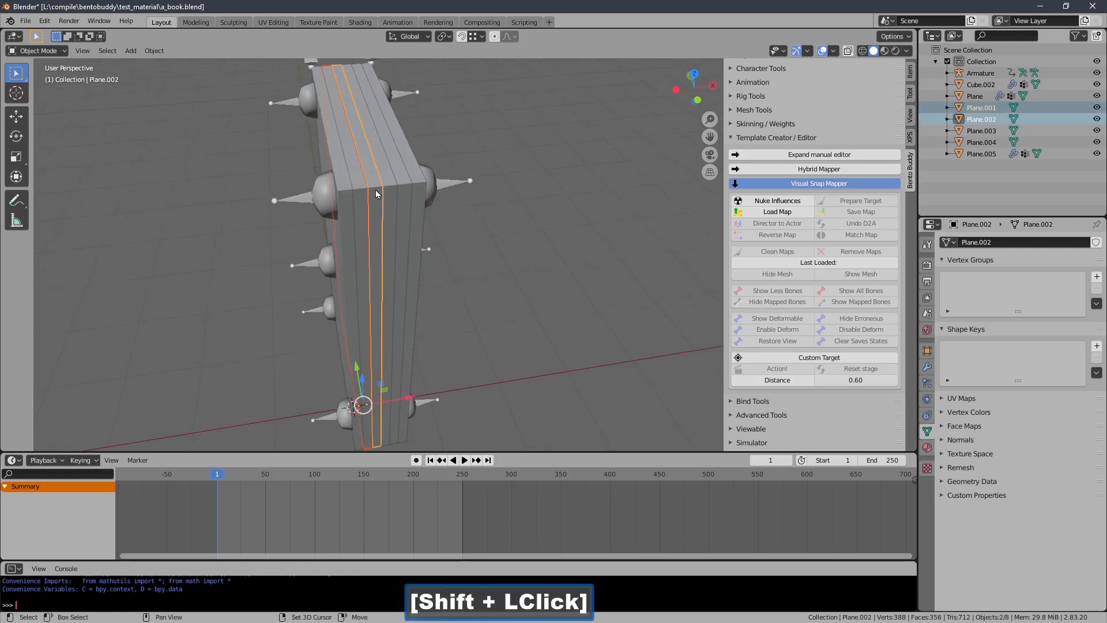
pyautogui.keyDown('shift'); pyautogui.click(386, 189); pyautogui.keyUp('shift')
pyautogui.keyDown('shift'); pyautogui.click(403, 188); pyautogui.keyUp('shift')
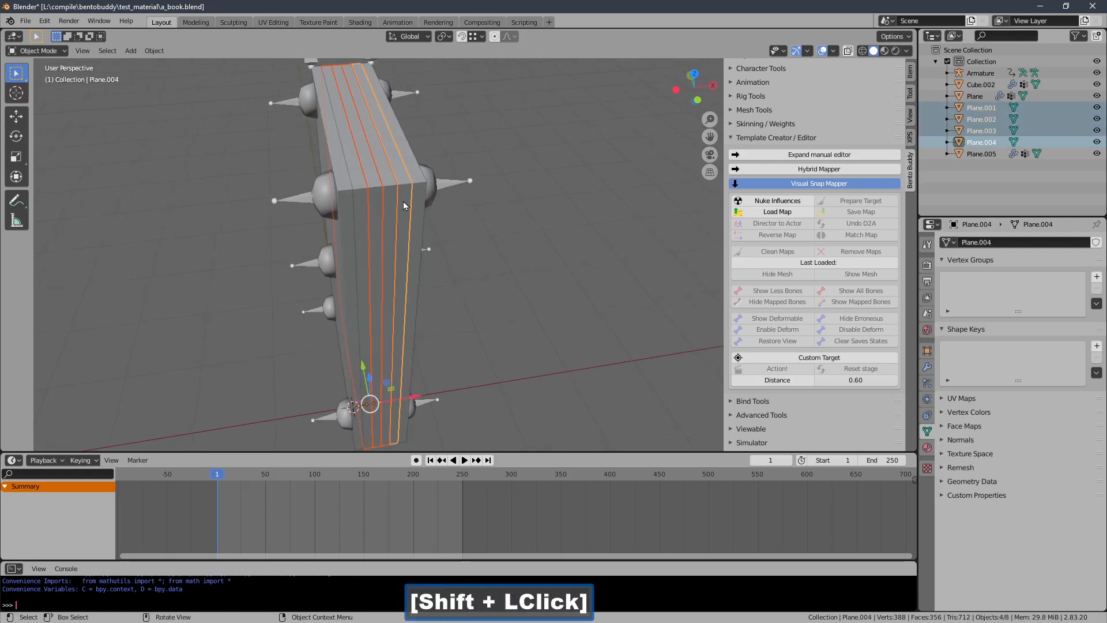
pyautogui.hotkey('ctrl', 'j')
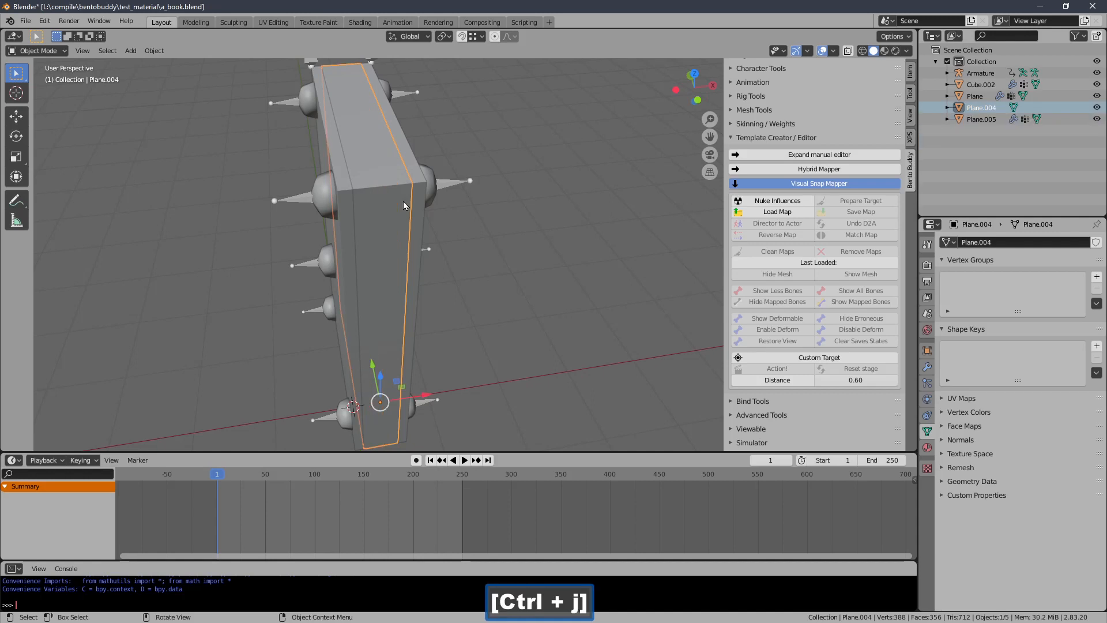
# Step: Add a vertex group to the joined page mesh Plane.004 and name it ROOT
pyautogui.moveTo(399, 199); pyautogui.dragTo(424, 199, button='middle')
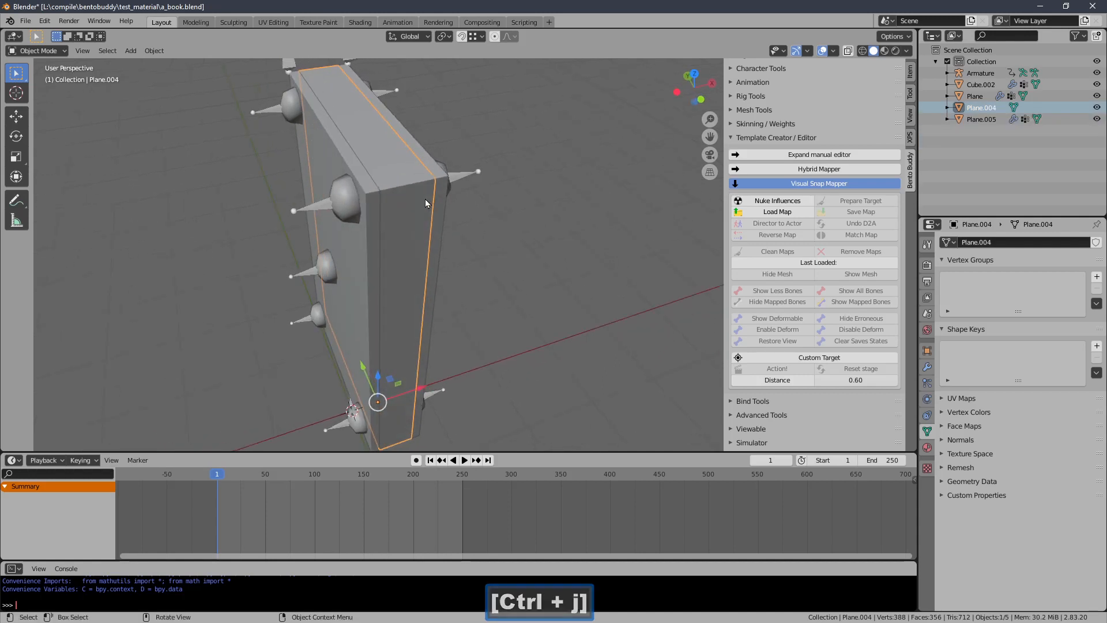
pyautogui.click(928, 367)
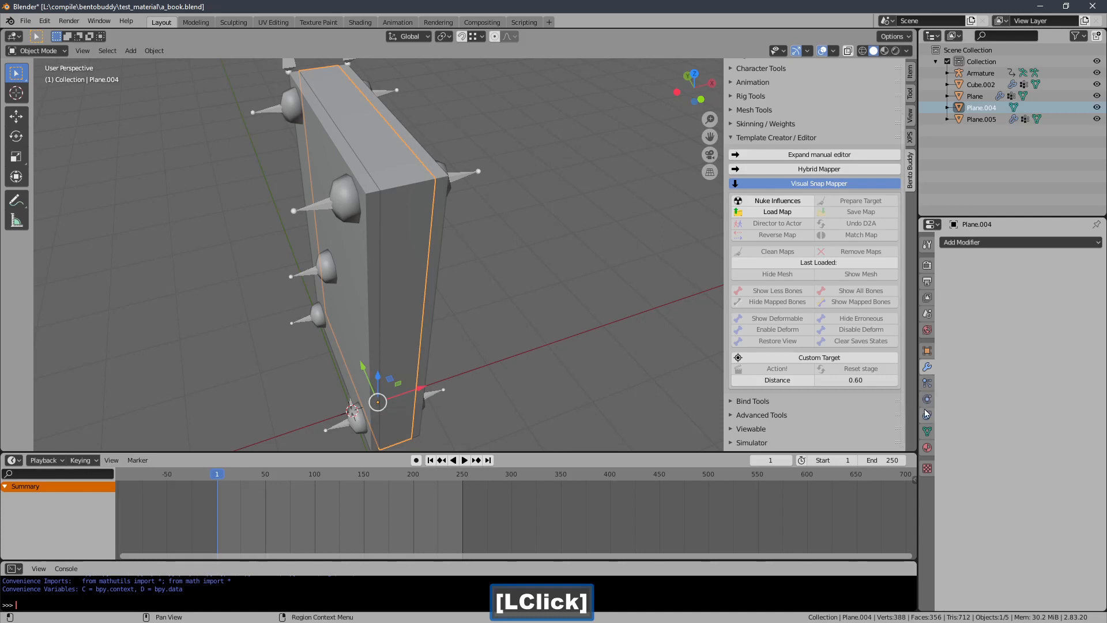
pyautogui.click(927, 431)
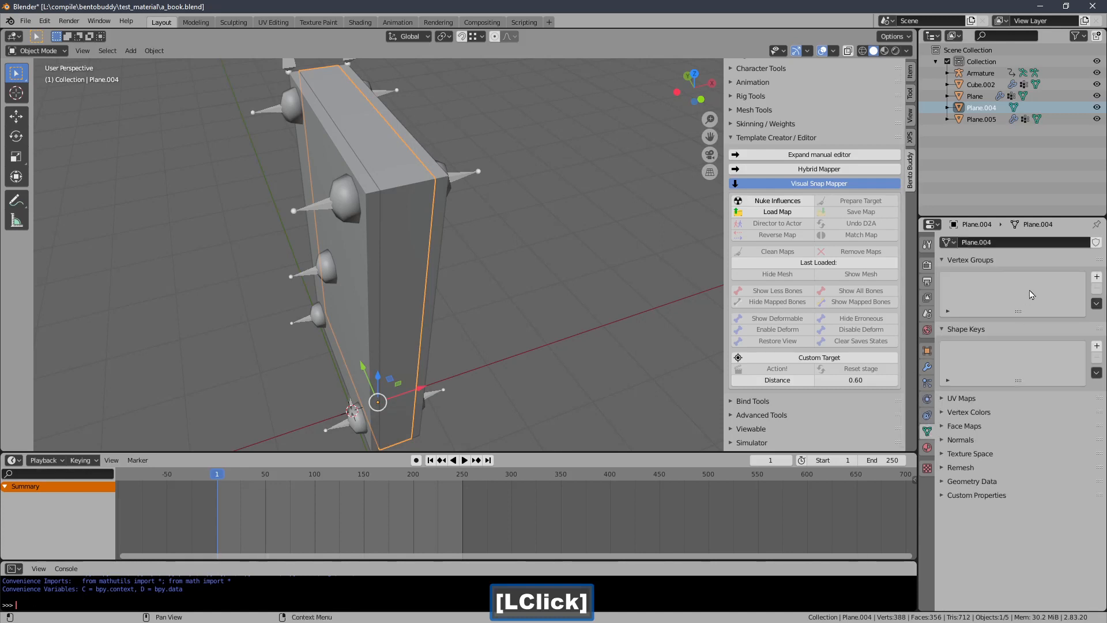
pyautogui.click(1097, 276)
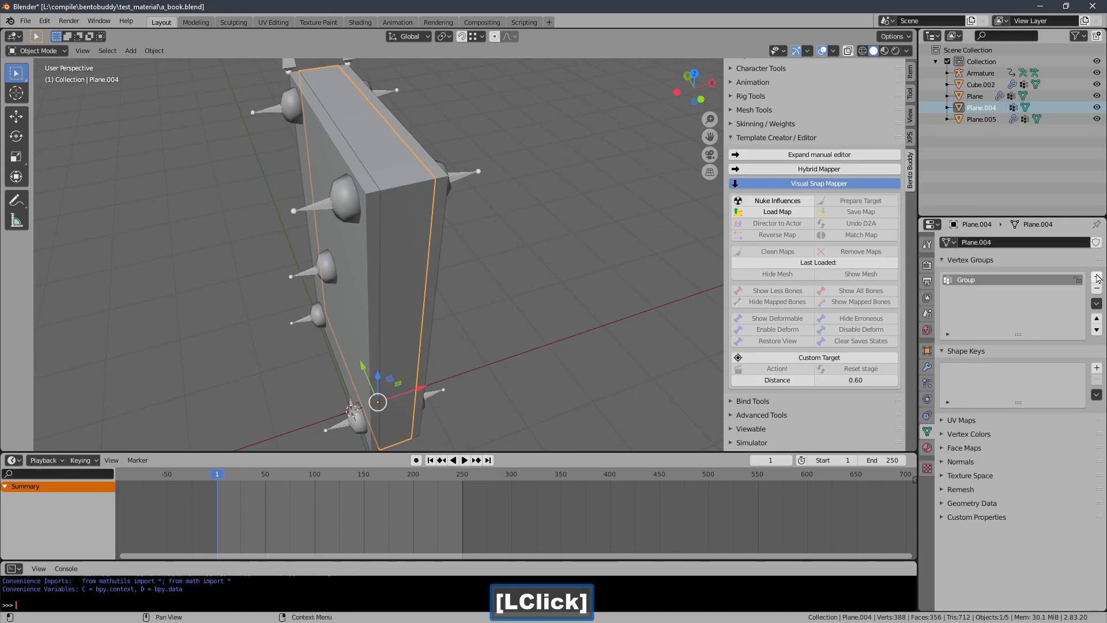
pyautogui.doubleClick(1013, 282)
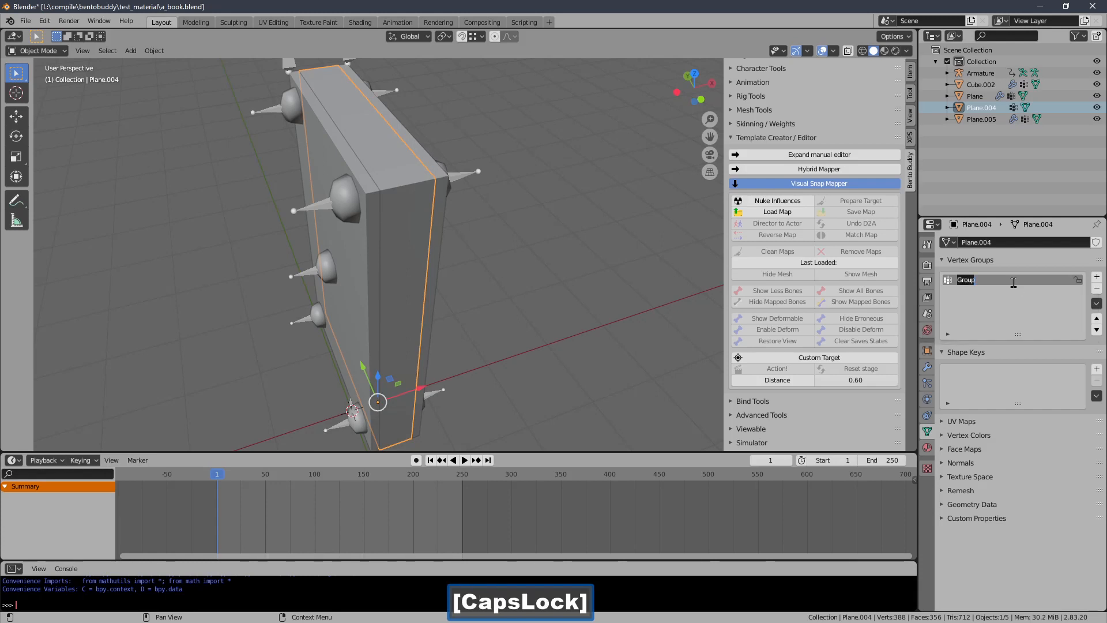
pyautogui.write('ROOT')
pyautogui.press('Return')
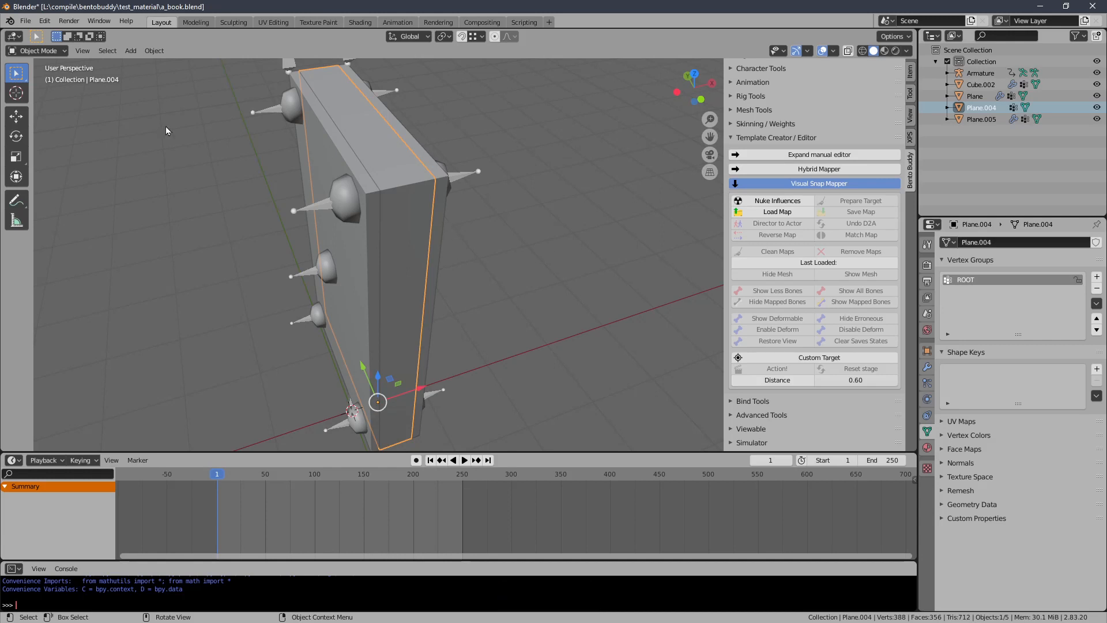
# Step: Enter Edit Mode on Plane.004 and assign all of its vertices to the ROOT vertex group
pyautogui.click(39, 51)
pyautogui.click(32, 72)
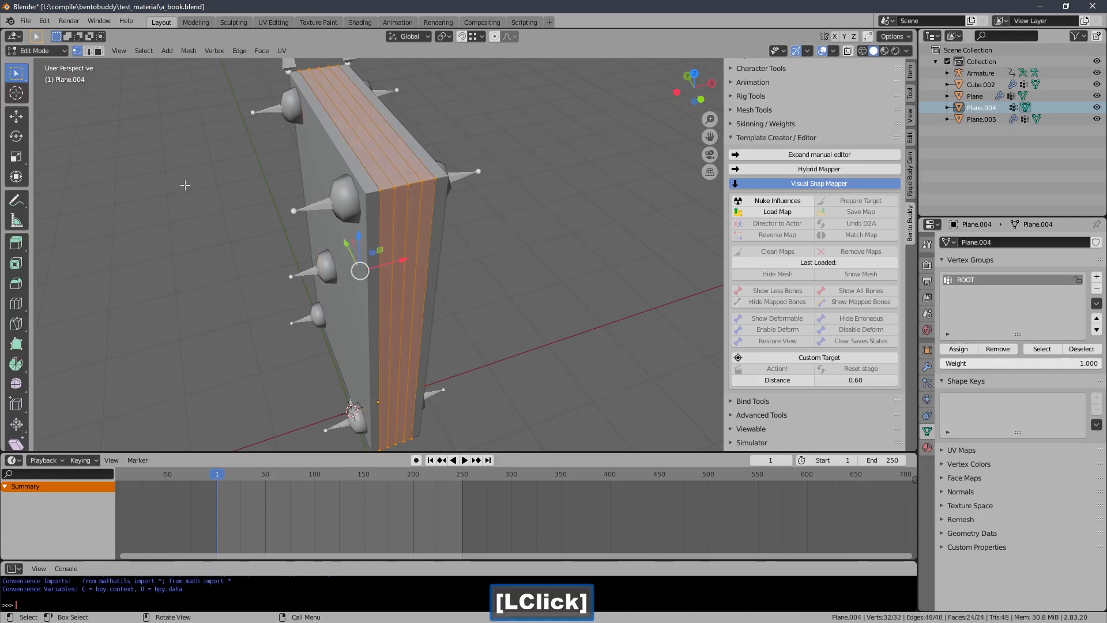
pyautogui.press('a')
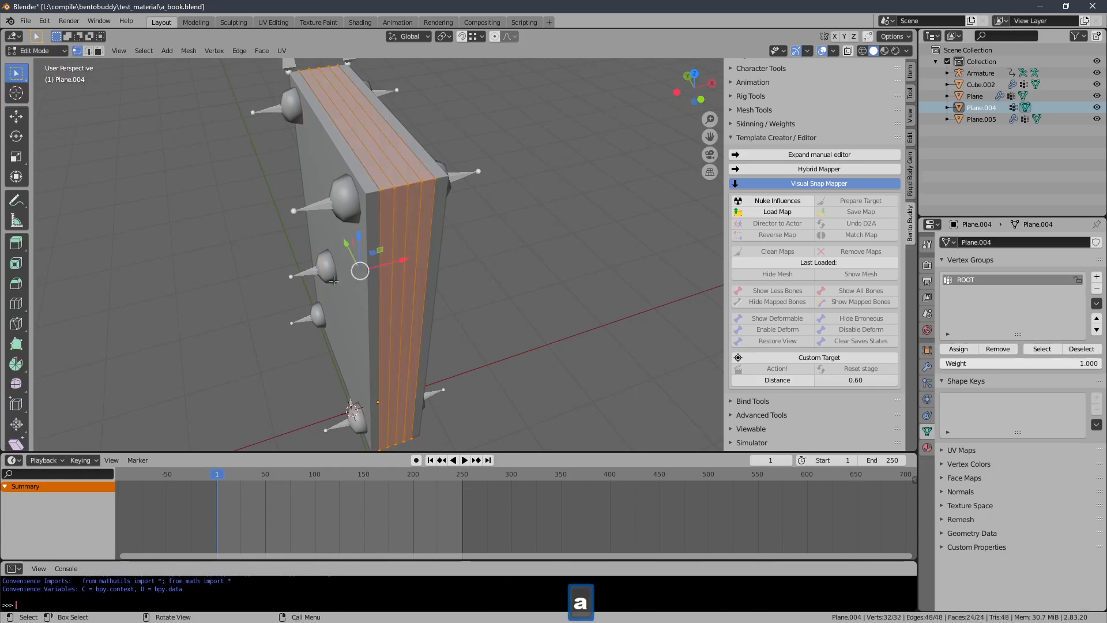
pyautogui.click(959, 349)
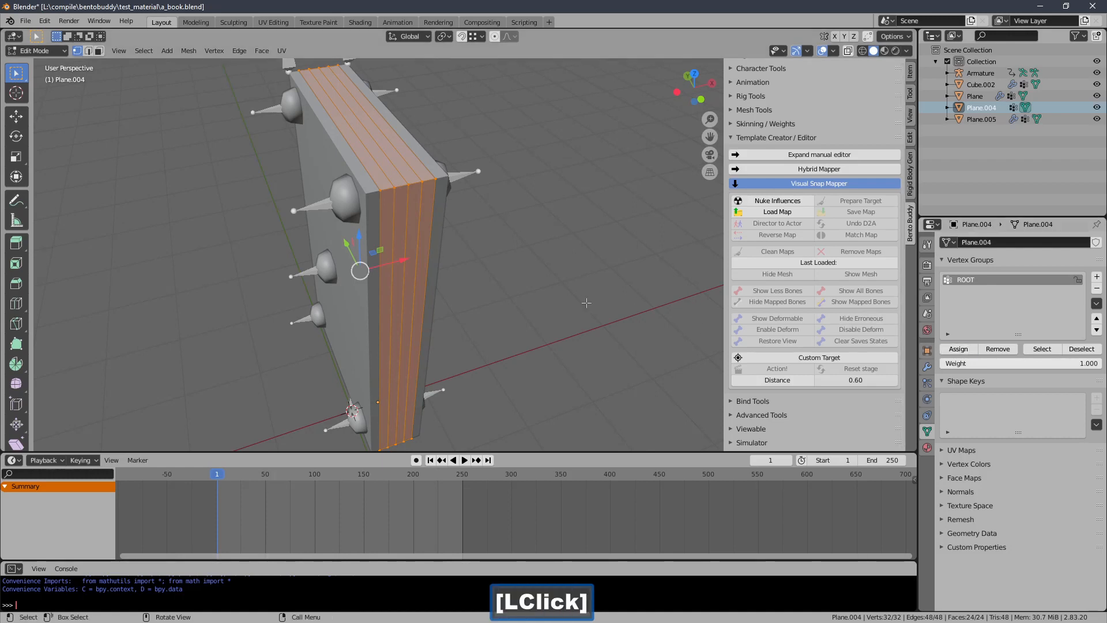
pyautogui.keyDown('ctrl'); pyautogui.moveTo(587, 303); pyautogui.dragTo(445, 292, button='middle'); pyautogui.keyUp('ctrl')
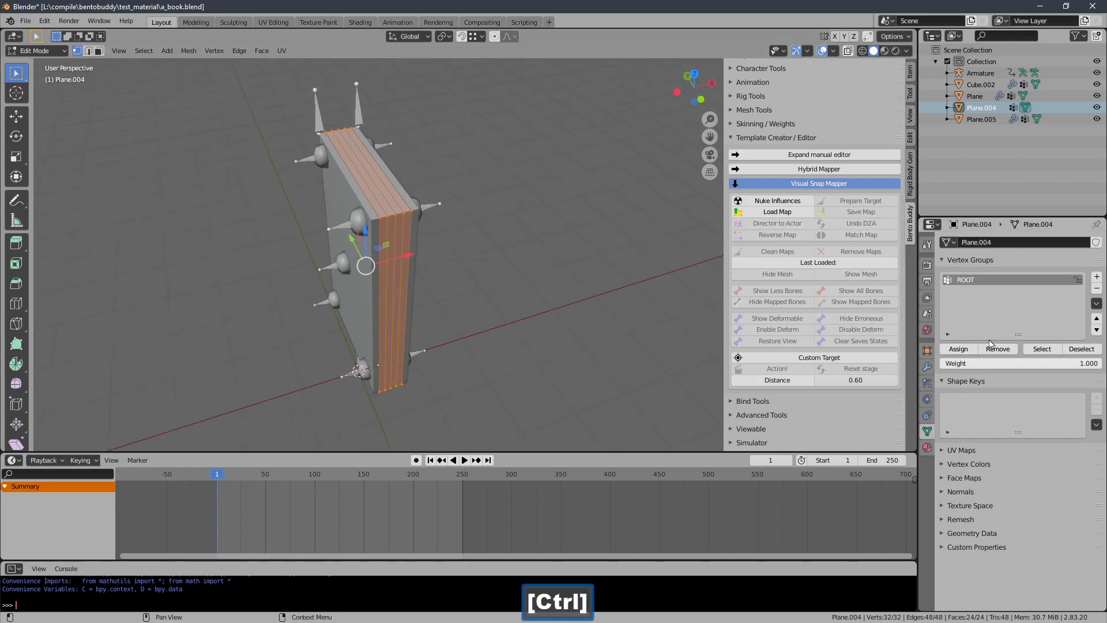
# Step: Add an Armature modifier to Plane.004 targeting the book's Armature, and enable the modifier's effect in Edit Mode
pyautogui.click(927, 366)
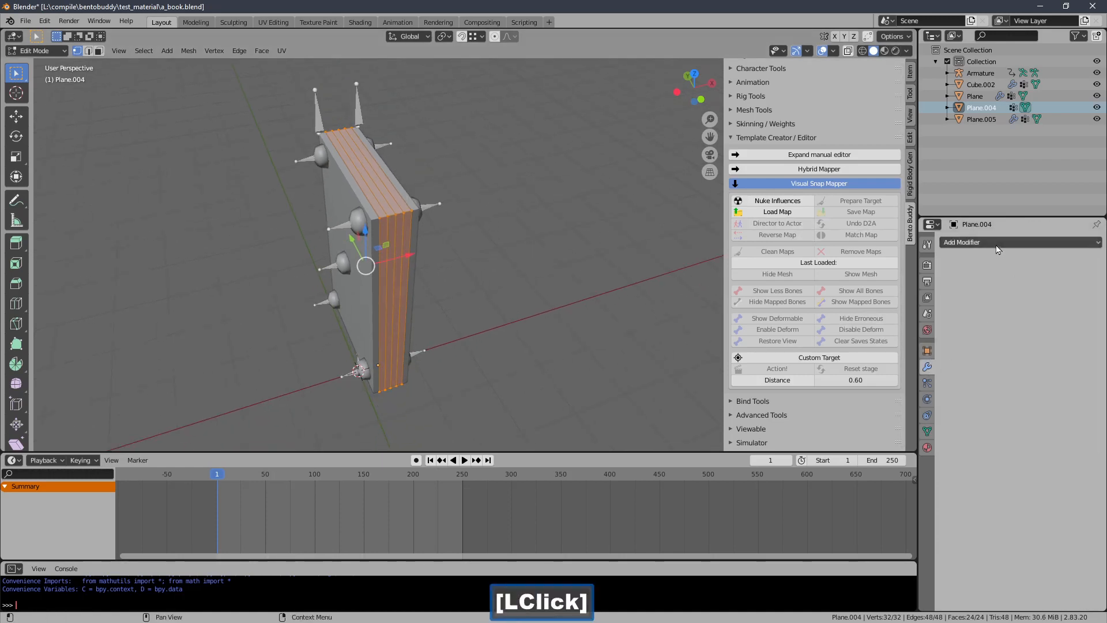
pyautogui.click(999, 244)
pyautogui.click(980, 267)
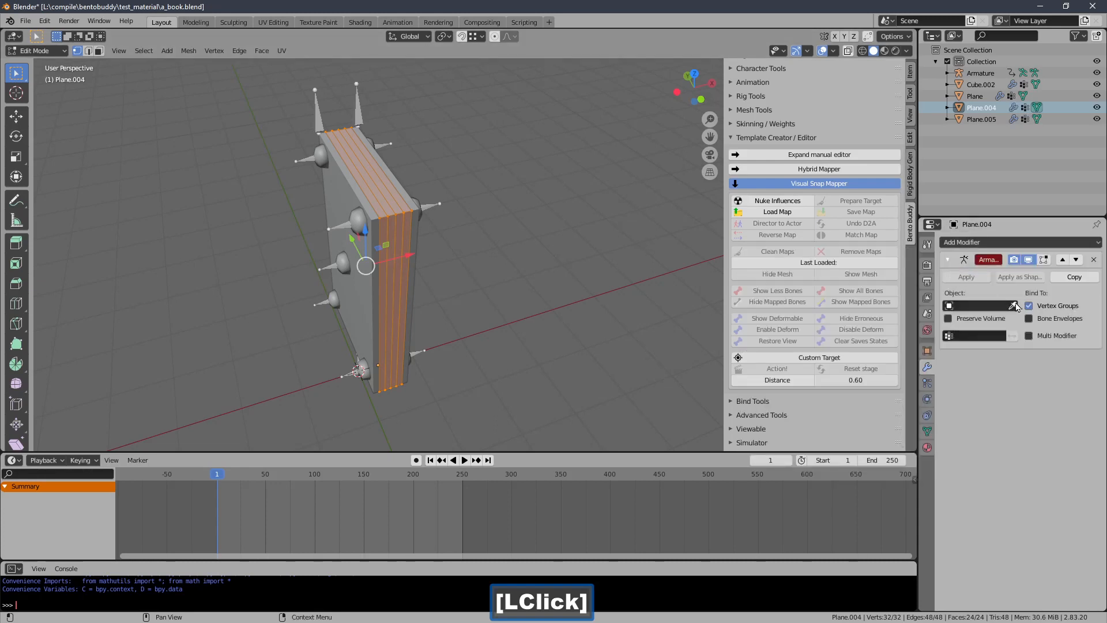
pyautogui.click(1015, 306)
pyautogui.click(342, 291)
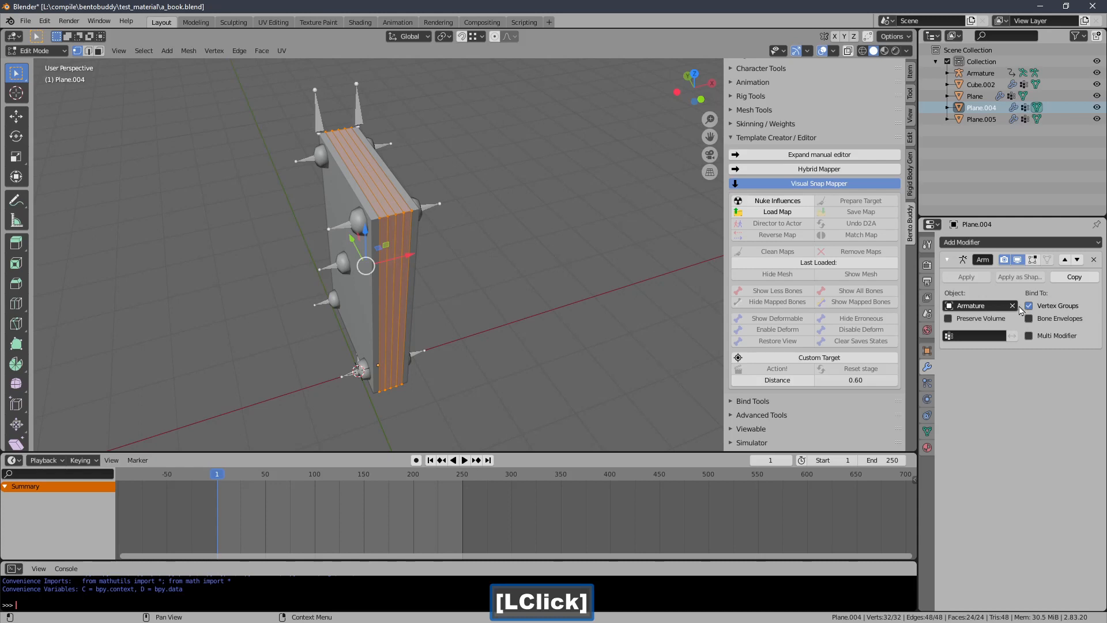
pyautogui.click(1032, 260)
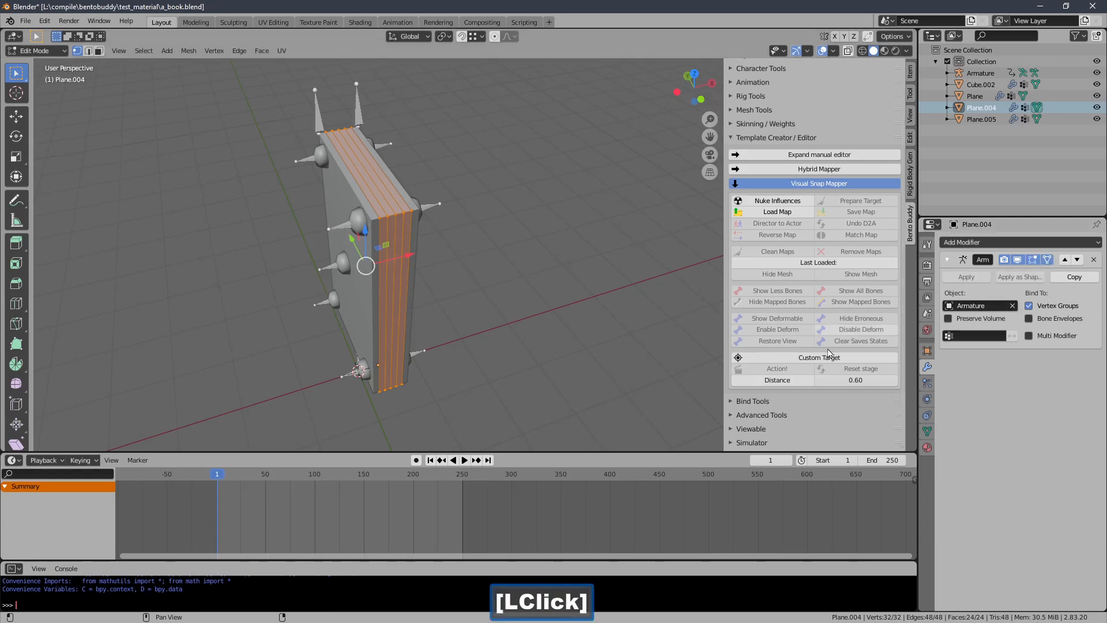
# Step: Scrub the animation to frame 47 to check whether the joined pages follow the armature
pyautogui.click(286, 482)
pyautogui.moveTo(286, 482); pyautogui.dragTo(262, 479)
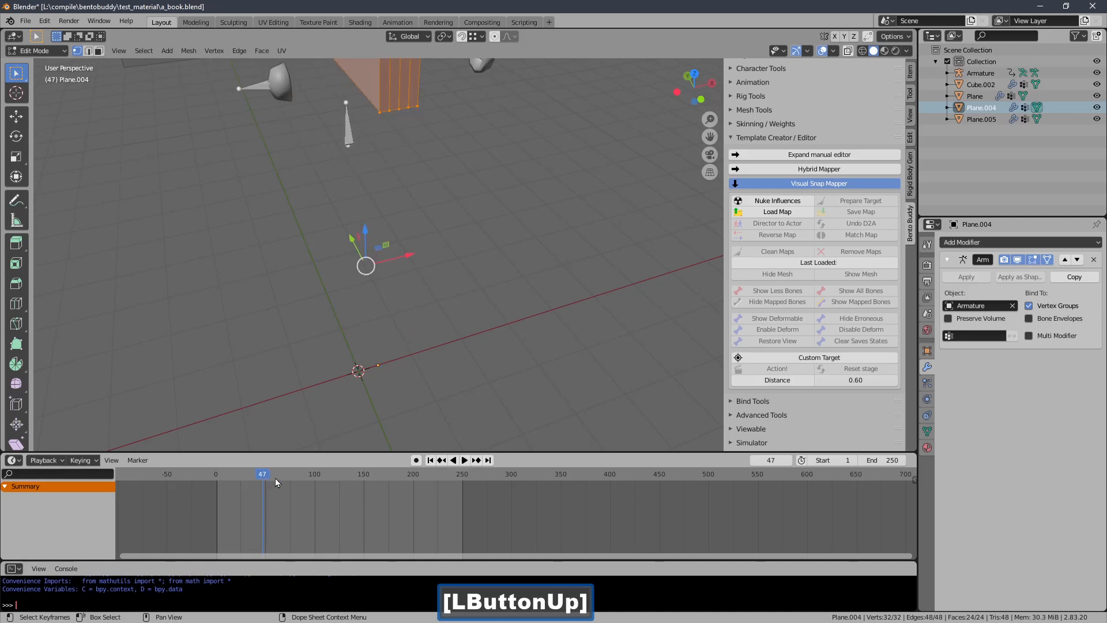
# Step: Return the animation to frame 1, and separate the joined pages of Plane.004 by loose parts, finishing in Object Mode
pyautogui.click(430, 460)
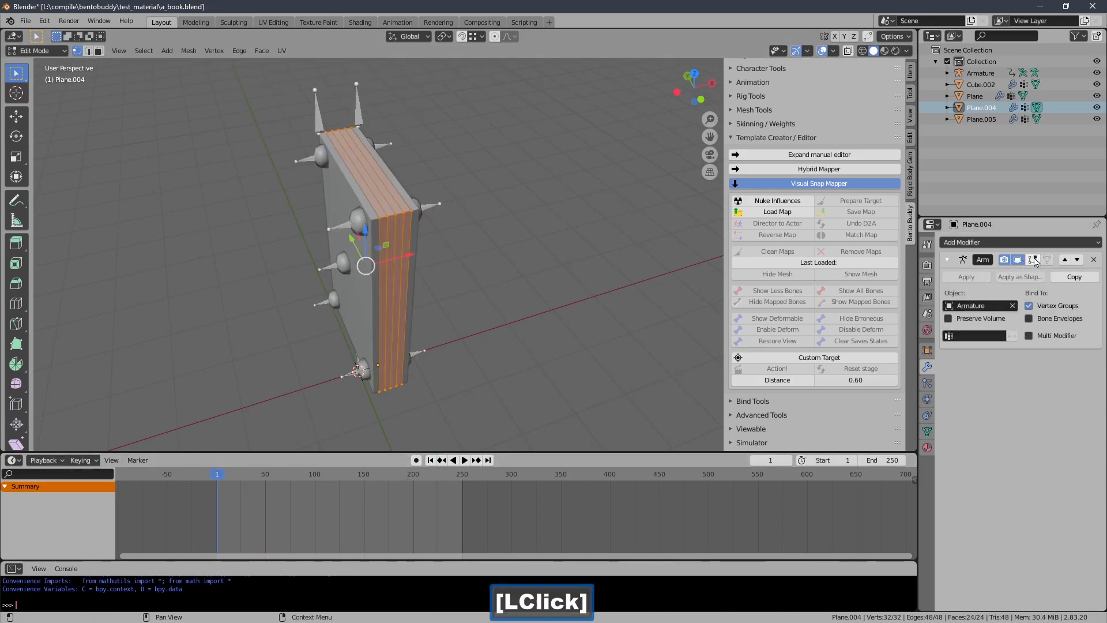
pyautogui.keyDown('ctrl'); pyautogui.moveTo(496, 259); pyautogui.dragTo(498, 244, button='middle'); pyautogui.keyUp('ctrl')
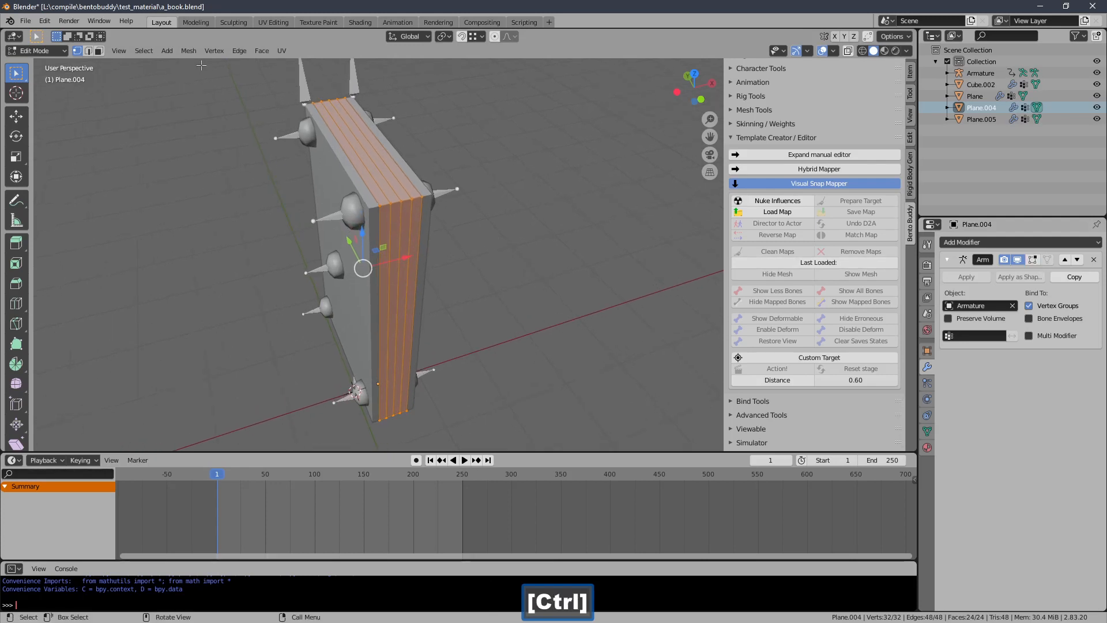
pyautogui.keyDown('ctrl'); pyautogui.moveTo(205, 85); pyautogui.dragTo(207, 95, button='middle'); pyautogui.keyUp('ctrl')
pyautogui.click(189, 51)
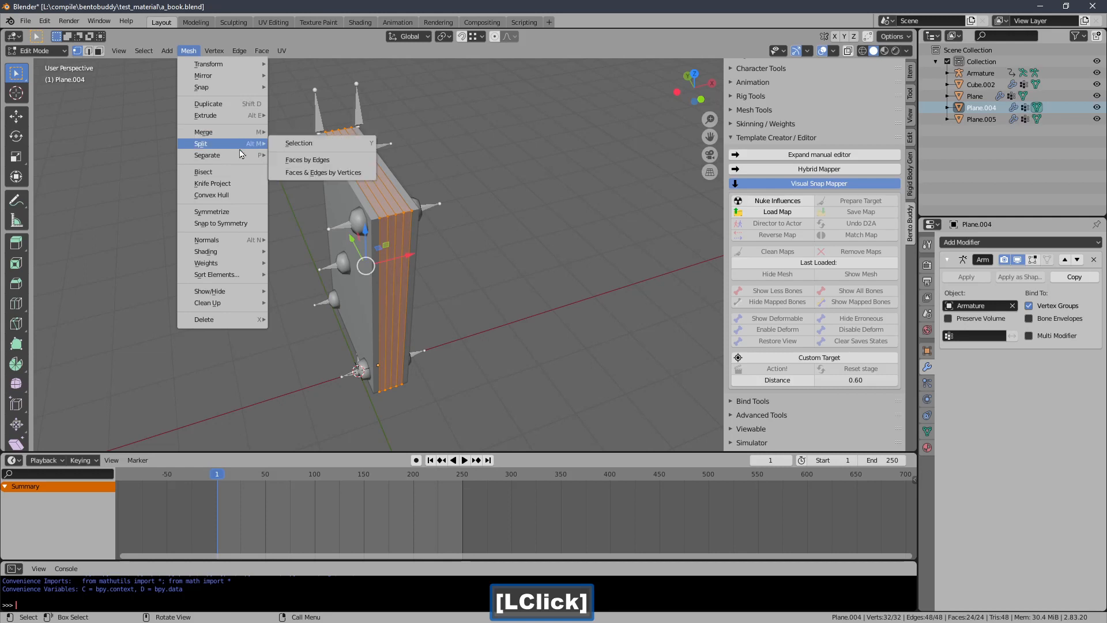
pyautogui.moveTo(242, 159)
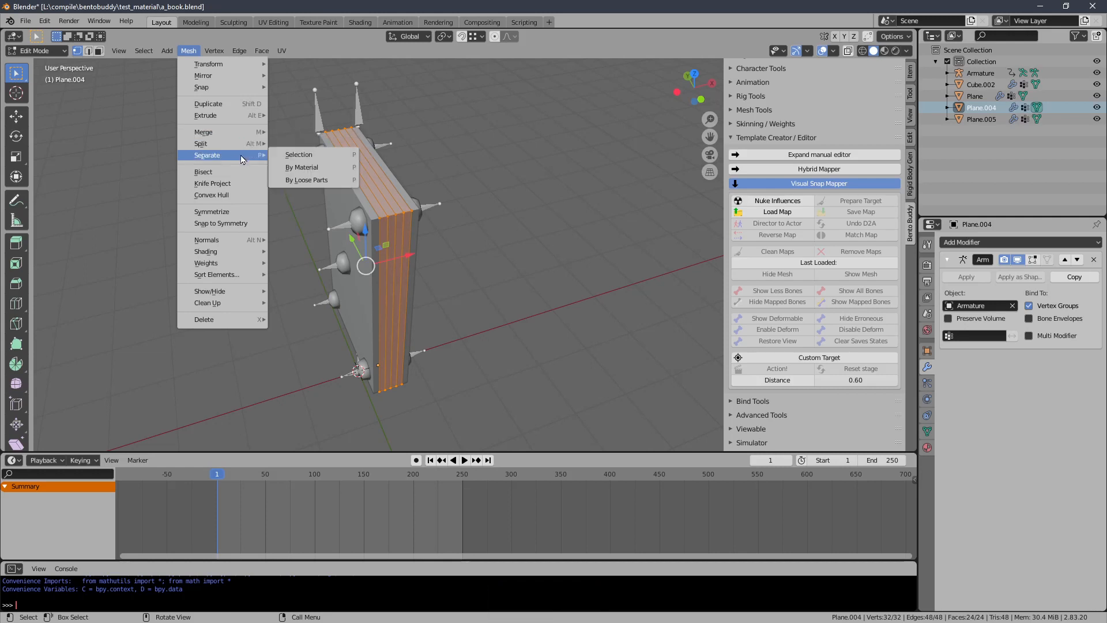
pyautogui.click(333, 180)
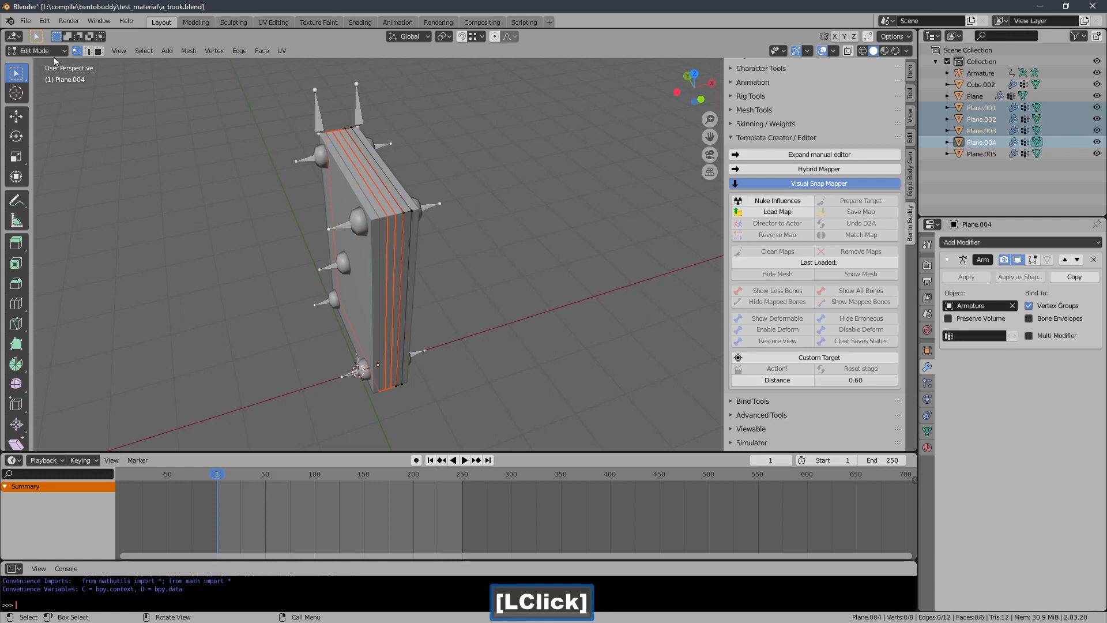
pyautogui.click(54, 51)
# Step: Select individual pages of the book to check that each one is now a separate object
pyautogui.moveTo(288, 174); pyautogui.dragTo(310, 189, button='middle')
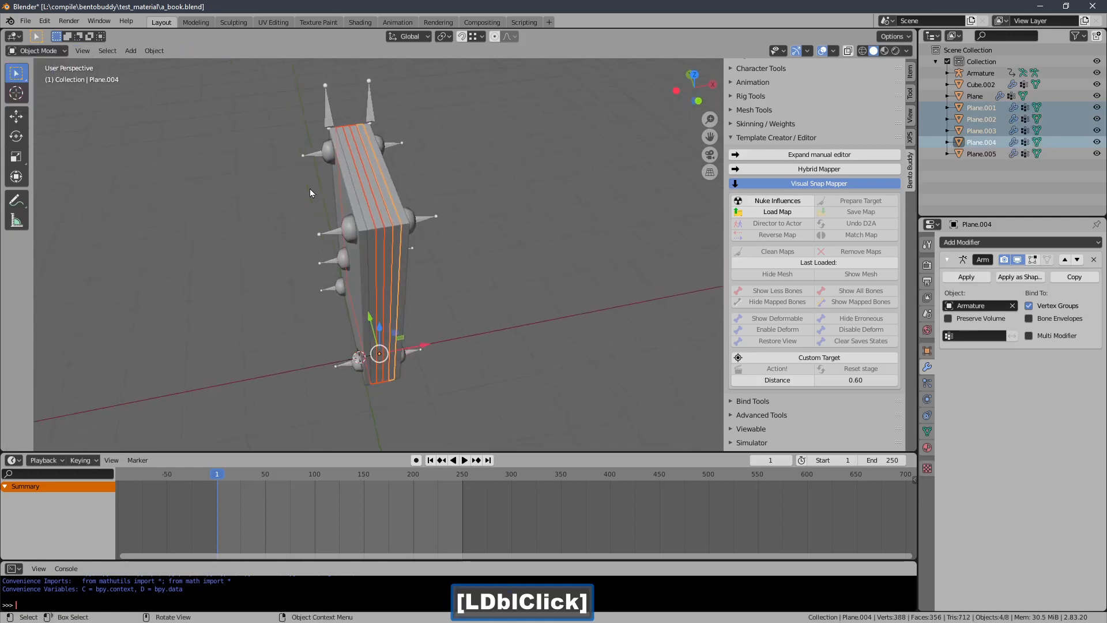
pyautogui.click(311, 188)
pyautogui.click(365, 194)
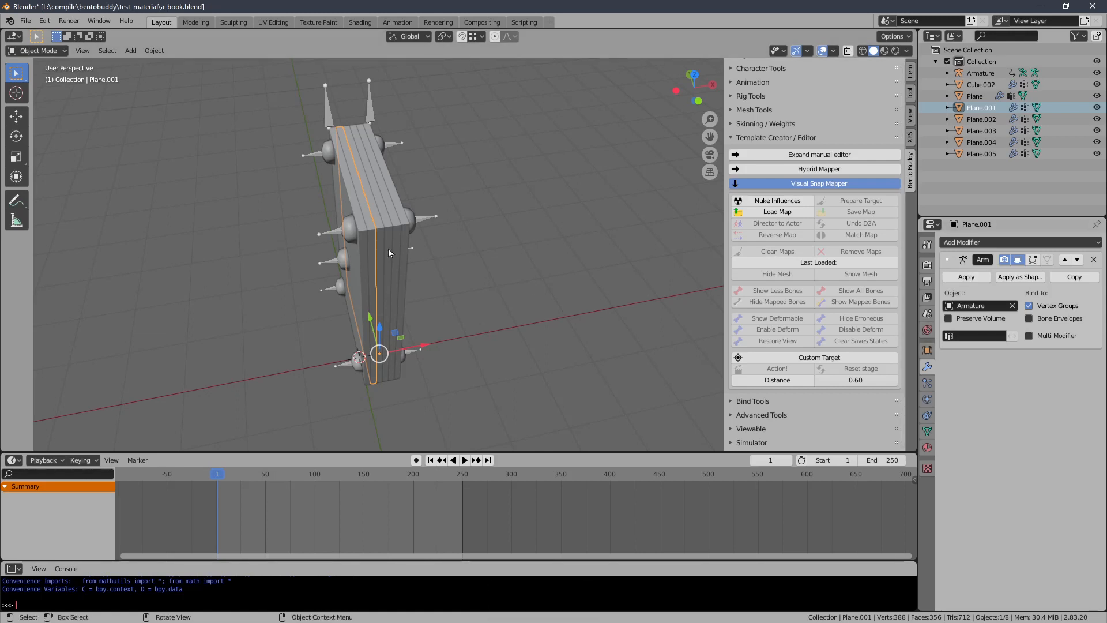
pyautogui.click(388, 229)
pyautogui.click(389, 226)
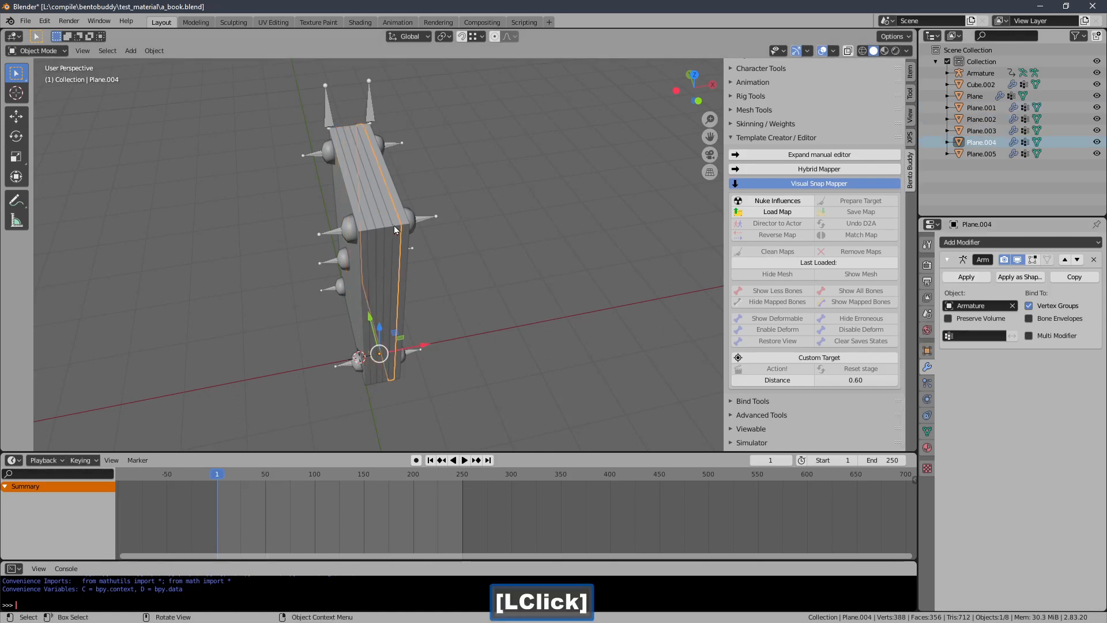
# Step: Scrub the animation to frame 29 to check how the separated pages move with the armature, and return to frame 1
pyautogui.moveTo(327, 254); pyautogui.dragTo(365, 214, button='middle')
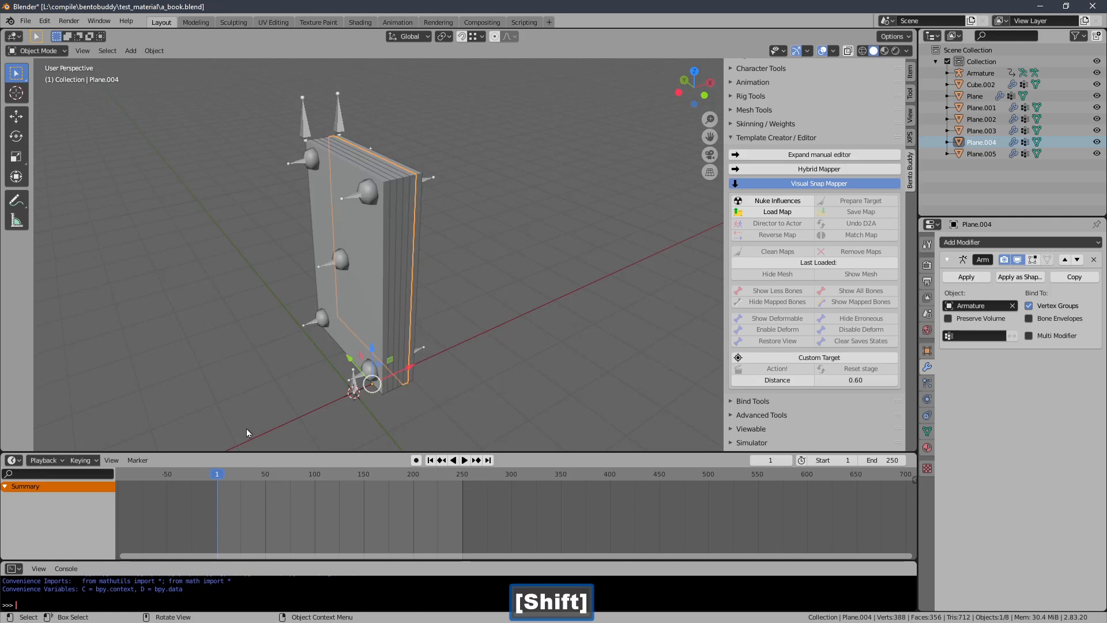
pyautogui.click(232, 478)
pyautogui.moveTo(233, 477)
pyautogui.mouseDown()
pyautogui.moveTo(275, 477)
pyautogui.moveTo(246, 477)
pyautogui.mouseUp()
pyautogui.moveTo(351, 286); pyautogui.dragTo(427, 268, button='middle')
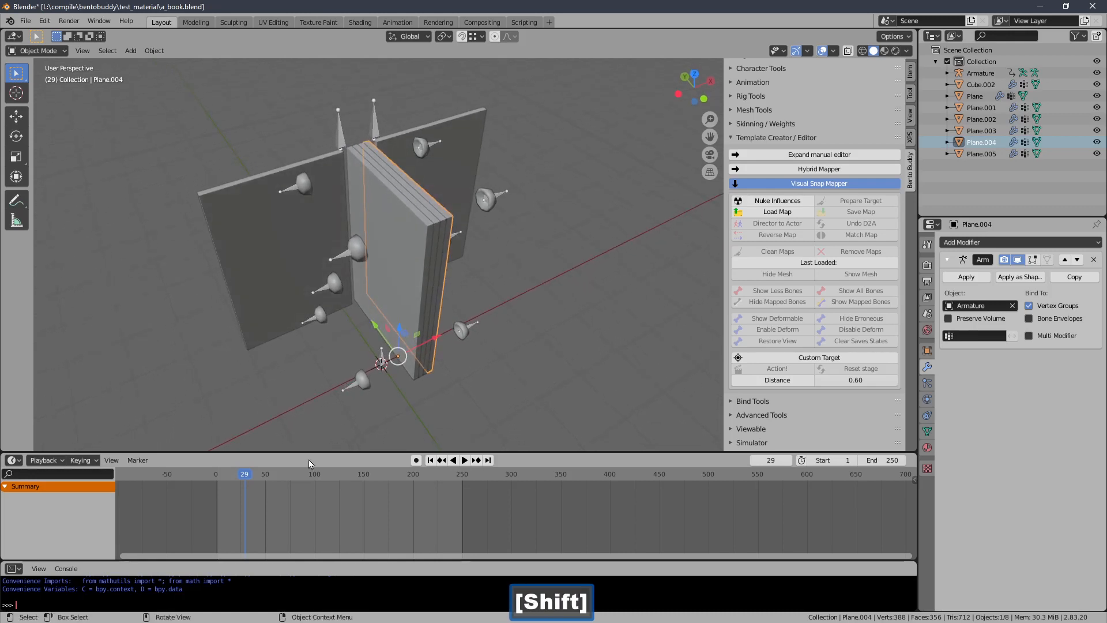
pyautogui.moveTo(247, 481)
pyautogui.mouseDown()
pyautogui.moveTo(218, 478)
pyautogui.moveTo(256, 474)
pyautogui.moveTo(225, 475)
pyautogui.moveTo(255, 476)
pyautogui.moveTo(245, 475)
pyautogui.mouseUp()
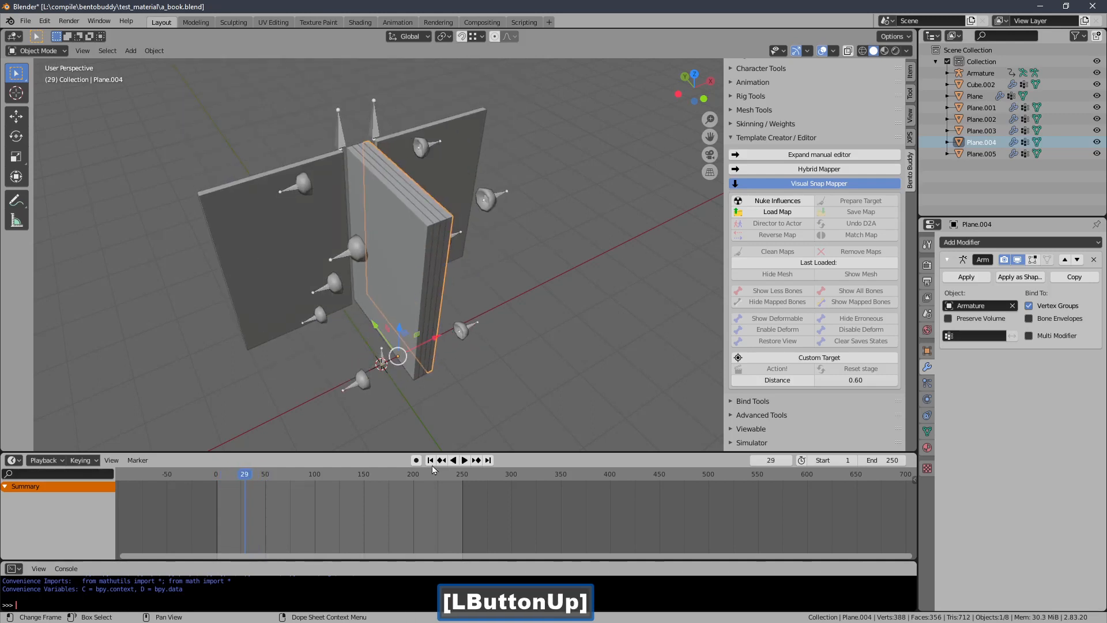
pyautogui.click(431, 460)
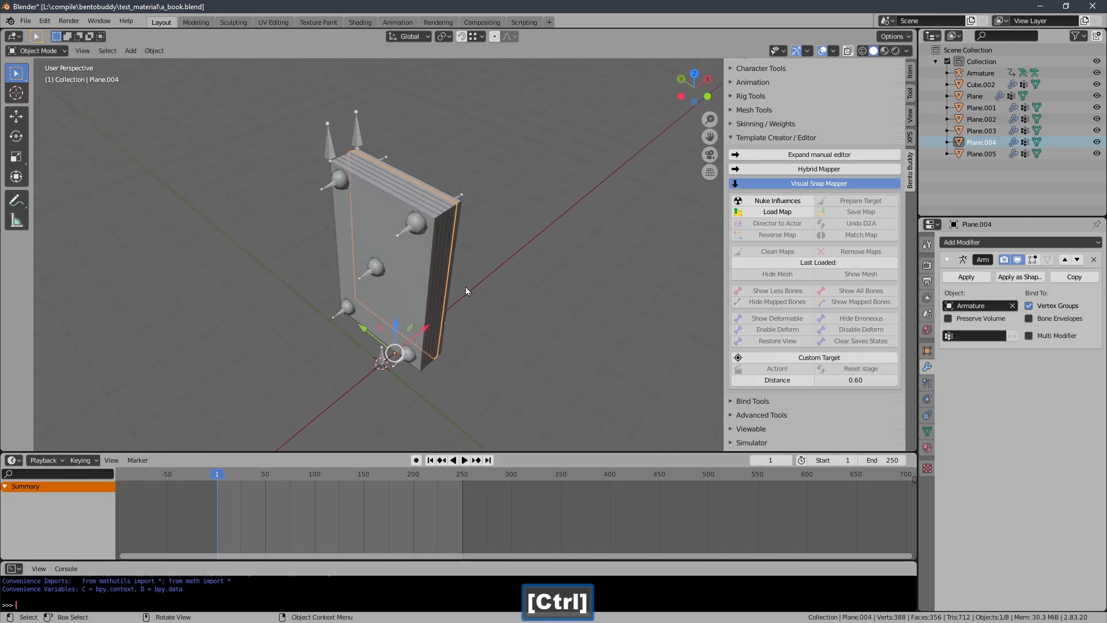
# Step: Select the book's armature by one of its bones above the spine
pyautogui.moveTo(465, 286)
pyautogui.keyDown('shift'); pyautogui.mouseDown(button='middle')
pyautogui.moveTo(473, 291)
pyautogui.moveTo(463, 286)
pyautogui.mouseUp(button='middle'); pyautogui.keyUp('shift')
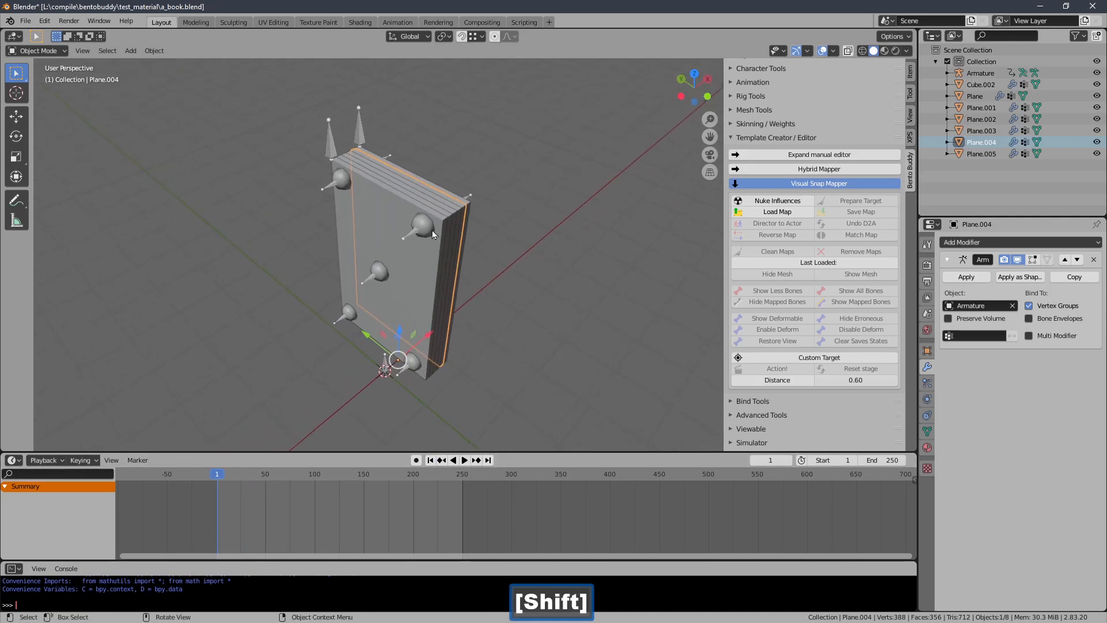
pyautogui.moveTo(385, 199); pyautogui.dragTo(414, 198, button='middle')
pyautogui.moveTo(337, 141); pyautogui.dragTo(344, 150, button='middle')
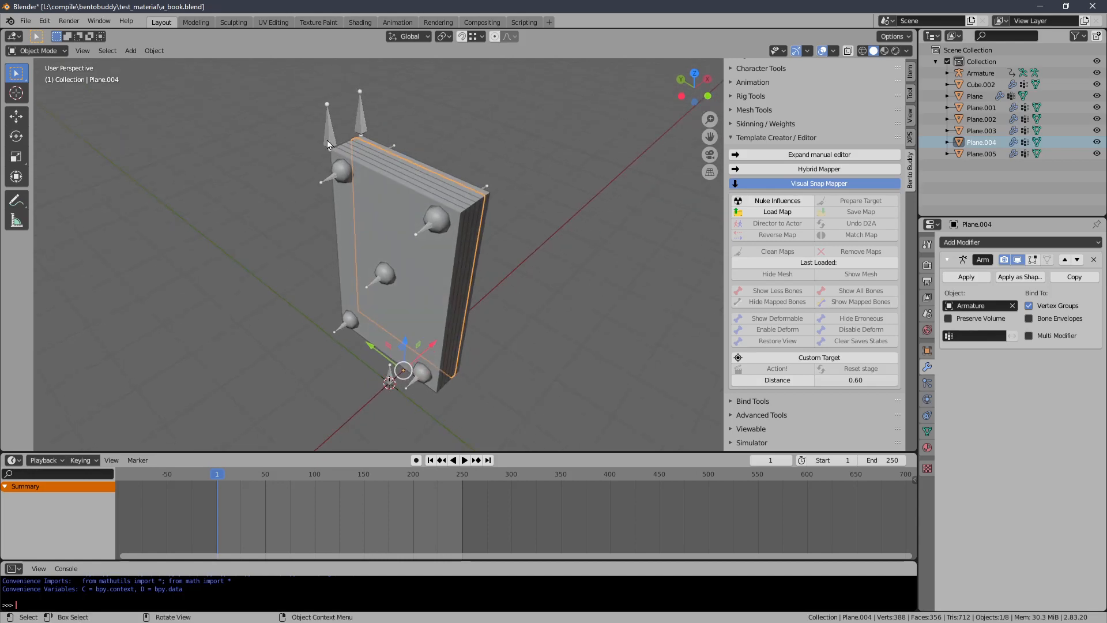
pyautogui.click(327, 141)
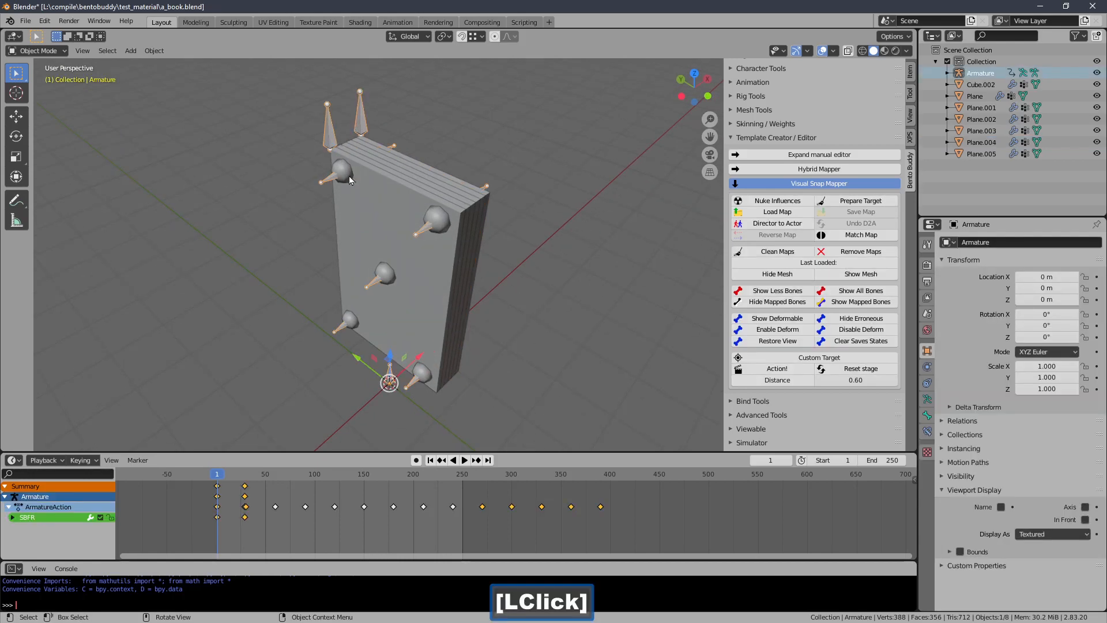
pyautogui.moveTo(433, 230)
pyautogui.mouseDown(button='middle')
pyautogui.moveTo(444, 227)
pyautogui.moveTo(442, 248)
pyautogui.moveTo(455, 251)
pyautogui.moveTo(442, 254)
pyautogui.moveTo(431, 240)
pyautogui.moveTo(452, 235)
pyautogui.mouseUp(button='middle')
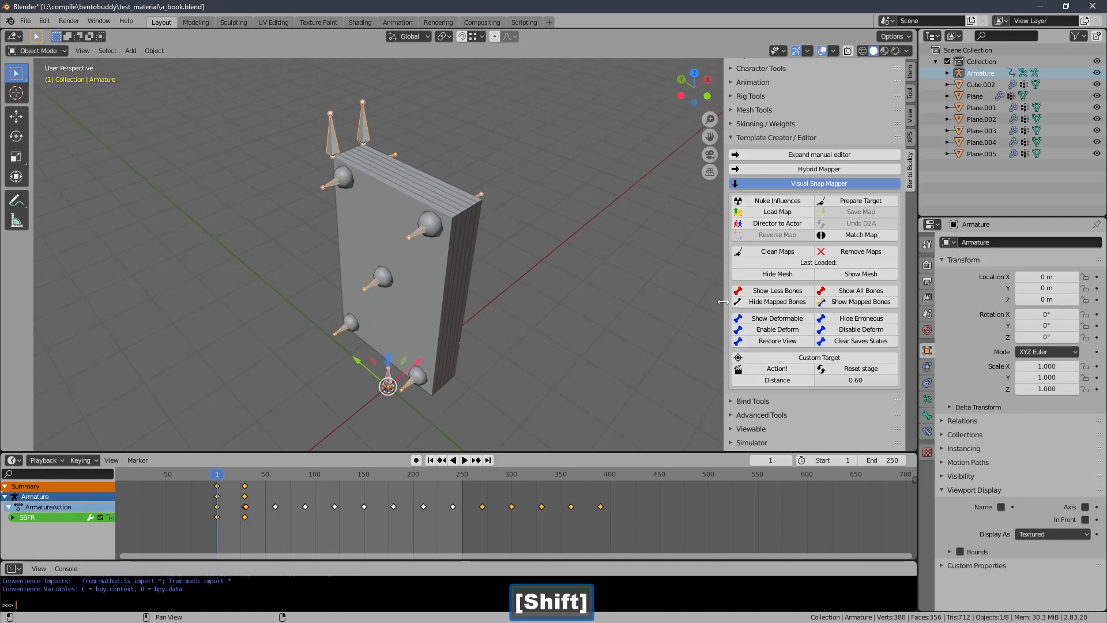
pyautogui.keyDown('shift'); pyautogui.moveTo(573, 327); pyautogui.dragTo(552, 336, button='middle'); pyautogui.keyUp('shift')
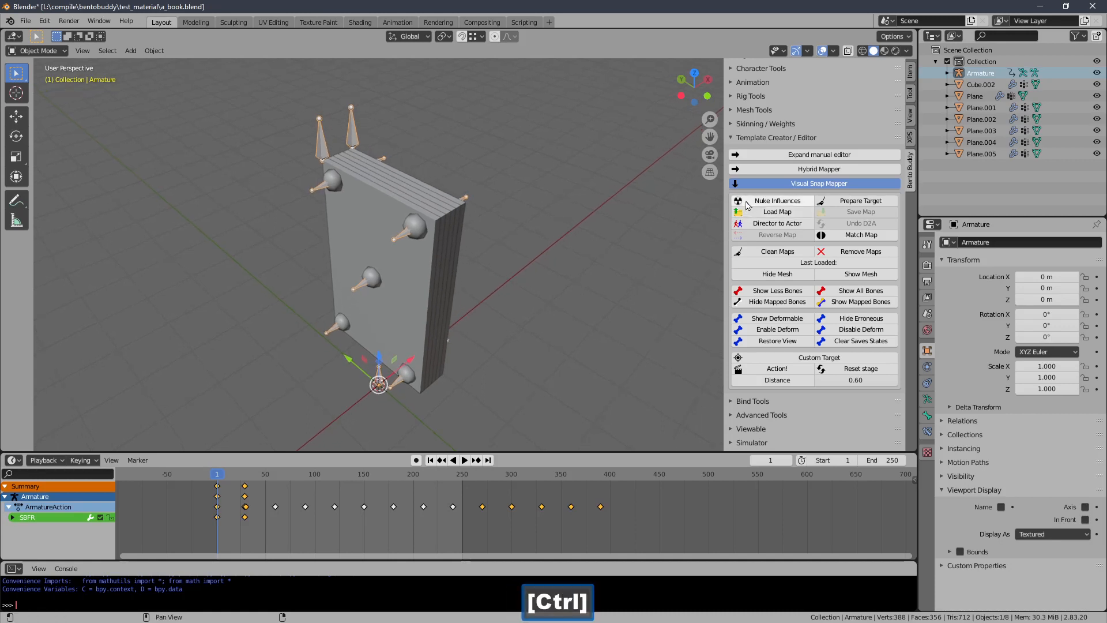
pyautogui.keyDown('shift'); pyautogui.moveTo(558, 233); pyautogui.dragTo(550, 237, button='middle'); pyautogui.keyUp('shift')
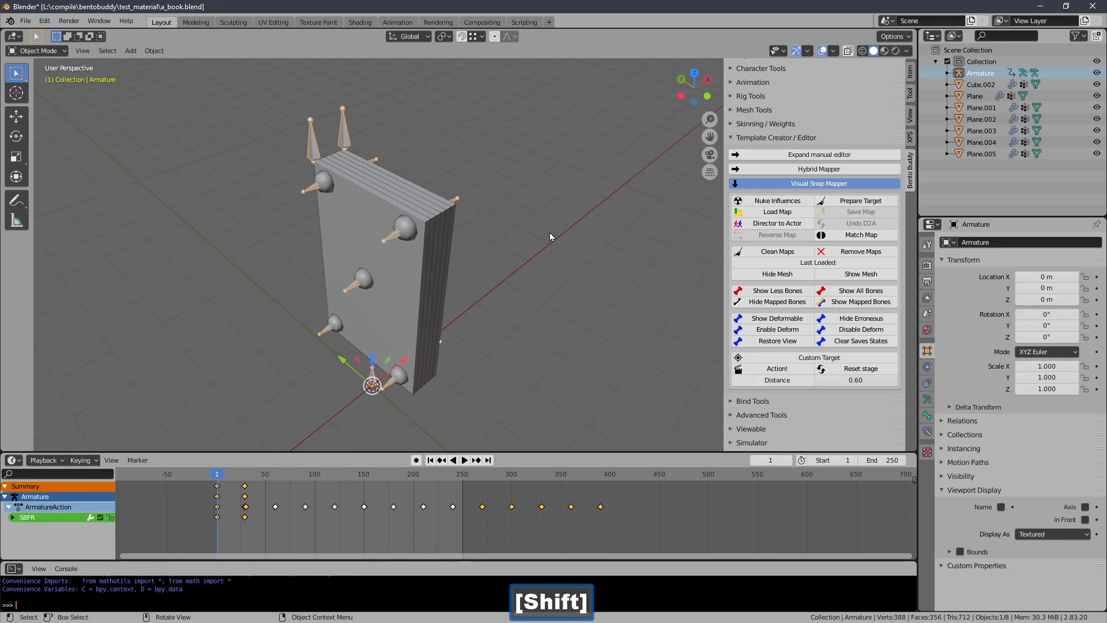
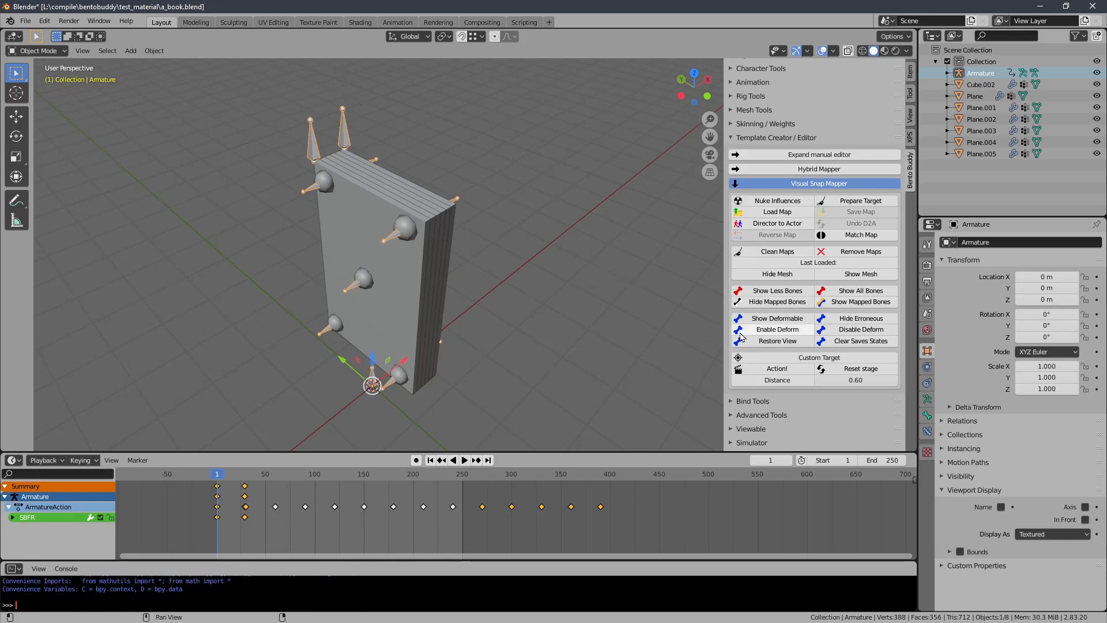
# Step: Run the Visual Snap Mapper's Action! on the armature at distance 0.60, inspect the BentoBuddy rig beside the book, and reset the stage
pyautogui.click(779, 369)
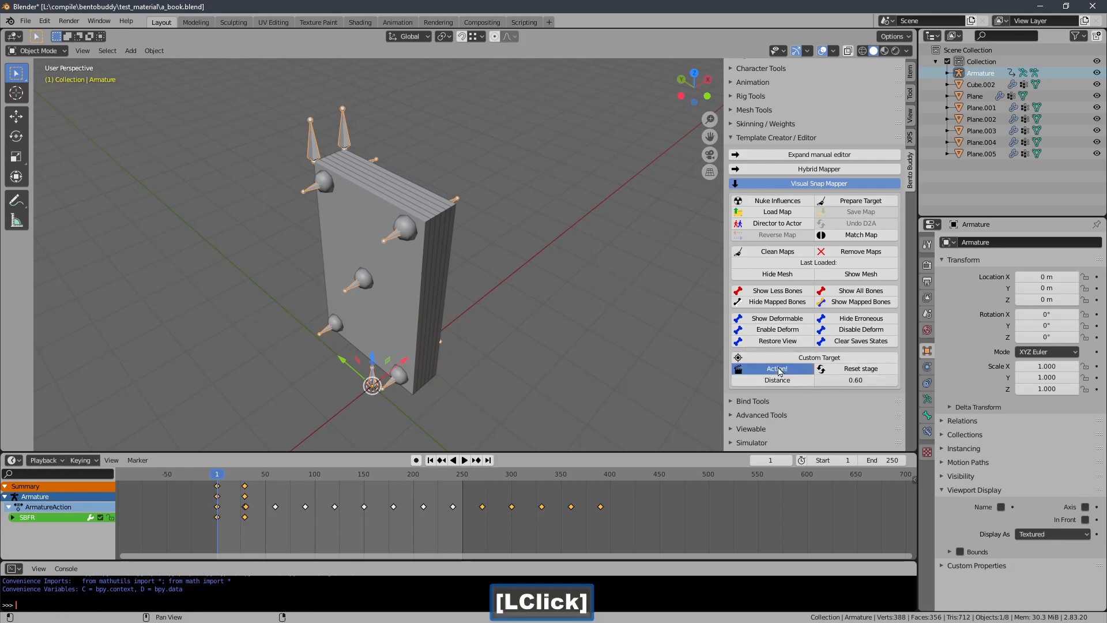
pyautogui.moveTo(510, 288); pyautogui.dragTo(565, 227, button='middle')
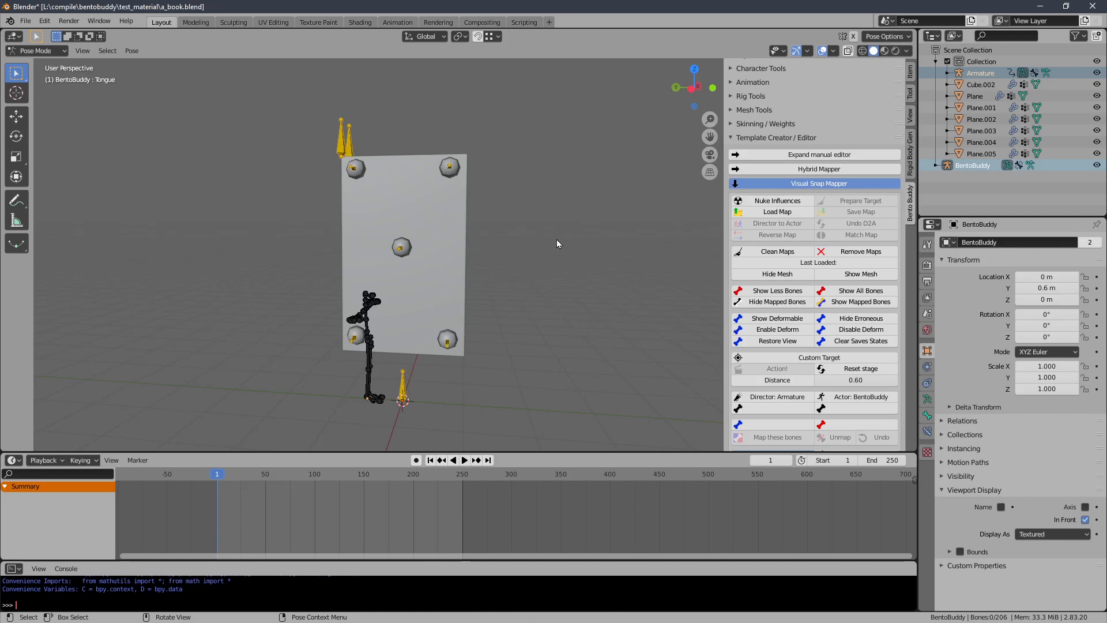
pyautogui.moveTo(558, 239)
pyautogui.keyDown('shift'); pyautogui.mouseDown(button='middle')
pyautogui.moveTo(560, 230)
pyautogui.moveTo(554, 242)
pyautogui.mouseUp(button='middle'); pyautogui.keyUp('shift')
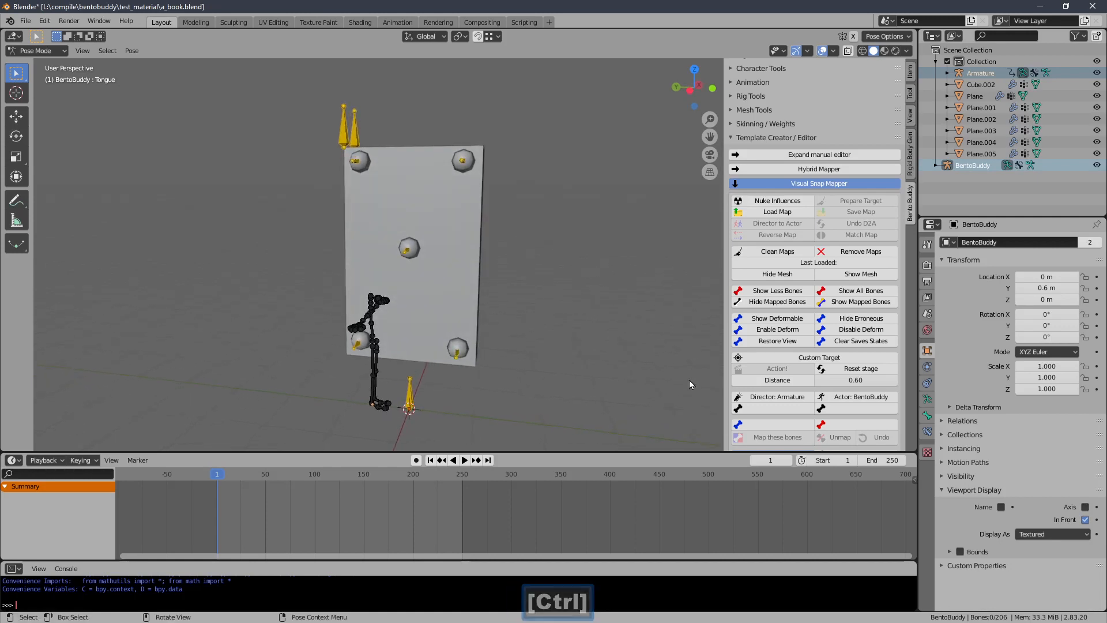
pyautogui.keyDown('shift'); pyautogui.moveTo(594, 351); pyautogui.dragTo(590, 338, button='middle'); pyautogui.keyUp('shift')
pyautogui.keyDown('ctrl'); pyautogui.moveTo(590, 338); pyautogui.dragTo(564, 350, button='middle'); pyautogui.keyUp('ctrl')
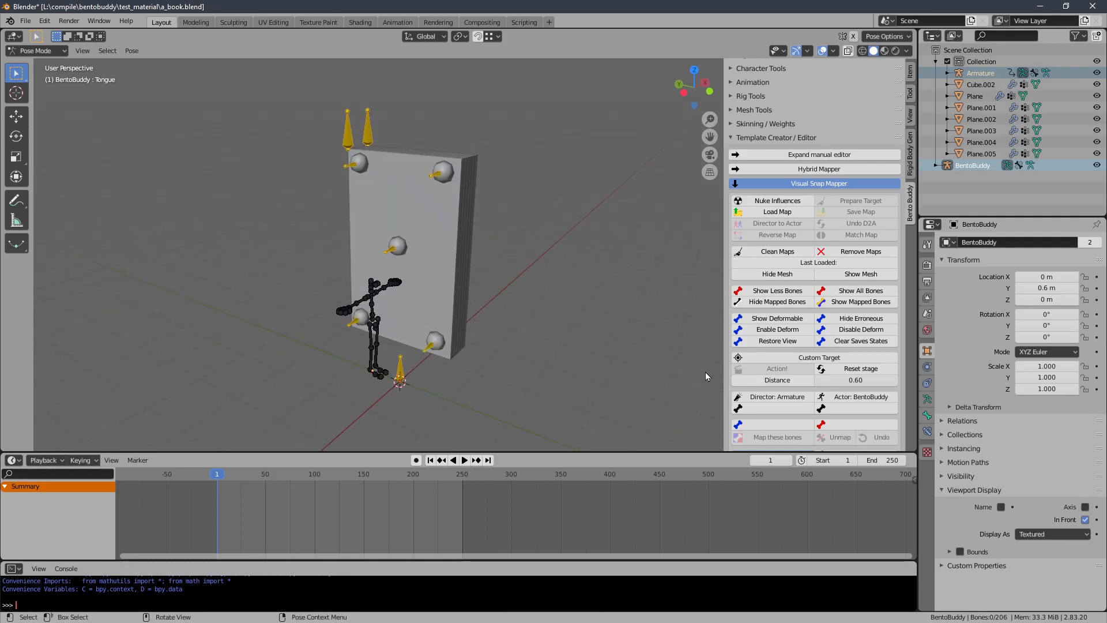
pyautogui.click(861, 369)
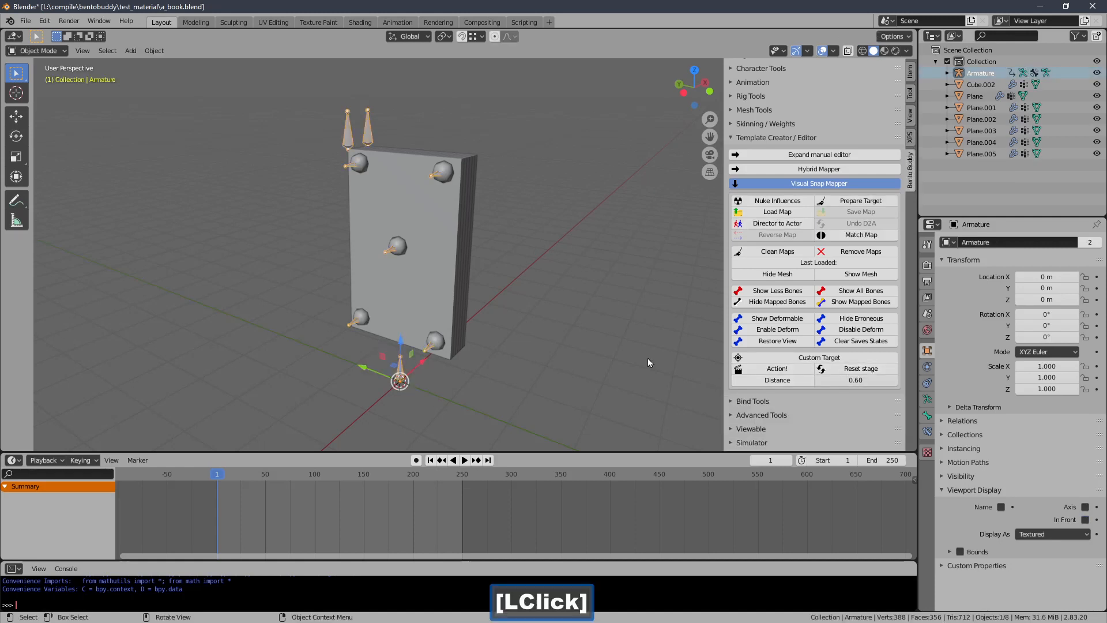
# Step: Try scaling the armature alone to check whether the book meshes follow it, and cancel the scaling
pyautogui.press('s')
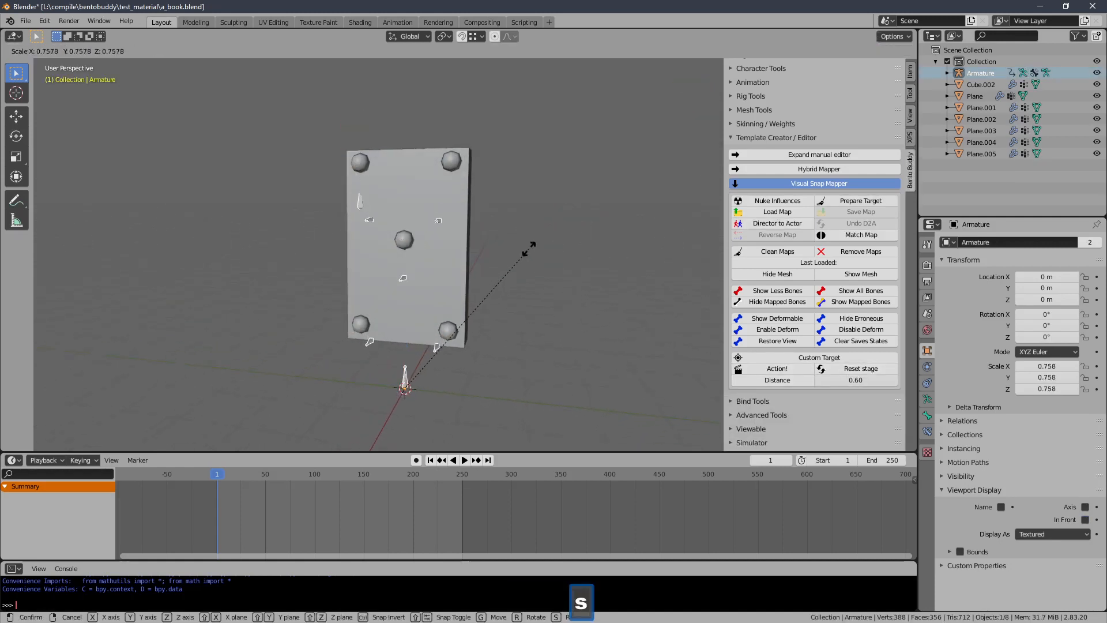
pyautogui.rightClick(512, 311)
pyautogui.moveTo(513, 208); pyautogui.dragTo(500, 247, button='middle')
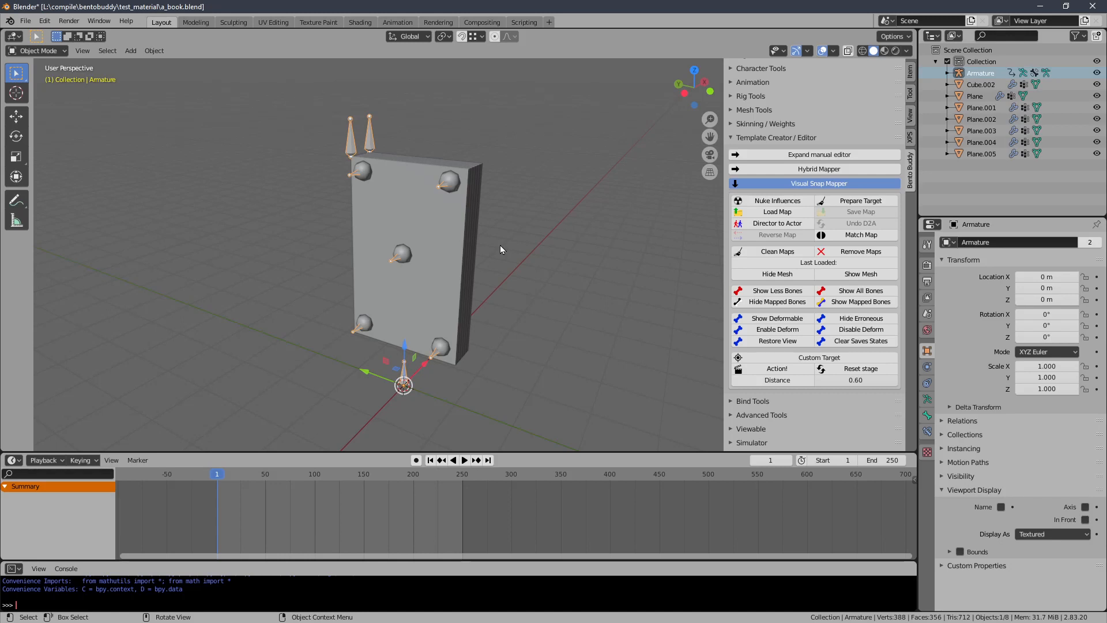
# Step: Invert the selection to pick all the book meshes, add the armature, and parent the meshes to it with the Object option
pyautogui.hotkey('ctrl', 'i')
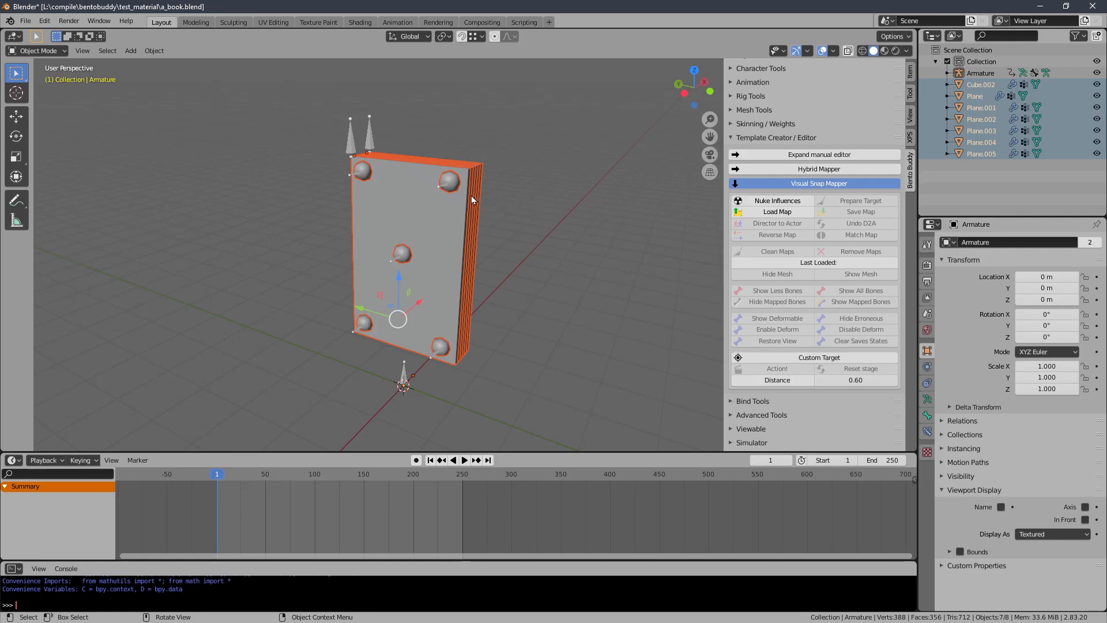
pyautogui.press('shift')
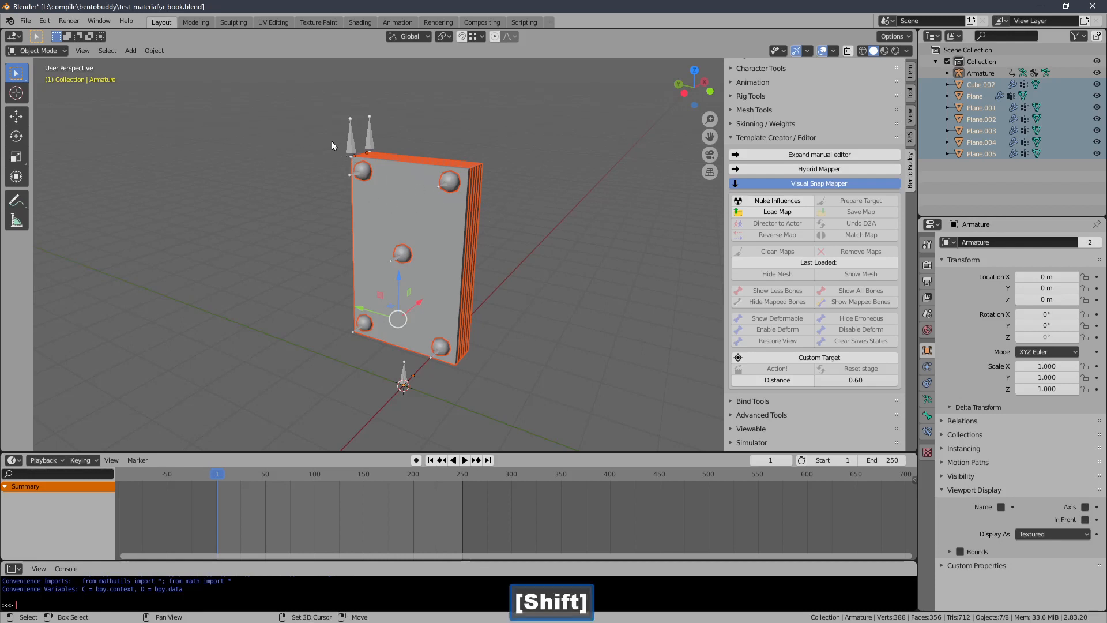
pyautogui.keyDown('shift'); pyautogui.click(351, 139); pyautogui.keyUp('shift')
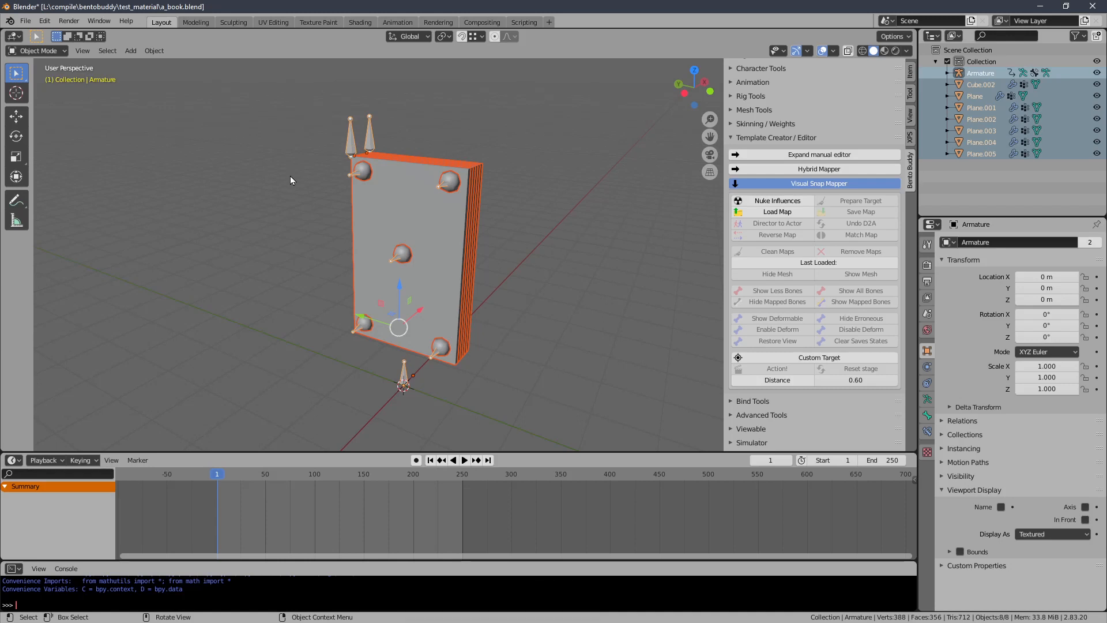
pyautogui.press('ctrl')
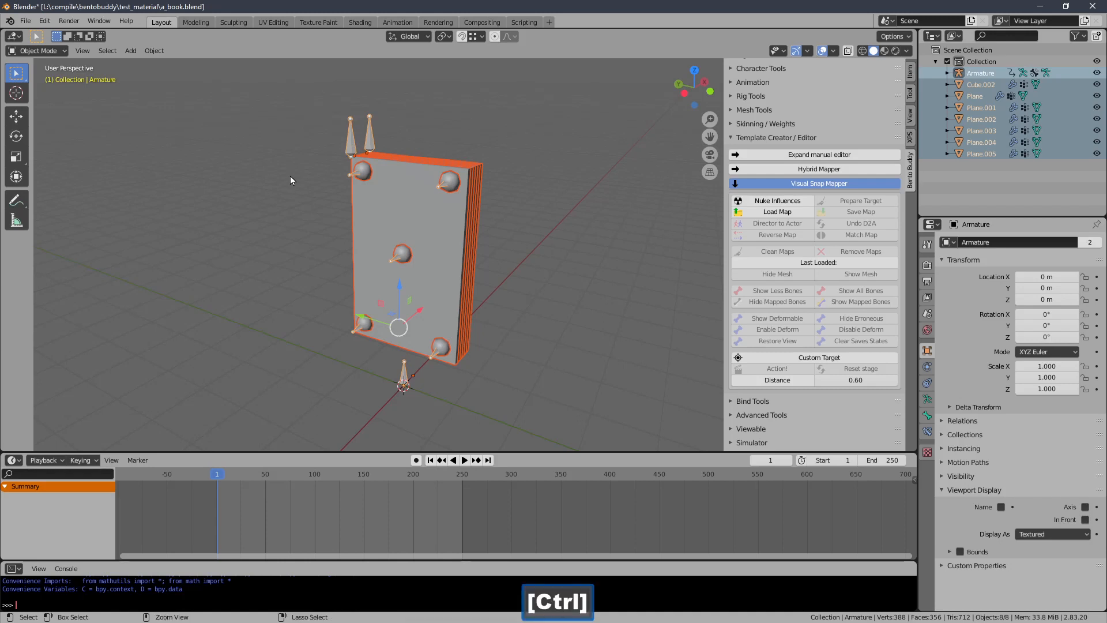
pyautogui.hotkey('ctrl', 'p')
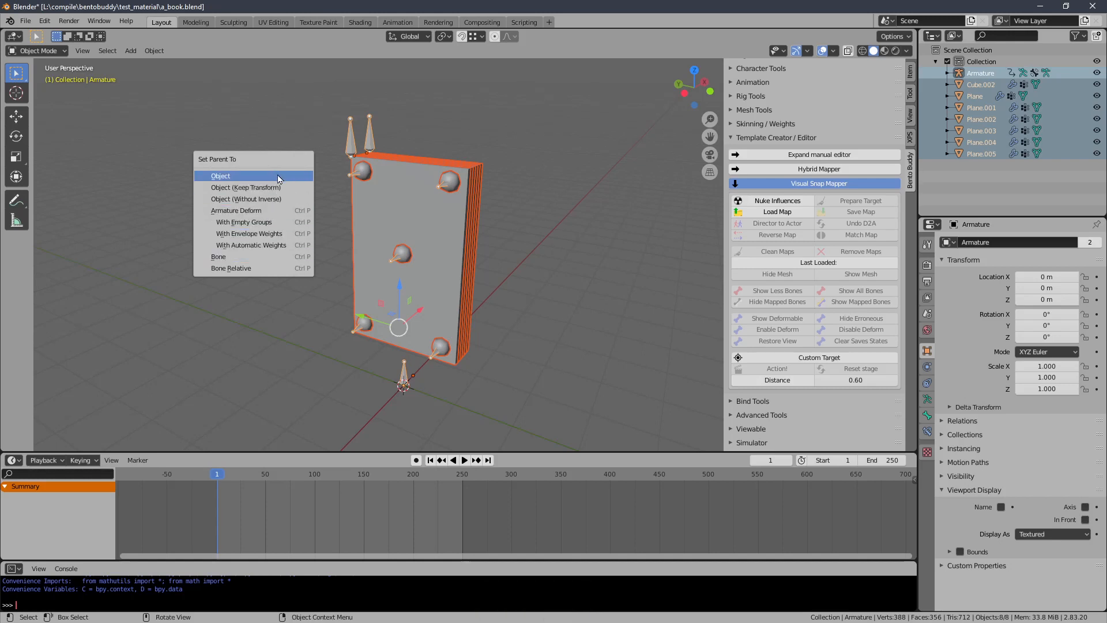
pyautogui.click(279, 177)
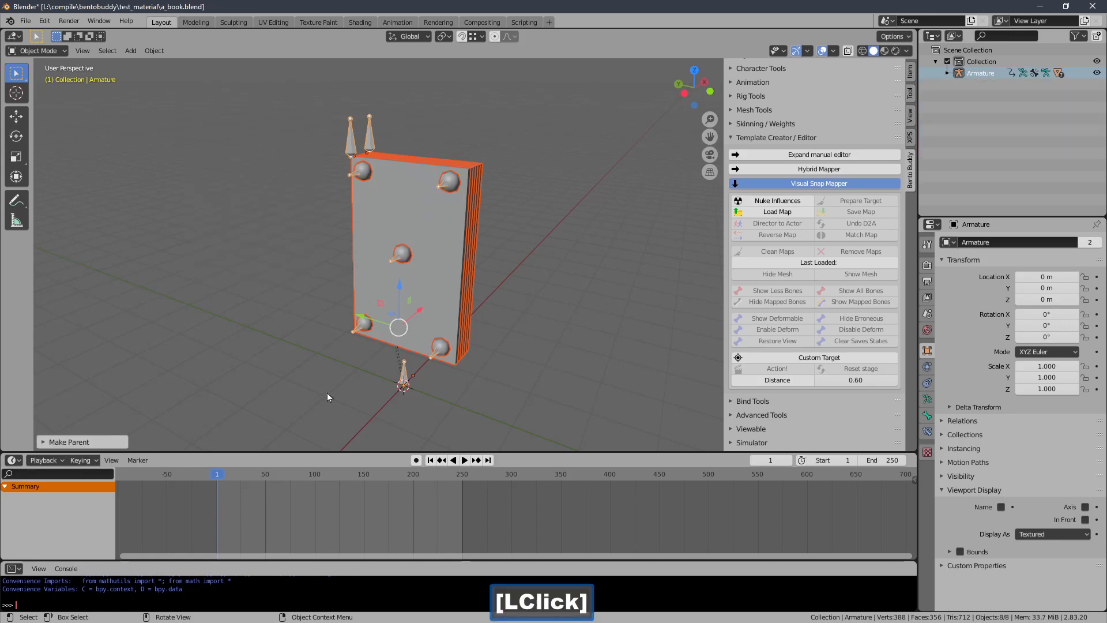
# Step: Scrub to frame 54 to check the parented book's animation, and return to frame 1 with only the armature selected
pyautogui.moveTo(244, 480); pyautogui.dragTo(271, 477)
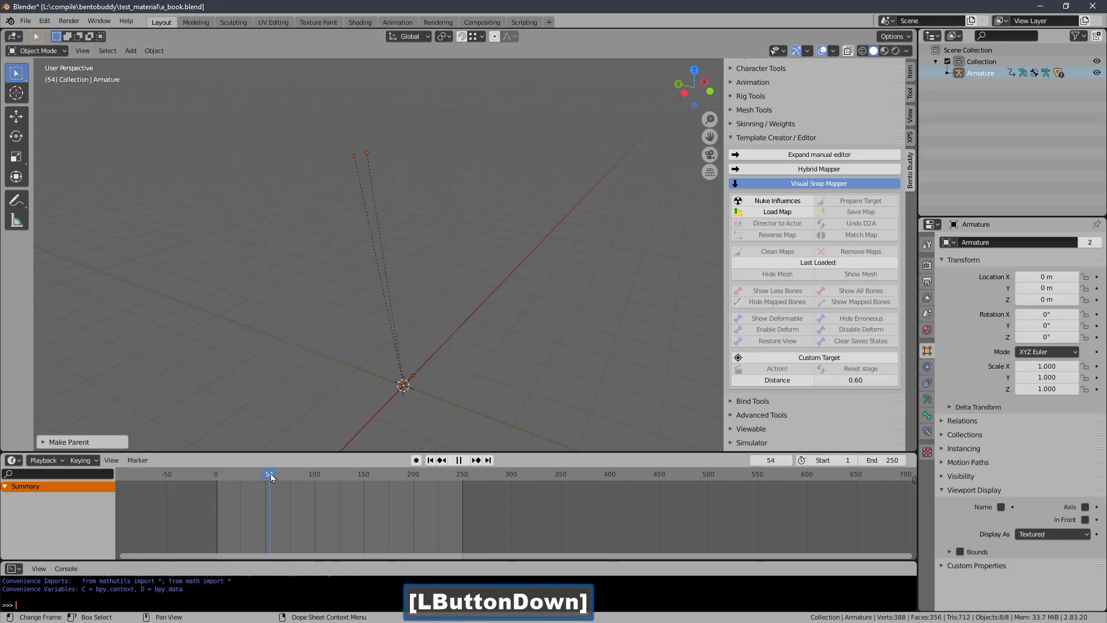
pyautogui.click(430, 461)
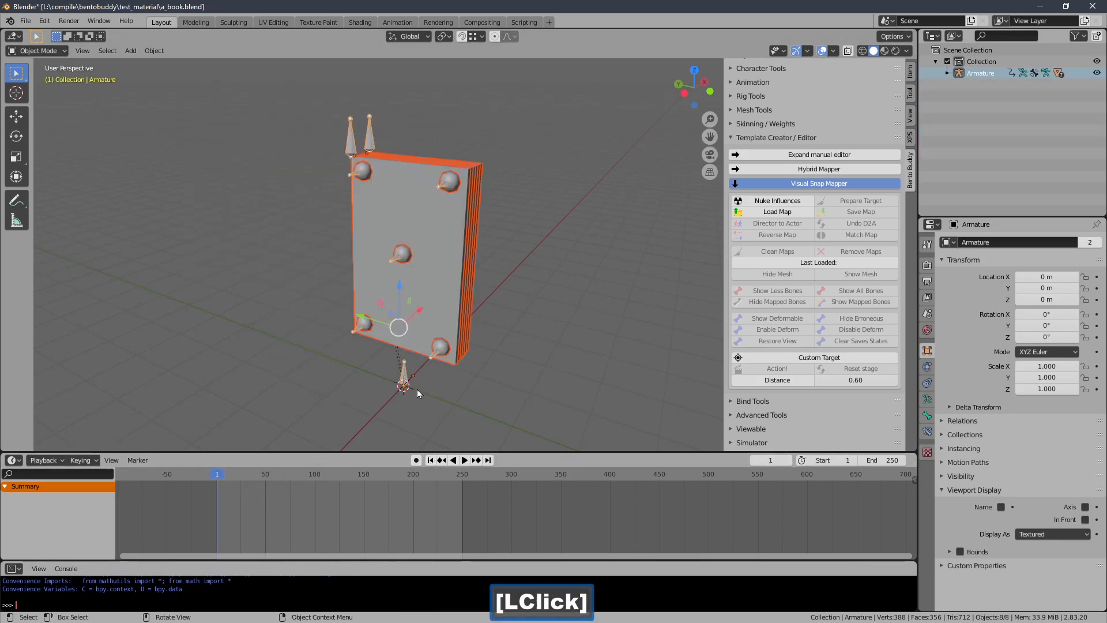
pyautogui.click(403, 381)
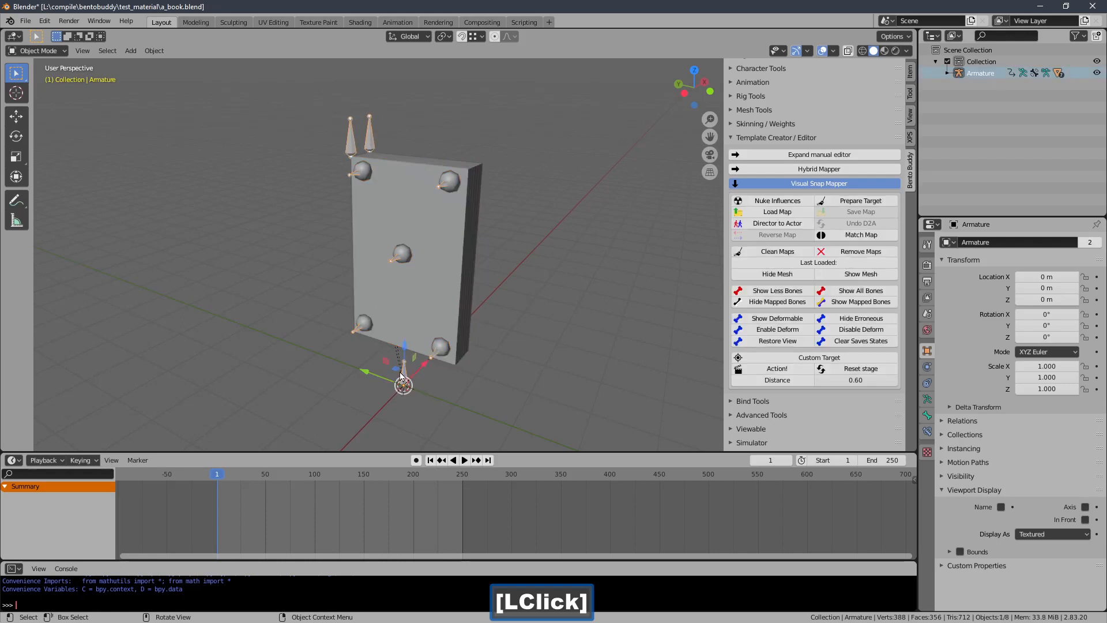
# Step: Try moving and scaling the armature to check that the parented book meshes follow it, and cancel each transform
pyautogui.press('g')
pyautogui.rightClick(448, 310)
pyautogui.press('g')
pyautogui.rightClick(447, 228)
pyautogui.press('s')
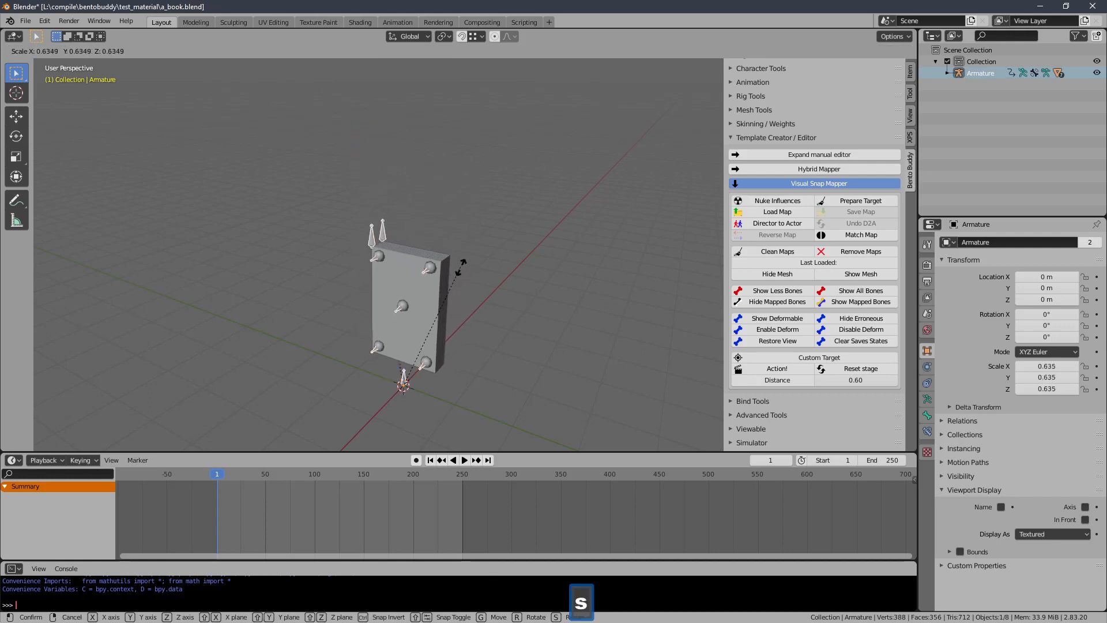
pyautogui.rightClick(460, 266)
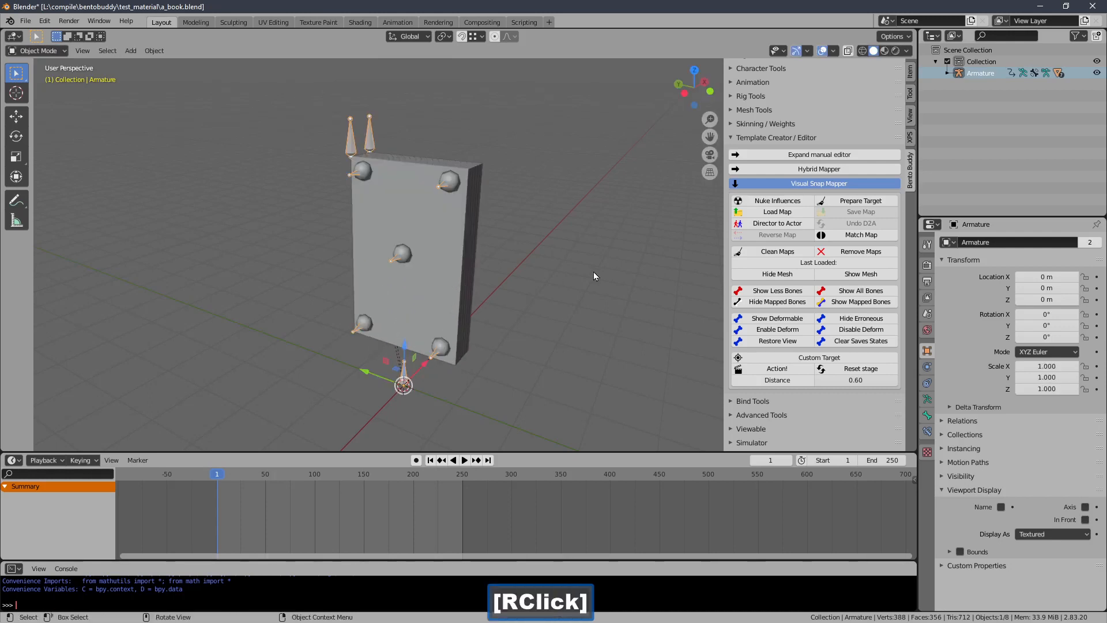
# Step: Add a safe rig (pos/neutral) as a size reference and move it about 1.43 m along Y, beside the book
pyautogui.click(747, 139)
pyautogui.click(742, 163)
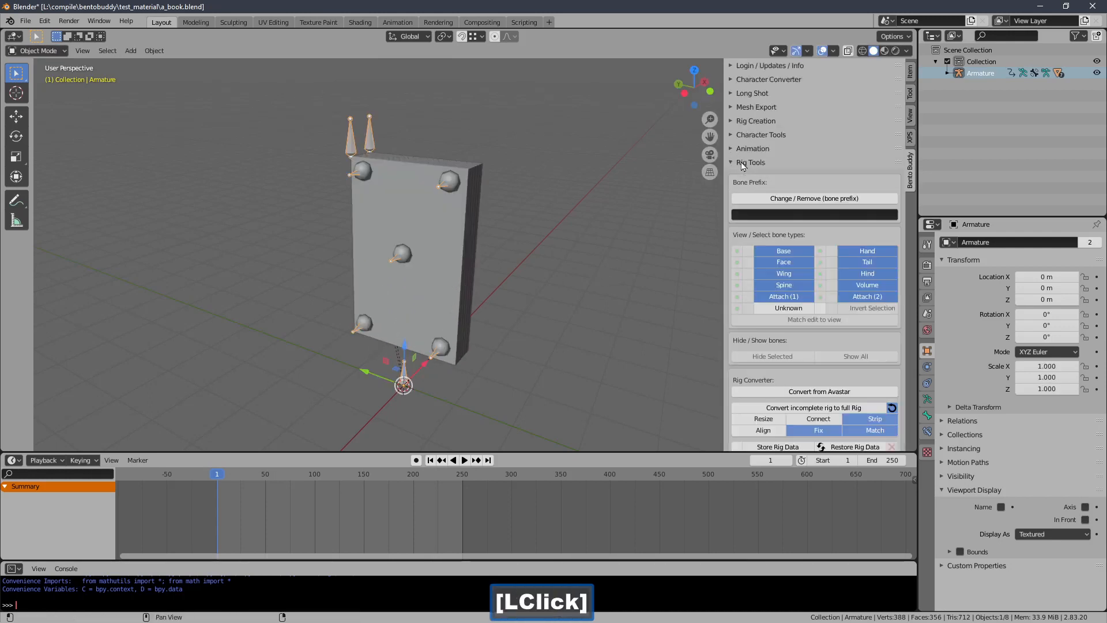
pyautogui.click(743, 163)
pyautogui.click(747, 137)
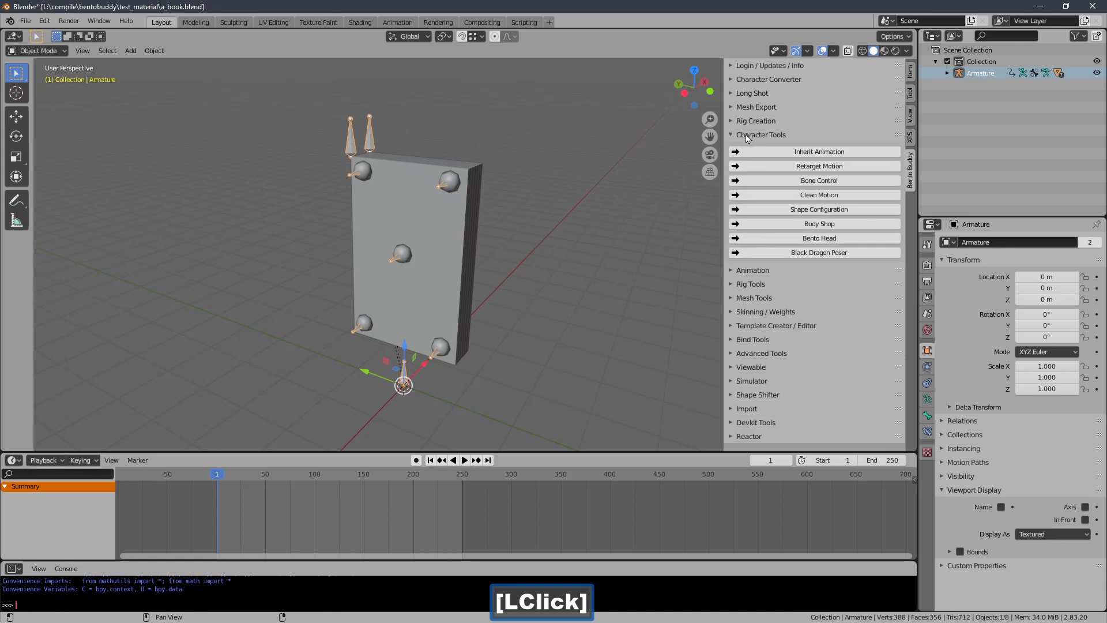
pyautogui.click(748, 135)
pyautogui.click(748, 121)
pyautogui.click(807, 140)
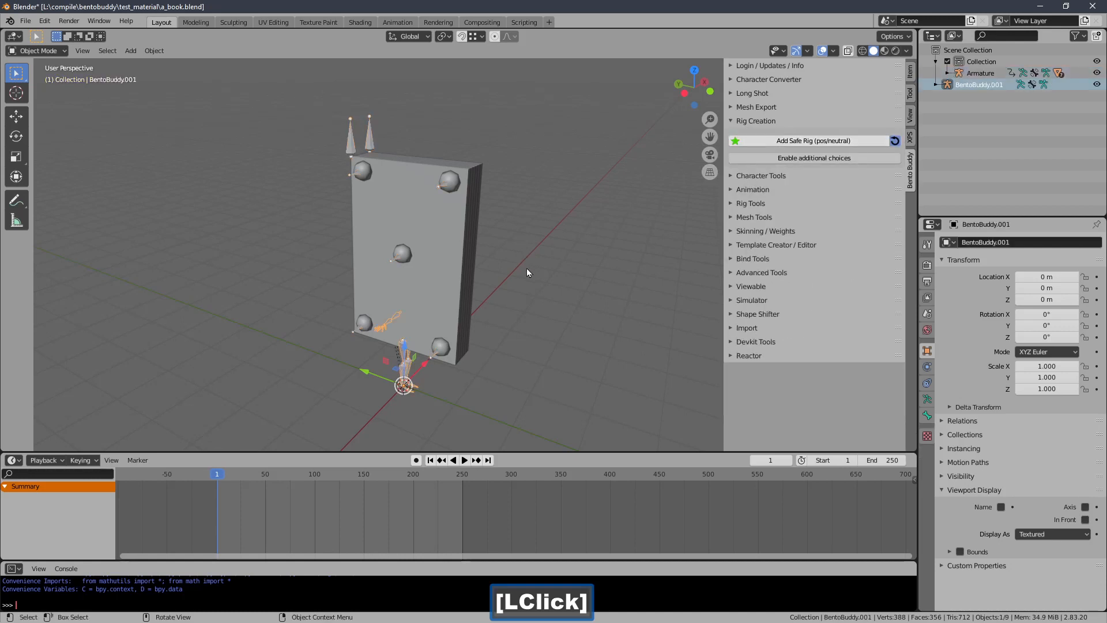
pyautogui.moveTo(527, 268); pyautogui.dragTo(510, 313, button='middle')
pyautogui.moveTo(369, 376); pyautogui.dragTo(298, 373)
pyautogui.moveTo(351, 321); pyautogui.dragTo(383, 296, button='middle')
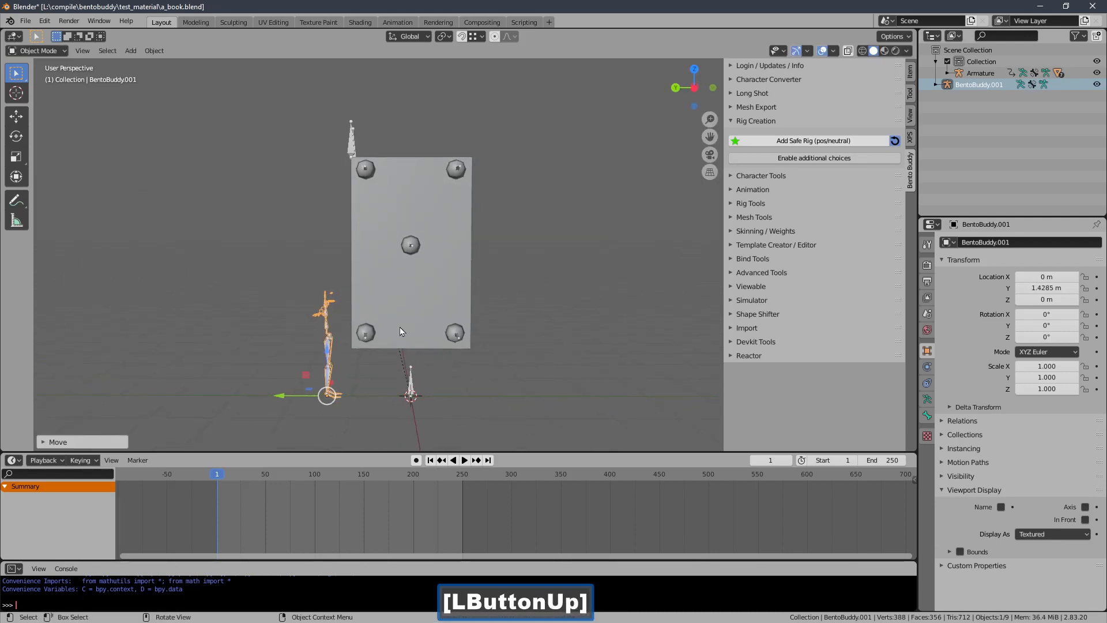
# Step: Scale the book armature down uniformly to about 0.416 from the front view, using the reference rig's height as a guide
pyautogui.click(411, 377)
pyautogui.press('KP_1')
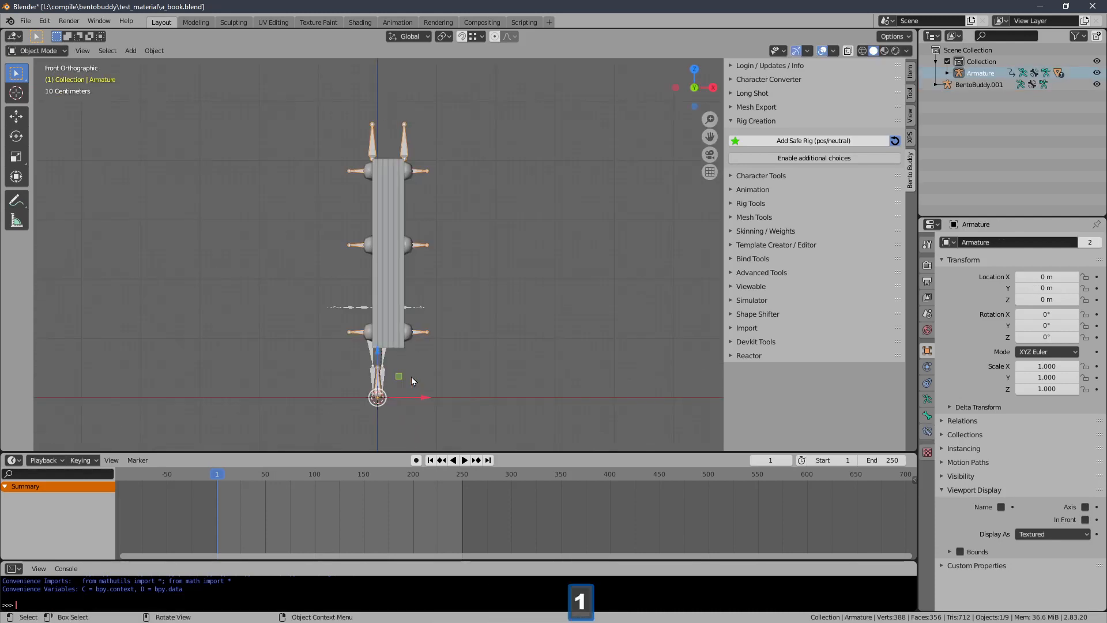
pyautogui.keyDown('shift'); pyautogui.moveTo(402, 322); pyautogui.dragTo(403, 262, button='middle'); pyautogui.keyUp('shift')
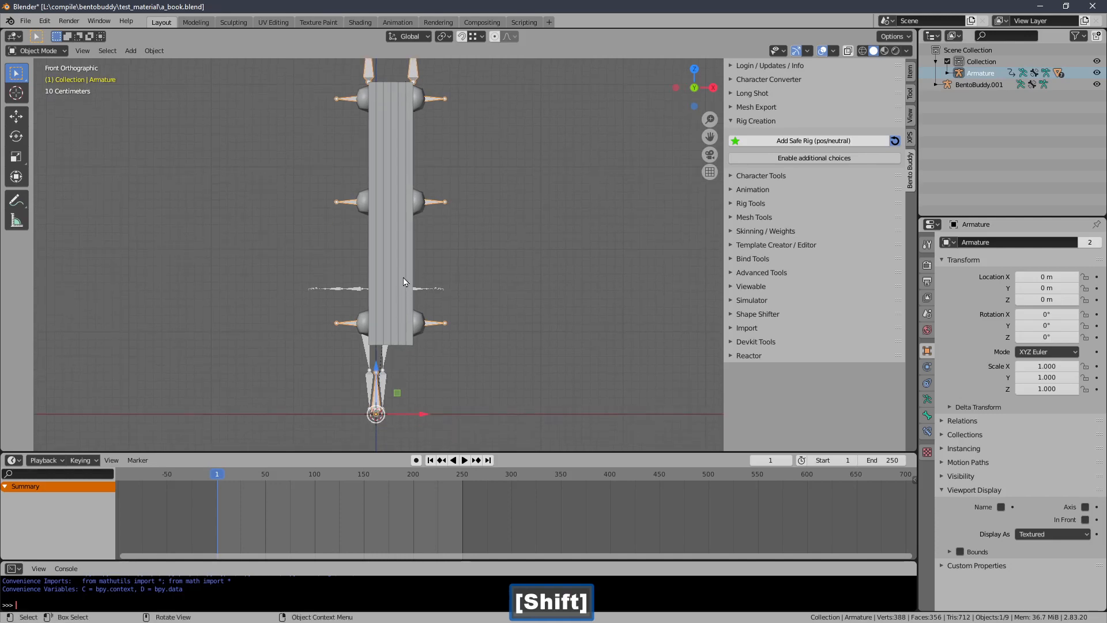
pyautogui.press('s')
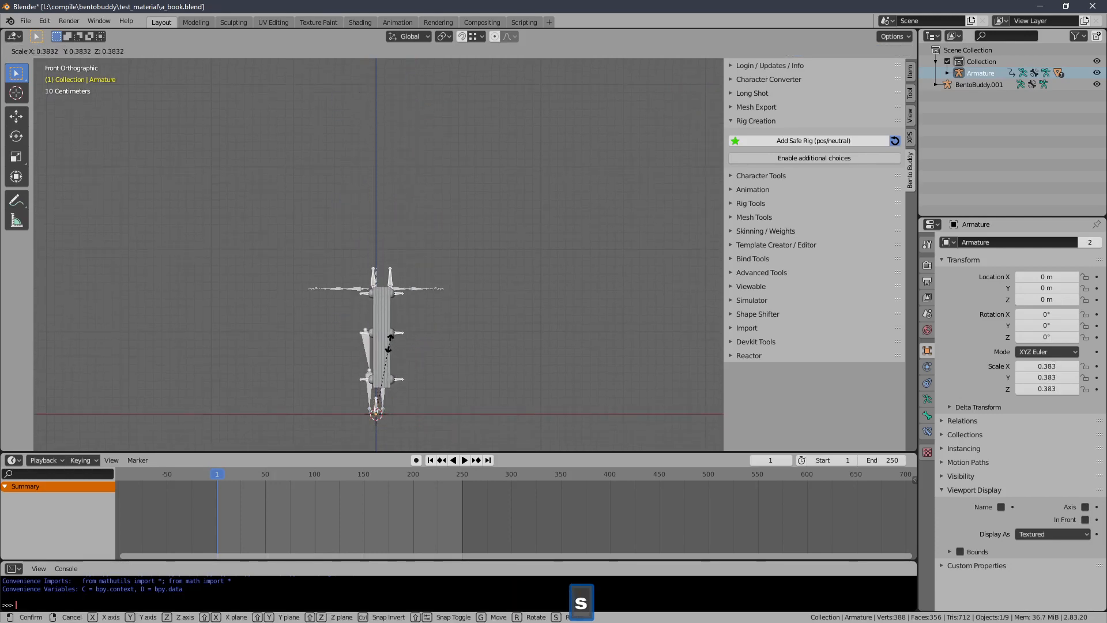
pyautogui.click(387, 317)
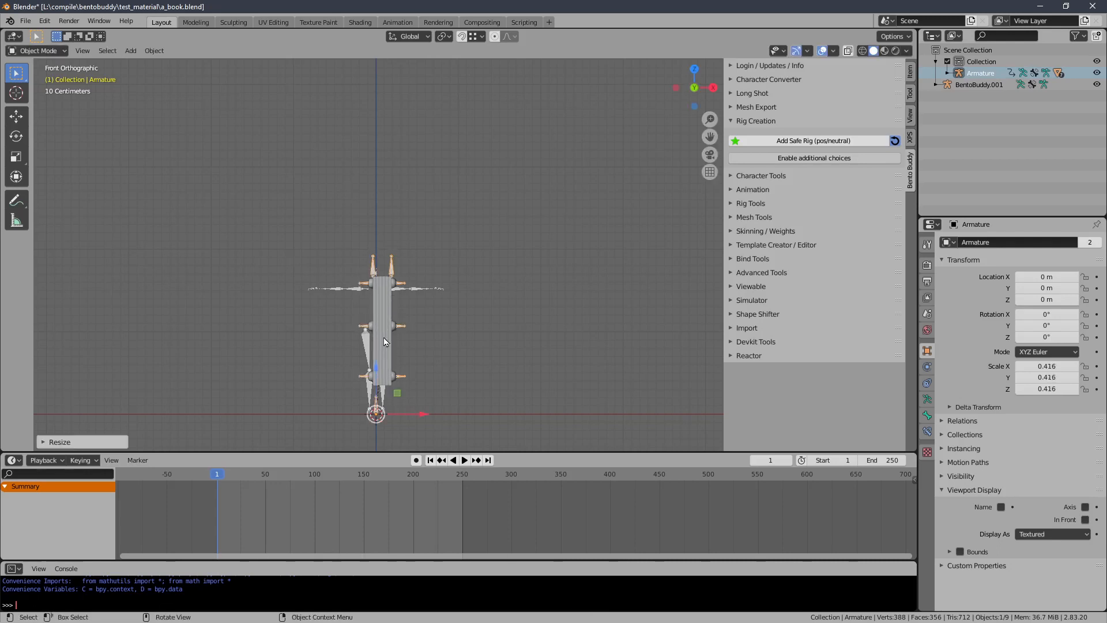
pyautogui.moveTo(372, 289); pyautogui.dragTo(465, 202, button='middle')
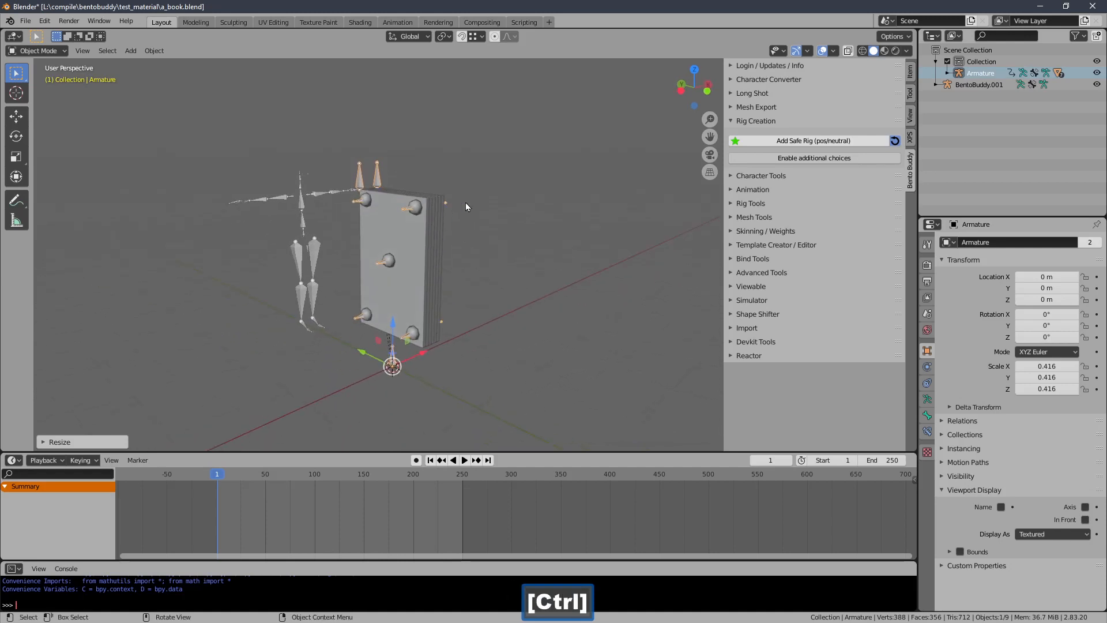
# Step: Check the book armature's dimensions and scale it down further to about 0.355
pyautogui.click(909, 76)
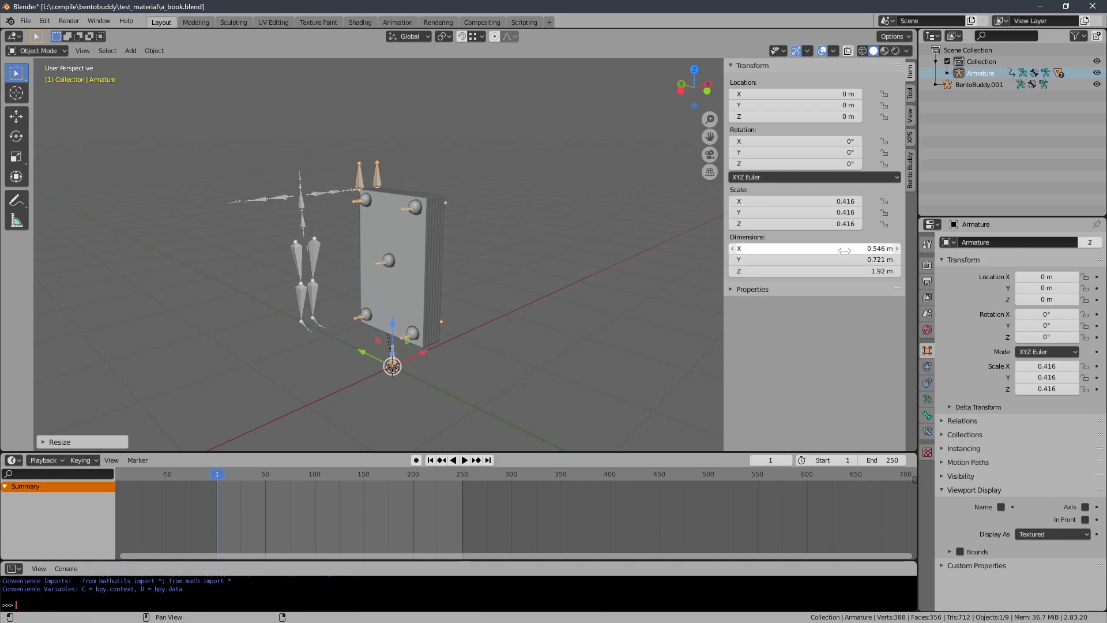
pyautogui.press('s')
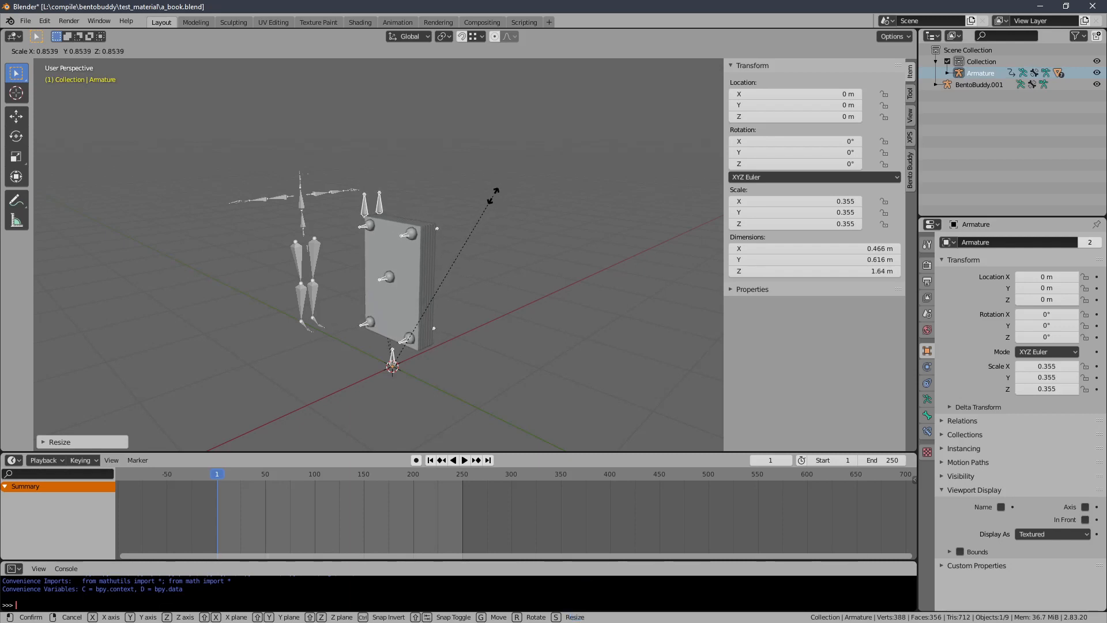
pyautogui.click(485, 199)
pyautogui.moveTo(438, 212)
pyautogui.mouseDown(button='middle')
pyautogui.moveTo(525, 210)
pyautogui.moveTo(452, 223)
pyautogui.mouseUp(button='middle')
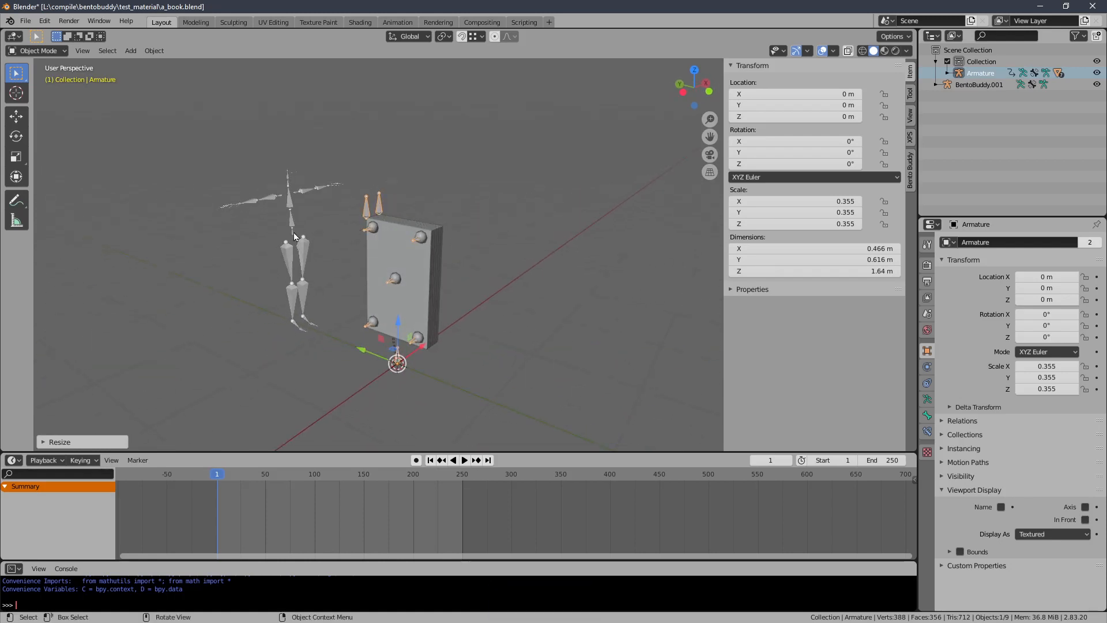
# Step: Delete the BentoBuddy reference rig standing beside the book
pyautogui.click(295, 253)
pyautogui.press('Delete')
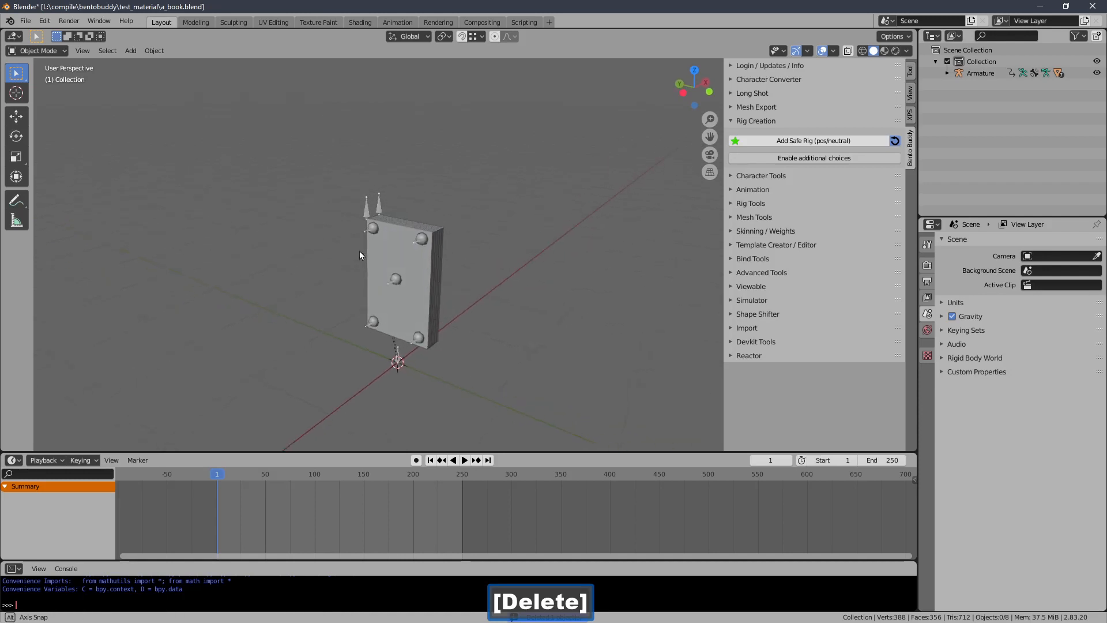
pyautogui.keyDown('ctrl'); pyautogui.moveTo(403, 245); pyautogui.dragTo(395, 235, button='middle'); pyautogui.keyUp('ctrl')
pyautogui.keyDown('shift'); pyautogui.moveTo(394, 234); pyautogui.dragTo(405, 225, button='middle'); pyautogui.keyUp('shift')
# Step: Select the book armature, scrub to frame 44 to check the scaled book's animation, and return to frame 1
pyautogui.click(371, 206)
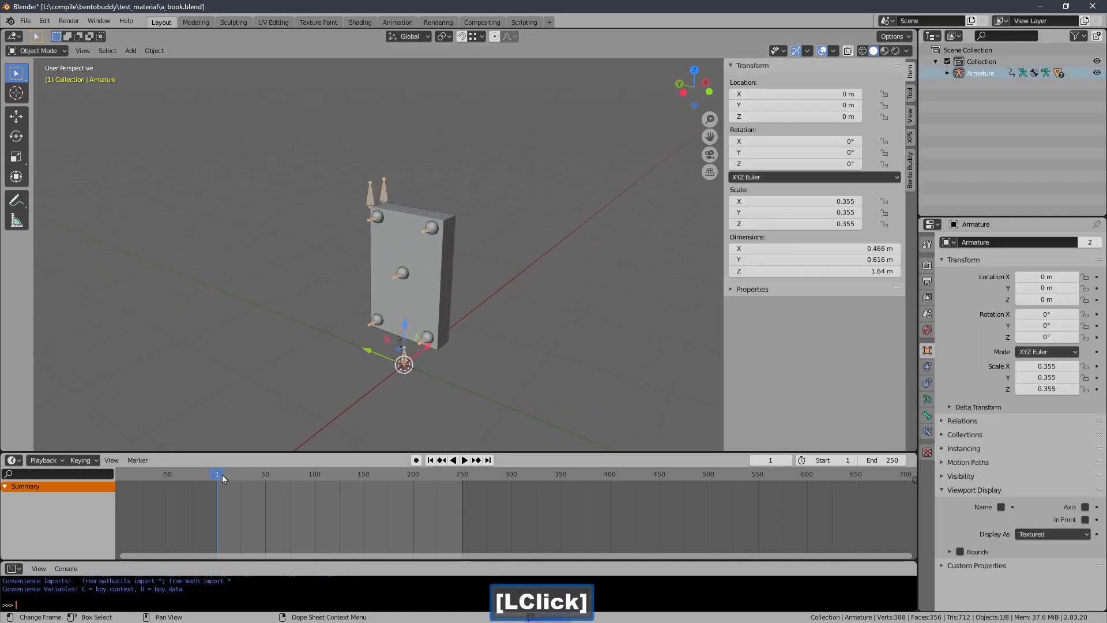
pyautogui.moveTo(222, 475); pyautogui.dragTo(260, 479)
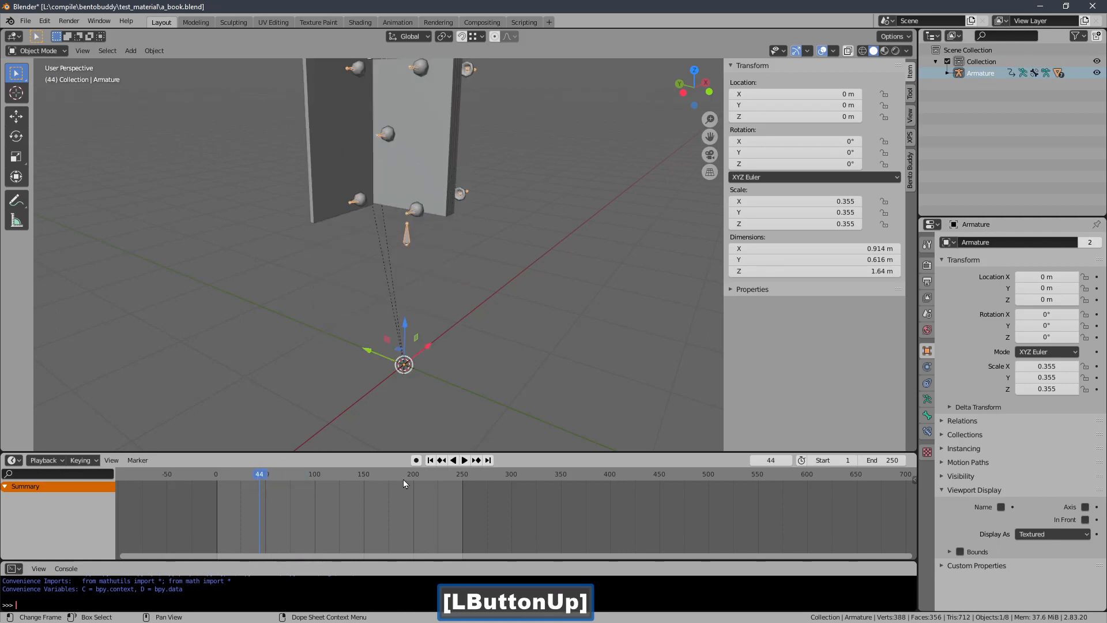
pyautogui.click(430, 460)
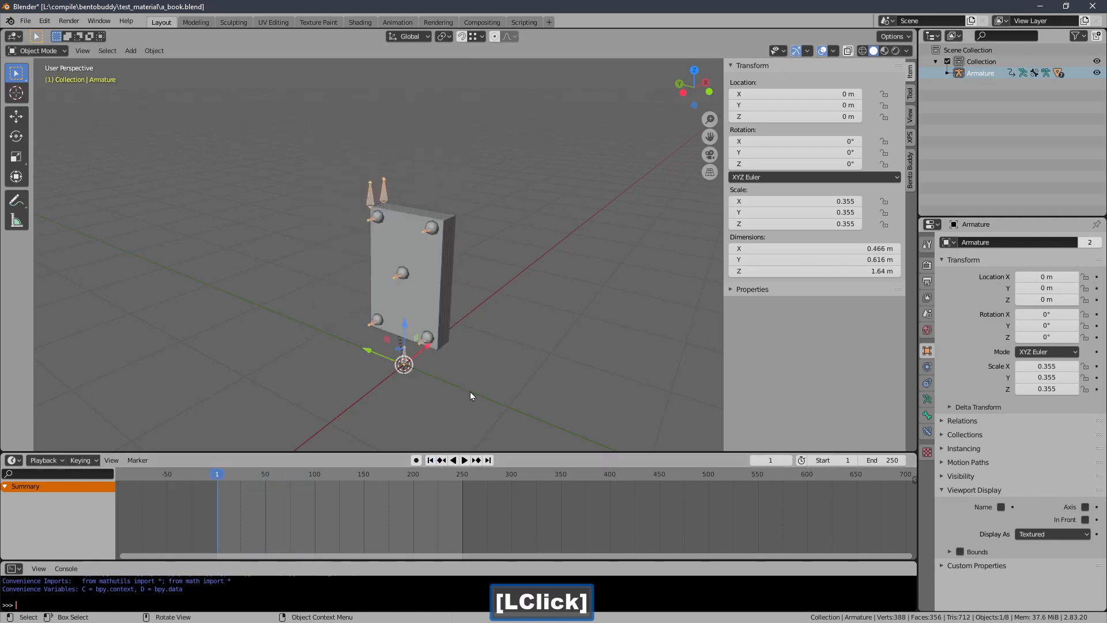
# Step: Review Bento Buddy's Clean Motion options for removing and applying transforms, close them, and examine the scaled book
pyautogui.click(911, 172)
pyautogui.click(760, 136)
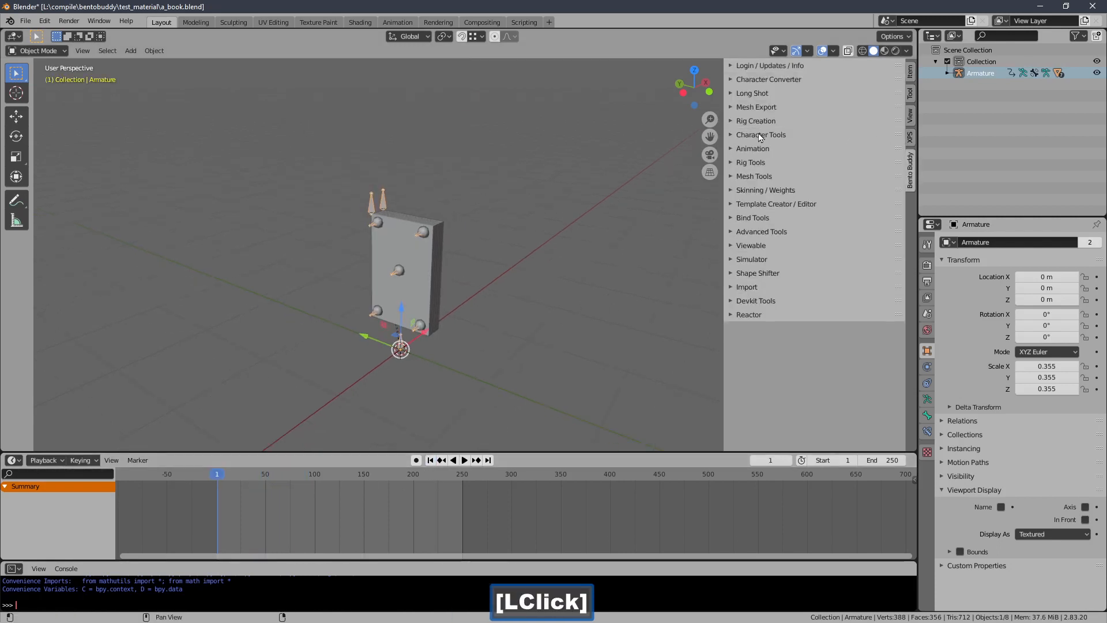
pyautogui.click(753, 140)
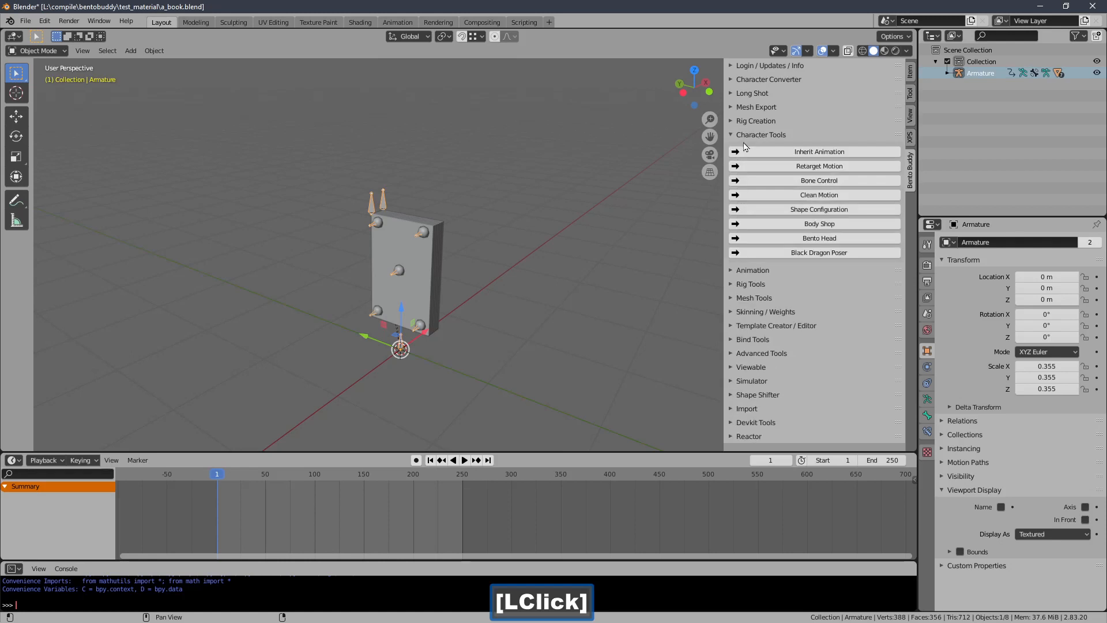
pyautogui.click(782, 197)
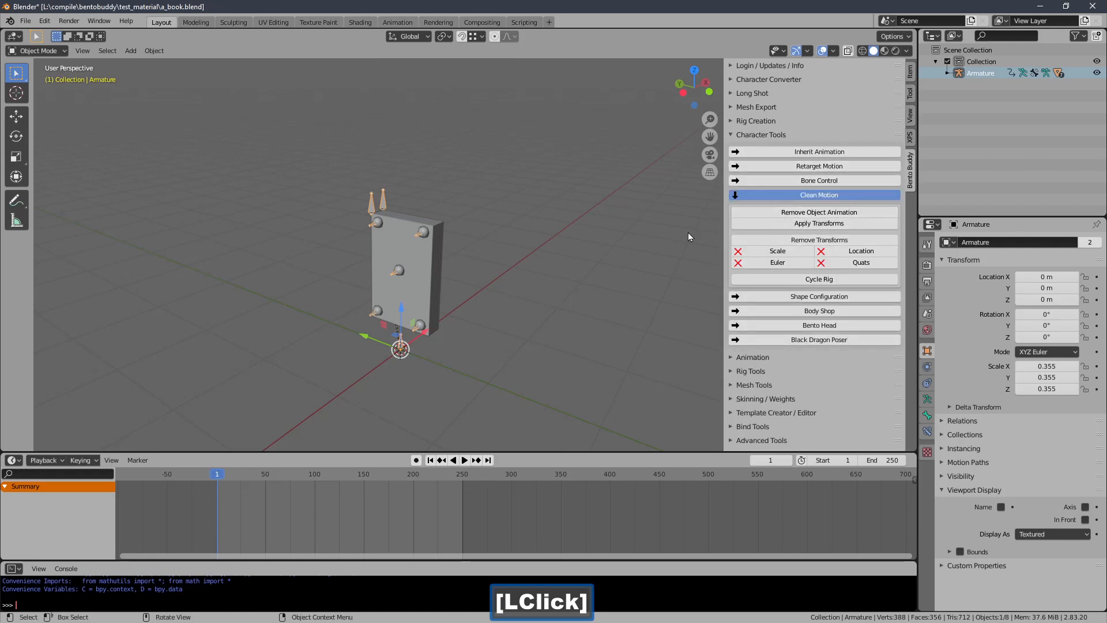
pyautogui.click(865, 196)
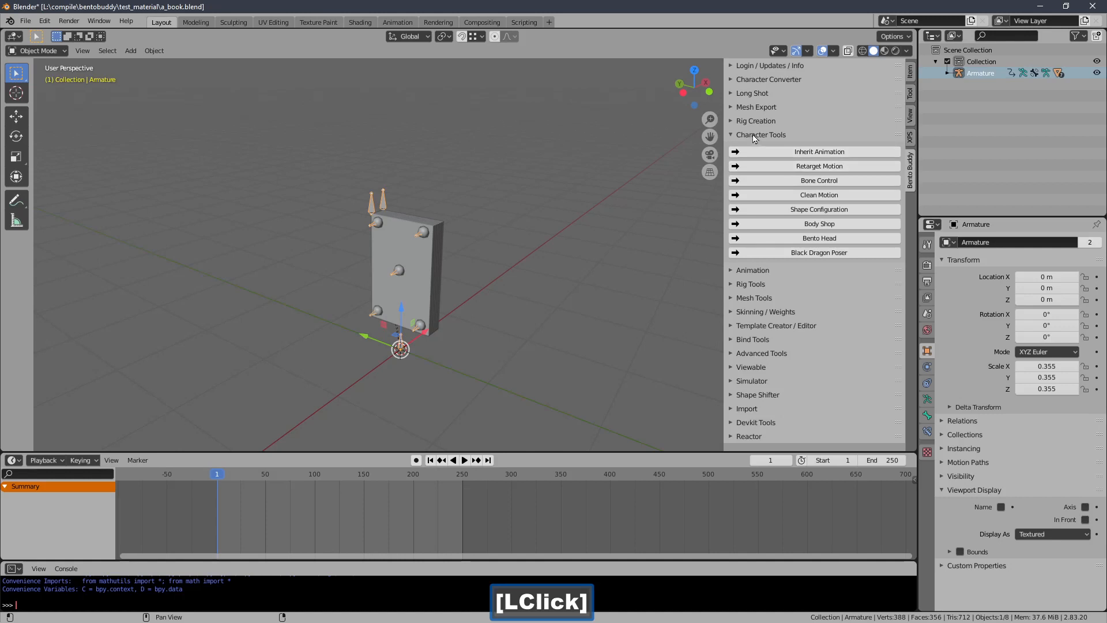
pyautogui.click(755, 139)
pyautogui.keyDown('shift'); pyautogui.moveTo(533, 190); pyautogui.dragTo(486, 176, button='middle'); pyautogui.keyUp('shift')
pyautogui.keyDown('shift'); pyautogui.moveTo(486, 177); pyautogui.dragTo(463, 174, button='middle'); pyautogui.keyUp('shift')
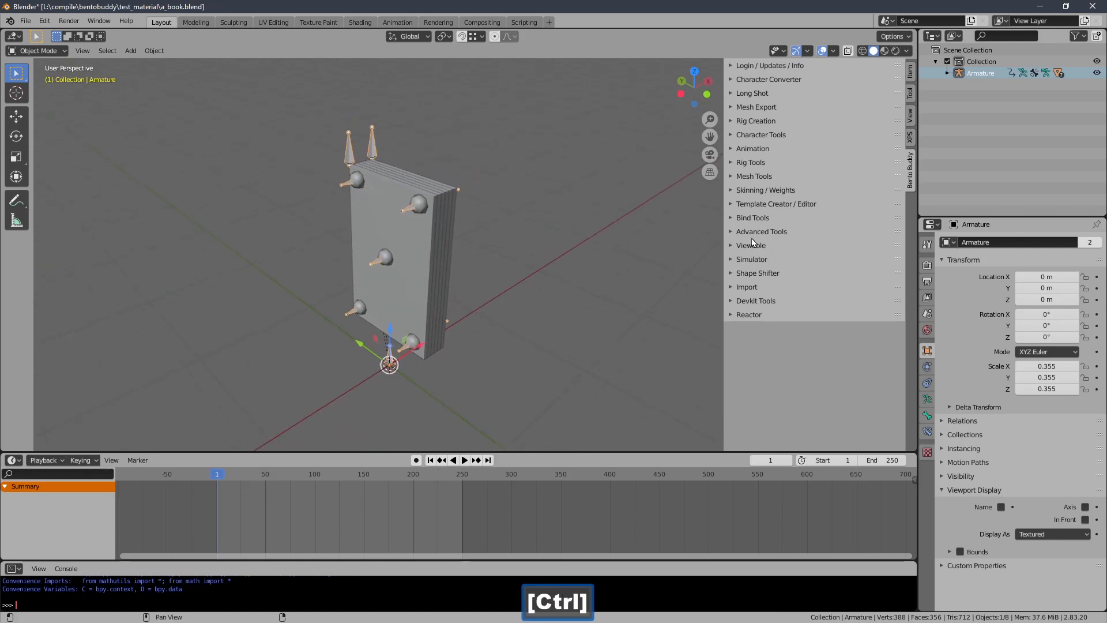
# Step: Run the Visual Snap Mapper's Action! on the scaled armature at distance 0.60, and reset the stage
pyautogui.click(760, 207)
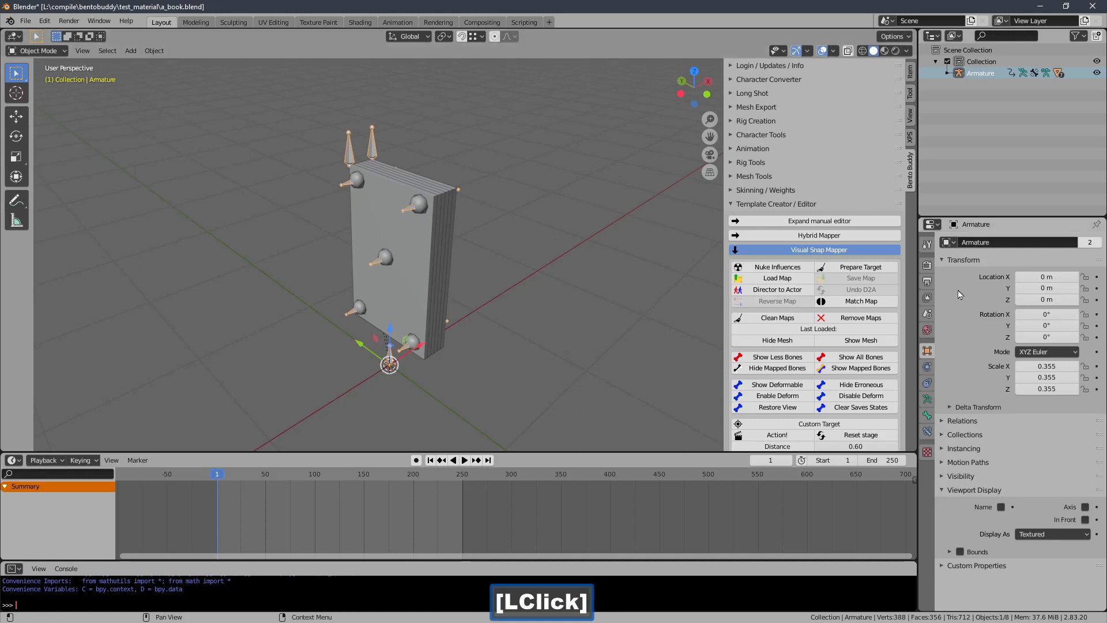
pyautogui.moveTo(904, 259); pyautogui.dragTo(782, 375)
pyautogui.click(776, 315)
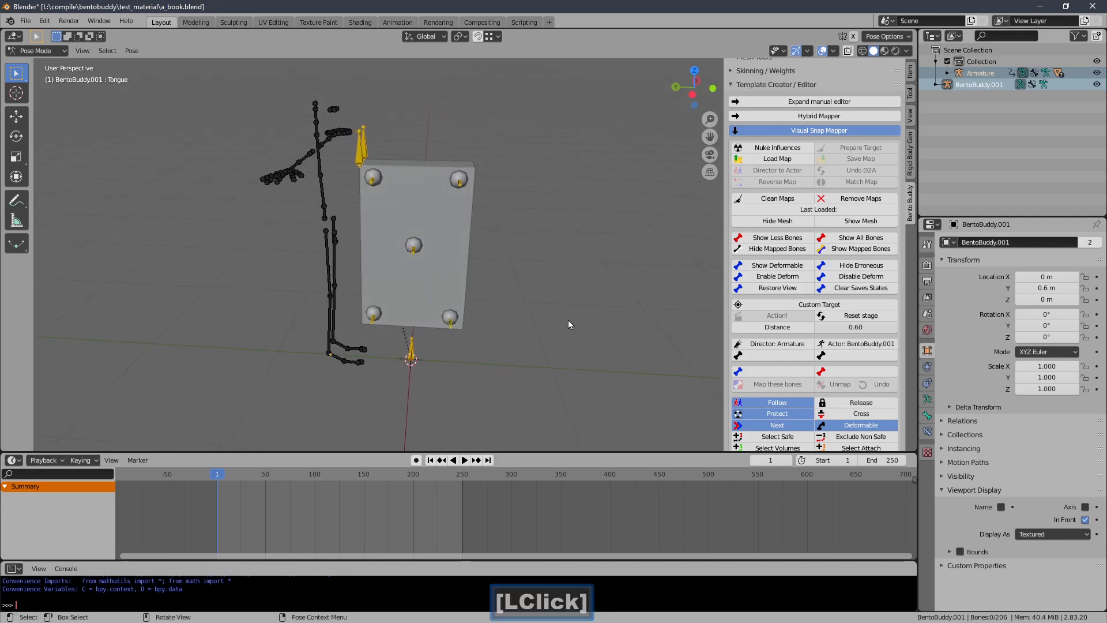
pyautogui.click(847, 318)
pyautogui.keyDown('shift'); pyautogui.moveTo(630, 242); pyautogui.dragTo(611, 244, button='middle'); pyautogui.keyUp('shift')
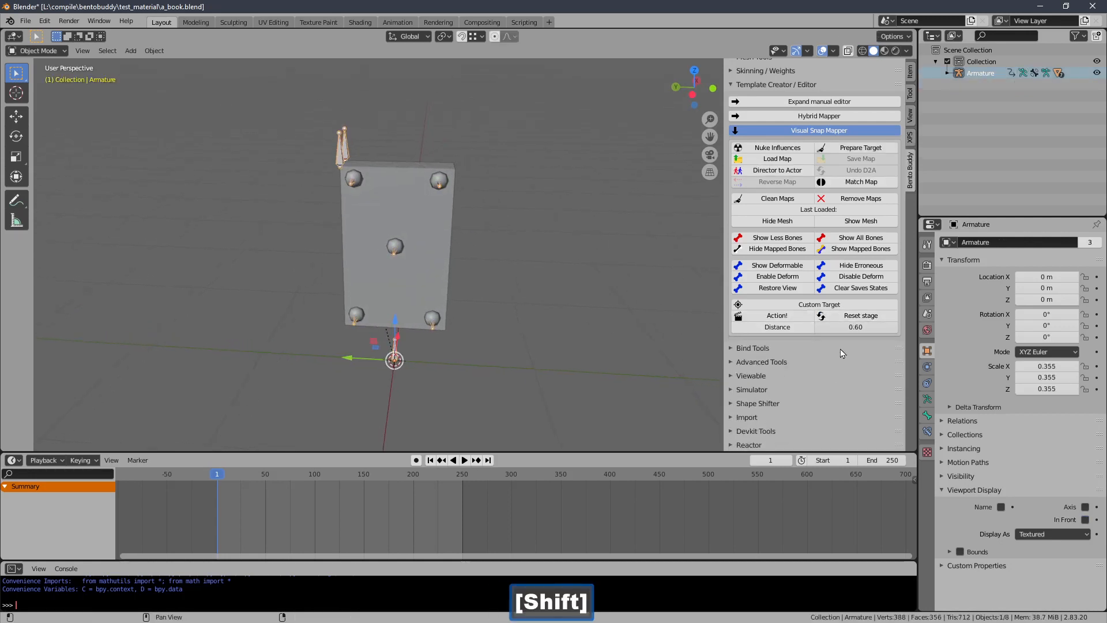
# Step: Set the Visual Snap Mapper distance to 1.68 and run Action! on the book armature
pyautogui.moveTo(856, 328); pyautogui.dragTo(897, 327)
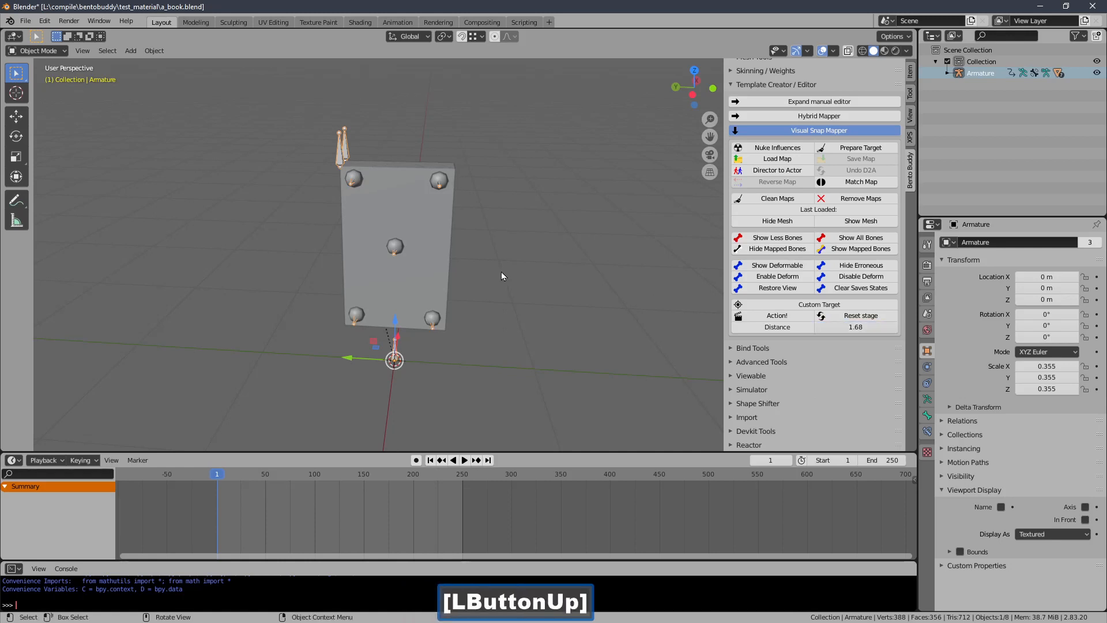
pyautogui.keyDown('shift'); pyautogui.moveTo(491, 258); pyautogui.dragTo(570, 269, button='middle'); pyautogui.keyUp('shift')
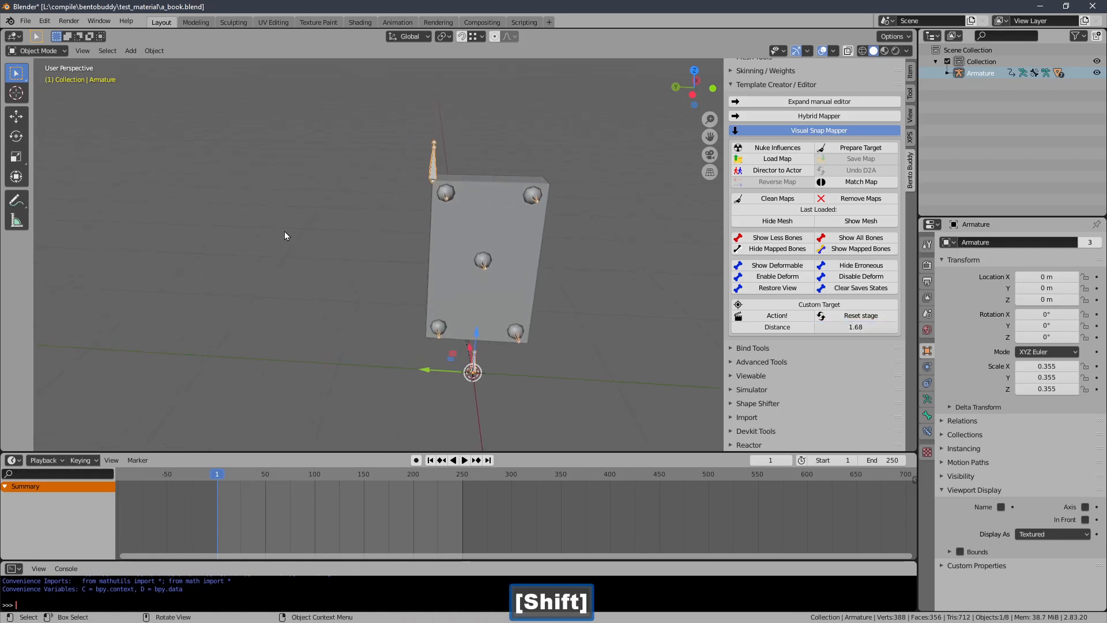
pyautogui.click(778, 316)
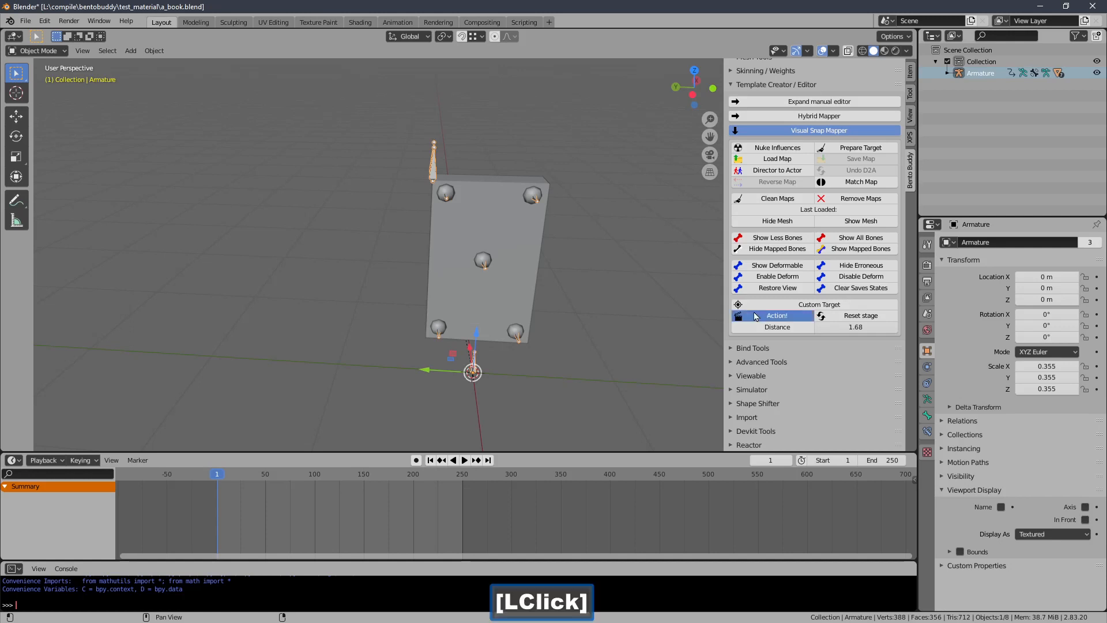
# Step: Select all the book armature's bones, pick the target bones with Select Safe, and map them using Deposit
pyautogui.moveTo(618, 108); pyautogui.dragTo(379, 410)
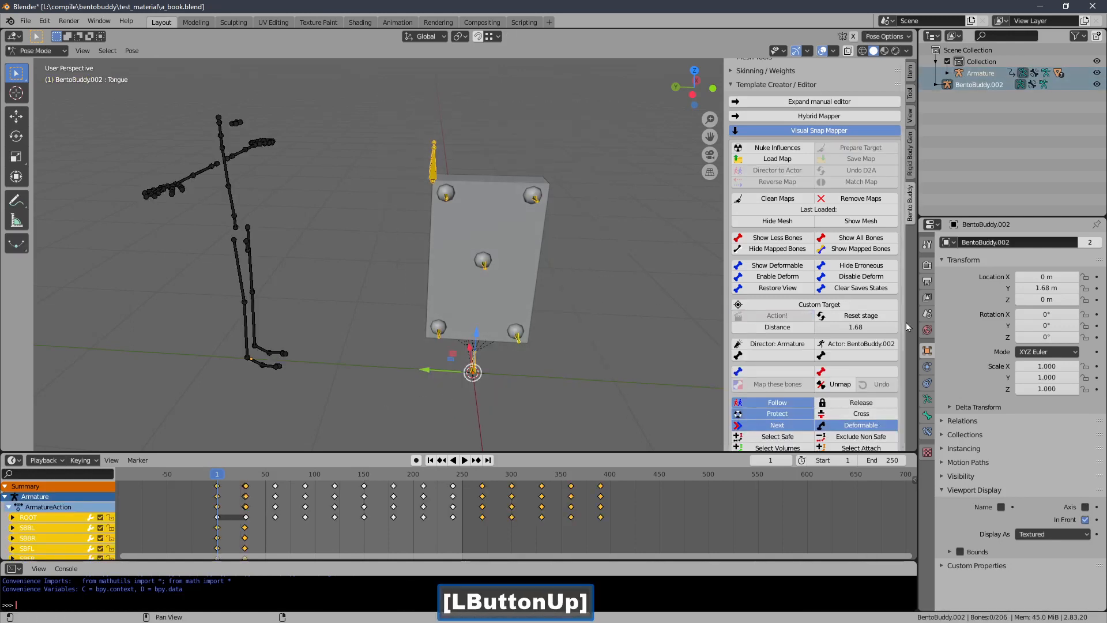
pyautogui.moveTo(905, 320); pyautogui.dragTo(904, 386)
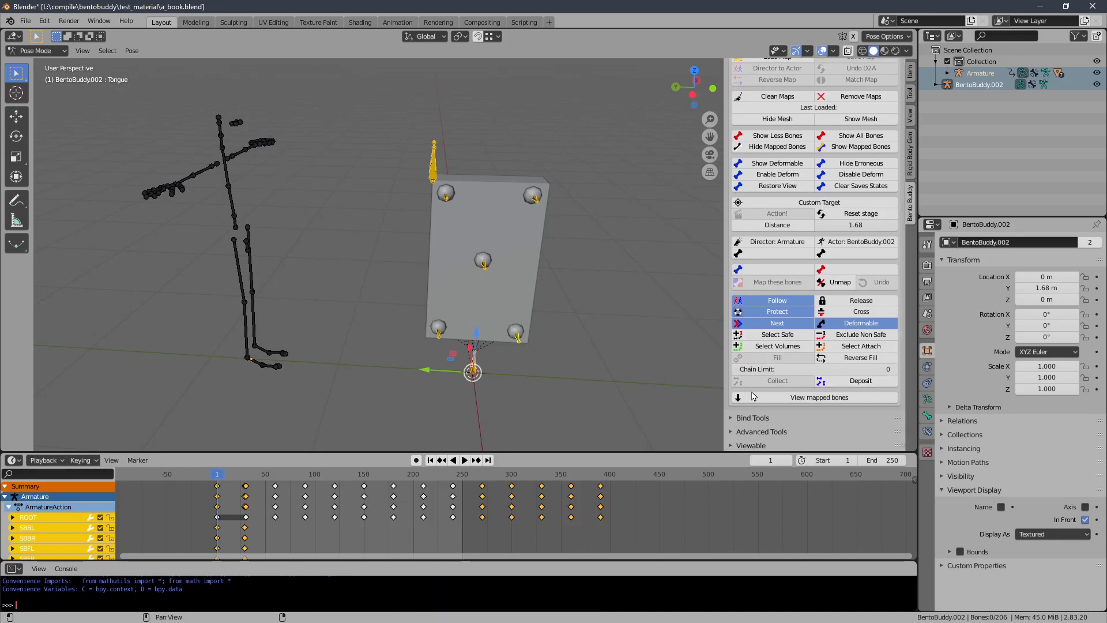
pyautogui.click(757, 338)
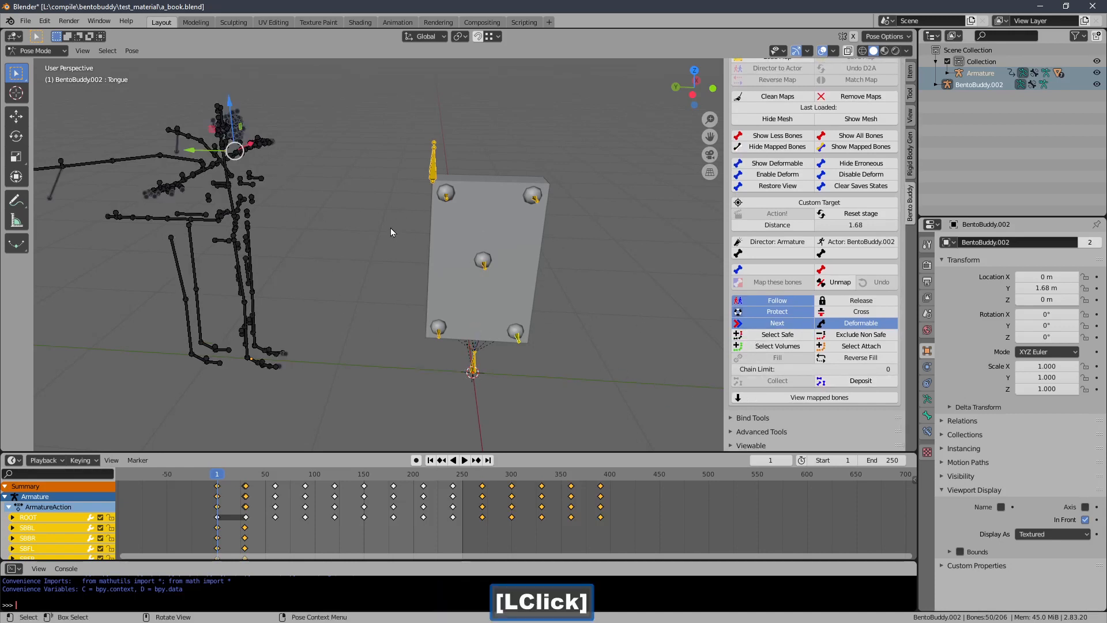
pyautogui.click(843, 385)
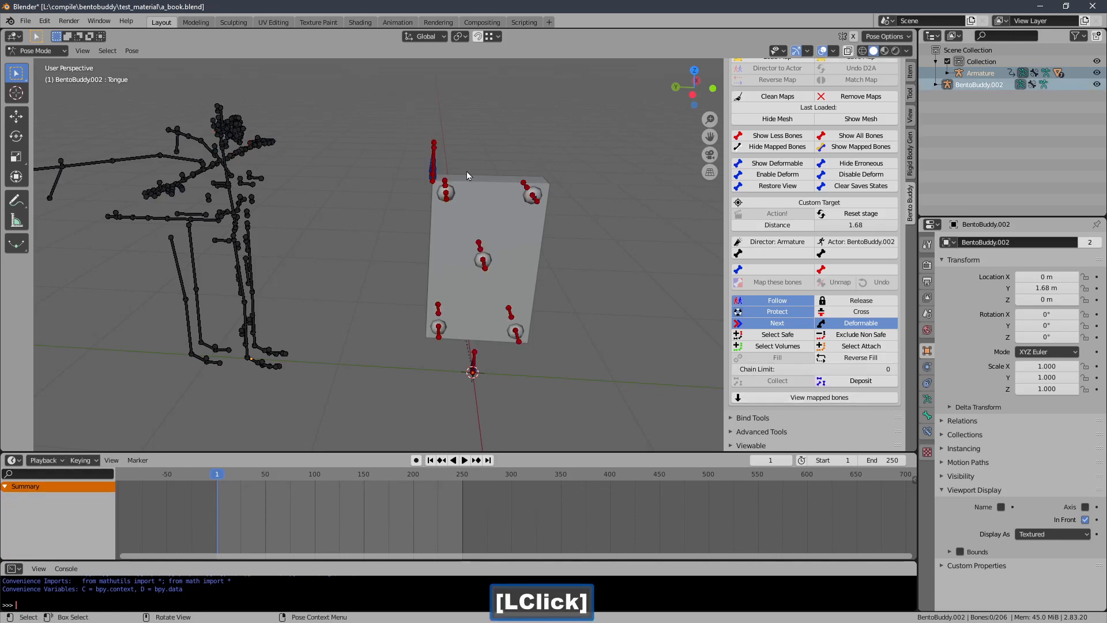
# Step: Select the ROOT bone at the base of the book and check which Bento bone it is mapped to
pyautogui.moveTo(467, 176); pyautogui.dragTo(483, 226, button='middle')
pyautogui.keyDown('shift'); pyautogui.moveTo(483, 226); pyautogui.dragTo(482, 151, button='middle'); pyautogui.keyUp('shift')
pyautogui.keyDown('ctrl'); pyautogui.moveTo(462, 202); pyautogui.dragTo(439, 161, button='middle'); pyautogui.keyUp('ctrl')
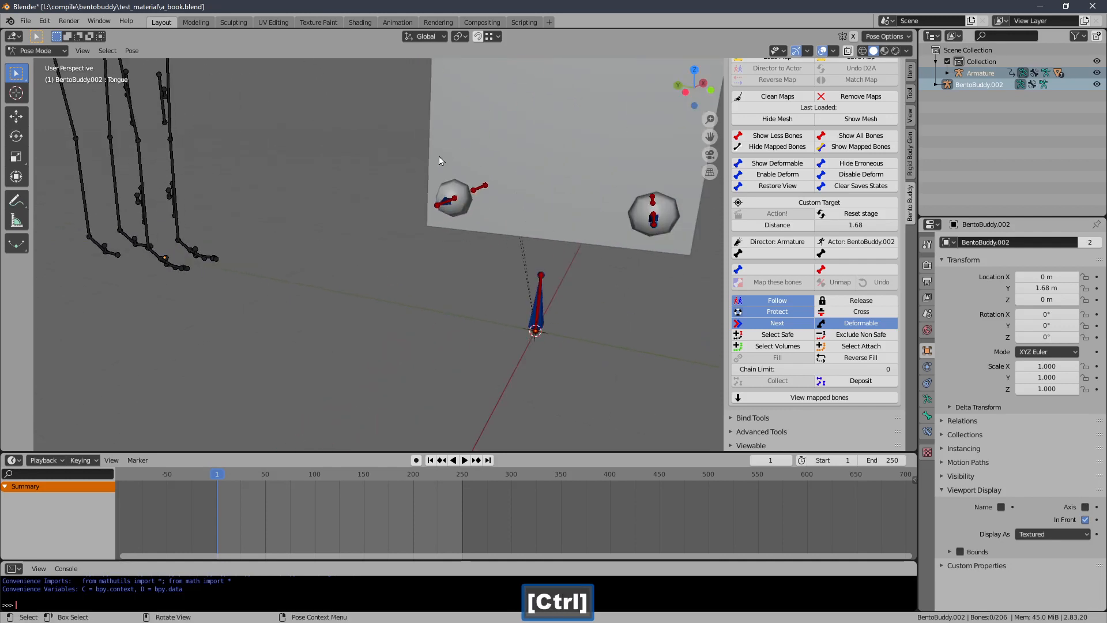
pyautogui.click(539, 300)
pyautogui.keyDown('ctrl'); pyautogui.moveTo(486, 250); pyautogui.dragTo(676, 288, button='middle'); pyautogui.keyUp('ctrl')
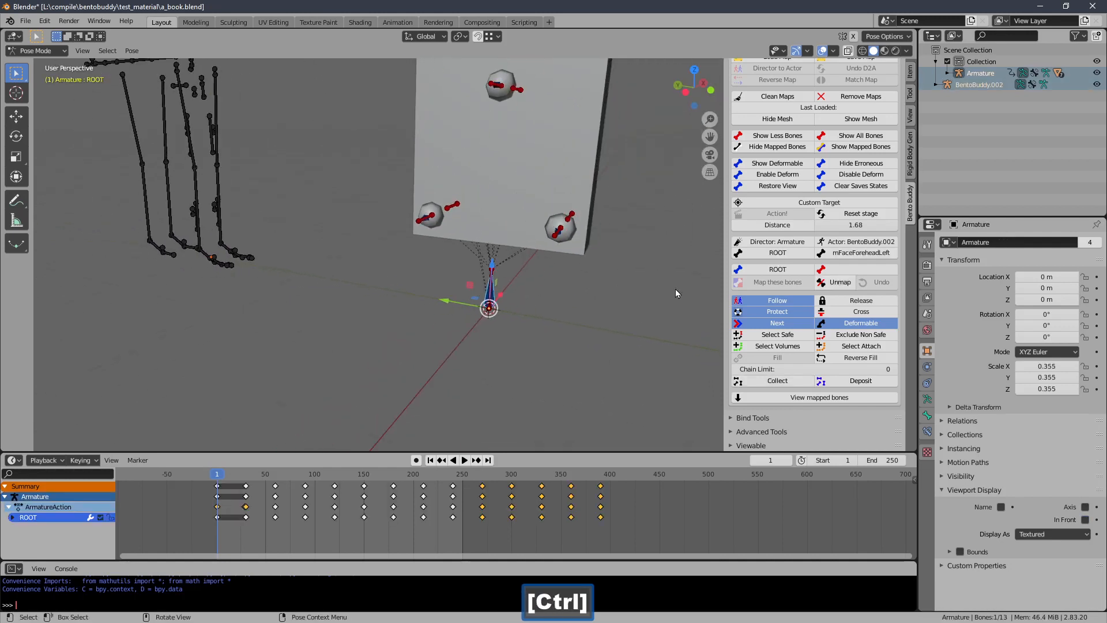
# Step: Unmap the ROOT bone at the base of the book from its mFaceForeheadLeft target
pyautogui.click(820, 282)
pyautogui.keyDown('shift'); pyautogui.moveTo(535, 271); pyautogui.dragTo(600, 327, button='middle'); pyautogui.keyUp('shift')
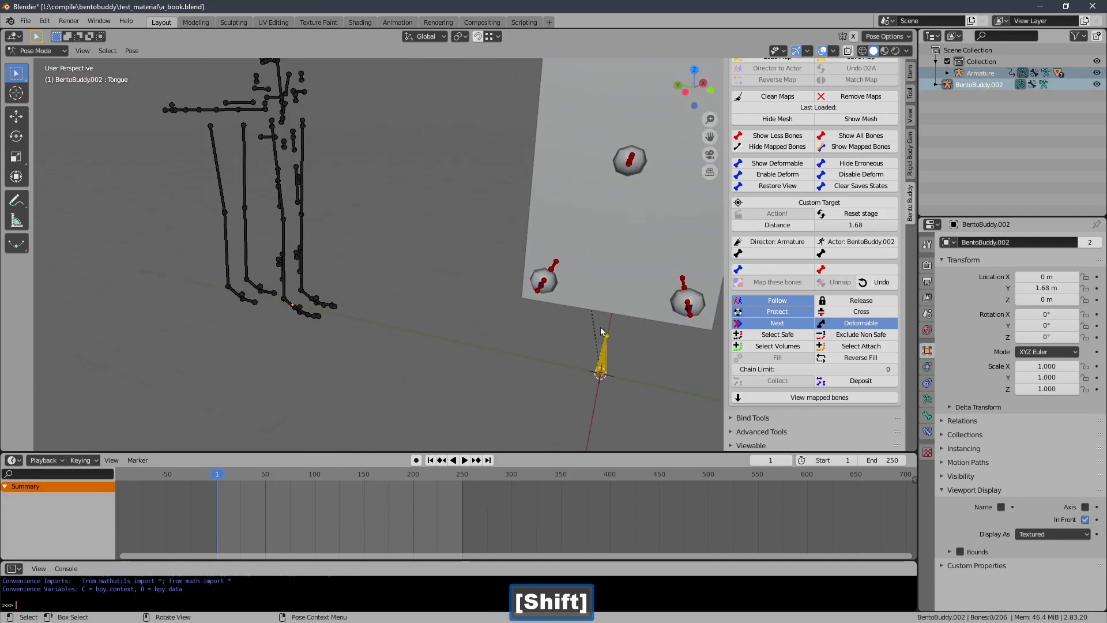
pyautogui.moveTo(381, 196); pyautogui.dragTo(566, 258, button='middle')
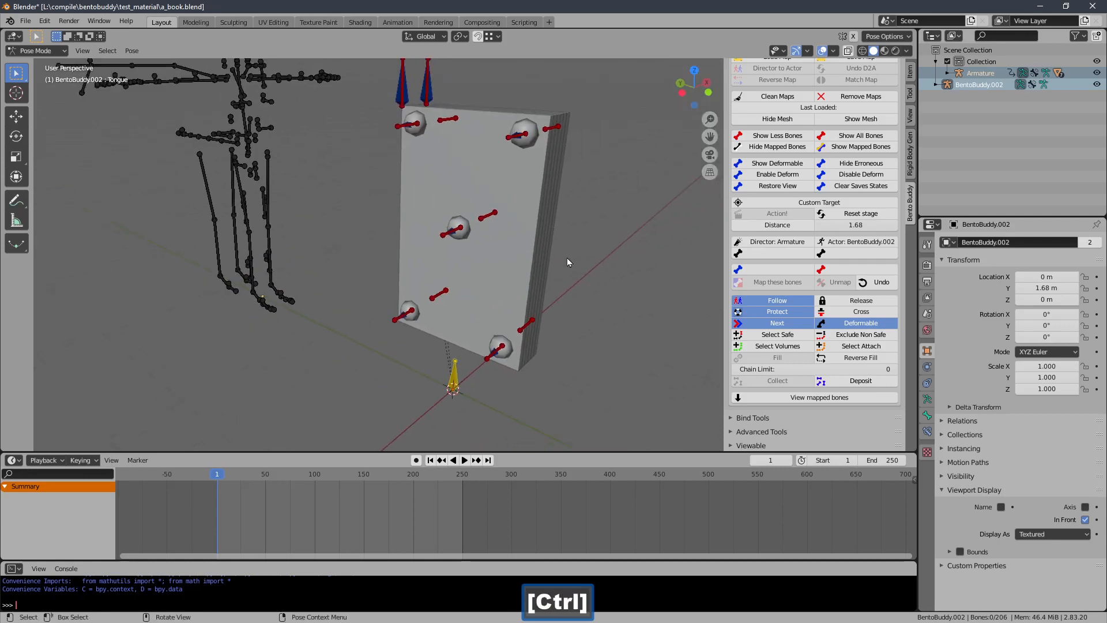
pyautogui.keyDown('shift'); pyautogui.moveTo(651, 175); pyautogui.dragTo(623, 192, button='middle'); pyautogui.keyUp('shift')
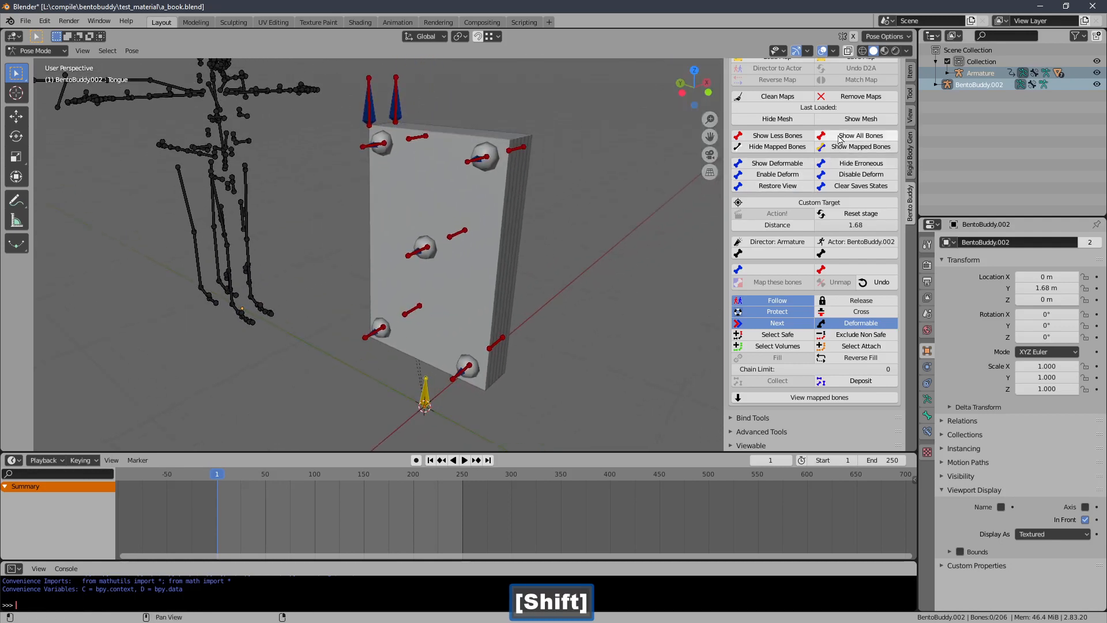
# Step: Reduce the display with Show Less Bones and map the book's ROOT bone to the mPelvis bone
pyautogui.click(776, 136)
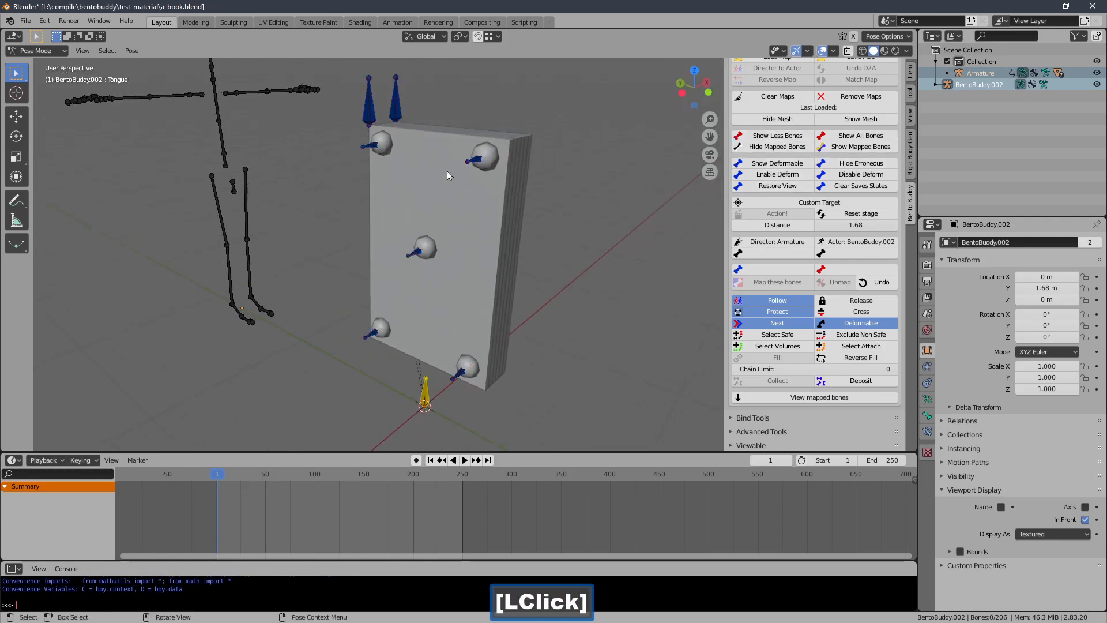
pyautogui.moveTo(447, 176); pyautogui.dragTo(263, 164, button='middle')
pyautogui.click(202, 172)
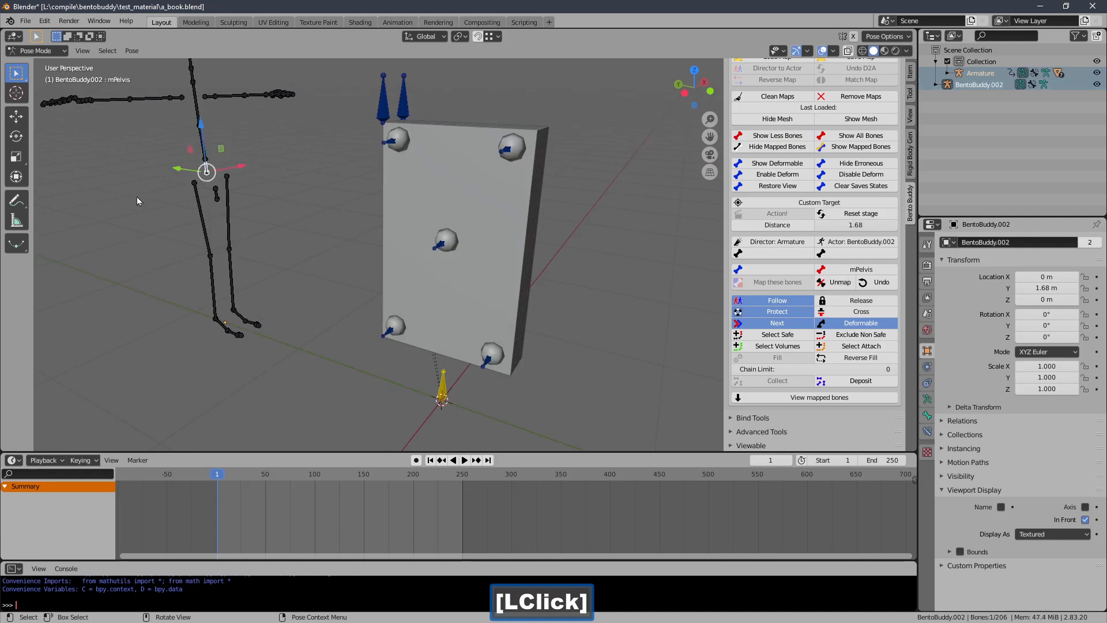
pyautogui.keyDown('shift'); pyautogui.moveTo(138, 202); pyautogui.dragTo(121, 195, button='middle'); pyautogui.keyUp('shift')
pyautogui.click(403, 389)
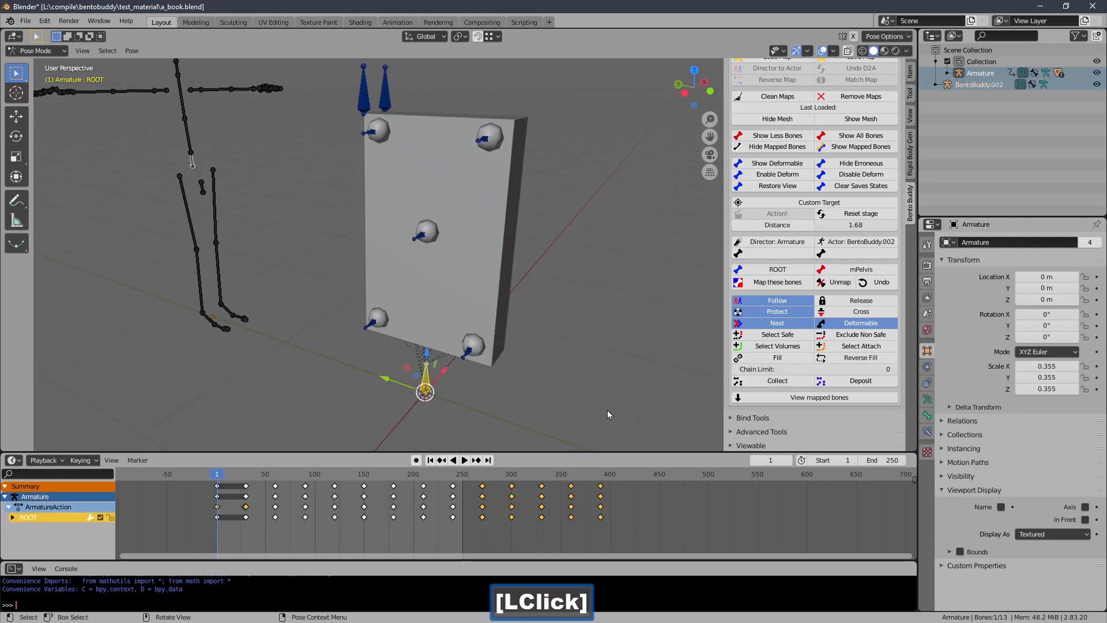
pyautogui.click(778, 282)
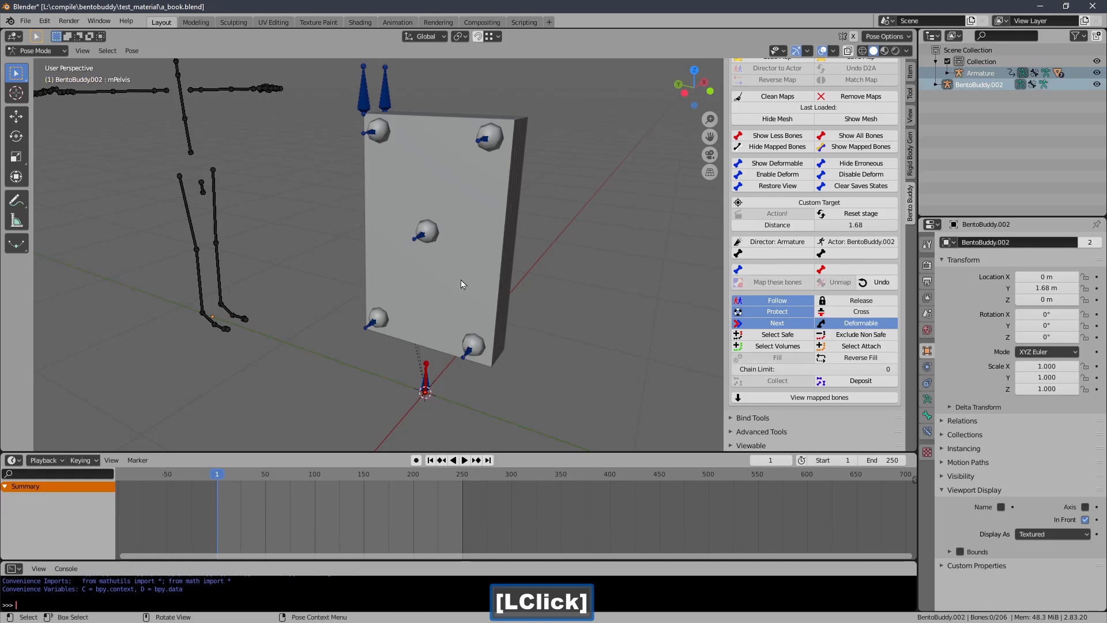
# Step: Show all bones again and examine the mapped bones around the book from several sides
pyautogui.moveTo(462, 279); pyautogui.dragTo(447, 290, button='middle')
pyautogui.moveTo(517, 252); pyautogui.dragTo(539, 235, button='middle')
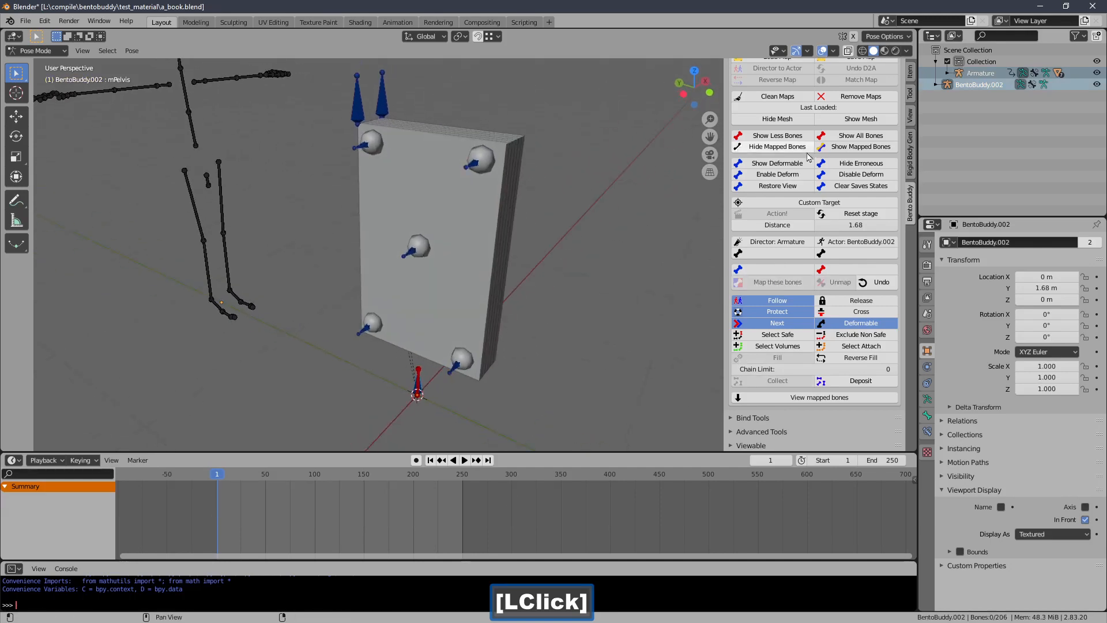
pyautogui.click(843, 137)
pyautogui.moveTo(458, 258); pyautogui.dragTo(430, 252, button='middle')
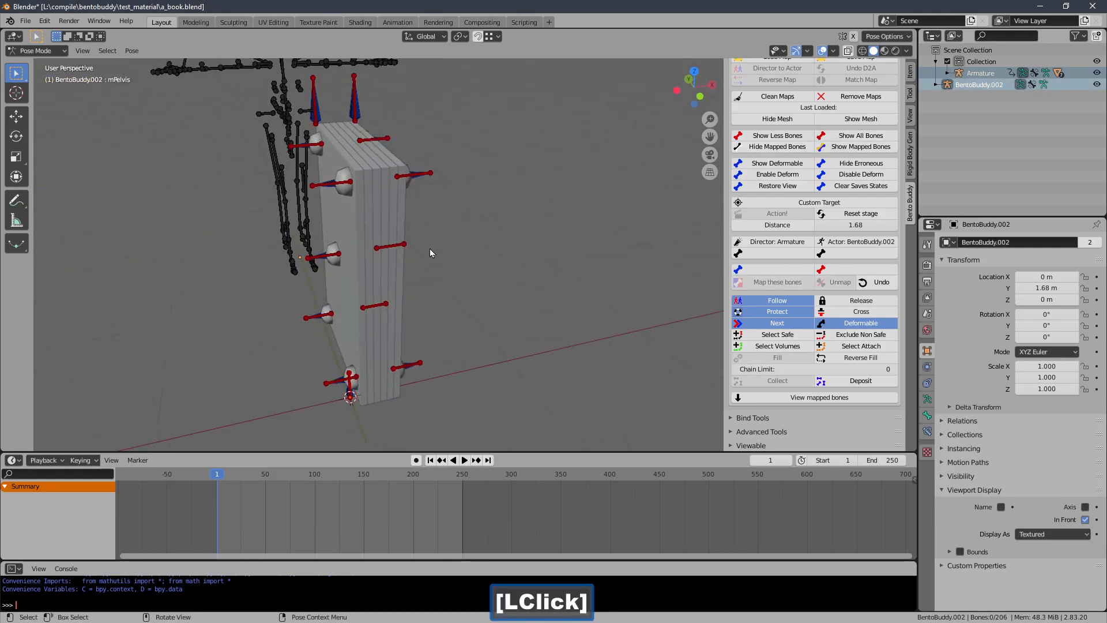
pyautogui.moveTo(312, 181); pyautogui.dragTo(452, 225, button='middle')
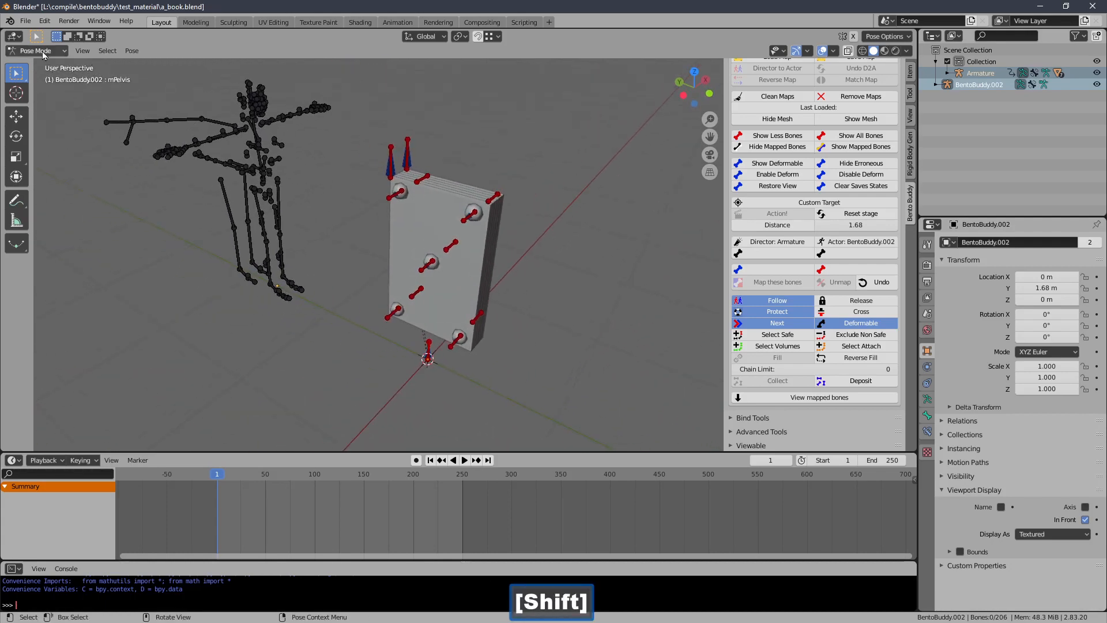
# Step: Save the current Blender file a_book.blend
pyautogui.click(33, 23)
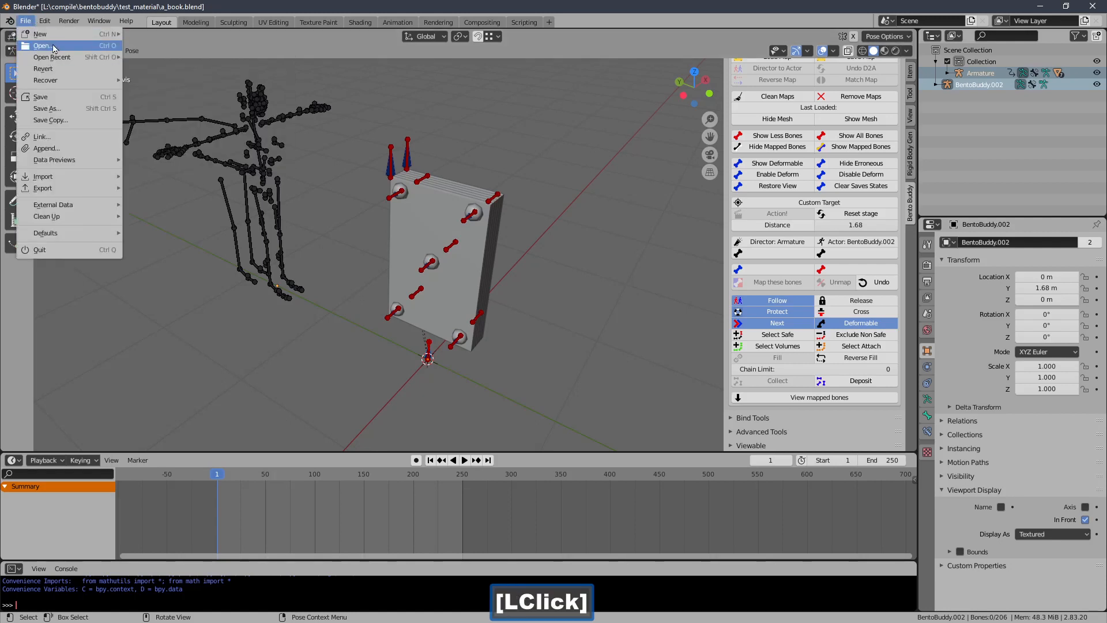
pyautogui.click(50, 71)
pyautogui.click(64, 98)
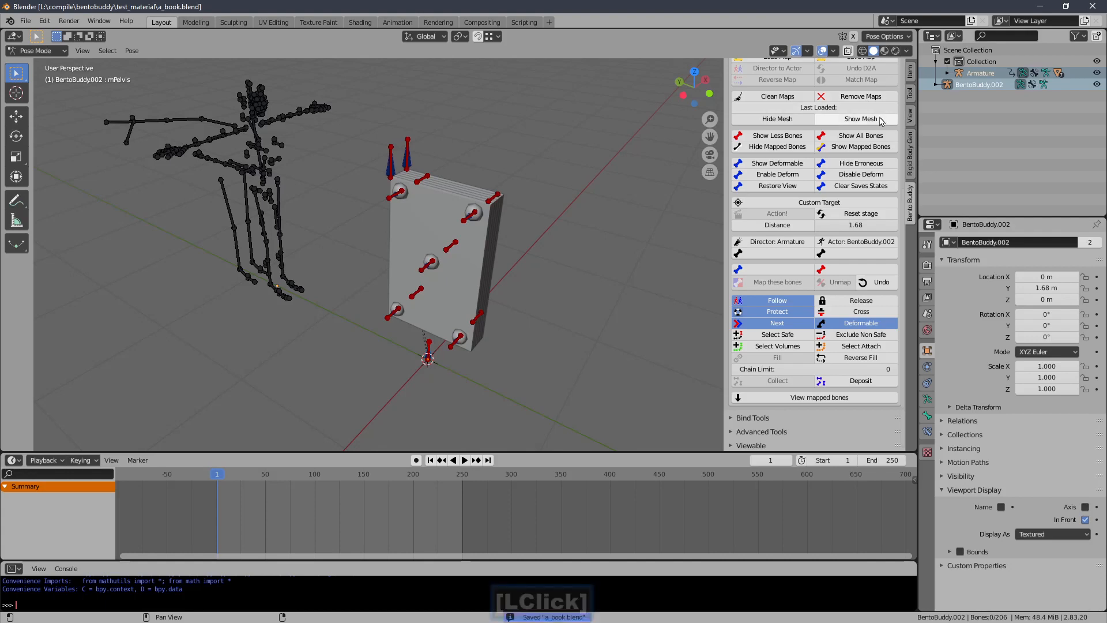
pyautogui.hotkey('ctrl', 's')
# Step: View the existing map files in the Save Map file browser and cancel without saving
pyautogui.click(902, 109)
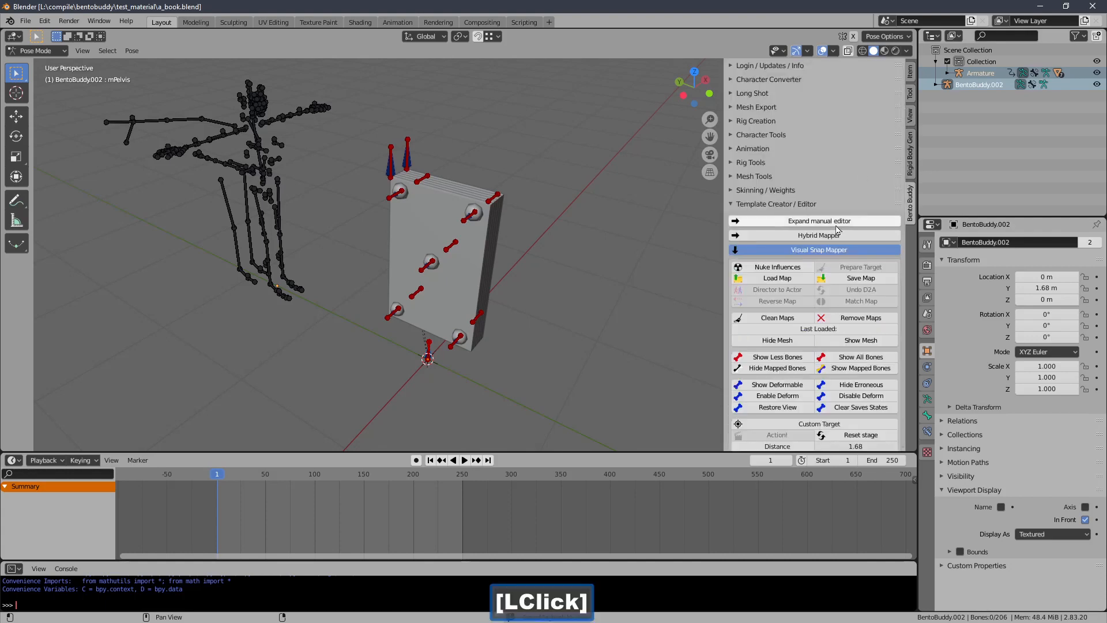
pyautogui.click(843, 277)
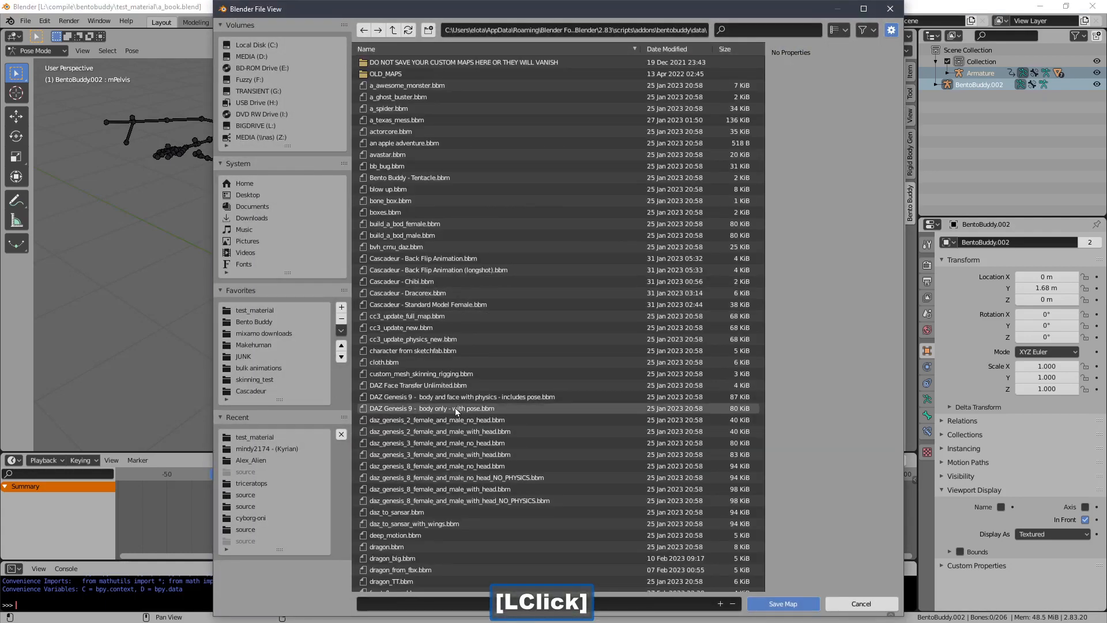
pyautogui.click(847, 607)
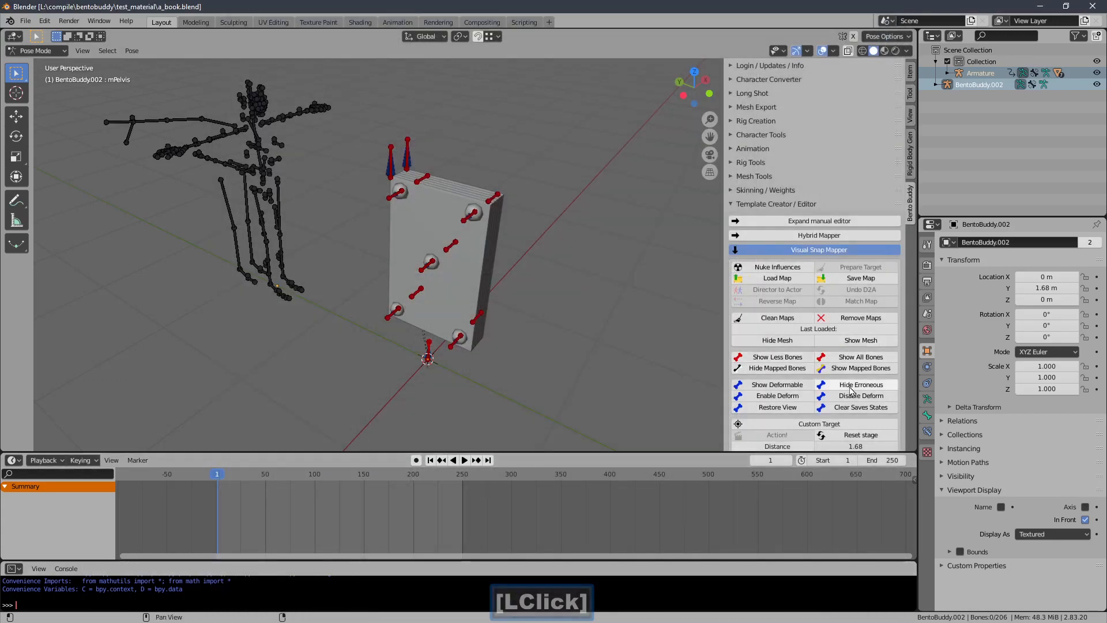
# Step: Reset the Visual Snap Mapper's stage, and collapse the mapper and the Template Creator / Editor section
pyautogui.click(777, 407)
pyautogui.keyDown('shift'); pyautogui.moveTo(555, 351); pyautogui.dragTo(527, 304, button='middle'); pyautogui.keyUp('shift')
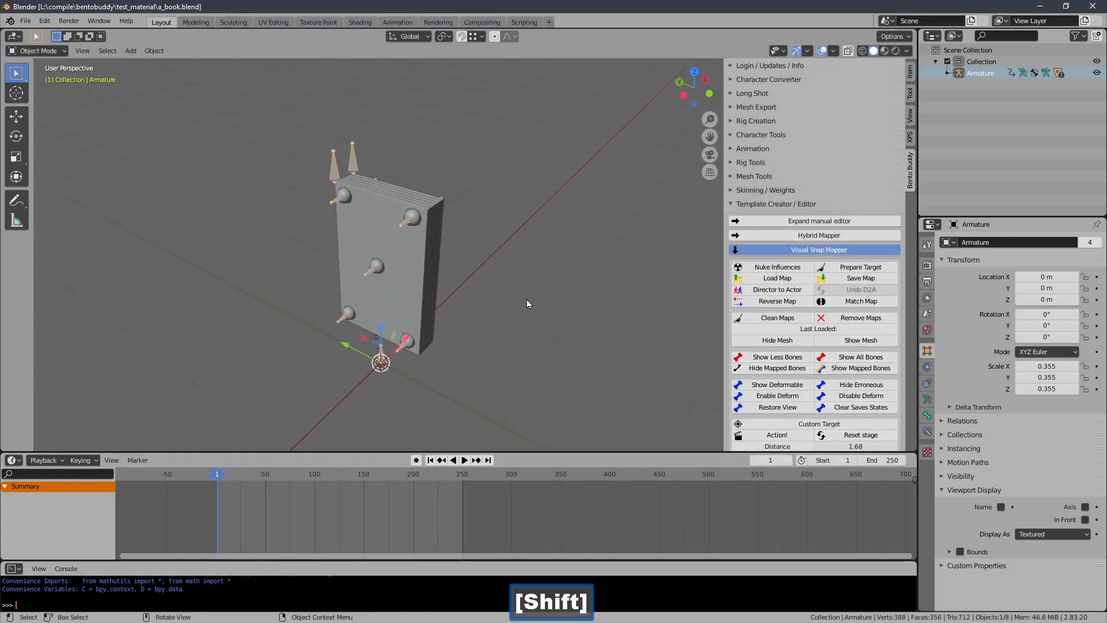
pyautogui.click(752, 250)
pyautogui.moveTo(563, 248); pyautogui.dragTo(504, 228, button='middle')
pyautogui.keyDown('shift'); pyautogui.moveTo(504, 228); pyautogui.dragTo(494, 224, button='middle'); pyautogui.keyUp('shift')
pyautogui.click(730, 205)
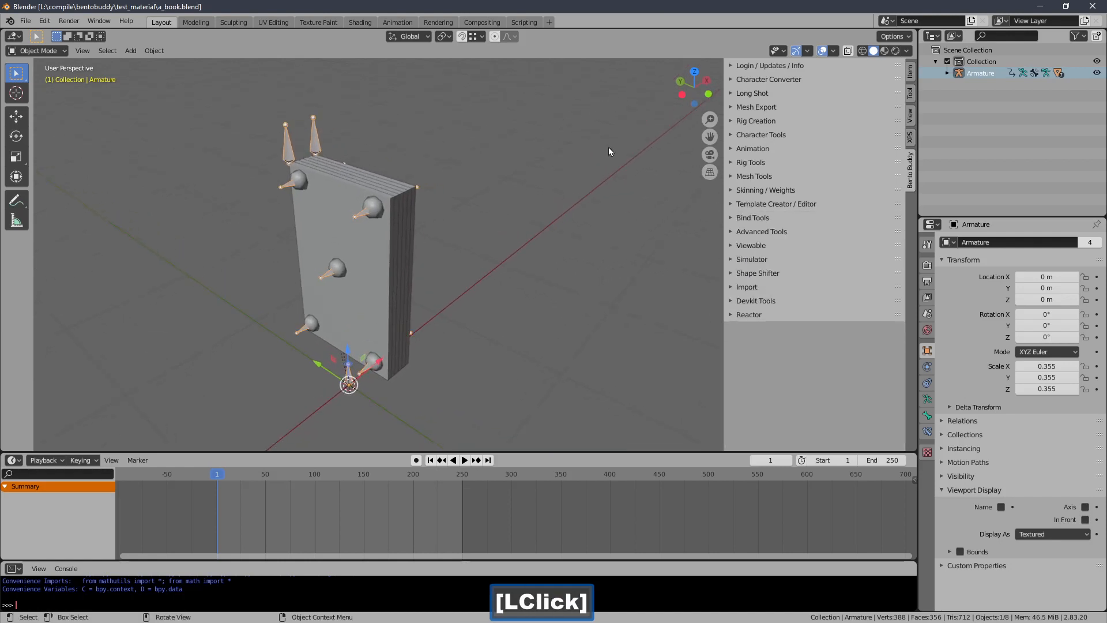
pyautogui.keyDown('shift'); pyautogui.moveTo(609, 152); pyautogui.dragTo(556, 134, button='middle'); pyautogui.keyUp('shift')
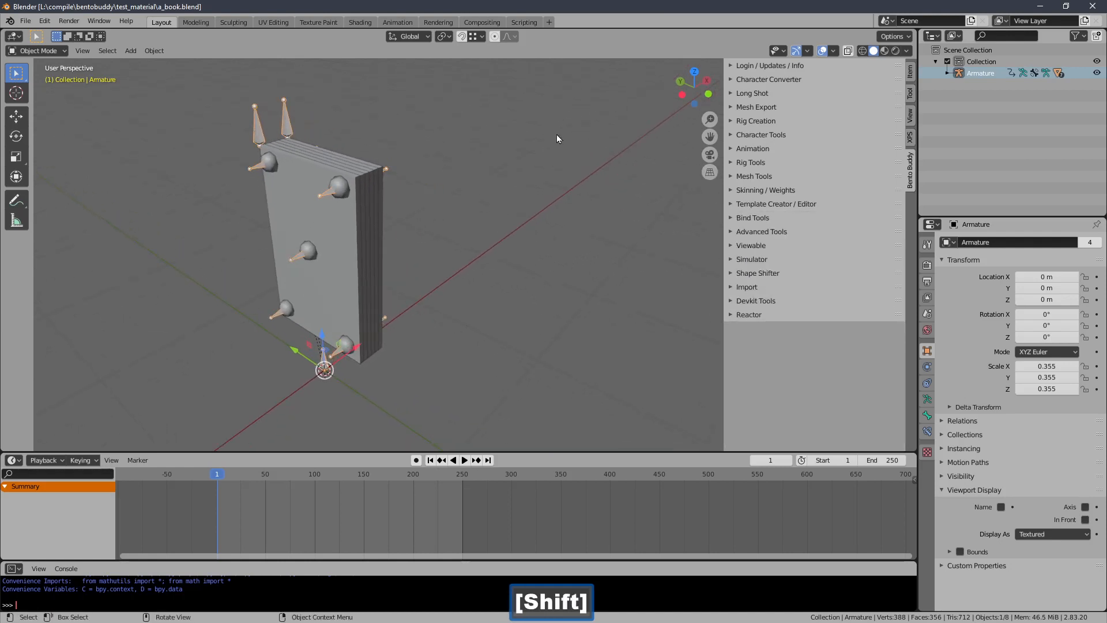
pyautogui.click(753, 81)
pyautogui.click(751, 82)
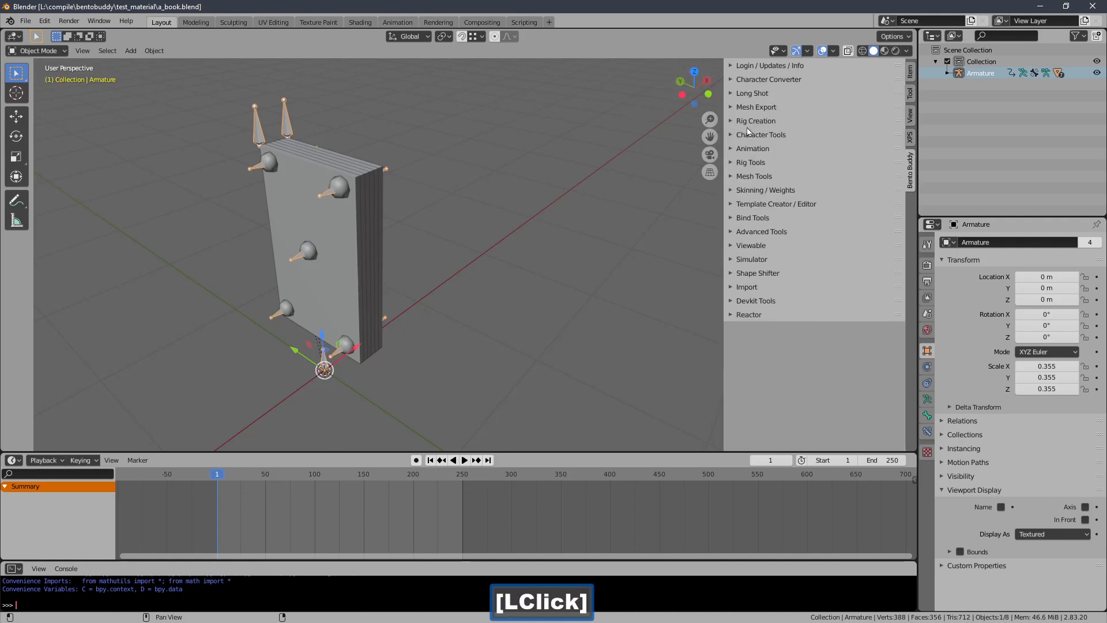
pyautogui.keyDown('shift'); pyautogui.moveTo(638, 209); pyautogui.dragTo(576, 226, button='middle'); pyautogui.keyUp('shift')
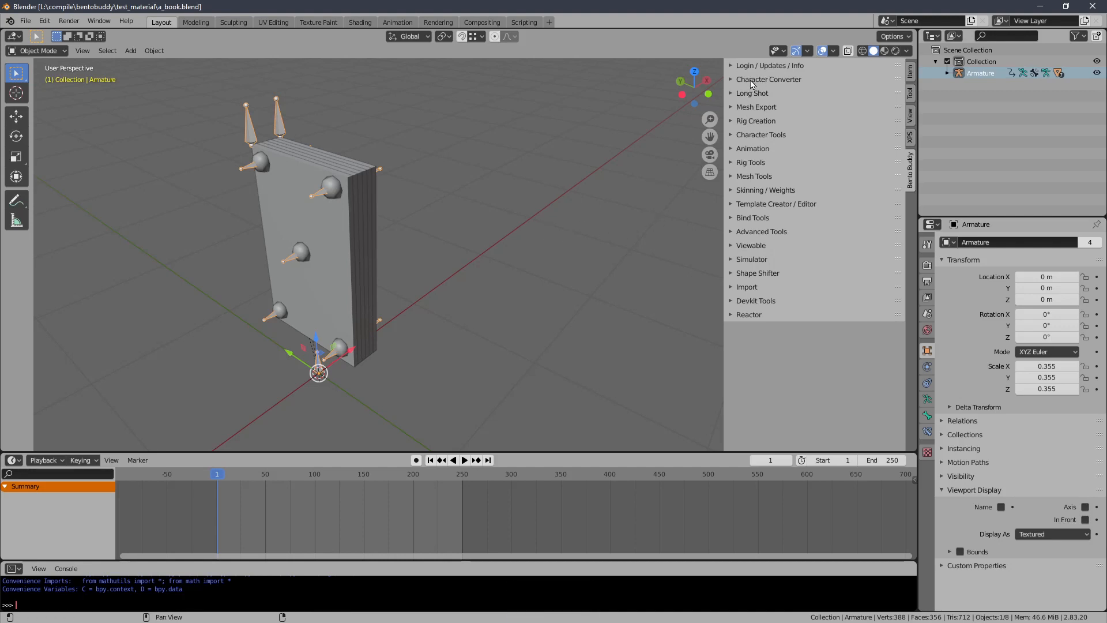
# Step: Examine the rig and kit options and the mapped mesh settings of Mesh Export, and collapse the section
pyautogui.click(757, 108)
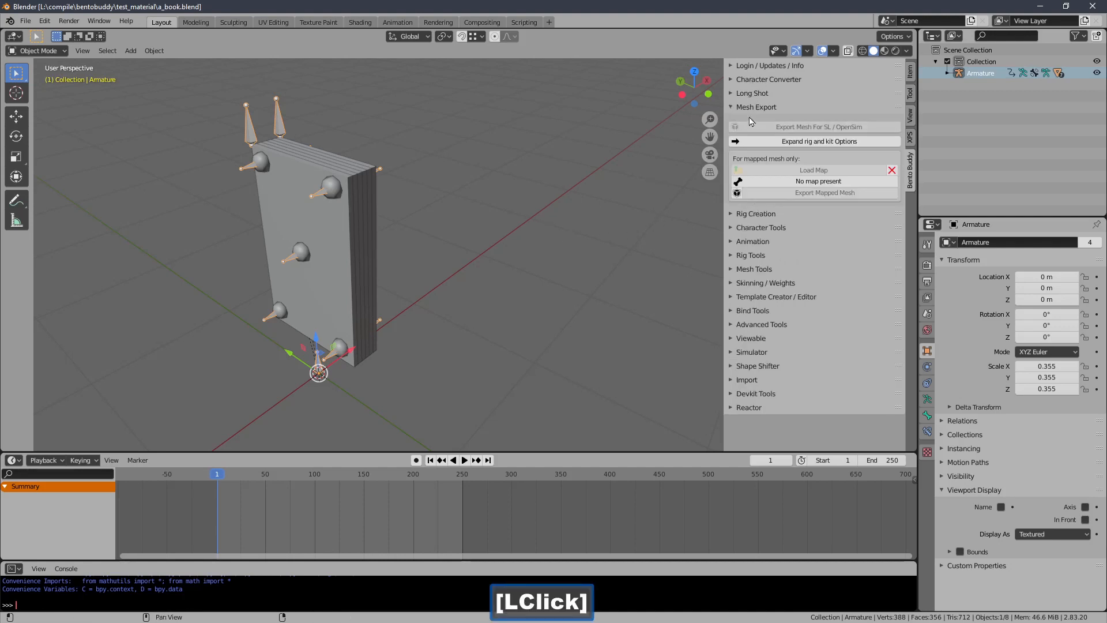
pyautogui.click(773, 142)
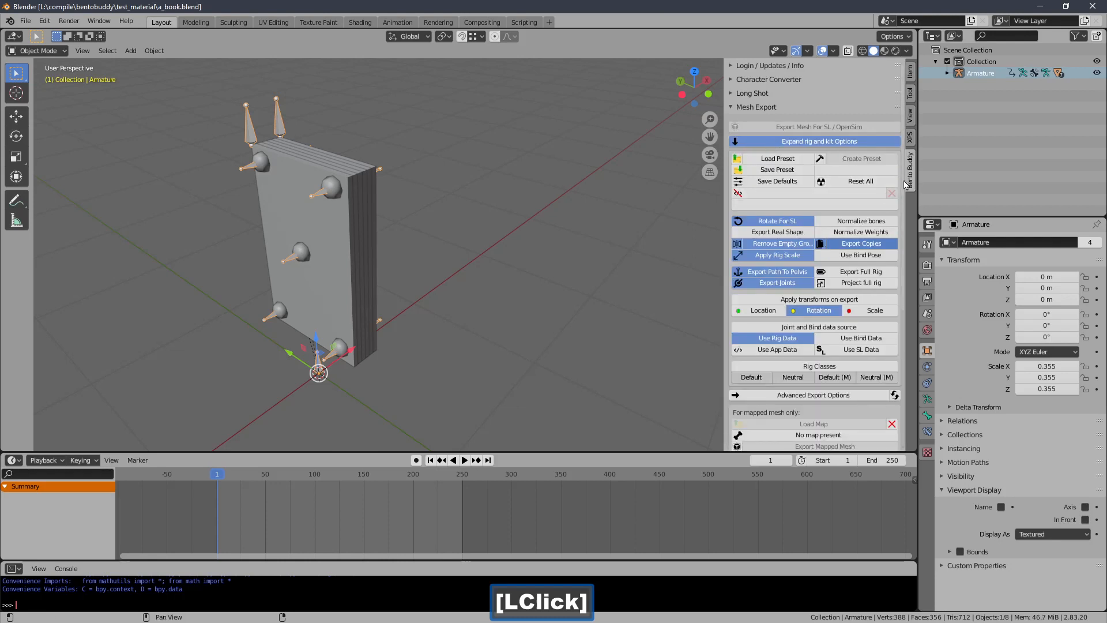
pyautogui.moveTo(906, 183); pyautogui.dragTo(904, 242)
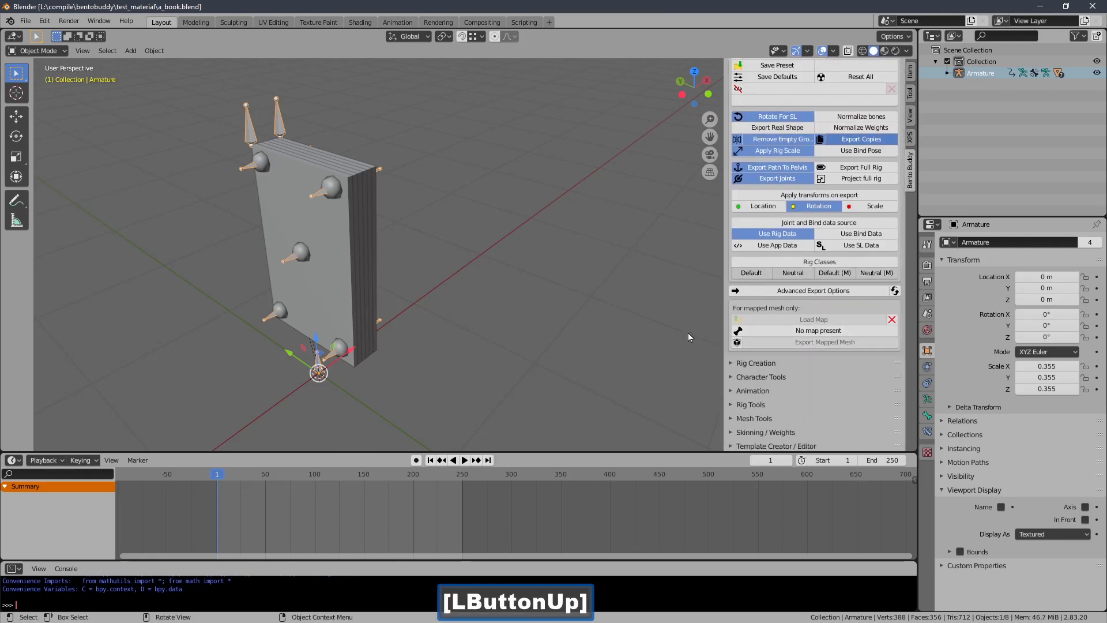
pyautogui.moveTo(680, 327); pyautogui.dragTo(638, 327, button='middle')
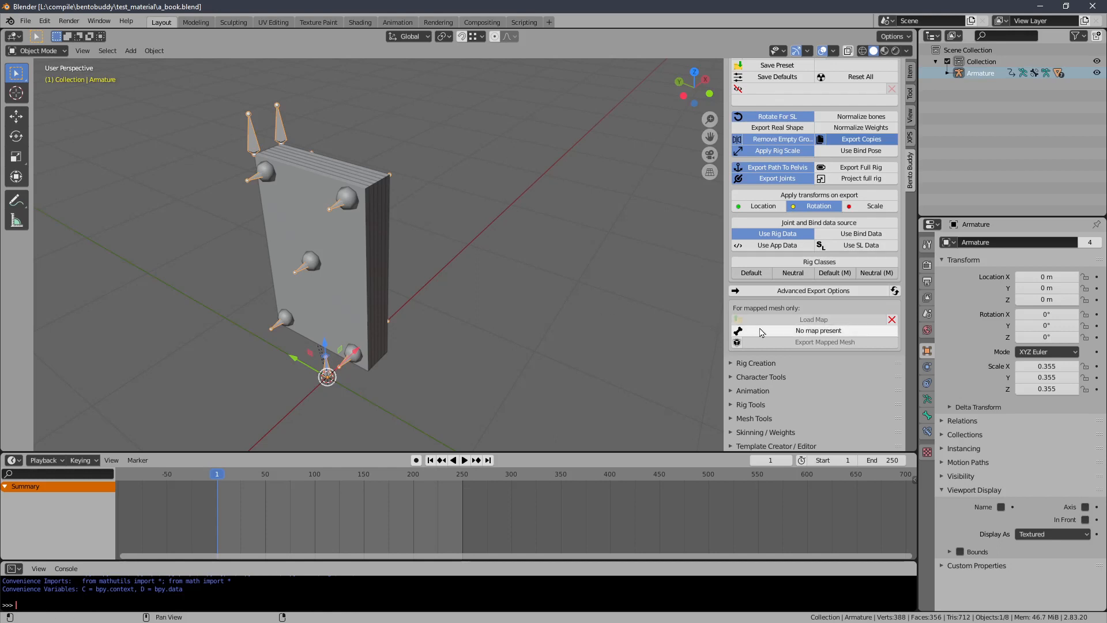
pyautogui.keyDown('shift'); pyautogui.moveTo(612, 321); pyautogui.dragTo(621, 325, button='middle'); pyautogui.keyUp('shift')
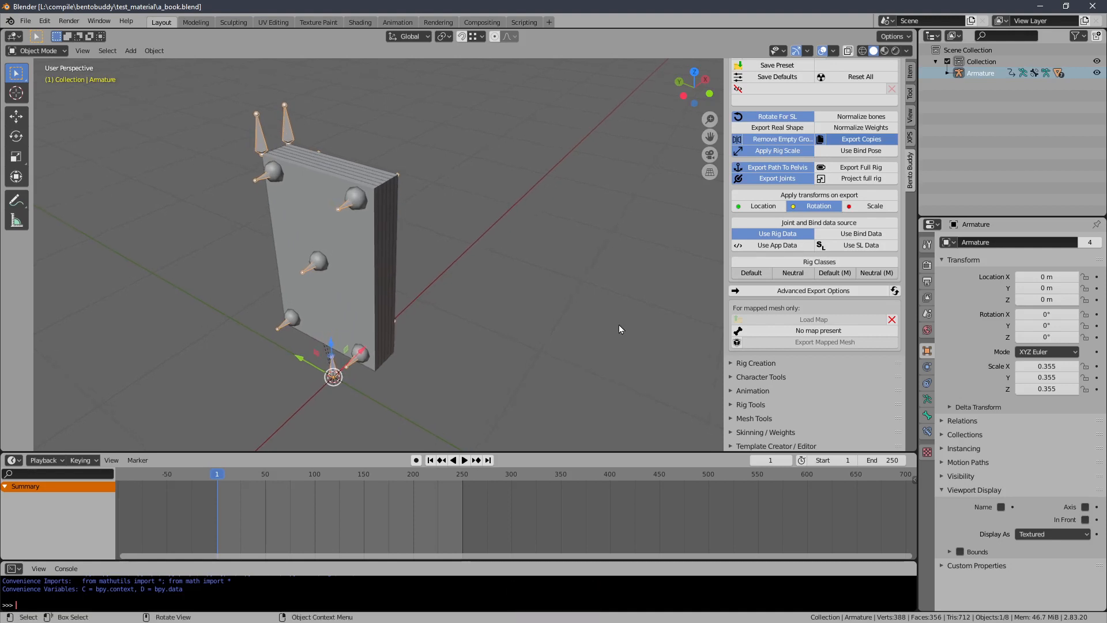
pyautogui.keyDown('ctrl'); pyautogui.moveTo(621, 320); pyautogui.dragTo(690, 210, button='middle'); pyautogui.keyUp('ctrl')
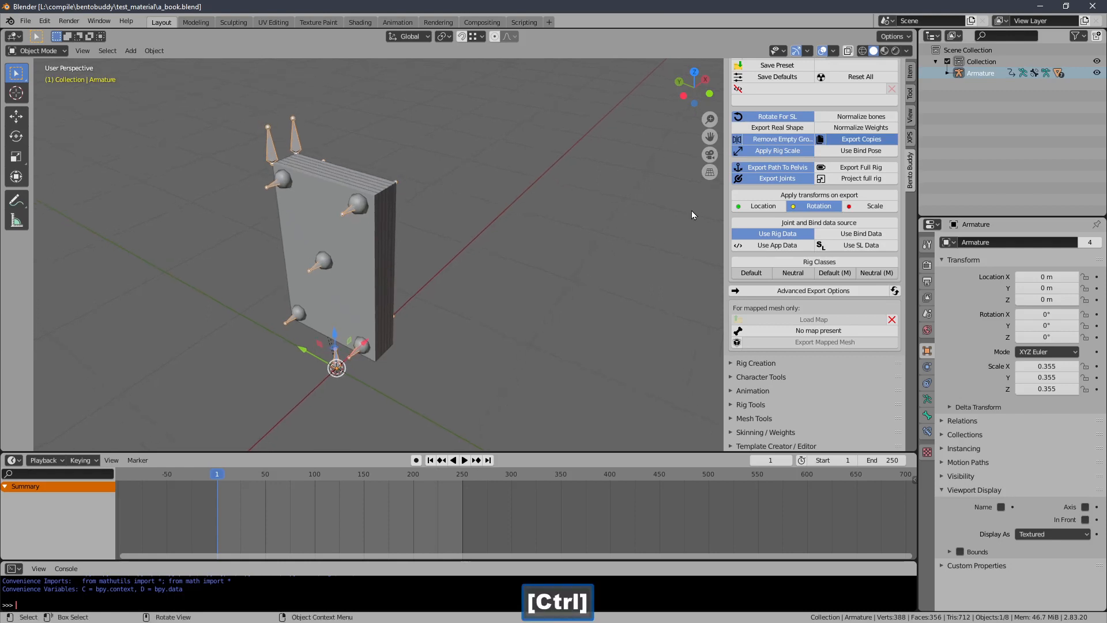
pyautogui.keyDown('shift'); pyautogui.moveTo(684, 157); pyautogui.dragTo(657, 190, button='middle'); pyautogui.keyUp('shift')
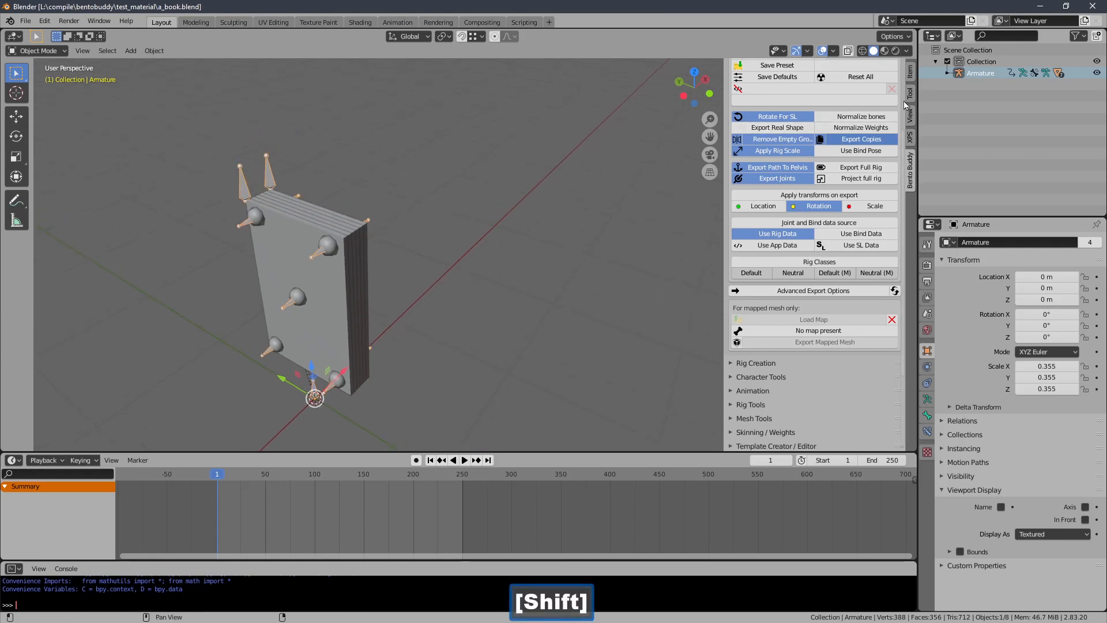
pyautogui.click(905, 105)
pyautogui.click(778, 109)
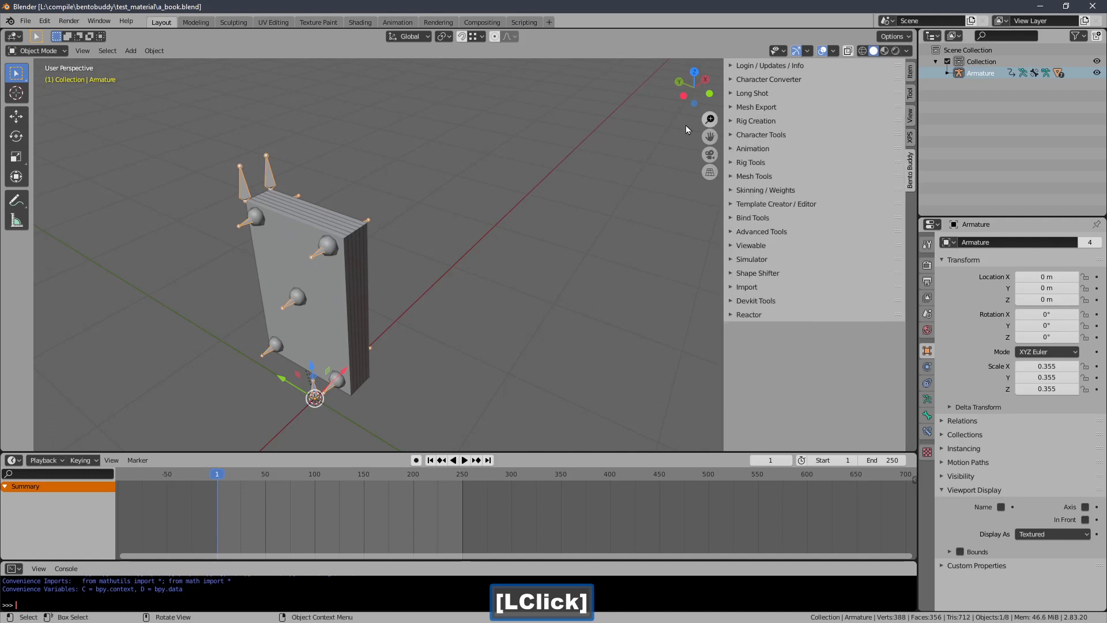
# Step: Reopen the Visual Snap Mapper in Template Creator / Editor and run Action! on the book armature at distance 1.68
pyautogui.keyDown('shift'); pyautogui.moveTo(581, 167); pyautogui.dragTo(586, 174, button='middle'); pyautogui.keyUp('shift')
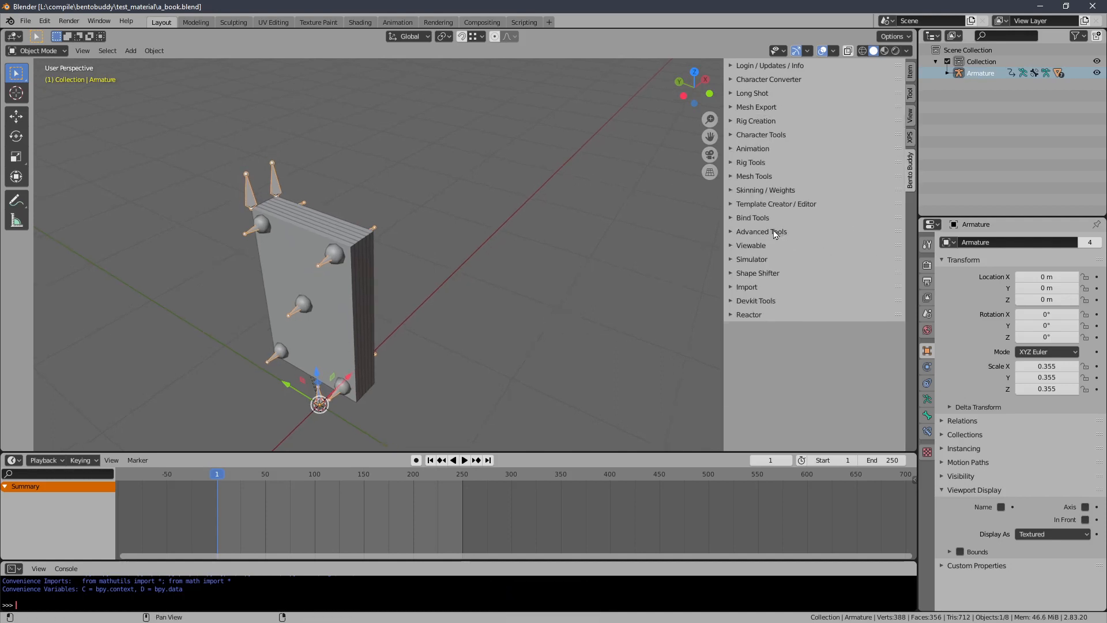
pyautogui.click(769, 204)
pyautogui.keyDown('shift'); pyautogui.moveTo(628, 251); pyautogui.dragTo(599, 239, button='middle'); pyautogui.keyUp('shift')
pyautogui.click(598, 248)
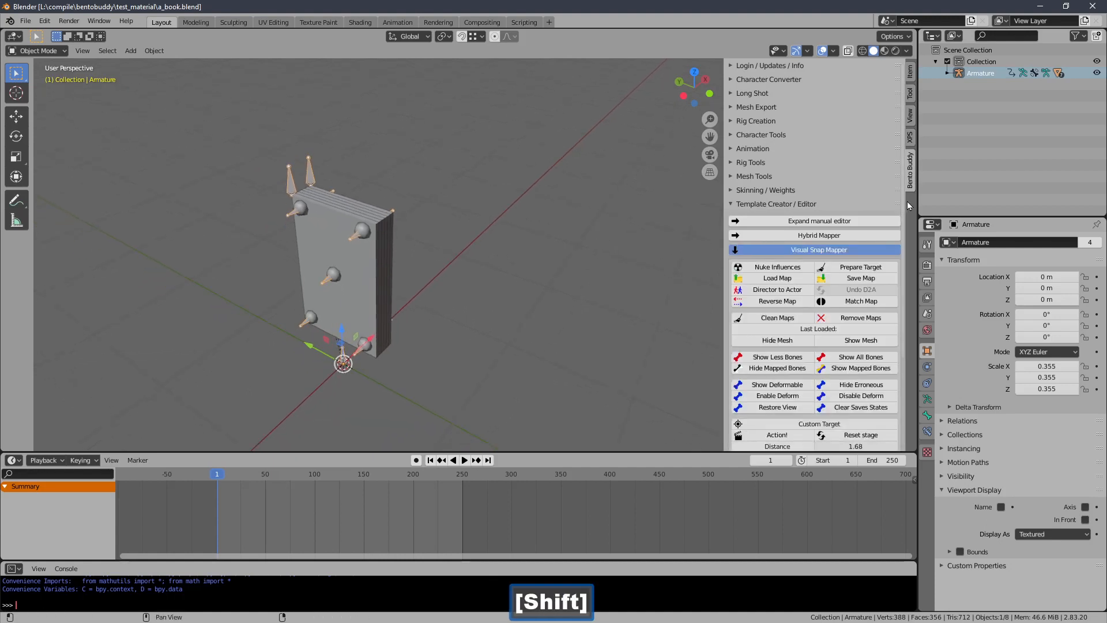
pyautogui.moveTo(906, 203); pyautogui.dragTo(901, 256)
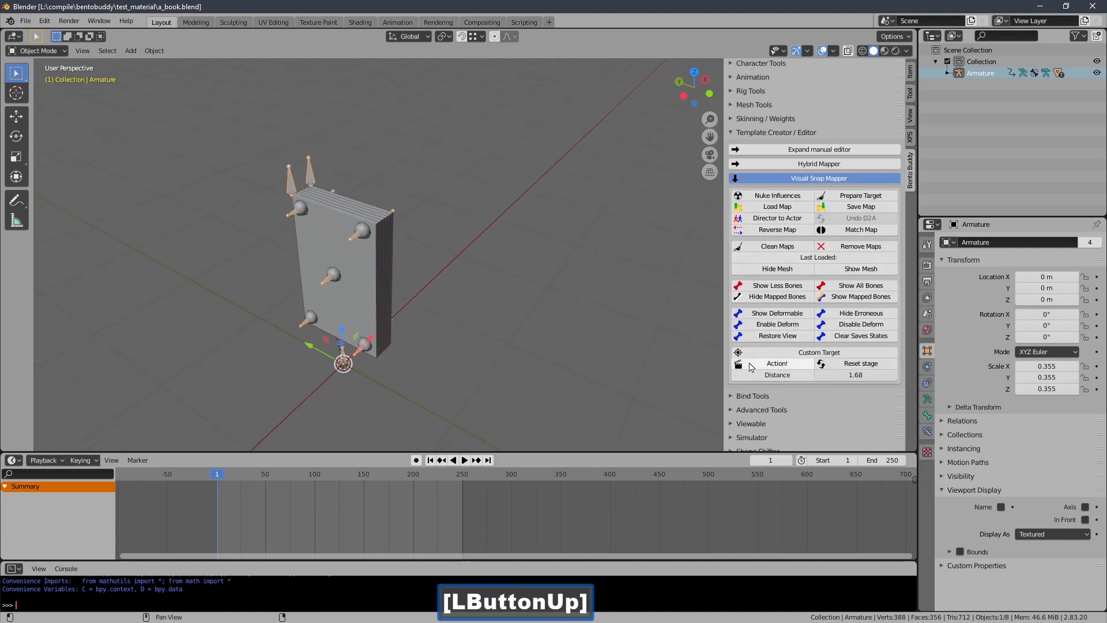
pyautogui.click(777, 364)
pyautogui.keyDown('shift'); pyautogui.moveTo(551, 292); pyautogui.dragTo(581, 256, button='middle'); pyautogui.keyUp('shift')
pyautogui.moveTo(904, 225); pyautogui.dragTo(903, 258)
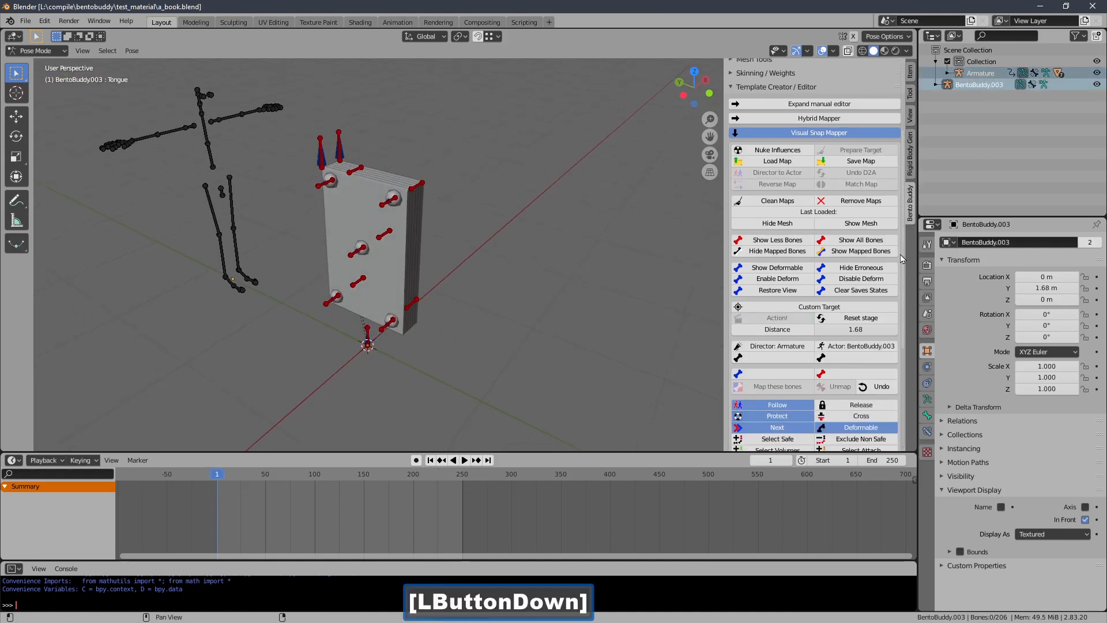
# Step: View the staged book armature beside the Bento rig and reset the stage
pyautogui.moveTo(598, 265); pyautogui.dragTo(589, 271, button='middle')
pyautogui.keyDown('shift'); pyautogui.moveTo(590, 271); pyautogui.dragTo(597, 268, button='middle'); pyautogui.keyUp('shift')
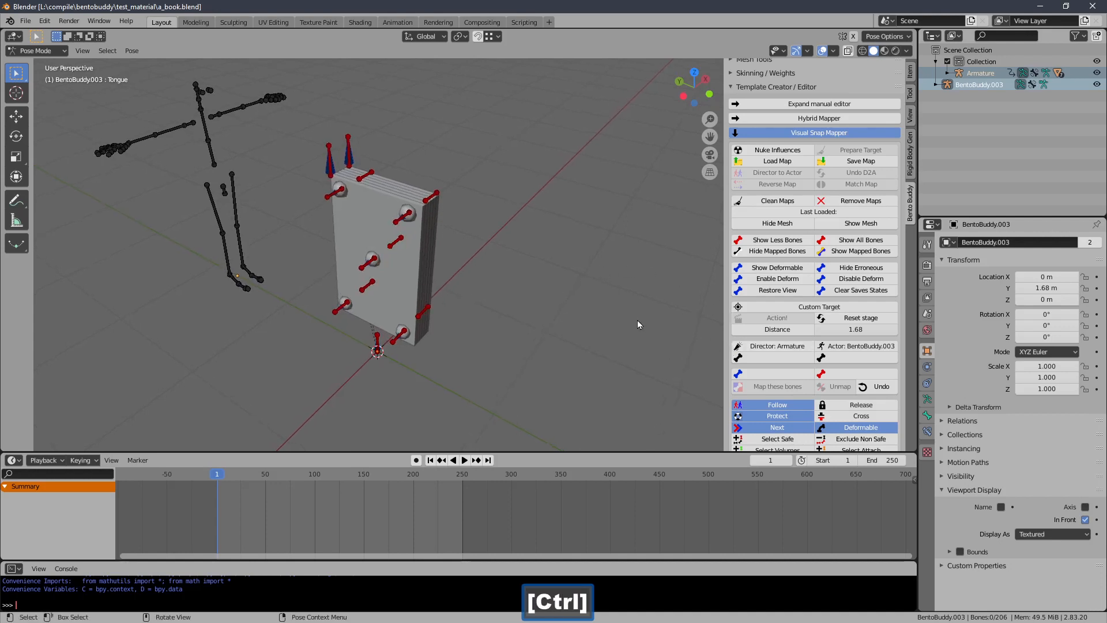
pyautogui.keyDown('shift'); pyautogui.moveTo(638, 320); pyautogui.dragTo(622, 316, button='middle'); pyautogui.keyUp('shift')
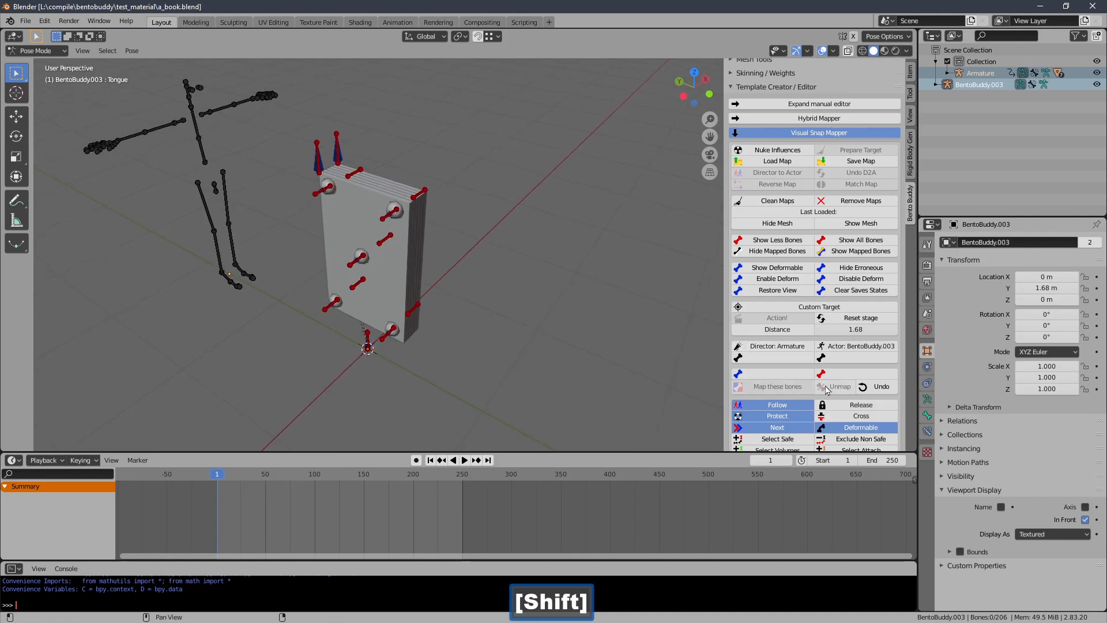
pyautogui.click(854, 318)
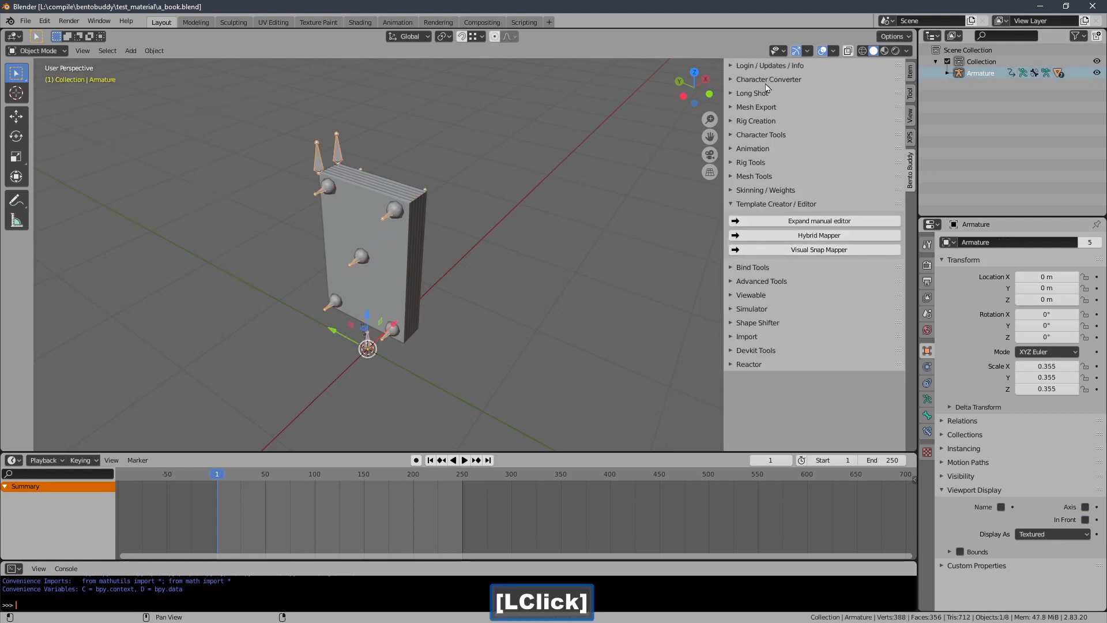
# Step: Expand Mesh Export to show the mapped mesh options, and save the book's Blender file
pyautogui.click(757, 107)
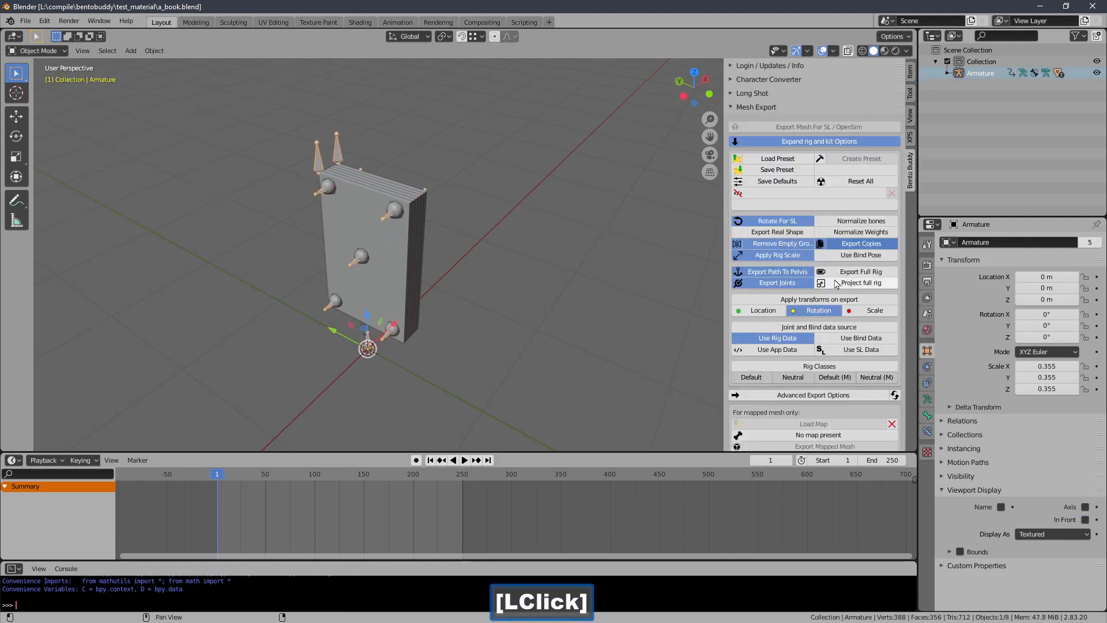
pyautogui.moveTo(905, 232); pyautogui.dragTo(907, 318)
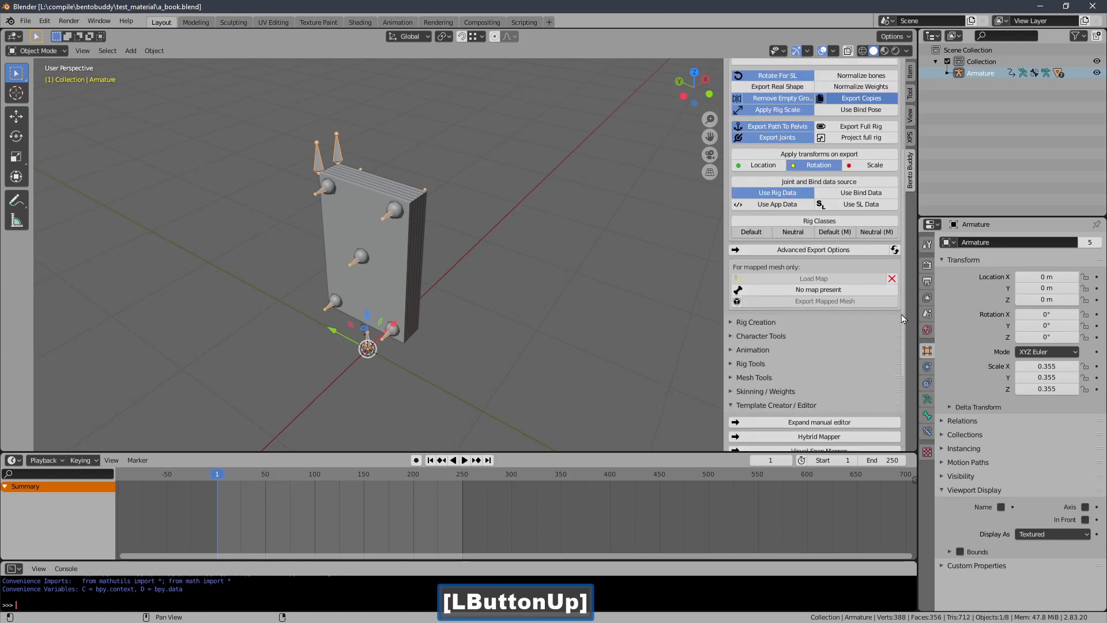
pyautogui.keyDown('shift'); pyautogui.moveTo(627, 293); pyautogui.dragTo(633, 293, button='middle'); pyautogui.keyUp('shift')
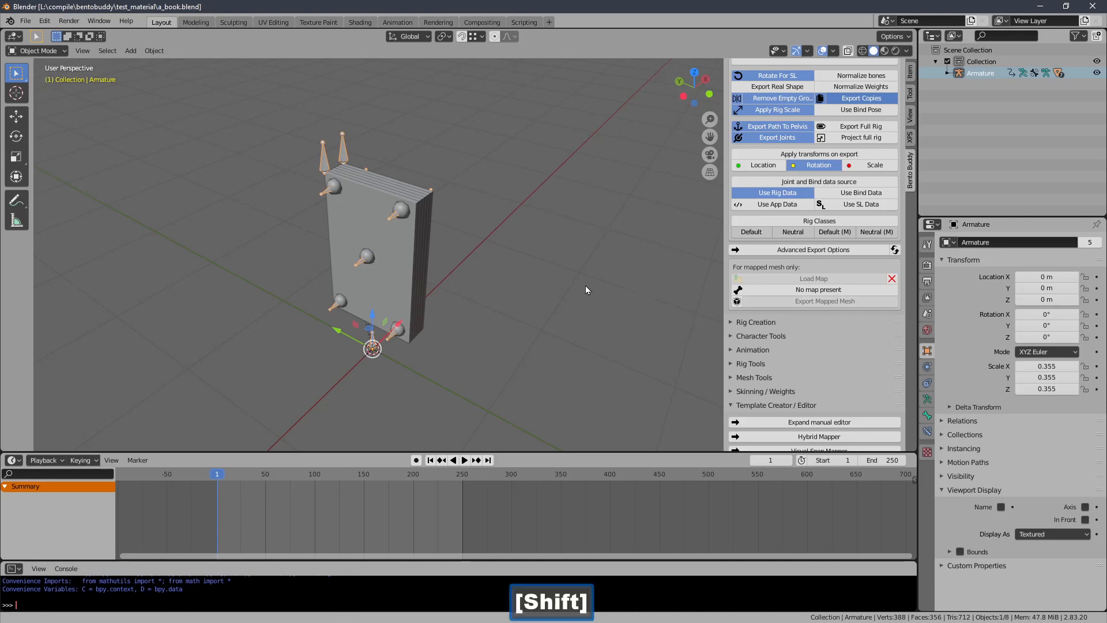
pyautogui.moveTo(586, 285)
pyautogui.keyDown('shift'); pyautogui.mouseDown(button='middle')
pyautogui.moveTo(553, 317)
pyautogui.moveTo(579, 275)
pyautogui.moveTo(589, 282)
pyautogui.mouseUp(button='middle'); pyautogui.keyUp('shift')
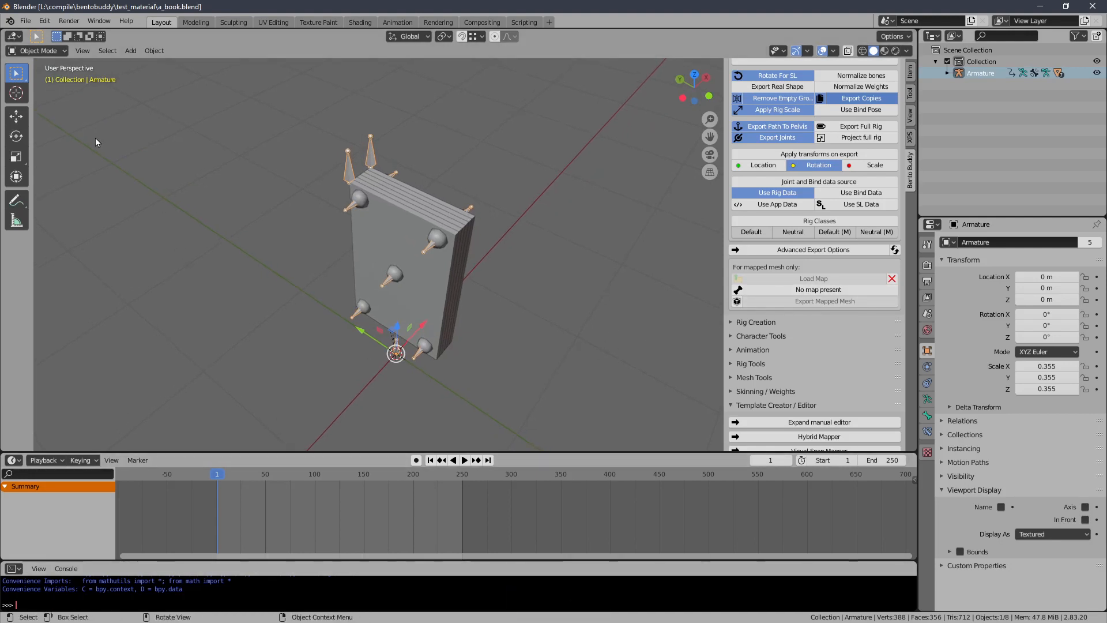
pyautogui.click(26, 21)
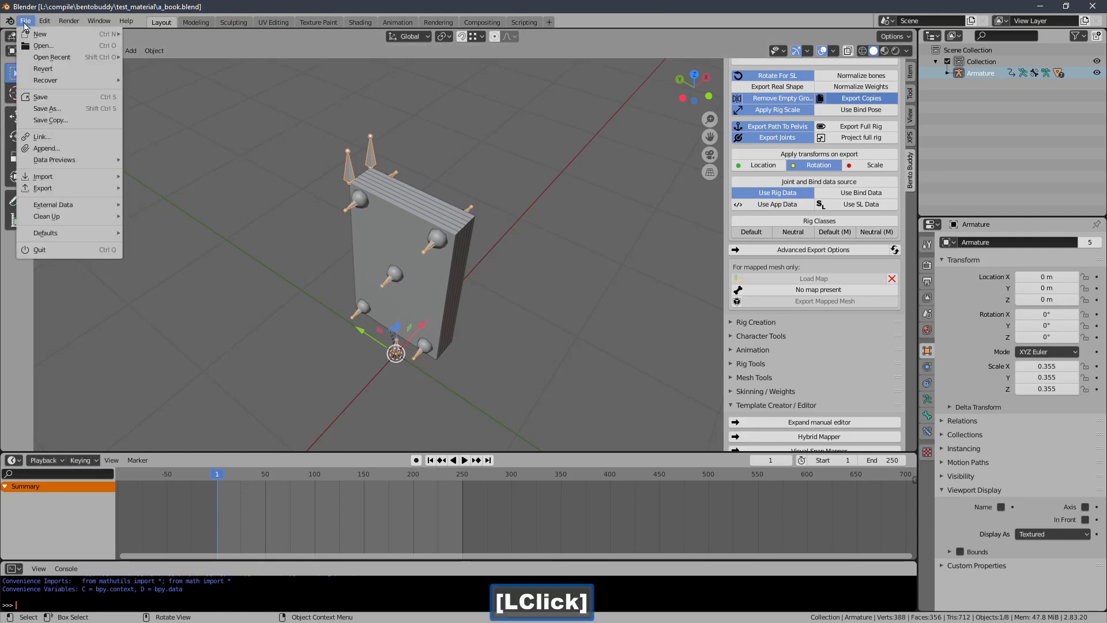
pyautogui.click(50, 102)
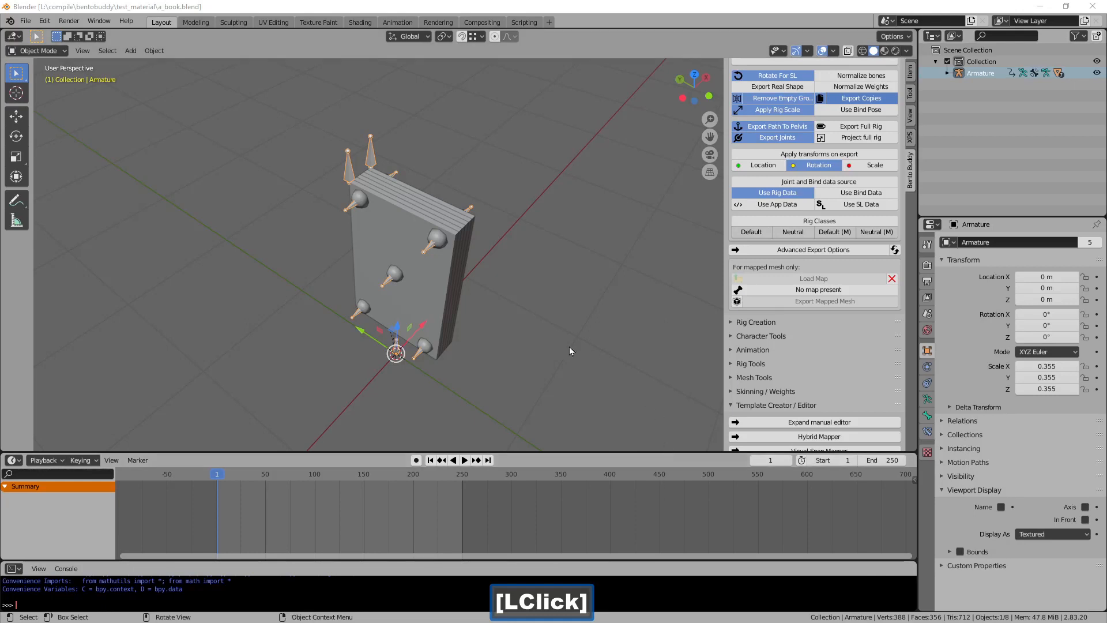
# Step: Select all of the book's meshes with the armature and export them as a mapped mesh to a_test.dae
pyautogui.click(439, 300)
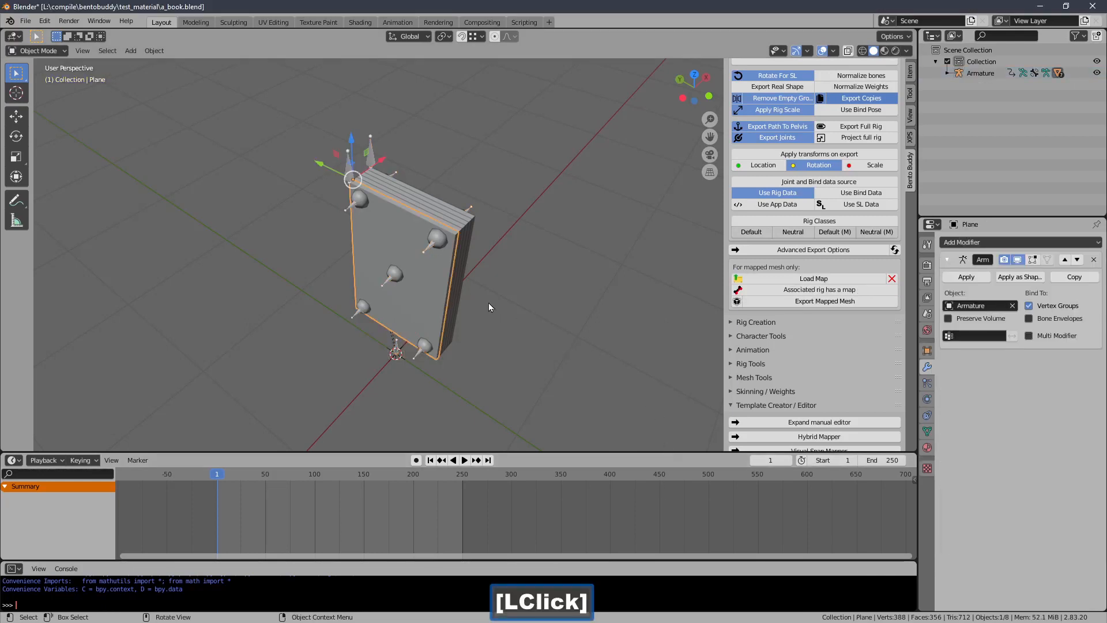
pyautogui.moveTo(490, 303); pyautogui.dragTo(431, 268, button='middle')
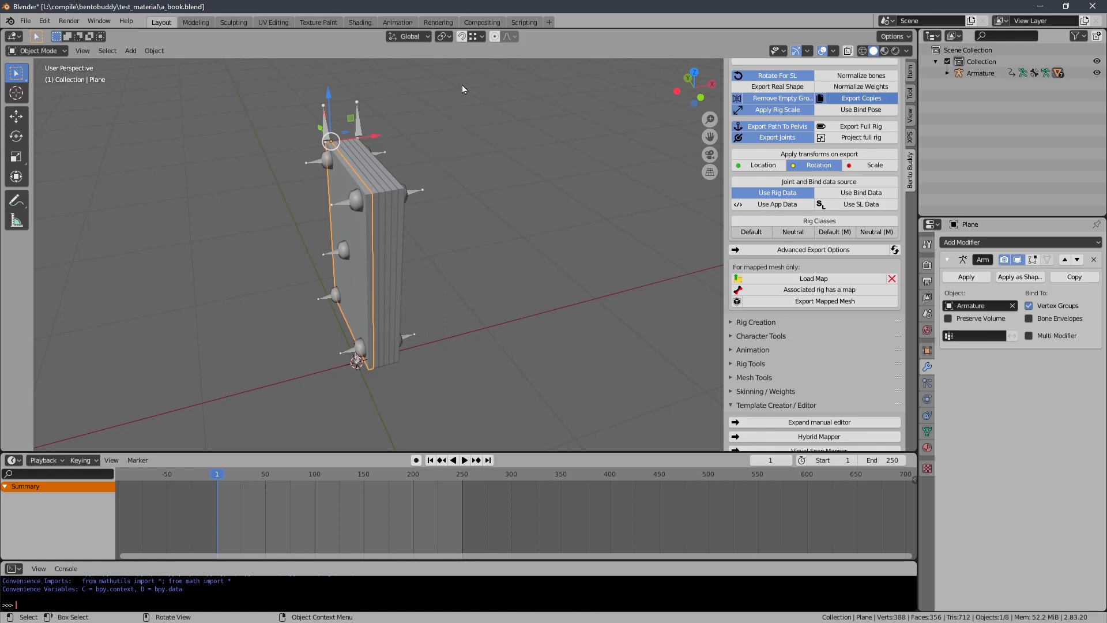
pyautogui.moveTo(463, 78); pyautogui.dragTo(261, 406)
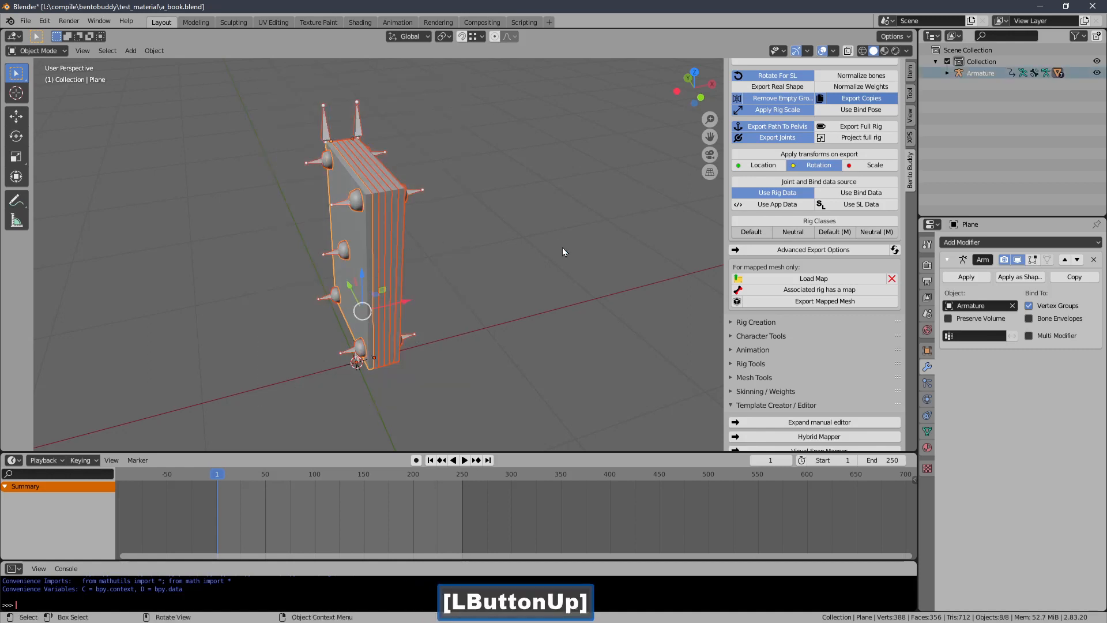
pyautogui.click(767, 302)
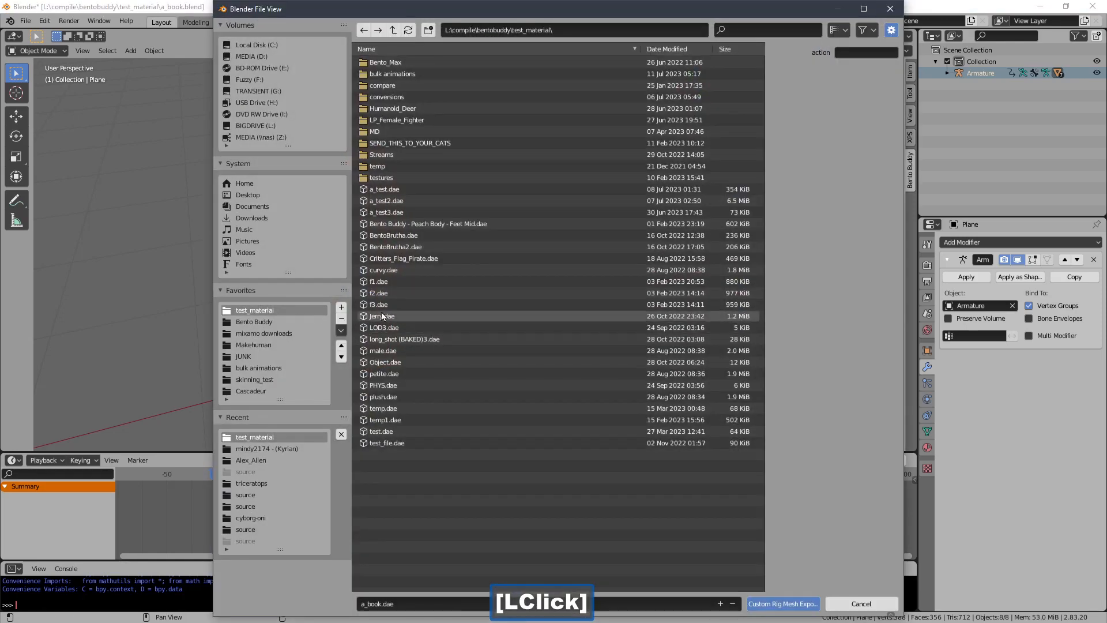
pyautogui.doubleClick(408, 194)
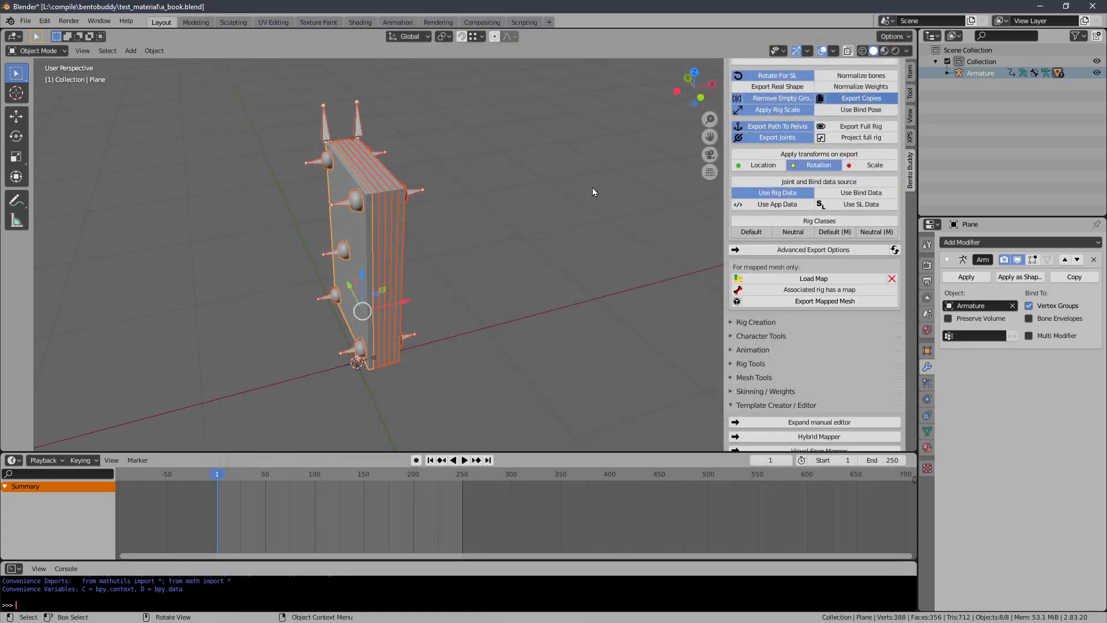
# Step: Select the book armature, and collapse the Mesh Export and Template Creator / Editor sections
pyautogui.click(421, 189)
pyautogui.moveTo(420, 189); pyautogui.dragTo(438, 207, button='middle')
pyautogui.keyDown('ctrl'); pyautogui.moveTo(438, 208); pyautogui.dragTo(441, 220, button='middle'); pyautogui.keyUp('ctrl')
pyautogui.keyDown('ctrl'); pyautogui.click(906, 137); pyautogui.keyUp('ctrl')
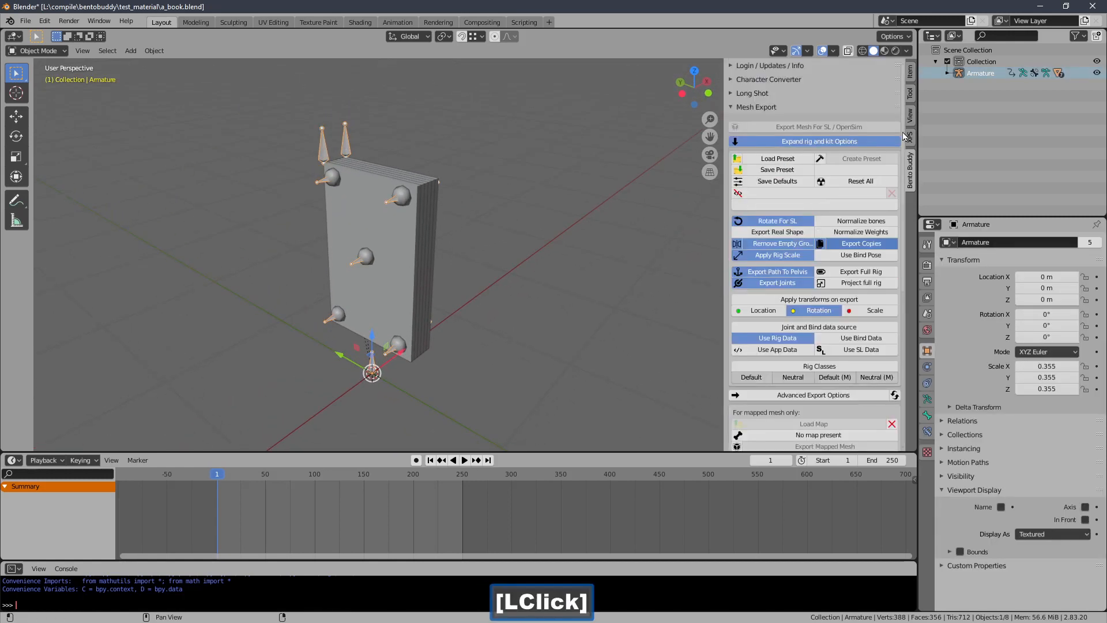
pyautogui.click(753, 109)
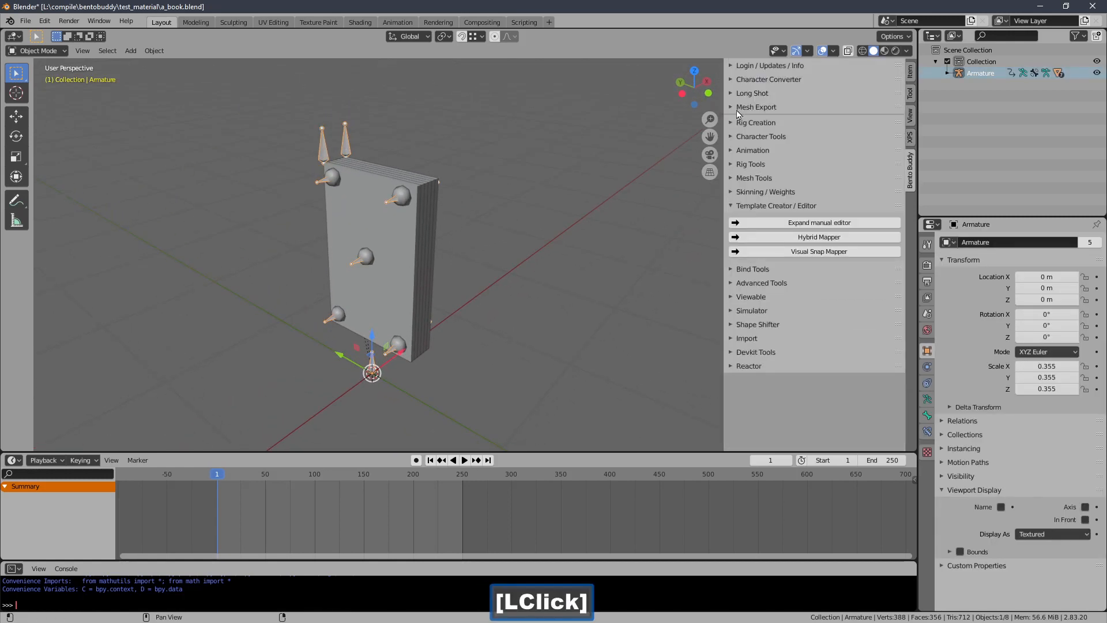
pyautogui.click(755, 203)
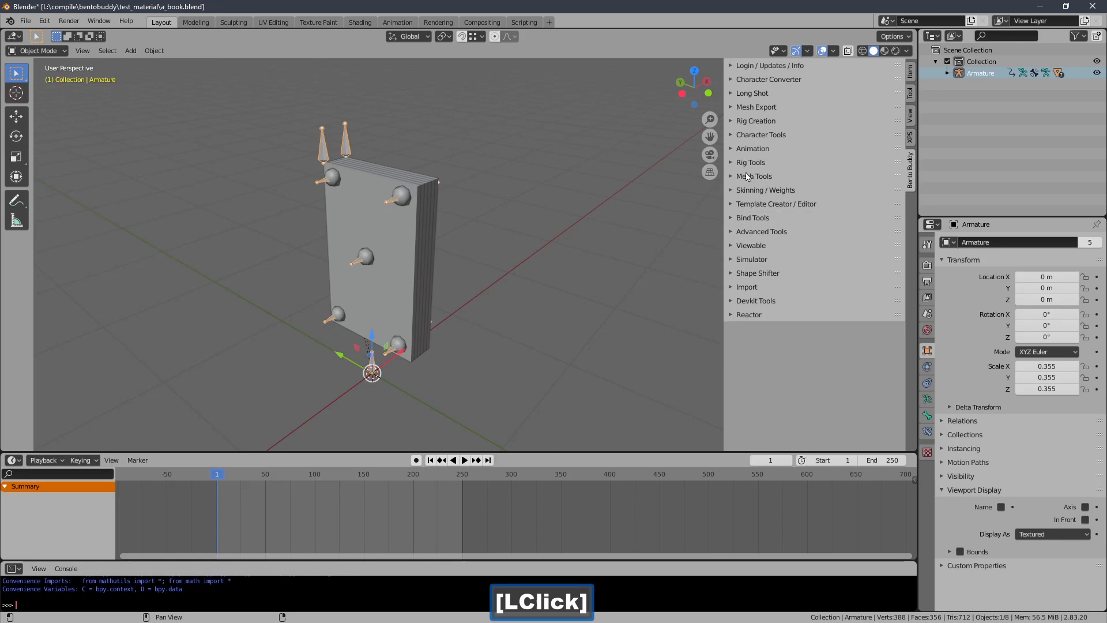
# Step: Expand Retarget Motion in Character Tools for the book armature
pyautogui.click(761, 135)
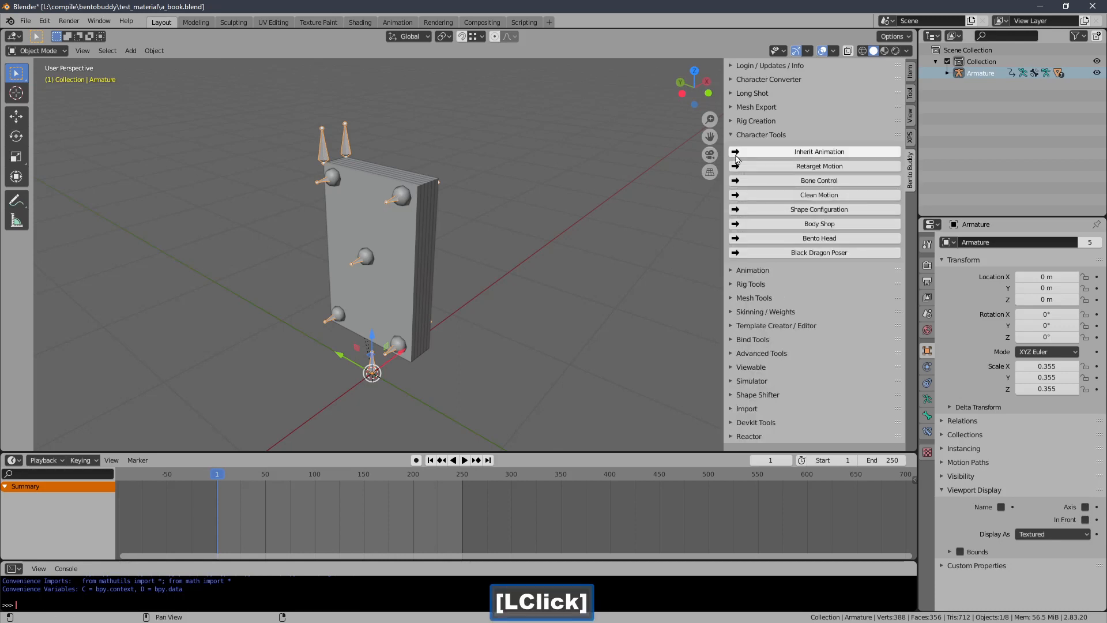
pyautogui.click(758, 167)
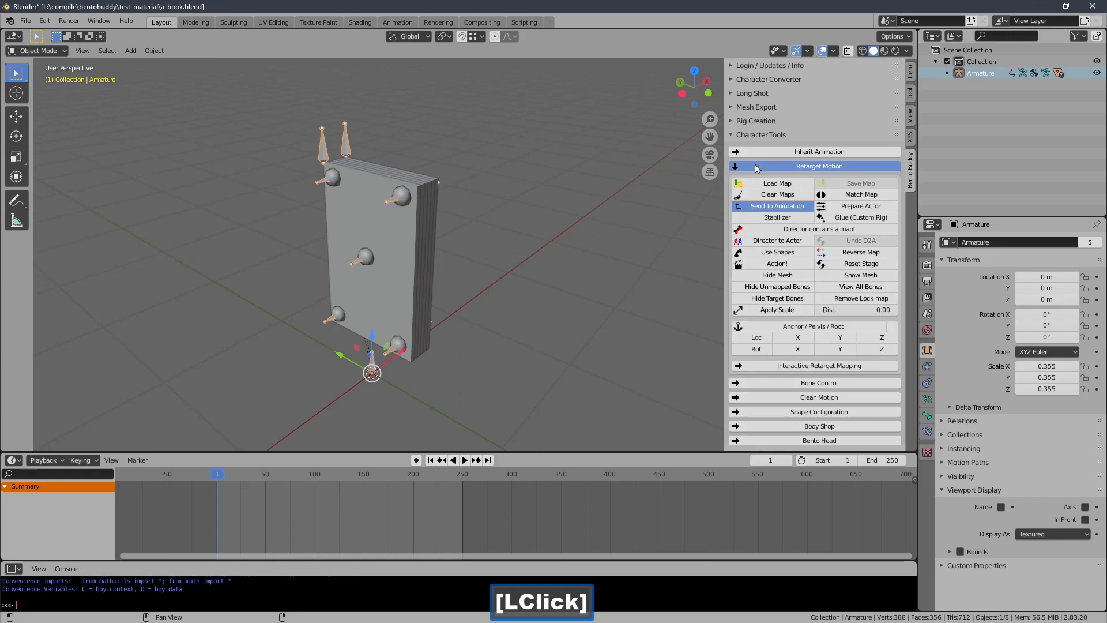
pyautogui.click(855, 196)
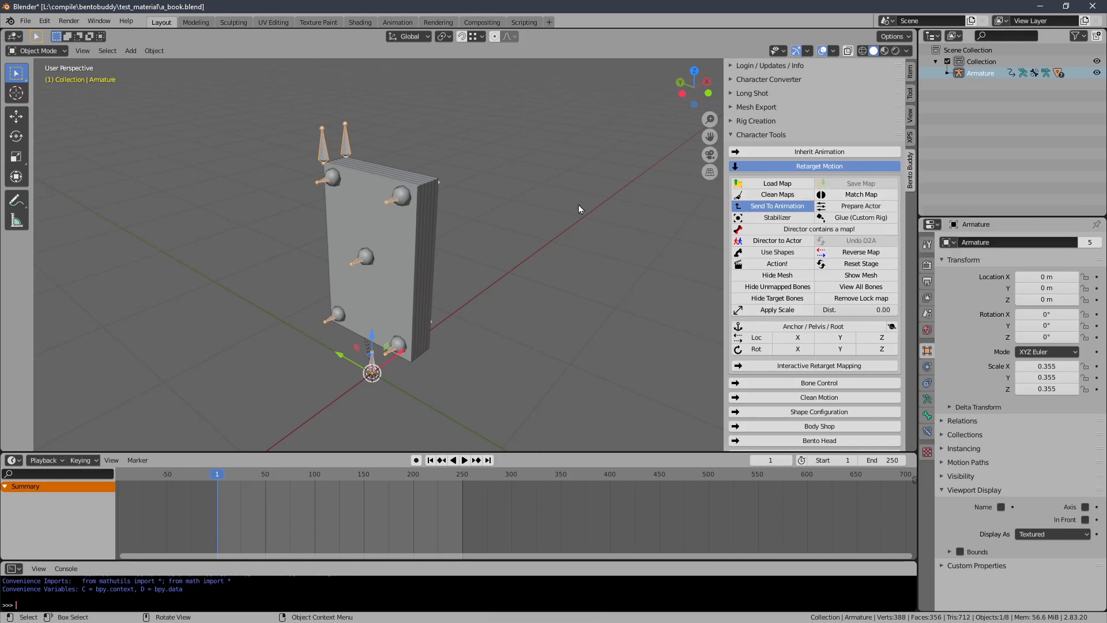
# Step: Reopen a_book.blend from the recent files
pyautogui.keyDown('shift'); pyautogui.moveTo(579, 205); pyautogui.dragTo(617, 214, button='middle'); pyautogui.keyUp('shift')
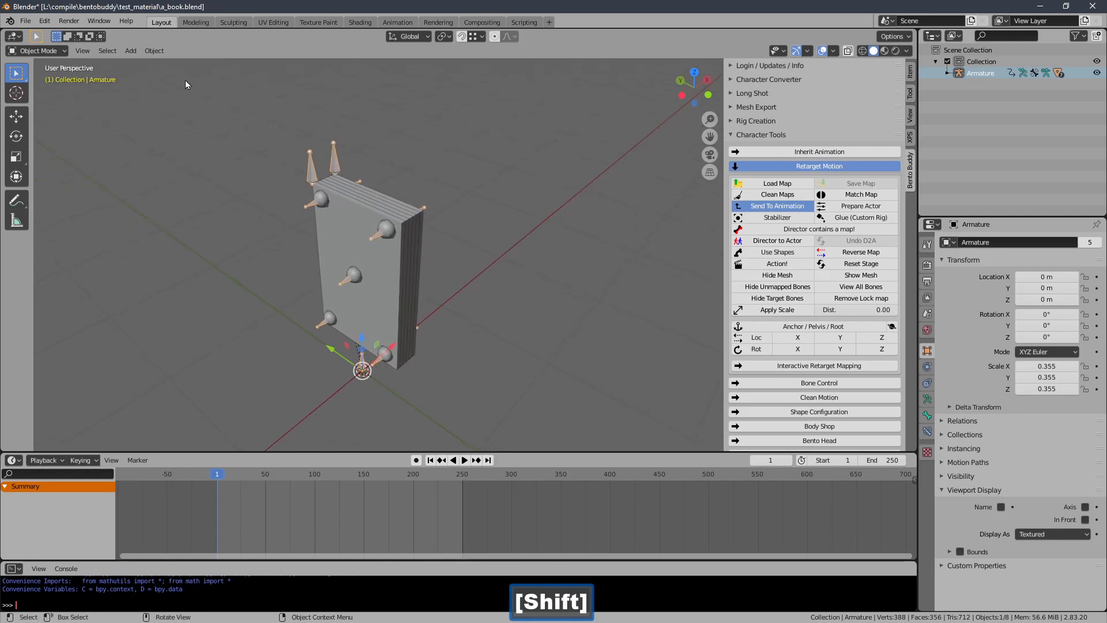
pyautogui.click(26, 22)
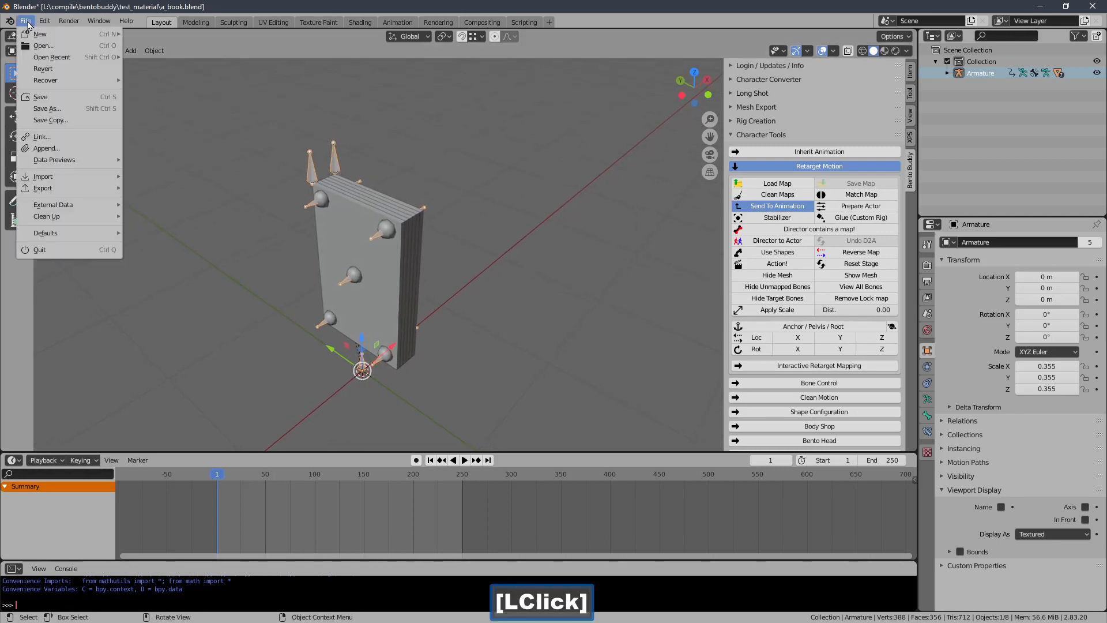
pyautogui.moveTo(51, 57)
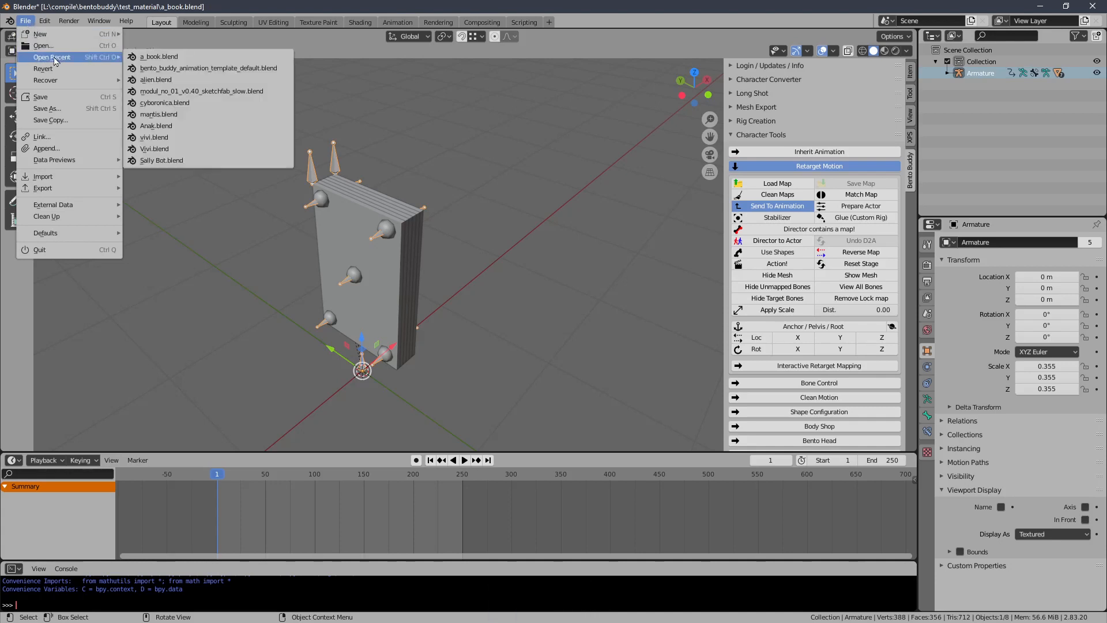
pyautogui.click(155, 57)
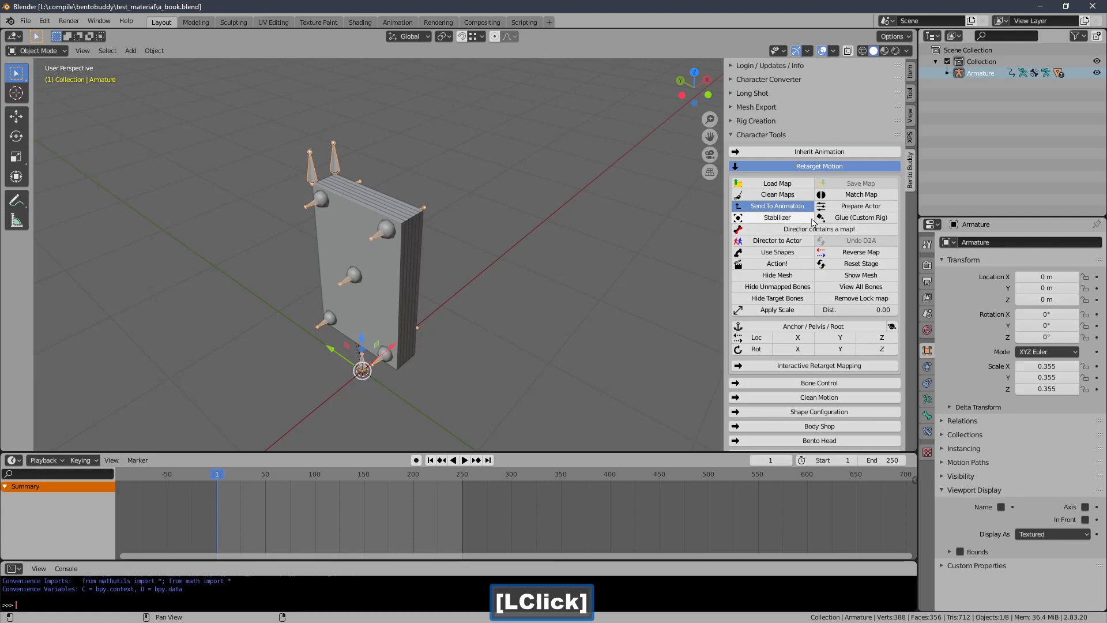
# Step: Enable Glue (Custom Rig) in Retarget Motion and run Action! on the book armature
pyautogui.click(831, 220)
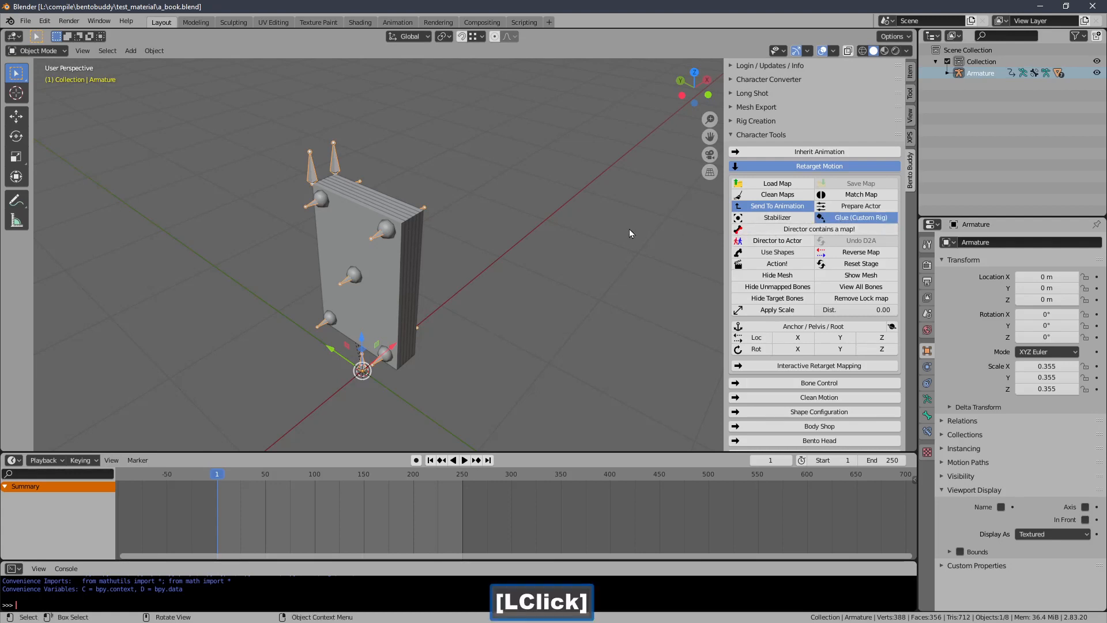
pyautogui.keyDown('shift'); pyautogui.moveTo(629, 230); pyautogui.dragTo(618, 226, button='middle'); pyautogui.keyUp('shift')
pyautogui.click(748, 265)
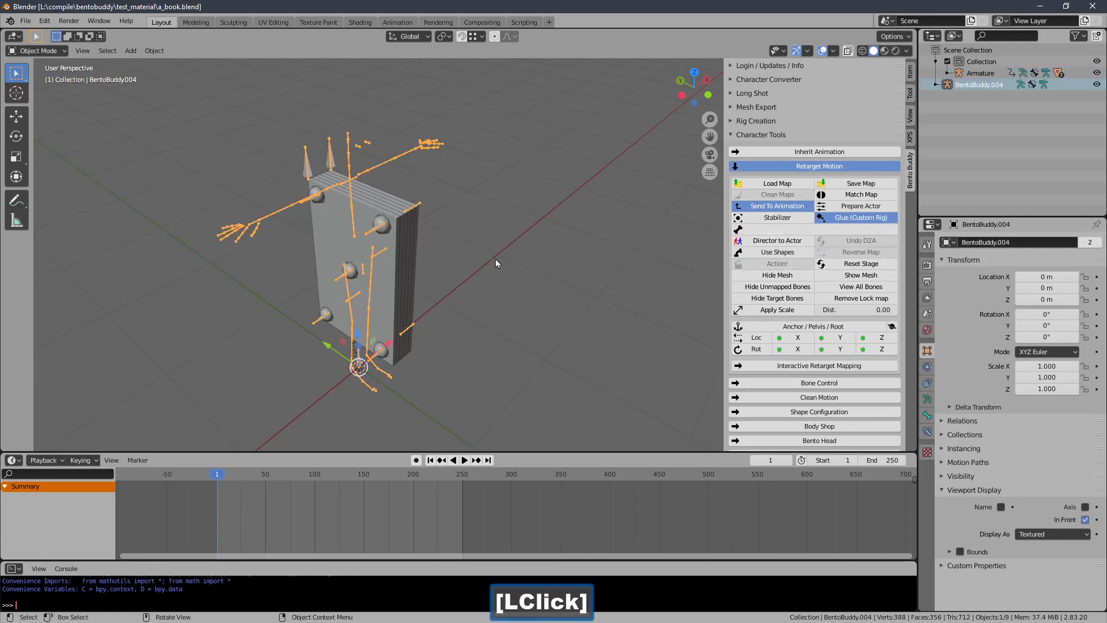
pyautogui.moveTo(505, 234); pyautogui.dragTo(503, 230, button='middle')
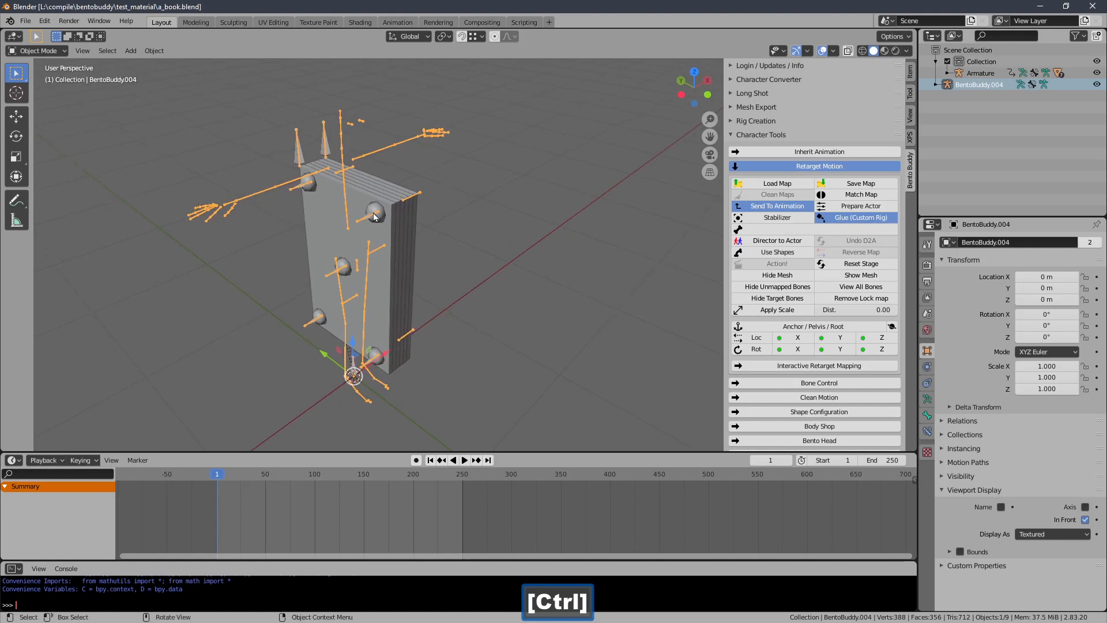
pyautogui.moveTo(385, 223); pyautogui.dragTo(420, 222, button='middle')
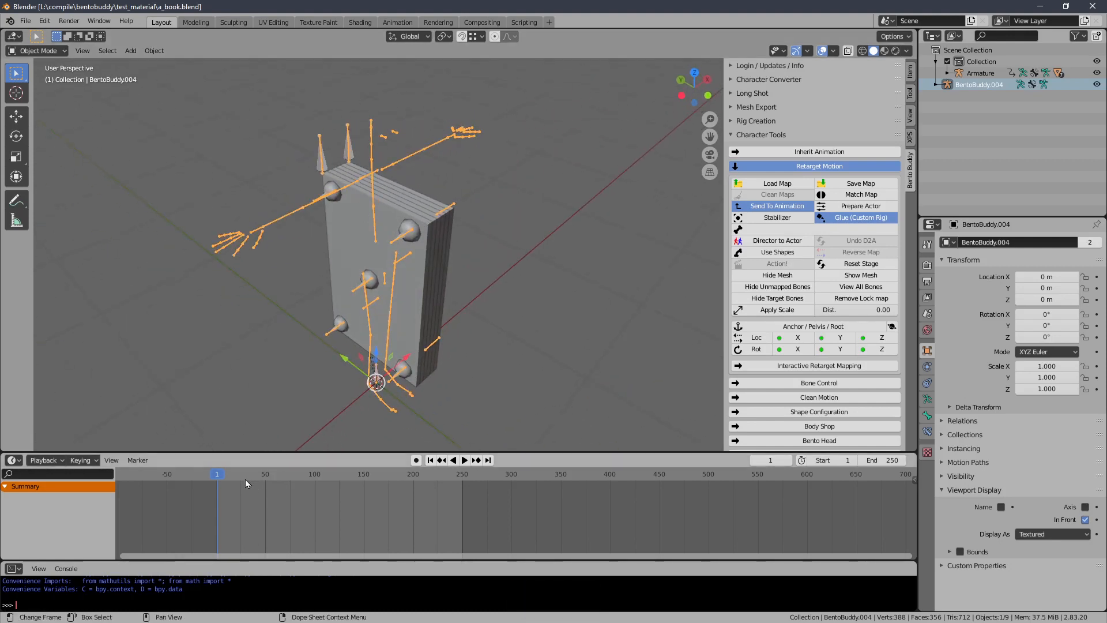
# Step: Scrub the timeline to frame 13 to preview the book opening with the glued rig, and return to frame 1
pyautogui.moveTo(242, 477)
pyautogui.mouseDown()
pyautogui.moveTo(285, 482)
pyautogui.moveTo(230, 476)
pyautogui.mouseUp()
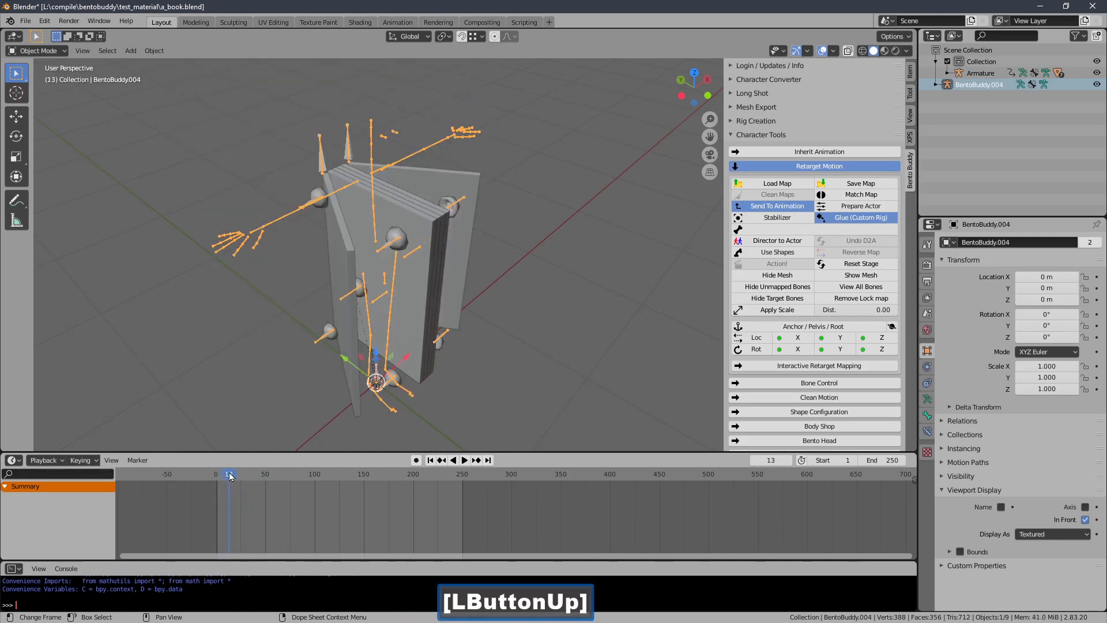
pyautogui.click(429, 460)
pyautogui.keyDown('ctrl'); pyautogui.moveTo(473, 316); pyautogui.dragTo(487, 315, button='middle'); pyautogui.keyUp('ctrl')
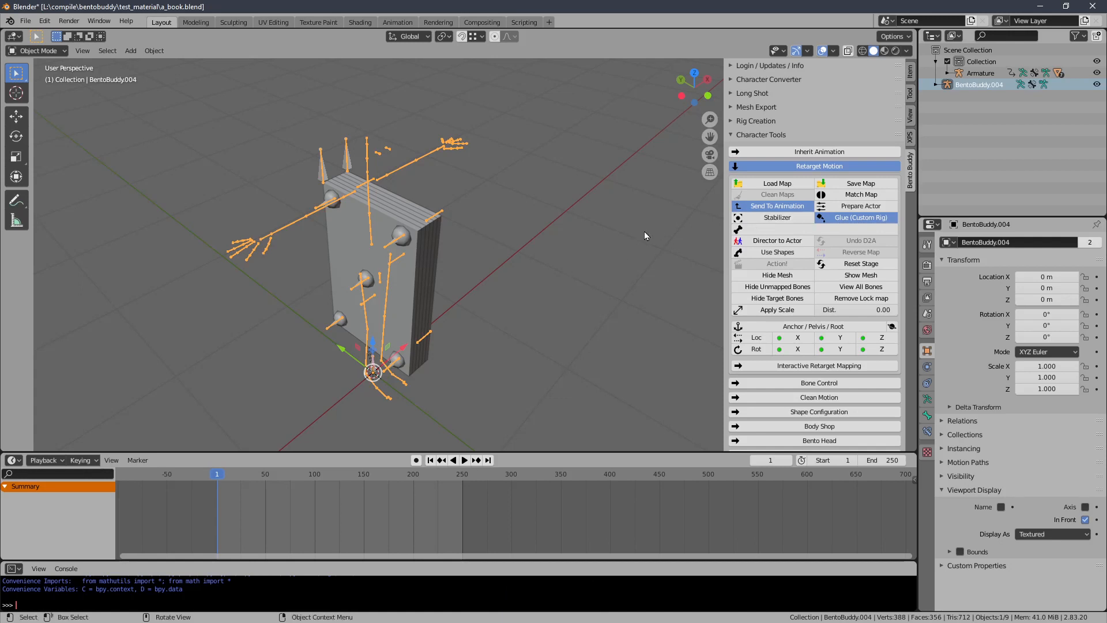
pyautogui.keyDown('shift'); pyautogui.moveTo(645, 230); pyautogui.dragTo(593, 245, button='middle'); pyautogui.keyUp('shift')
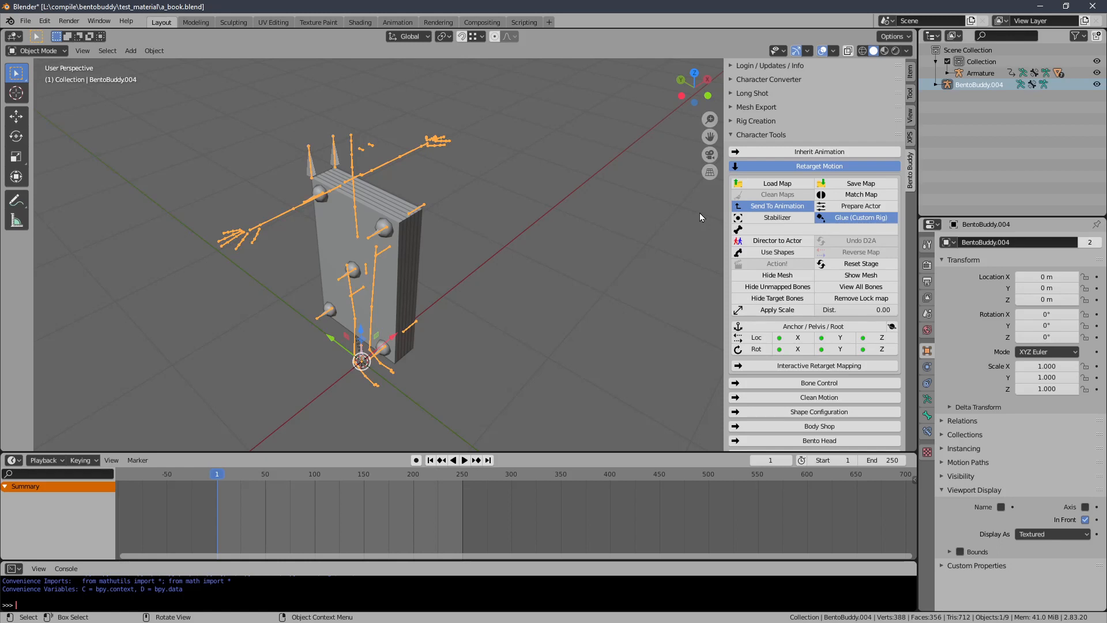
pyautogui.moveTo(549, 207)
pyautogui.keyDown('ctrl'); pyautogui.mouseDown(button='middle')
pyautogui.moveTo(541, 220)
pyautogui.moveTo(551, 212)
pyautogui.mouseUp(button='middle'); pyautogui.keyUp('ctrl')
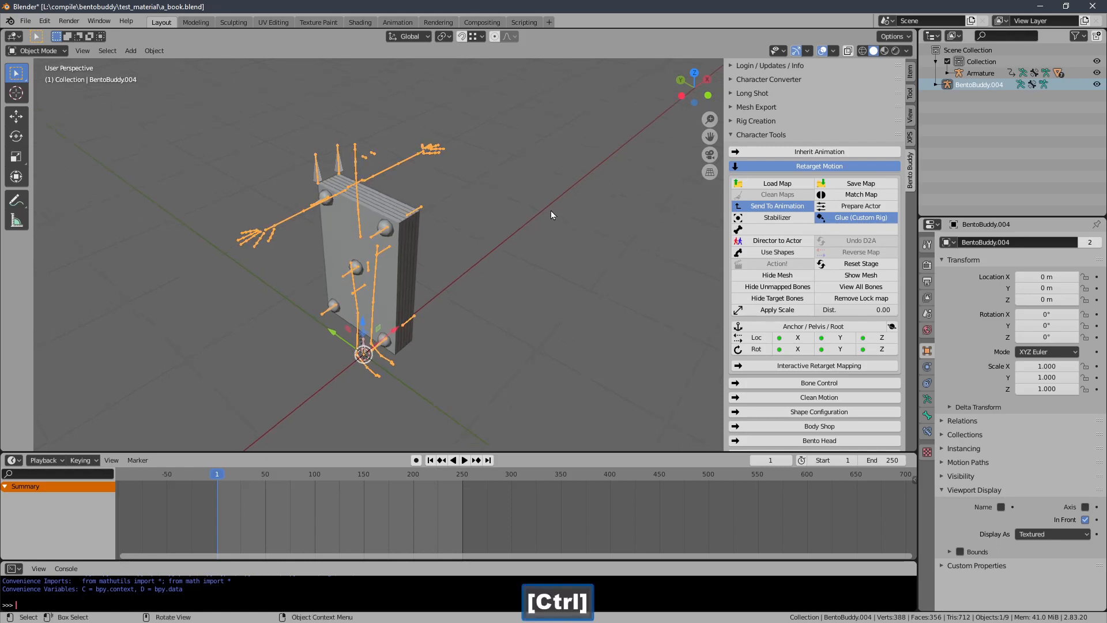
# Step: Reset the glued stage and rerun Action! with Glue (Custom Rig) off and the distance at 1.08
pyautogui.click(839, 219)
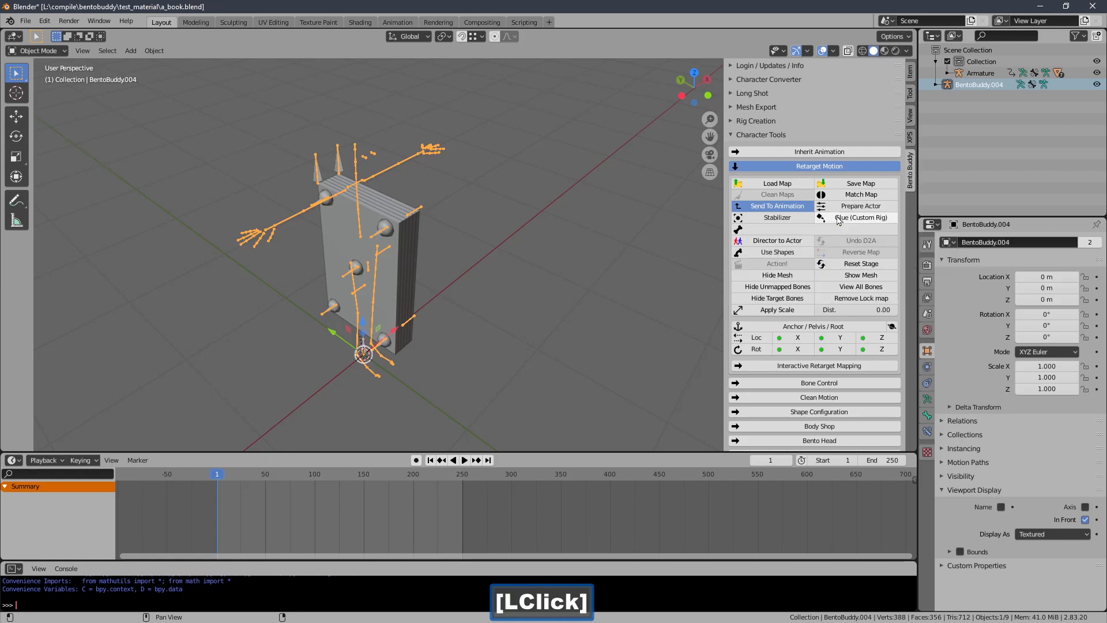
pyautogui.click(847, 264)
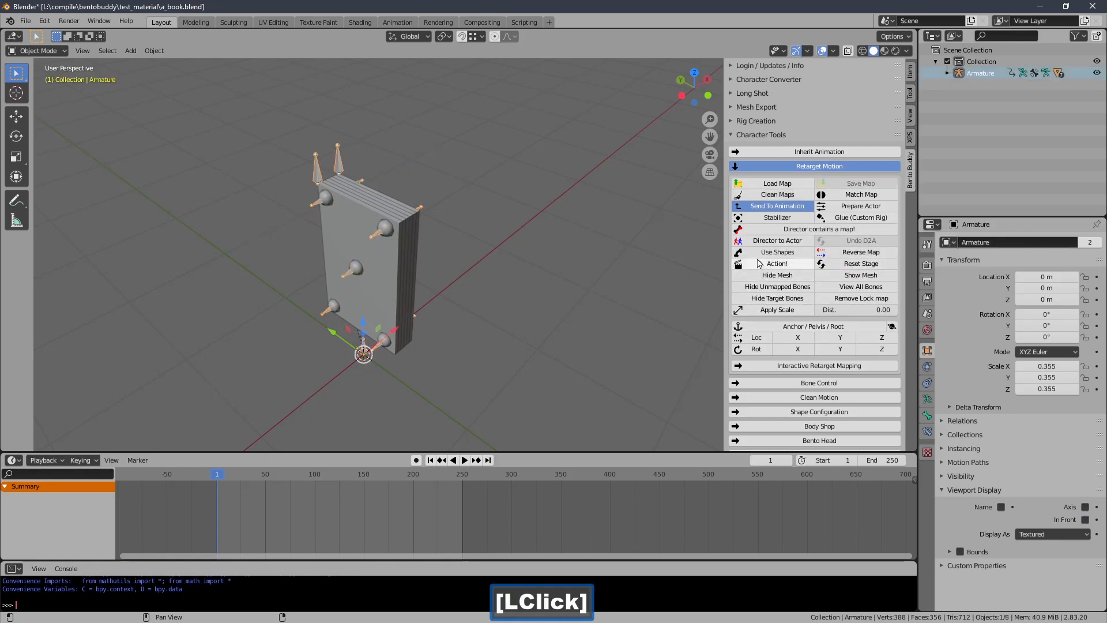
pyautogui.moveTo(843, 309); pyautogui.dragTo(845, 307)
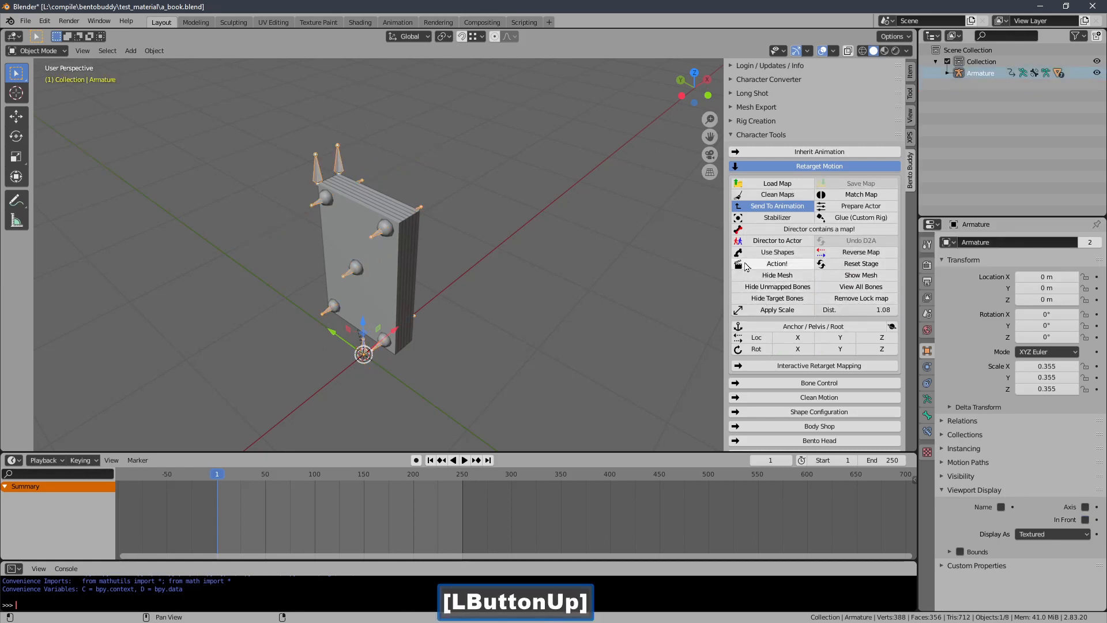
pyautogui.click(777, 263)
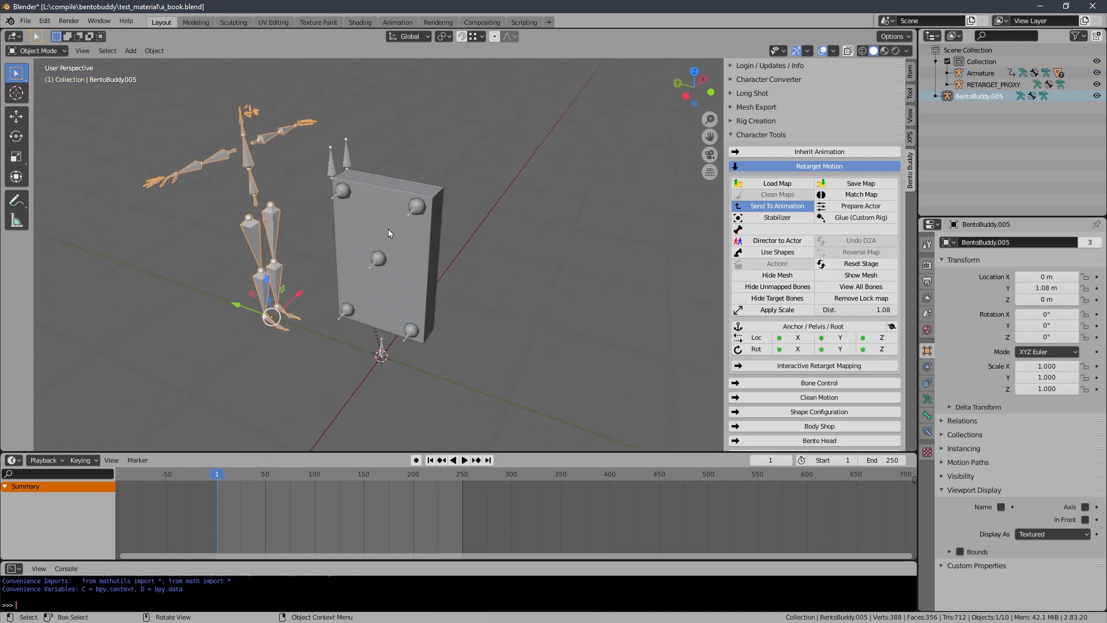
# Step: Scrub the timeline to frame 101 to compare the book's animation with the Bento rig beside it
pyautogui.moveTo(216, 474); pyautogui.dragTo(252, 474)
pyautogui.keyDown('ctrl'); pyautogui.moveTo(345, 276); pyautogui.dragTo(316, 365, button='middle'); pyautogui.keyUp('ctrl')
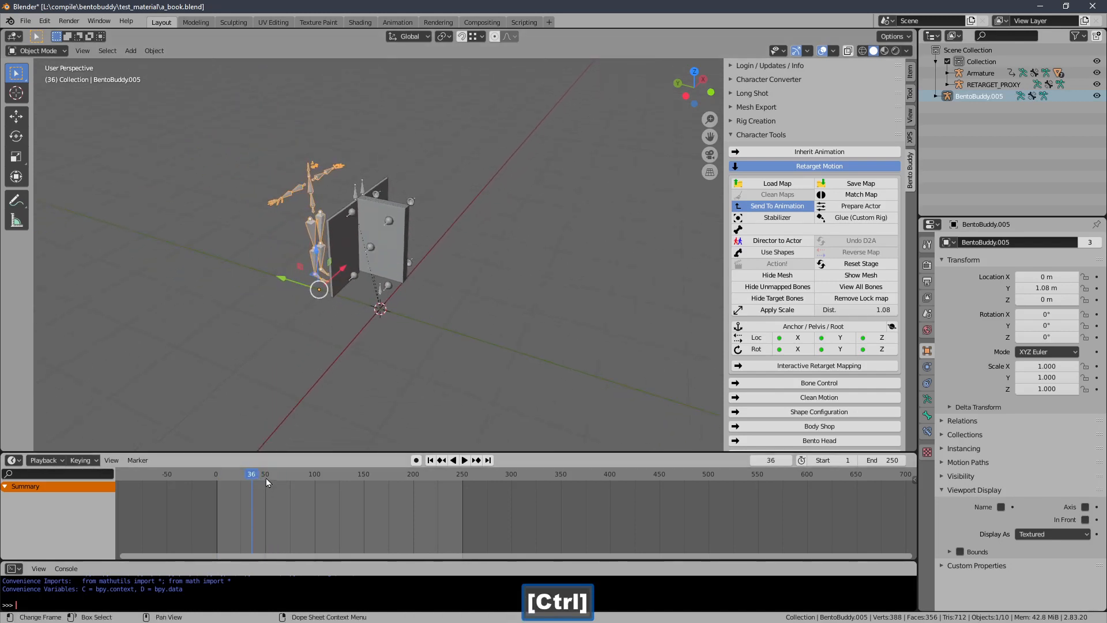
pyautogui.moveTo(267, 482); pyautogui.dragTo(316, 458)
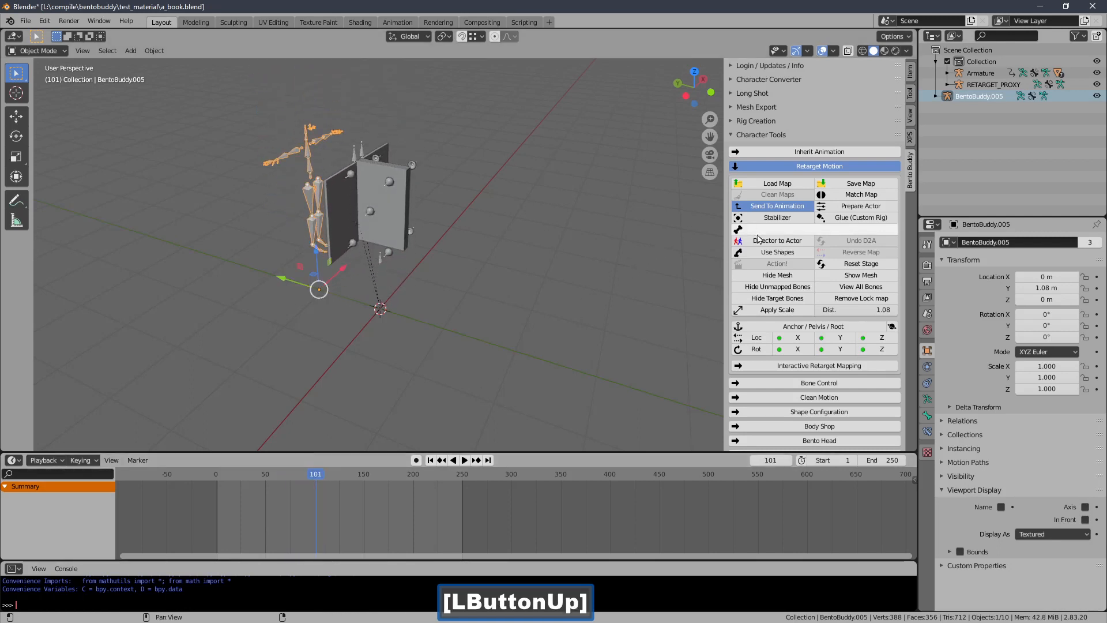
# Step: Show all bones of the Bento rig and scrub the timeline to frame 15 to inspect the rig beside the opening book
pyautogui.click(842, 289)
pyautogui.moveTo(317, 474)
pyautogui.mouseDown()
pyautogui.moveTo(269, 480)
pyautogui.moveTo(319, 474)
pyautogui.mouseUp()
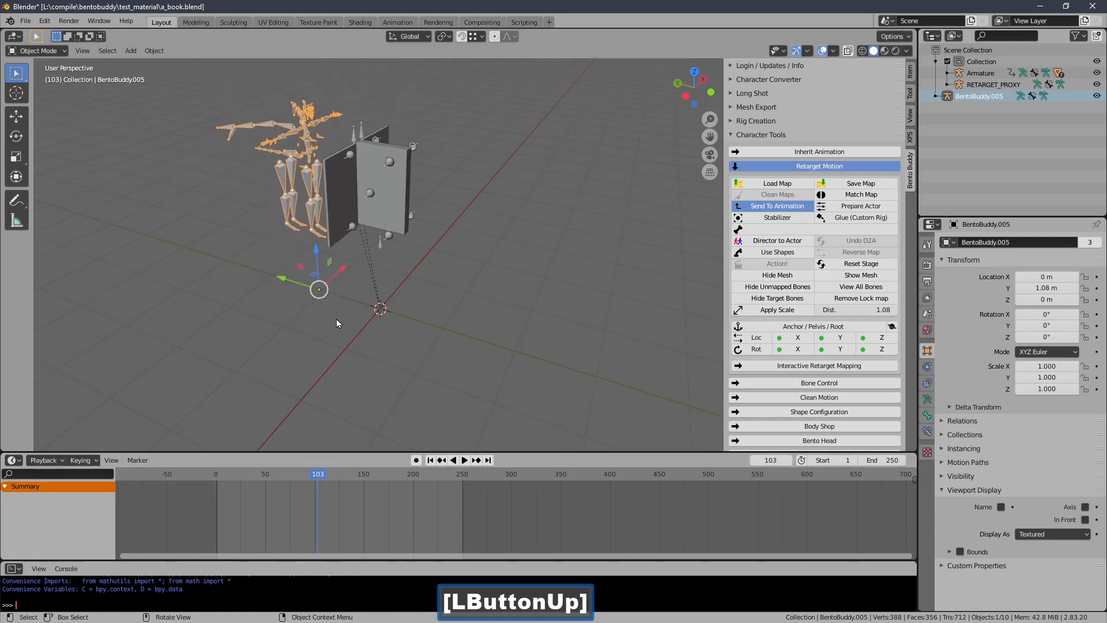
pyautogui.keyDown('ctrl'); pyautogui.moveTo(337, 319); pyautogui.dragTo(375, 323, button='middle'); pyautogui.keyUp('ctrl')
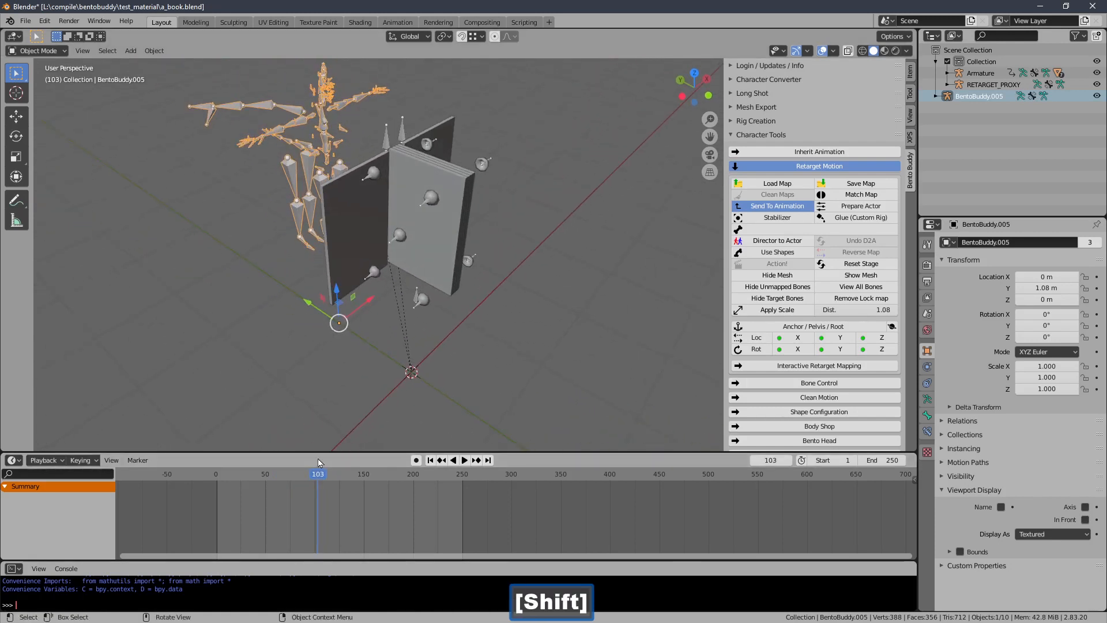
pyautogui.press('space')
pyautogui.moveTo(316, 478); pyautogui.dragTo(231, 464)
pyautogui.keyDown('ctrl'); pyautogui.moveTo(319, 296); pyautogui.dragTo(321, 271, button='middle'); pyautogui.keyUp('ctrl')
pyautogui.keyDown('shift'); pyautogui.moveTo(321, 271); pyautogui.dragTo(298, 201, button='middle'); pyautogui.keyUp('shift')
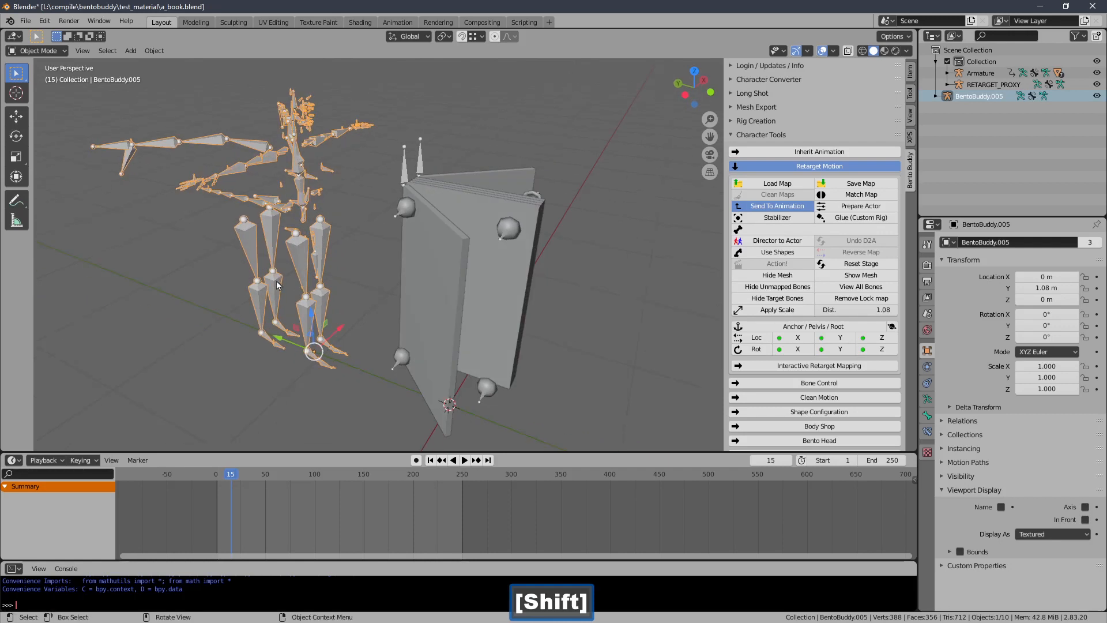
pyautogui.keyDown('shift'); pyautogui.moveTo(276, 280); pyautogui.dragTo(290, 285, button='middle'); pyautogui.keyUp('shift')
pyautogui.keyDown('shift'); pyautogui.moveTo(252, 224); pyautogui.dragTo(255, 240, button='middle'); pyautogui.keyUp('shift')
# Step: Test-move the mHindLimb1Right and mElbowRight bones in Edit Mode, cancelling each move, and return to Object Mode
pyautogui.click(49, 52)
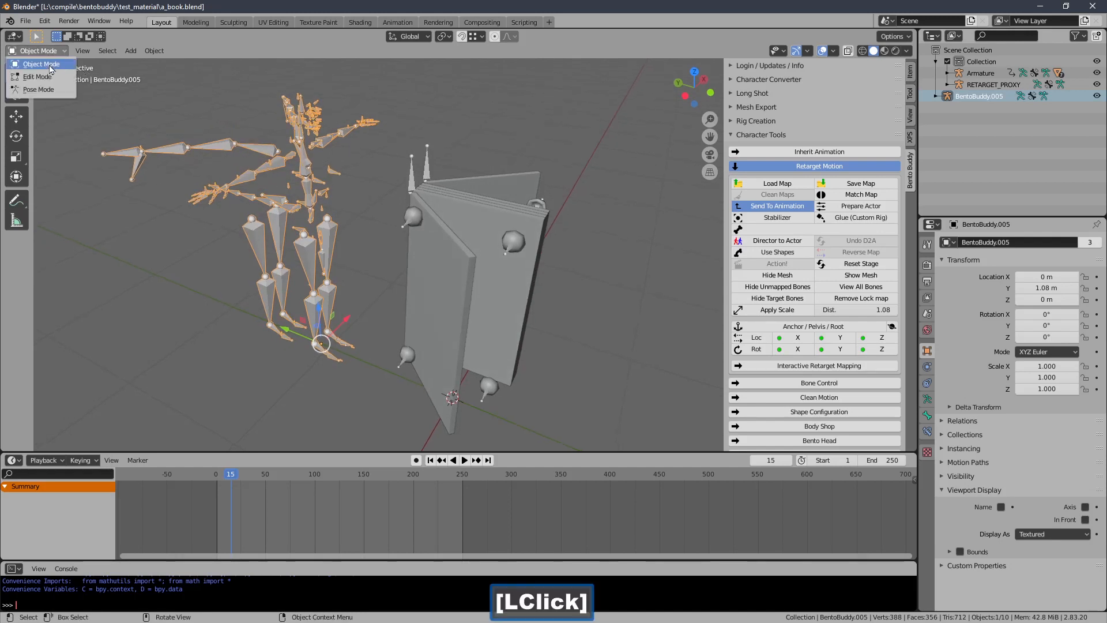
pyautogui.click(51, 77)
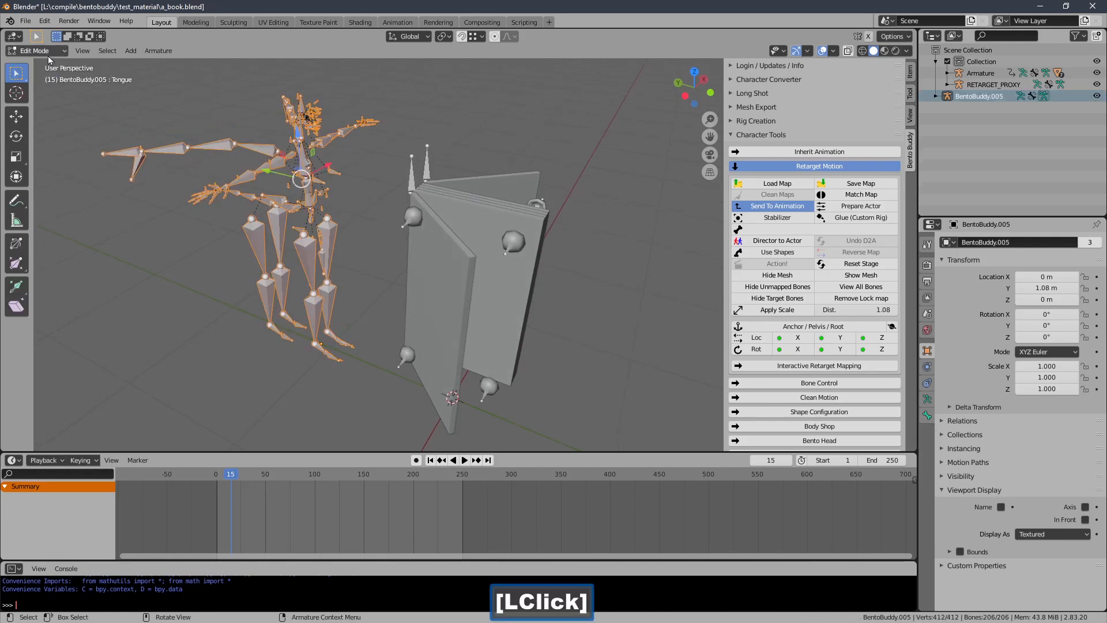
pyautogui.click(240, 226)
pyautogui.press('g')
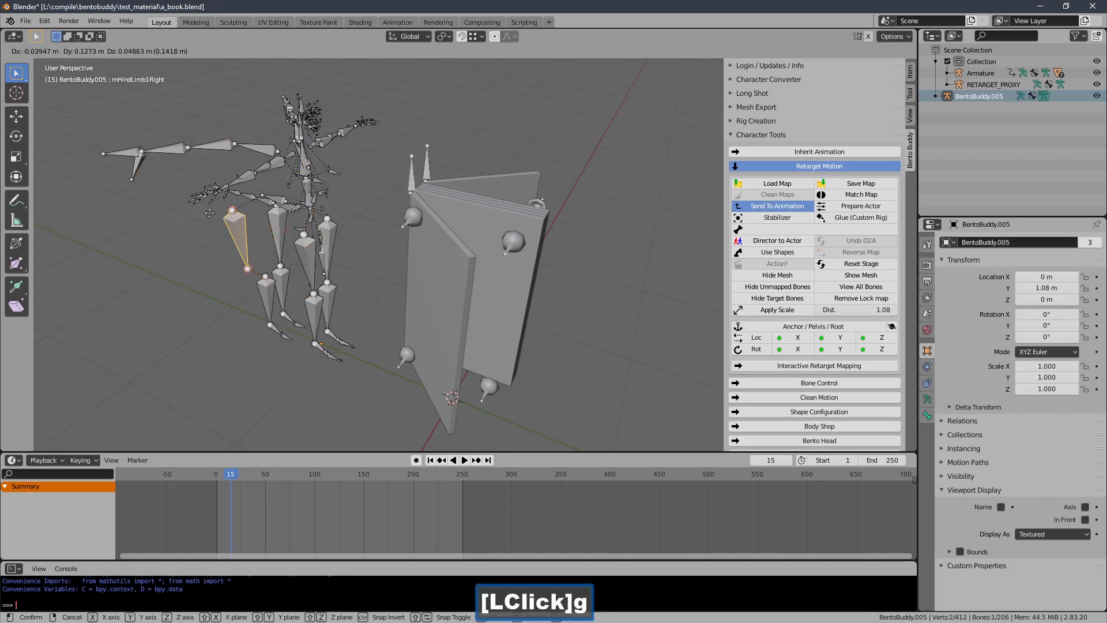
pyautogui.rightClick(238, 181)
pyautogui.click(242, 179)
pyautogui.press('g')
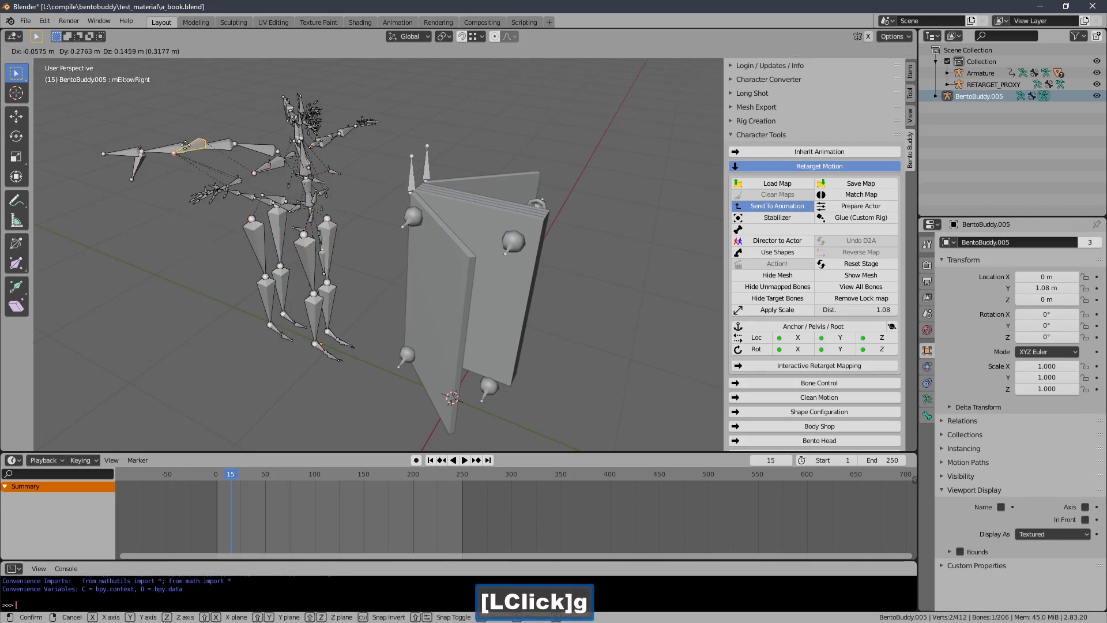
pyautogui.rightClick(240, 179)
pyautogui.click(51, 56)
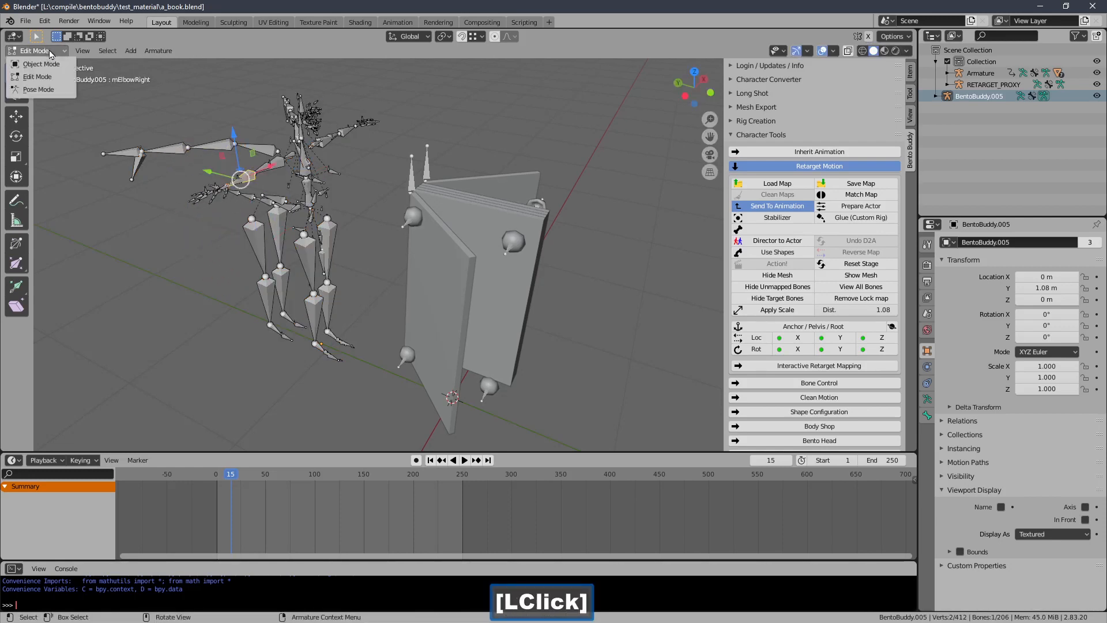
pyautogui.click(50, 64)
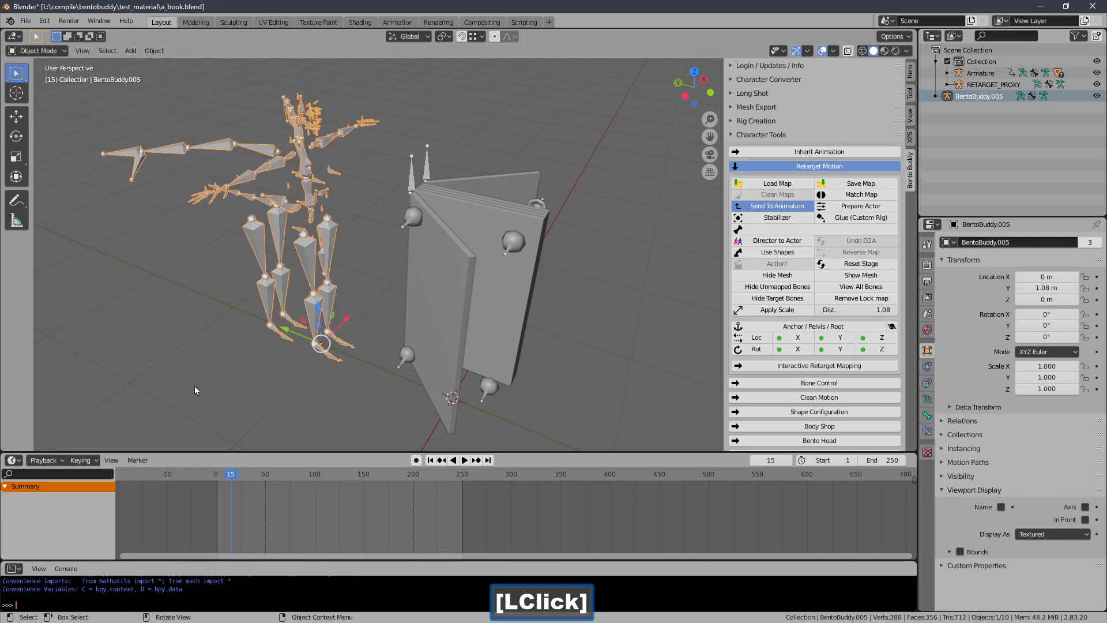
# Step: Play the animation and scrub the timeline to frame 25 to check the Bento rig against the book's motion
pyautogui.press('space')
pyautogui.click(237, 476)
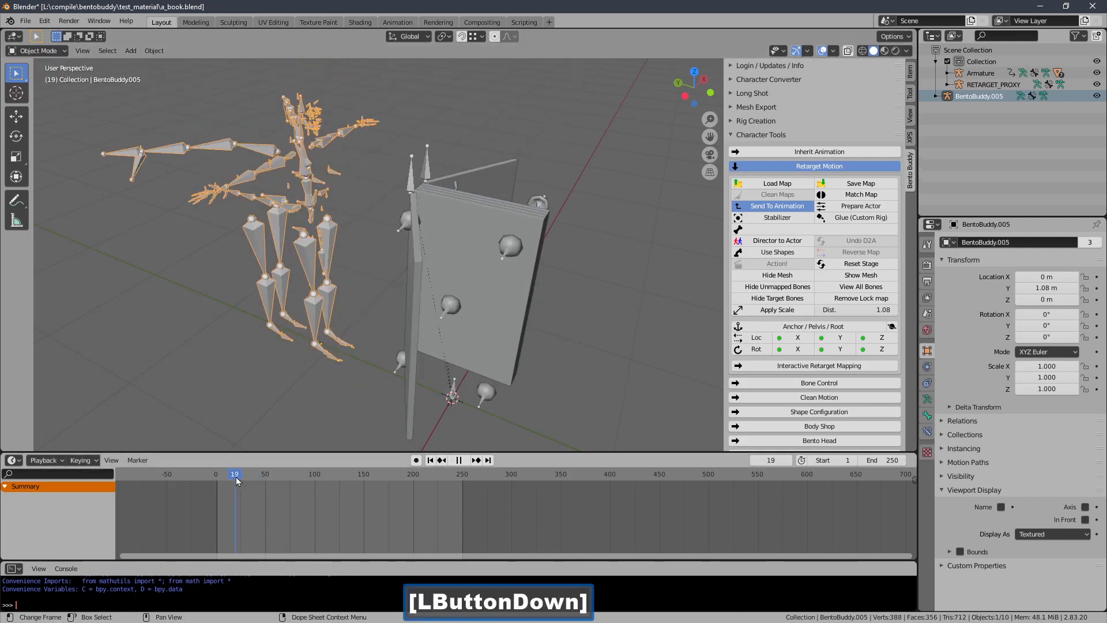
pyautogui.moveTo(237, 476); pyautogui.dragTo(241, 479)
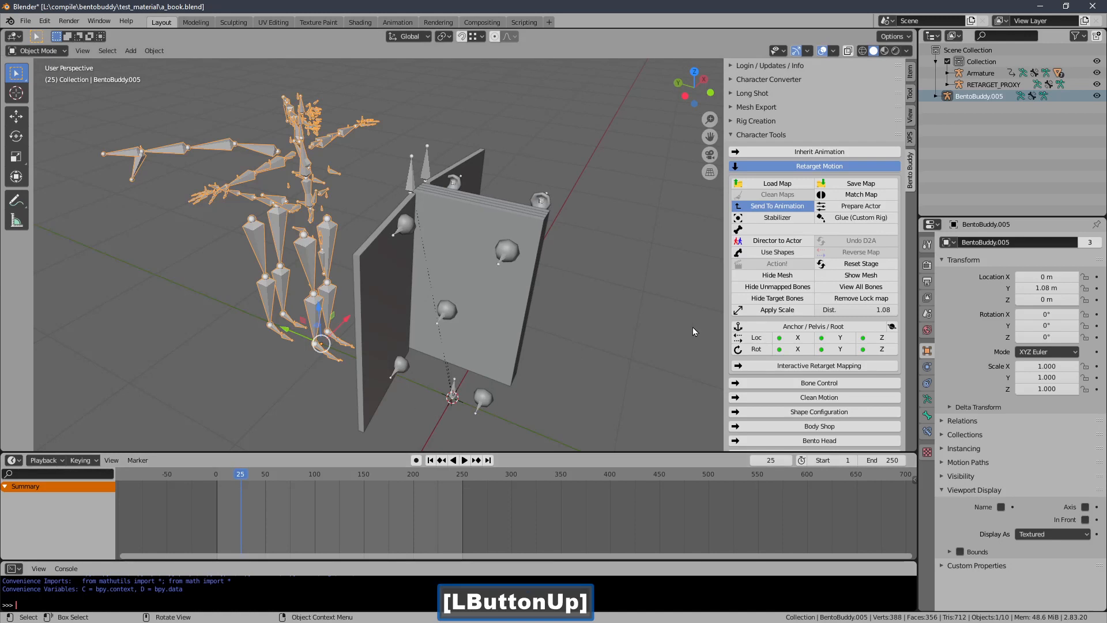
# Step: Reset the stage, rerun Action! with Glue (Custom Rig) enabled, and preview the glued rig before returning to frame 1
pyautogui.click(836, 267)
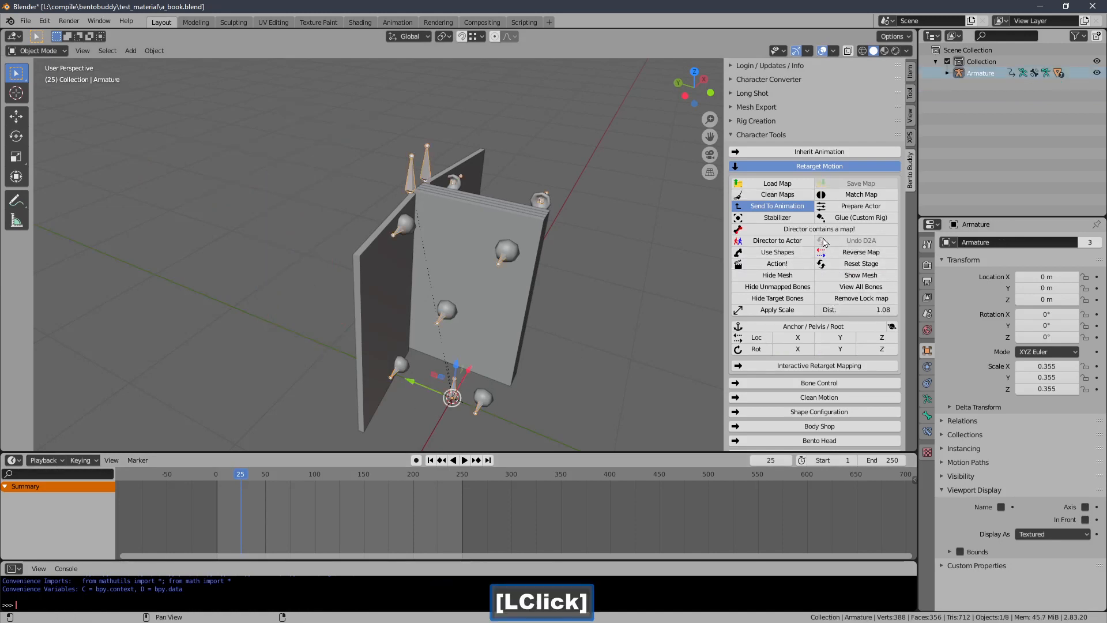
pyautogui.click(786, 268)
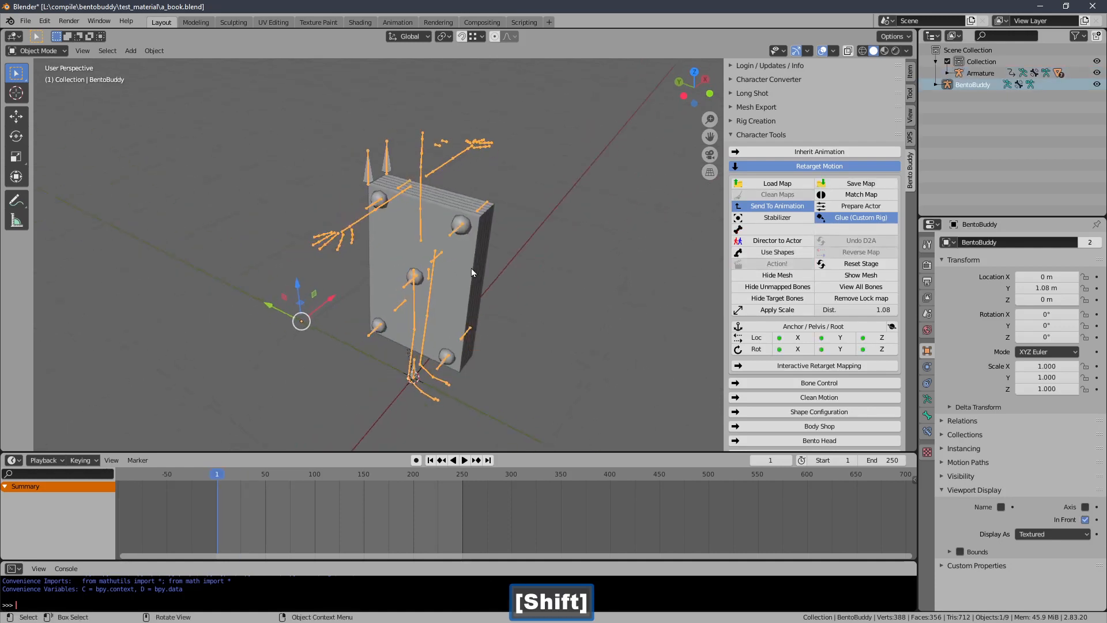
pyautogui.moveTo(245, 476)
pyautogui.mouseDown()
pyautogui.moveTo(271, 474)
pyautogui.moveTo(226, 474)
pyautogui.moveTo(266, 471)
pyautogui.moveTo(237, 474)
pyautogui.mouseUp()
pyautogui.click(432, 462)
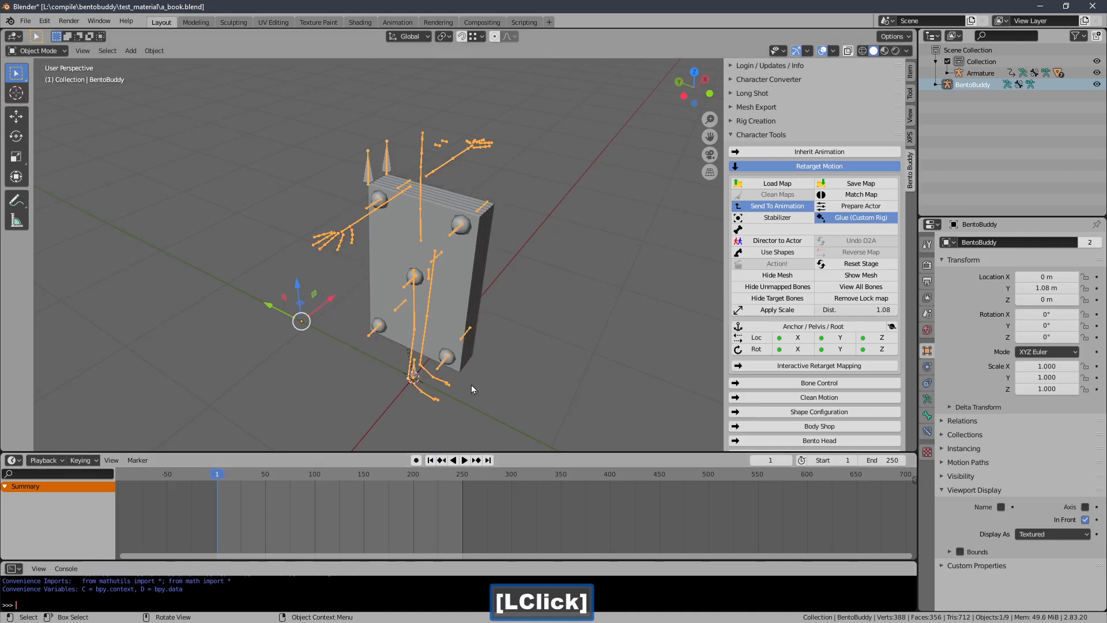
pyautogui.scroll(-1, 471, 334)
pyautogui.keyDown('shift'); pyautogui.moveTo(469, 304); pyautogui.dragTo(459, 293, button='middle'); pyautogui.keyUp('shift')
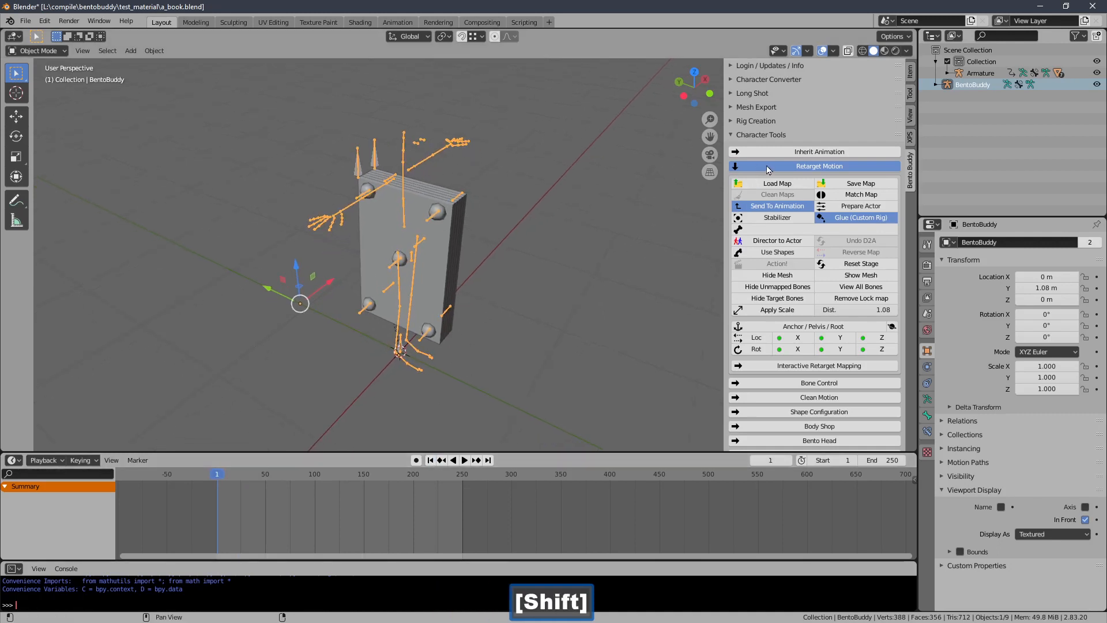
pyautogui.moveTo(584, 213); pyautogui.dragTo(538, 240, button='middle')
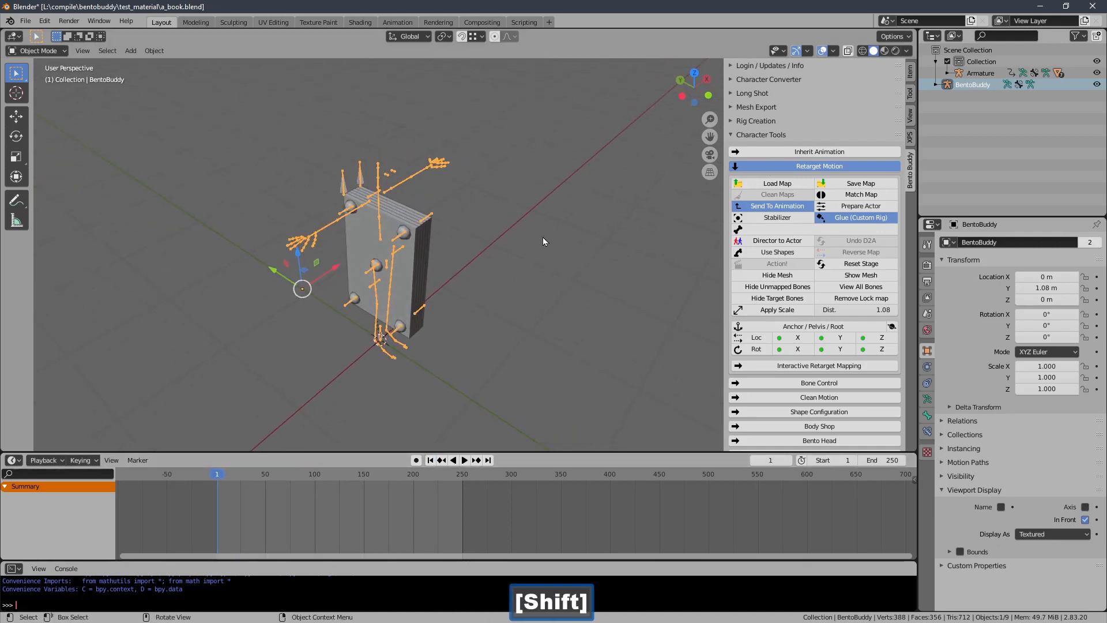
# Step: Reset the Retarget Motion stage to remove the glued Bento rig and leave only the book armature
pyautogui.click(750, 135)
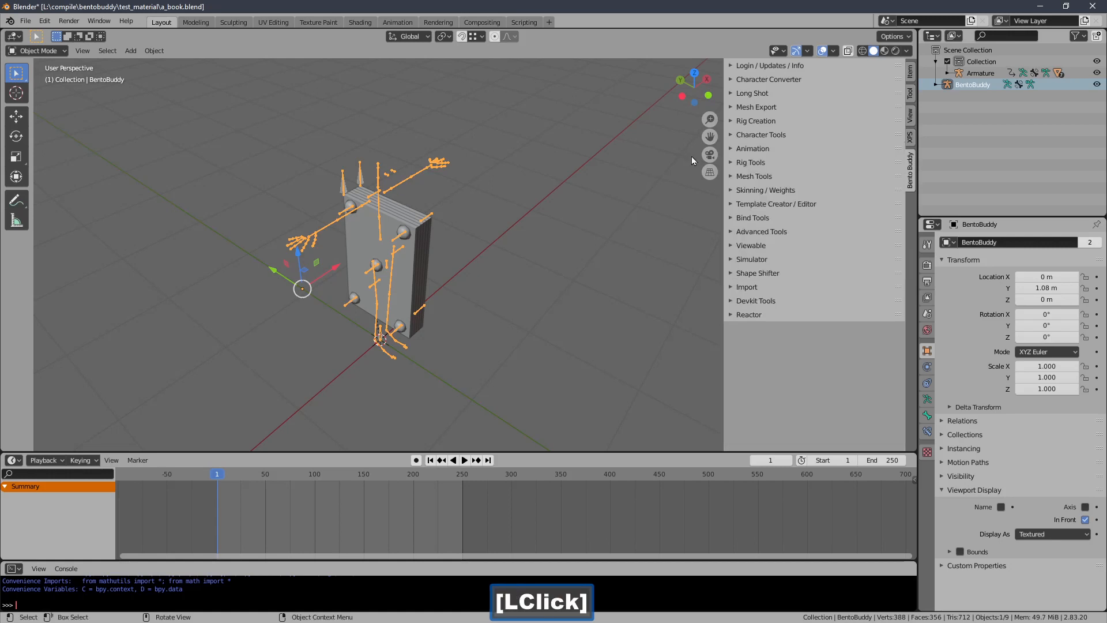
pyautogui.click(749, 135)
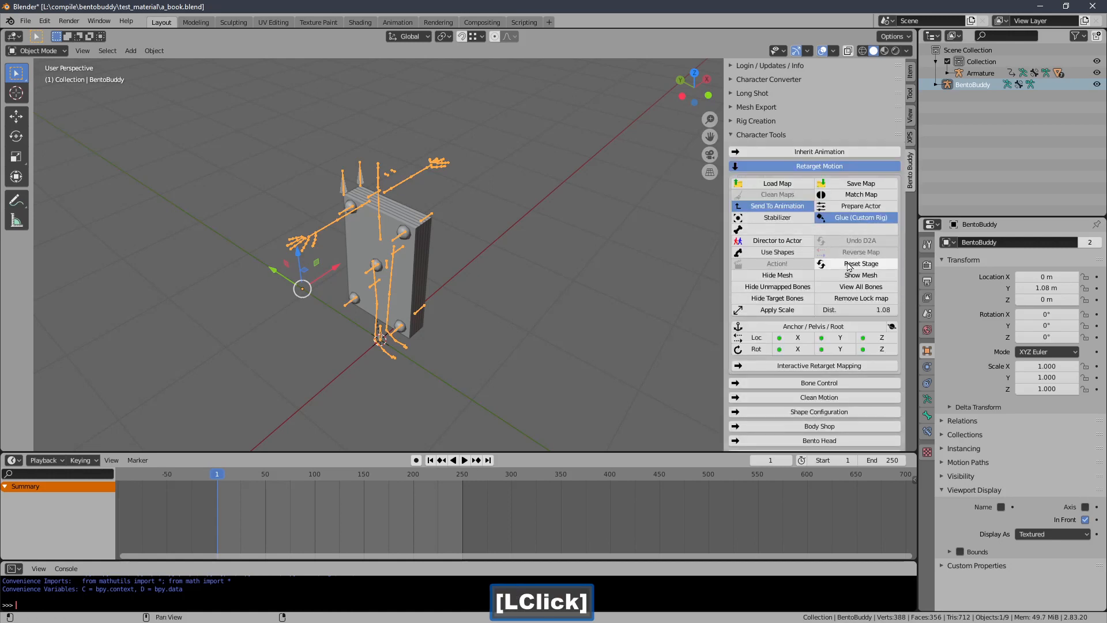
pyautogui.click(848, 265)
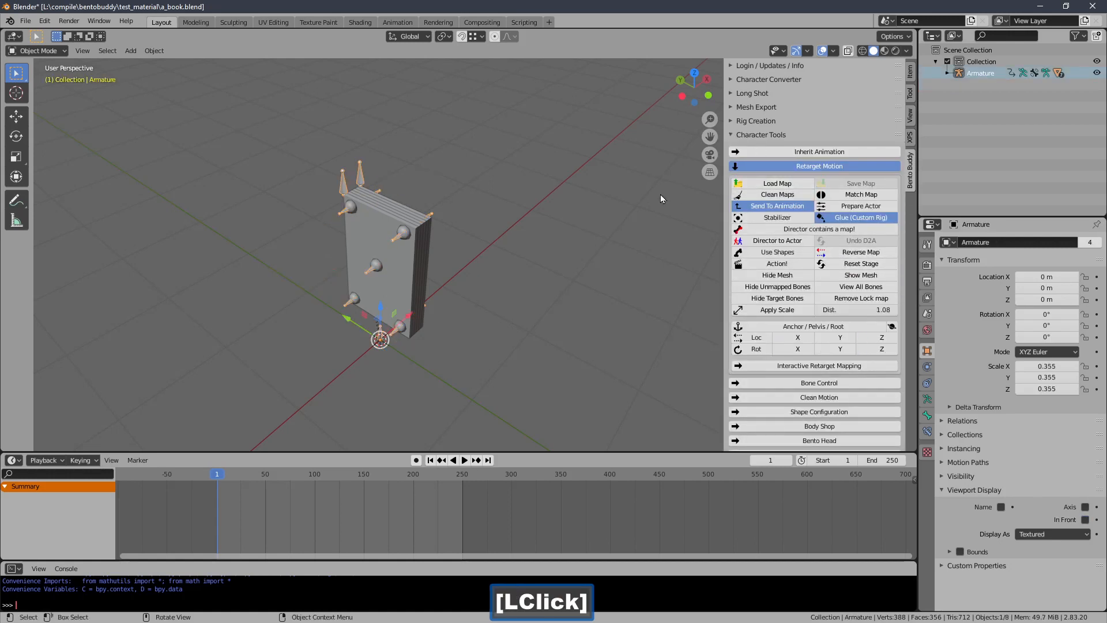
# Step: Close Retarget Motion, open Bone Control, and enable Send To Animation for Snap To Map
pyautogui.keyDown('shift'); pyautogui.moveTo(660, 195); pyautogui.dragTo(620, 201, button='middle'); pyautogui.keyUp('shift')
pyautogui.click(761, 167)
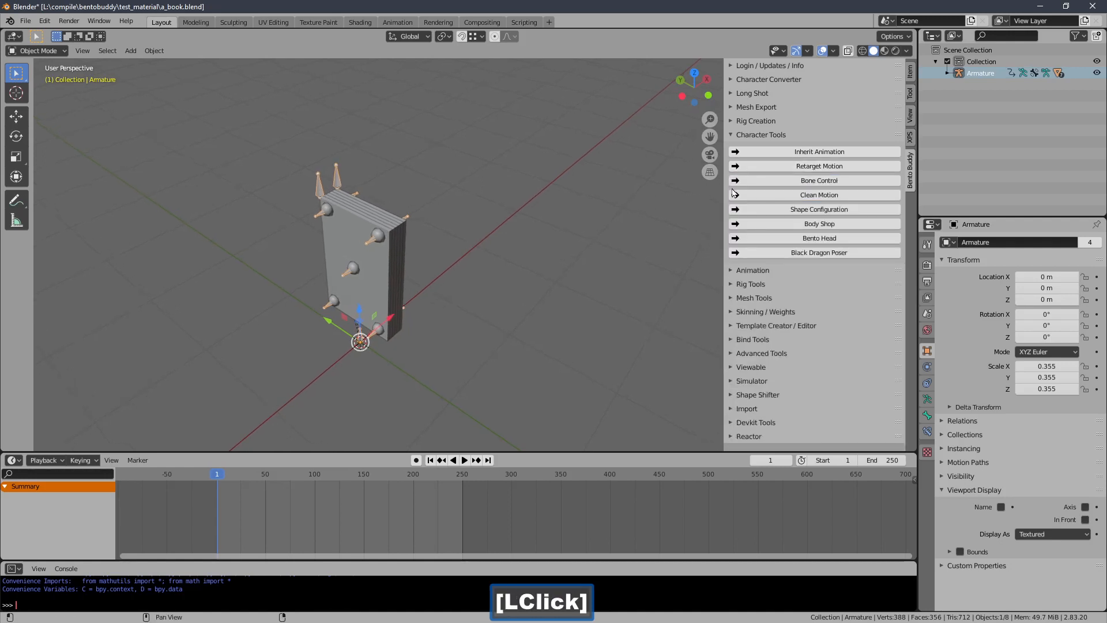
pyautogui.click(753, 181)
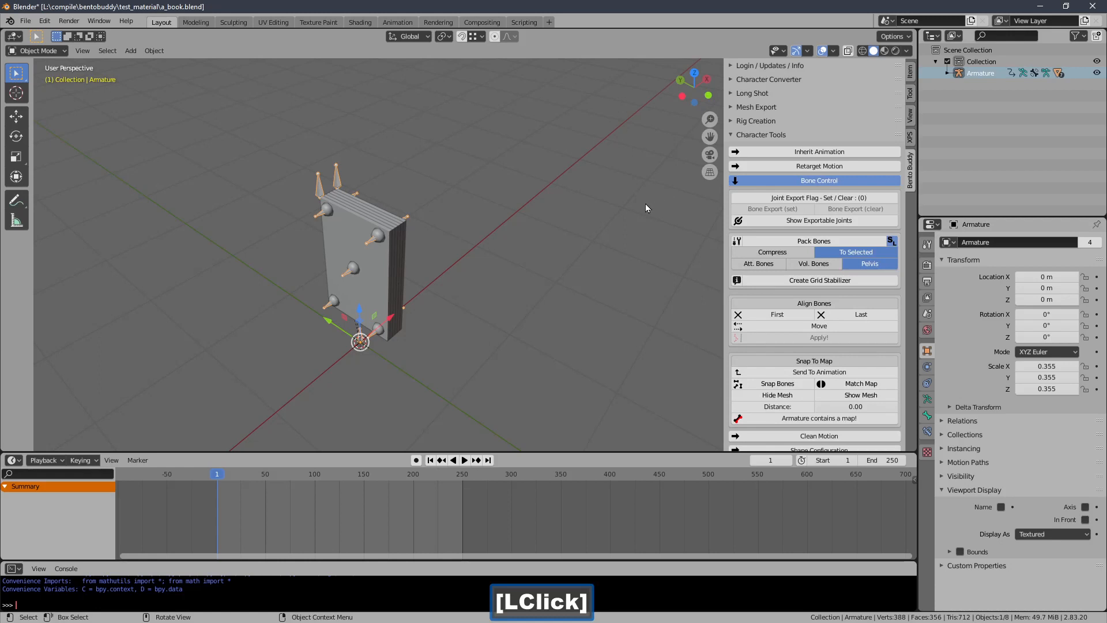
pyautogui.moveTo(905, 212); pyautogui.dragTo(906, 281)
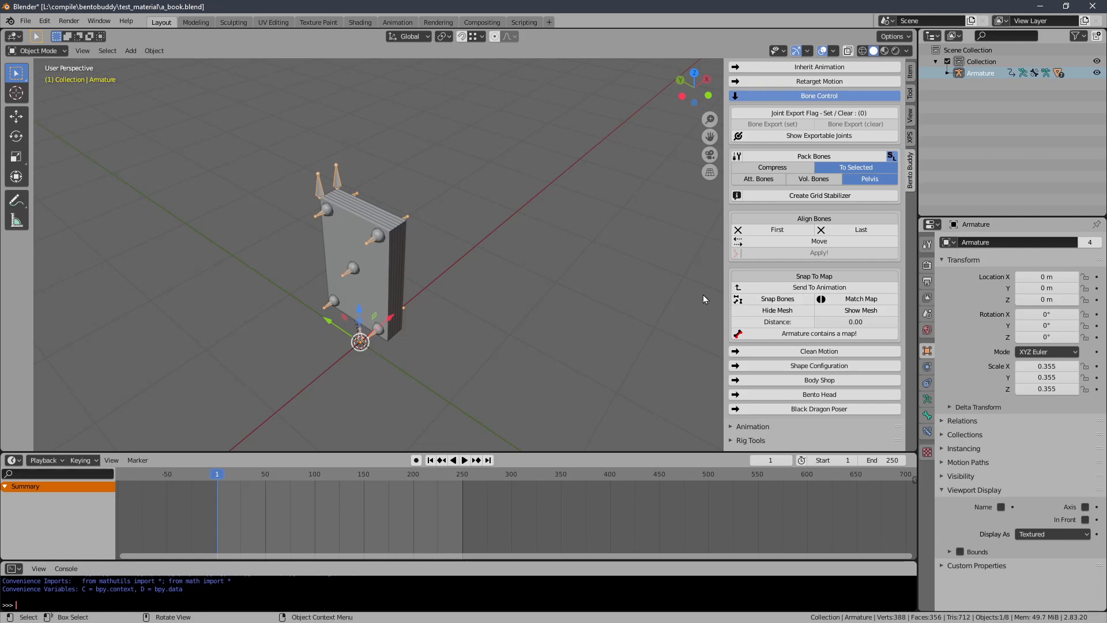
pyautogui.click(755, 290)
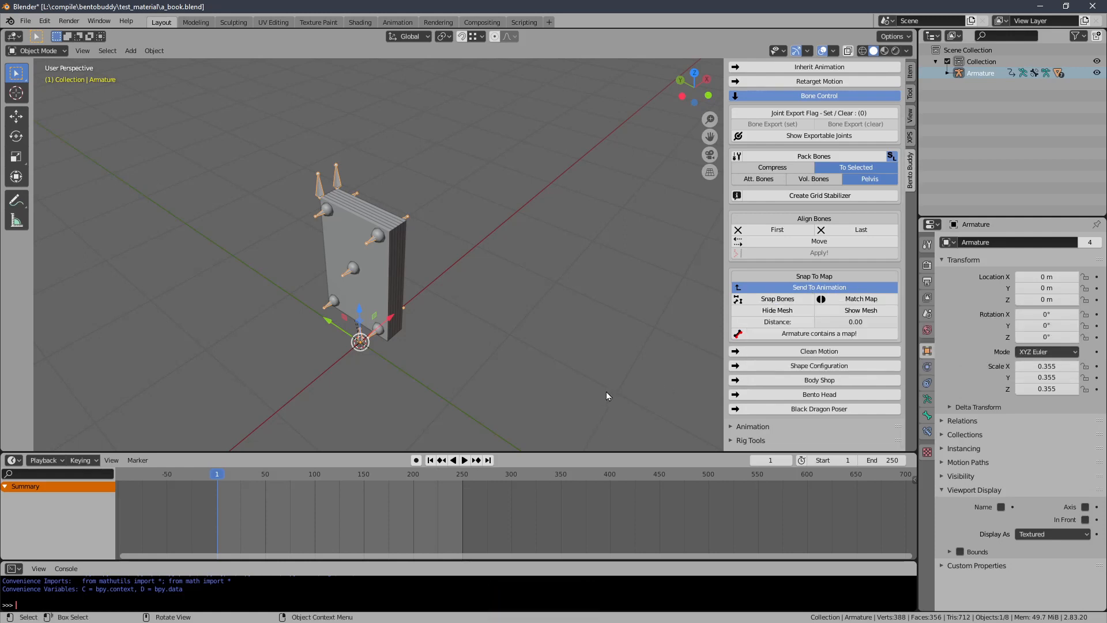
# Step: Try Snap Bones on the book armature at frame 1, and delete the Bento rig it produces
pyautogui.moveTo(229, 479)
pyautogui.mouseDown()
pyautogui.moveTo(456, 474)
pyautogui.moveTo(226, 475)
pyautogui.mouseUp()
pyautogui.click(430, 460)
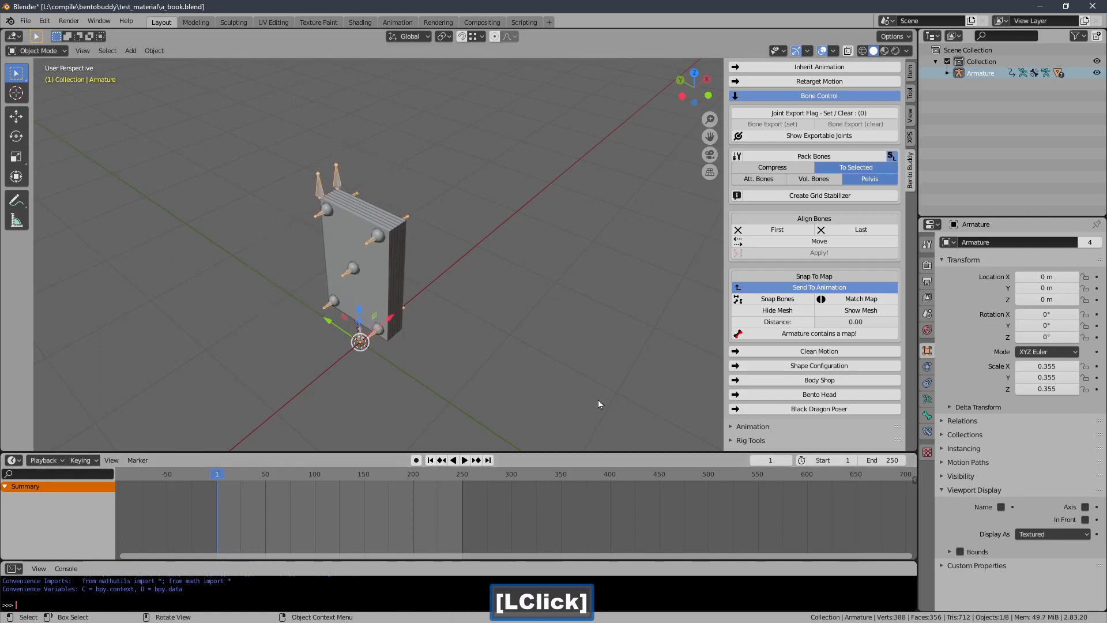
pyautogui.click(750, 300)
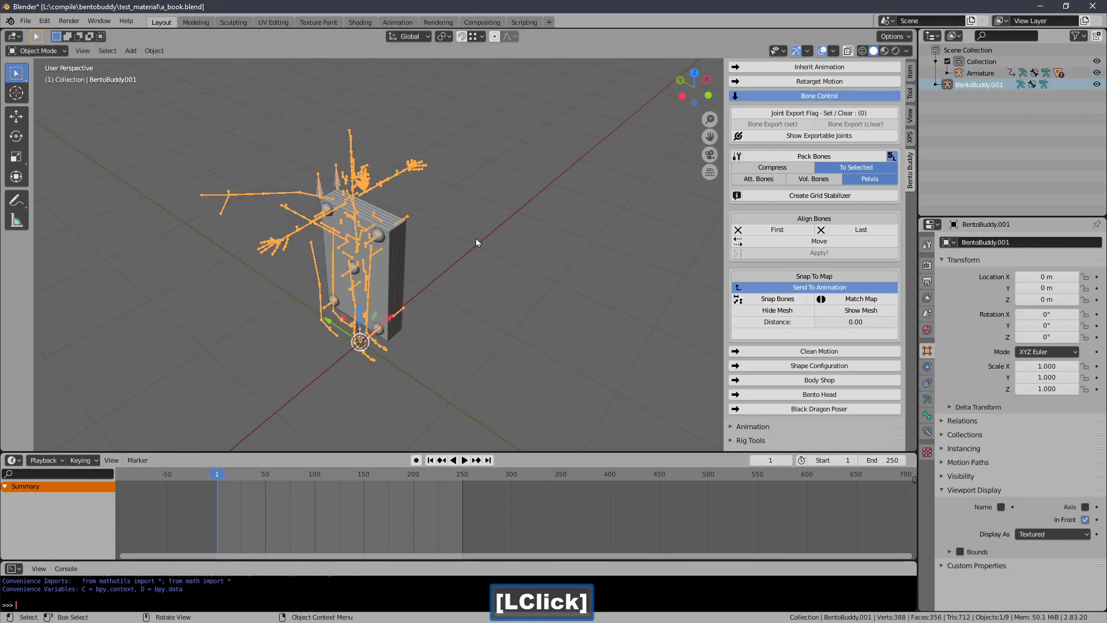
pyautogui.moveTo(476, 237)
pyautogui.mouseDown(button='middle')
pyautogui.moveTo(485, 219)
pyautogui.moveTo(466, 226)
pyautogui.moveTo(479, 226)
pyautogui.mouseUp(button='middle')
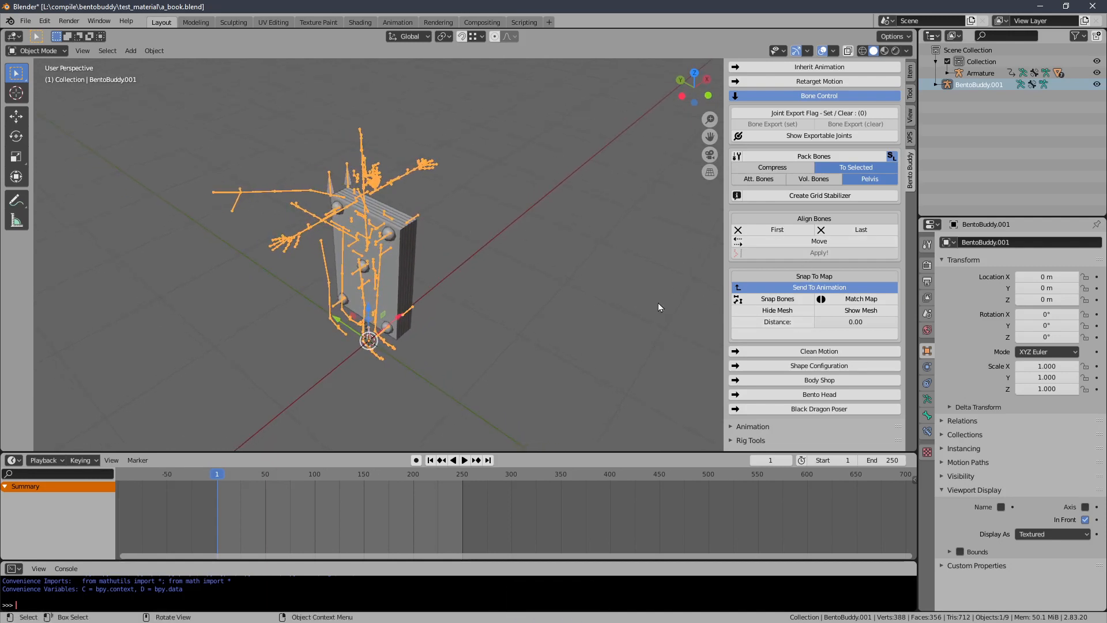
pyautogui.press('Delete')
# Step: Select the book armature and run Snap Bones with Send To Animation enabled to fit a Bento rig to its map
pyautogui.click(334, 199)
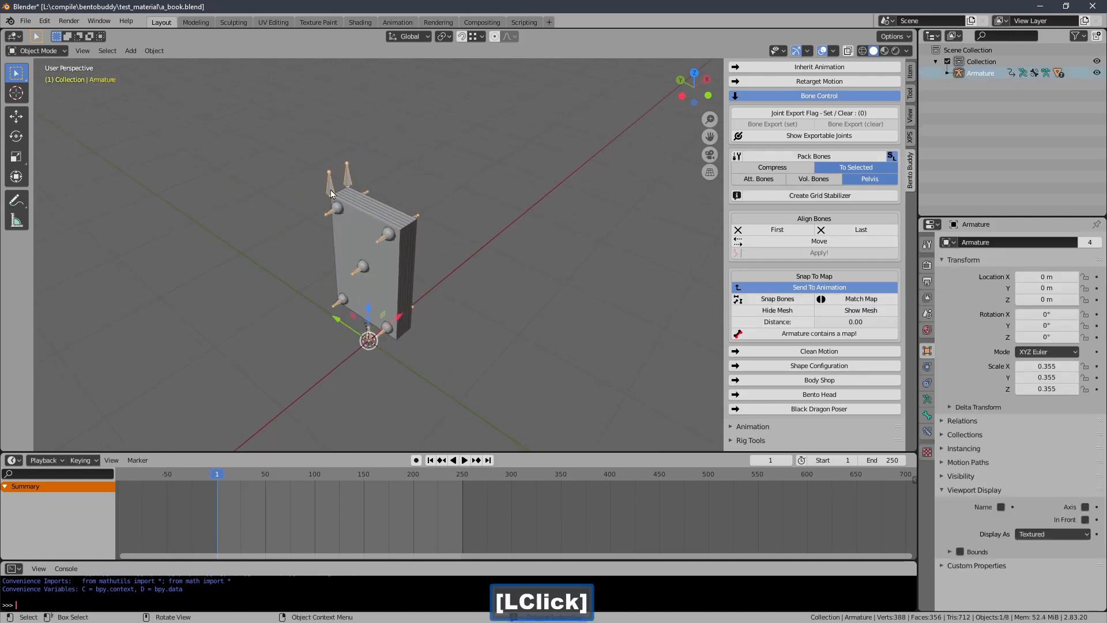
pyautogui.keyDown('shift'); pyautogui.moveTo(528, 184); pyautogui.dragTo(493, 206, button='middle'); pyautogui.keyUp('shift')
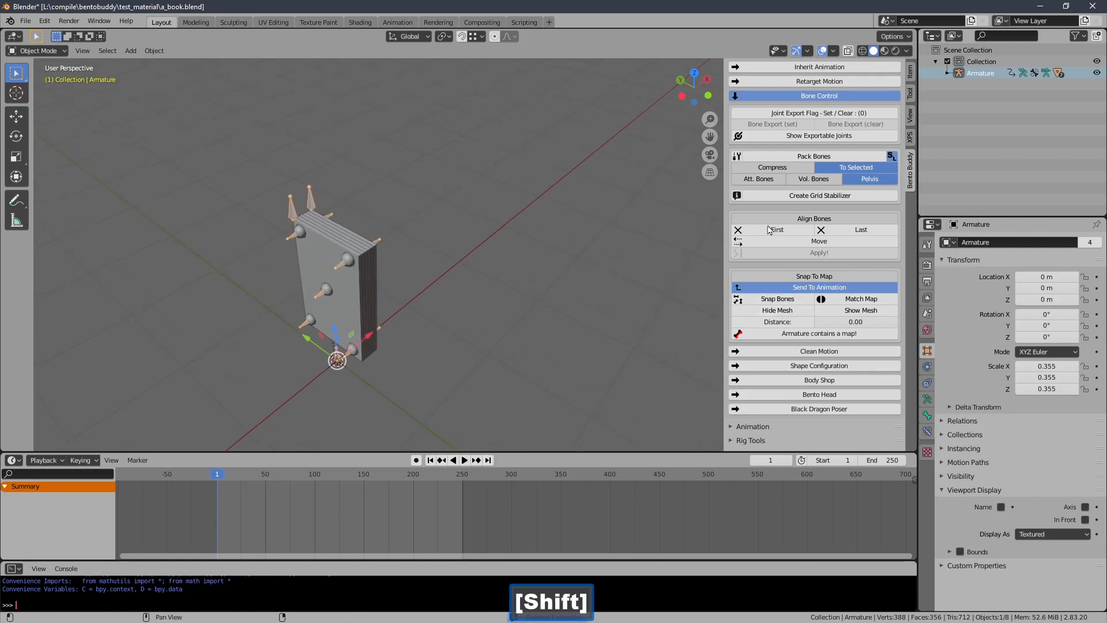
pyautogui.click(773, 299)
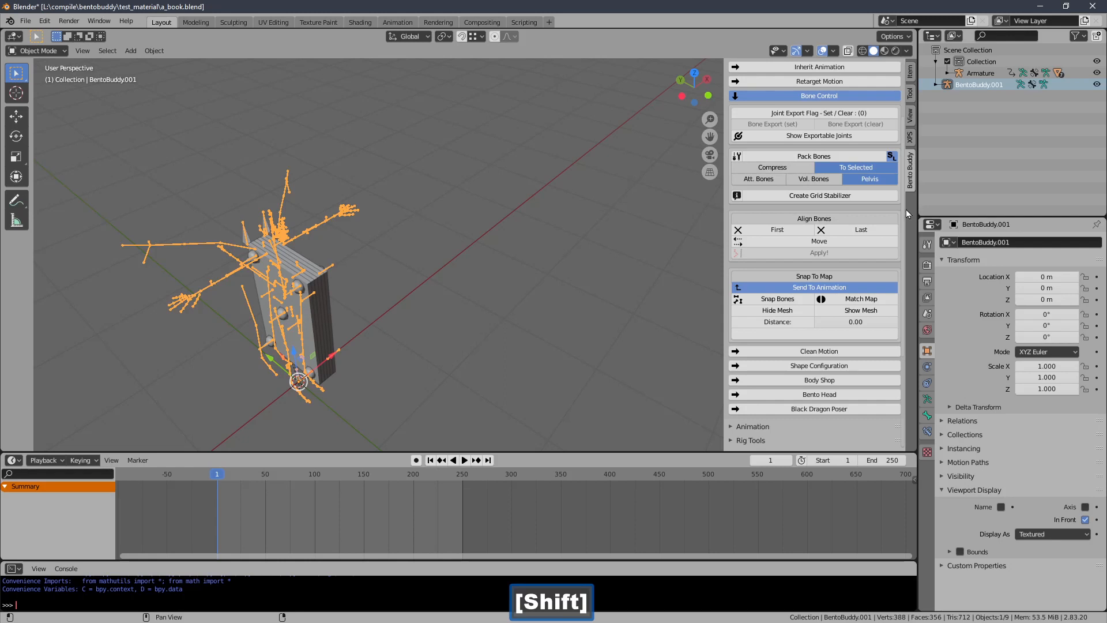
# Step: Close Character Tools and open Anim Export Features in the Animation tools for the snapped Bento rig
pyautogui.moveTo(903, 210); pyautogui.dragTo(902, 141)
pyautogui.click(729, 137)
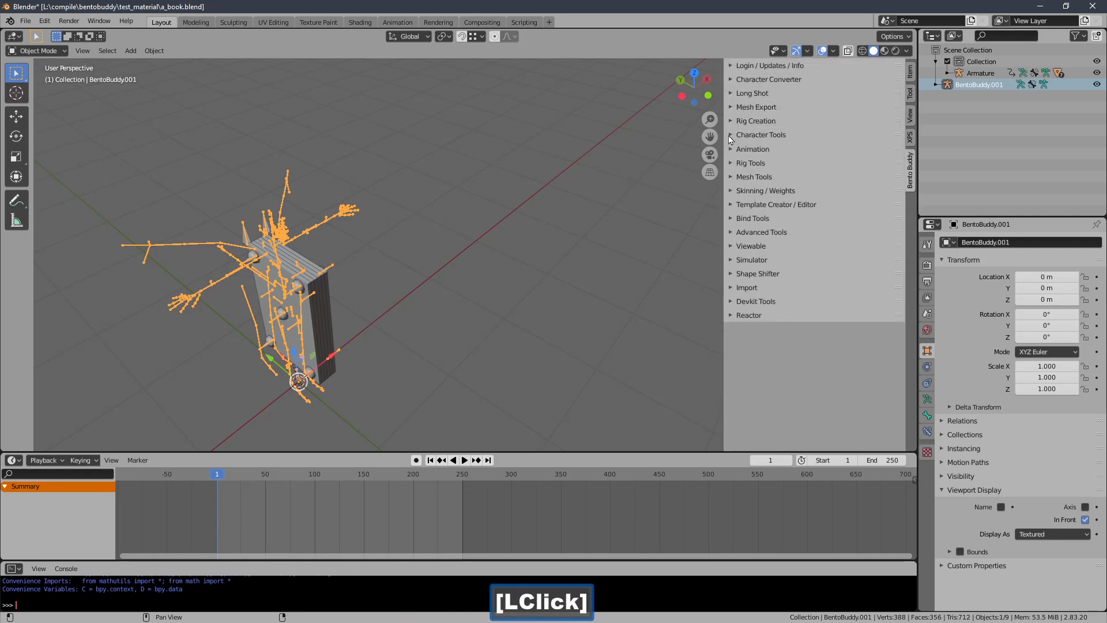
pyautogui.click(732, 149)
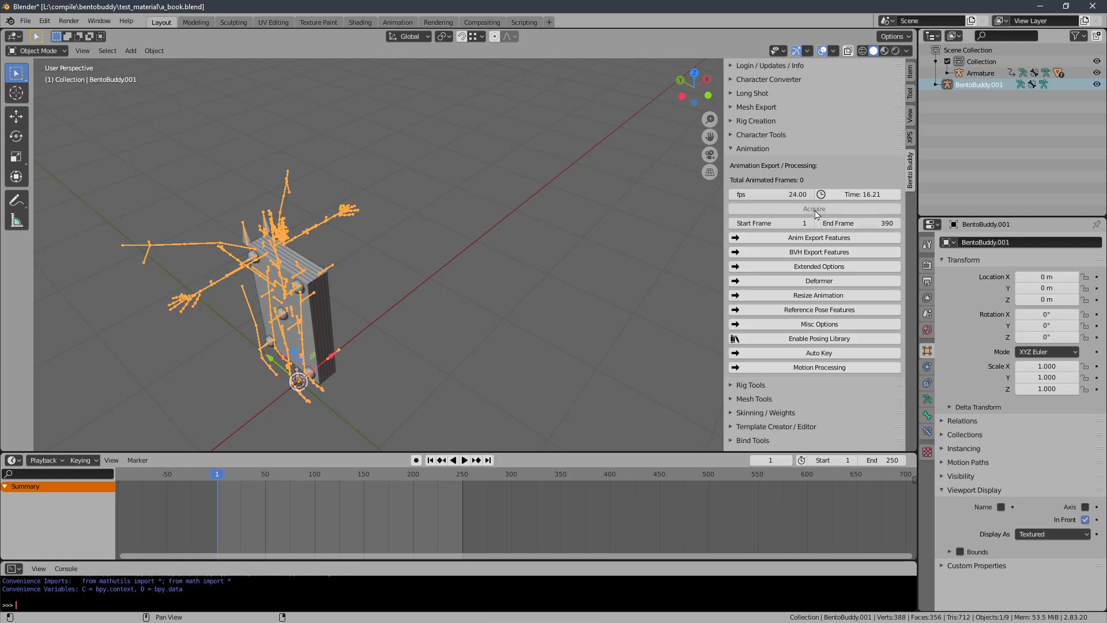
pyautogui.click(807, 241)
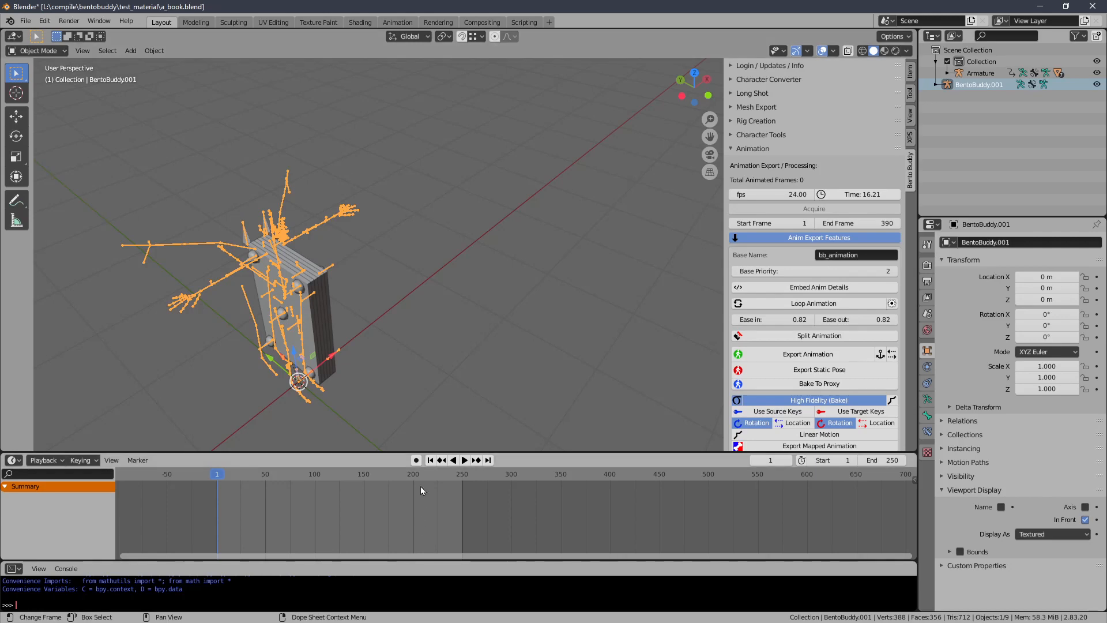
# Step: Scrub through the animation and return to frame 1, and enable Loop Animation for the animation export
pyautogui.moveTo(423, 477); pyautogui.dragTo(238, 490)
pyautogui.click(431, 461)
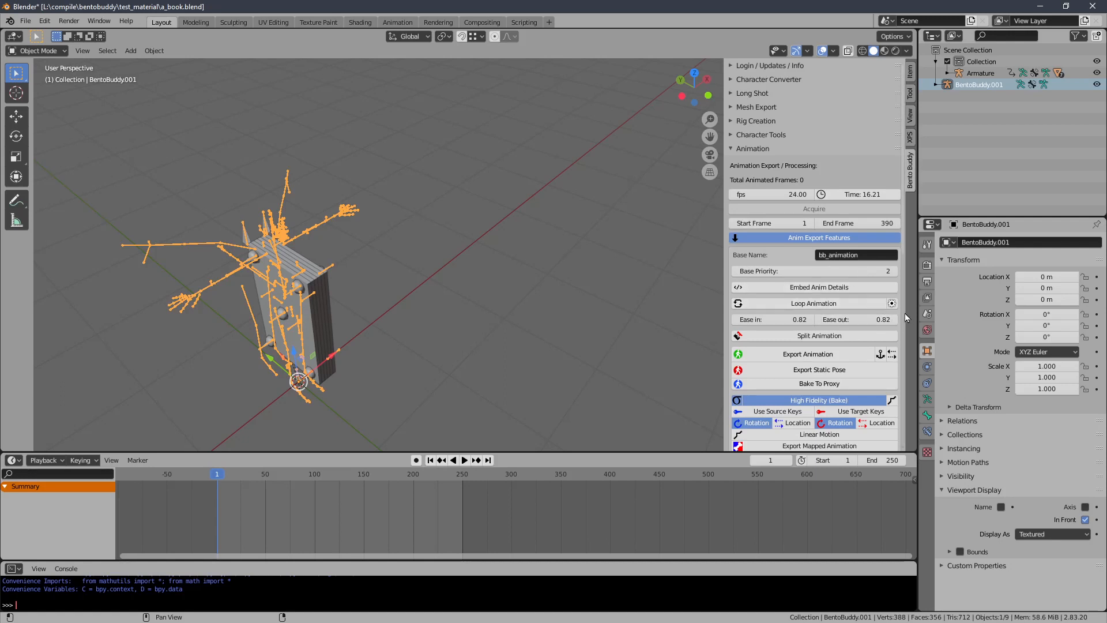
pyautogui.keyDown('shift'); pyautogui.moveTo(585, 263); pyautogui.dragTo(554, 202, button='middle'); pyautogui.keyUp('shift')
pyautogui.click(796, 303)
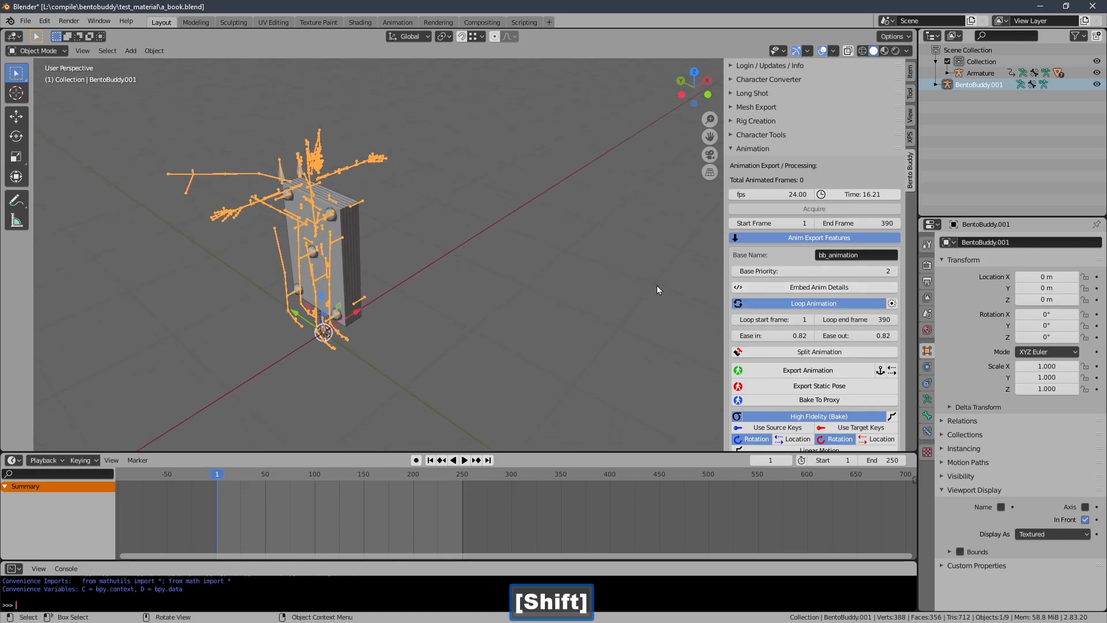
pyautogui.keyDown('shift'); pyautogui.moveTo(587, 276); pyautogui.dragTo(543, 286, button='middle'); pyautogui.keyUp('shift')
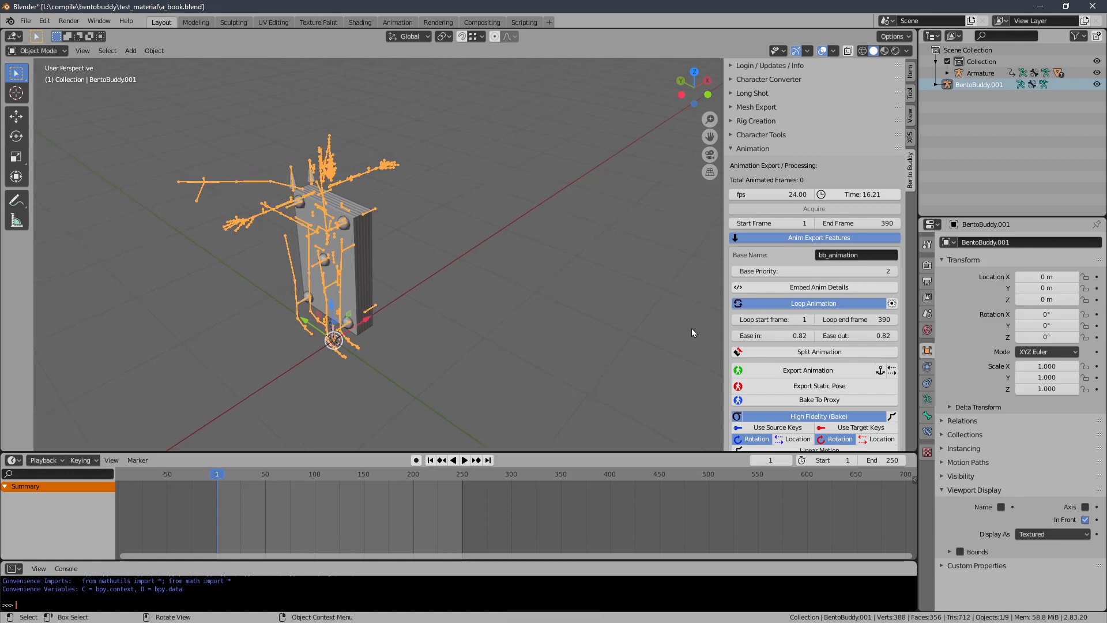
# Step: Export the Bento rig's looping animation over the existing animation.anim file, and toggle the system console
pyautogui.click(755, 371)
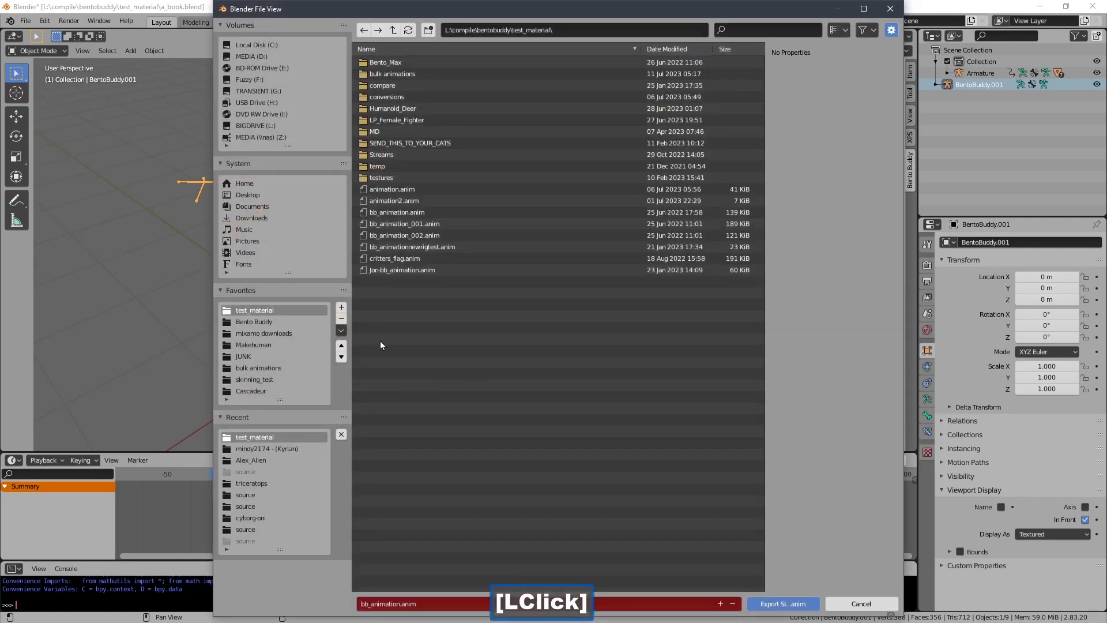
pyautogui.doubleClick(418, 188)
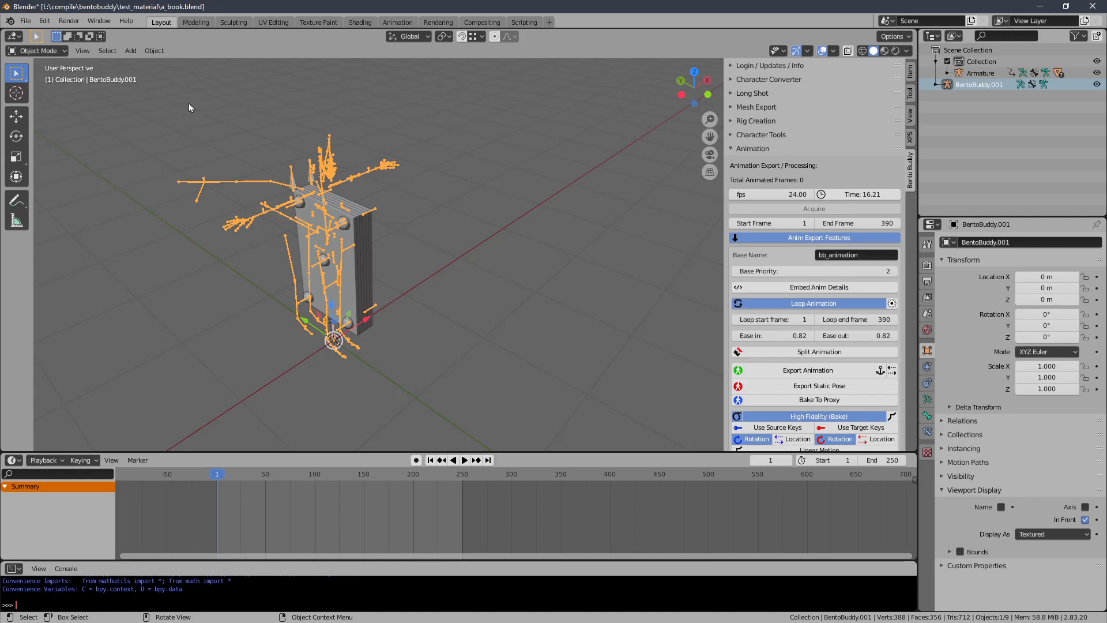
pyautogui.click(99, 21)
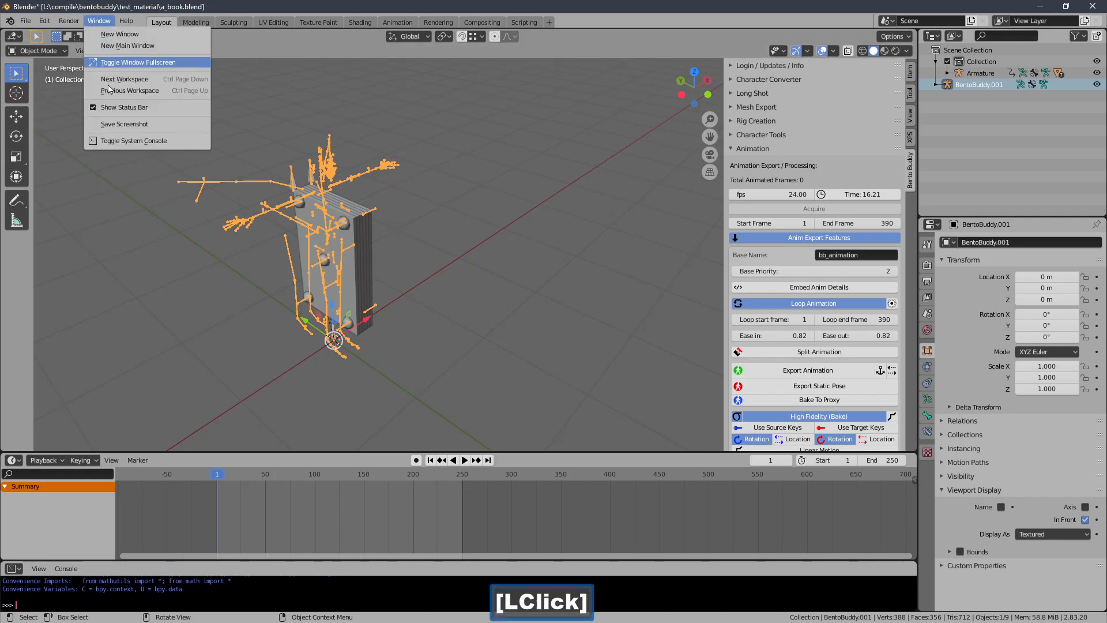
pyautogui.click(153, 144)
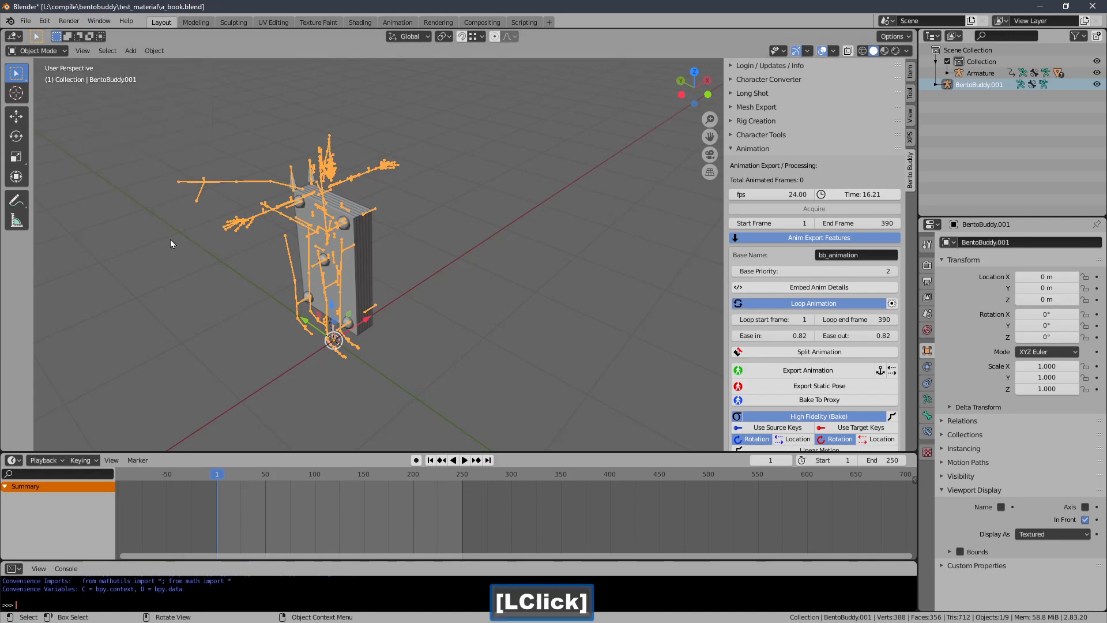
# Step: Delete the snapped Bento rig from the scene and save the a_book.blend file
pyautogui.click(528, 110)
pyautogui.press('Delete')
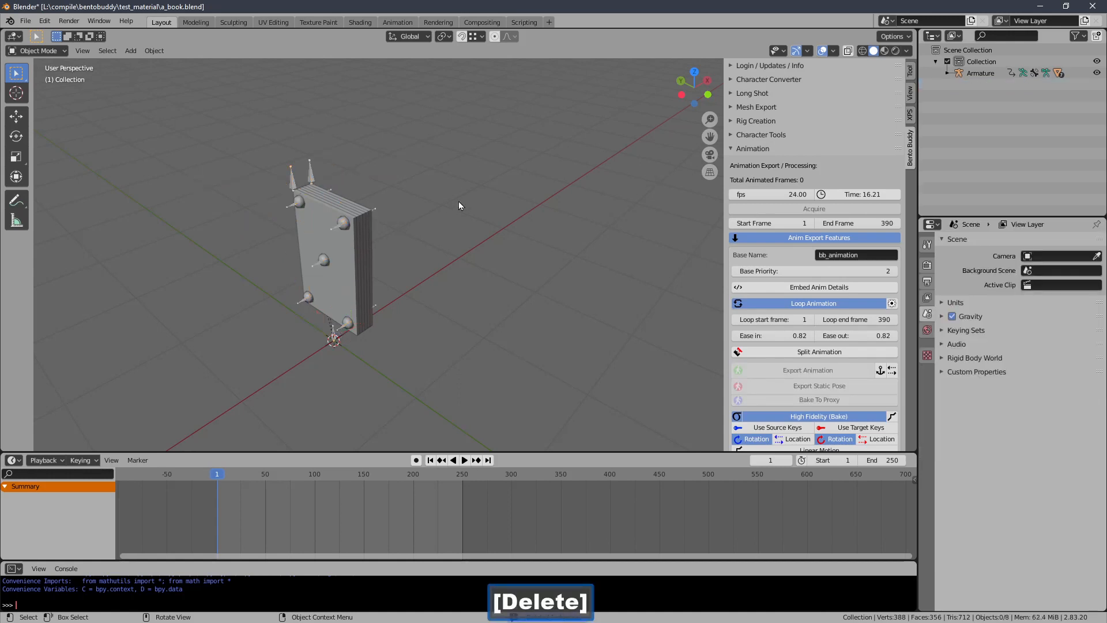
pyautogui.keyDown('shift'); pyautogui.moveTo(459, 205); pyautogui.dragTo(526, 201, button='middle'); pyautogui.keyUp('shift')
pyautogui.click(25, 21)
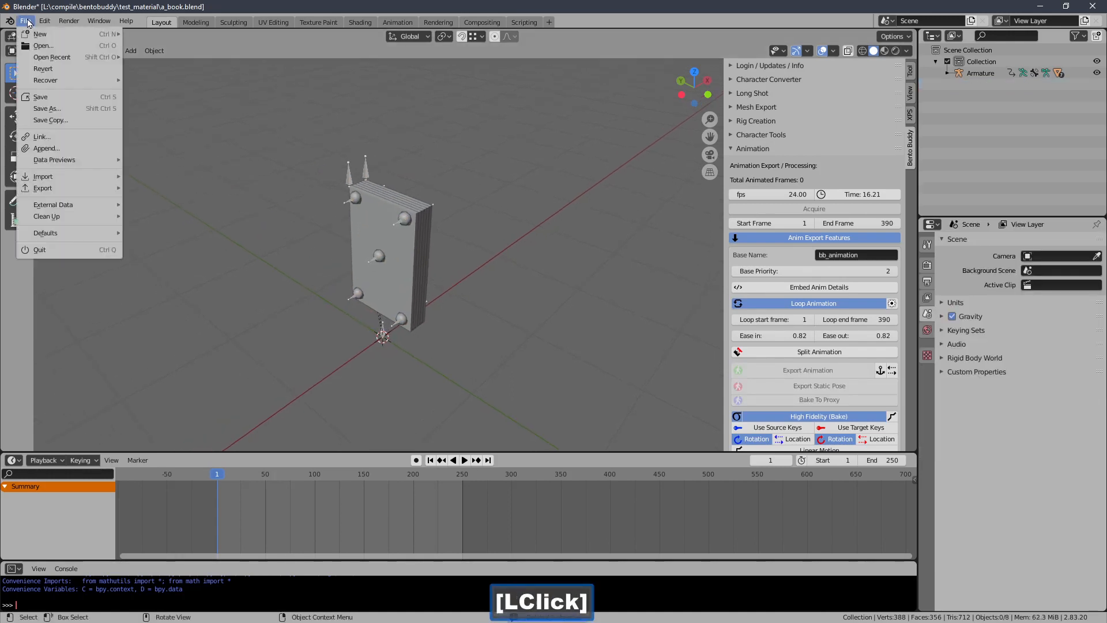
pyautogui.click(41, 97)
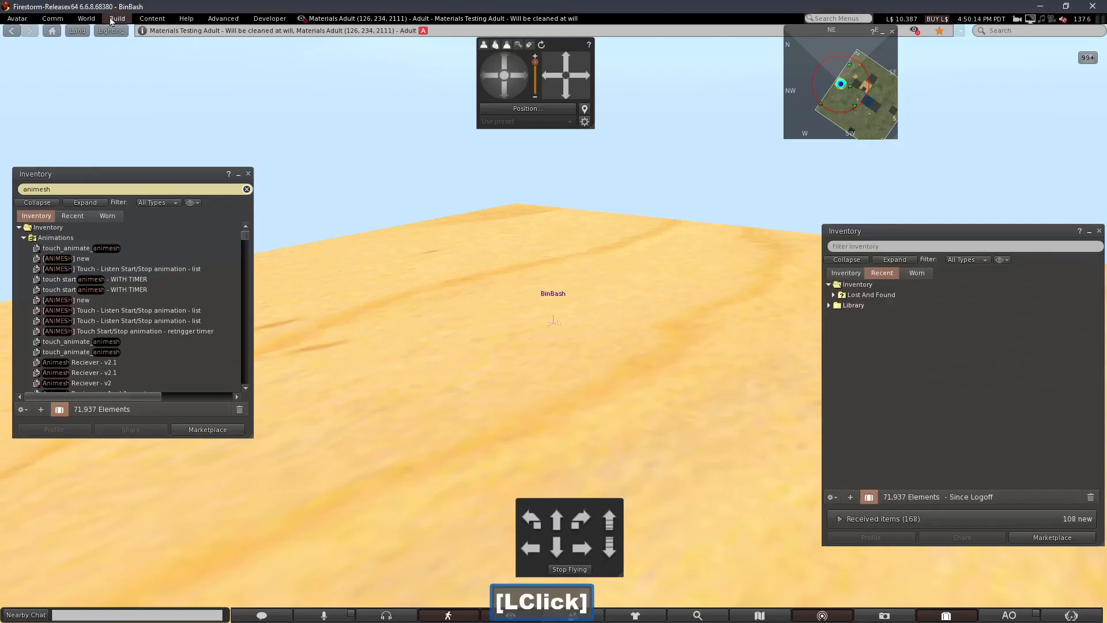
# Step: Switch to Firestorm, detach the upload options as a floating window, and load a_test.dae as a mesh model for upload
pyautogui.click(149, 19)
pyautogui.moveTo(118, 18)
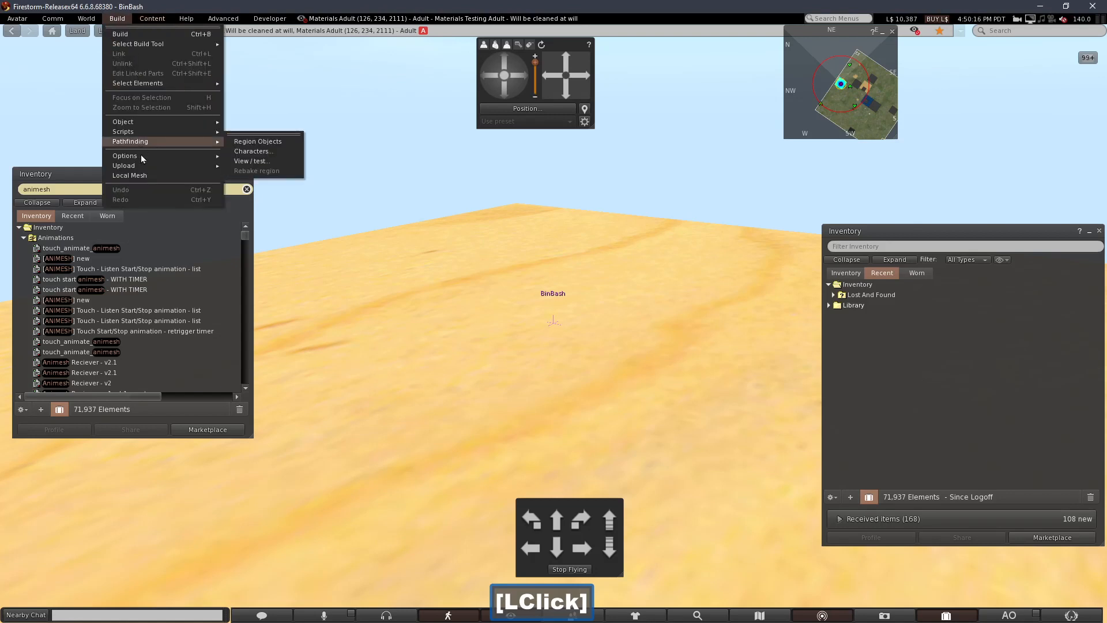
pyautogui.moveTo(138, 166)
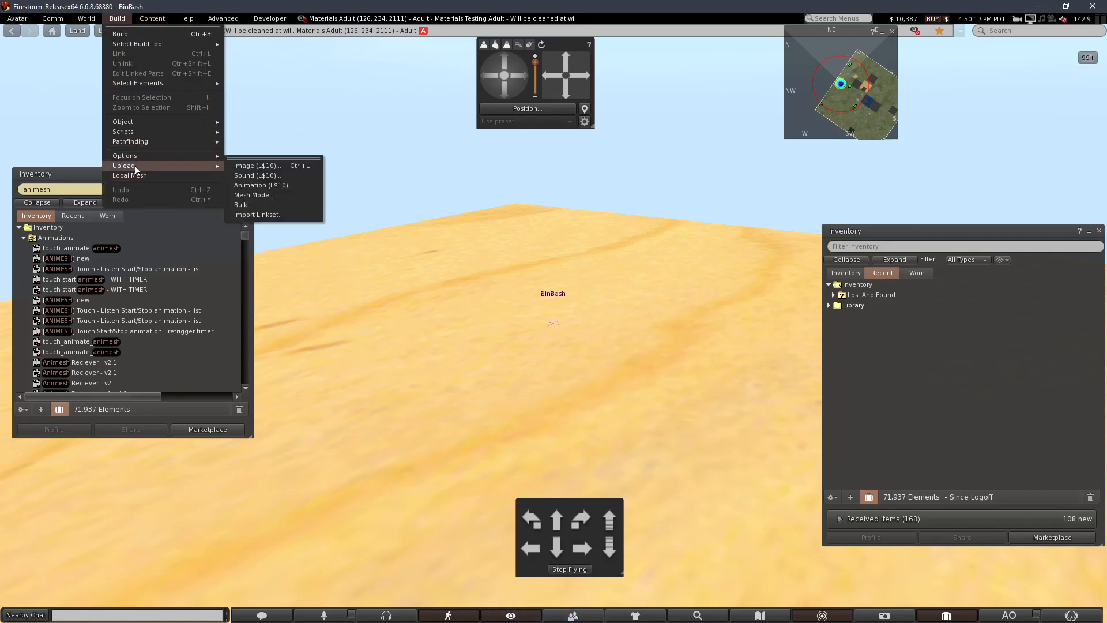
pyautogui.click(271, 156)
pyautogui.moveTo(314, 163); pyautogui.dragTo(312, 192)
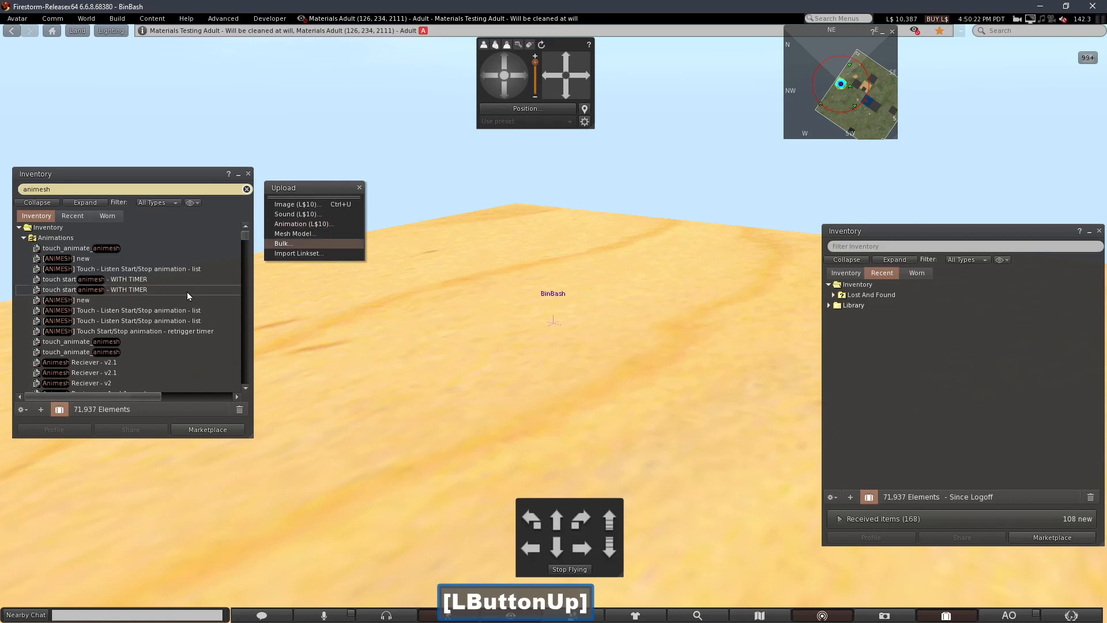
pyautogui.click(302, 231)
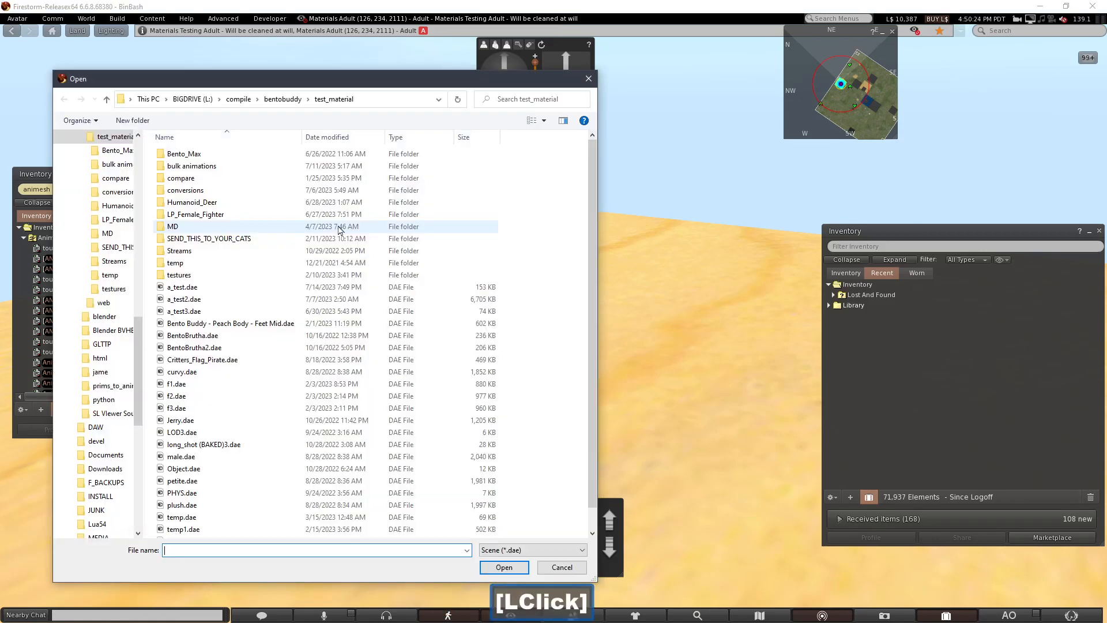
pyautogui.click(229, 286)
pyautogui.doubleClick(230, 286)
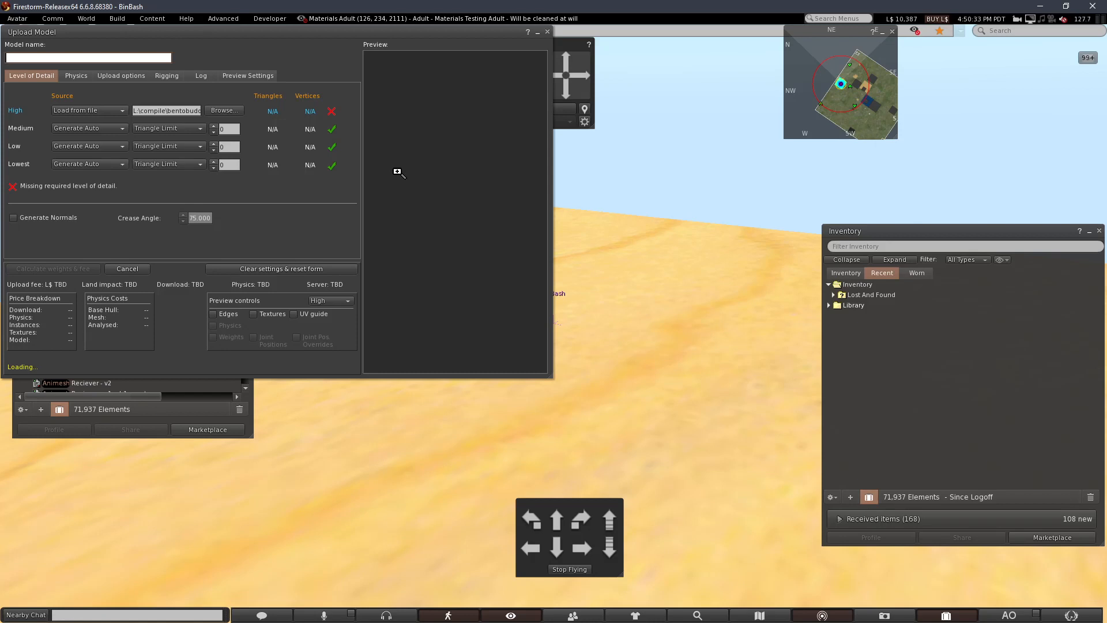
pyautogui.moveTo(403, 177); pyautogui.dragTo(483, 181)
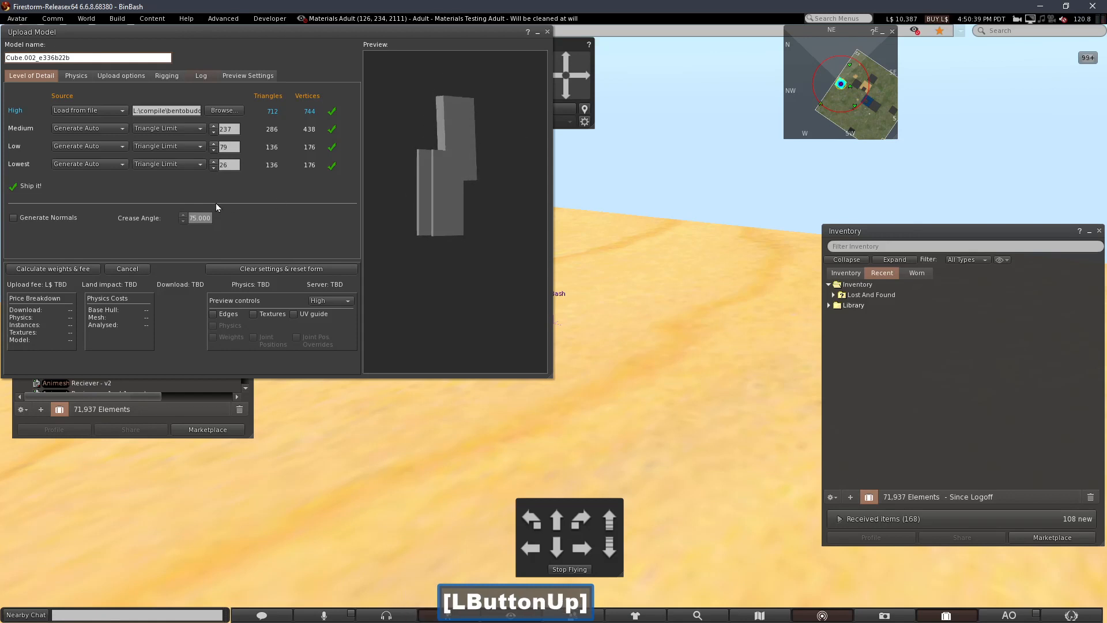
# Step: Set the model's Lowest level-of-detail triangle limit to 0 and choose Cube as its physics model
pyautogui.doubleClick(226, 165)
pyautogui.write('0')
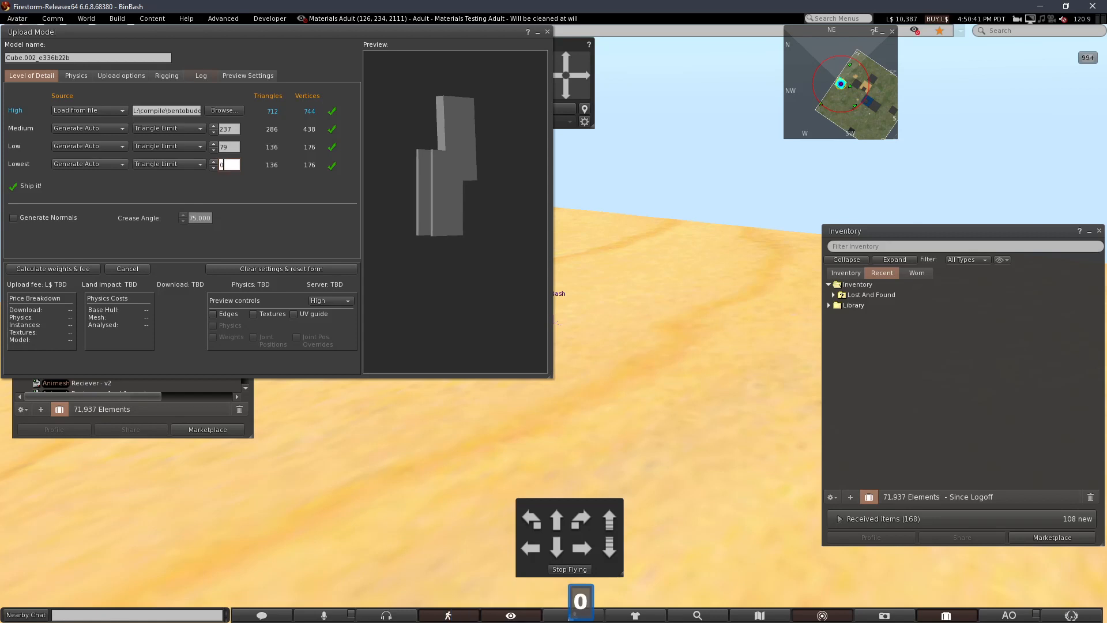
pyautogui.press('Return')
pyautogui.click(76, 75)
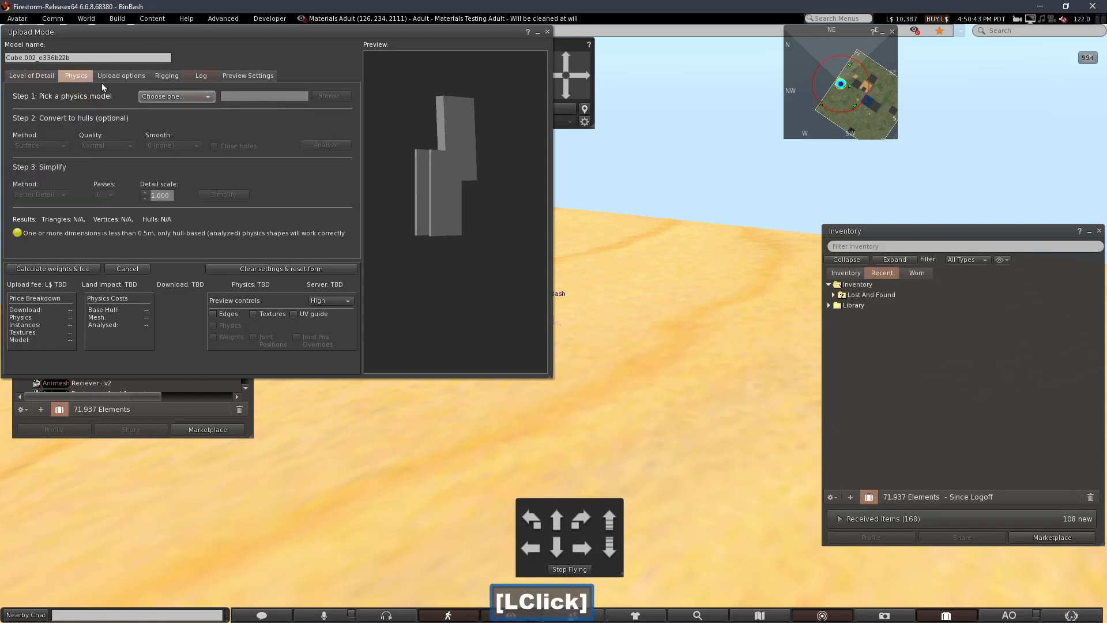
pyautogui.click(173, 96)
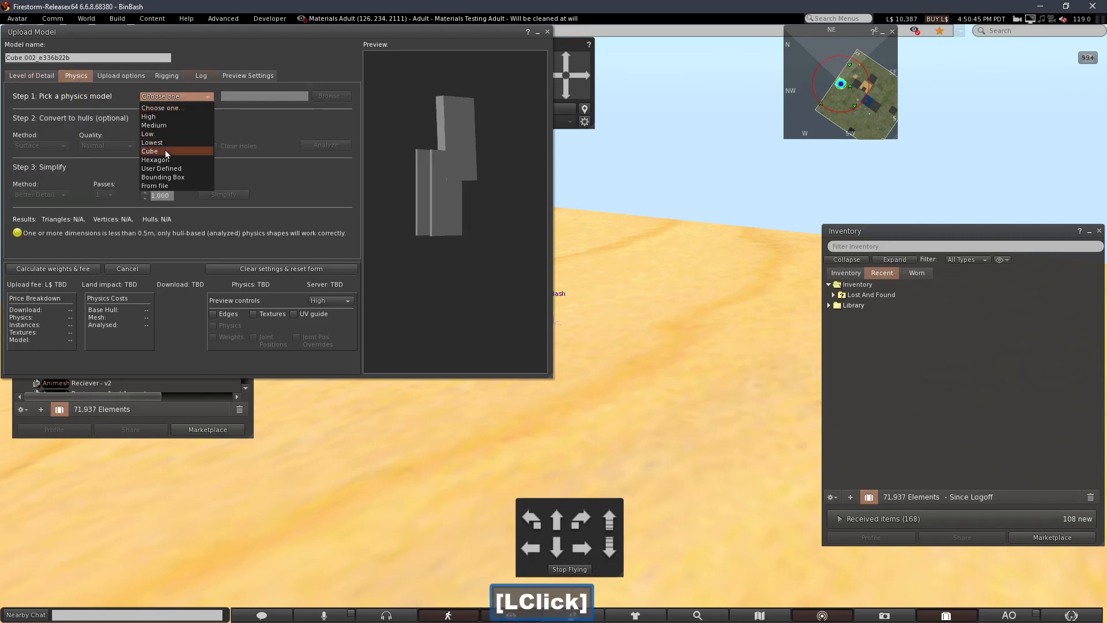
pyautogui.click(165, 150)
# Step: Include skin weight and joint positions in the model's rigging, calculate its weights and fee, and upload it
pyautogui.click(163, 76)
pyautogui.click(13, 90)
pyautogui.click(14, 102)
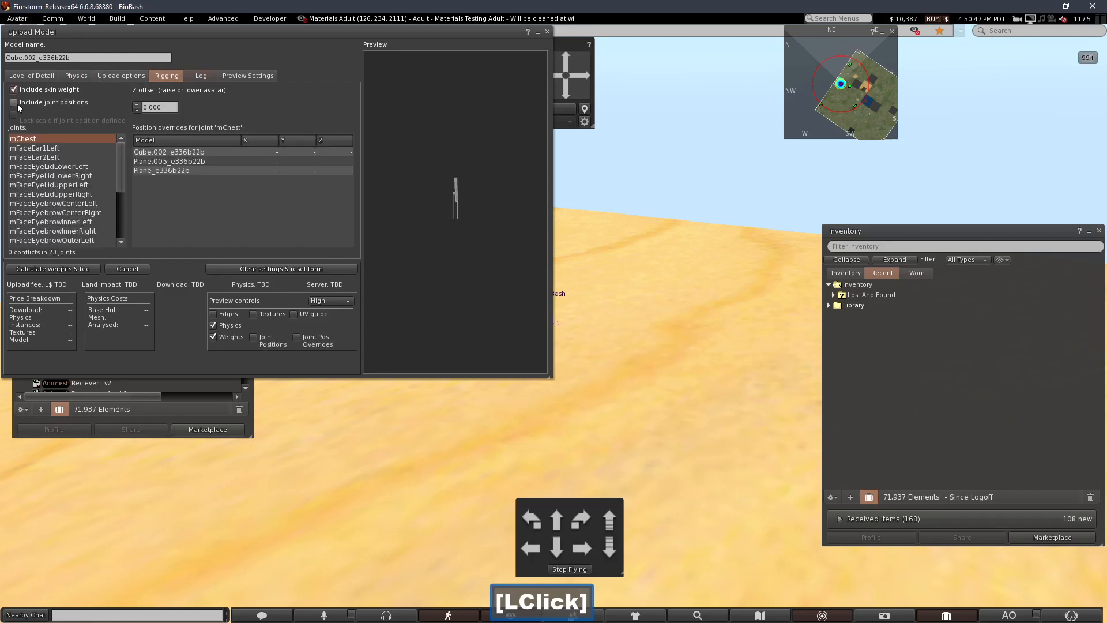
pyautogui.moveTo(407, 184); pyautogui.dragTo(441, 180)
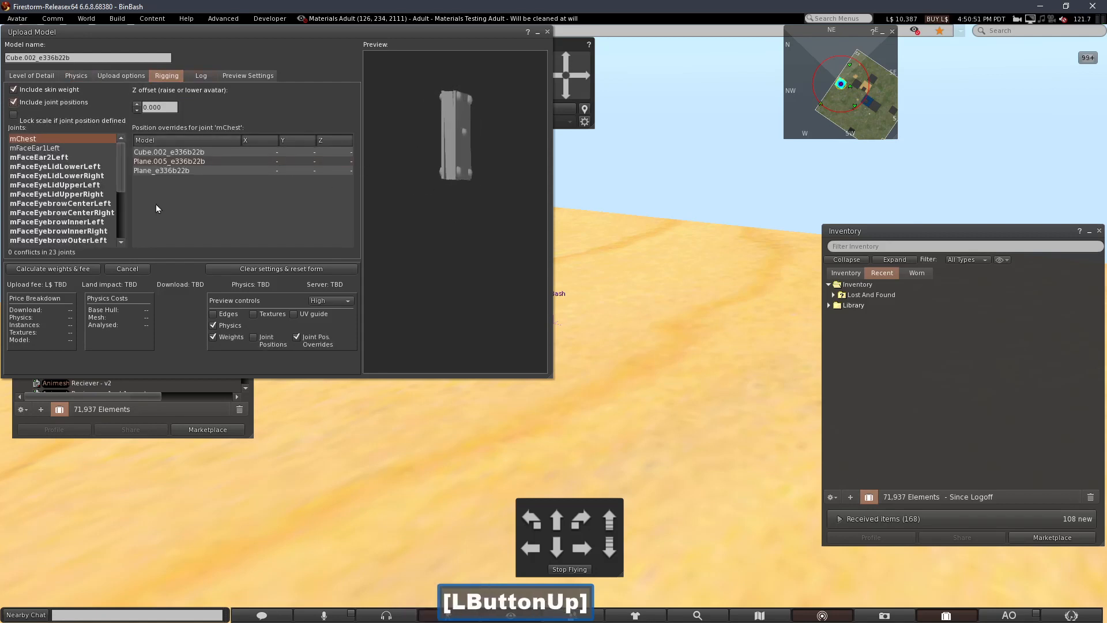
pyautogui.click(52, 268)
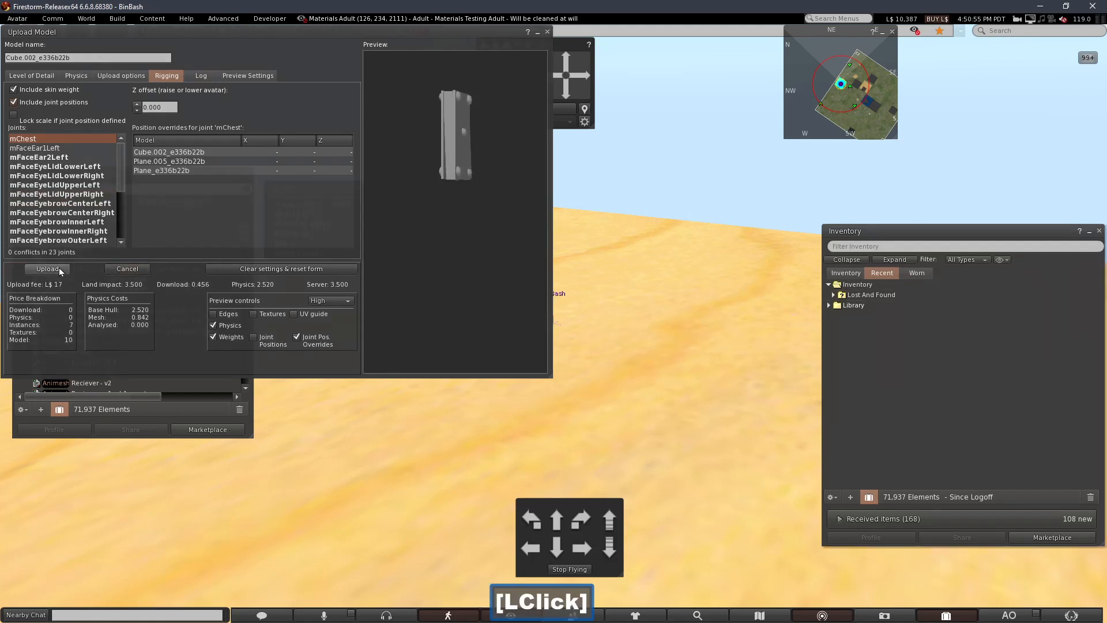
pyautogui.click(47, 269)
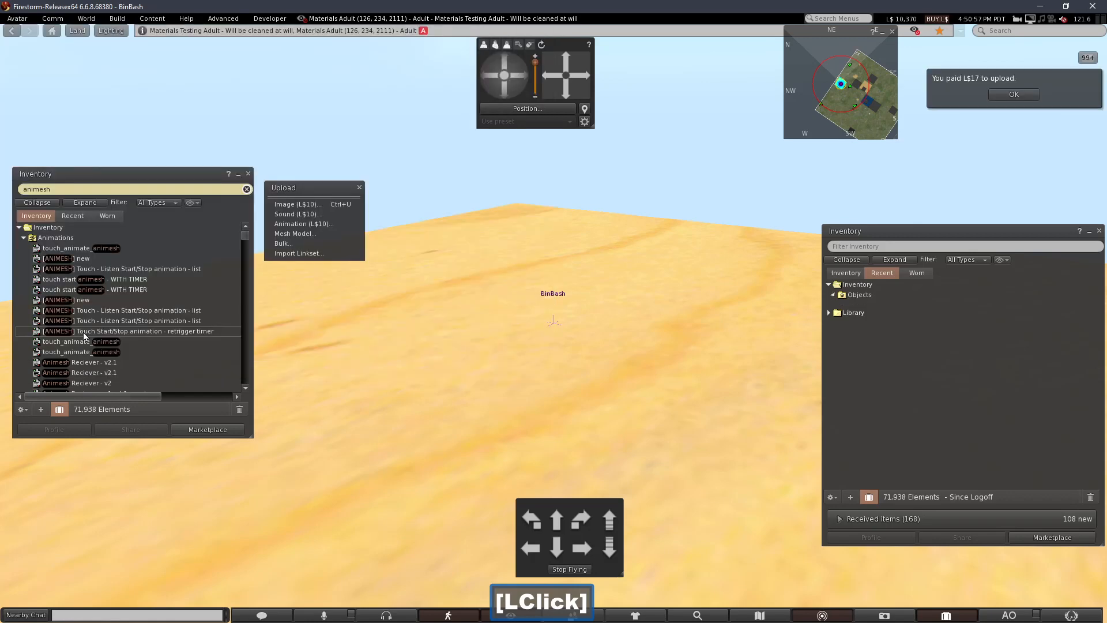
# Step: Upload animation.anim to the inventory under the name animation
pyautogui.click(282, 224)
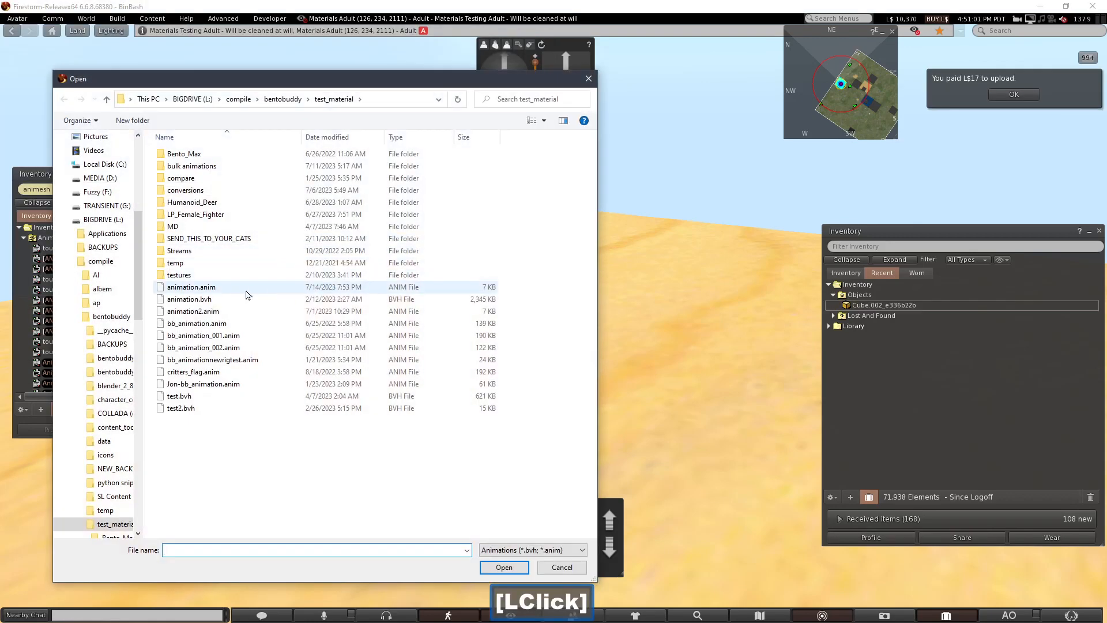
pyautogui.doubleClick(246, 289)
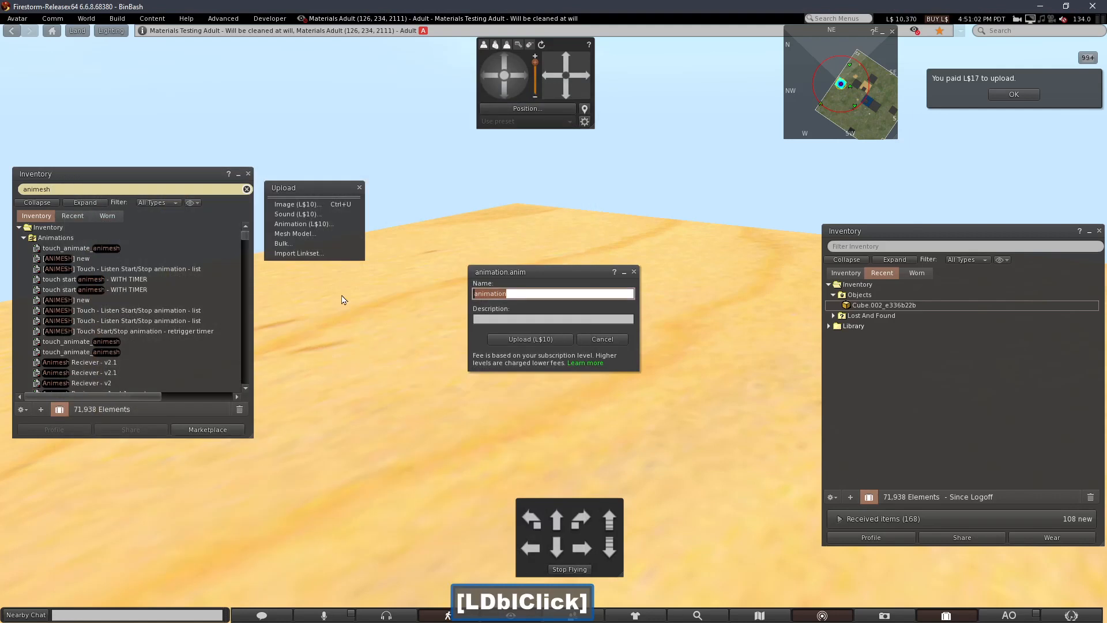
pyautogui.click(506, 343)
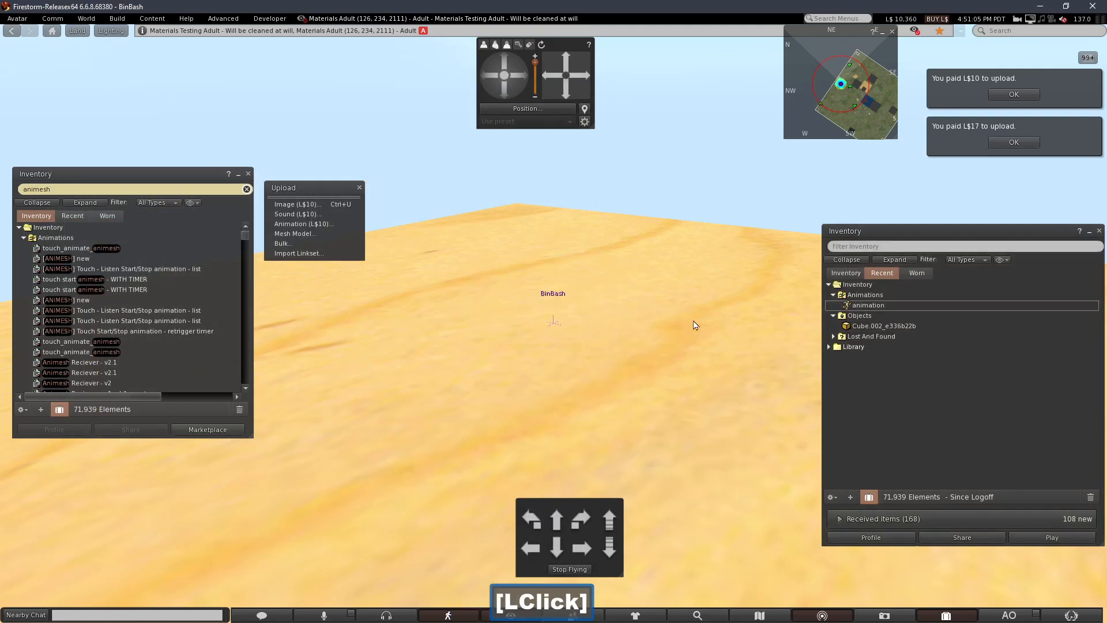
# Step: Place the uploaded Cube.002_e336b22b book from the recent inventory items onto the sand in front of the avatar
pyautogui.keyDown('alt'); pyautogui.moveTo(505, 316); pyautogui.dragTo(551, 323); pyautogui.keyUp('alt')
pyautogui.keyDown('alt'); pyautogui.doubleClick(539, 318); pyautogui.keyUp('alt')
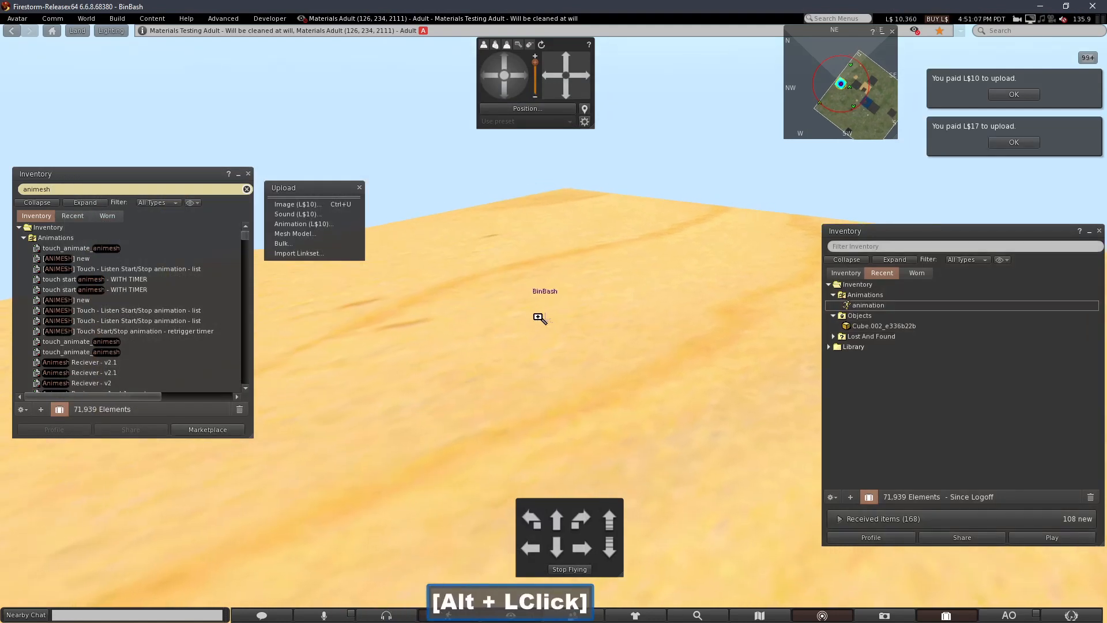
pyautogui.click(857, 326)
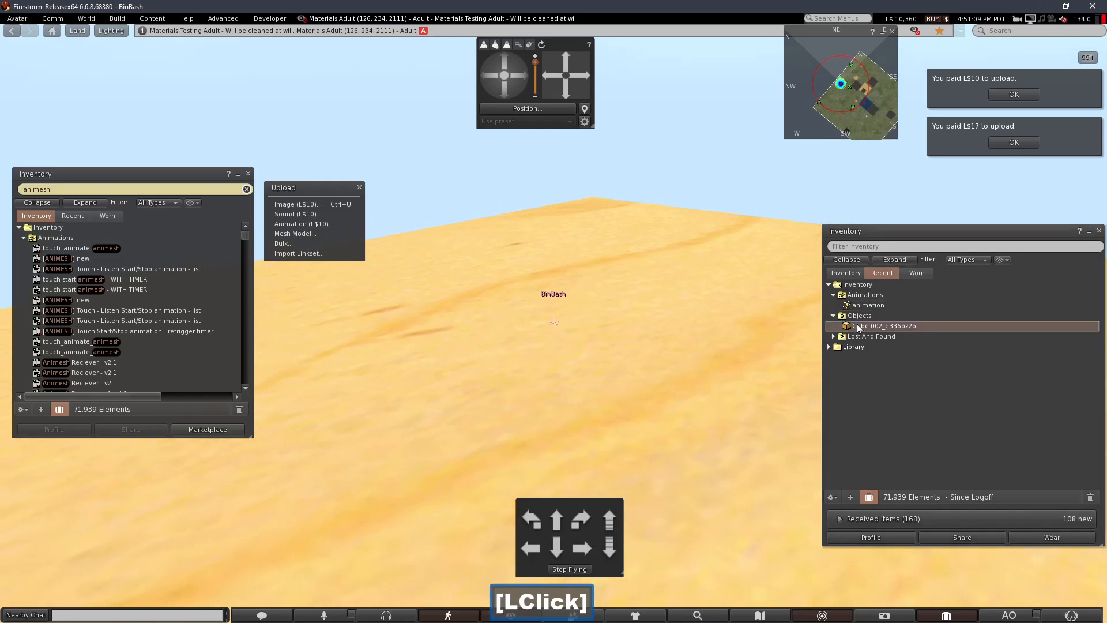
pyautogui.moveTo(857, 326); pyautogui.dragTo(563, 359)
pyautogui.moveTo(422, 380); pyautogui.dragTo(415, 382)
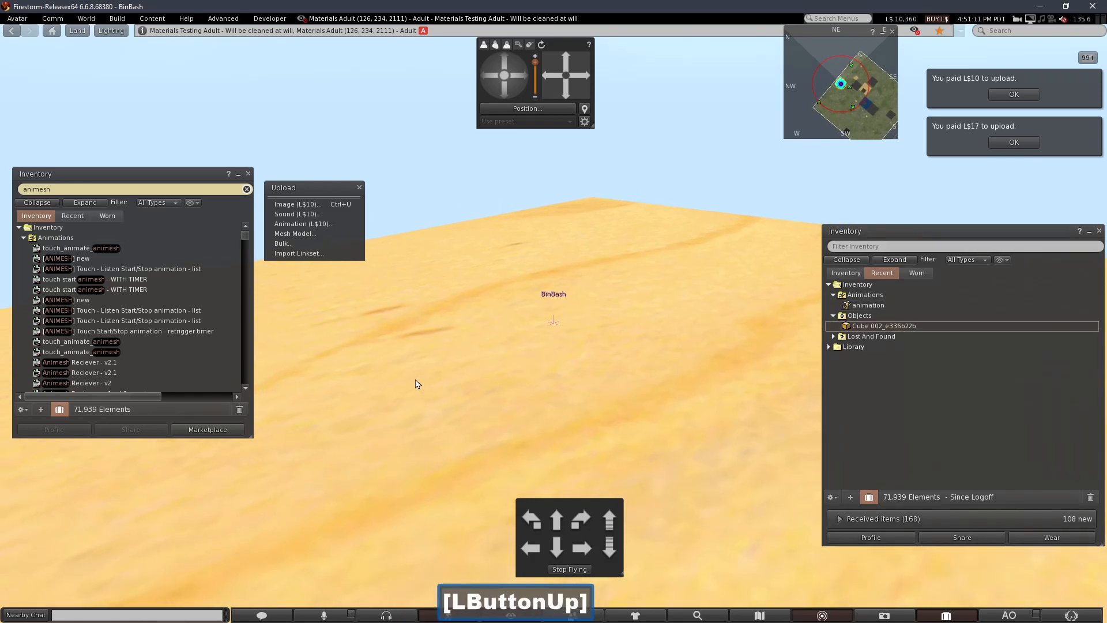
# Step: Open the placed book for editing and enable Animated Mesh in its features
pyautogui.rightClick(406, 317)
pyautogui.click(579, 263)
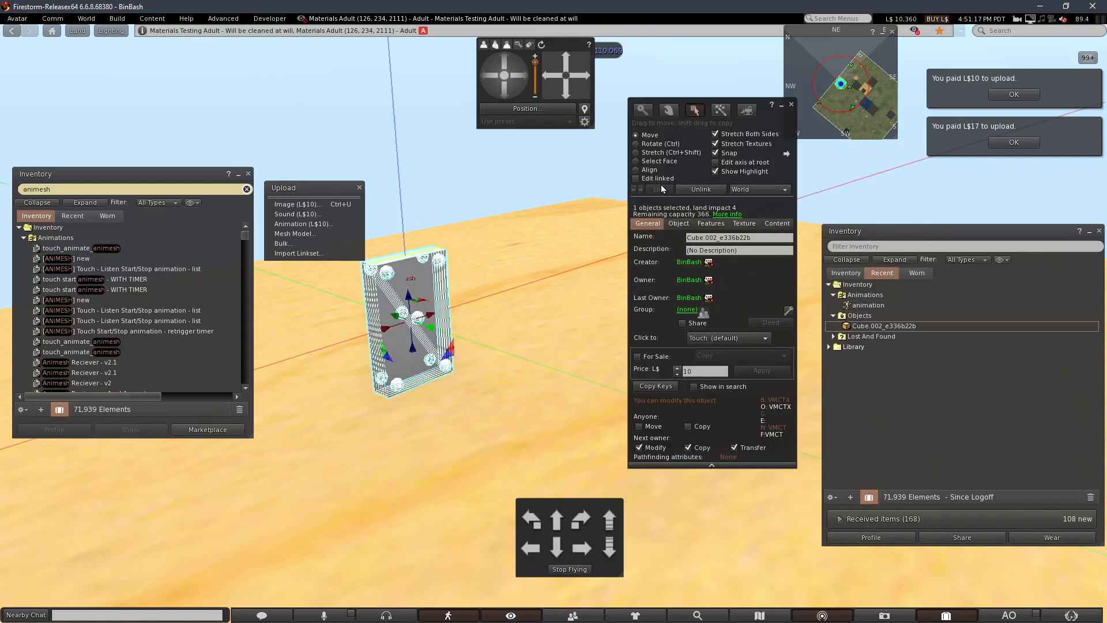
pyautogui.click(681, 223)
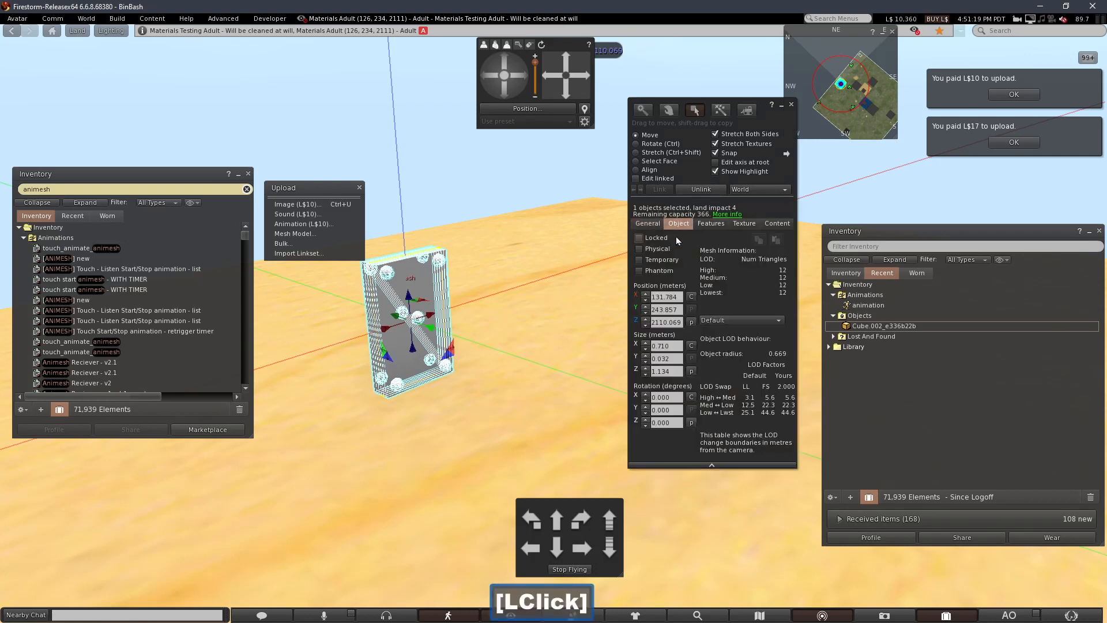
pyautogui.click(697, 224)
pyautogui.click(640, 244)
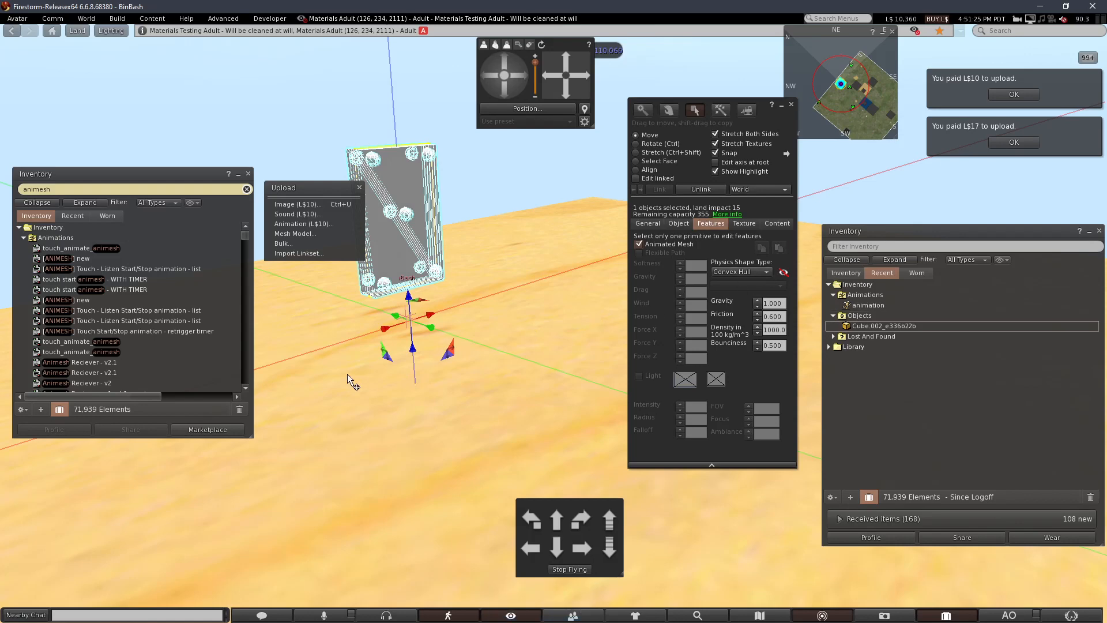
# Step: Create a box prim on the sand beside the animated book
pyautogui.rightClick(319, 349)
pyautogui.click(363, 358)
pyautogui.click(306, 353)
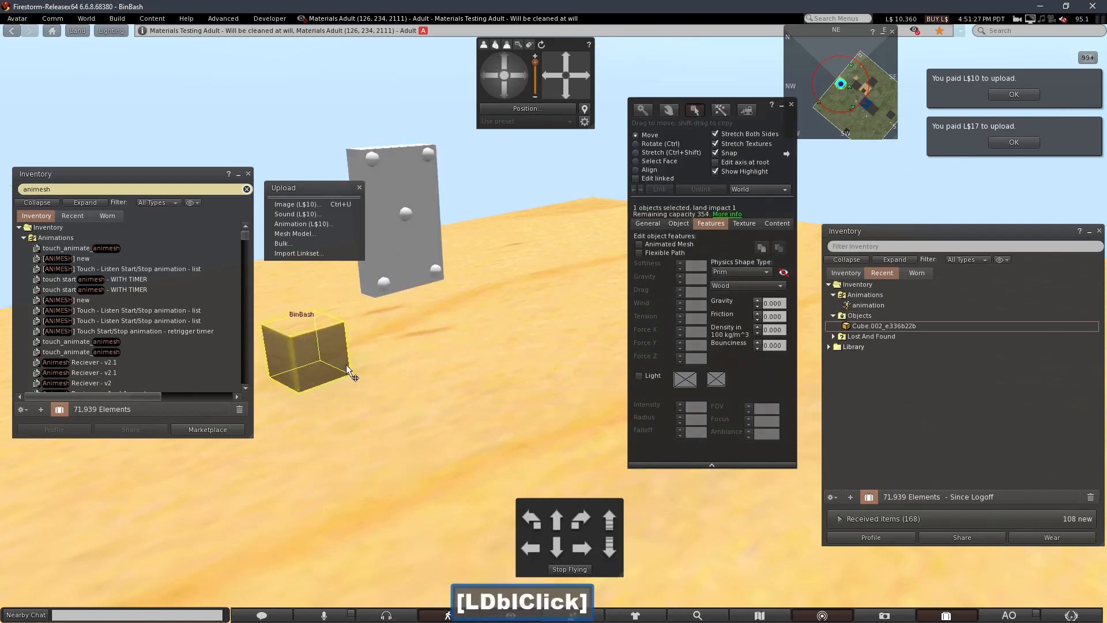
# Step: Select the book followed by the box prim, and link them with the box as the root
pyautogui.click(399, 268)
pyautogui.keyDown('shift'); pyautogui.click(317, 362); pyautogui.keyUp('shift')
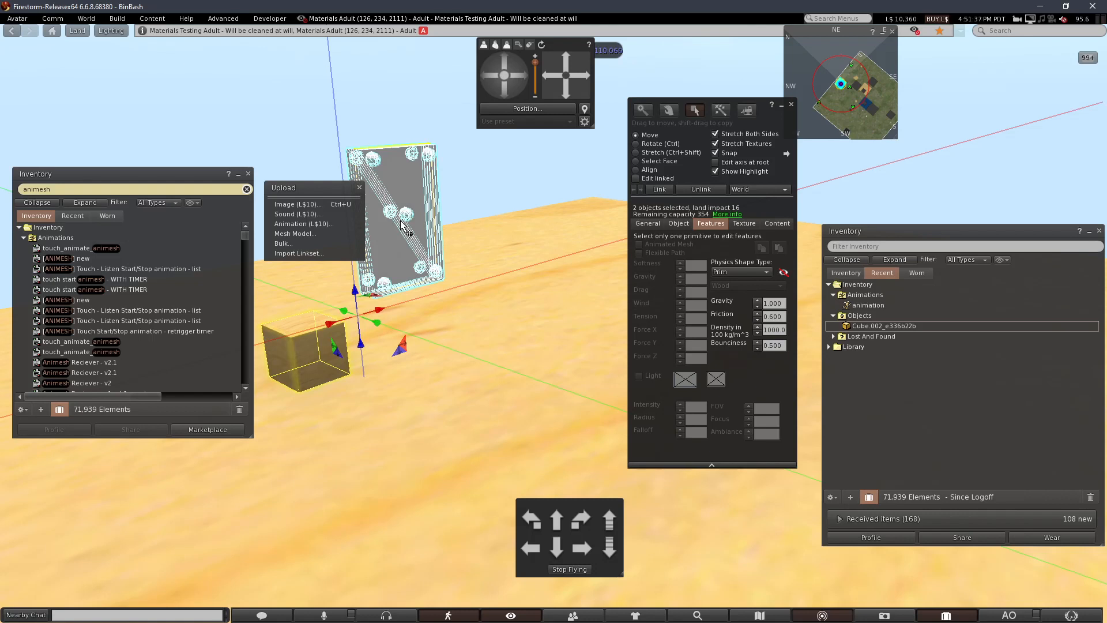
pyautogui.rightClick(402, 225)
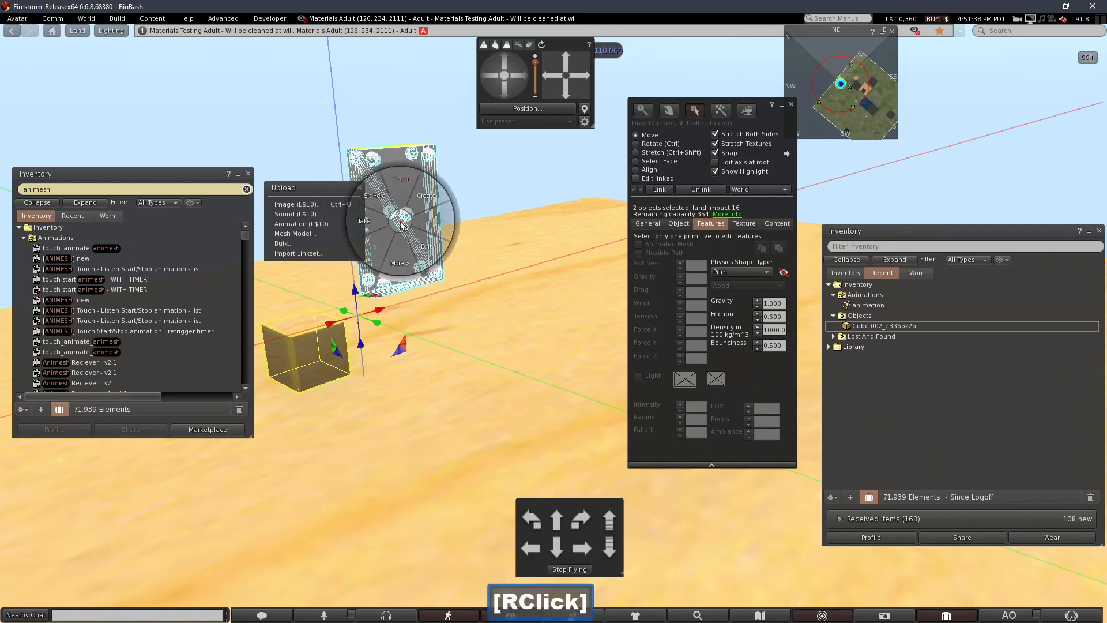
pyautogui.click(417, 342)
pyautogui.click(417, 340)
pyautogui.click(409, 282)
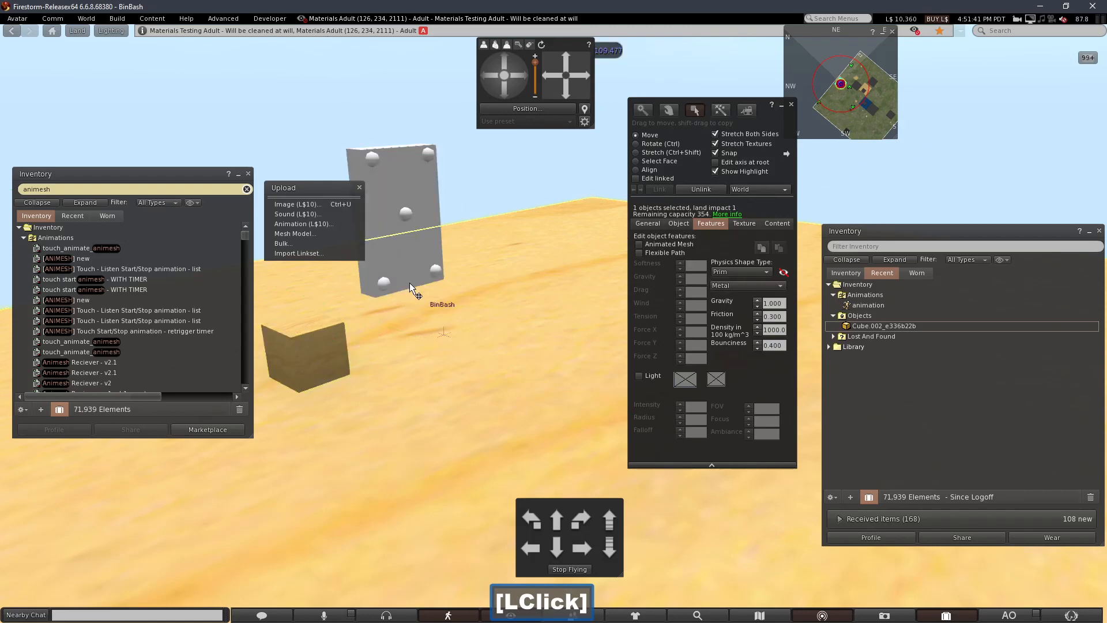
pyautogui.keyDown('shift'); pyautogui.click(315, 352); pyautogui.keyUp('shift')
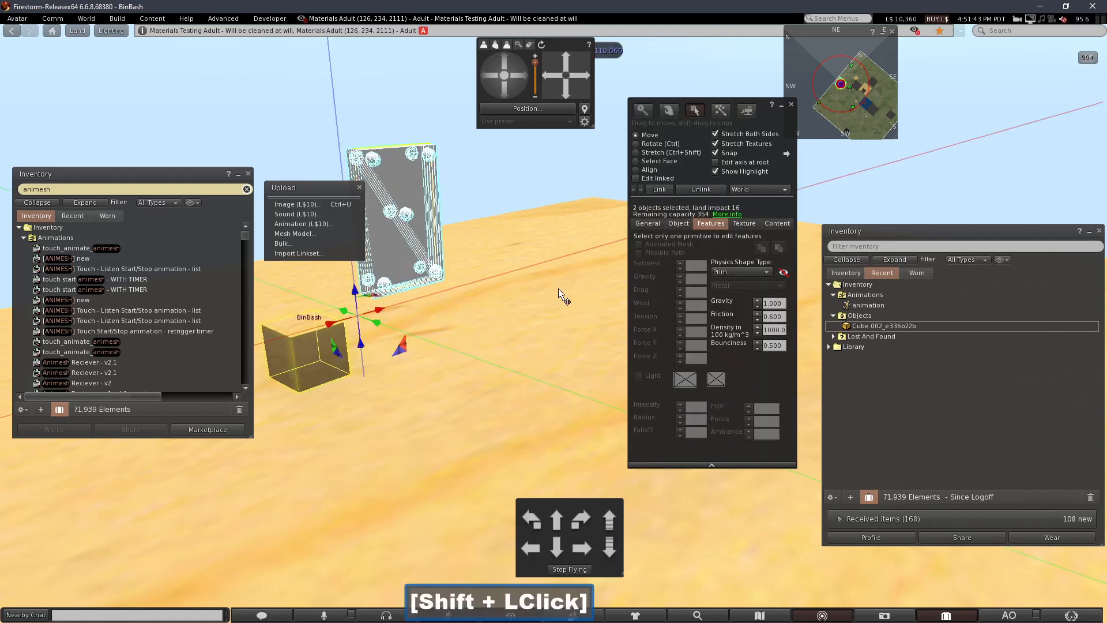
pyautogui.click(657, 193)
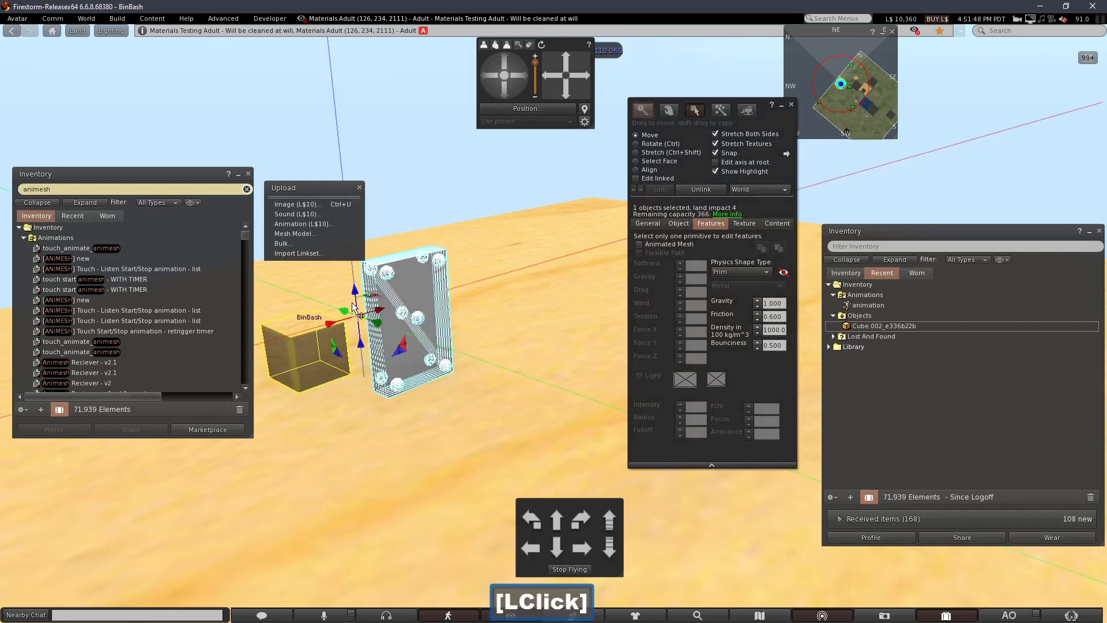
# Step: Select only the root box within the linked book object and set its texture transparency to 100%
pyautogui.moveTo(354, 293); pyautogui.dragTo(550, 325)
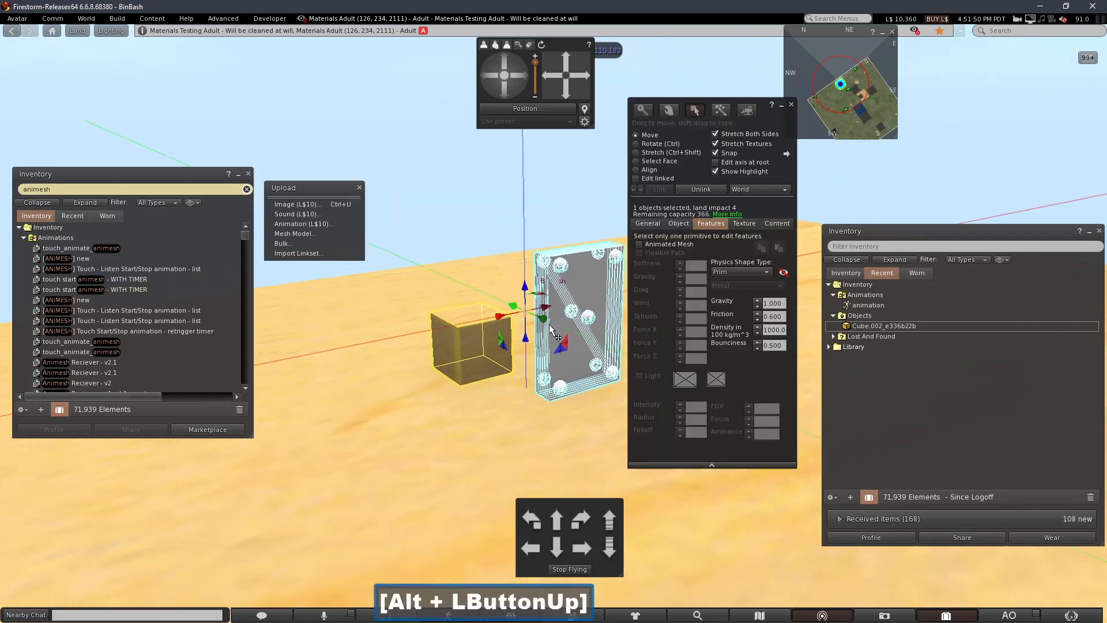
pyautogui.click(645, 180)
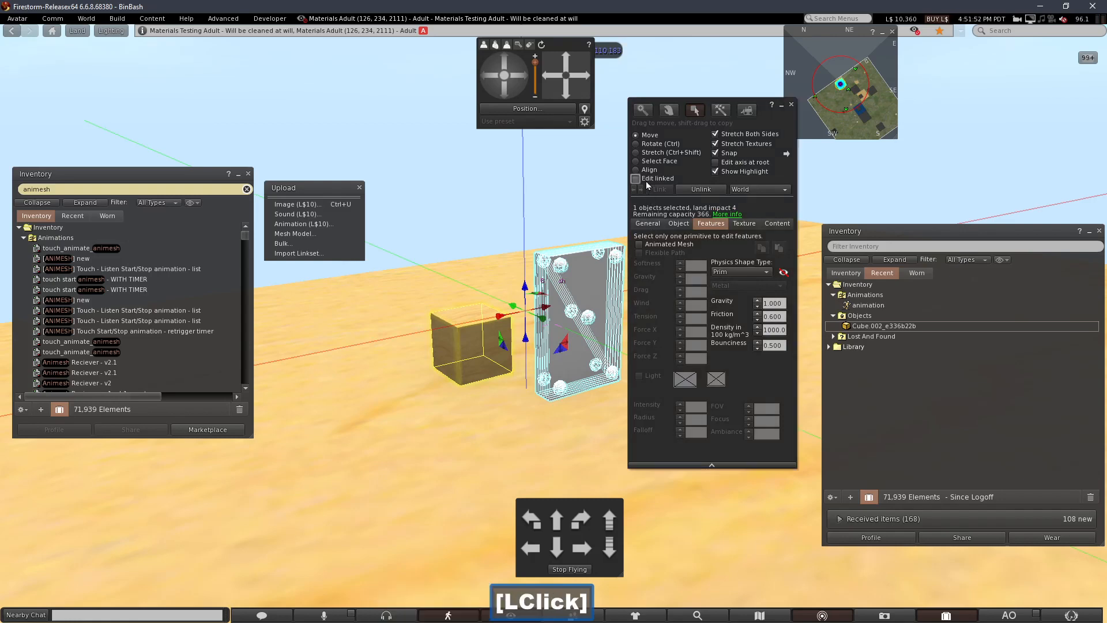
pyautogui.doubleClick(447, 267)
pyautogui.click(441, 355)
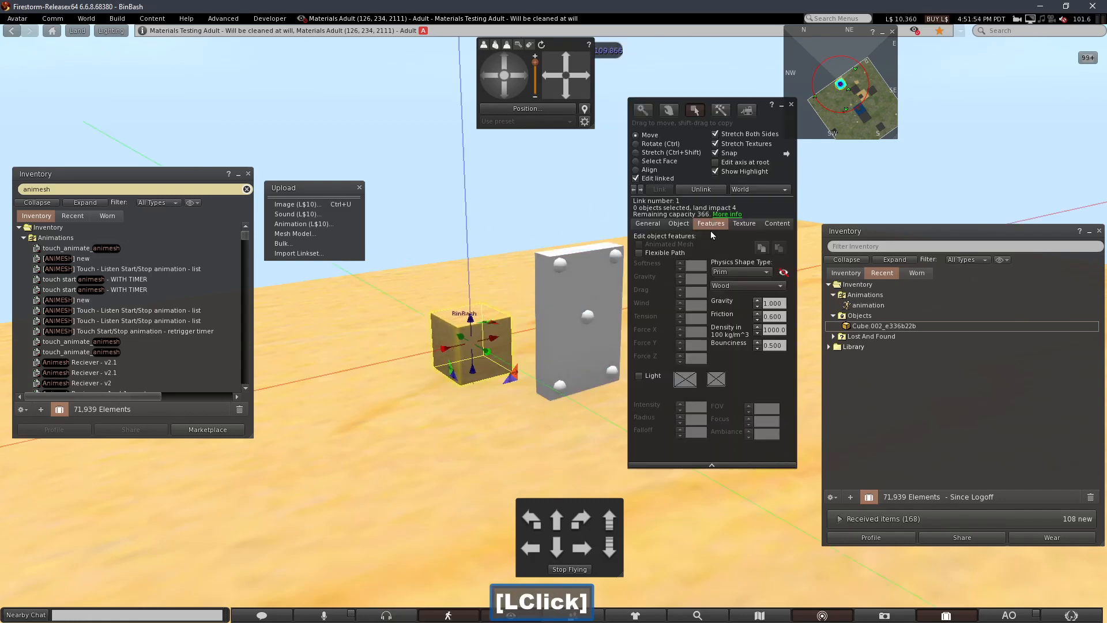
pyautogui.click(743, 224)
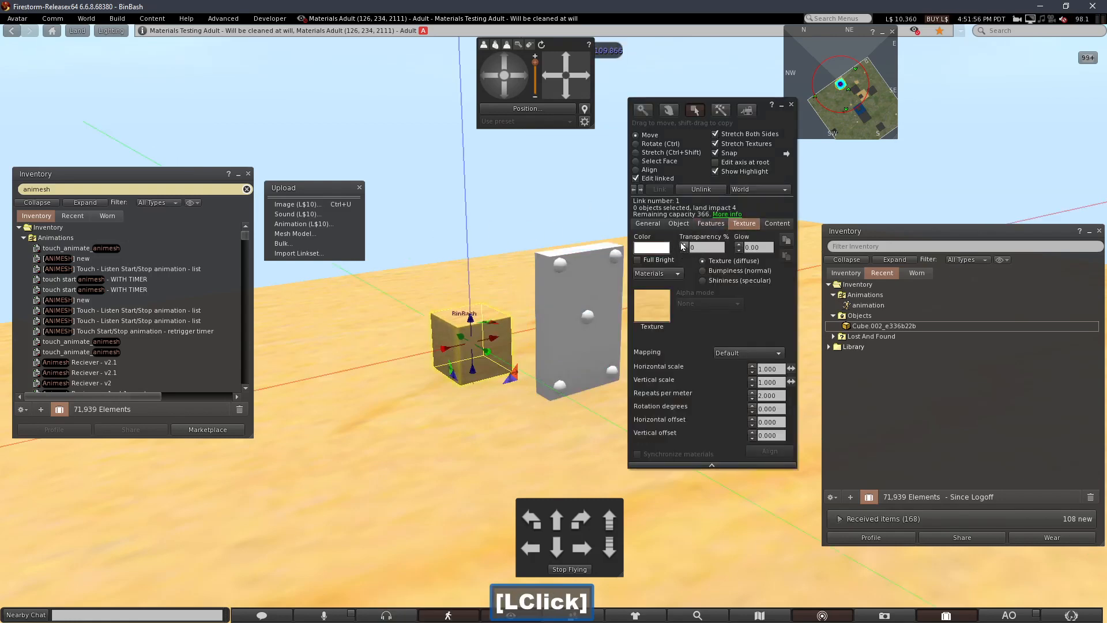
pyautogui.click(683, 244)
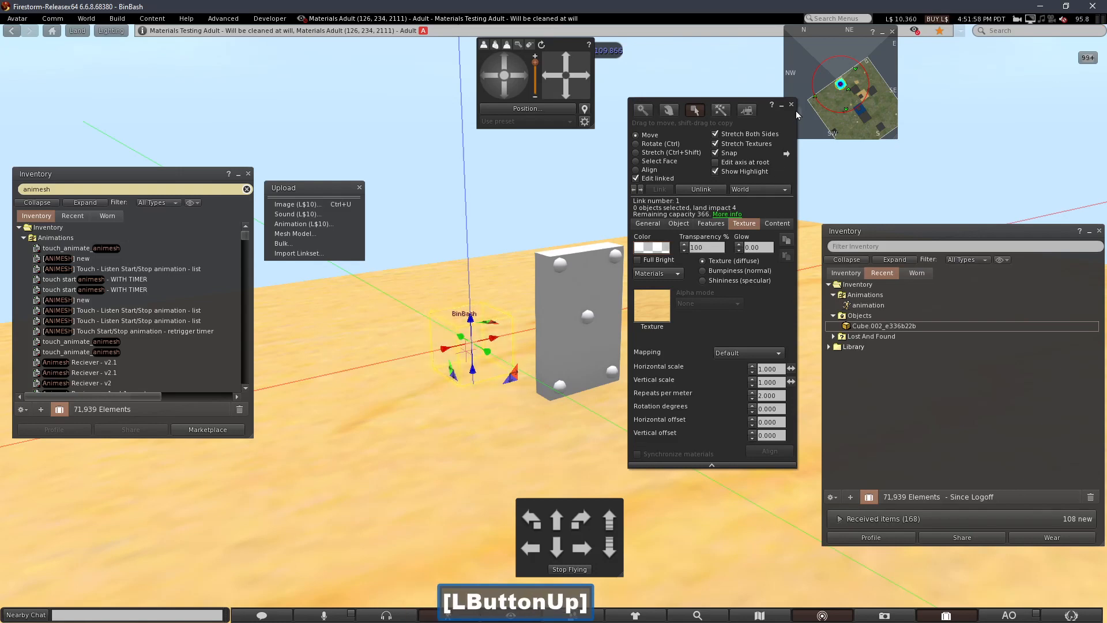
pyautogui.click(793, 106)
# Step: Open the linked book for editing and add the uploaded animation to its contents
pyautogui.rightClick(608, 256)
pyautogui.click(617, 302)
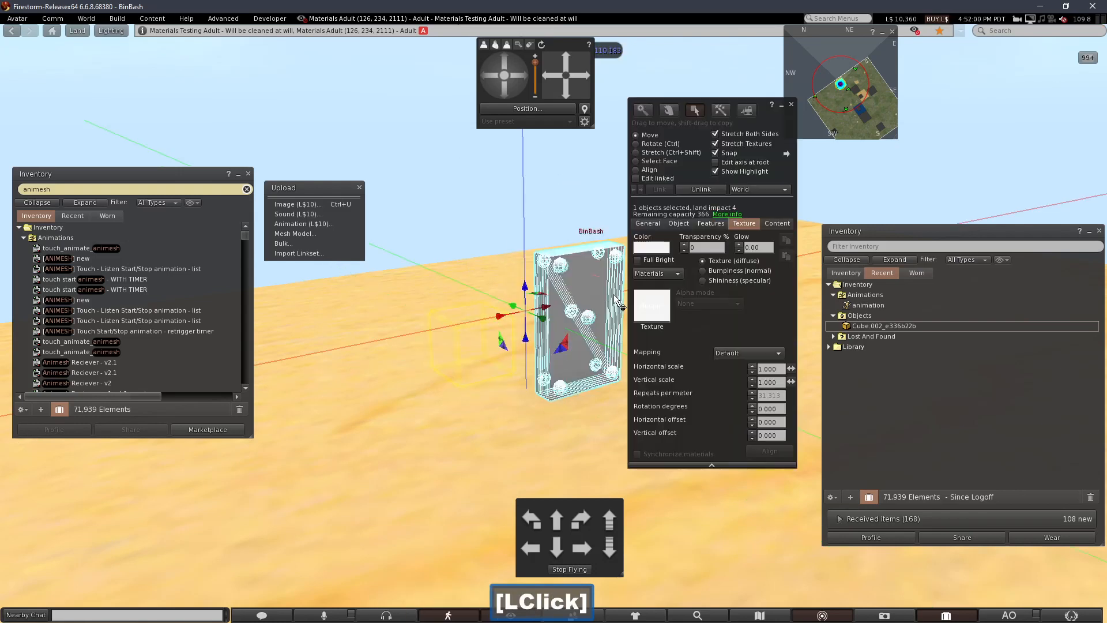
pyautogui.click(839, 303)
pyautogui.click(776, 223)
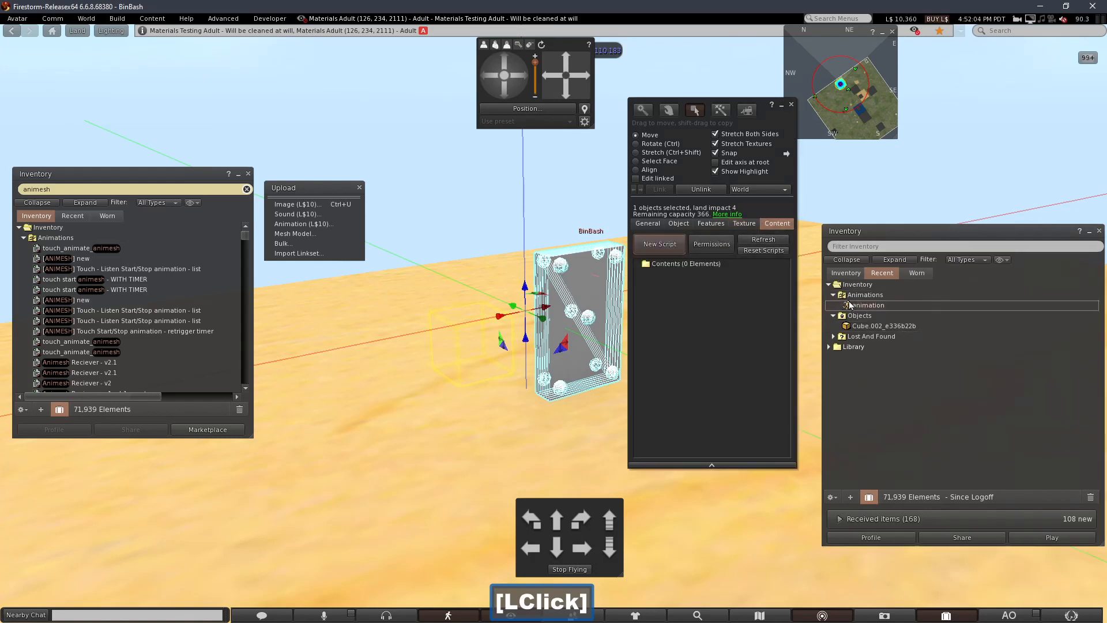
pyautogui.moveTo(859, 308); pyautogui.dragTo(737, 334)
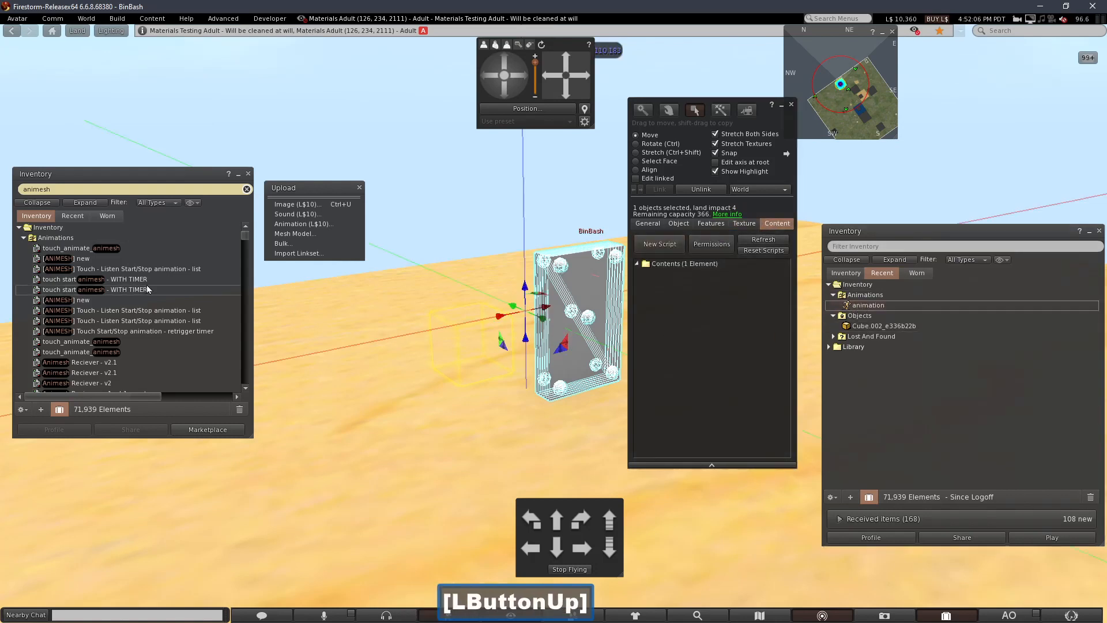
# Step: Add the first touch_animate_animesh script from the inventory to the linked book's contents and finish editing
pyautogui.click(74, 251)
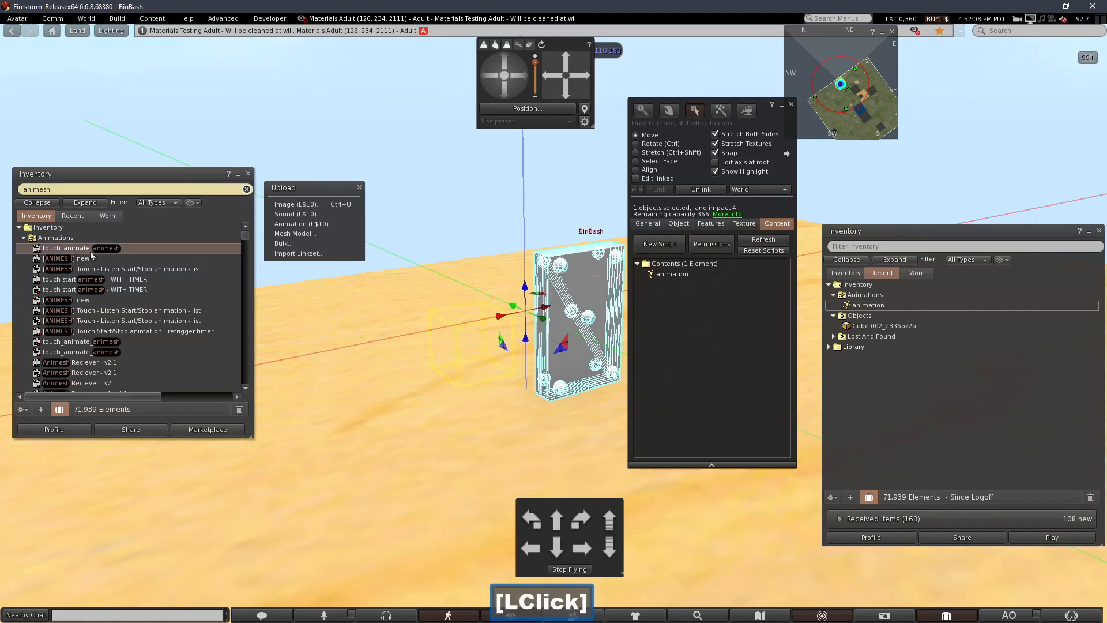
pyautogui.click(458, 409)
pyautogui.moveTo(697, 375); pyautogui.dragTo(723, 376)
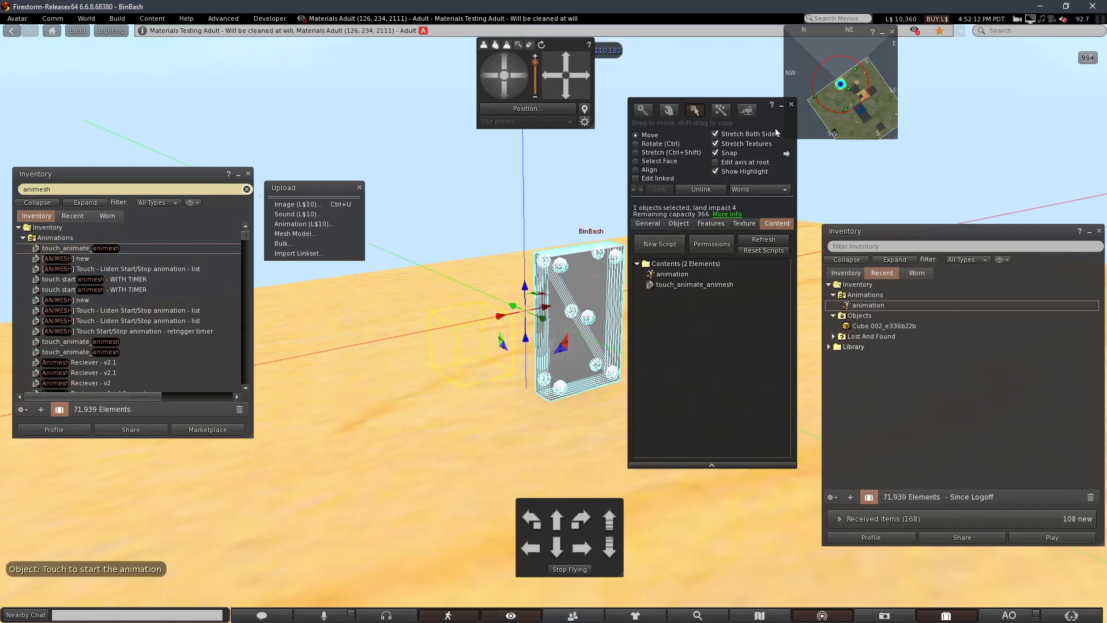
pyautogui.click(791, 105)
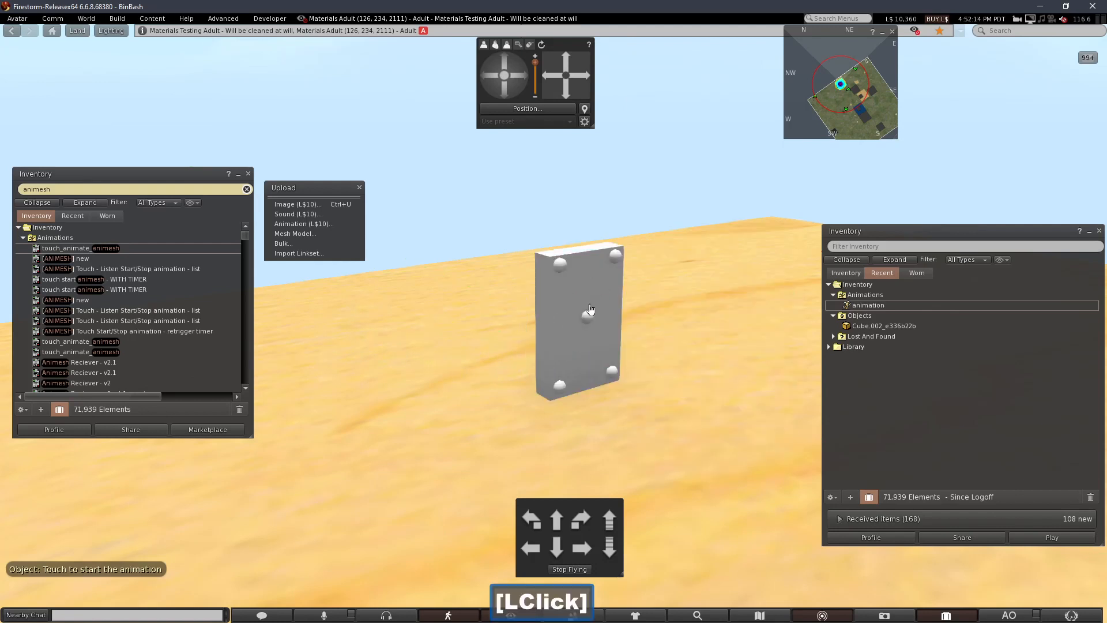
# Step: Duplicate the linked book along its red axis and delete the selected displaced one
pyautogui.rightClick(584, 301)
pyautogui.click(539, 314)
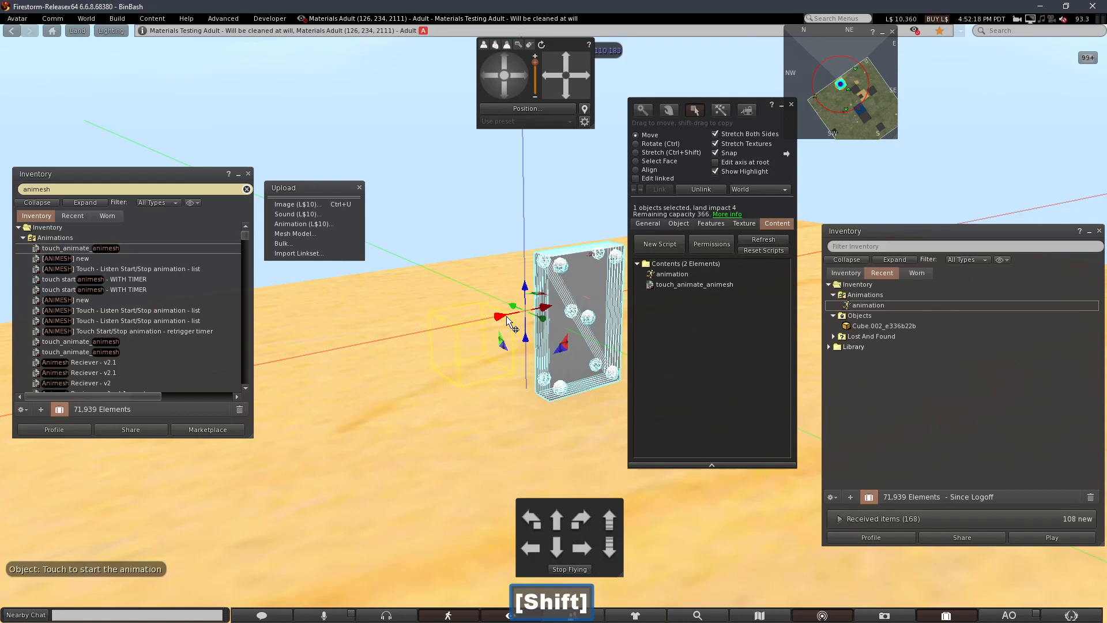
pyautogui.keyDown('shift'); pyautogui.moveTo(510, 321); pyautogui.dragTo(360, 353); pyautogui.keyUp('shift')
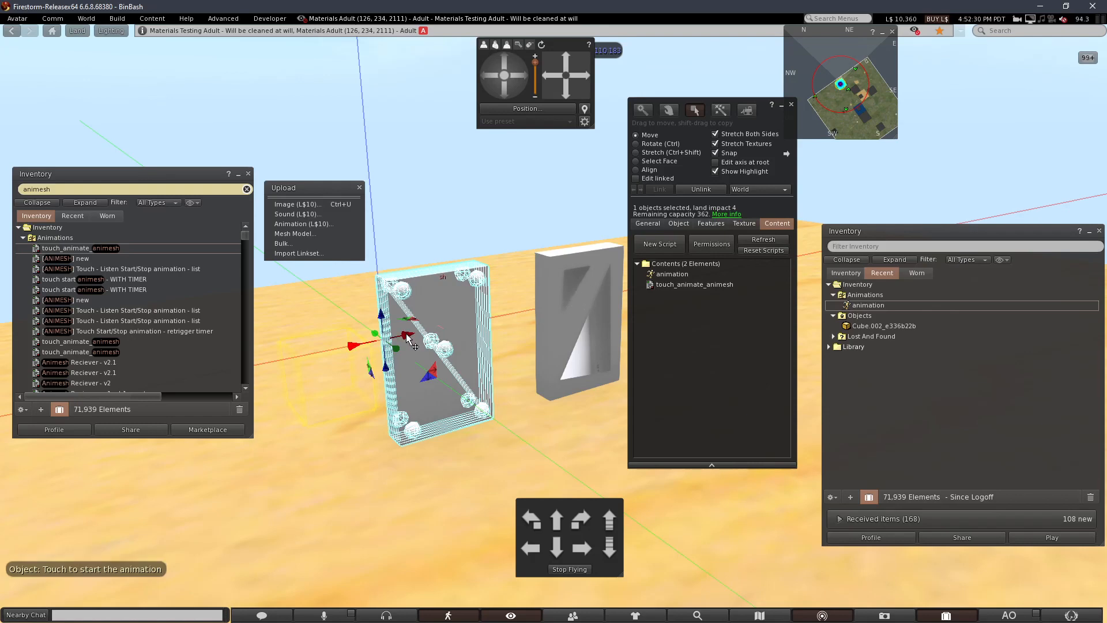
pyautogui.click(427, 339)
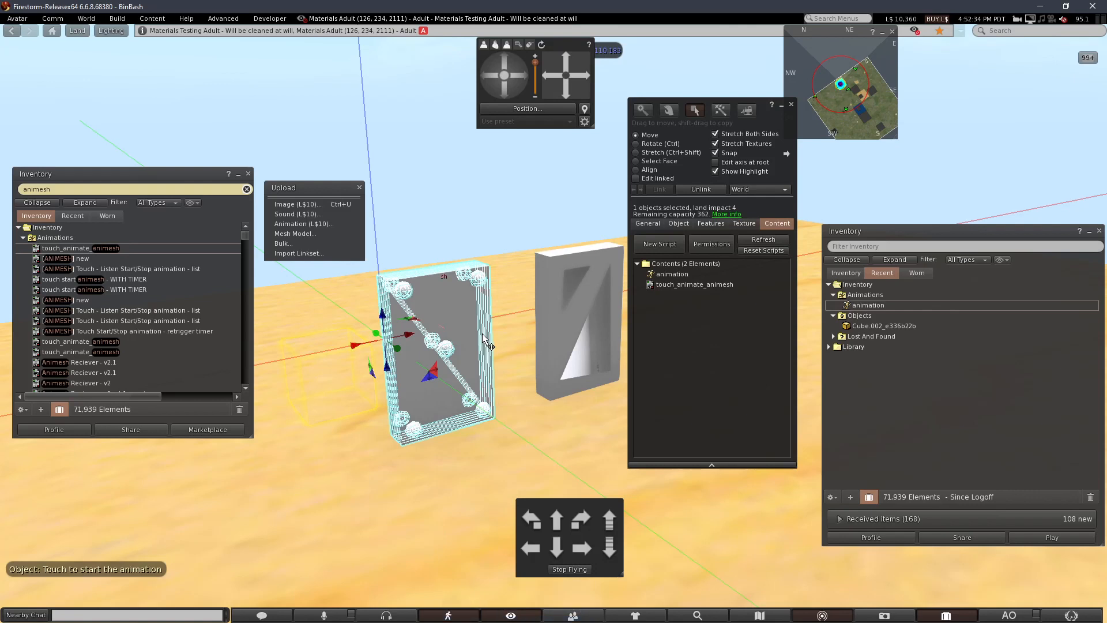
pyautogui.press('Delete')
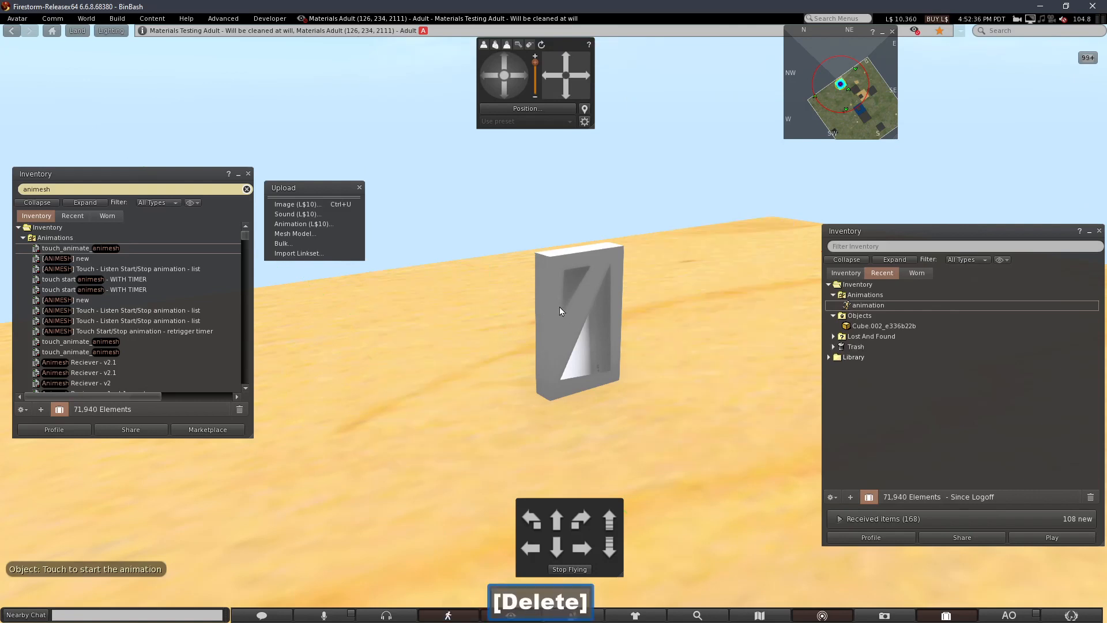
# Step: Stop editing the remaining book, touch it to start its animation, and view it up close
pyautogui.click(559, 307)
pyautogui.rightClick(582, 287)
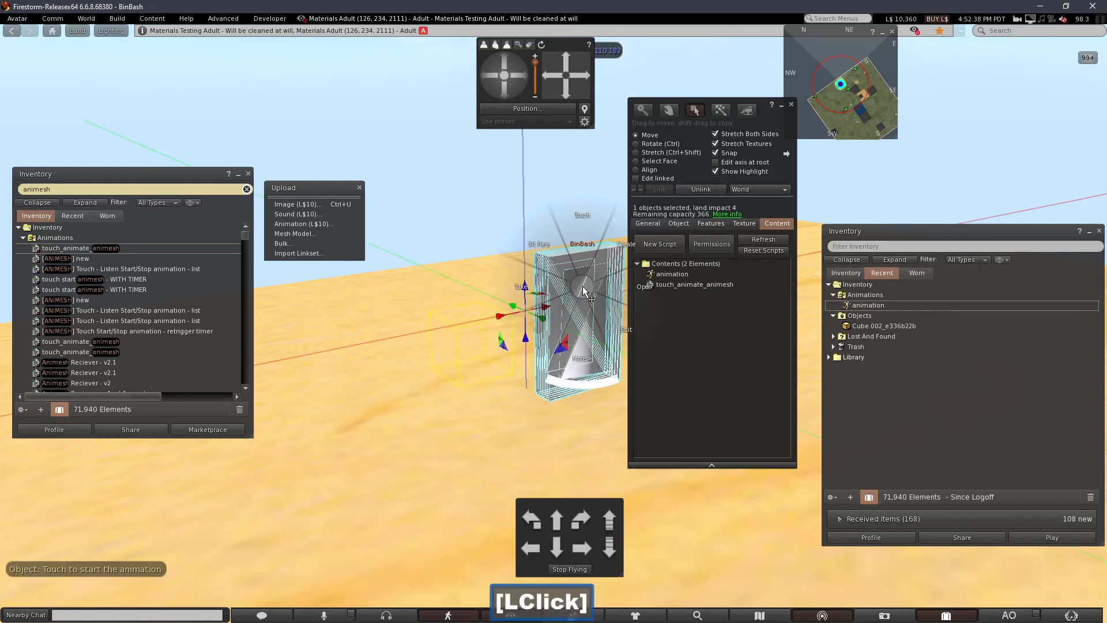
pyautogui.click(582, 260)
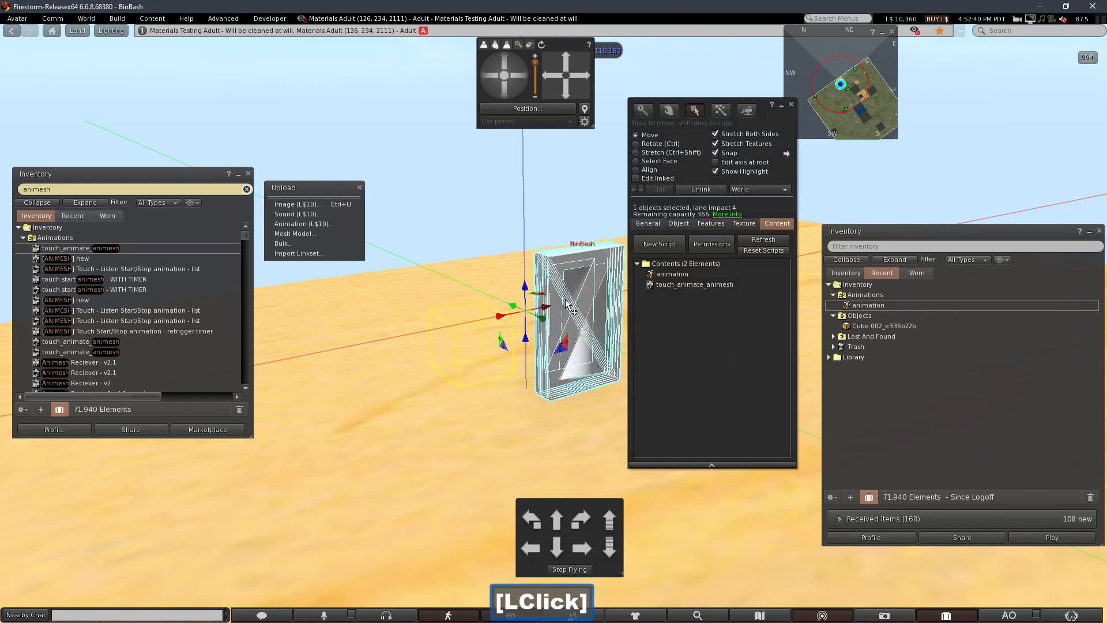
pyautogui.click(791, 105)
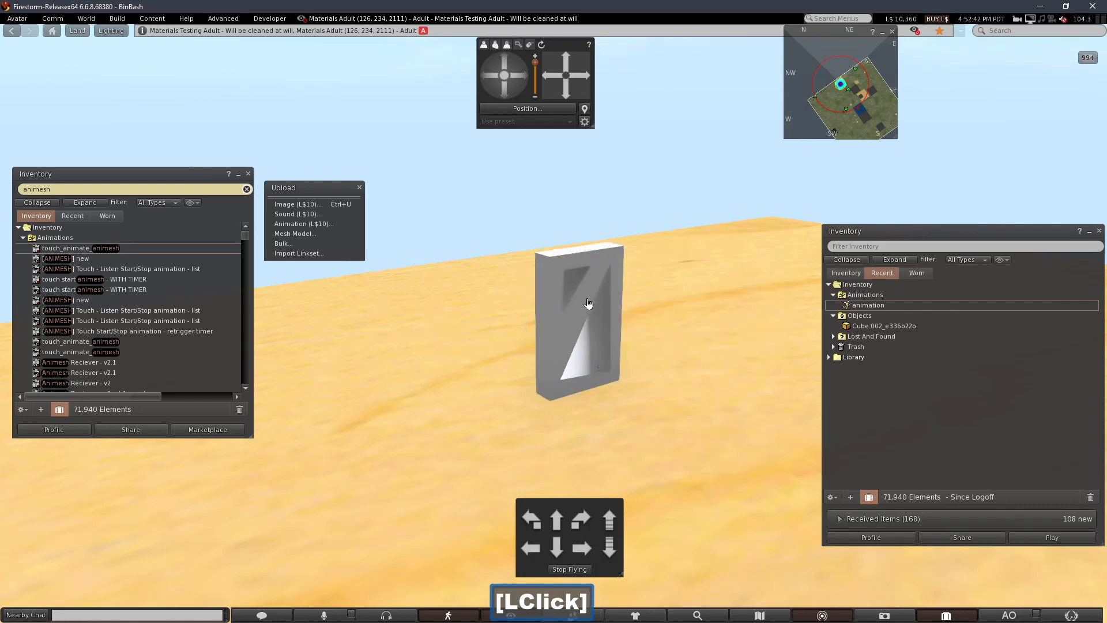
pyautogui.press('alt')
pyautogui.keyDown('alt'); pyautogui.moveTo(582, 313); pyautogui.dragTo(555, 324); pyautogui.keyUp('alt')
pyautogui.keyDown('alt'); pyautogui.click(555, 324); pyautogui.keyUp('alt')
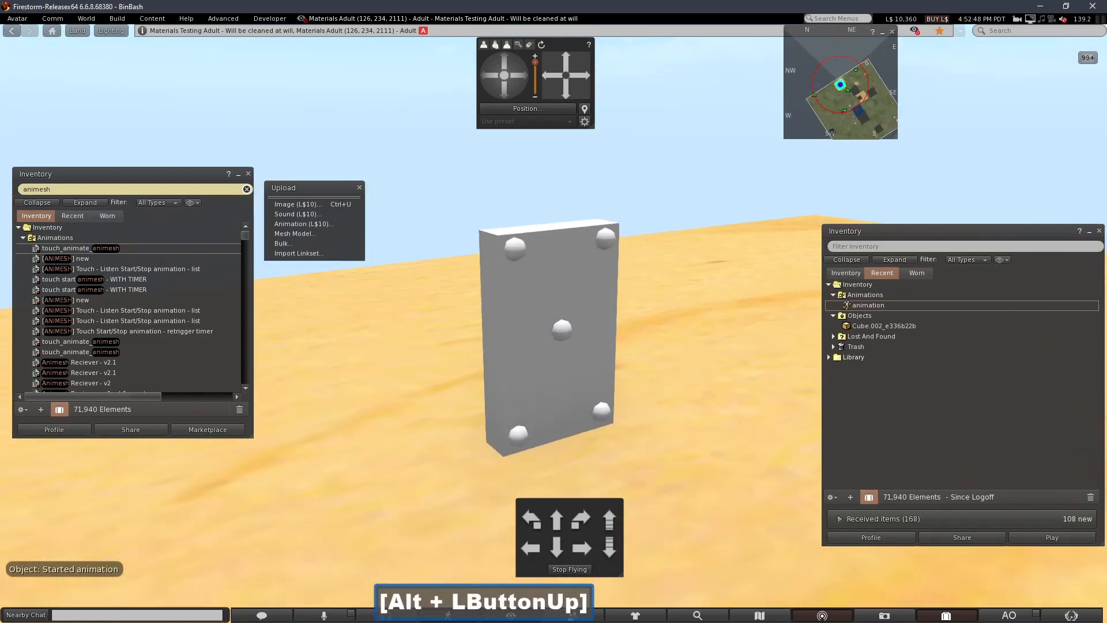
# Step: Reopen the linked book for editing and enable Animated Mesh in its features
pyautogui.rightClick(549, 310)
pyautogui.click(572, 336)
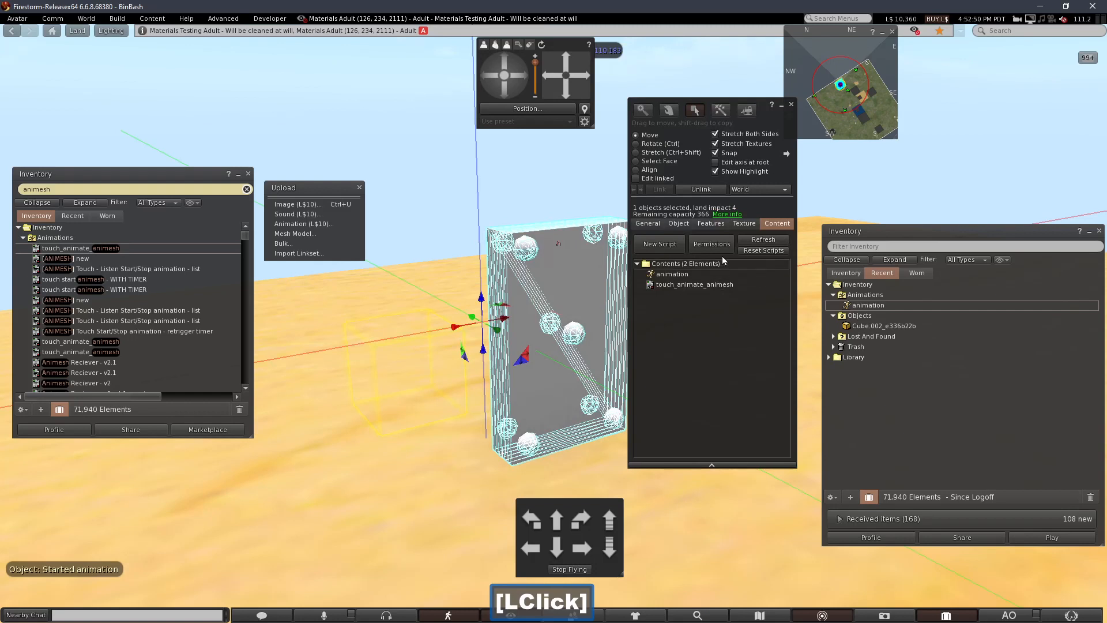
pyautogui.click(710, 225)
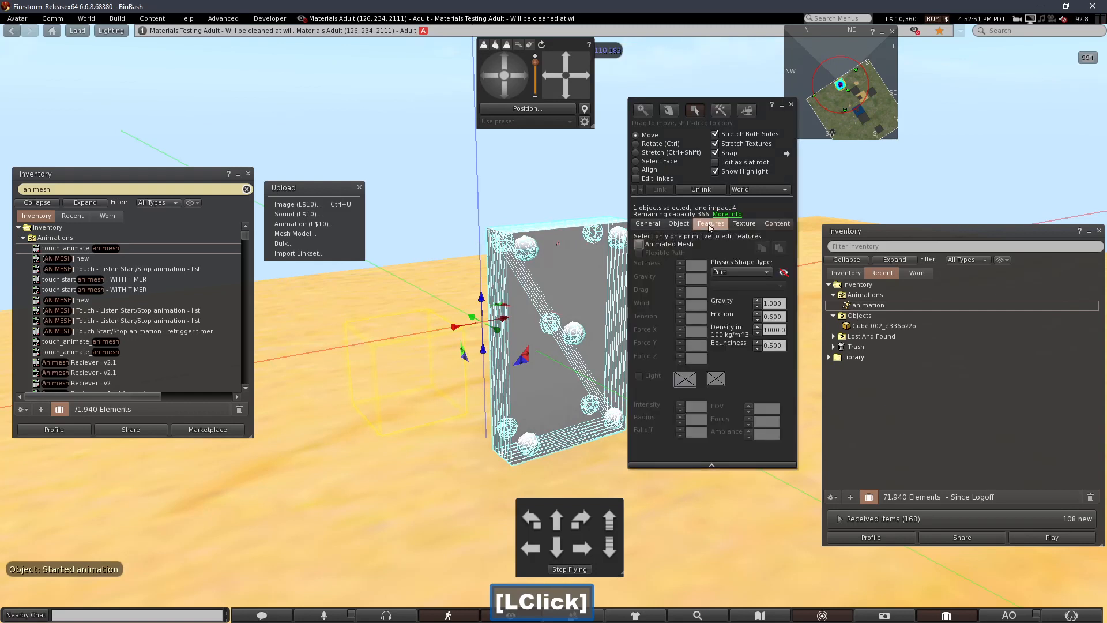
pyautogui.click(640, 246)
pyautogui.click(791, 104)
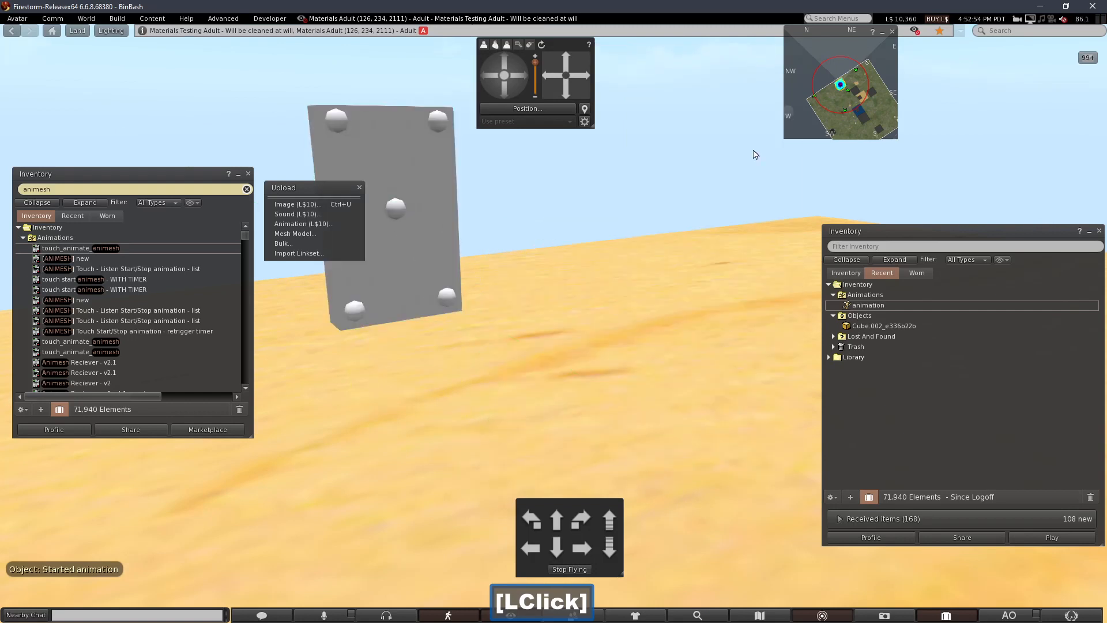
# Step: Recheck the book's Animated Mesh setting and touch the book to stop its animation
pyautogui.keyDown('alt'); pyautogui.click(455, 297); pyautogui.keyUp('alt')
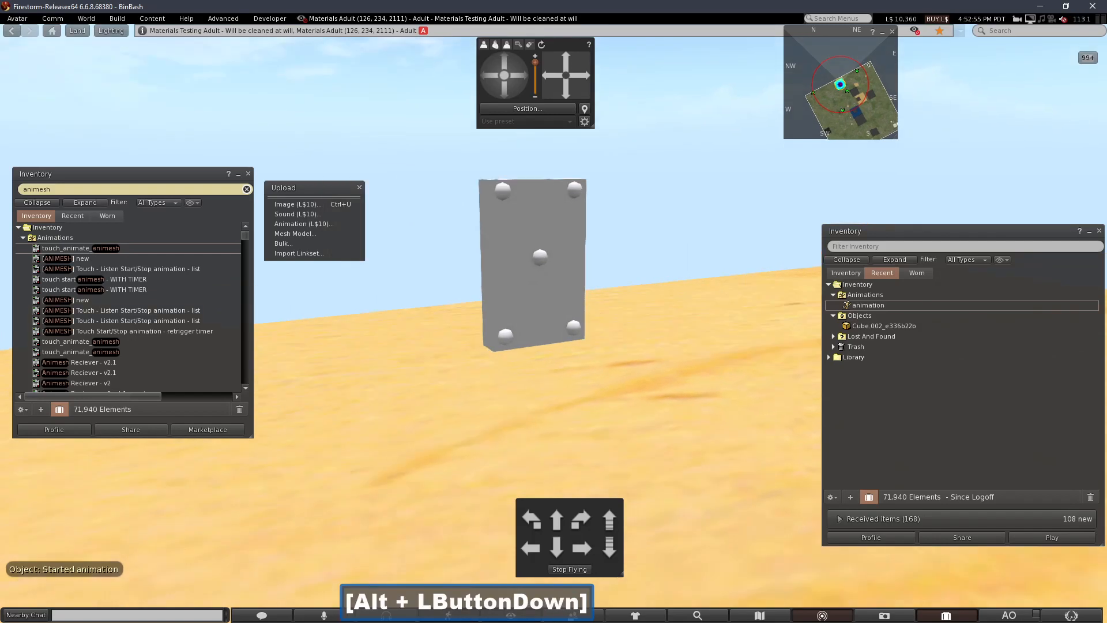
pyautogui.rightClick(573, 322)
pyautogui.click(594, 341)
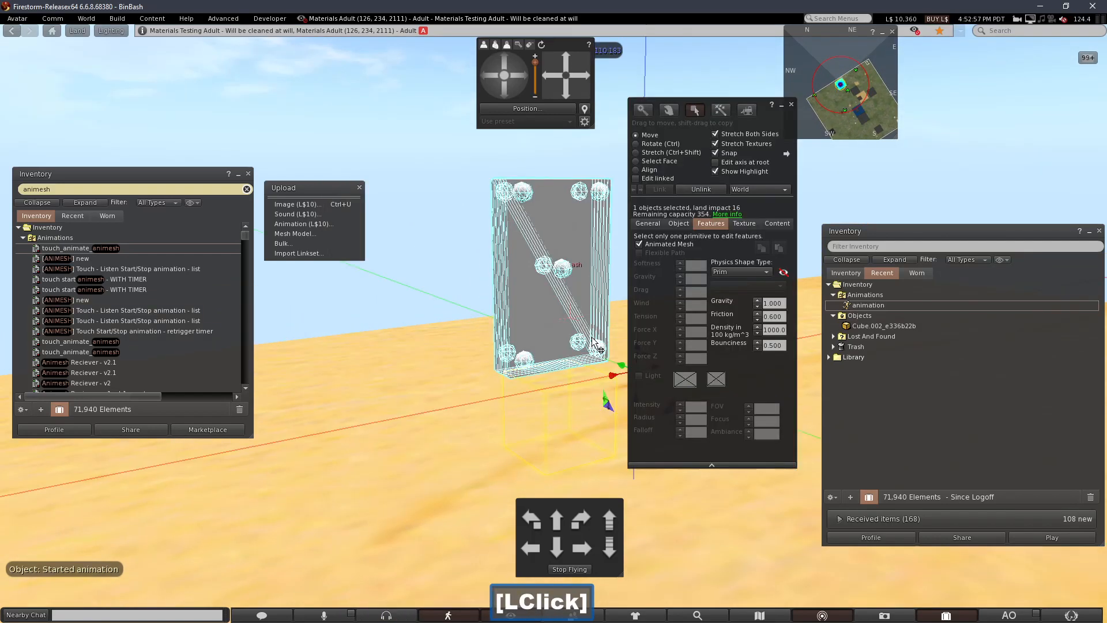
pyautogui.click(792, 104)
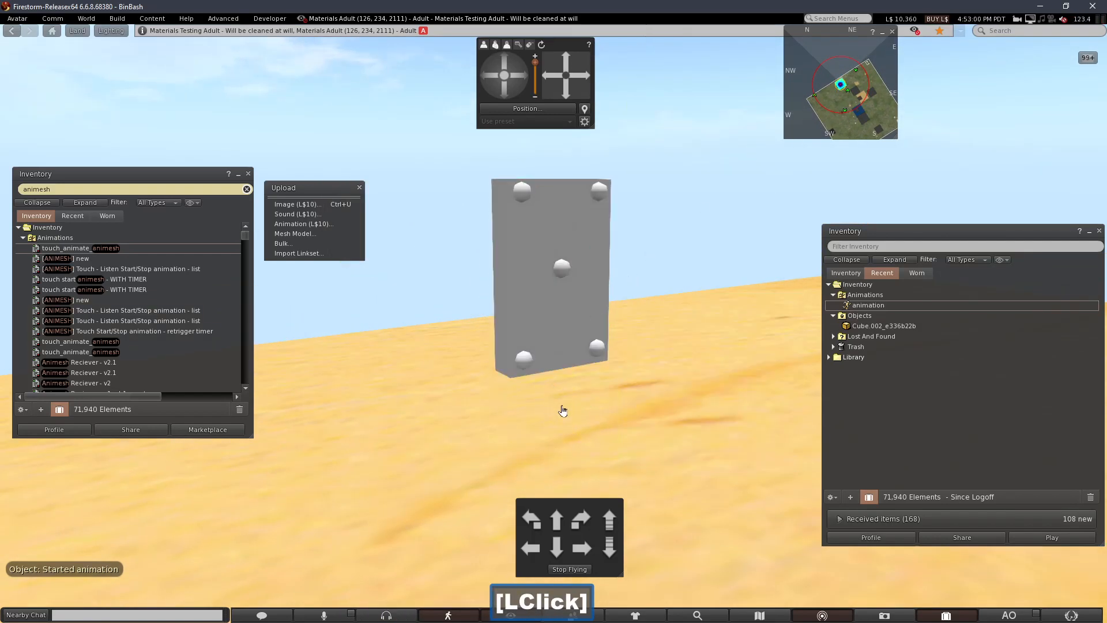
pyautogui.click(563, 353)
pyautogui.keyDown('alt'); pyautogui.moveTo(563, 353); pyautogui.dragTo(556, 326); pyautogui.keyUp('alt')
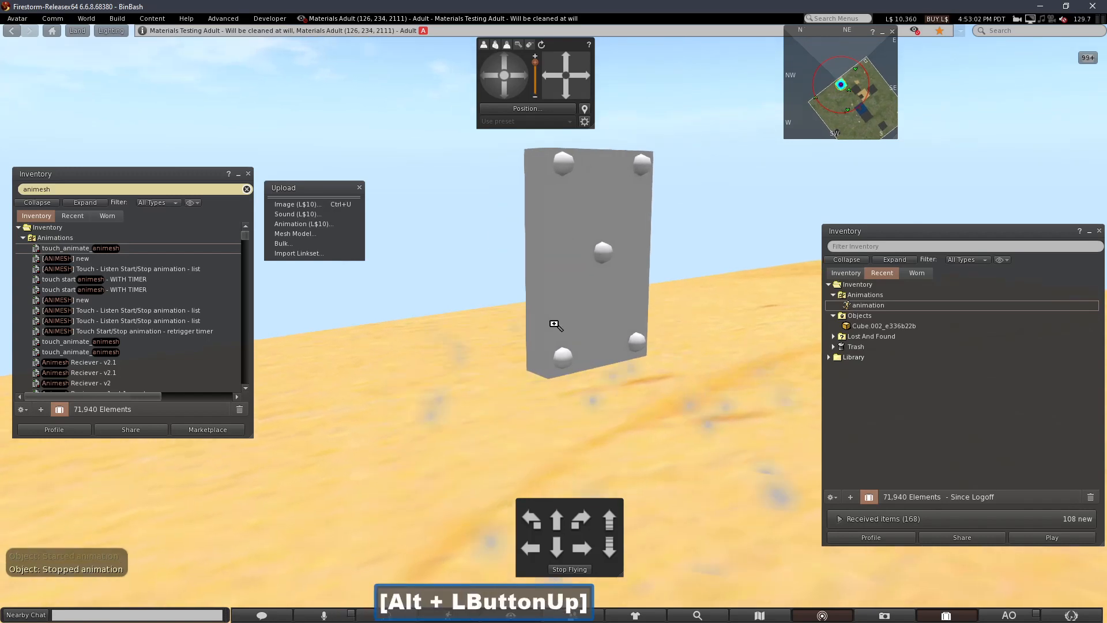
# Step: Make another copy of the animesh book by shifting it sideways, and delete the displaced one
pyautogui.rightClick(553, 310)
pyautogui.click(575, 330)
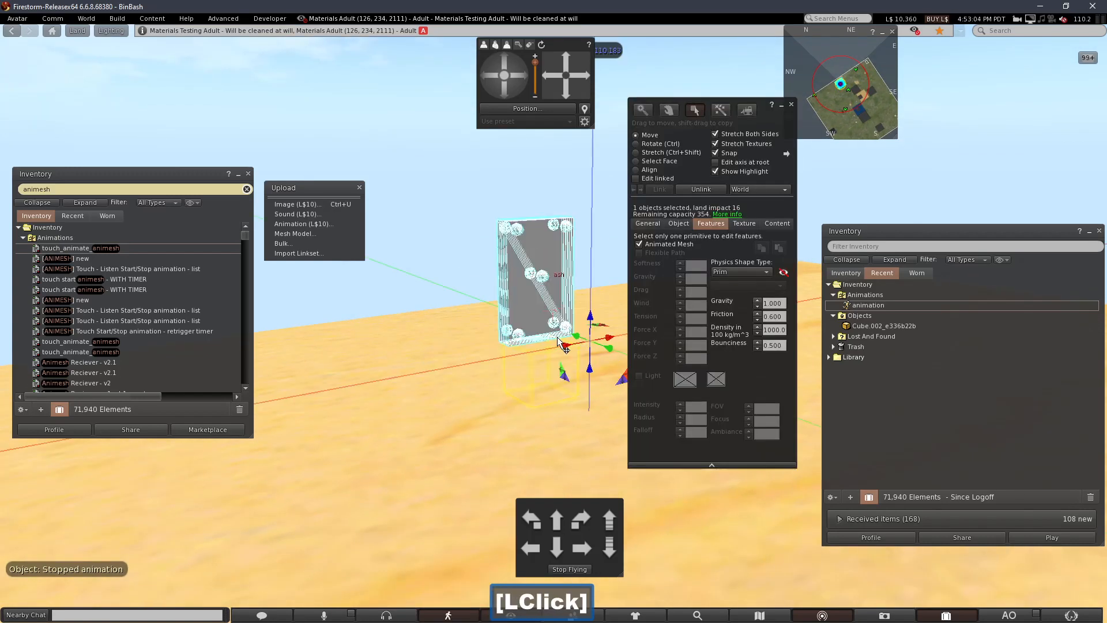
pyautogui.keyDown('shift'); pyautogui.moveTo(558, 341); pyautogui.dragTo(462, 343); pyautogui.keyUp('shift')
pyautogui.press('Delete')
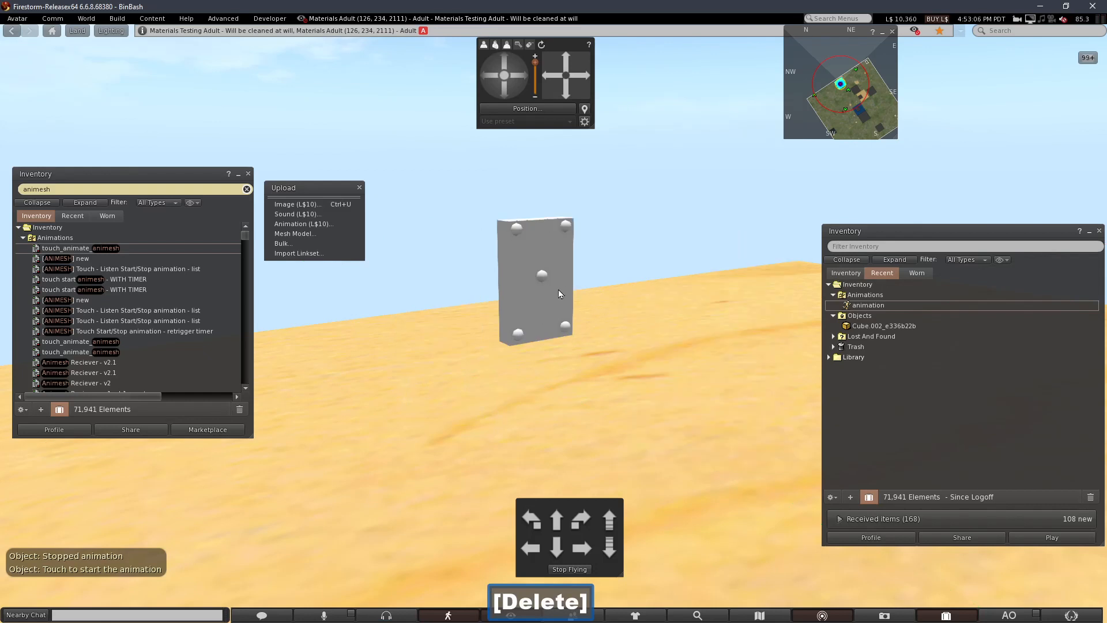
# Step: Check the remaining book's contents for the animation and script, and stop editing it
pyautogui.click(558, 290)
pyautogui.click(769, 223)
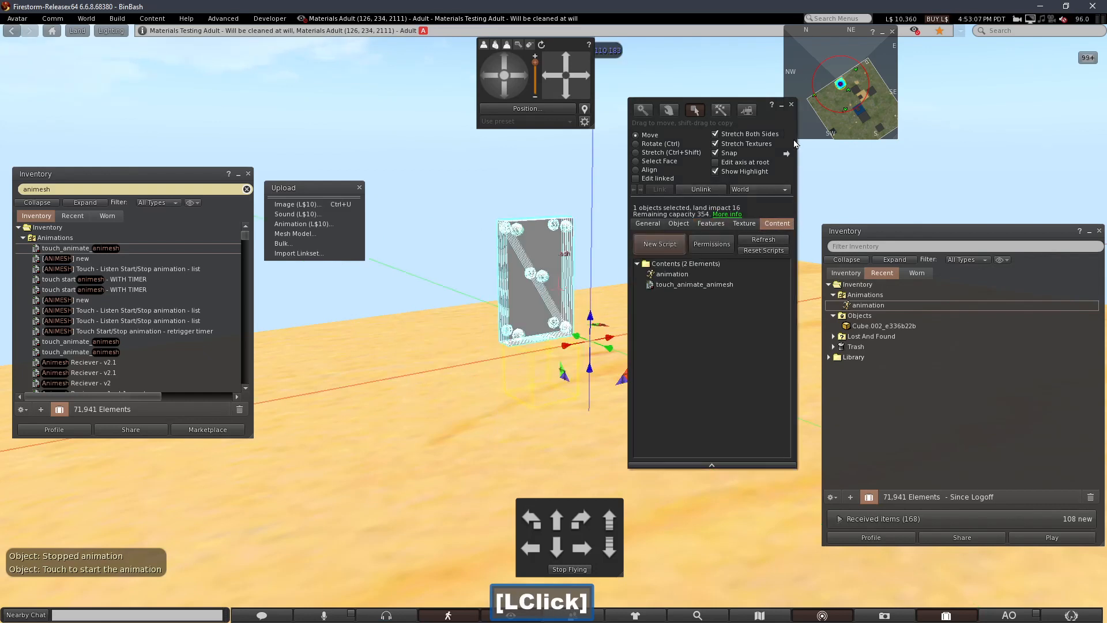
pyautogui.click(791, 106)
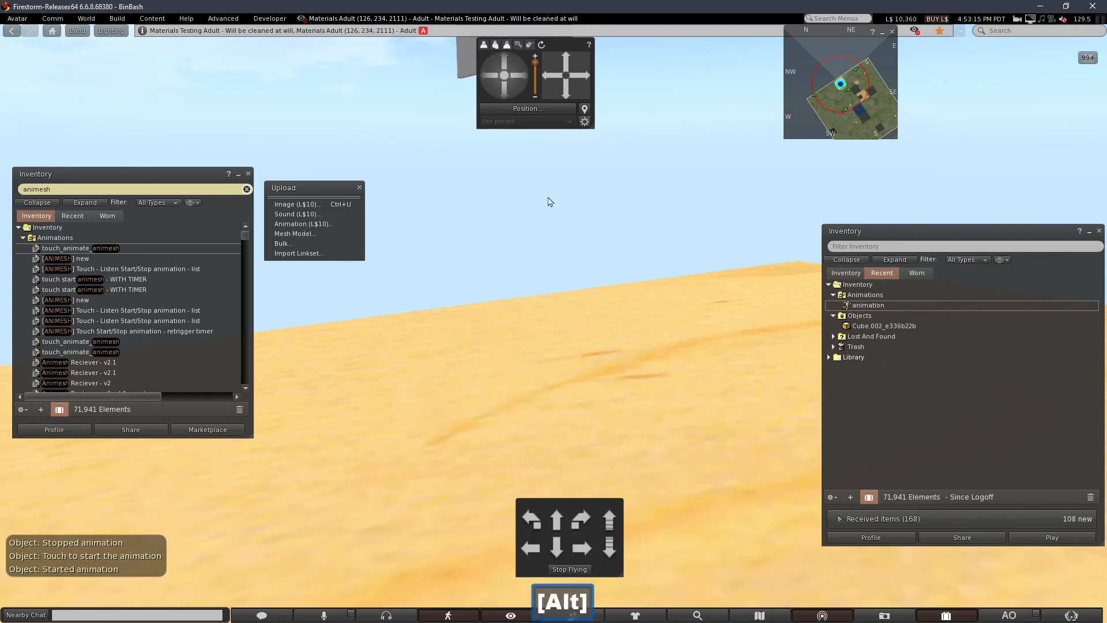
# Step: Examine the book's playing animation from above and from several sides
pyautogui.keyDown('alt'); pyautogui.click(533, 256); pyautogui.keyUp('alt')
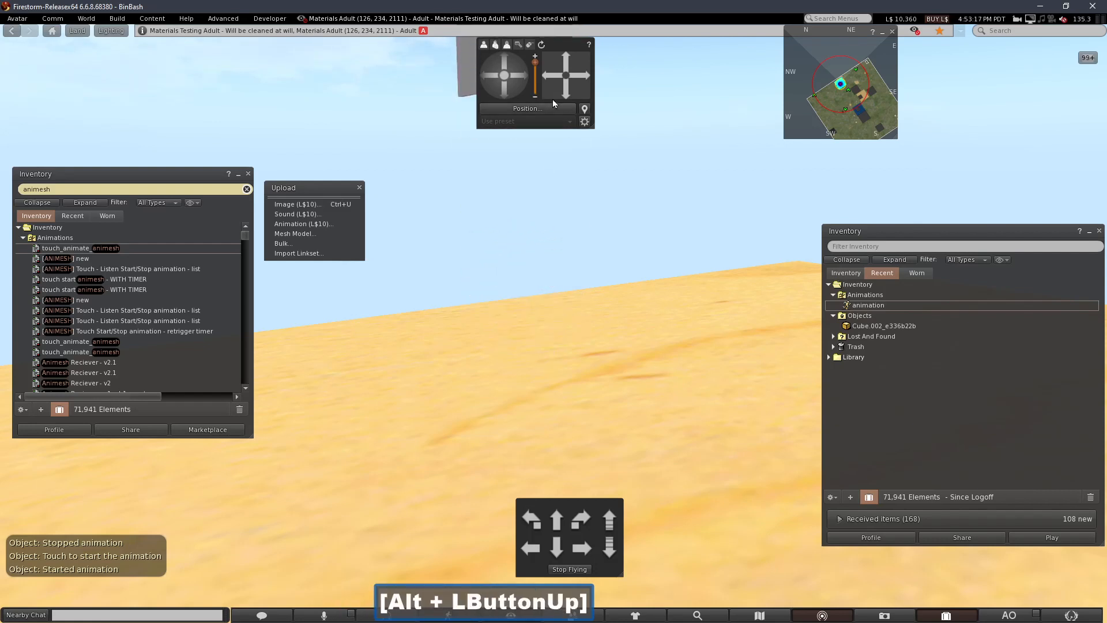
pyautogui.click(509, 65)
pyautogui.click(509, 65)
pyautogui.click(509, 66)
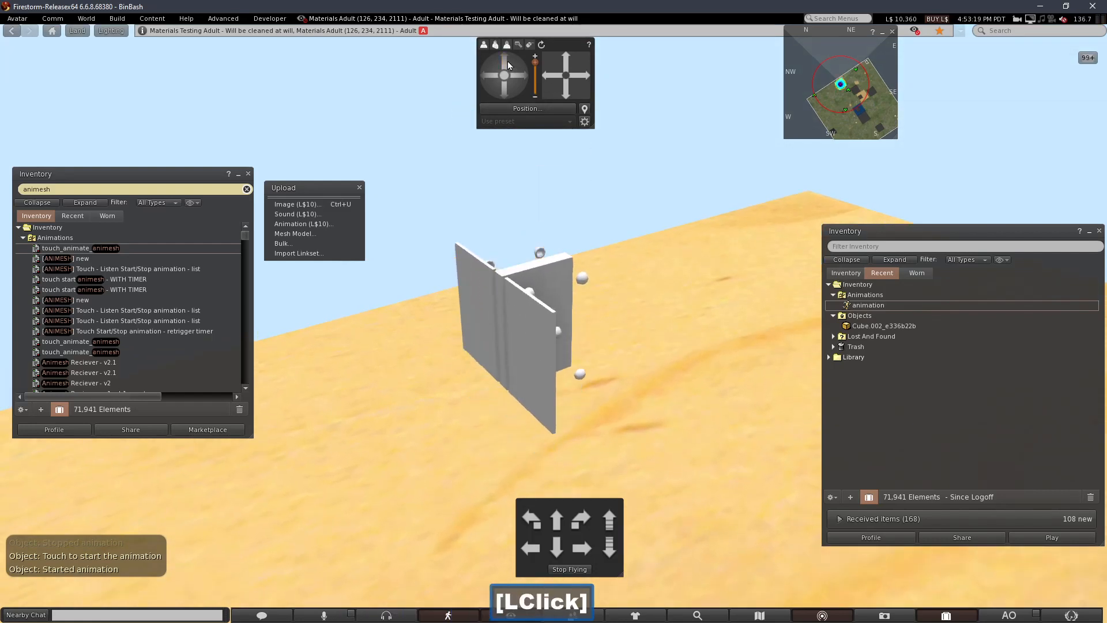
pyautogui.click(507, 61)
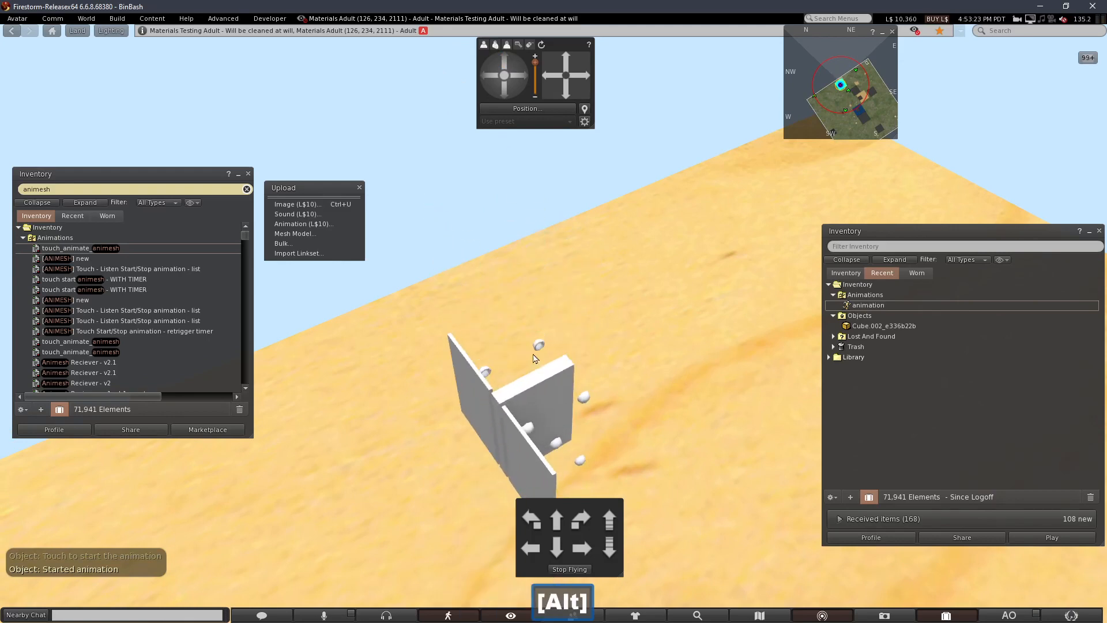
pyautogui.keyDown('alt'); pyautogui.moveTo(545, 430); pyautogui.dragTo(554, 327); pyautogui.keyUp('alt')
pyautogui.keyDown('alt'); pyautogui.click(556, 333); pyautogui.keyUp('alt')
pyautogui.keyDown('alt'); pyautogui.moveTo(555, 459); pyautogui.dragTo(346, 320); pyautogui.keyUp('alt')
pyautogui.keyDown('alt'); pyautogui.click(554, 321); pyautogui.keyUp('alt')
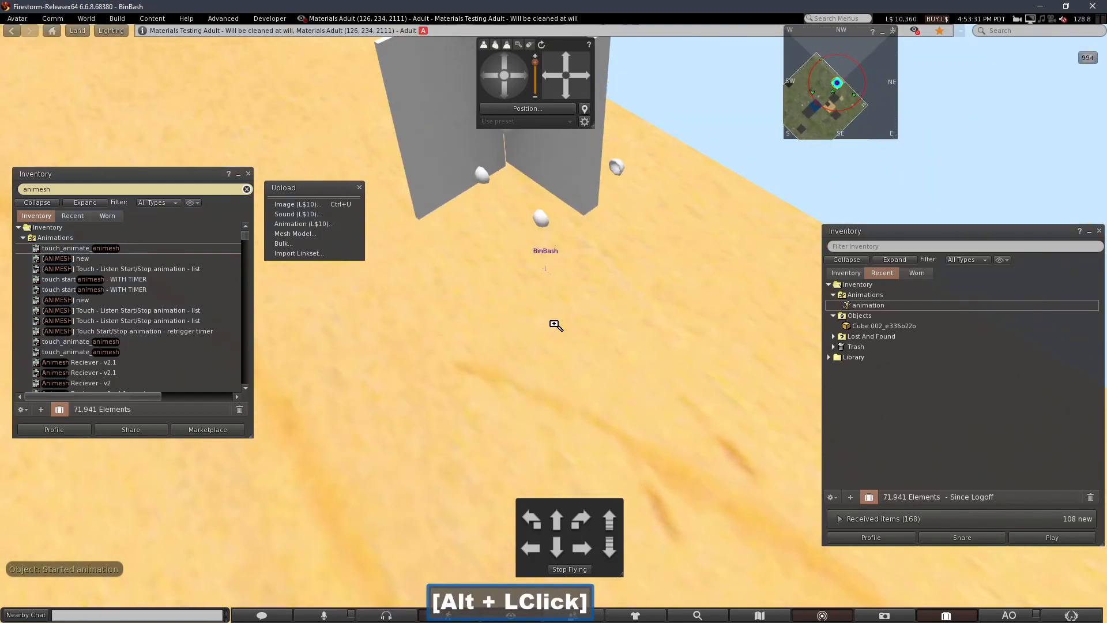
pyautogui.keyDown('alt'); pyautogui.click(554, 321); pyautogui.keyUp('alt')
pyautogui.keyDown('alt'); pyautogui.moveTo(554, 322); pyautogui.dragTo(550, 306); pyautogui.keyUp('alt')
pyautogui.keyDown('alt'); pyautogui.click(549, 285); pyautogui.keyUp('alt')
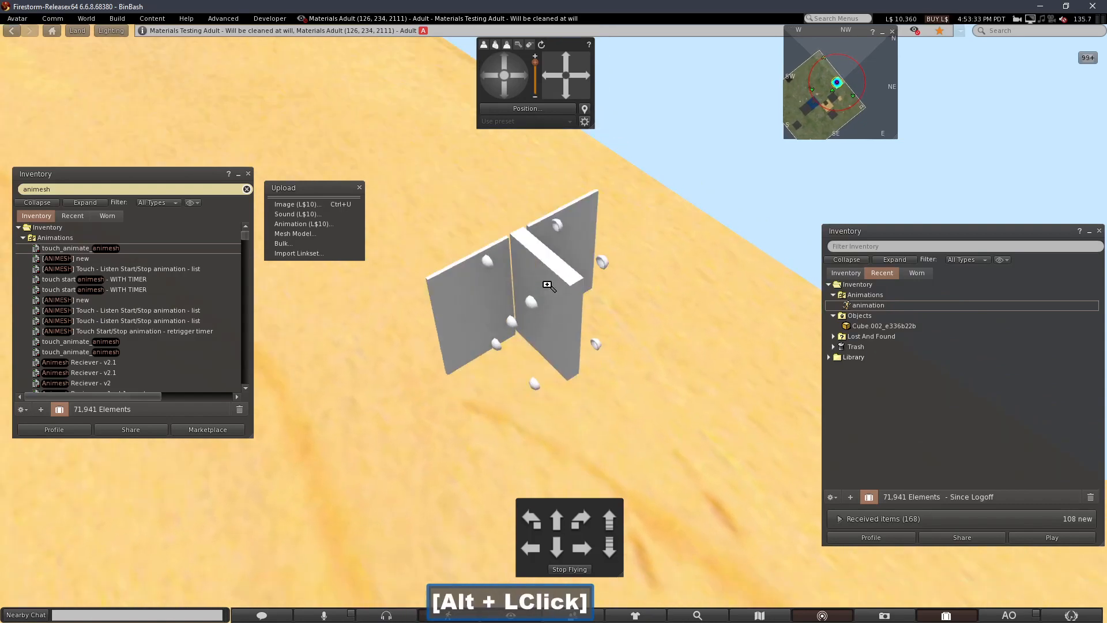
pyautogui.keyDown('alt'); pyautogui.moveTo(546, 239); pyautogui.dragTo(556, 315); pyautogui.keyUp('alt')
pyautogui.keyDown('alt'); pyautogui.click(565, 392); pyautogui.keyUp('alt')
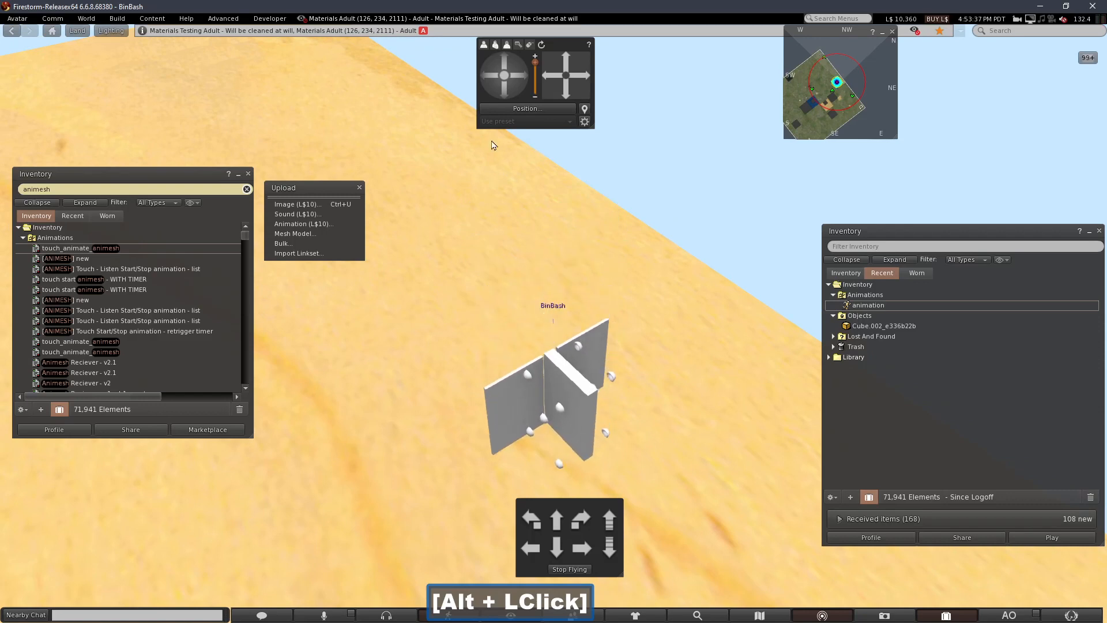
pyautogui.click(502, 91)
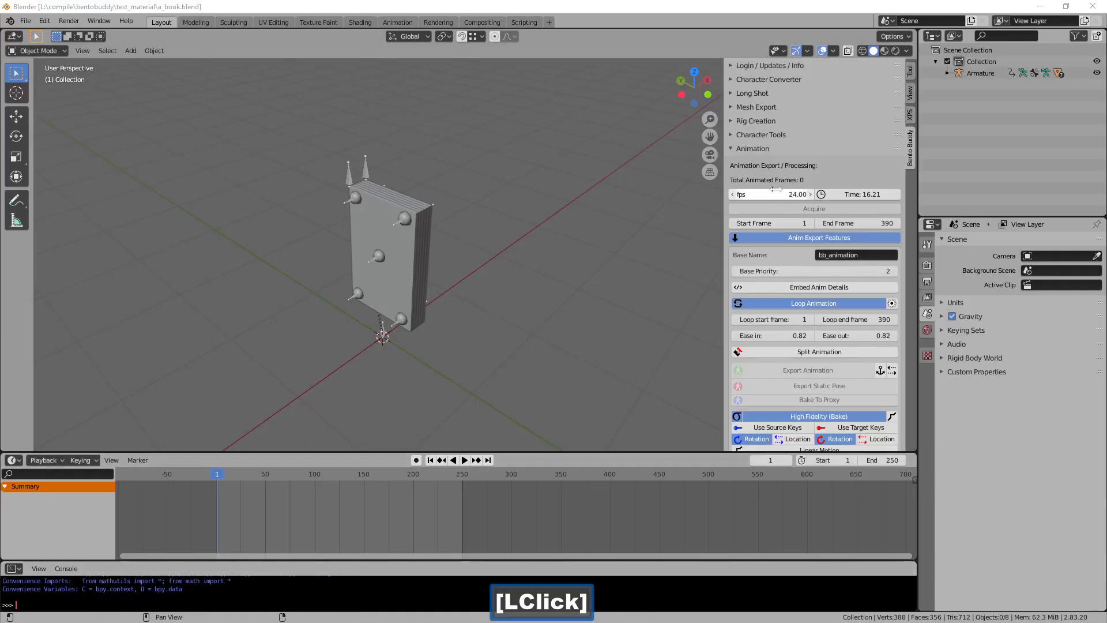
pyautogui.click(366, 180)
pyautogui.click(740, 149)
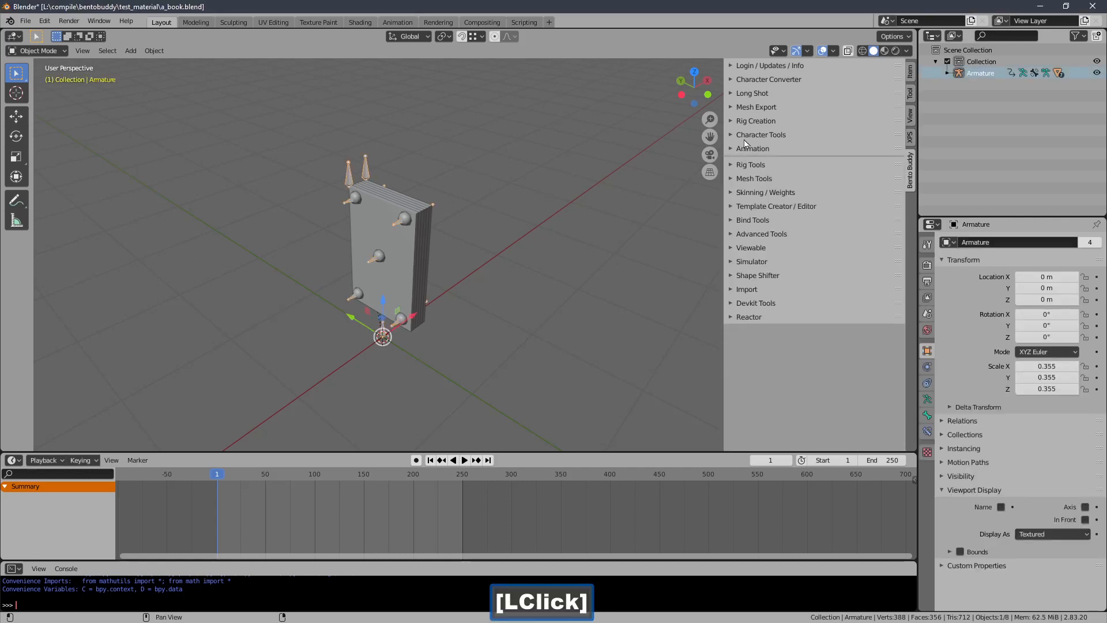
pyautogui.click(749, 135)
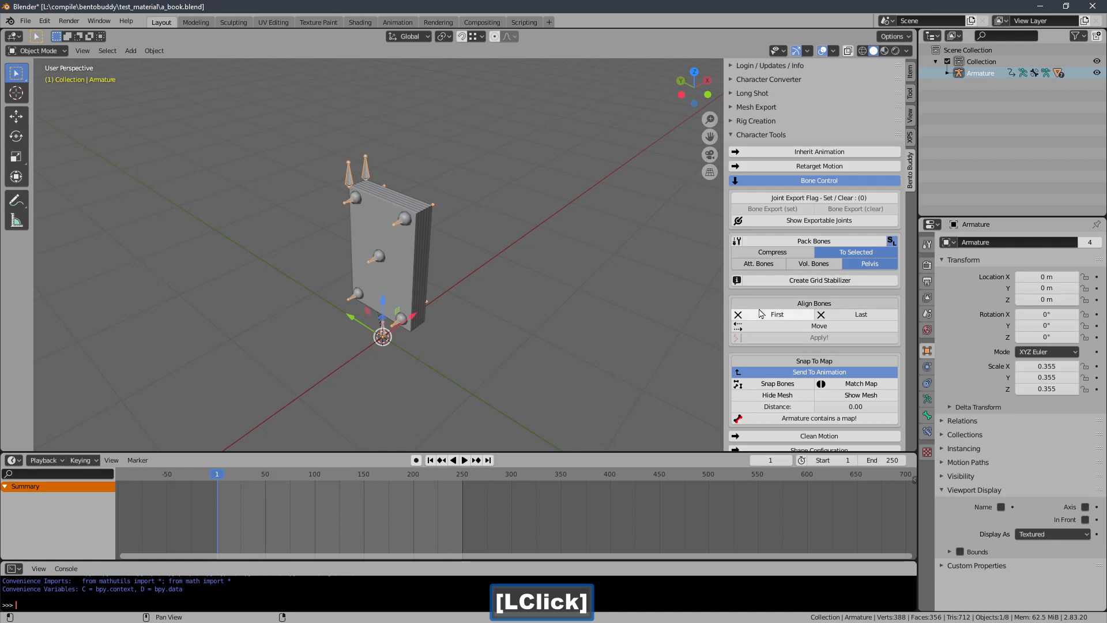
pyautogui.click(770, 384)
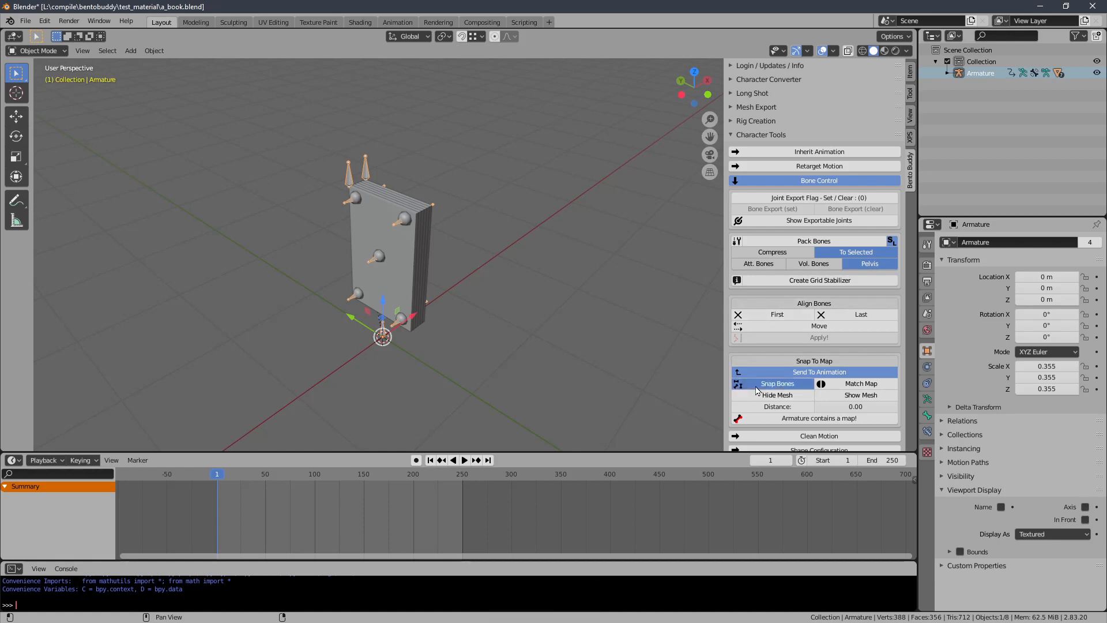
pyautogui.click(741, 137)
pyautogui.click(750, 148)
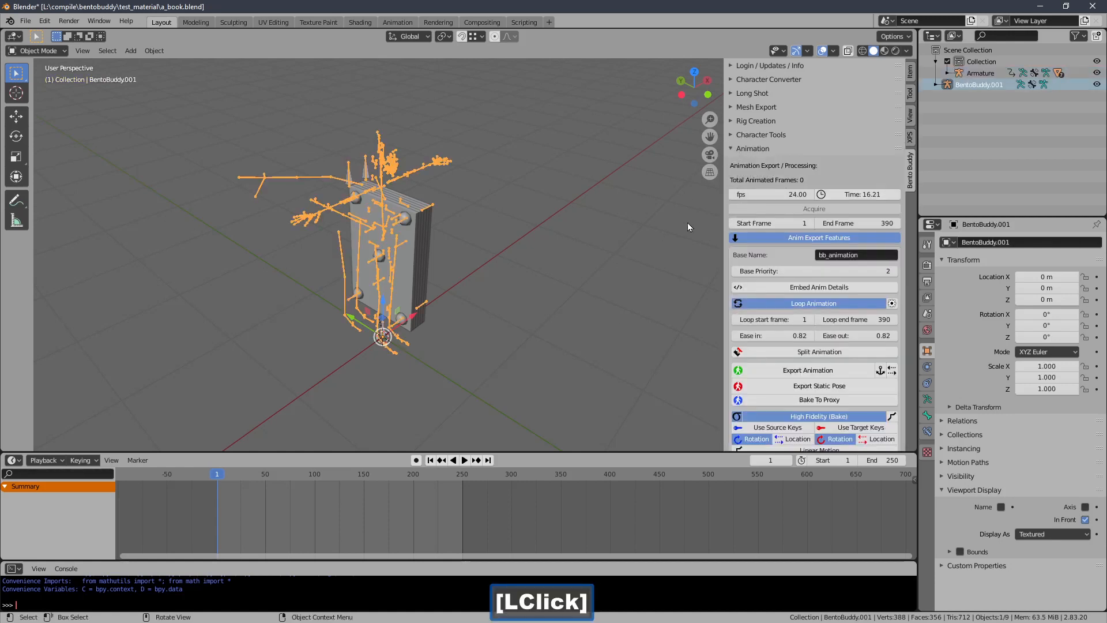
pyautogui.click(812, 320)
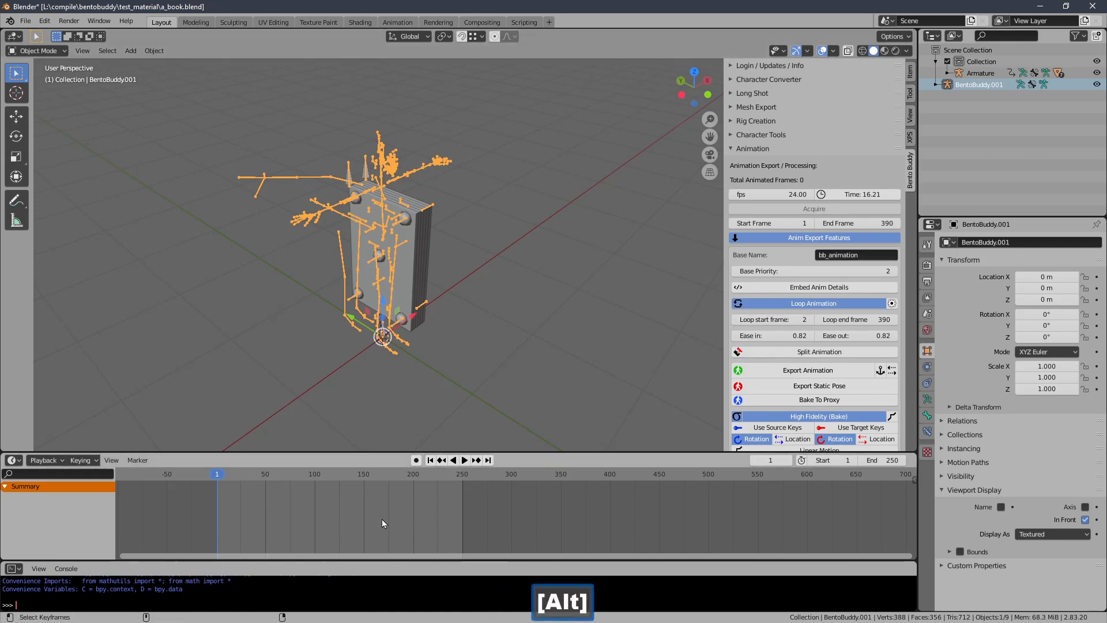
pyautogui.moveTo(282, 518); pyautogui.dragTo(539, 501, button='middle')
pyautogui.keyDown('shift'); pyautogui.moveTo(435, 502); pyautogui.dragTo(500, 498, button='middle'); pyautogui.keyUp('shift')
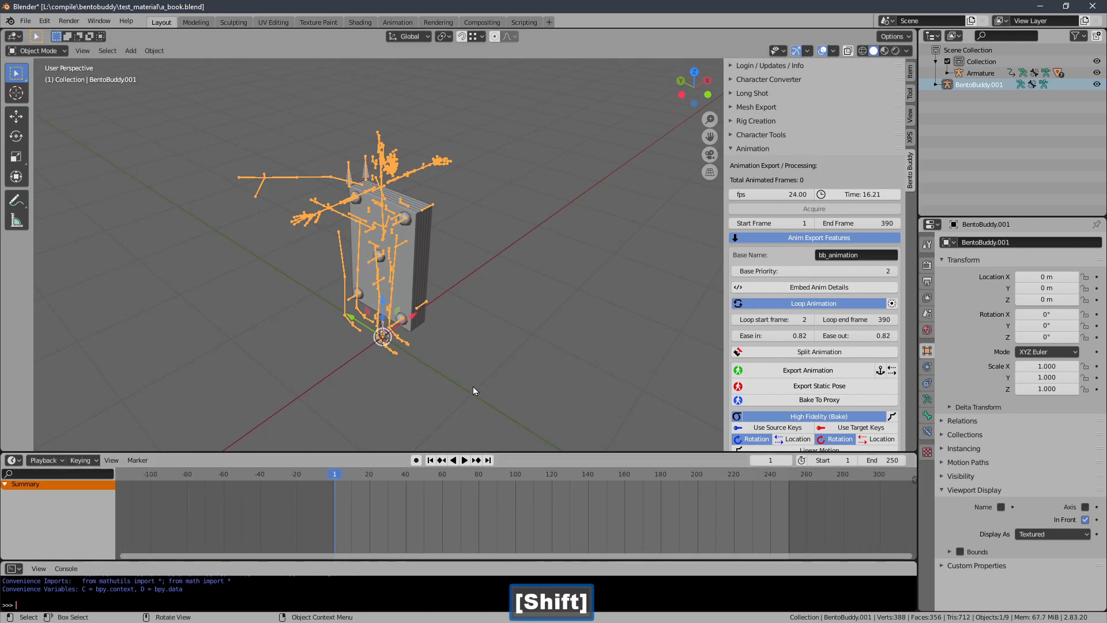
pyautogui.keyDown('ctrl'); pyautogui.moveTo(461, 346); pyautogui.dragTo(463, 322, button='middle'); pyautogui.keyUp('ctrl')
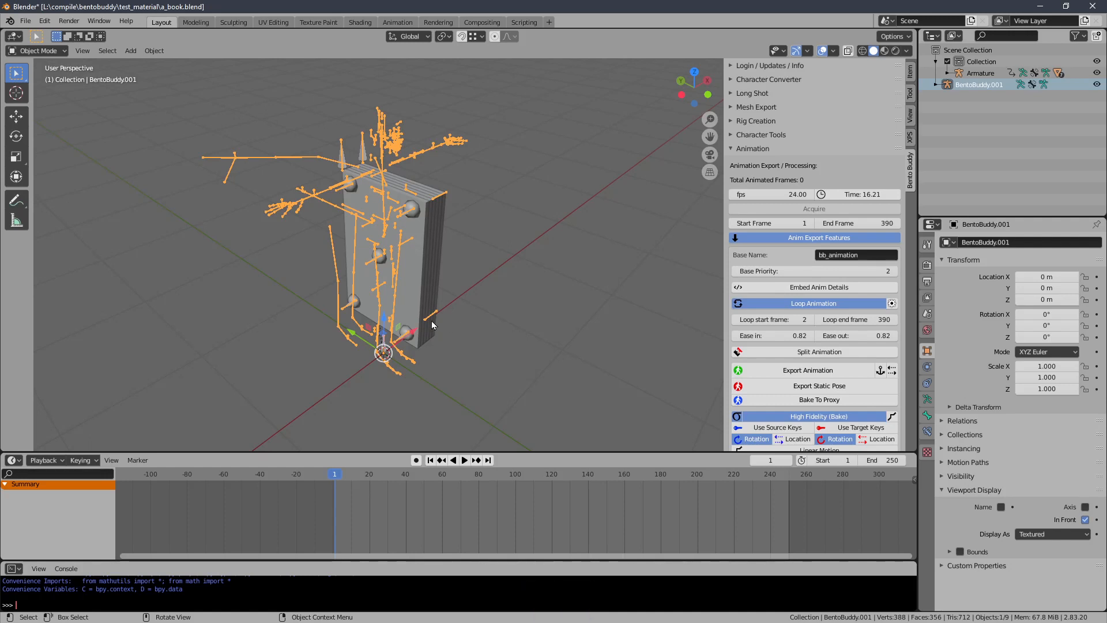
pyautogui.keyDown('ctrl'); pyautogui.moveTo(430, 323); pyautogui.dragTo(436, 313, button='middle'); pyautogui.keyUp('ctrl')
pyautogui.press('Delete')
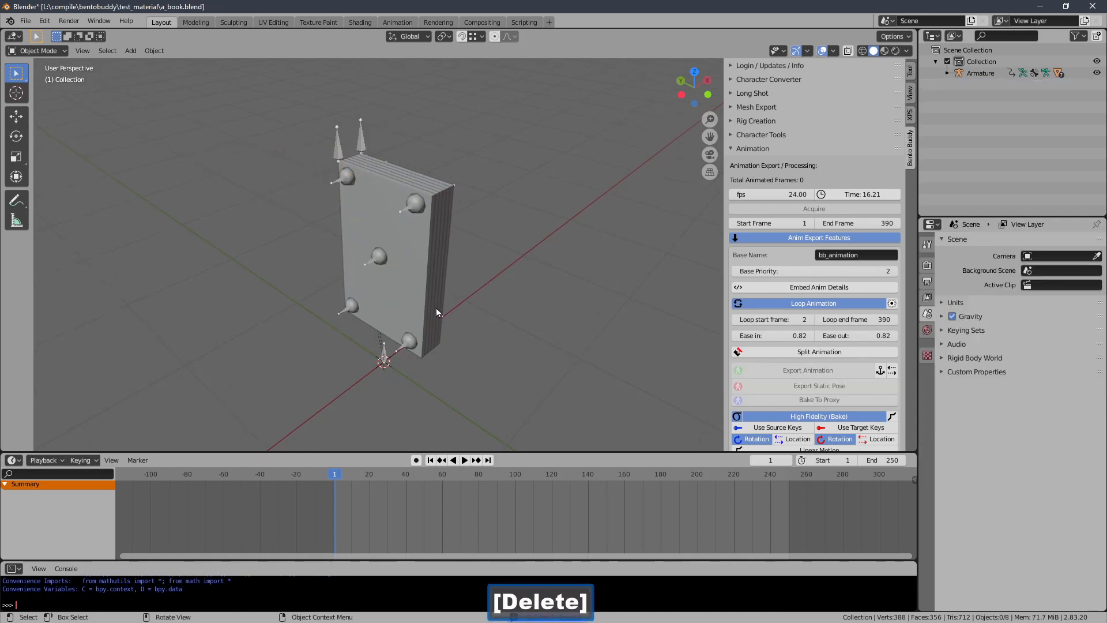
# Step: In Blender, select all bones of the book's armature in Pose Mode and scrub through the opening motion to frame 29
pyautogui.click(405, 213)
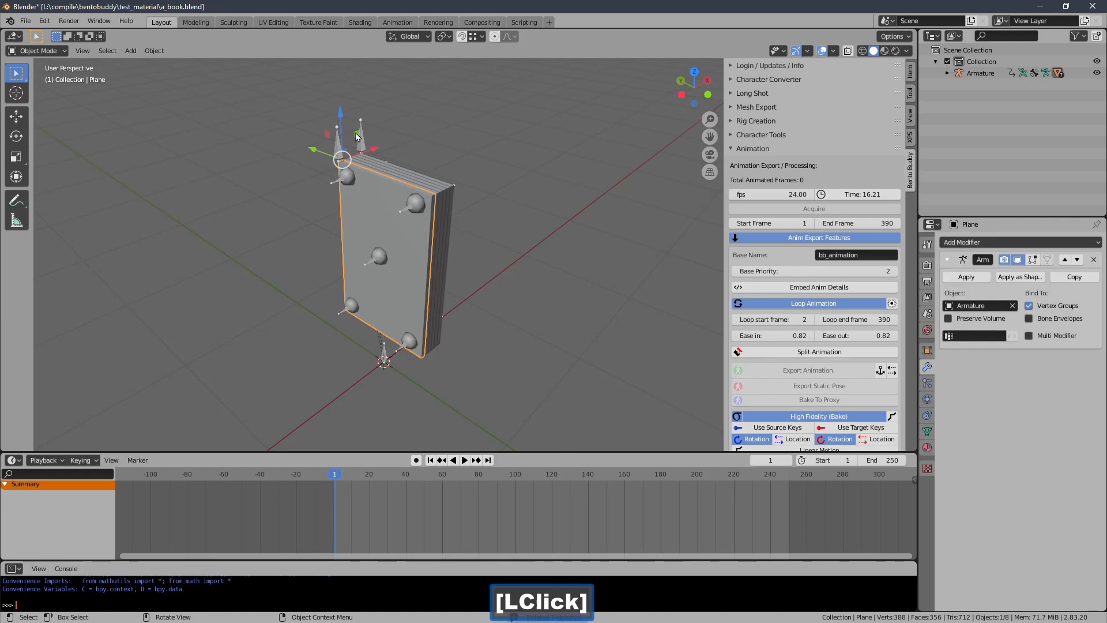
pyautogui.click(38, 51)
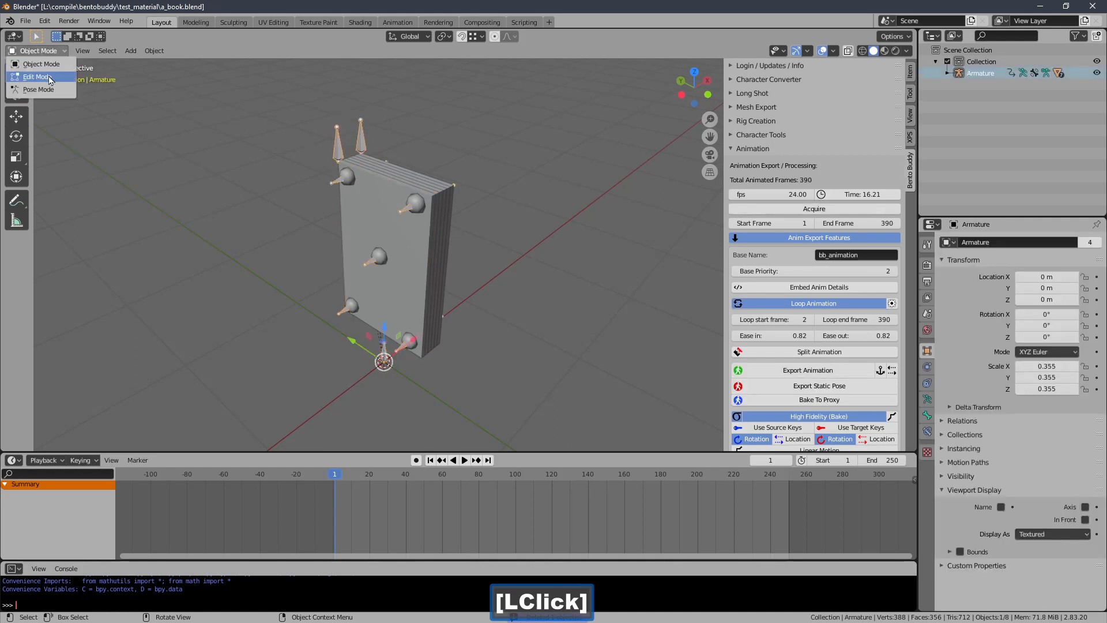
pyautogui.click(39, 90)
pyautogui.moveTo(209, 89); pyautogui.dragTo(515, 407)
pyautogui.keyDown('shift'); pyautogui.moveTo(431, 358); pyautogui.dragTo(439, 318, button='middle'); pyautogui.keyUp('shift')
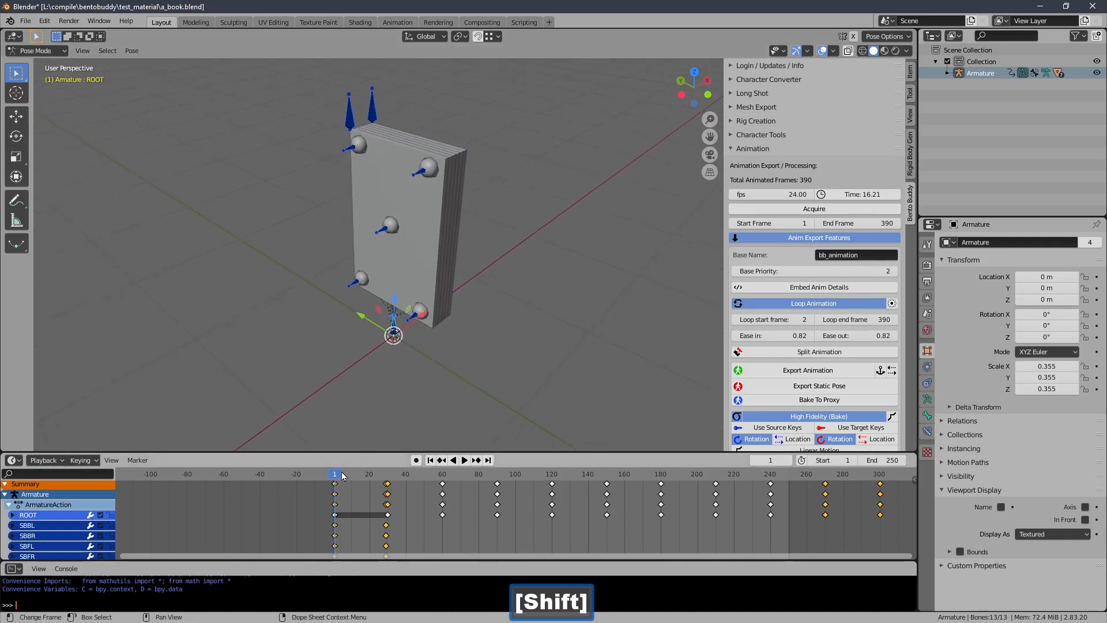
pyautogui.moveTo(342, 475); pyautogui.dragTo(395, 475)
pyautogui.moveTo(394, 474); pyautogui.dragTo(385, 474)
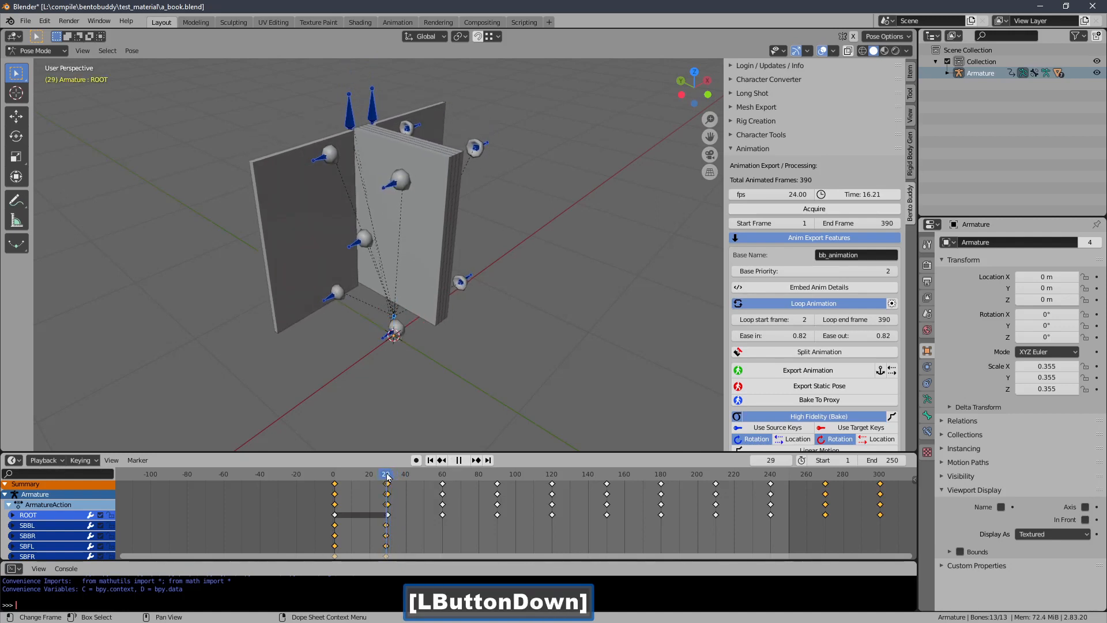
# Step: Move the bones' keyframes at frame 29 to frame 30 and scrub the timeline around them
pyautogui.keyDown('ctrl'); pyautogui.moveTo(396, 501); pyautogui.dragTo(428, 500, button='middle'); pyautogui.keyUp('ctrl')
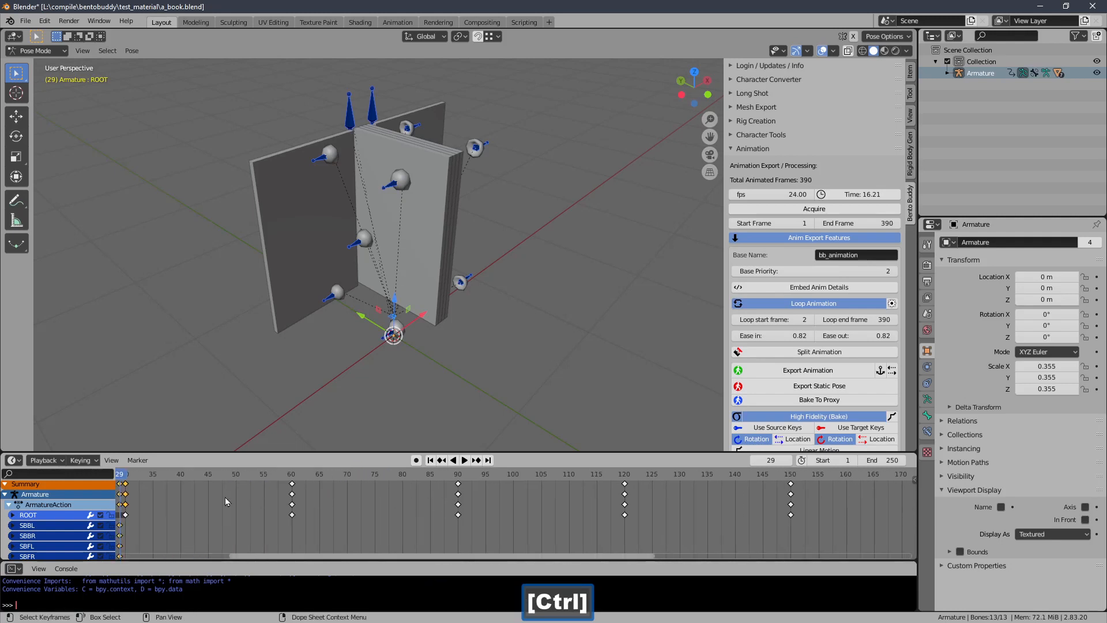
pyautogui.keyDown('shift'); pyautogui.moveTo(226, 498); pyautogui.dragTo(482, 539, button='middle'); pyautogui.keyUp('shift')
pyautogui.keyDown('ctrl'); pyautogui.moveTo(399, 524); pyautogui.dragTo(423, 524, button='middle'); pyautogui.keyUp('ctrl')
pyautogui.keyDown('shift'); pyautogui.moveTo(306, 512); pyautogui.dragTo(511, 529, button='middle'); pyautogui.keyUp('shift')
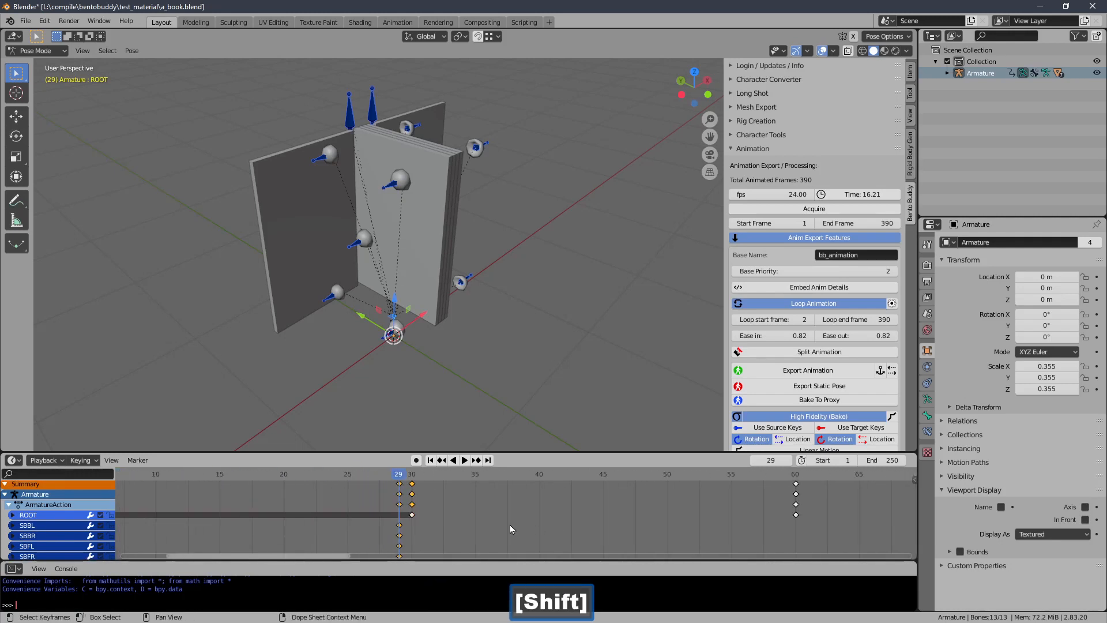
pyautogui.keyDown('ctrl'); pyautogui.moveTo(403, 519); pyautogui.dragTo(473, 516, button='middle'); pyautogui.keyUp('ctrl')
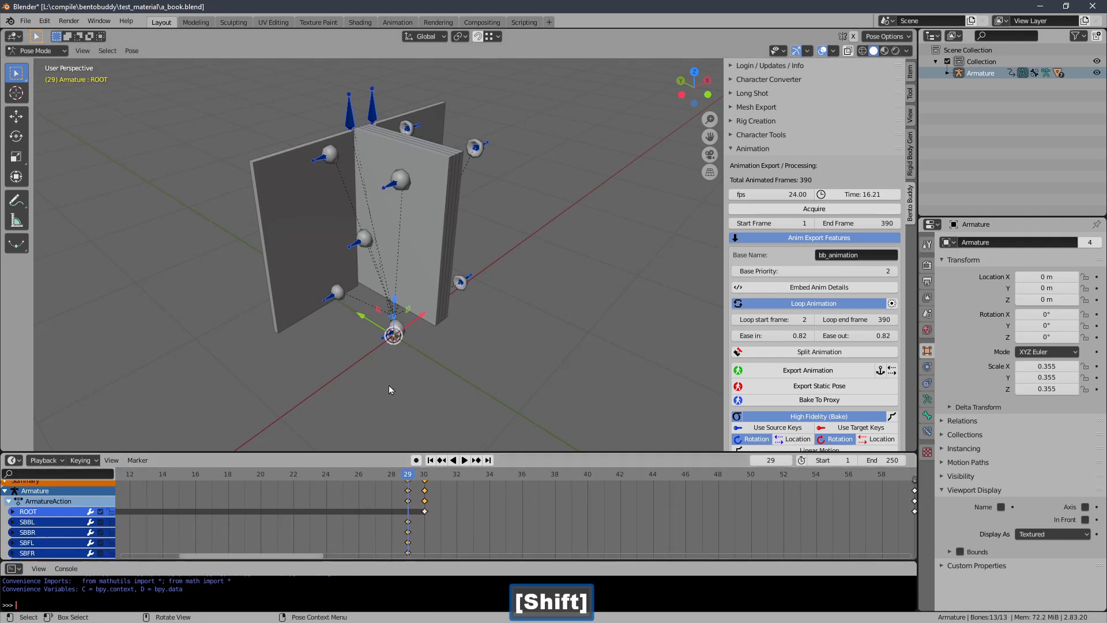
pyautogui.moveTo(362, 500); pyautogui.dragTo(418, 549)
pyautogui.press('g')
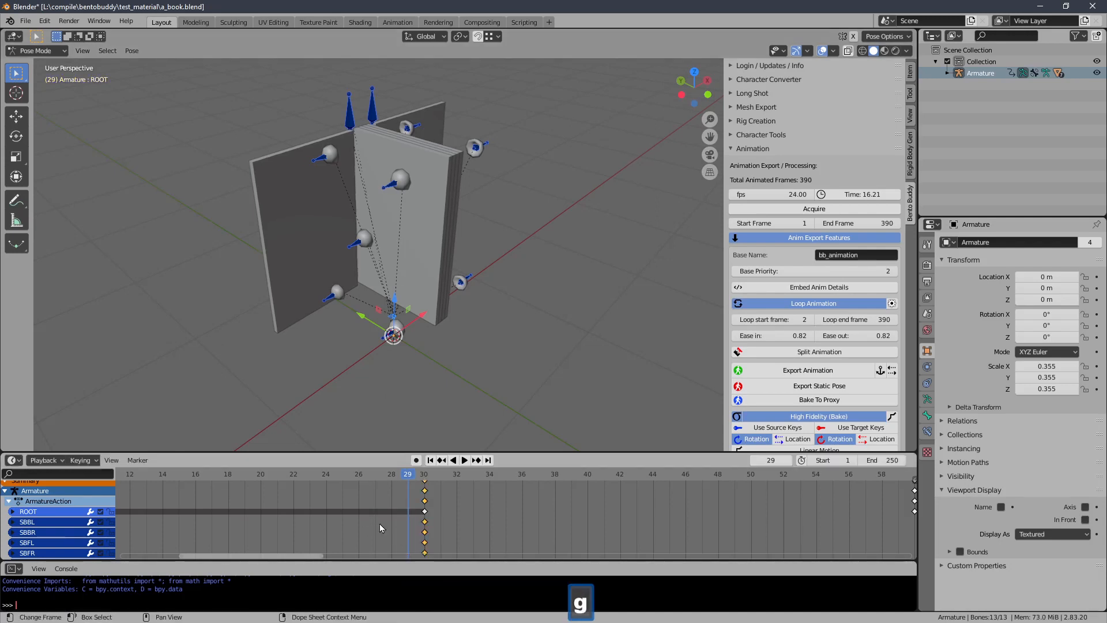
pyautogui.click(385, 523)
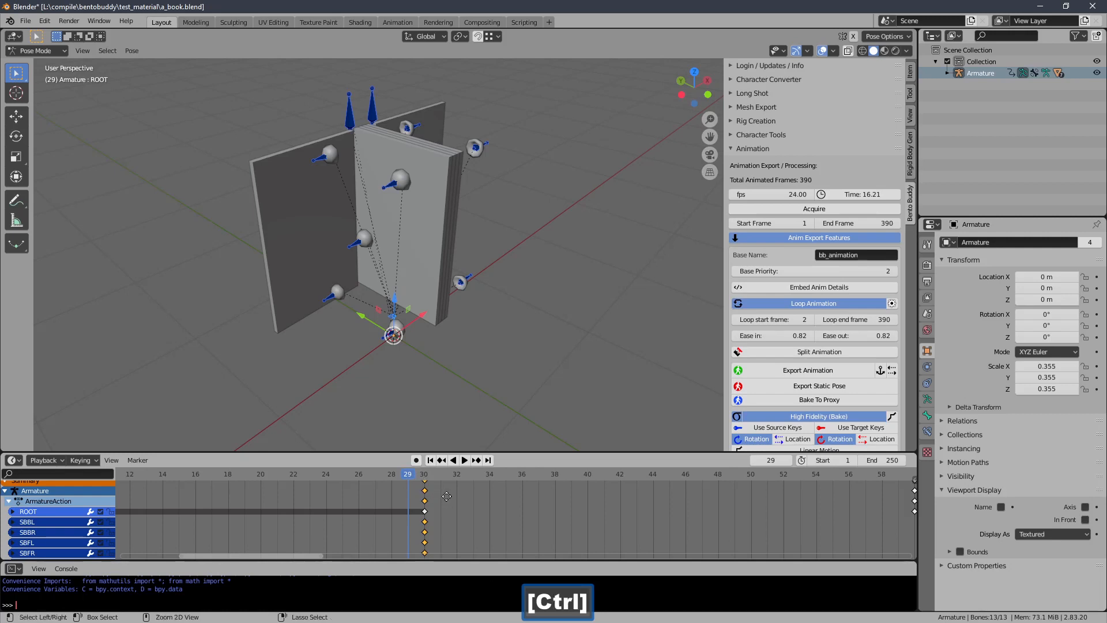
pyautogui.keyDown('ctrl'); pyautogui.moveTo(447, 497); pyautogui.dragTo(481, 499, button='middle'); pyautogui.keyUp('ctrl')
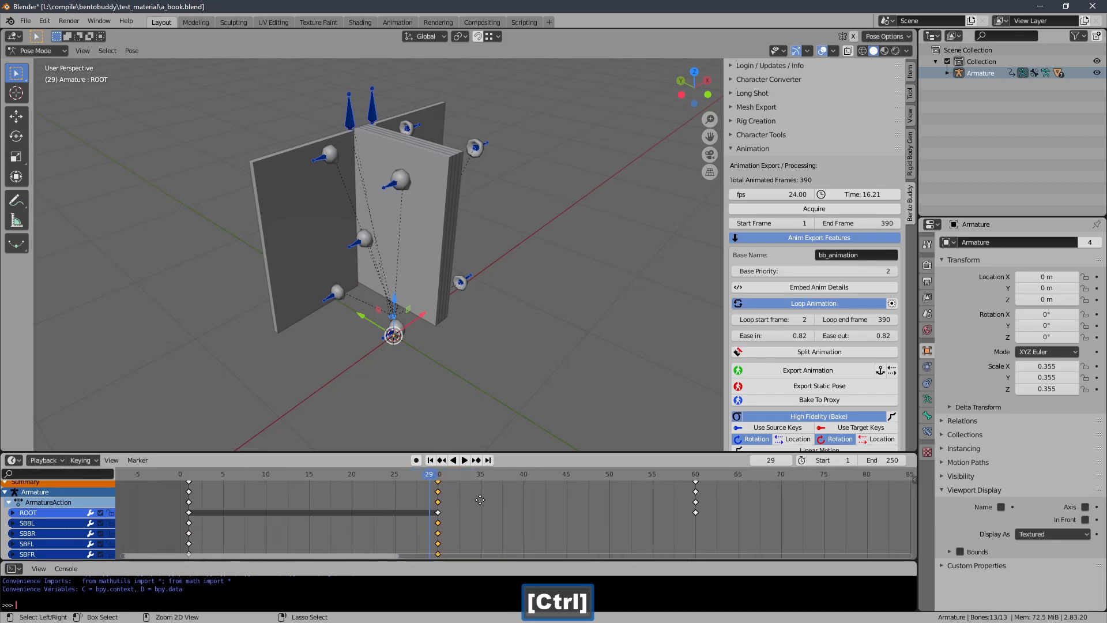
pyautogui.click(436, 475)
pyautogui.moveTo(440, 476); pyautogui.dragTo(411, 477)
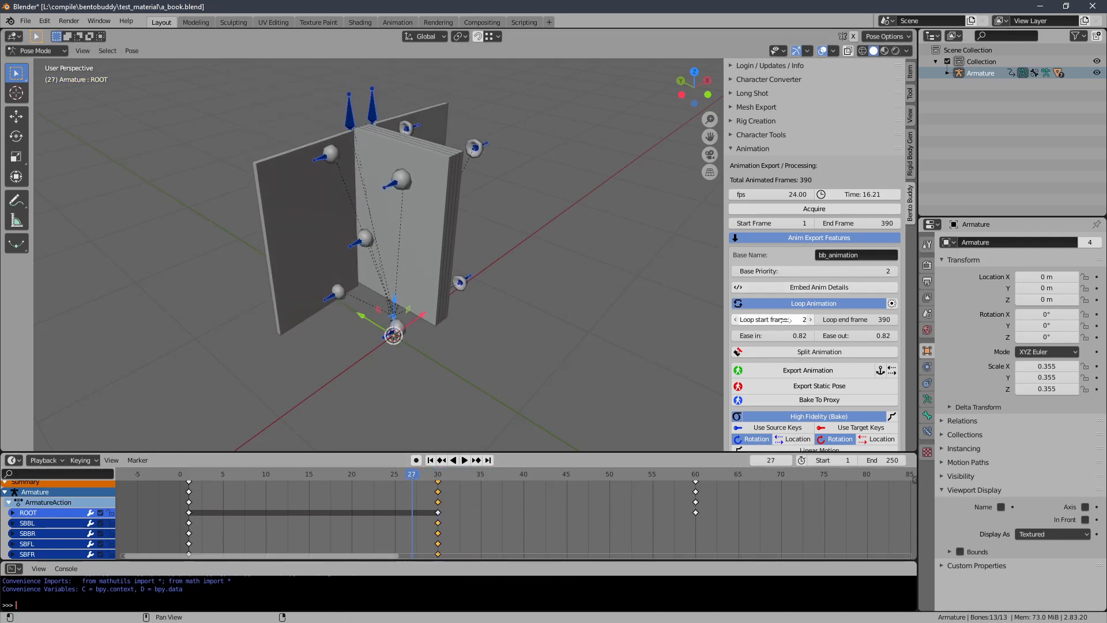
# Step: Set the armature's loop start frame to 30 and return to Object Mode
pyautogui.moveTo(788, 320)
pyautogui.mouseDown()
pyautogui.moveTo(805, 319)
pyautogui.moveTo(791, 320)
pyautogui.mouseUp()
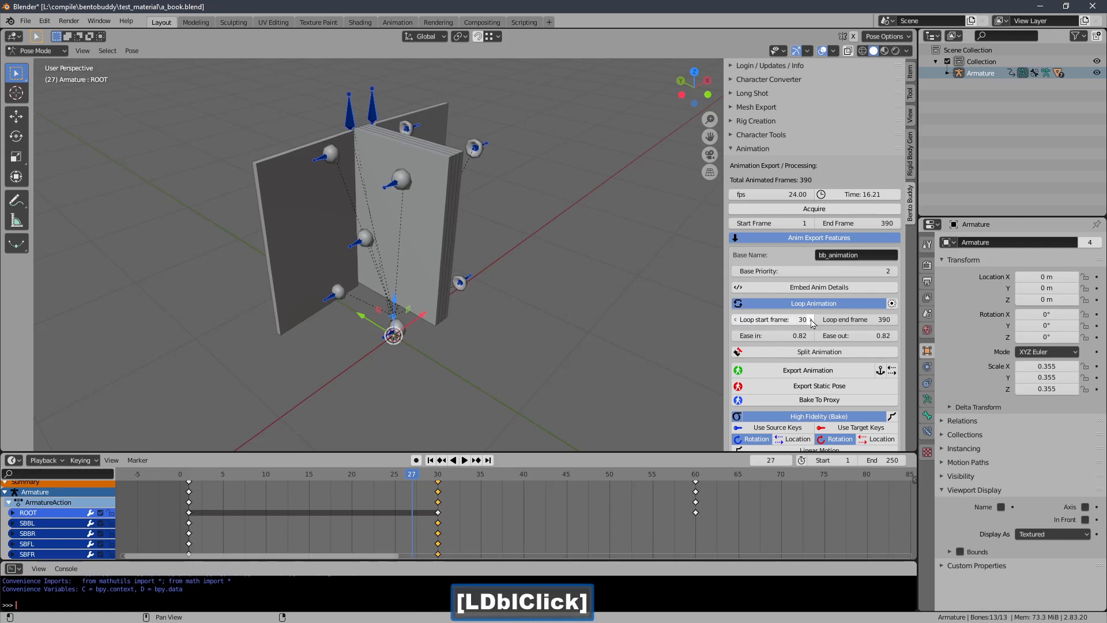
pyautogui.keyDown('ctrl'); pyautogui.moveTo(622, 290); pyautogui.dragTo(598, 301, button='middle'); pyautogui.keyUp('ctrl')
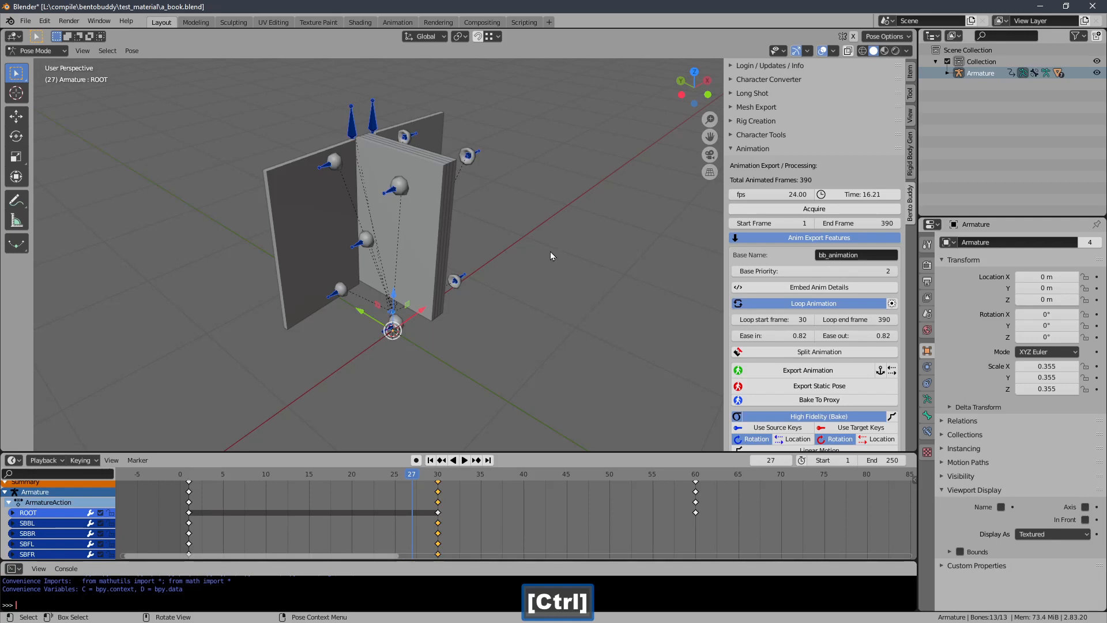
pyautogui.click(58, 51)
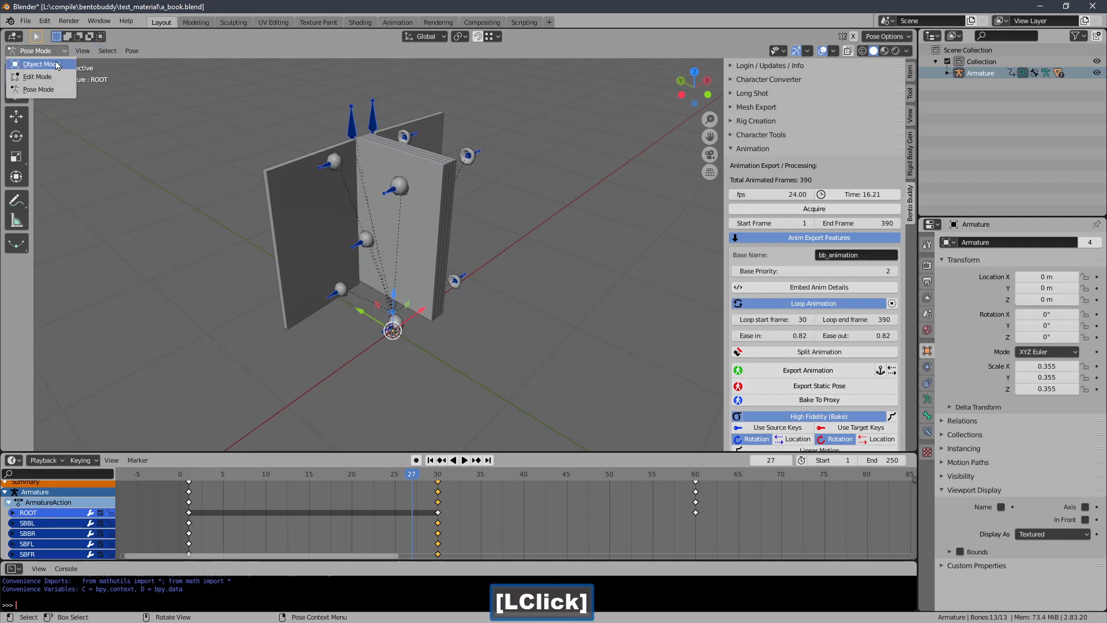
pyautogui.click(57, 65)
# Step: Snap the armature's bones to its map with Snap Bones to generate the Bento Buddy rig
pyautogui.click(738, 150)
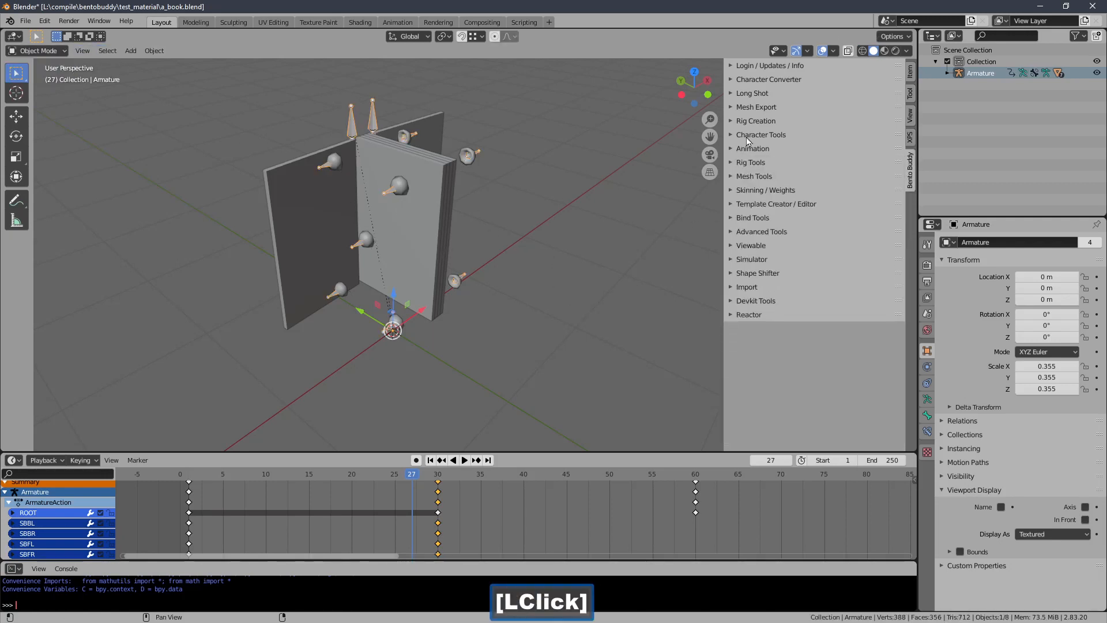
pyautogui.click(737, 148)
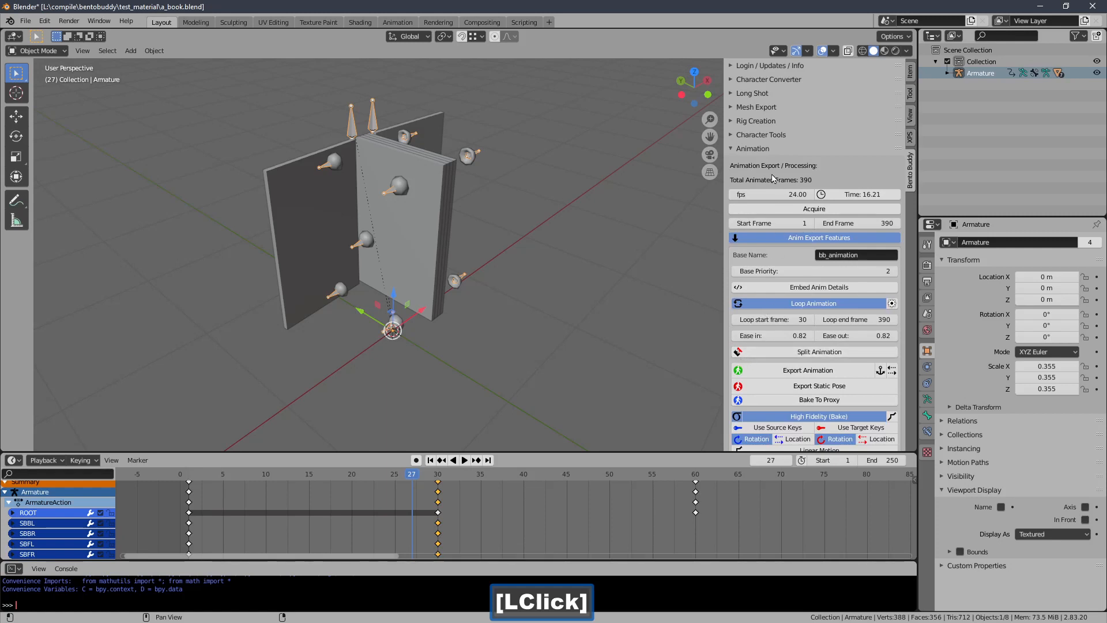
pyautogui.click(760, 150)
pyautogui.click(756, 134)
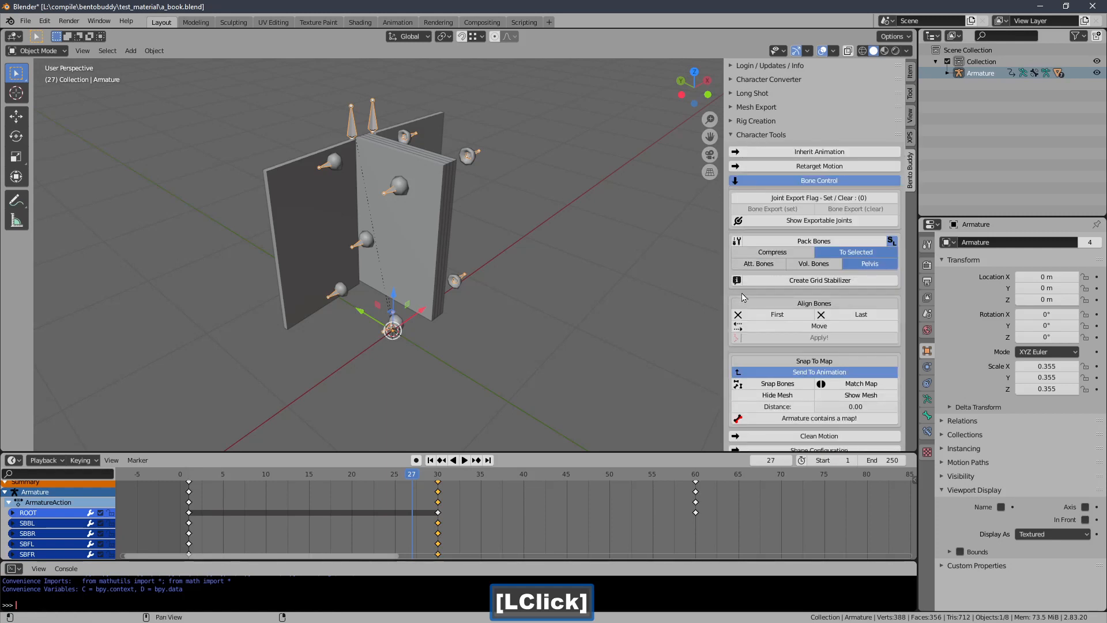
pyautogui.click(763, 384)
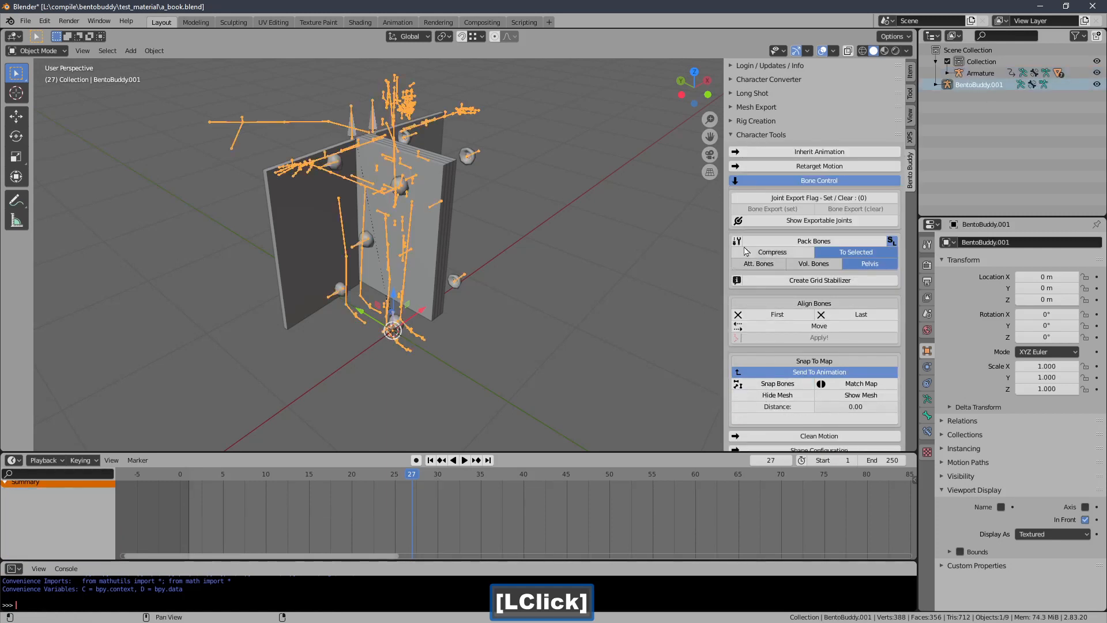
# Step: Export the snapped rig's looped animation over animation.anim in the test_material folder, and delete the rig
pyautogui.click(768, 136)
pyautogui.click(752, 150)
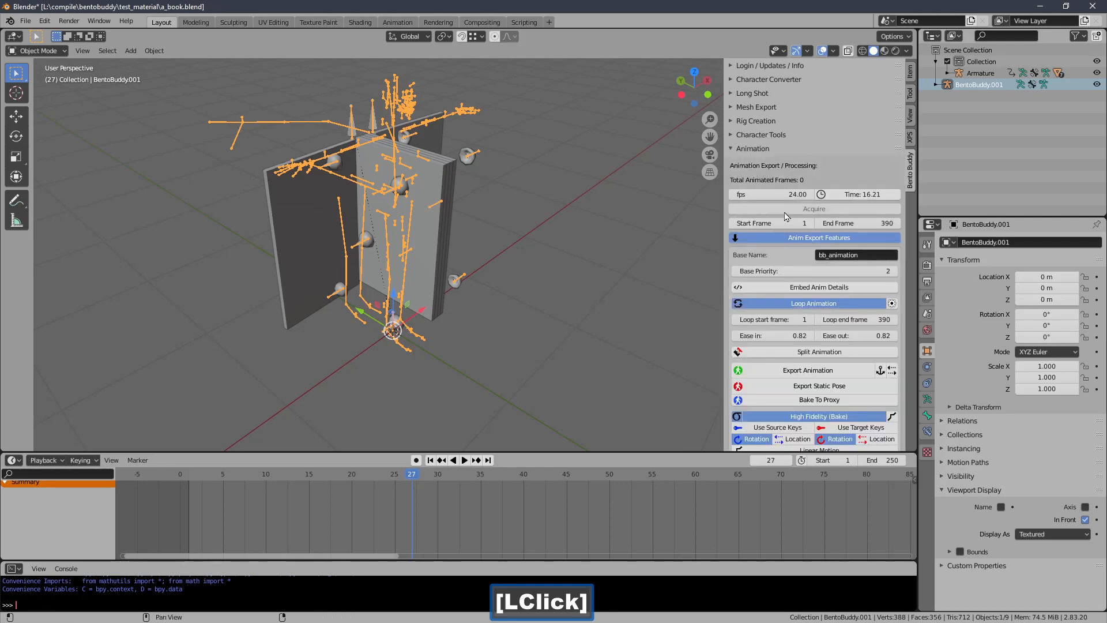
pyautogui.click(777, 372)
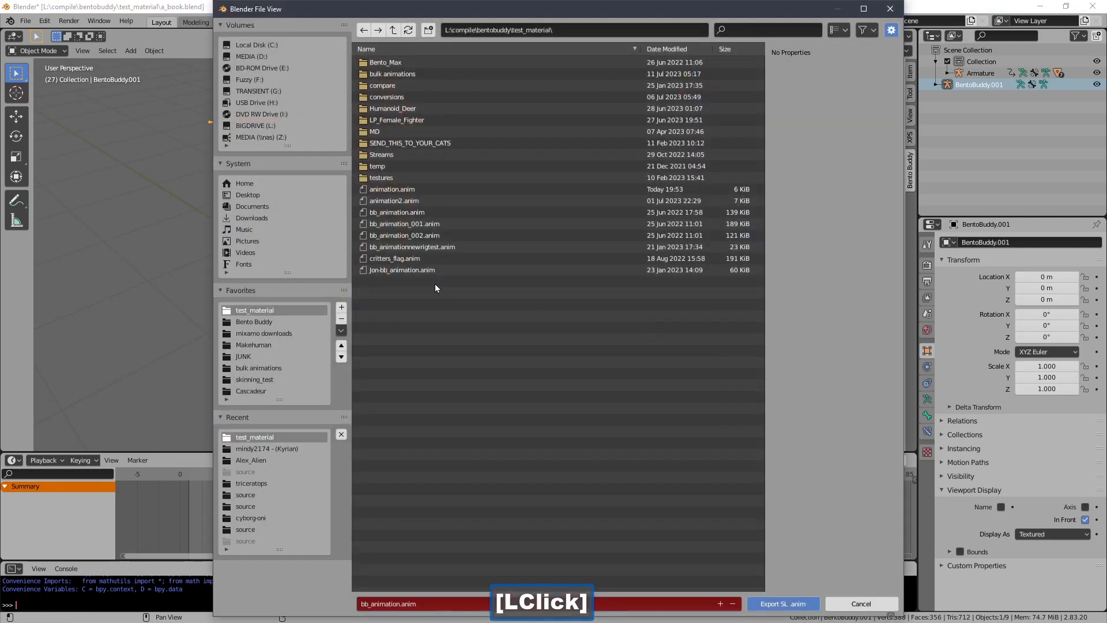
pyautogui.doubleClick(396, 189)
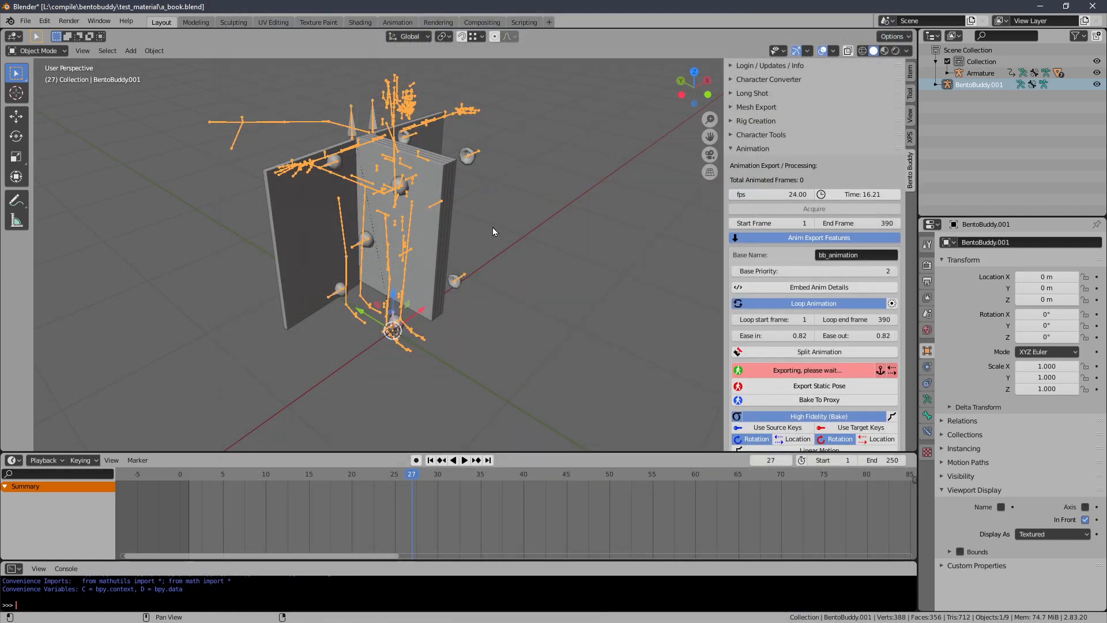
pyautogui.press('Delete')
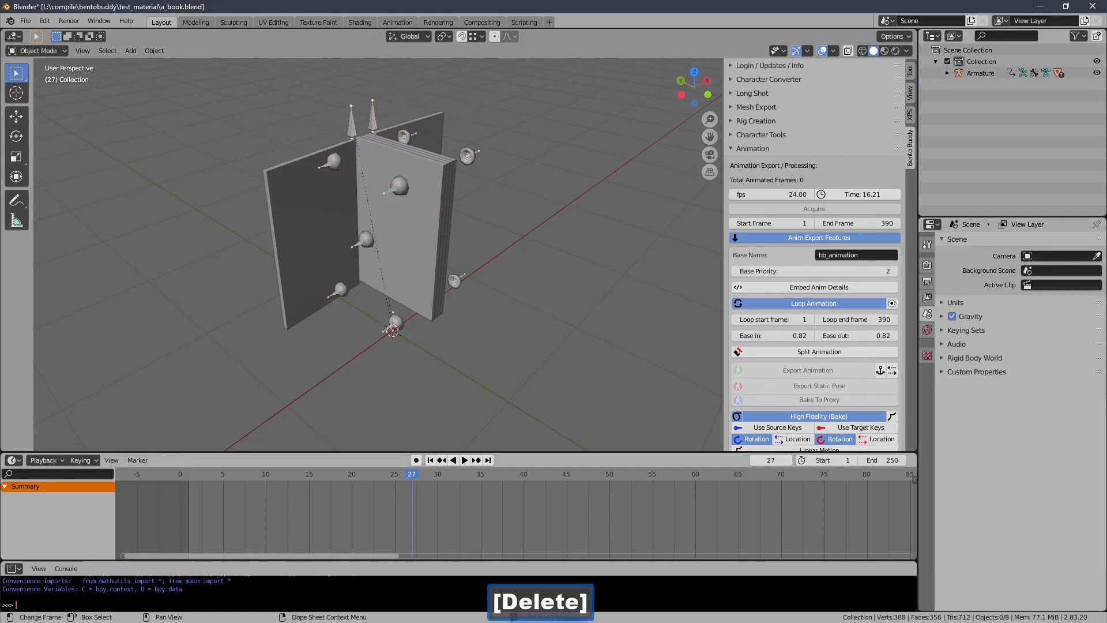
# Step: Switch to Firestorm and upload animation.anim from the test_material folder, keeping the name "animation"
pyautogui.click(557, 342)
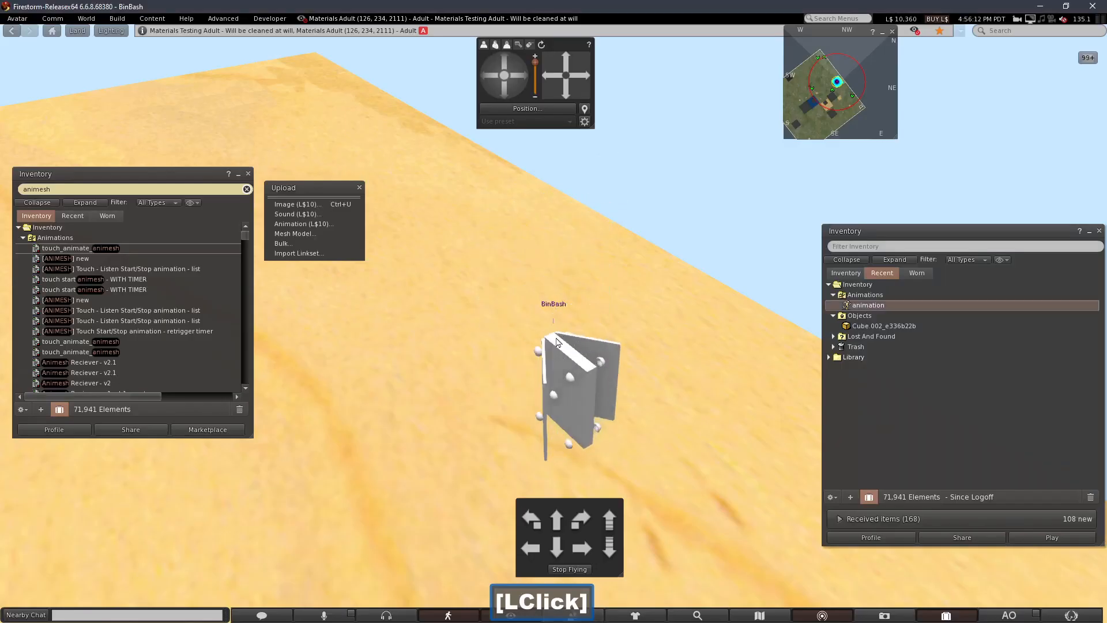
pyautogui.click(304, 224)
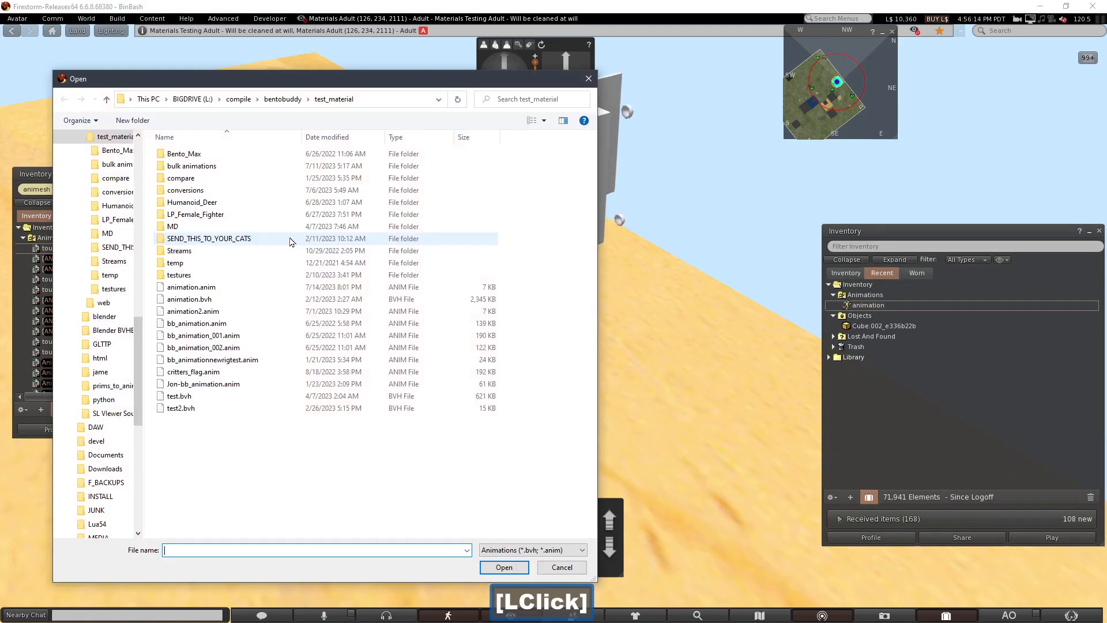
pyautogui.doubleClick(239, 287)
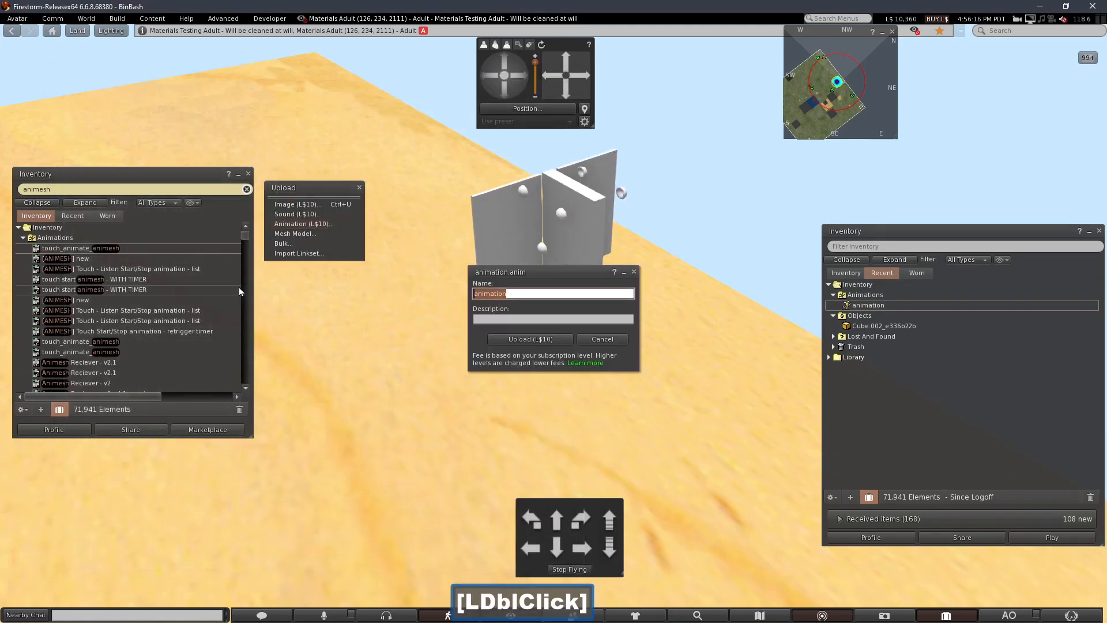
pyautogui.click(499, 338)
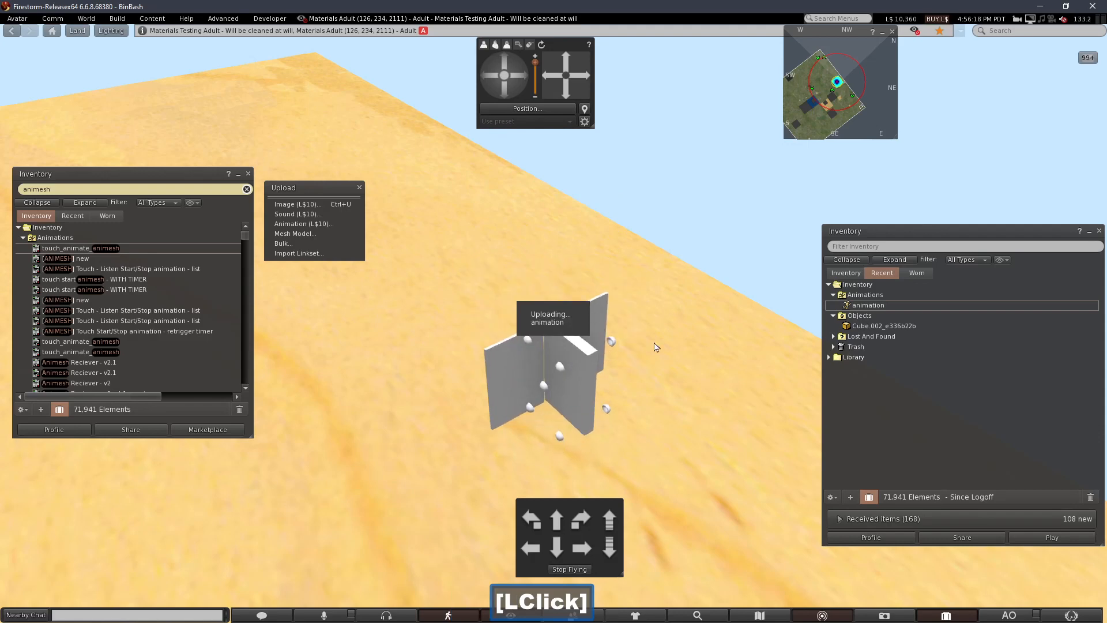
# Step: Delete the old animation from the book's contents, add the newly uploaded one from the inventory, and finish editing
pyautogui.click(507, 93)
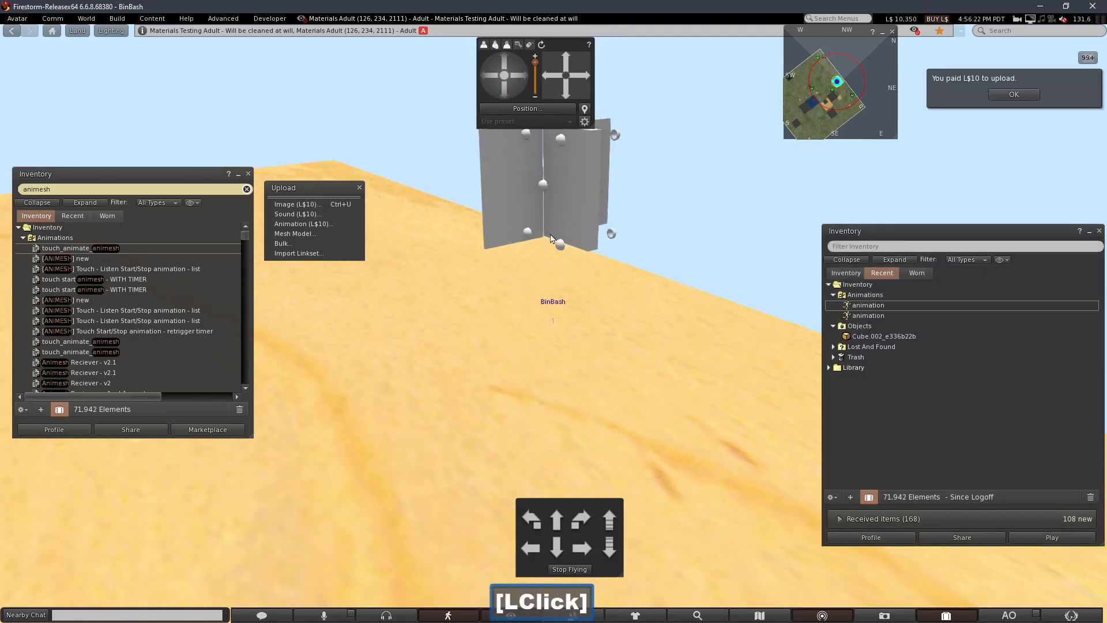
pyautogui.rightClick(552, 237)
pyautogui.click(576, 259)
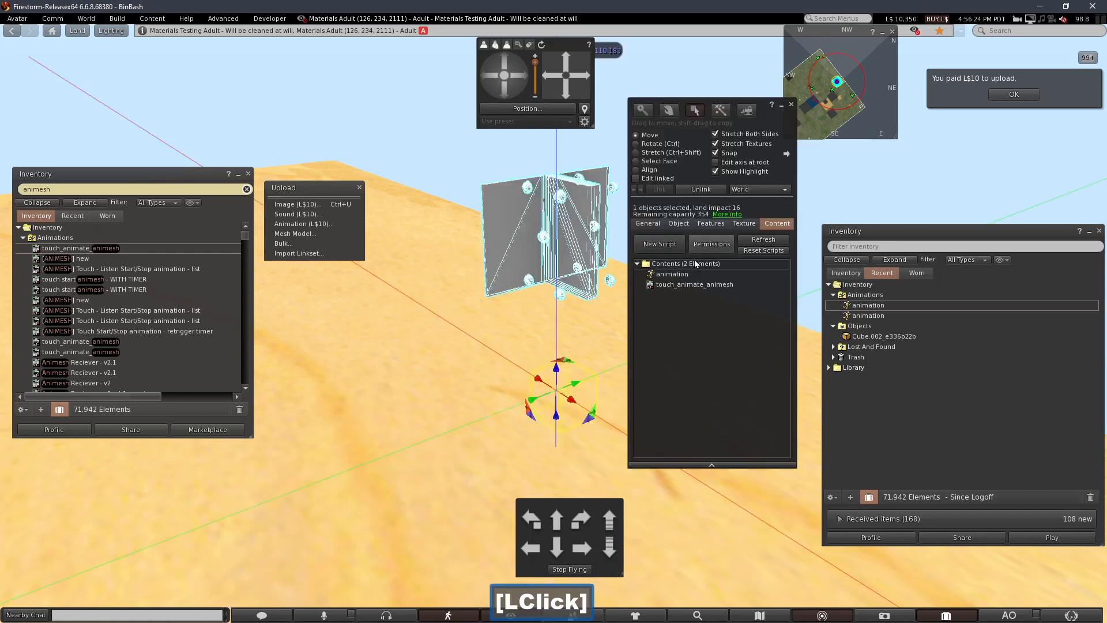
pyautogui.press('Delete')
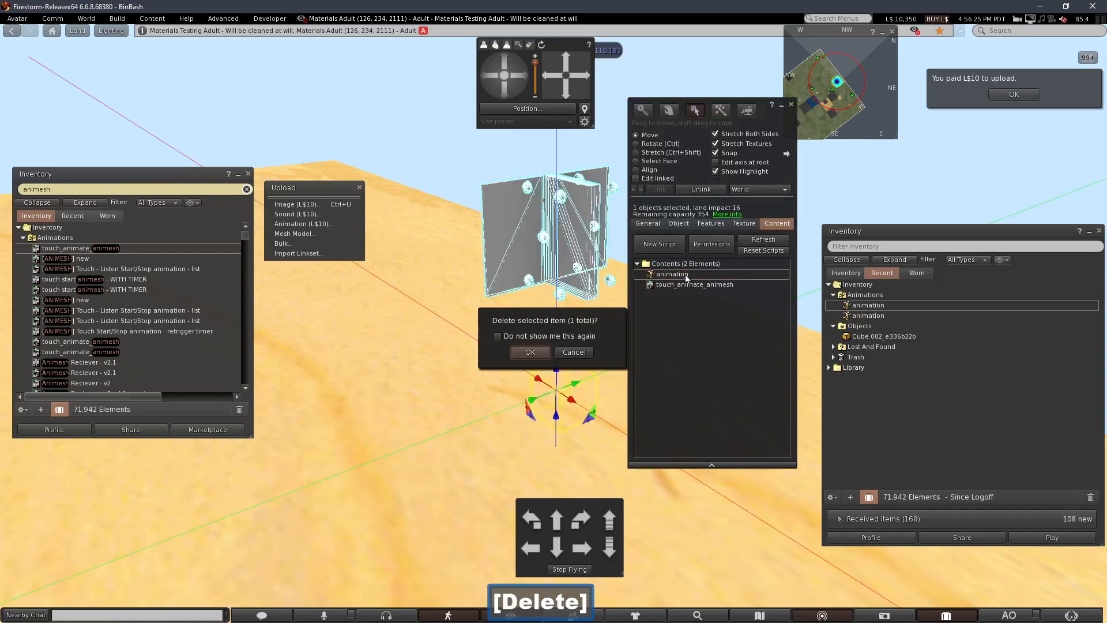
pyautogui.click(530, 352)
pyautogui.click(742, 333)
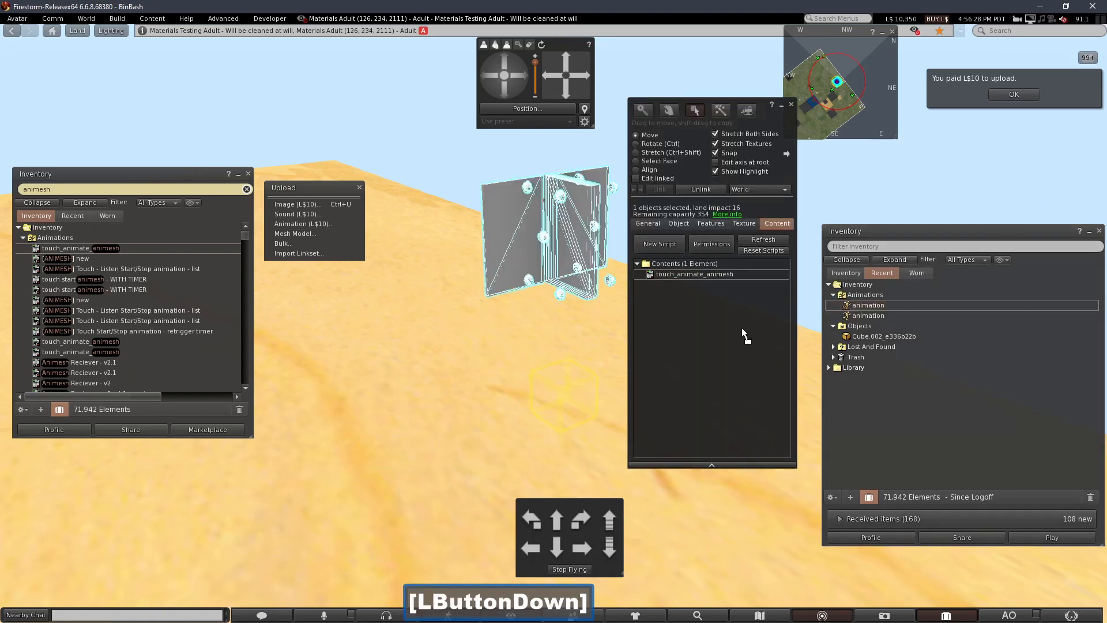
pyautogui.click(791, 106)
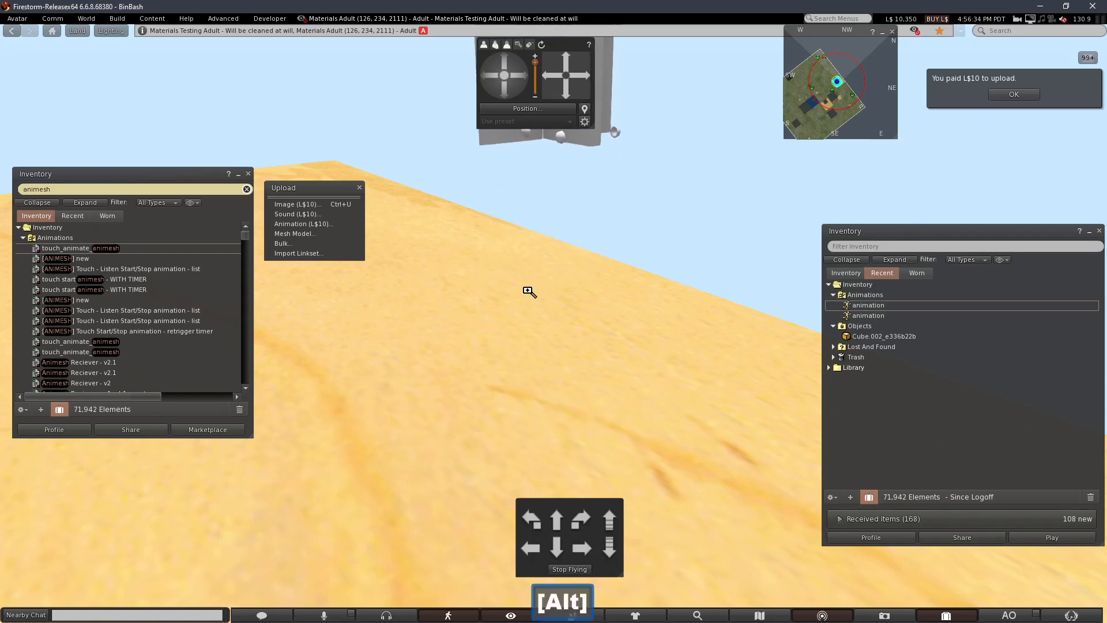
# Step: Duplicate the book by shifting it along its green axis, and delete the shifted book to leave the fresh copy in place
pyautogui.keyDown('alt'); pyautogui.moveTo(527, 294); pyautogui.dragTo(527, 321); pyautogui.keyUp('alt')
pyautogui.keyDown('alt'); pyautogui.moveTo(630, 347); pyautogui.dragTo(612, 346); pyautogui.keyUp('alt')
pyautogui.rightClick(617, 339)
pyautogui.doubleClick(589, 384)
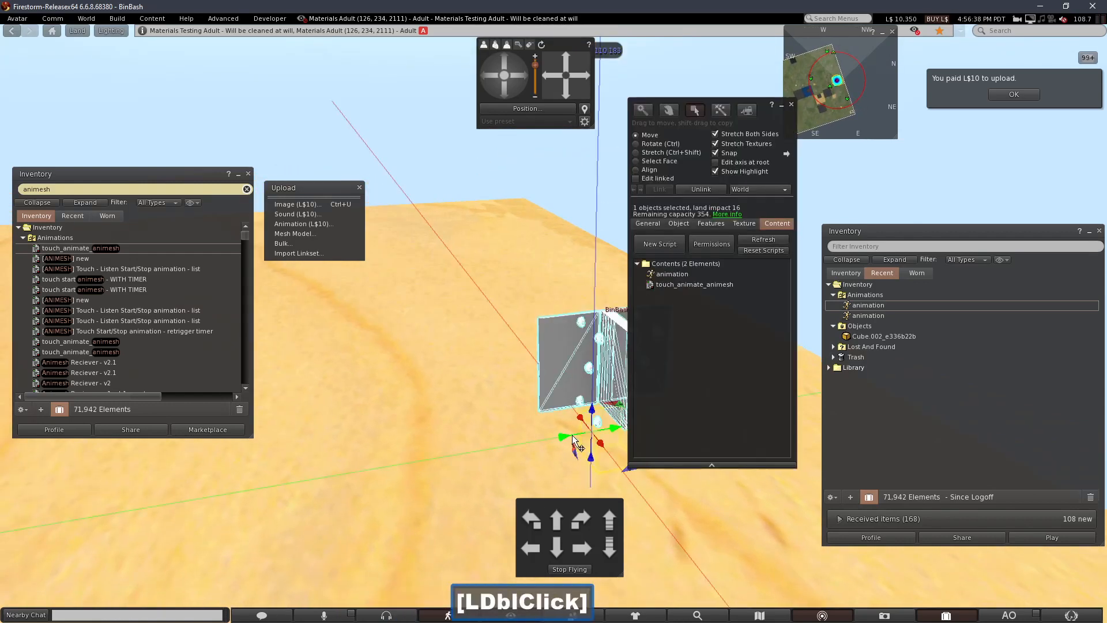
pyautogui.keyDown('shift'); pyautogui.moveTo(573, 441); pyautogui.dragTo(429, 442); pyautogui.keyUp('shift')
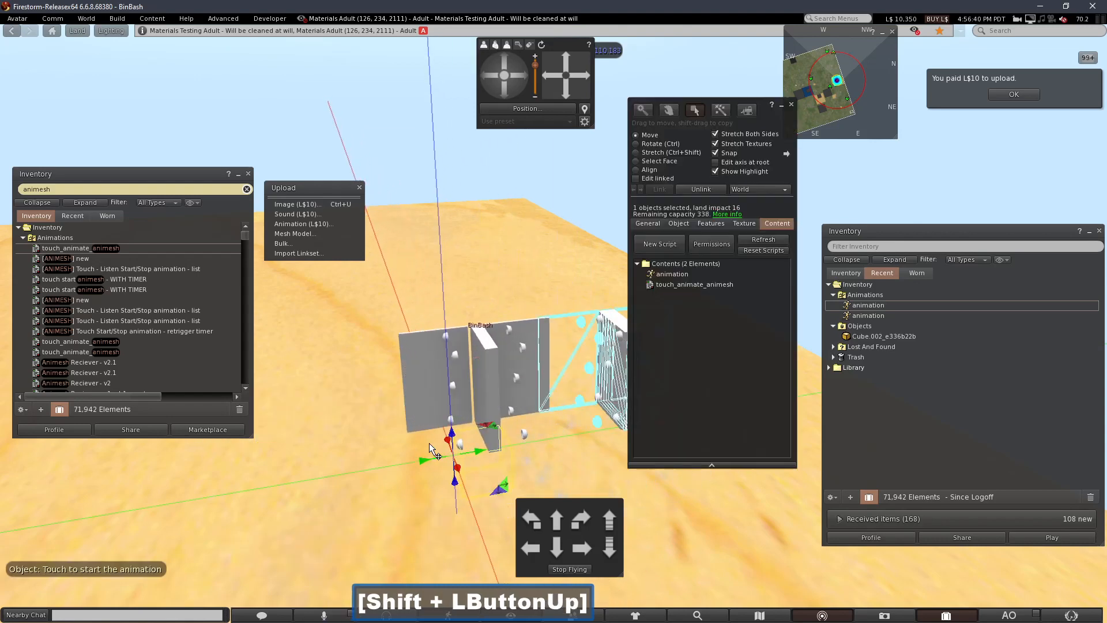
pyautogui.press('Delete')
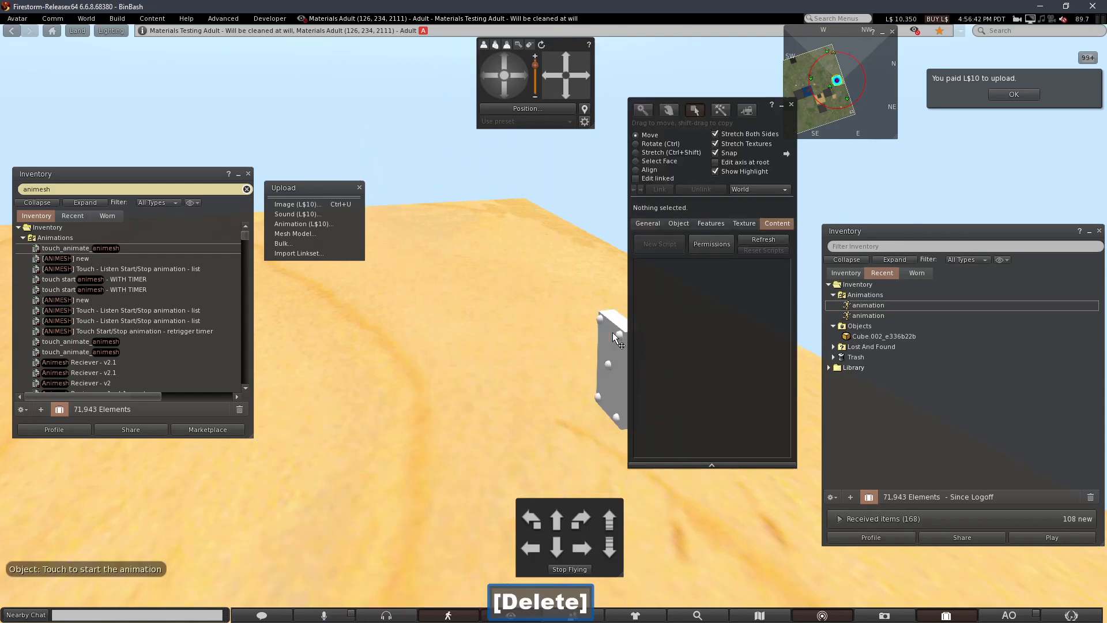
pyautogui.click(792, 104)
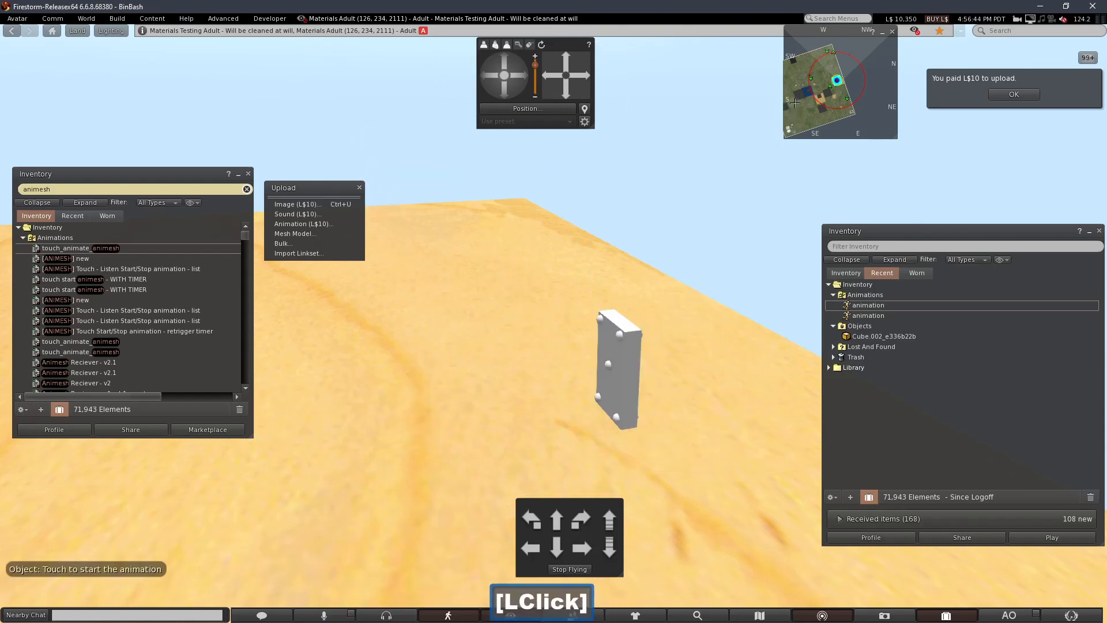
# Step: Touch the book to start its animation and examine the page motion as it loops
pyautogui.keyDown('alt'); pyautogui.click(647, 322); pyautogui.keyUp('alt')
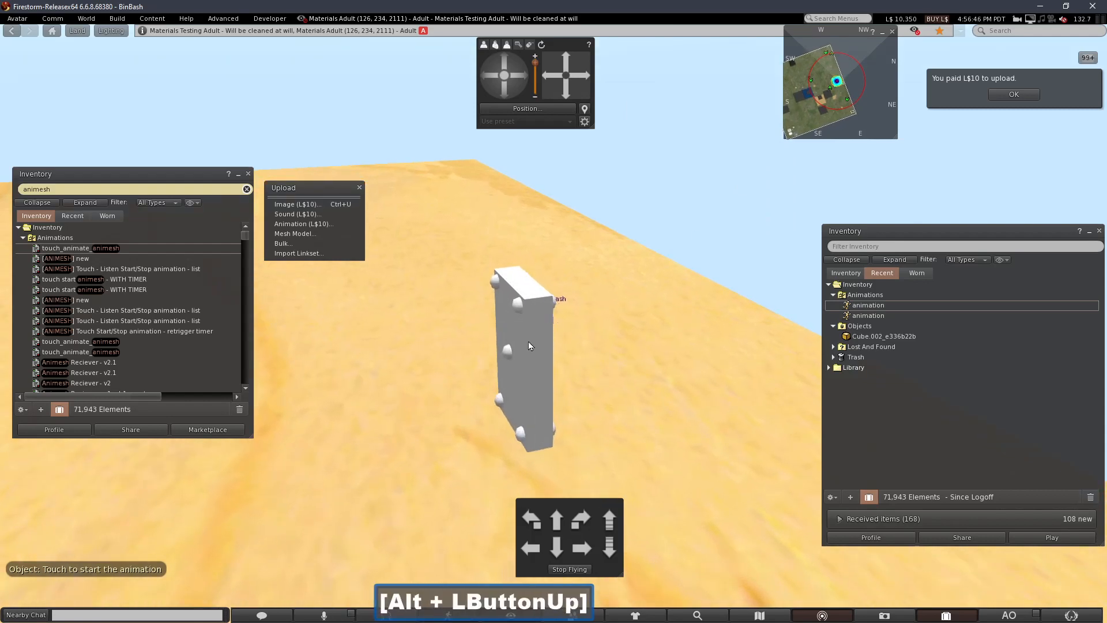
pyautogui.keyDown('alt'); pyautogui.click(528, 341); pyautogui.keyUp('alt')
pyautogui.click(569, 372)
pyautogui.keyDown('alt'); pyautogui.moveTo(570, 372); pyautogui.dragTo(653, 326); pyautogui.keyUp('alt')
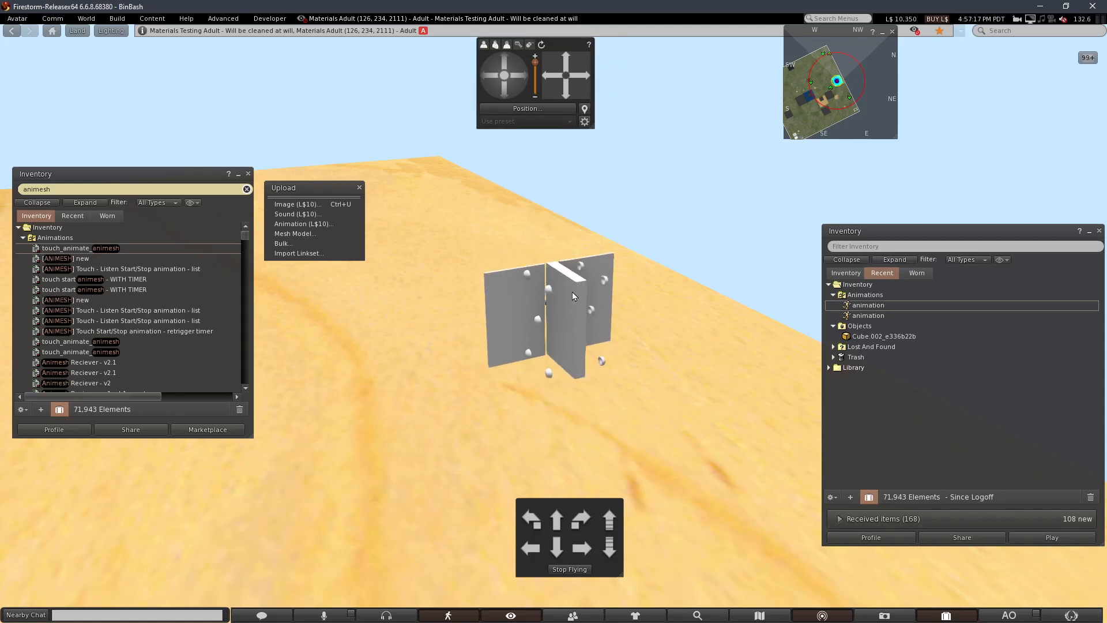
pyautogui.keyDown('alt'); pyautogui.moveTo(534, 284); pyautogui.dragTo(257, 338); pyautogui.keyUp('alt')
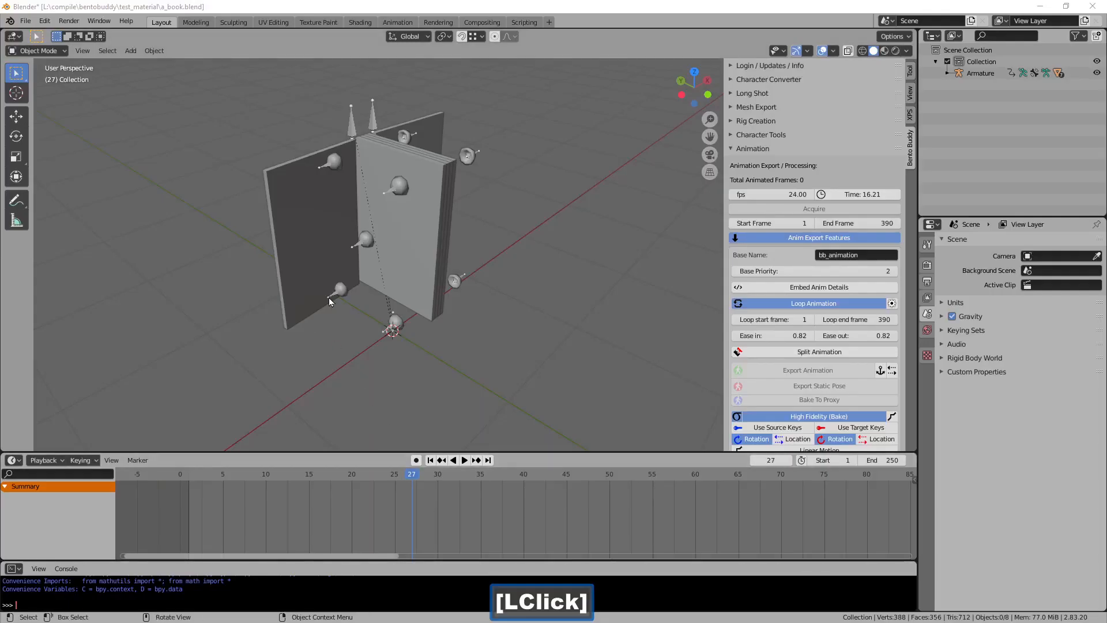
# Step: Switch to Blender, select the book's armature, and snap its bones to the map to generate the Bento Buddy rig
pyautogui.click(329, 300)
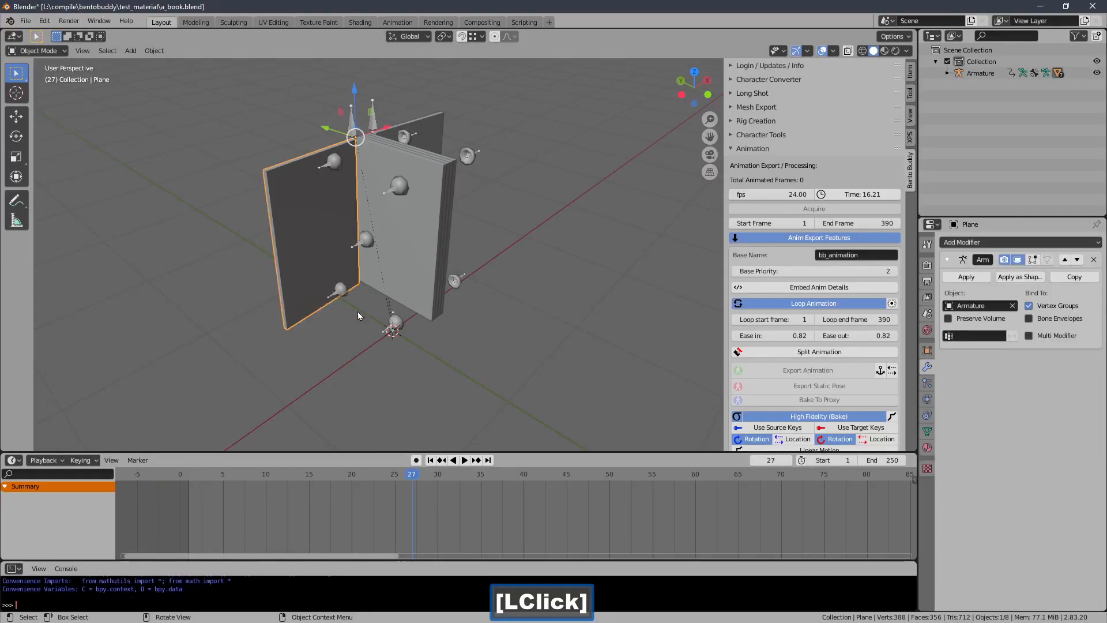
pyautogui.click(323, 168)
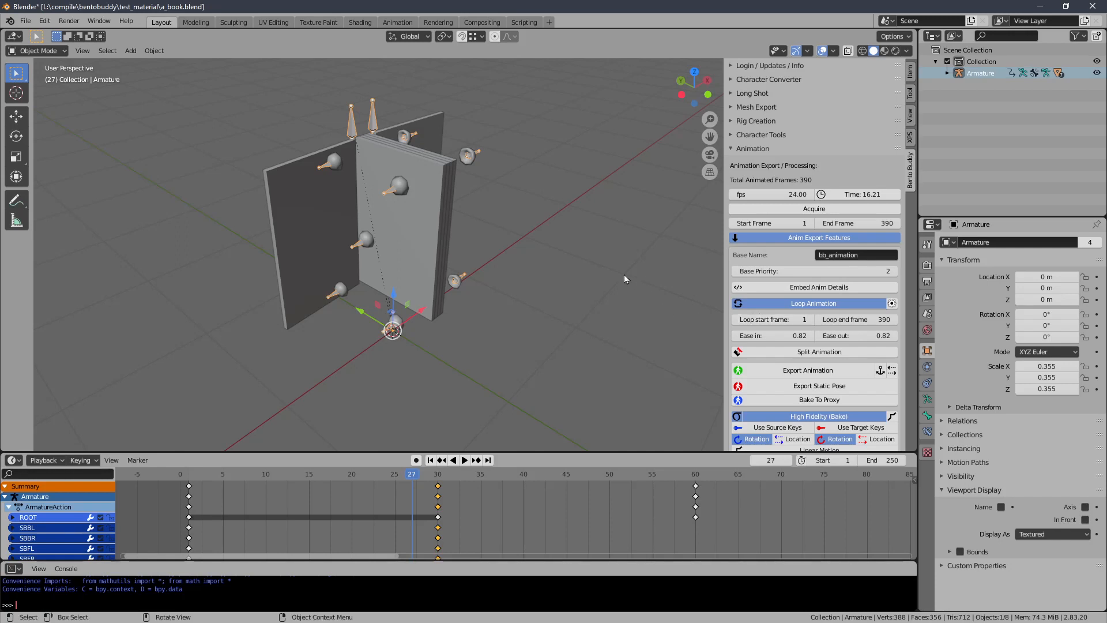
pyautogui.click(749, 149)
pyautogui.click(749, 135)
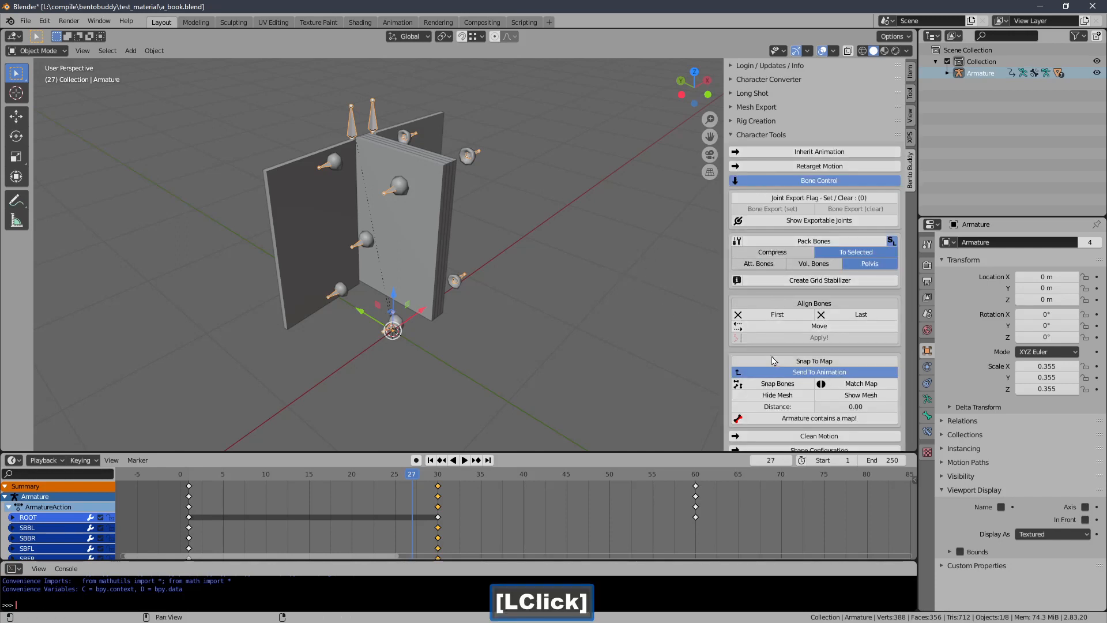
pyautogui.click(770, 375)
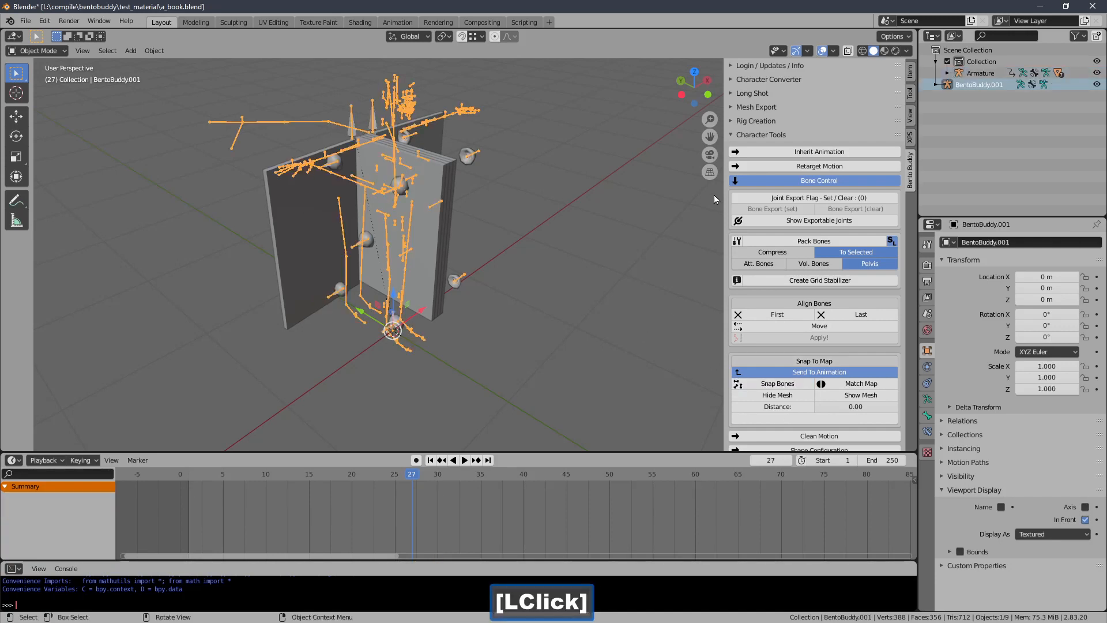
# Step: Set the snapped rig's loop start frame to 30 and export its animation over animation.anim in the test_material folder
pyautogui.click(744, 137)
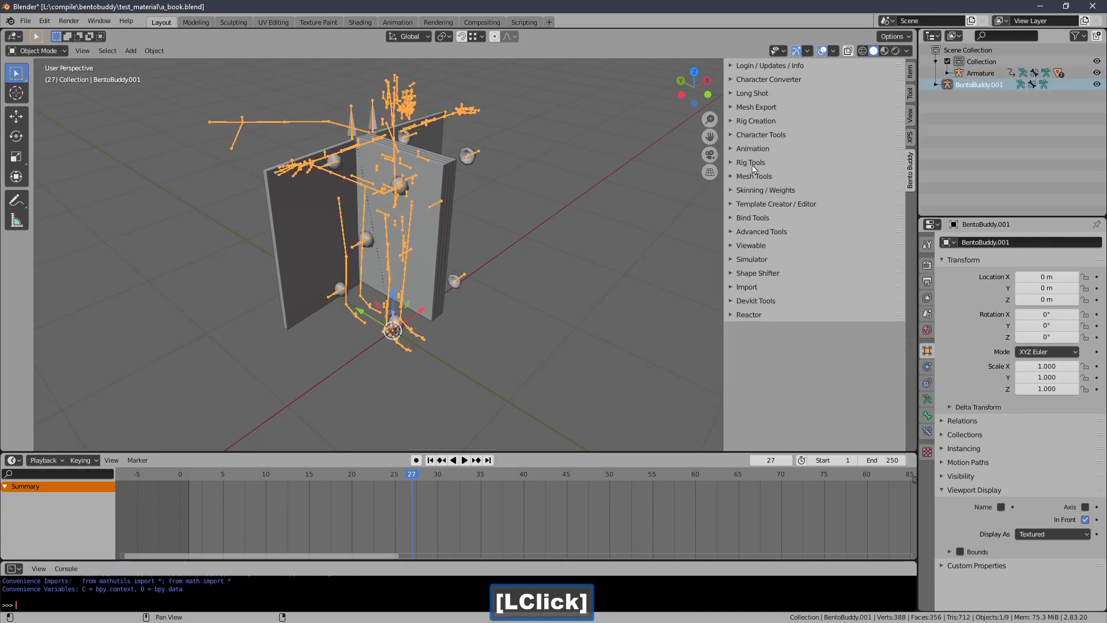
pyautogui.click(752, 150)
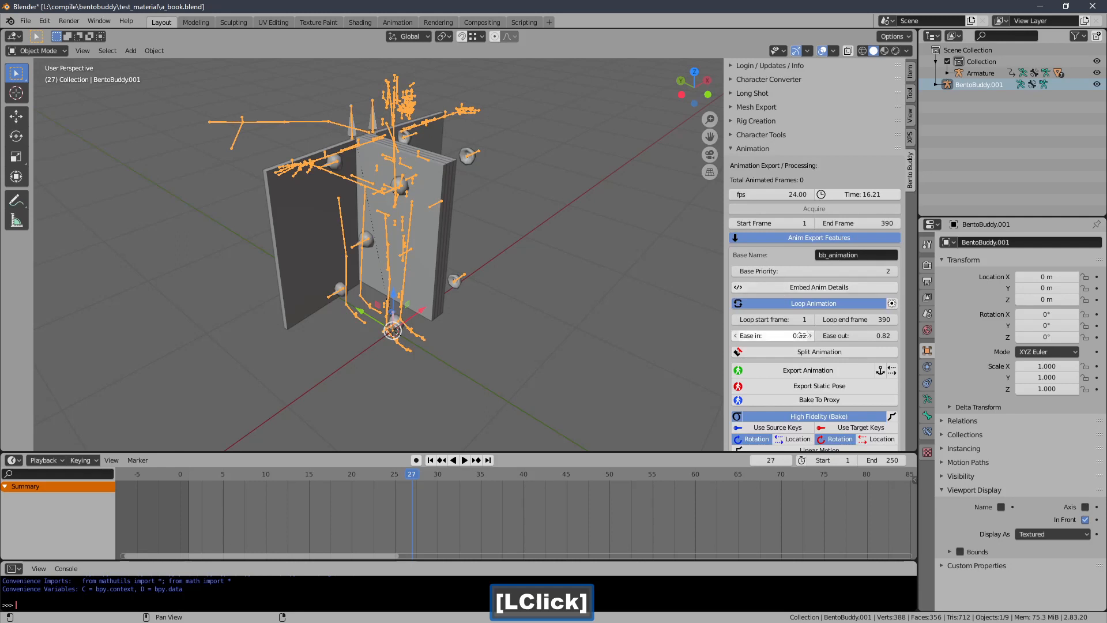
pyautogui.moveTo(773, 319)
pyautogui.mouseDown()
pyautogui.moveTo(808, 319)
pyautogui.moveTo(778, 320)
pyautogui.mouseUp()
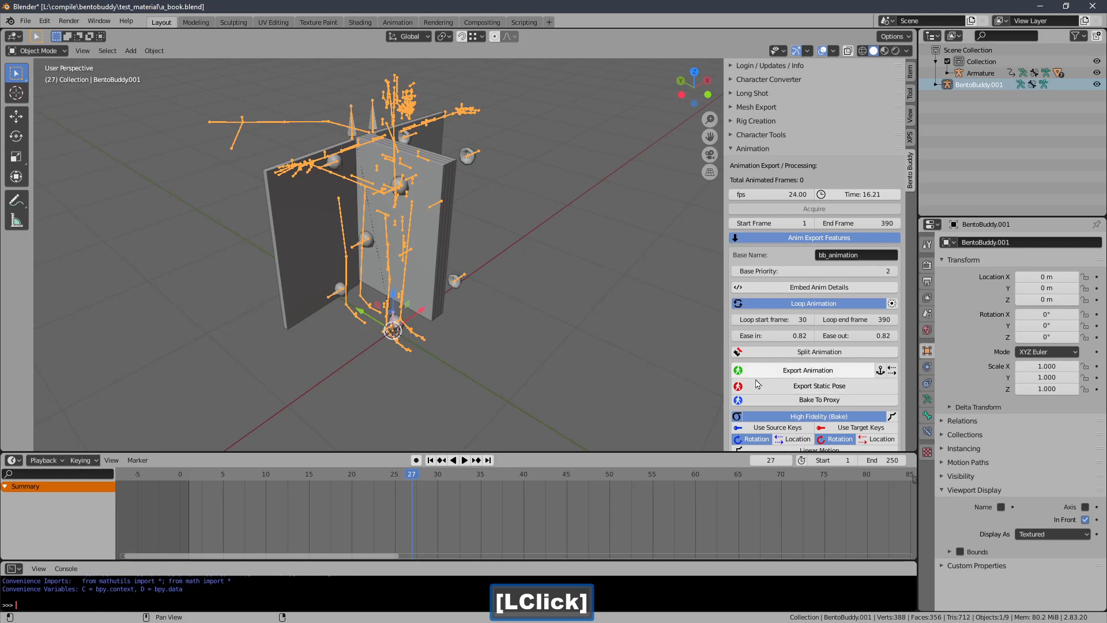
pyautogui.click(807, 369)
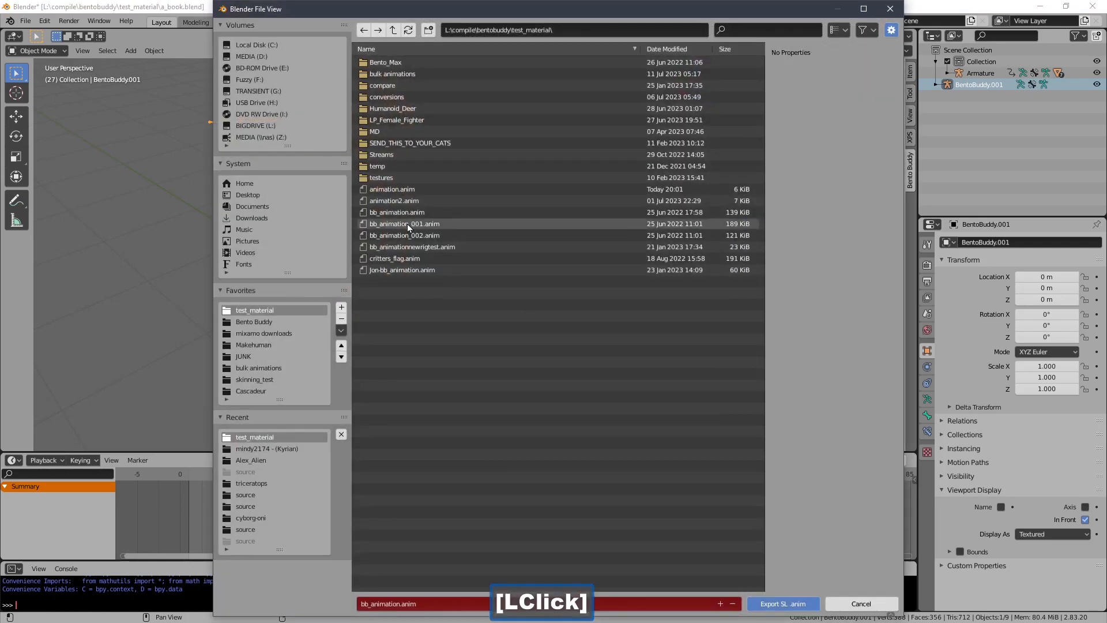
pyautogui.doubleClick(413, 191)
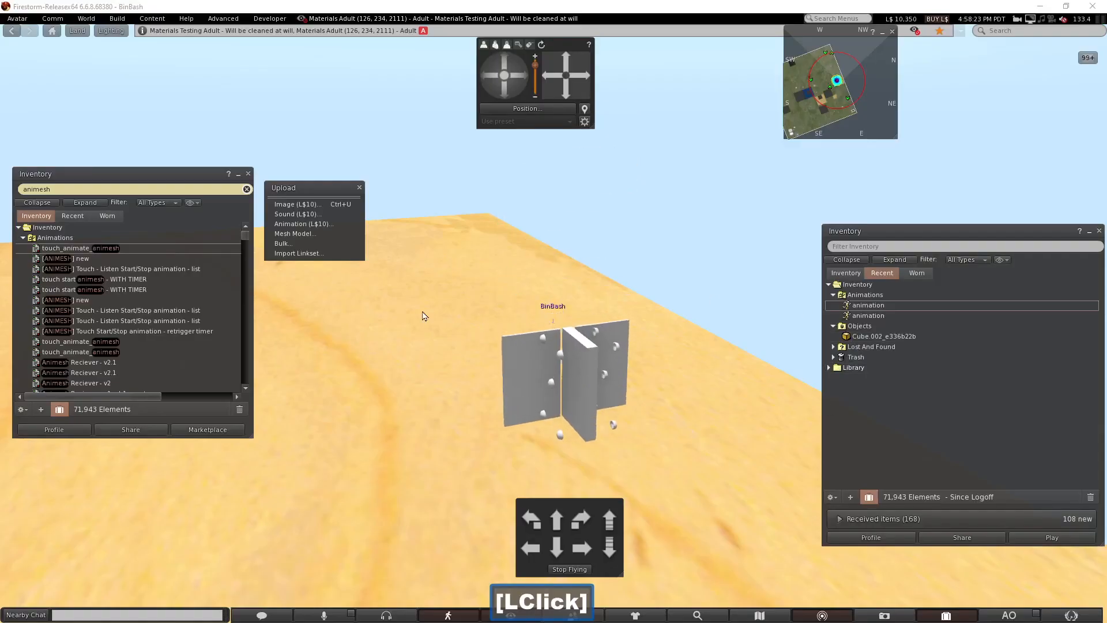
# Step: Switch to Firestorm and upload the re-exported animation.anim under the name "animation"
pyautogui.click(300, 223)
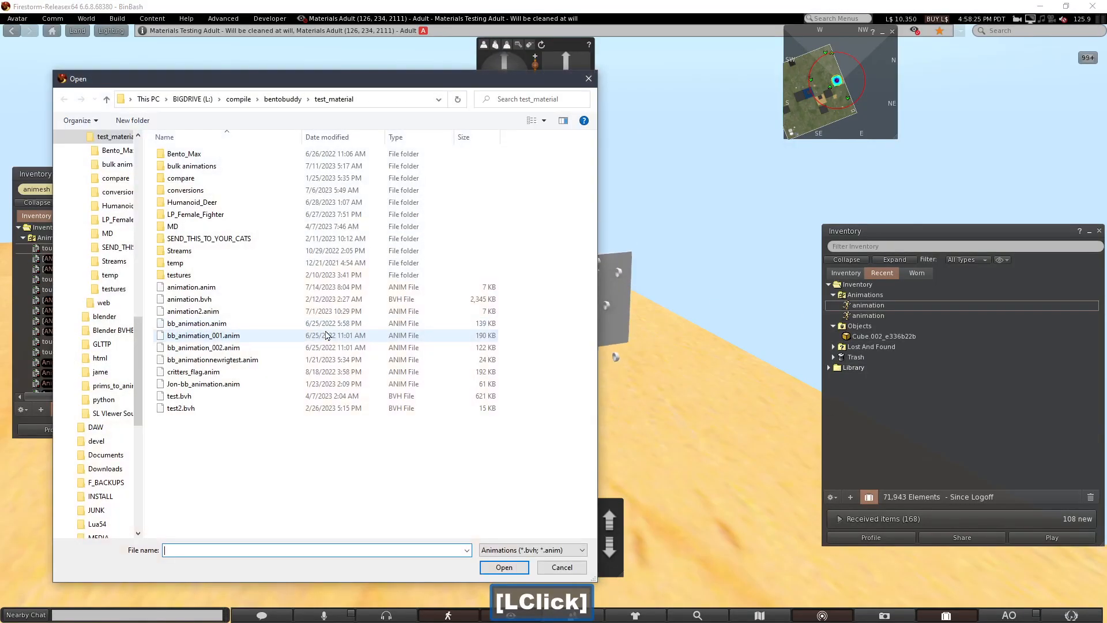
pyautogui.click(255, 290)
pyautogui.doubleClick(255, 291)
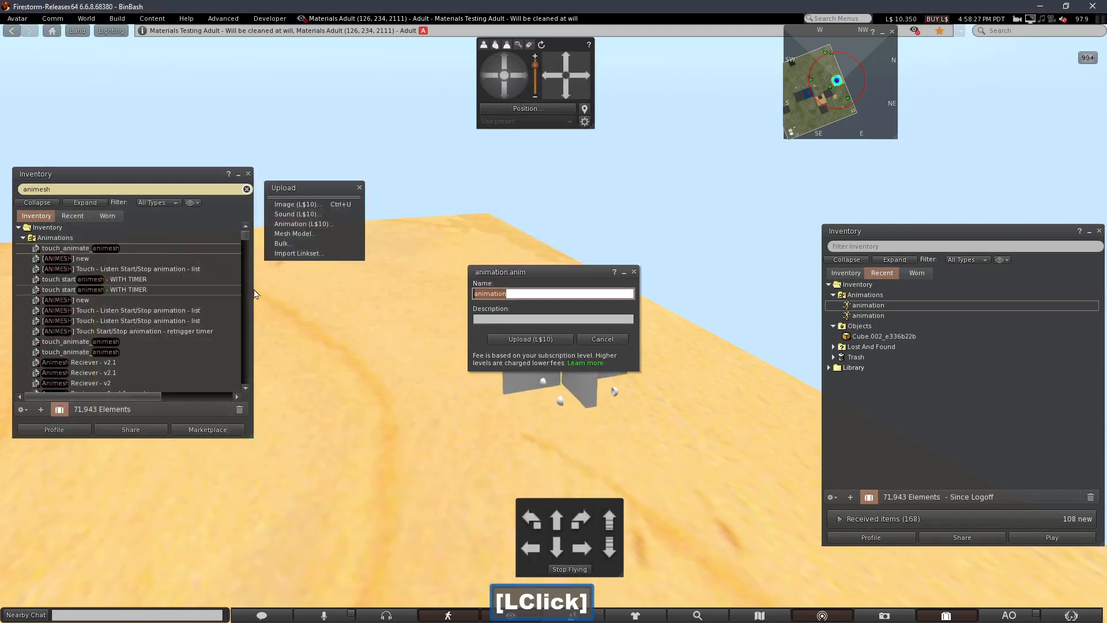
pyautogui.click(503, 339)
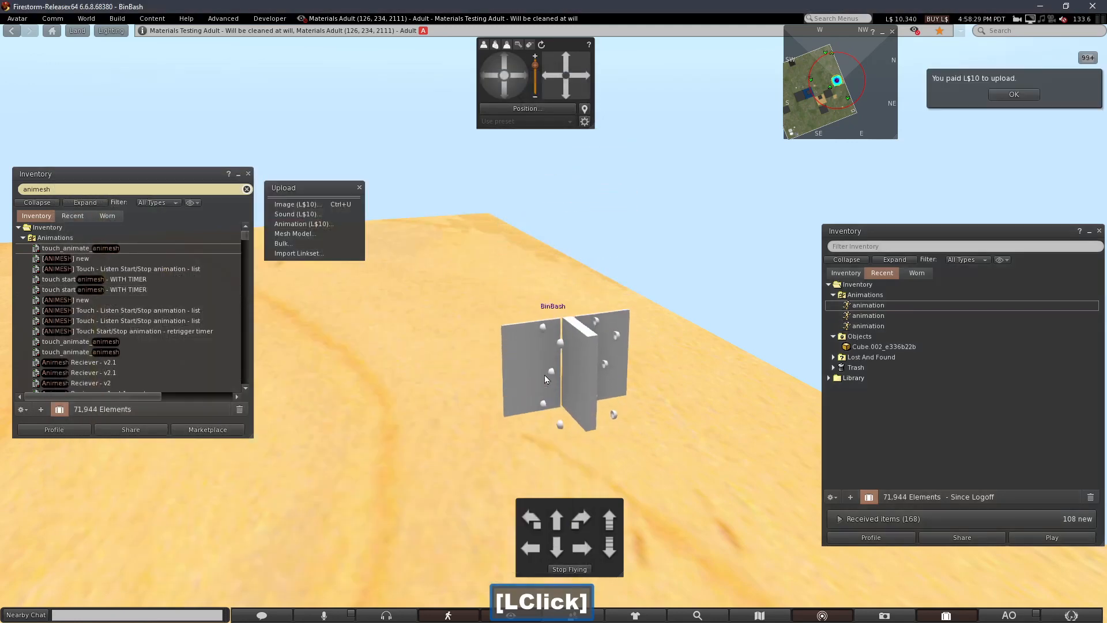
# Step: Replace the animation in the book's contents with the latest upload from the recent inventory
pyautogui.rightClick(556, 300)
pyautogui.click(583, 325)
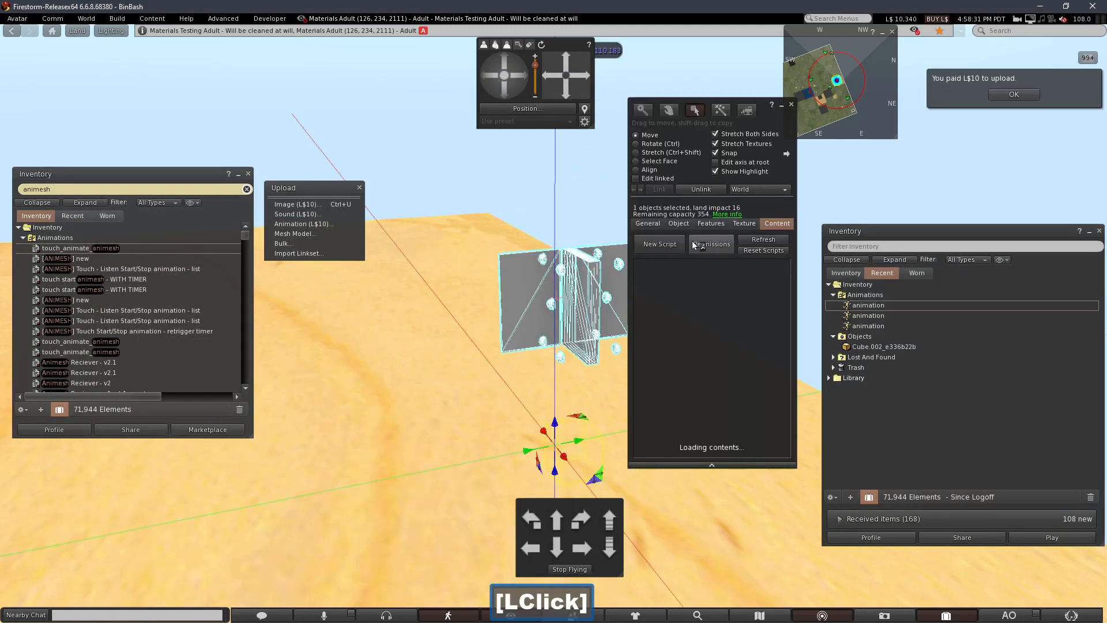
pyautogui.press('Delete')
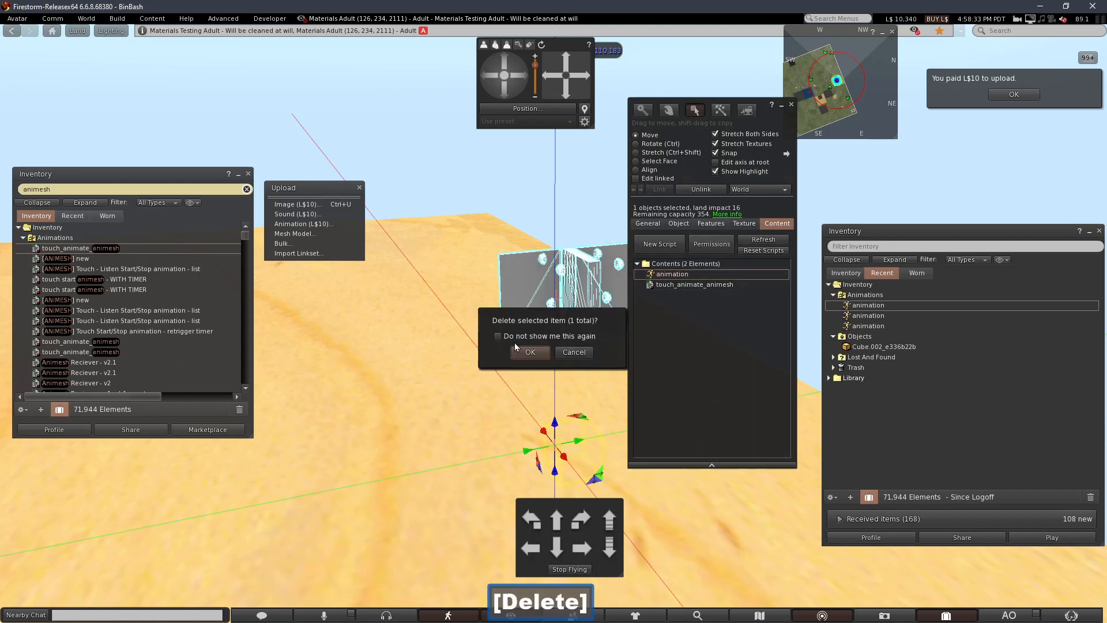
pyautogui.click(532, 352)
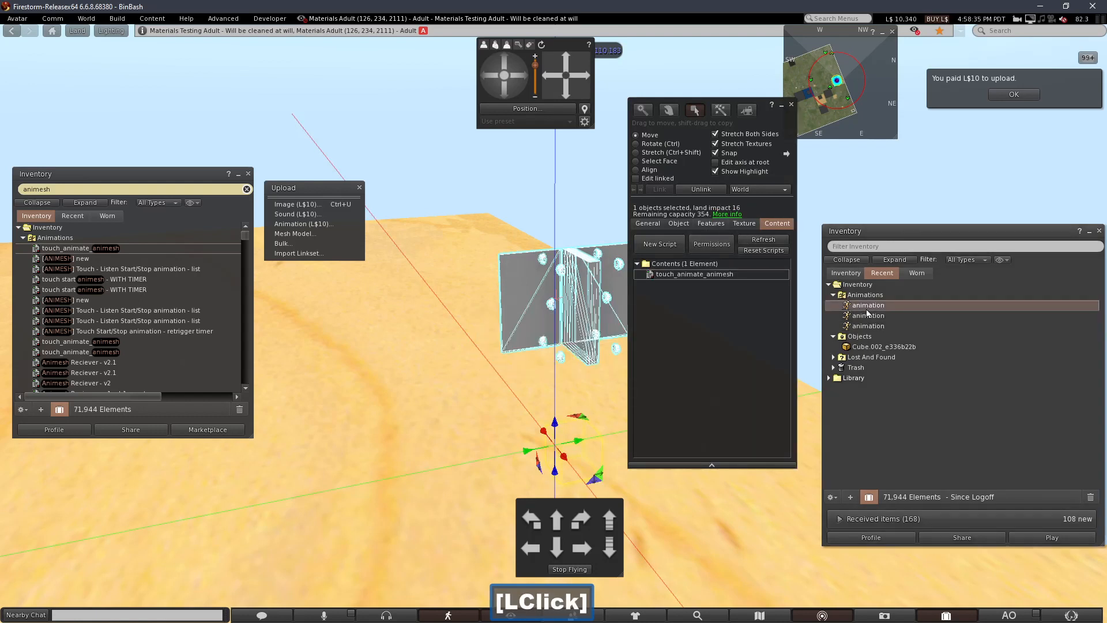
# Step: Make a fresh copy of the book by shifting a duplicate aside, delete the shifted one, and finish editing
pyautogui.keyDown('shift'); pyautogui.moveTo(565, 437); pyautogui.dragTo(463, 465); pyautogui.keyUp('shift')
pyautogui.press('Delete')
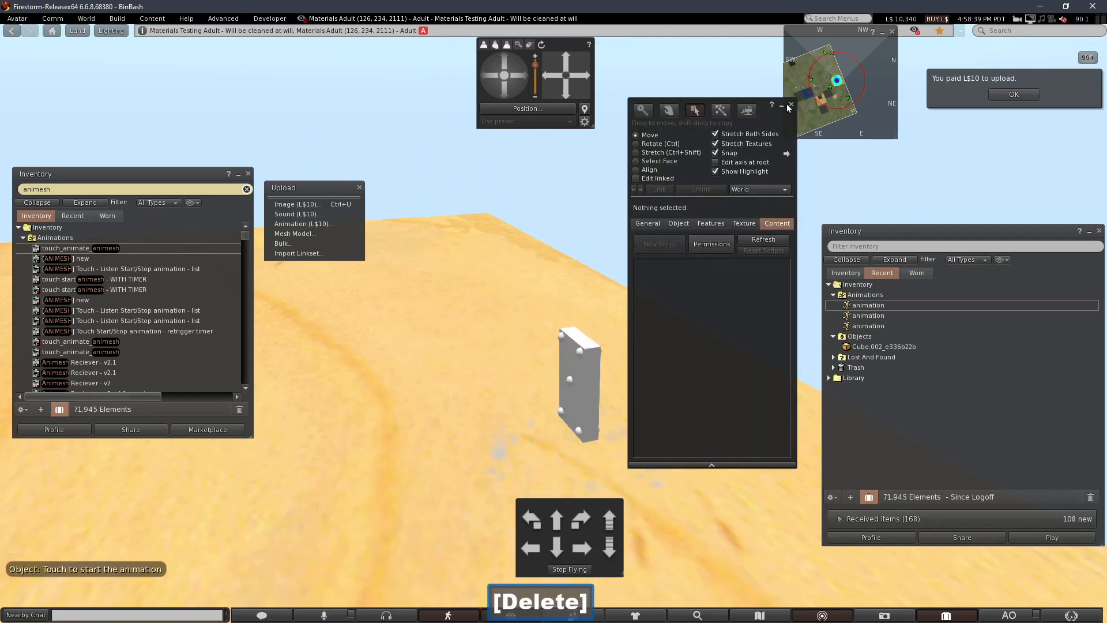
pyautogui.click(790, 105)
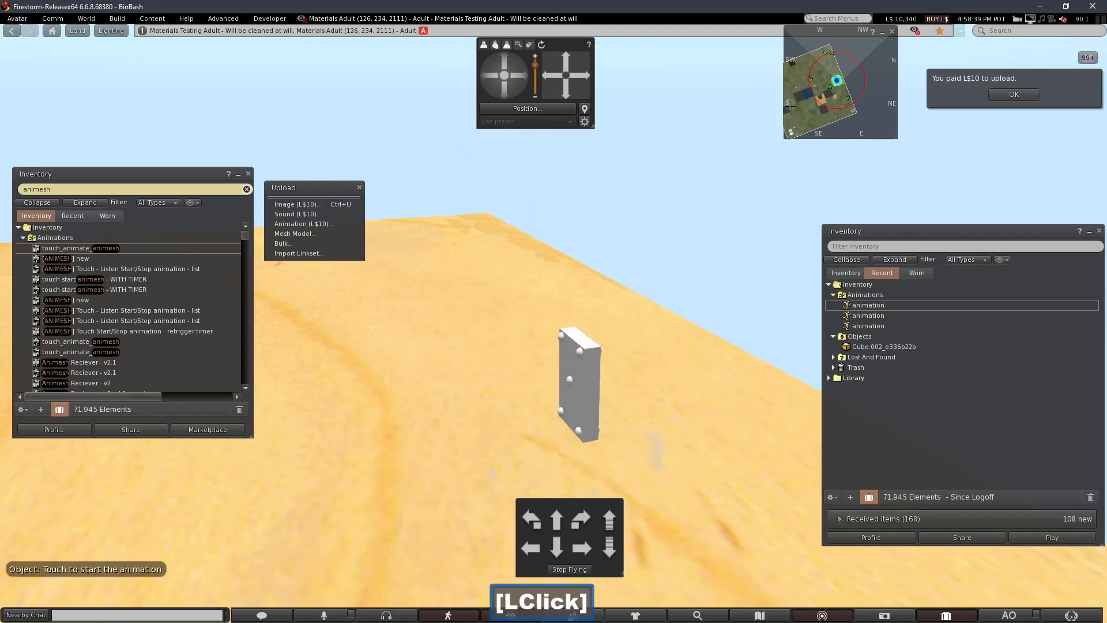
# Step: Touch the fresh copy of the book to start its updated animation
pyautogui.rightClick(573, 448)
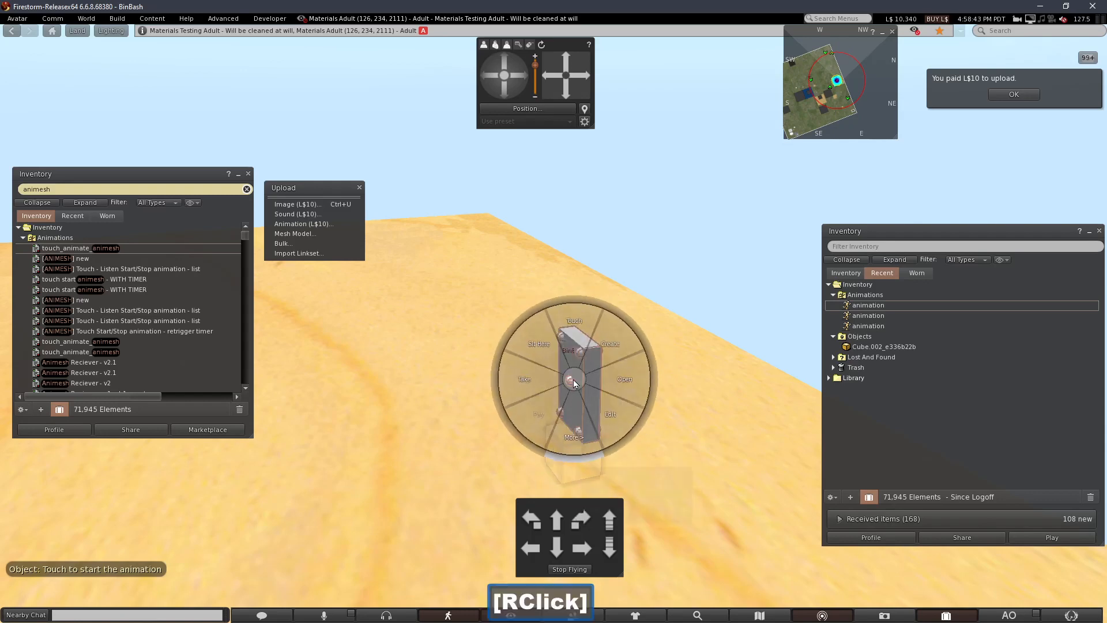
pyautogui.click(646, 389)
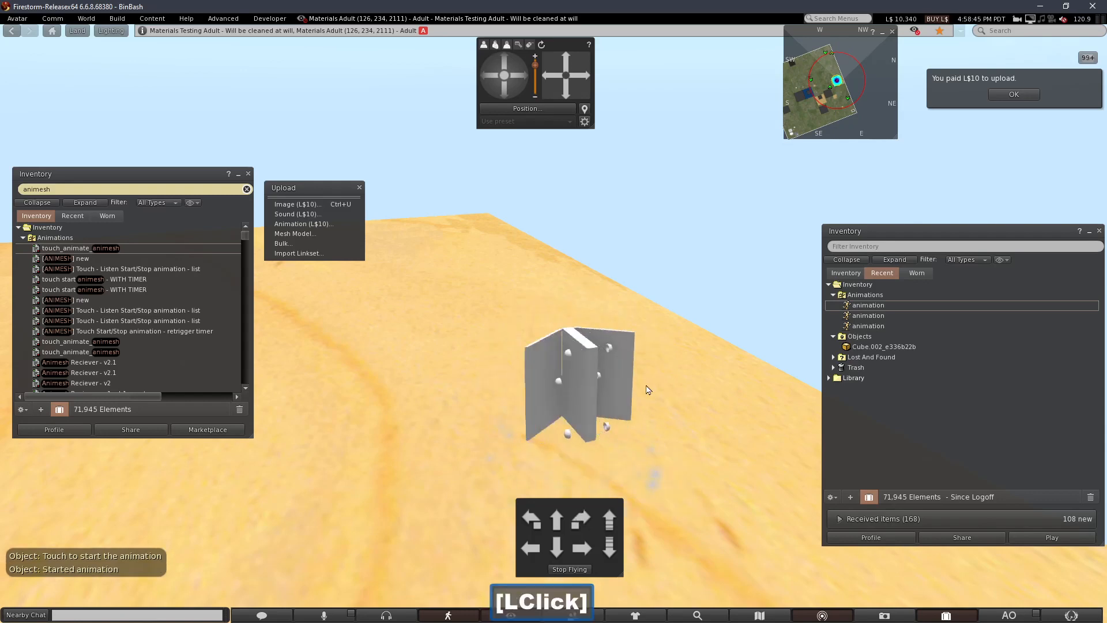